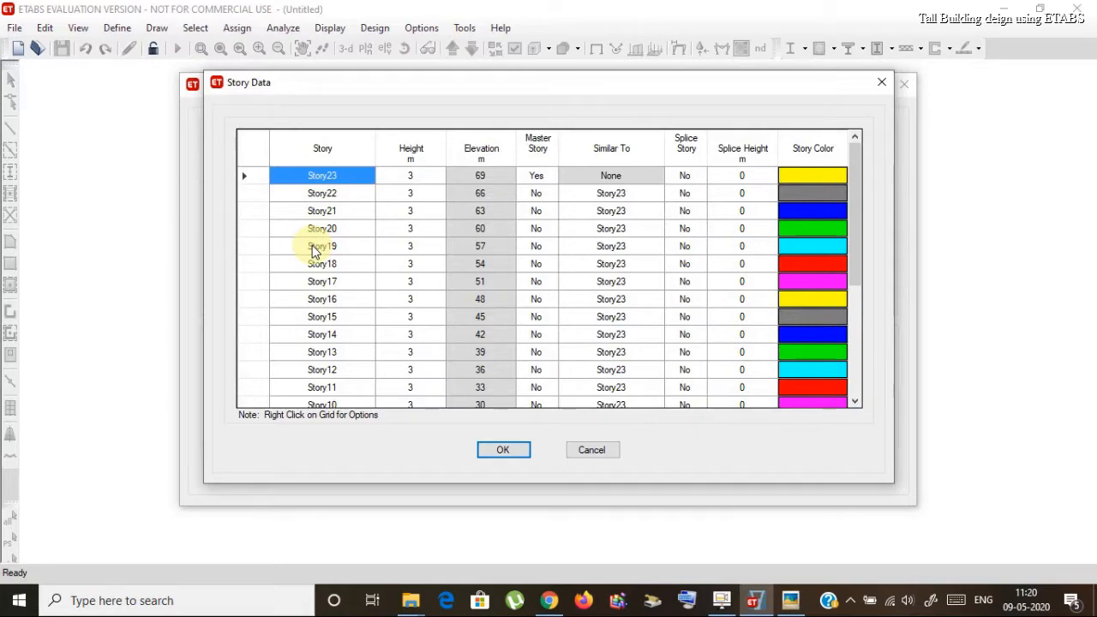
Step: Make Story19 a master story in the story data
left_click(536, 249)
left_click(547, 246)
left_click(551, 246)
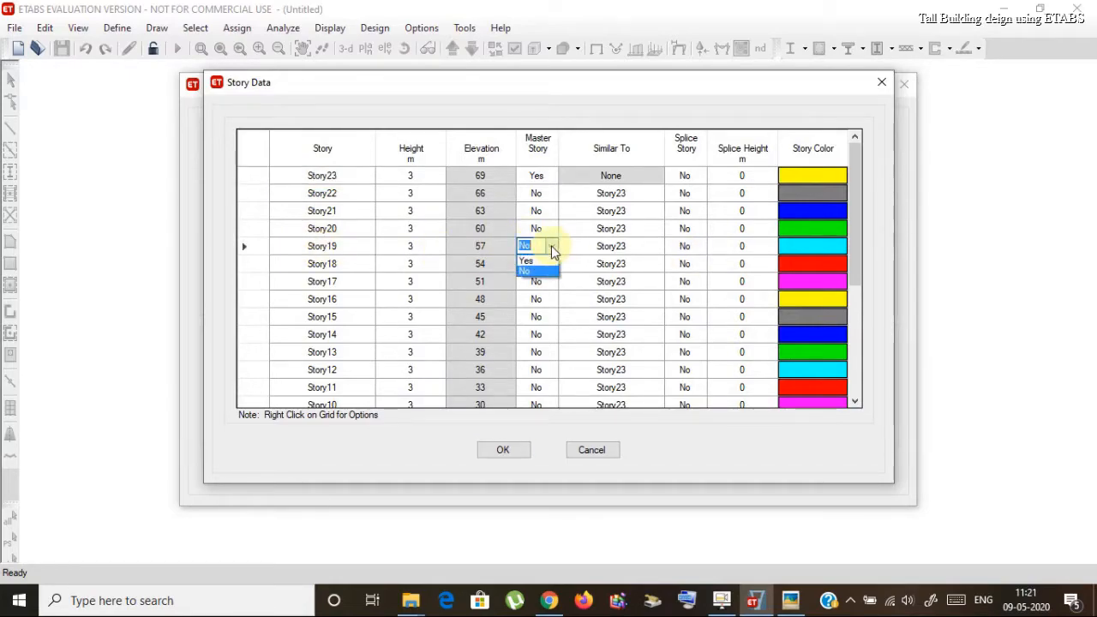
left_click(536, 259)
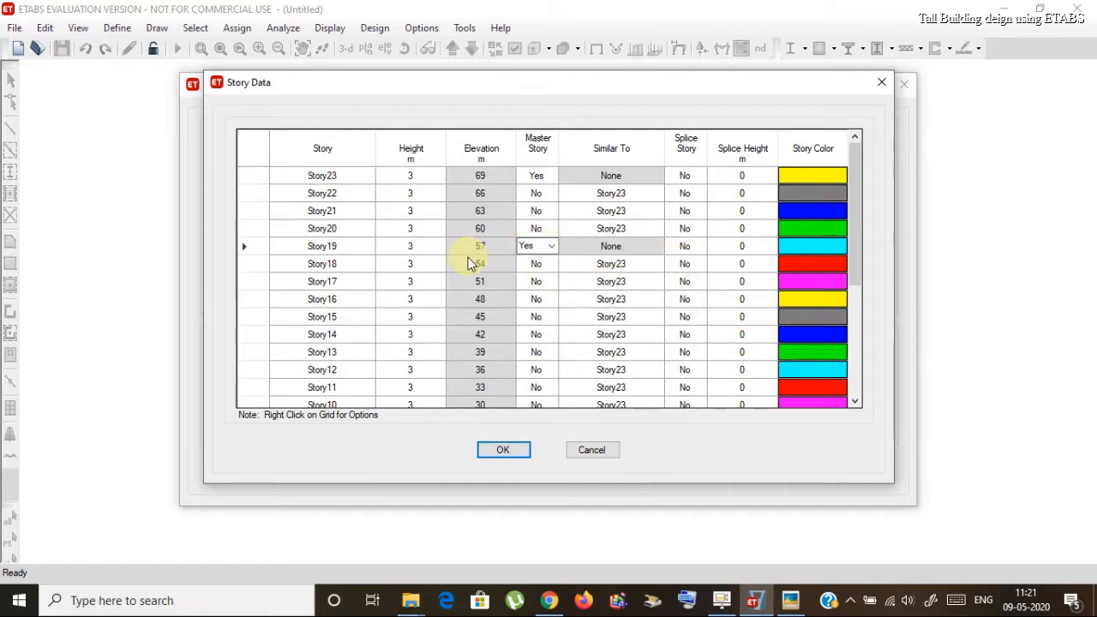
Step: Set Story18, Story17, Story16 and Story15 as similar to Story19
left_click(643, 266)
left_click(660, 266)
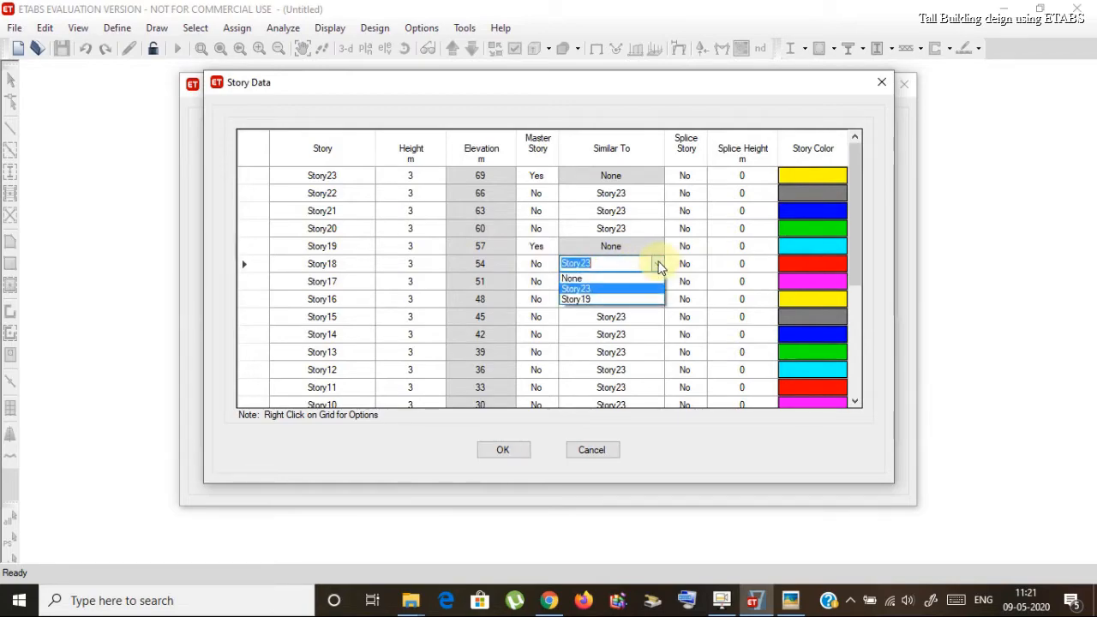
left_click(619, 301)
left_click(659, 283)
left_click(658, 283)
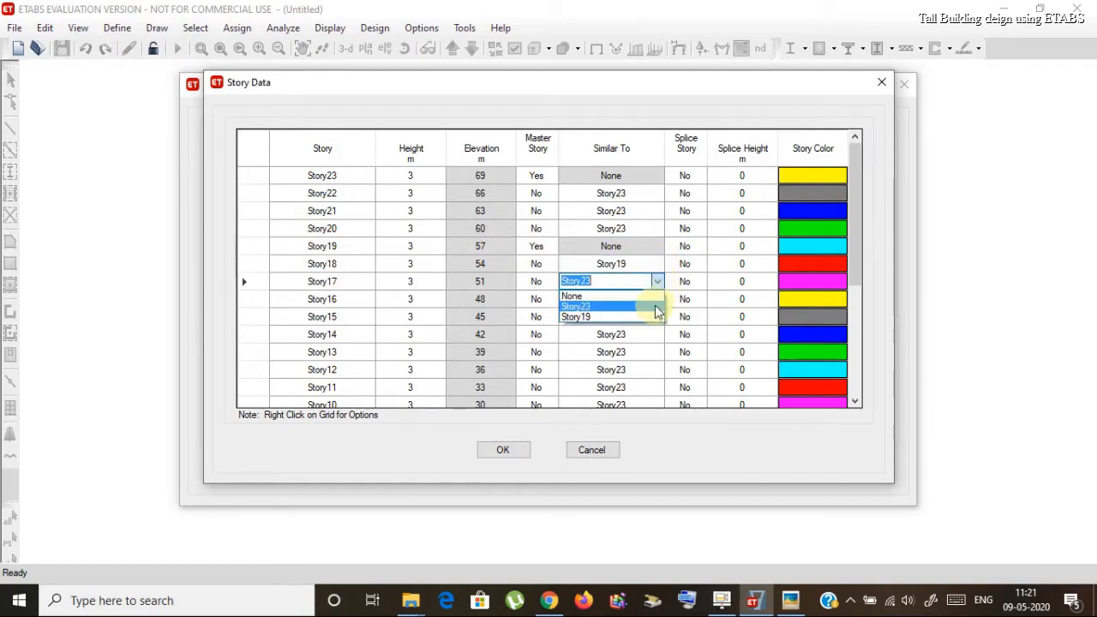
left_click(645, 319)
left_click(660, 300)
left_click(660, 300)
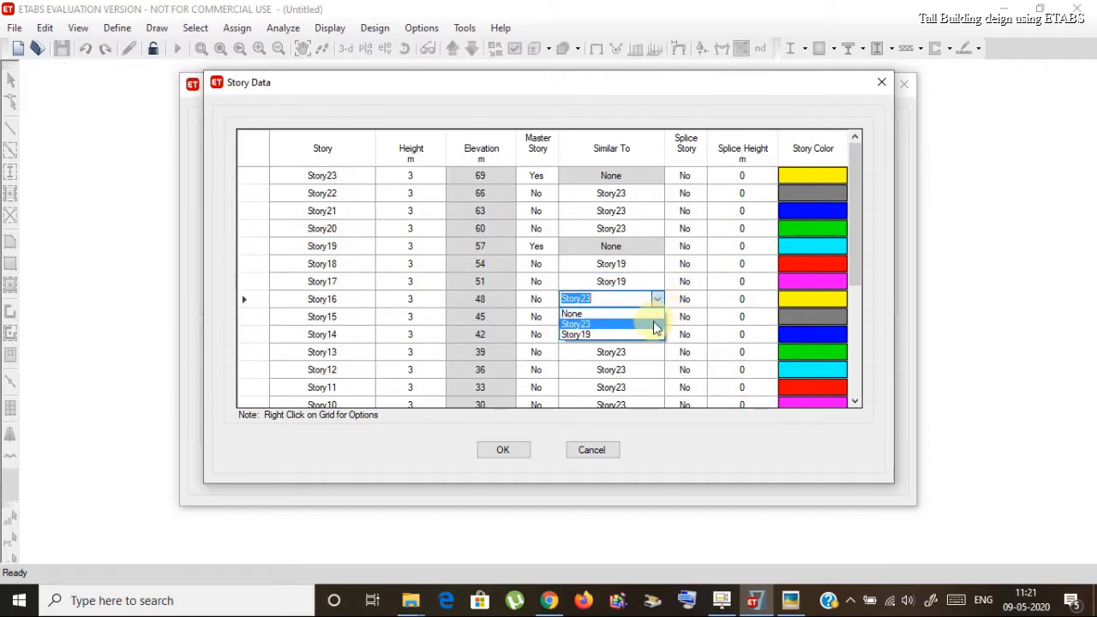
left_click(645, 336)
left_click(659, 318)
left_click(658, 317)
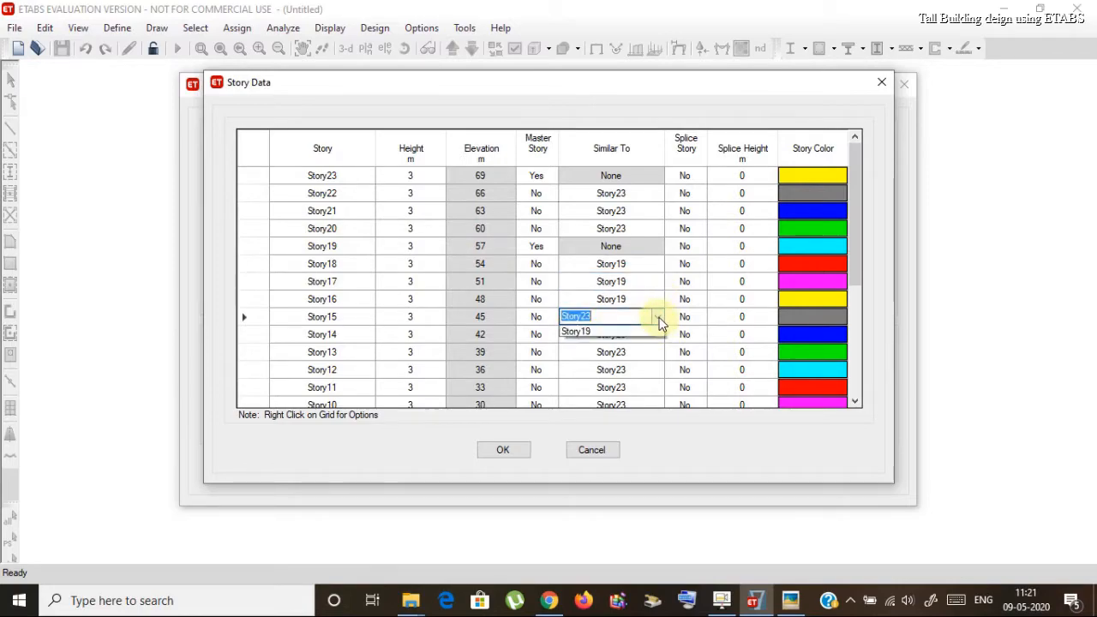
left_click(631, 351)
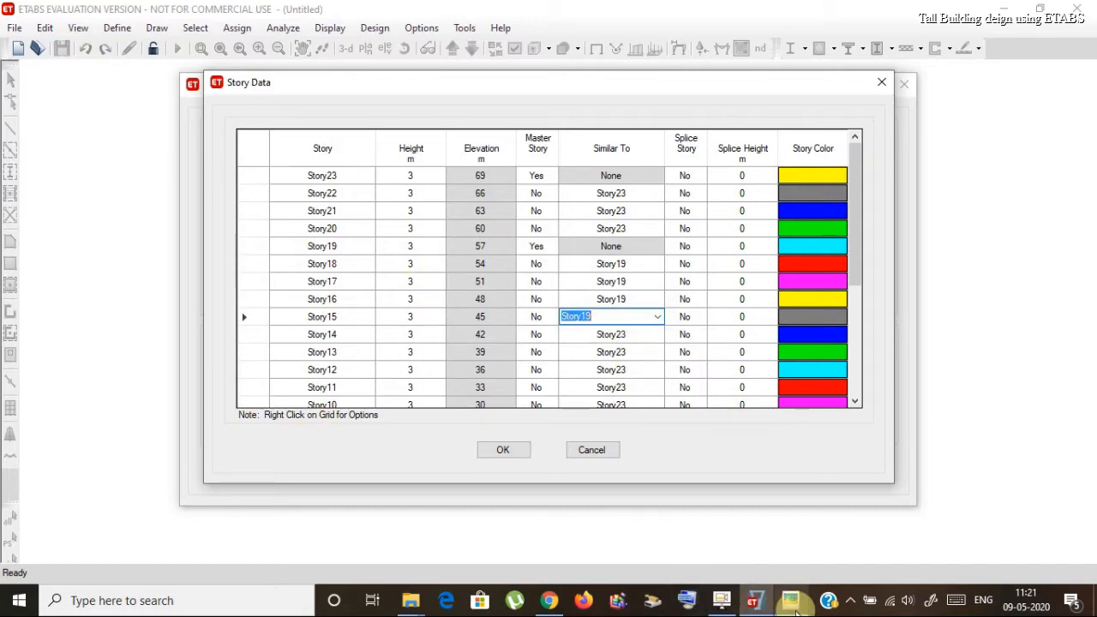
Step: Make Story14 a master story in the story data
left_click(789, 602)
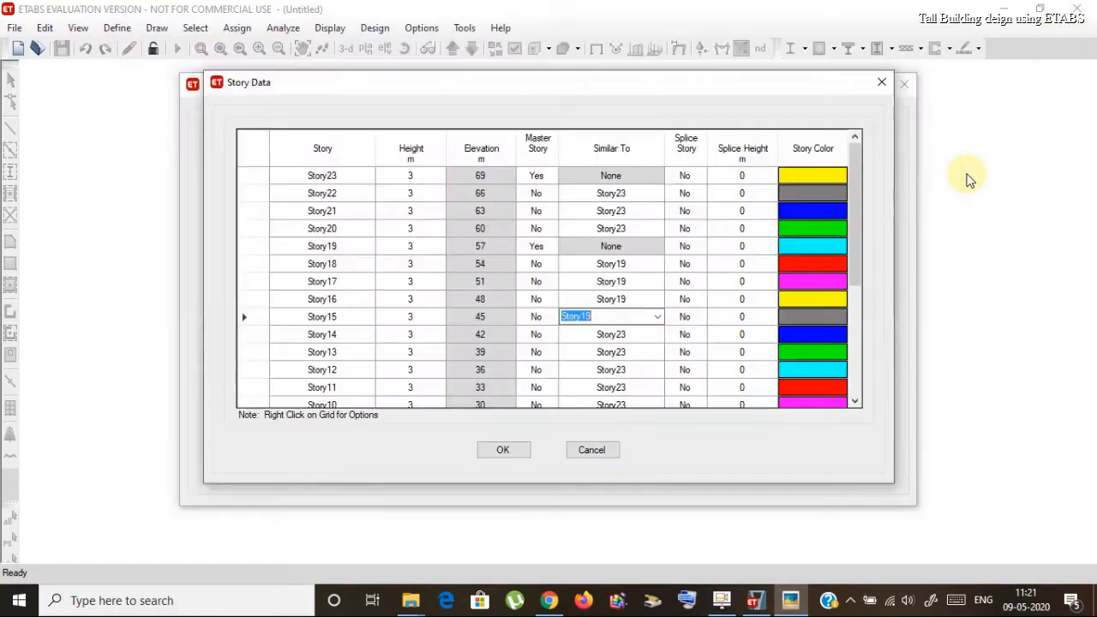
left_click(1002, 144)
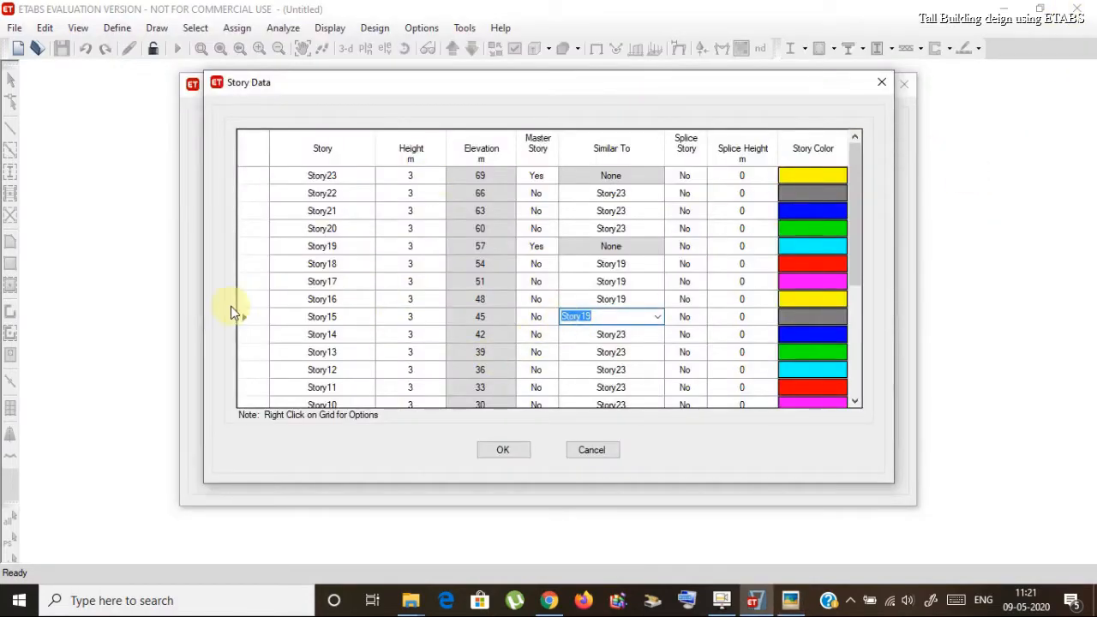
left_click(539, 336)
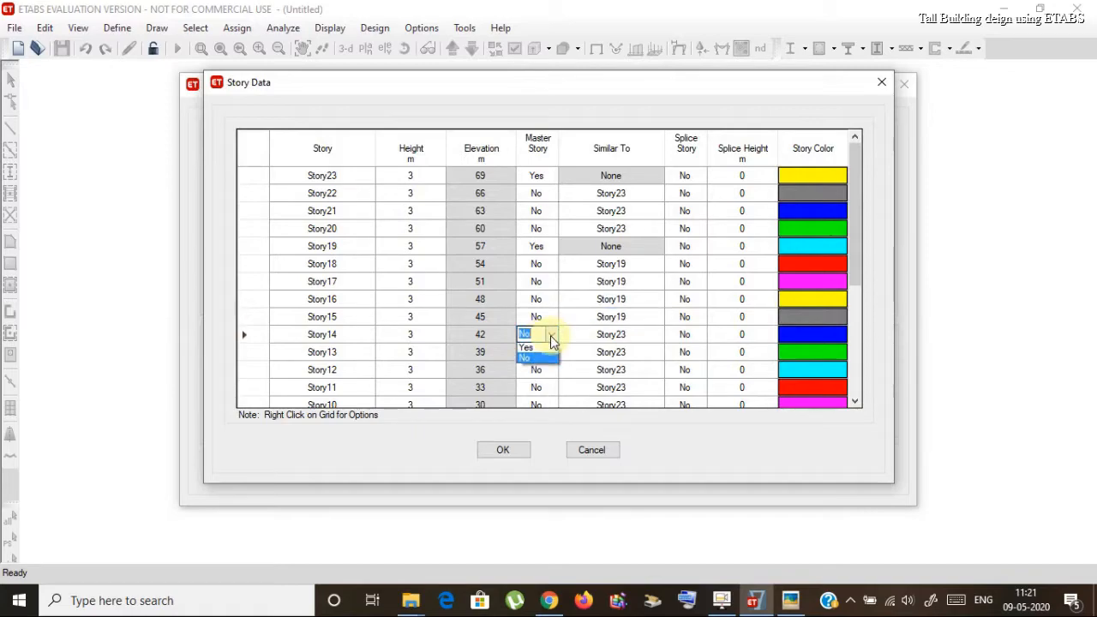
left_click(536, 347)
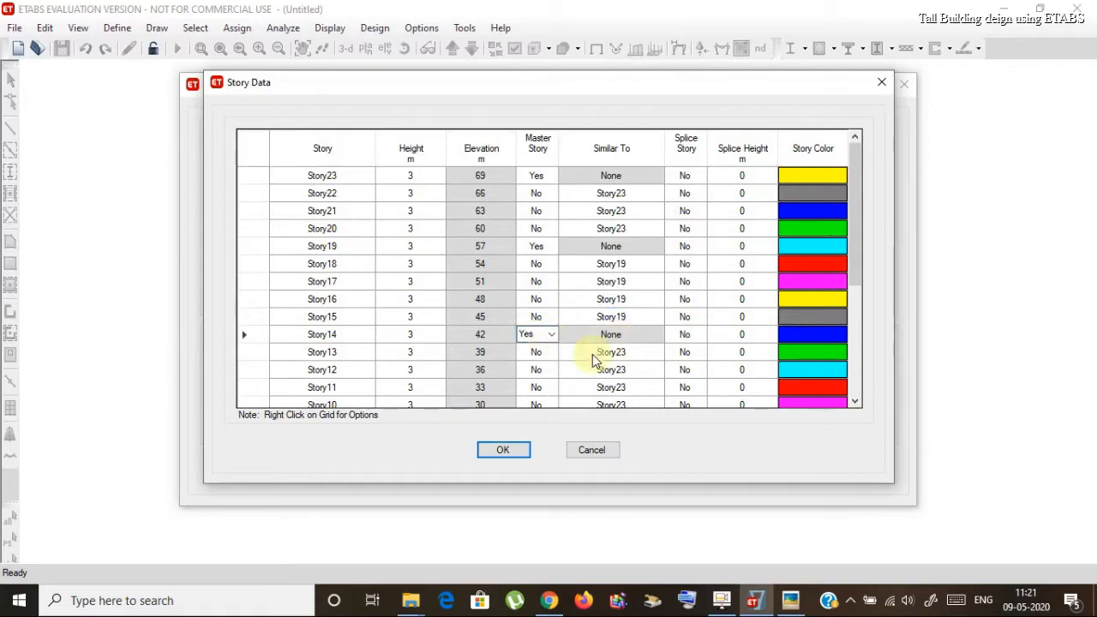
Step: Set Story13 and Story12 as similar to Story14
left_click(609, 353)
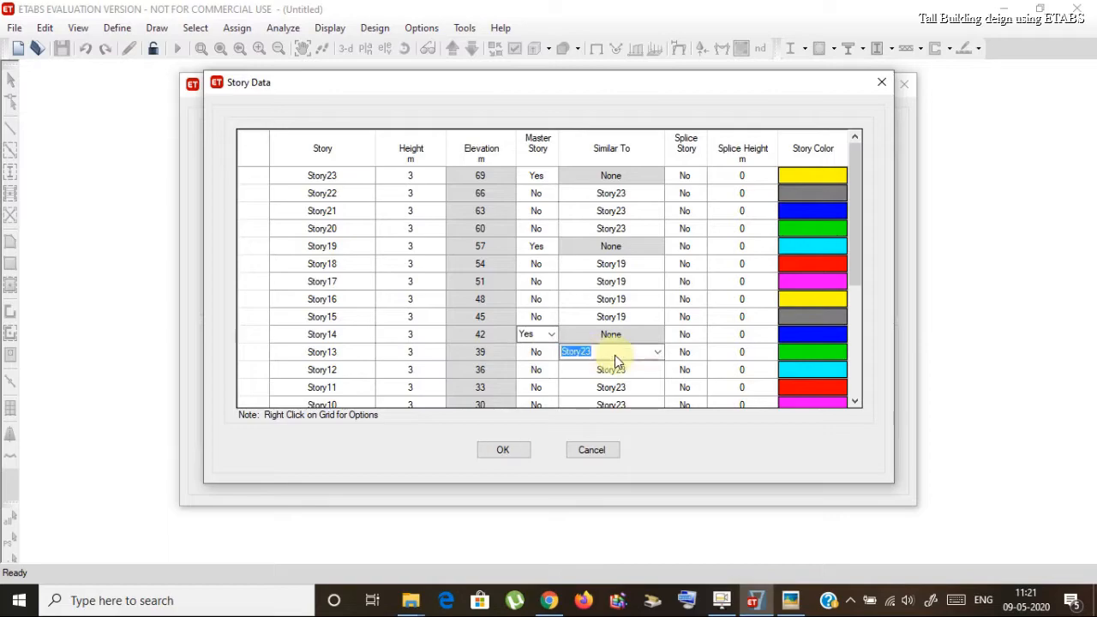
left_click(659, 351)
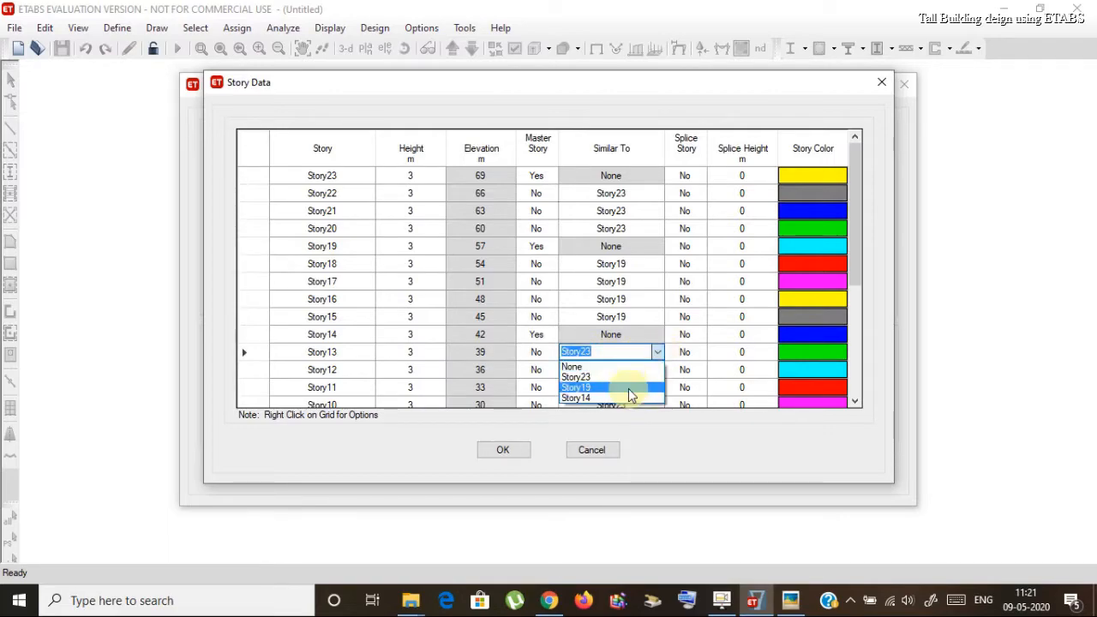
left_click(628, 398)
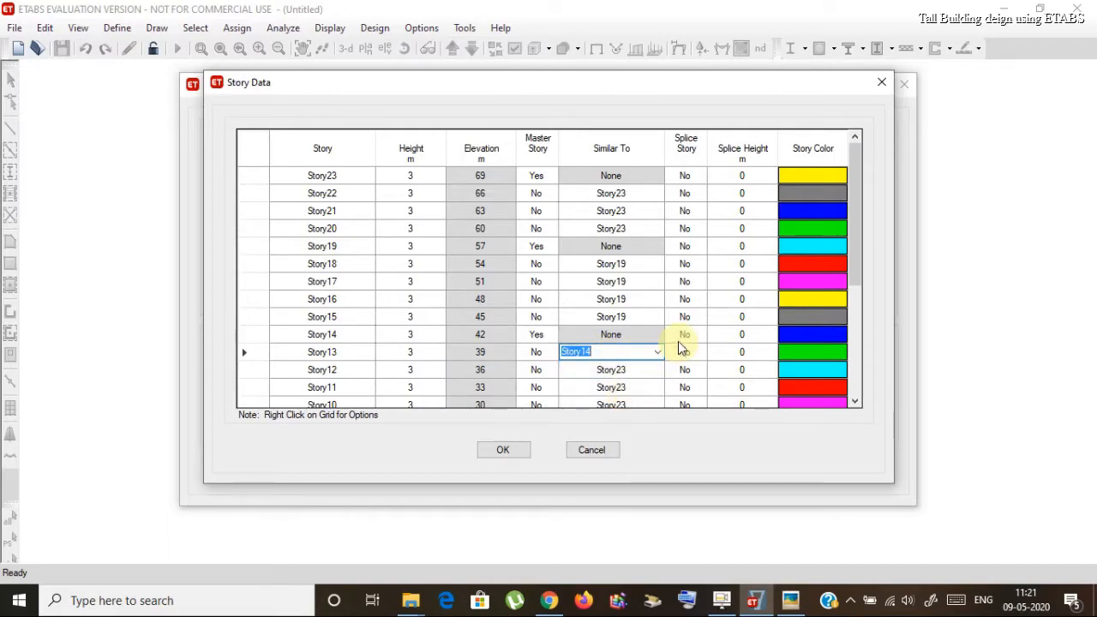
scroll(677, 339, "down", 1)
left_click(656, 317)
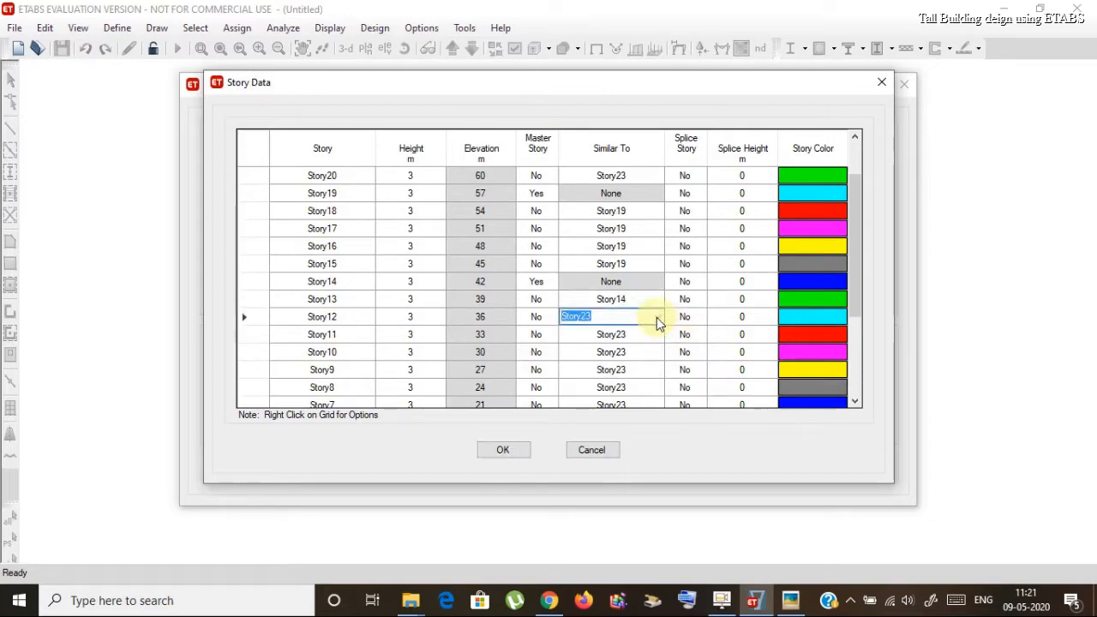
left_click(657, 317)
left_click(626, 363)
Step: Set Story11, Story10 and Story9 as similar to Story14
left_click(656, 334)
left_click(657, 334)
left_click(644, 381)
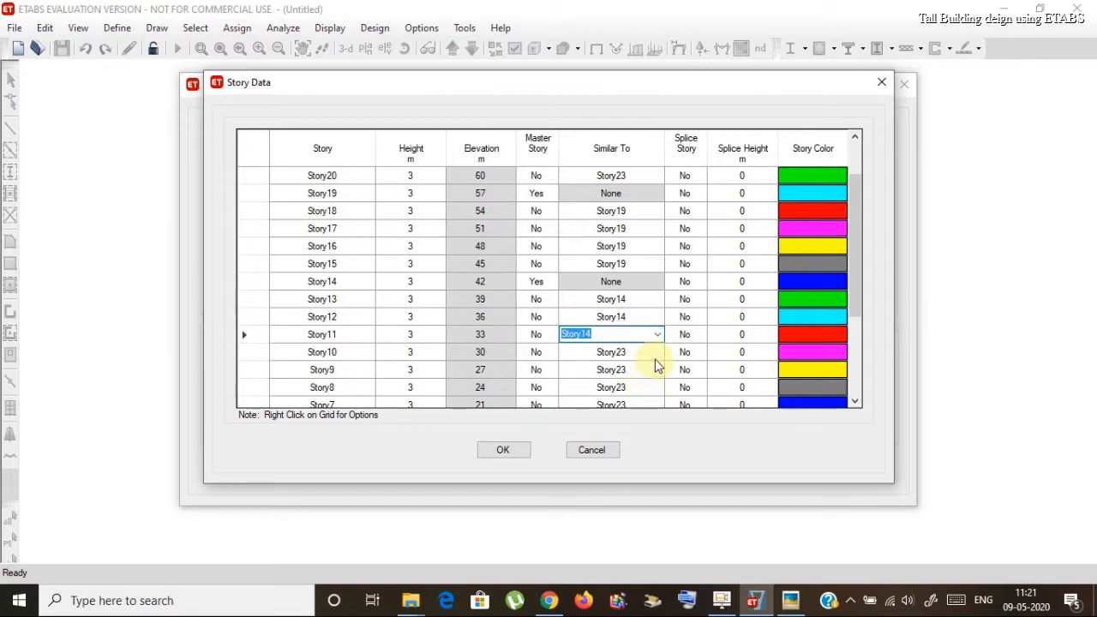
left_click(656, 351)
left_click(657, 352)
left_click(644, 397)
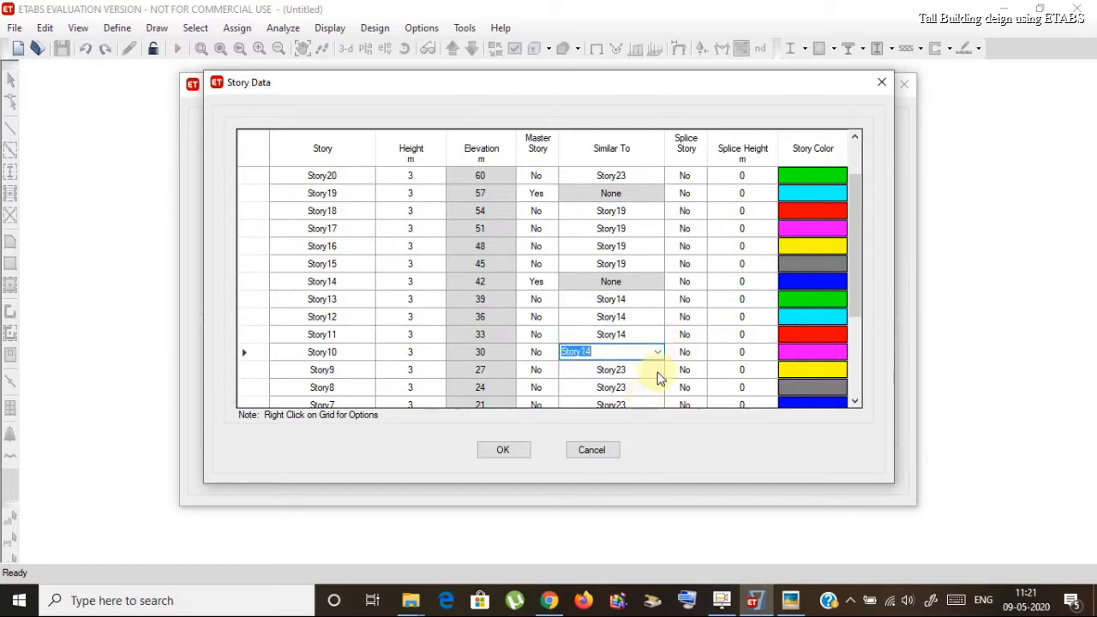
left_click(658, 372)
left_click(658, 370)
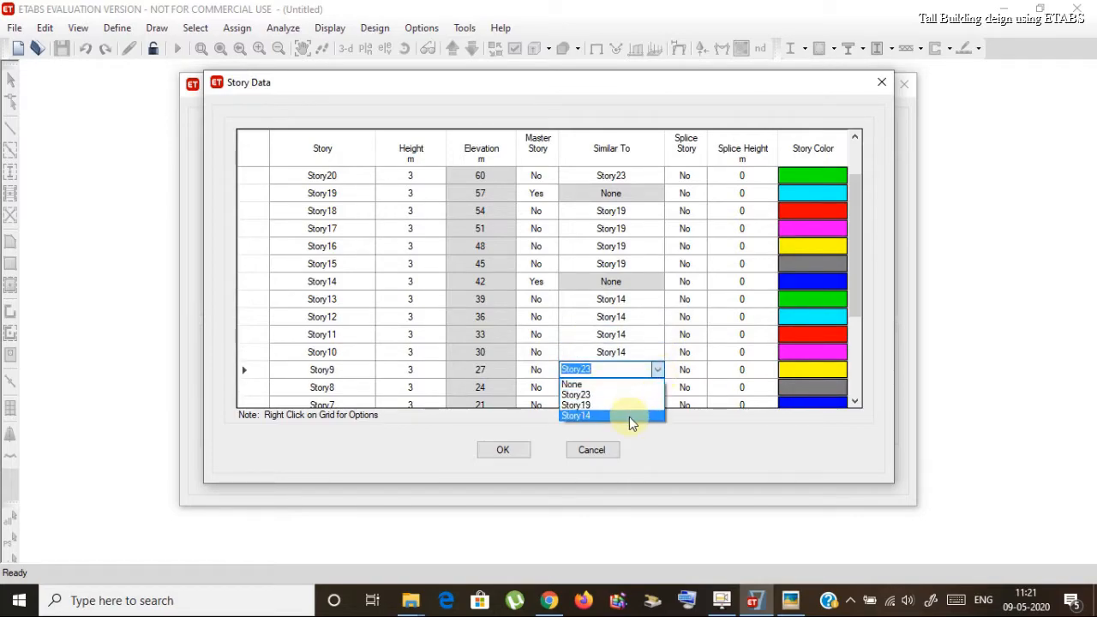
left_click(632, 417)
Step: Make Story8 a master story in the story data
scroll(519, 328, "down", 2)
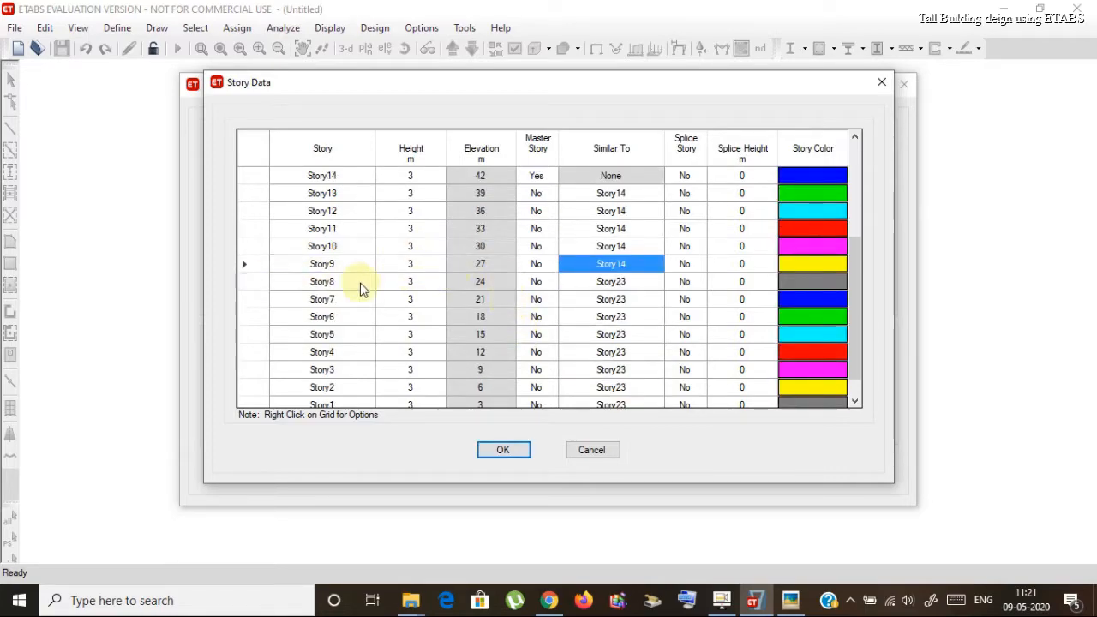
left_click(538, 283)
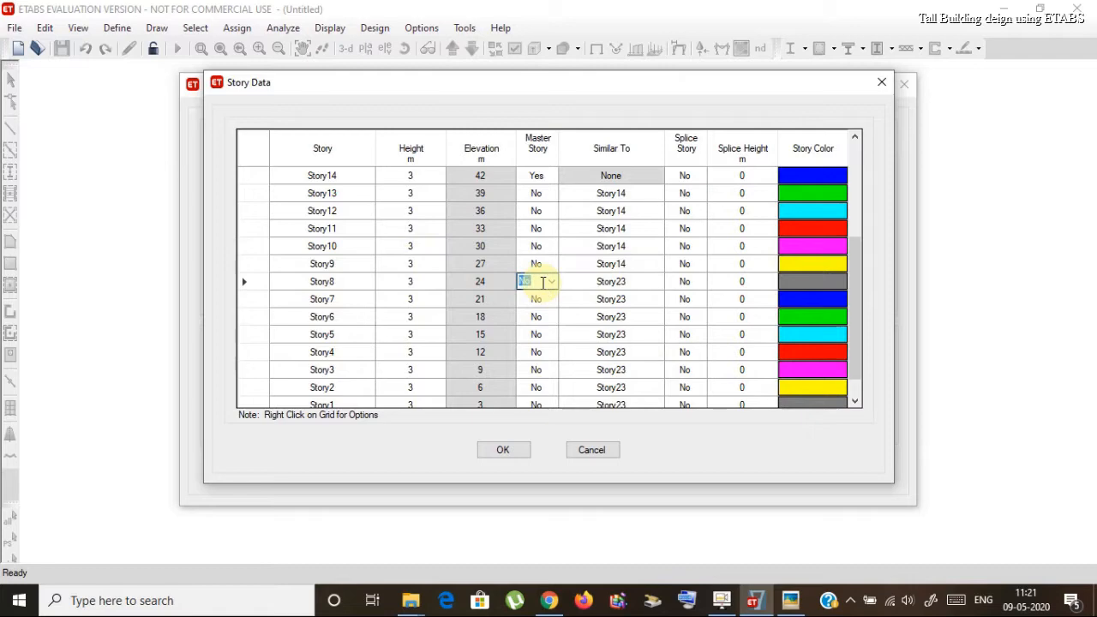
left_click(541, 282)
left_click(552, 281)
left_click(525, 296)
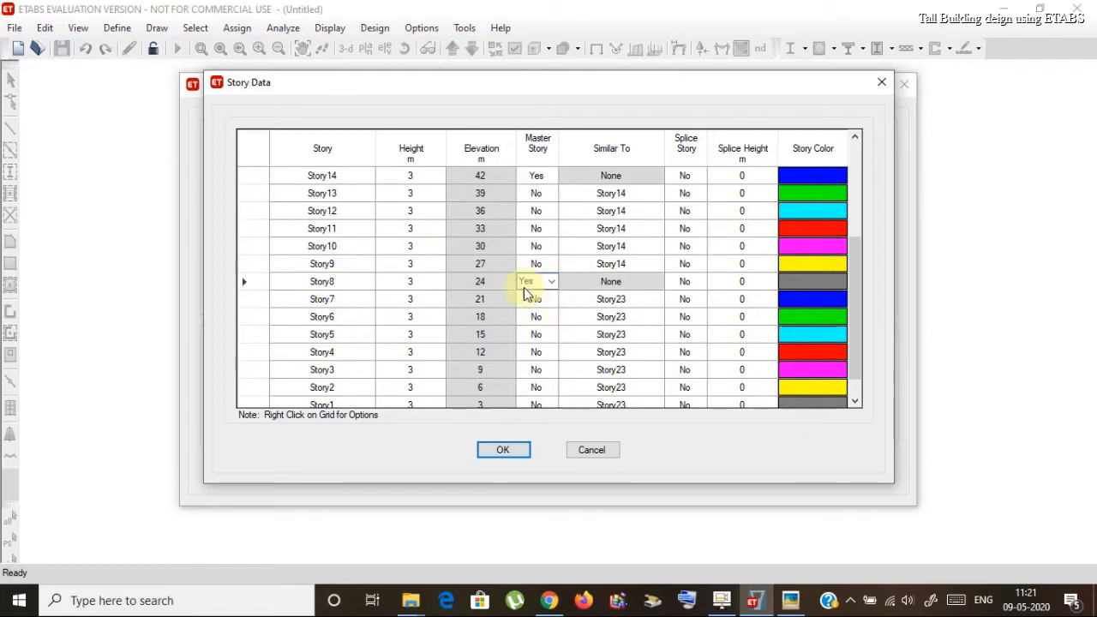
Step: Set Story7, Story6 and Story5 as similar to Story8
scroll(625, 314, "down", 1)
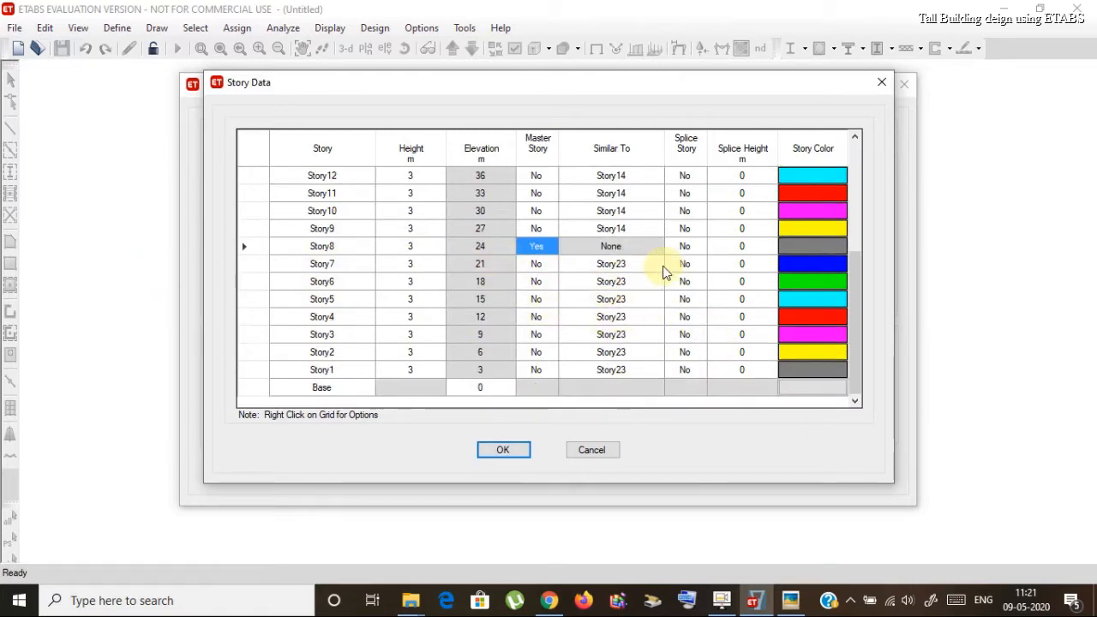
left_click(642, 264)
left_click(657, 265)
left_click(644, 322)
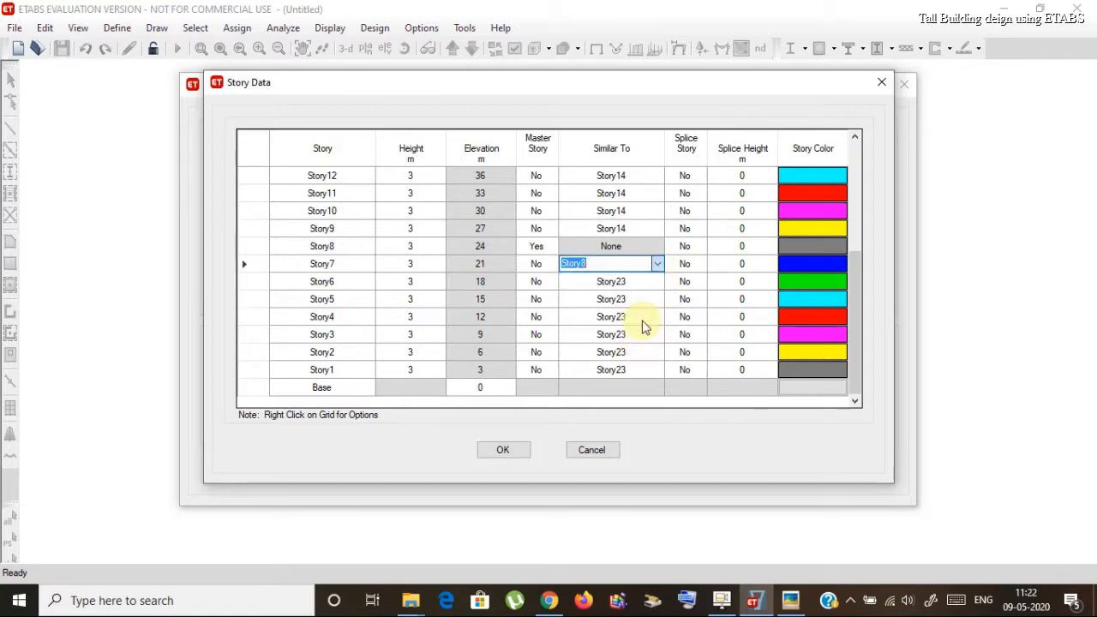
left_click(661, 284)
left_click(658, 282)
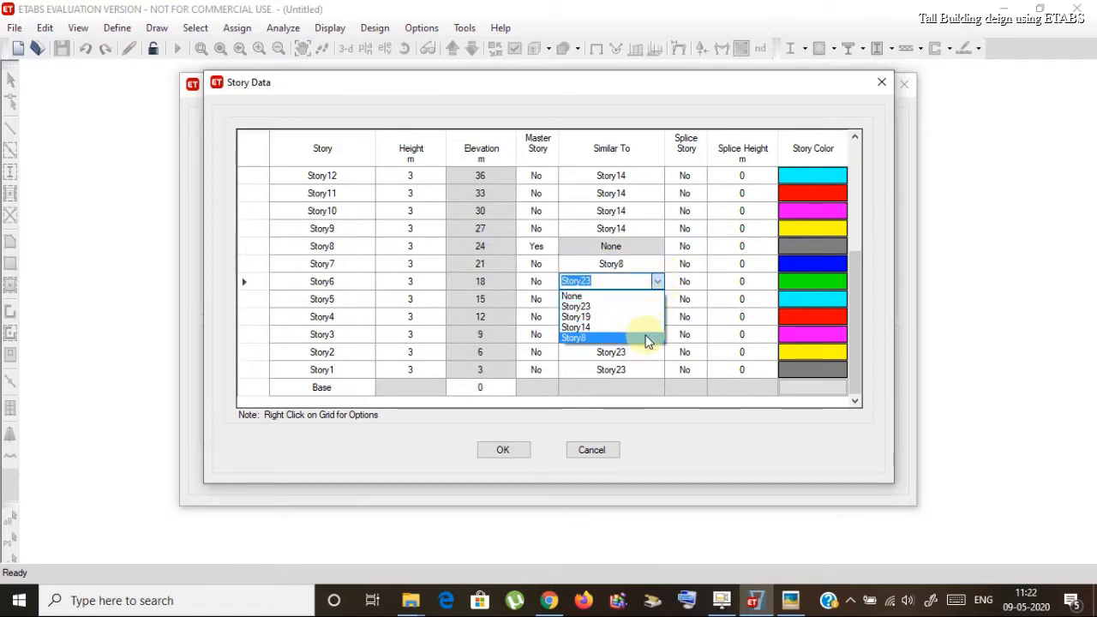
left_click(657, 337)
left_click(661, 301)
left_click(659, 300)
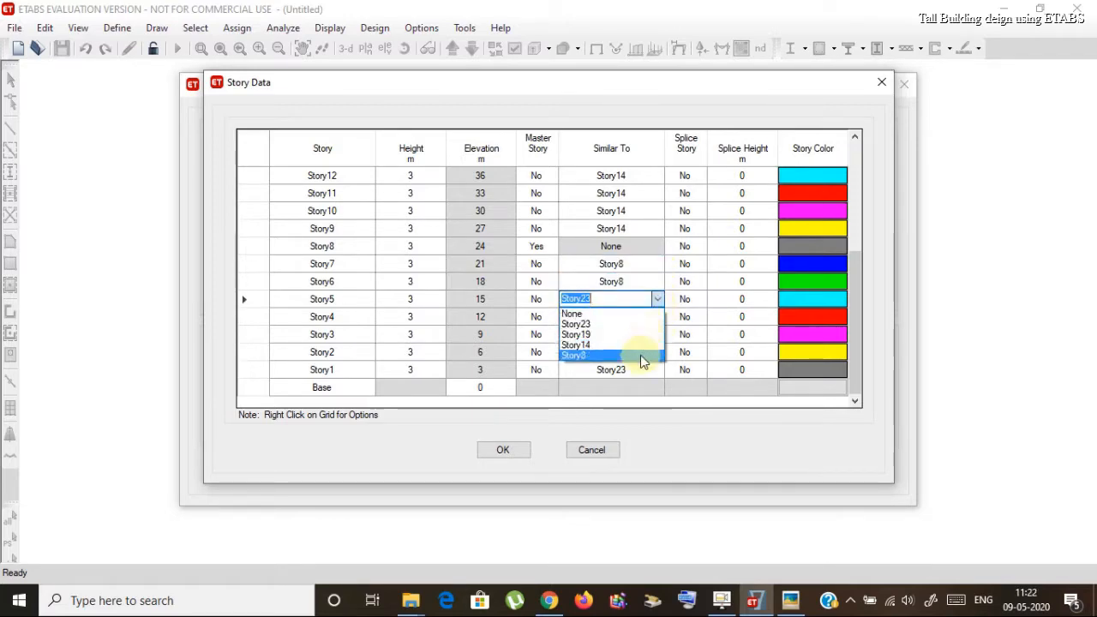
left_click(641, 355)
Step: Set Story4, Story3, Story2 and Story1 as similar to Story8
left_click(658, 319)
left_click(658, 318)
left_click(652, 374)
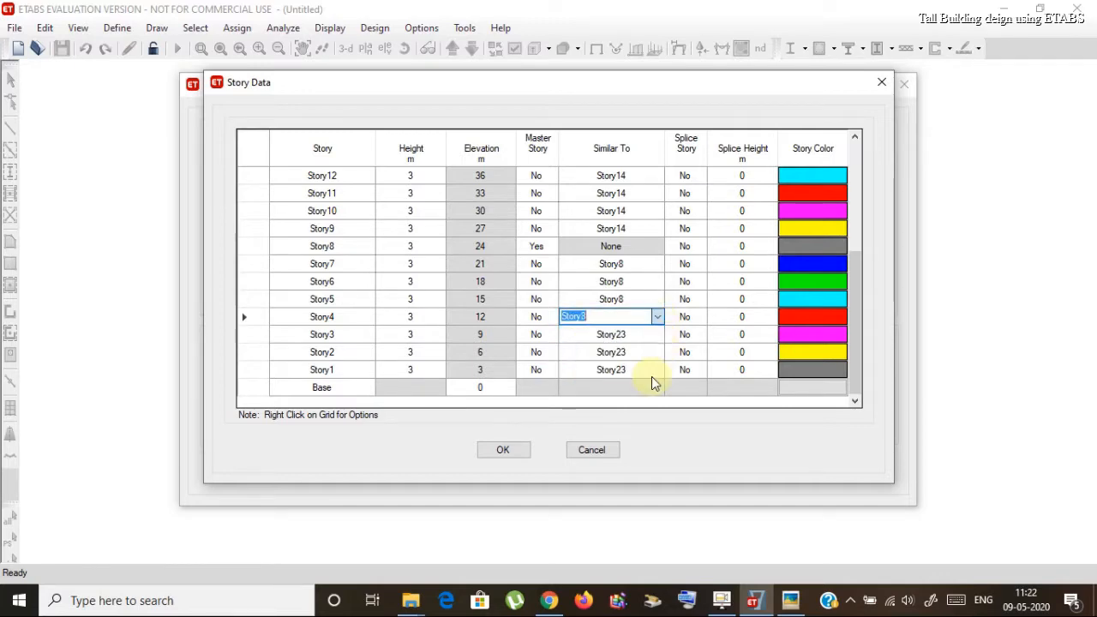
left_click(657, 335)
left_click(656, 335)
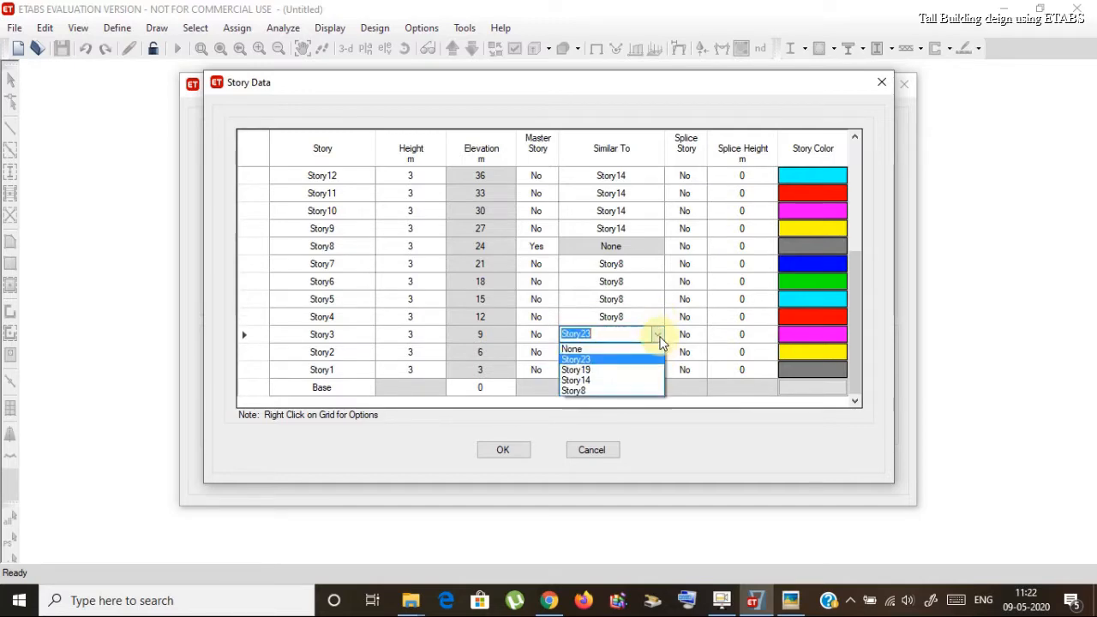
left_click(641, 385)
left_click(655, 355)
left_click(657, 353)
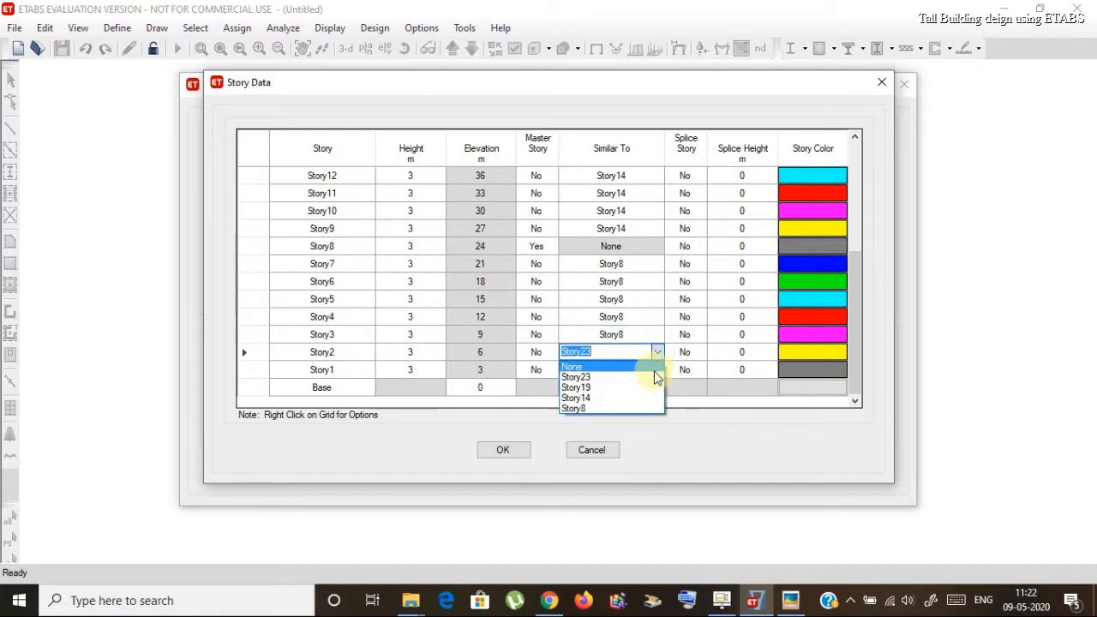
left_click(654, 409)
left_click(657, 370)
left_click(658, 369)
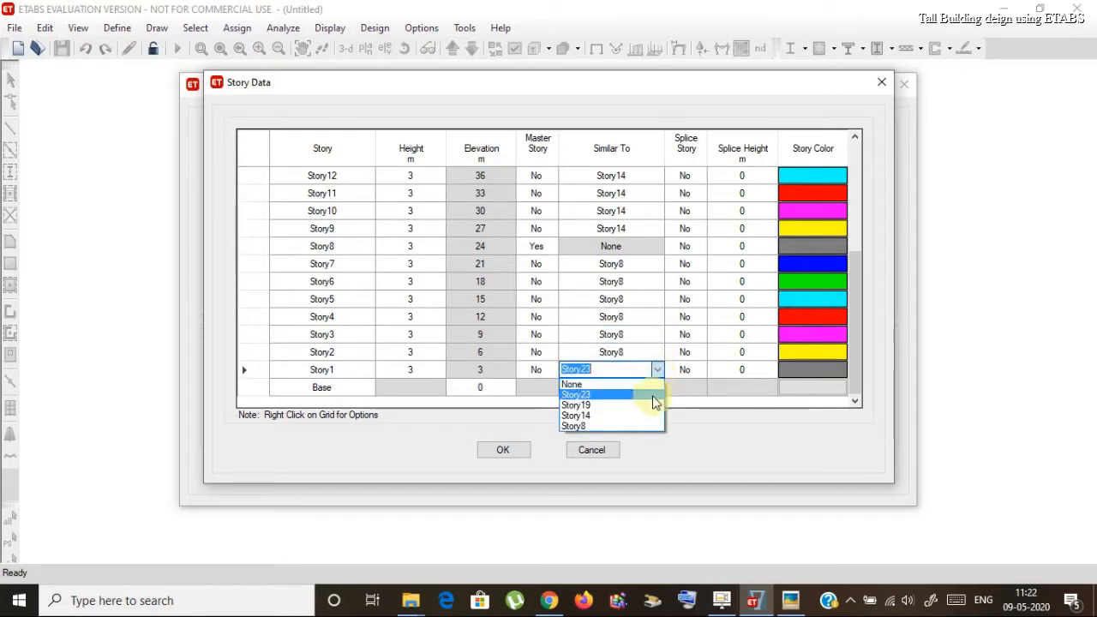
left_click(645, 423)
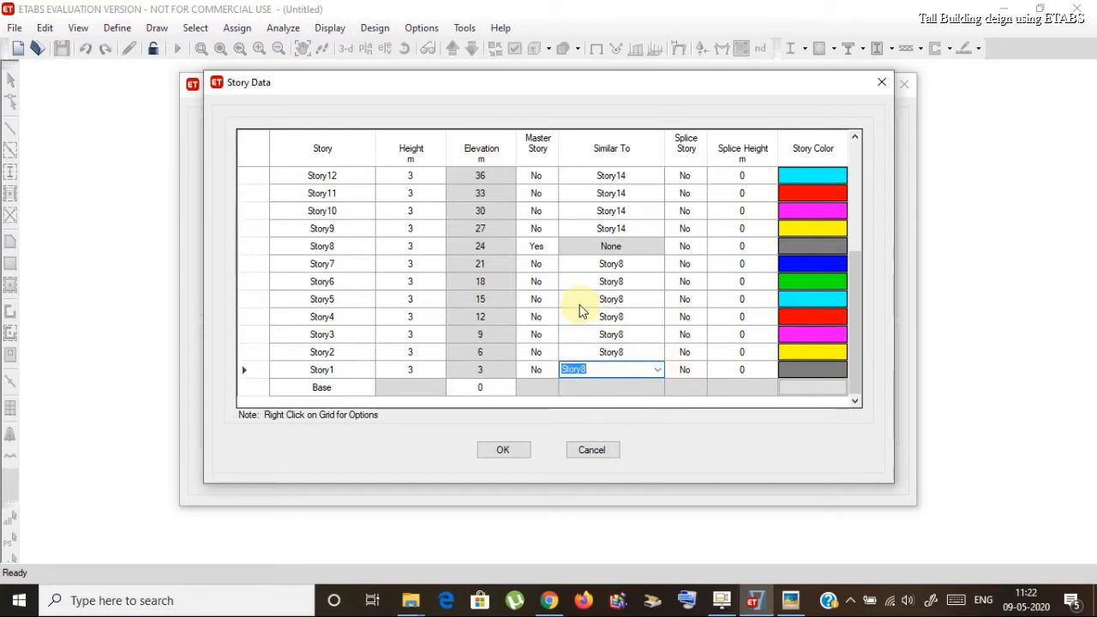
Step: Review and accept the custom story data, and create the new model from the Grid Only template
scroll(741, 314, "up", 4)
scroll(740, 312, "down", 4)
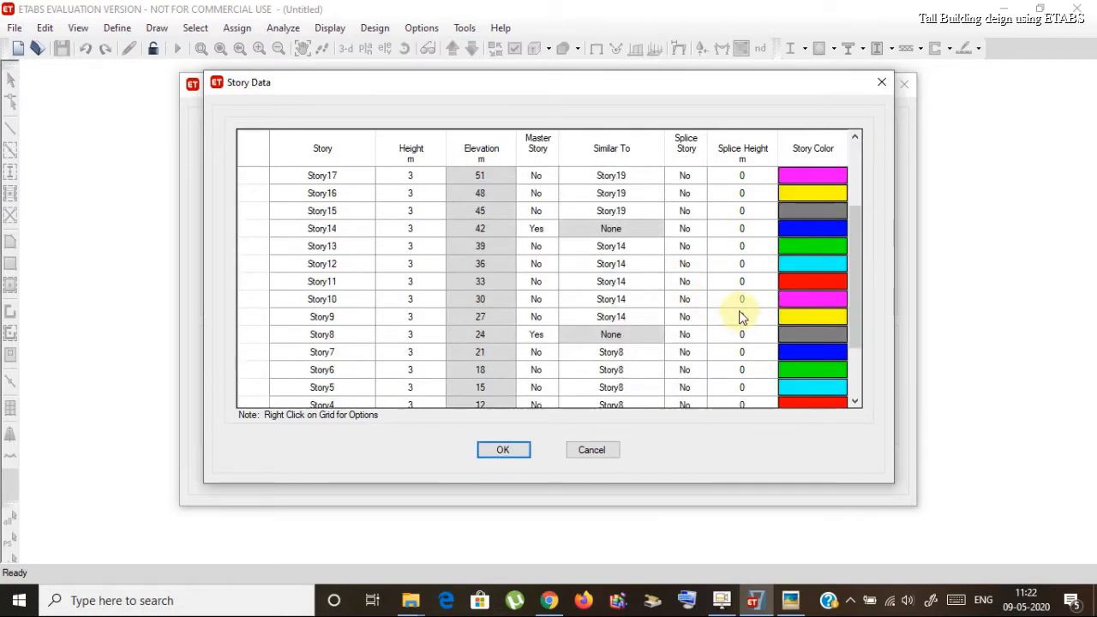
scroll(804, 355, "up", 4)
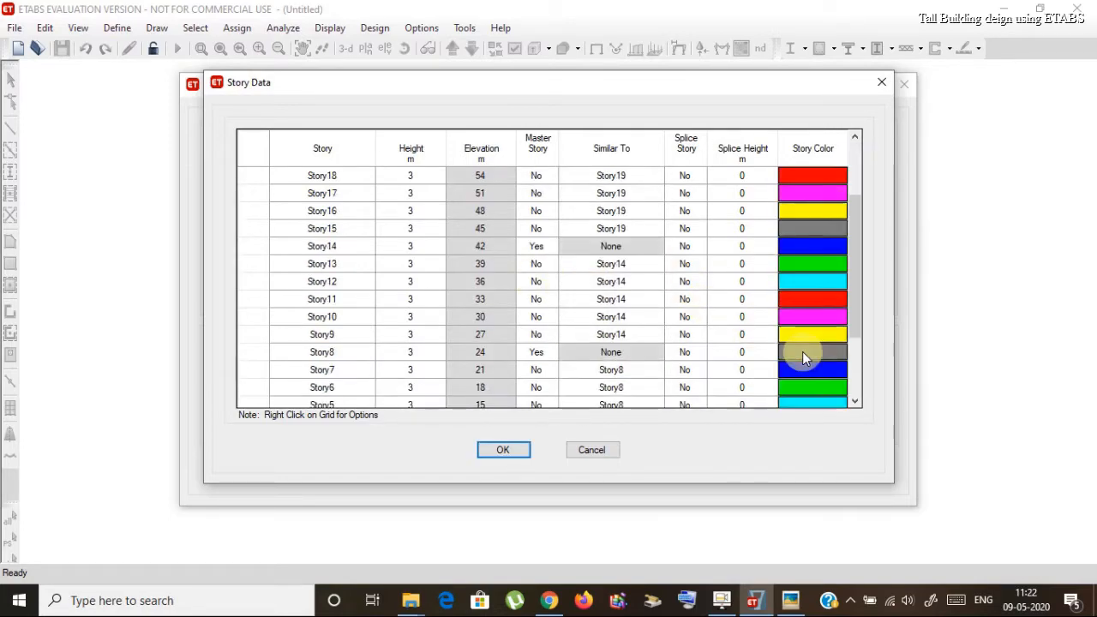
scroll(802, 353, "down", 4)
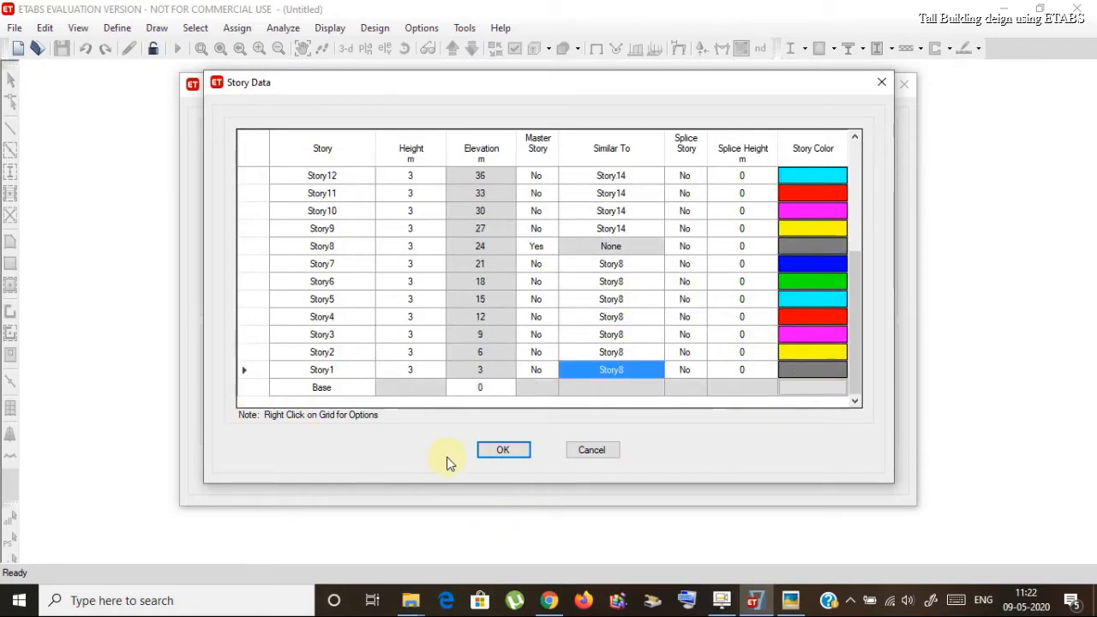
left_click(497, 452)
left_click(302, 409)
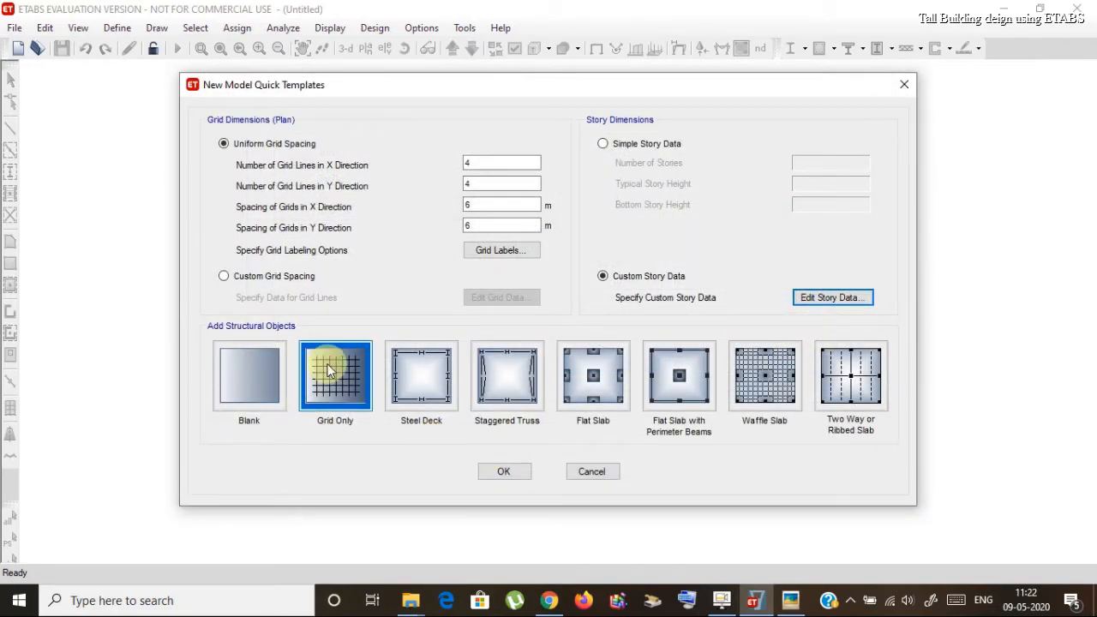
left_click(507, 475)
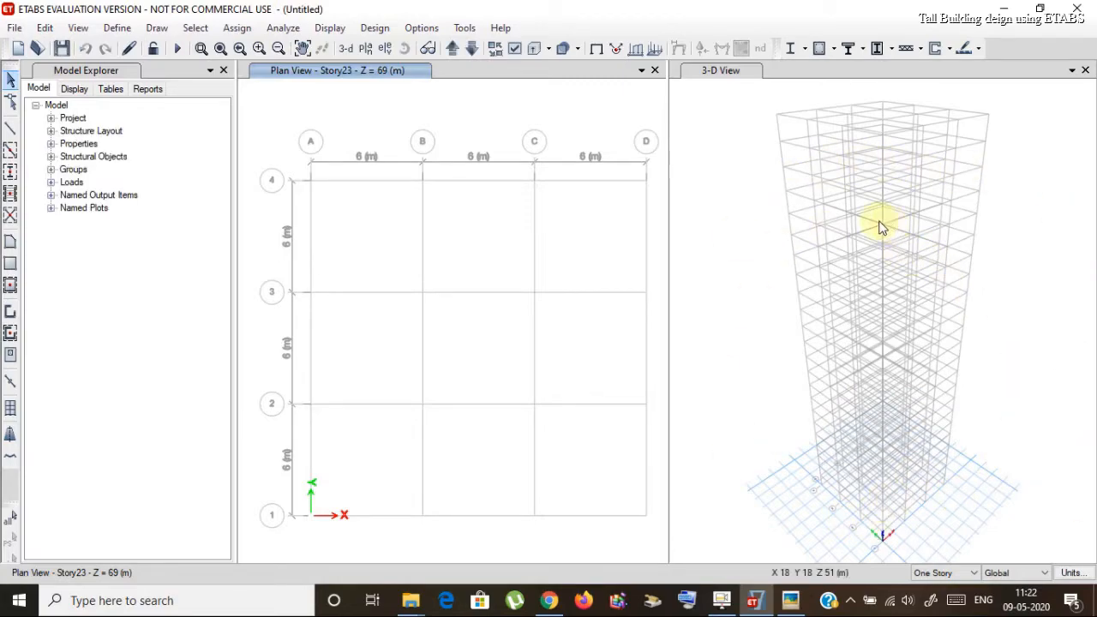
Step: Save the model under the file name tall building_new
left_click(16, 29)
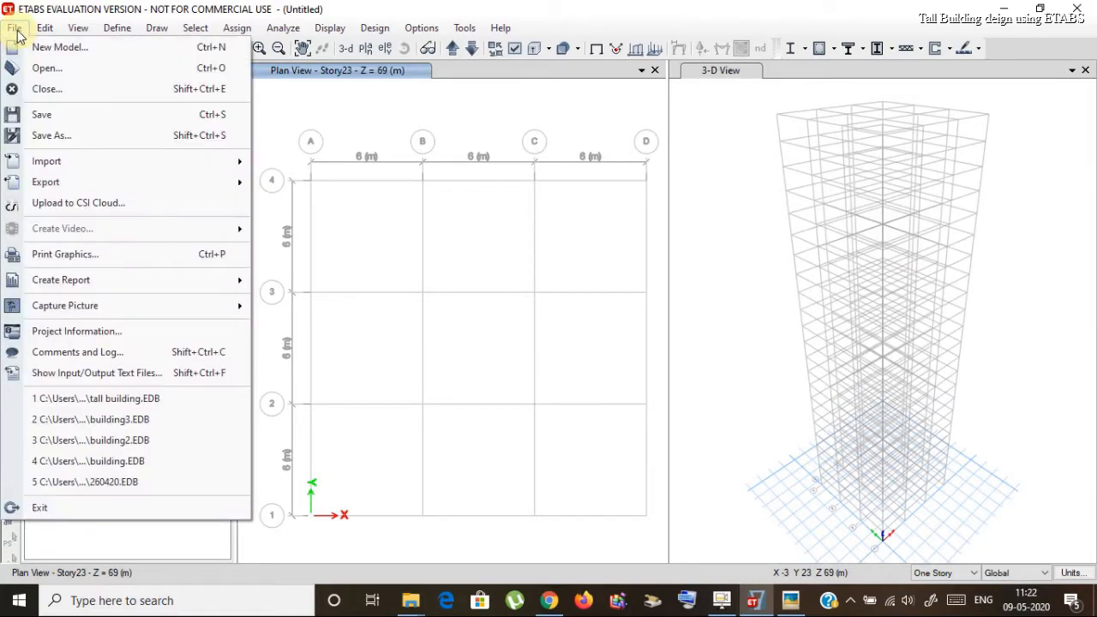
left_click(72, 139)
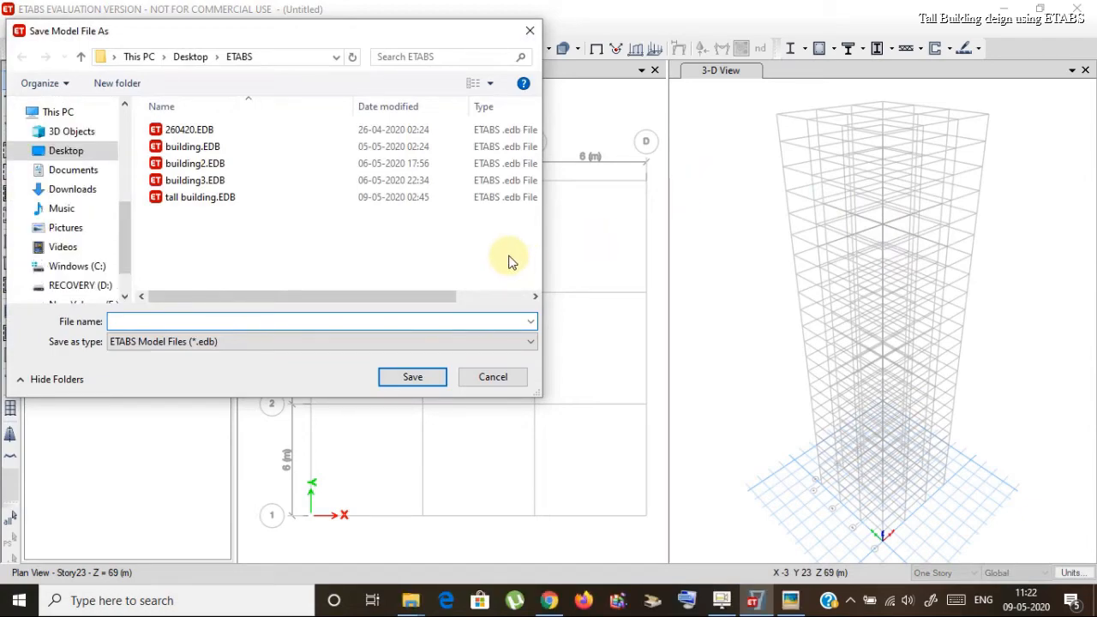
type("tall")
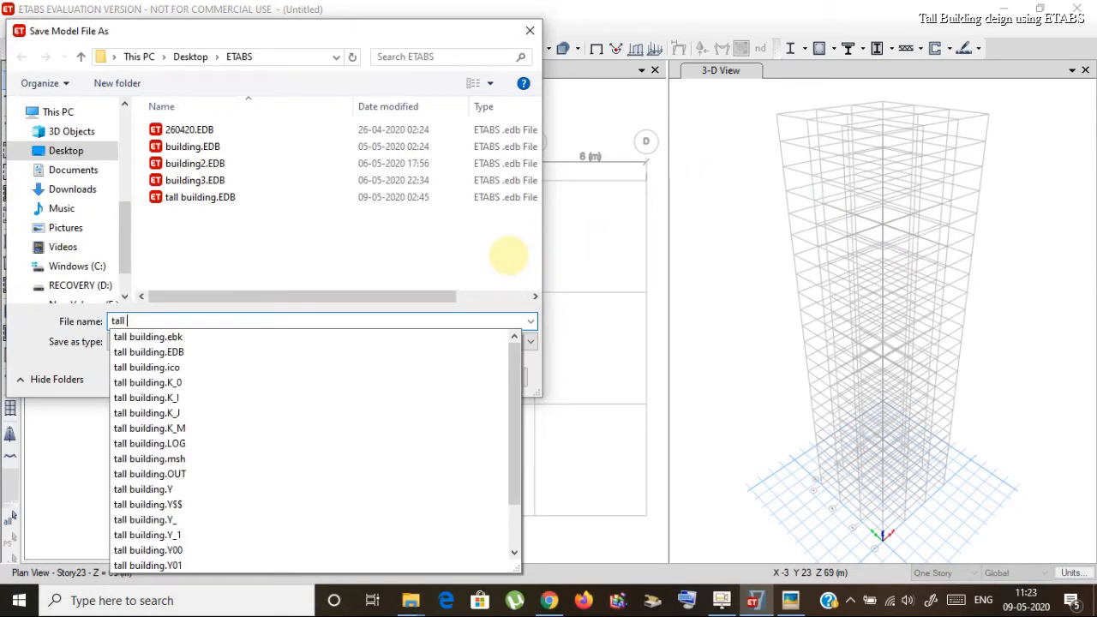
type(" building_")
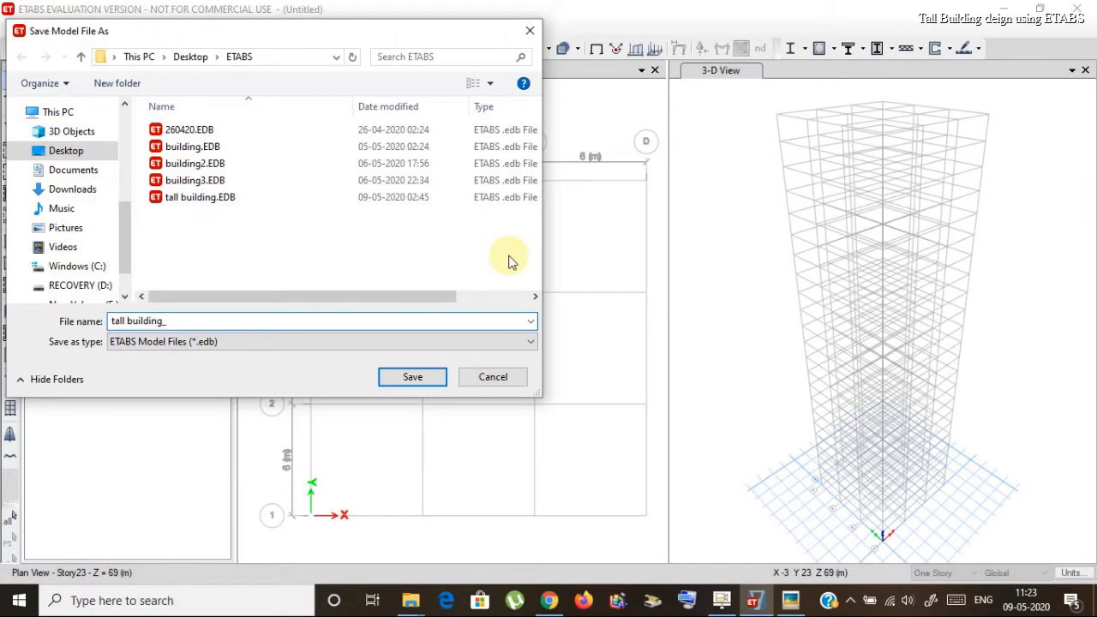
type("new")
left_click(399, 376)
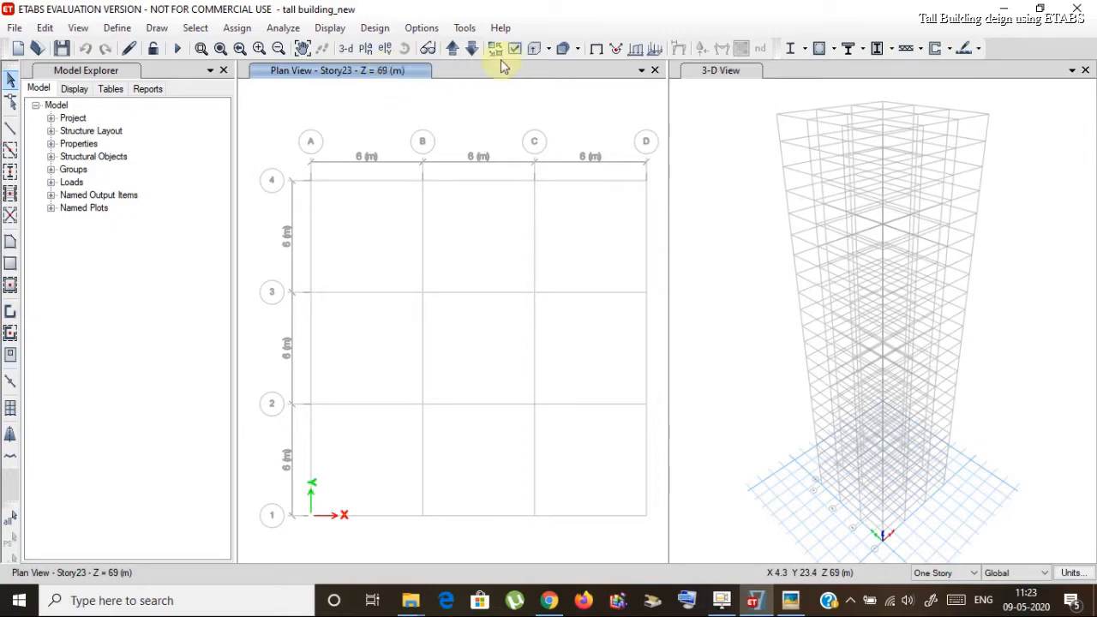
Step: Switch the plan view to Story1
left_click(453, 50)
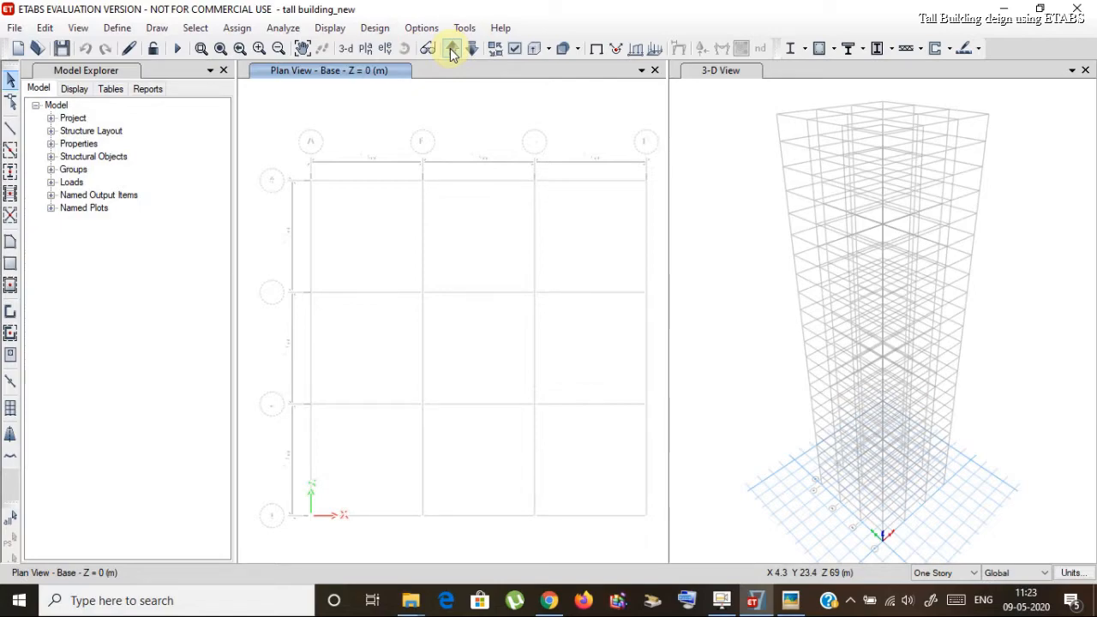
left_click(449, 49)
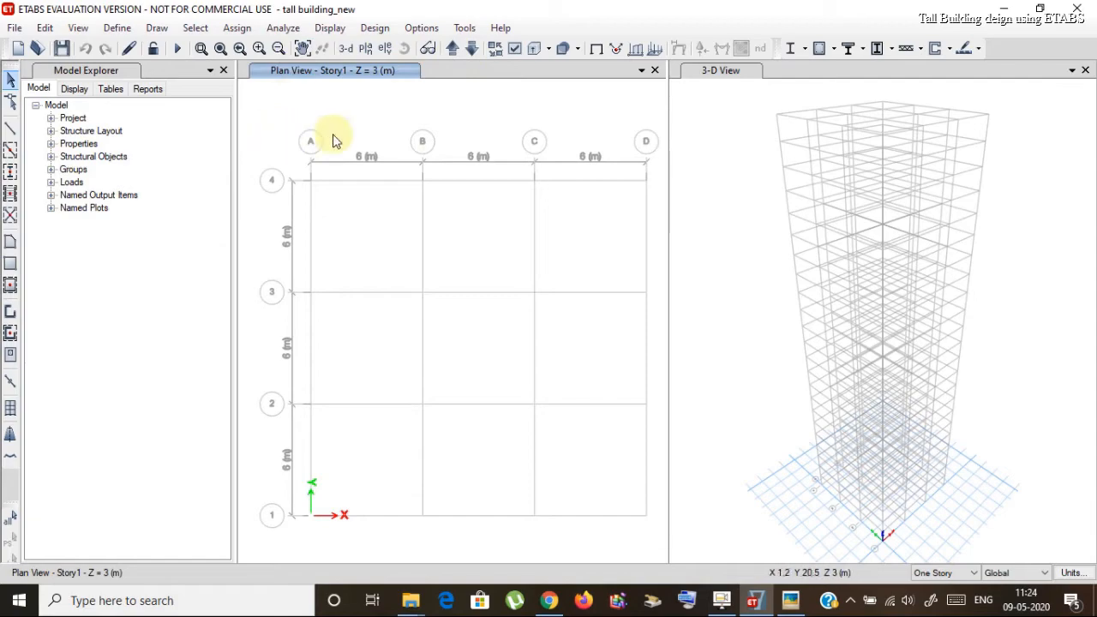
Step: Add a new concrete material with region India, Indian standard and grade M40, keeping its default properties
left_click(116, 28)
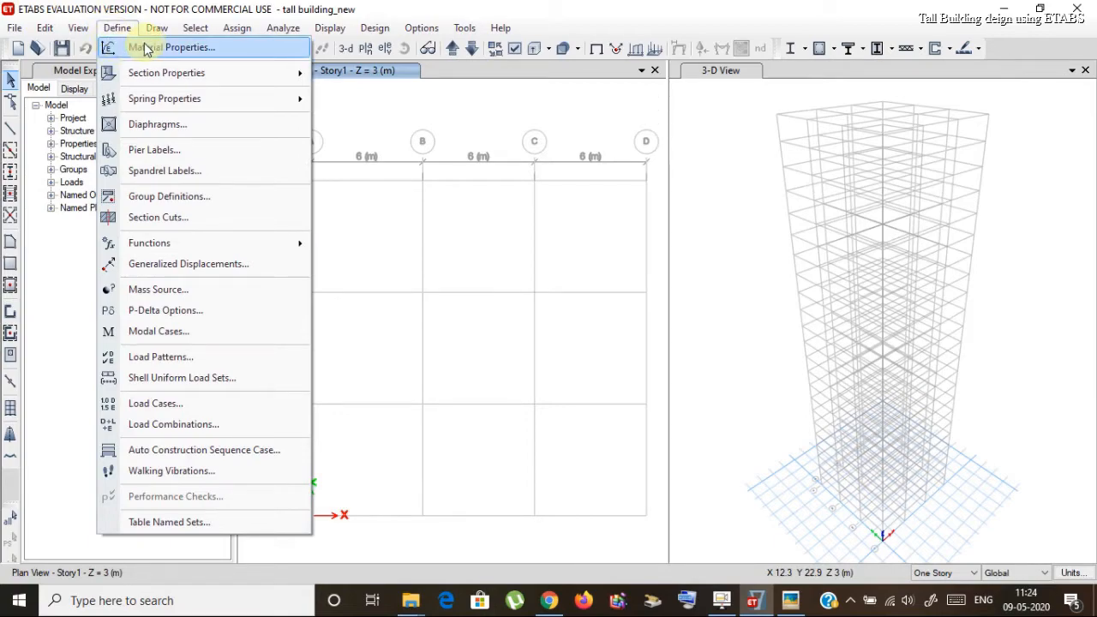
left_click(146, 49)
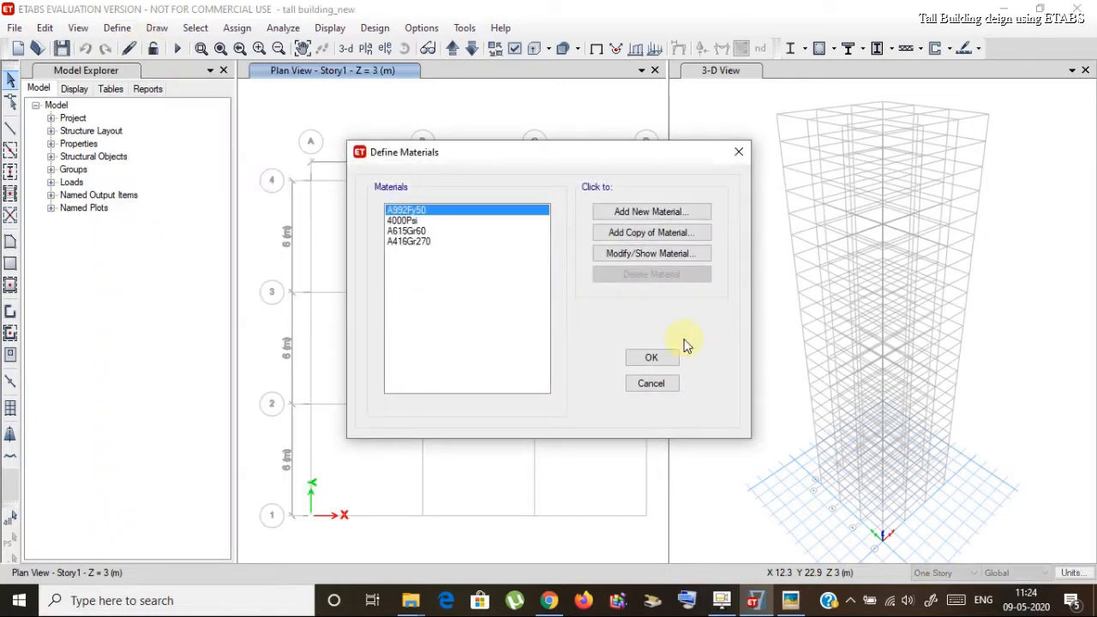
left_click(661, 220)
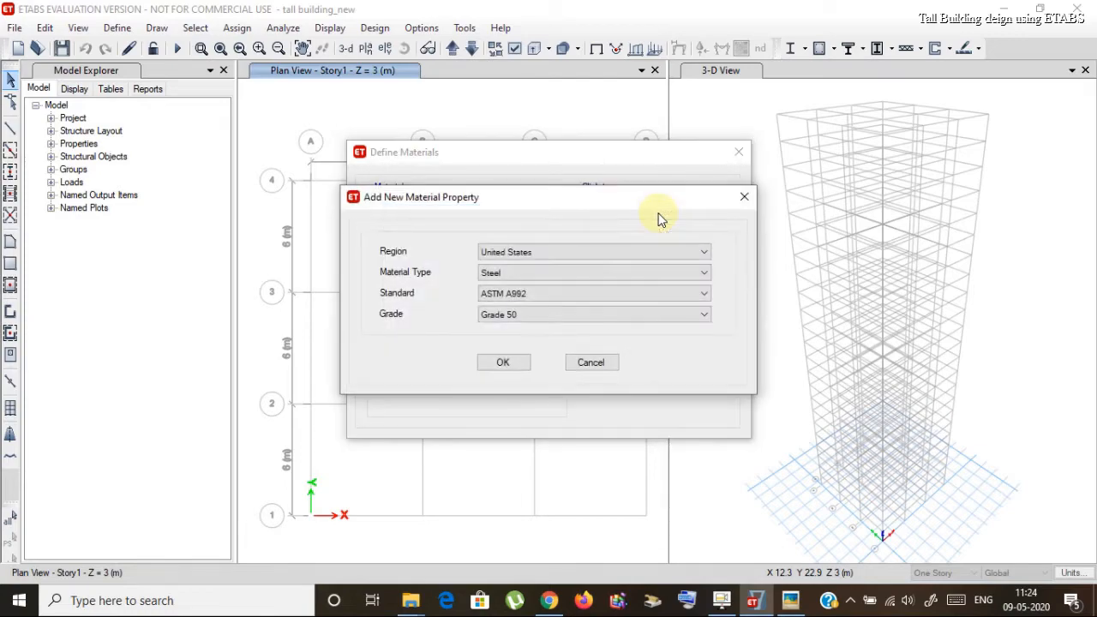
left_click(536, 251)
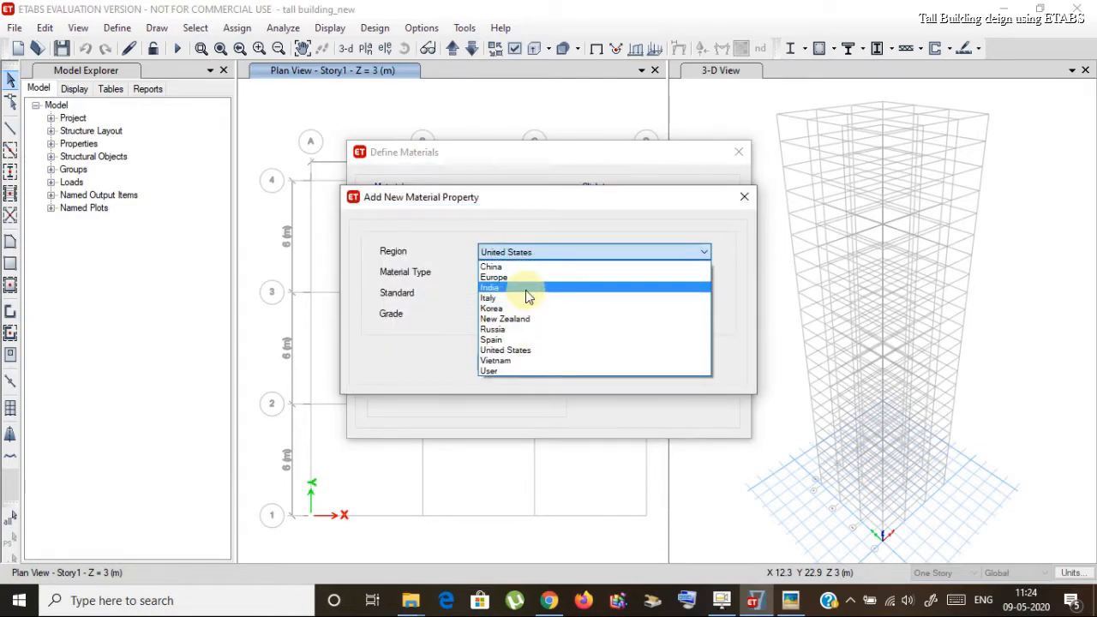
left_click(525, 288)
left_click(538, 274)
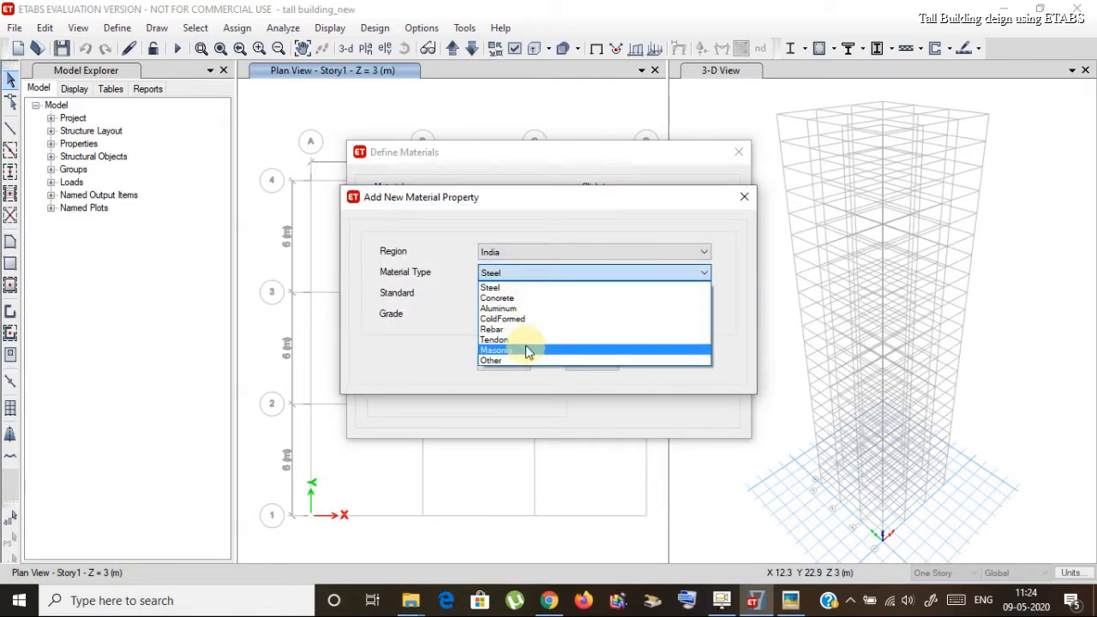
left_click(533, 301)
left_click(536, 294)
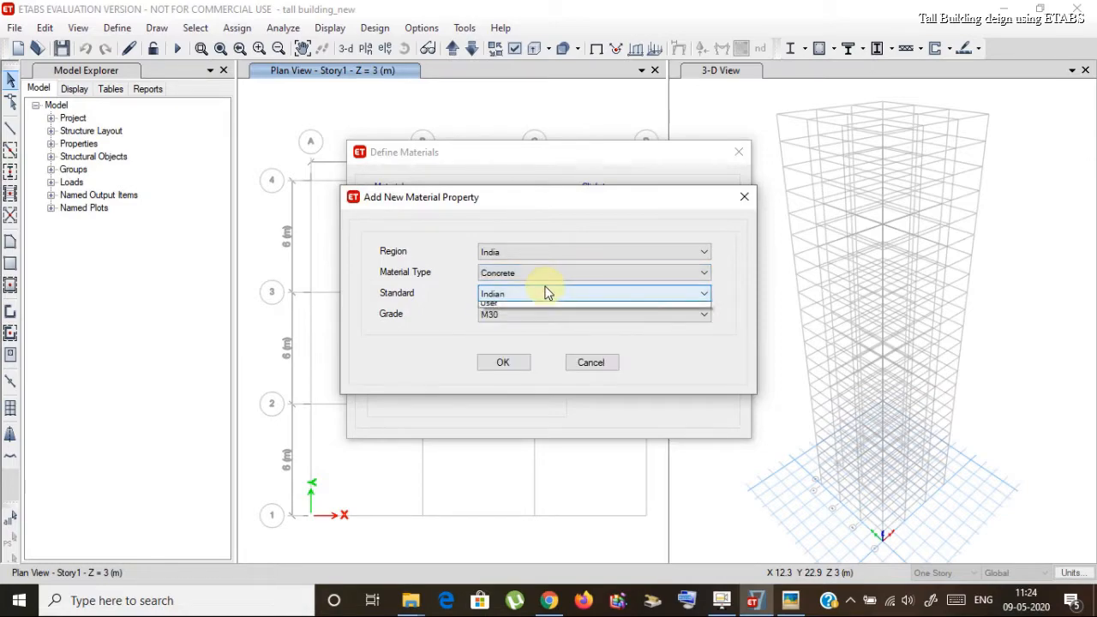
left_click(543, 307)
left_click(542, 315)
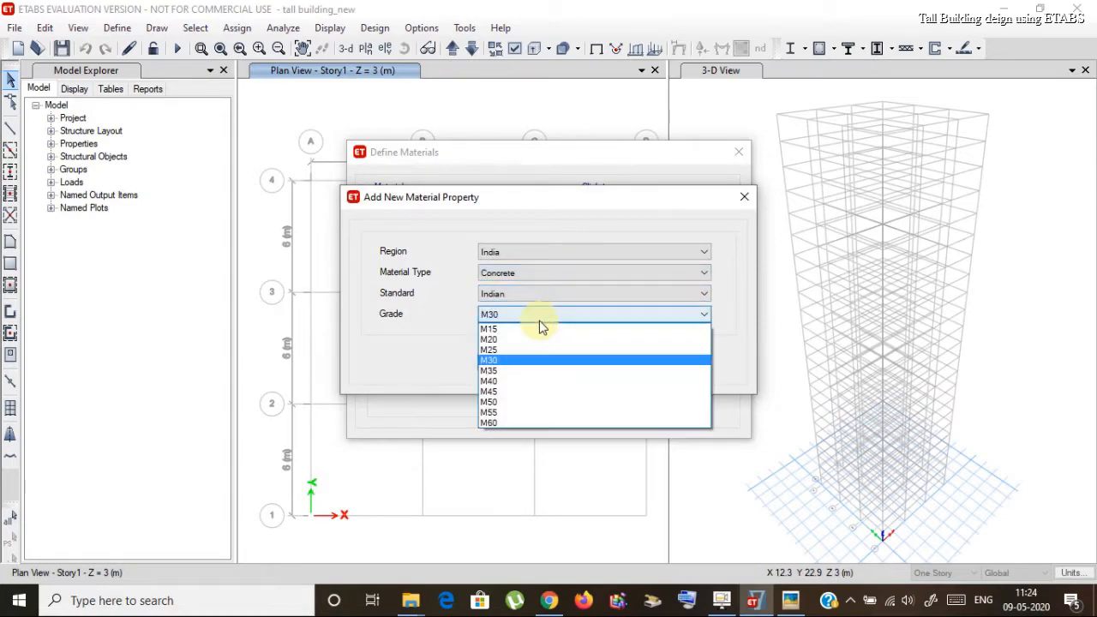
left_click(527, 380)
left_click(516, 364)
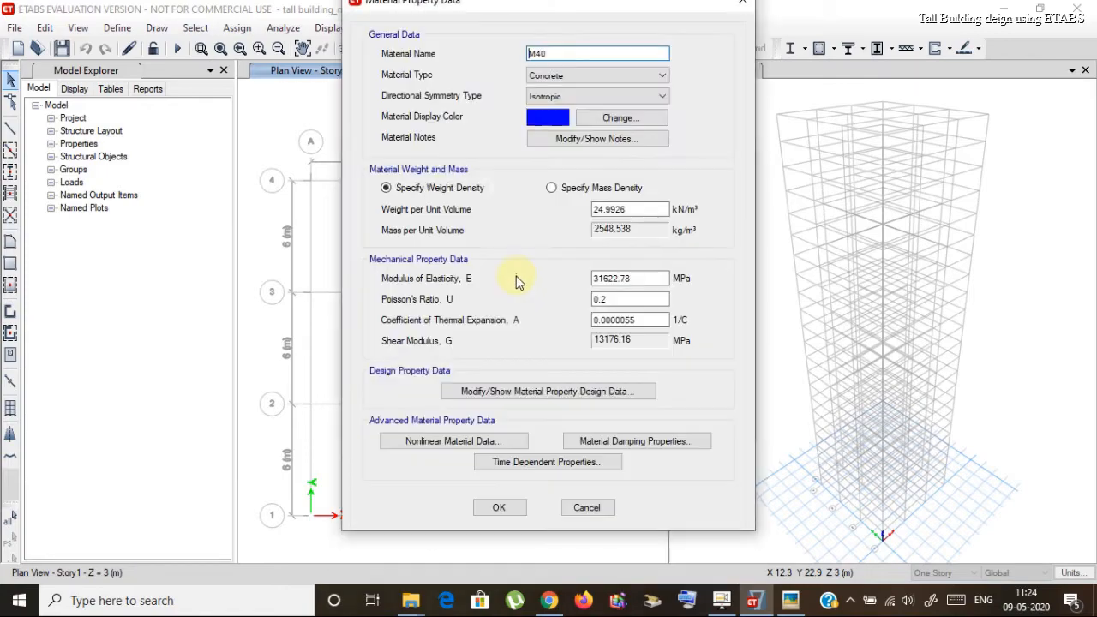
left_click(505, 509)
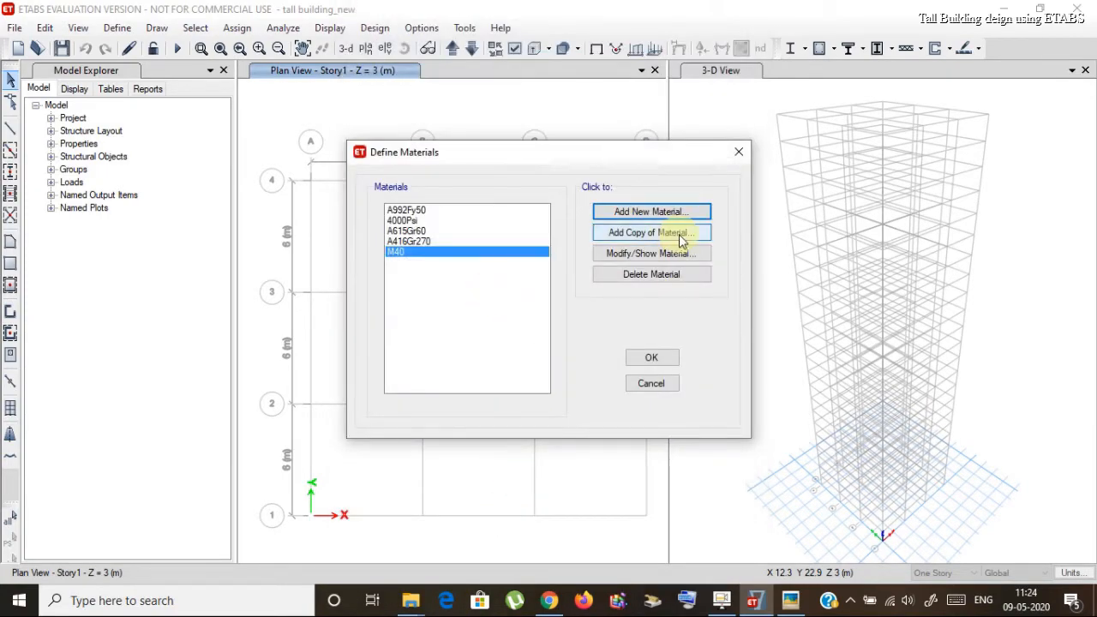
Step: Add a new rebar material with region India, Indian standard and HYSD Grade 500, keeping its default properties
left_click(663, 213)
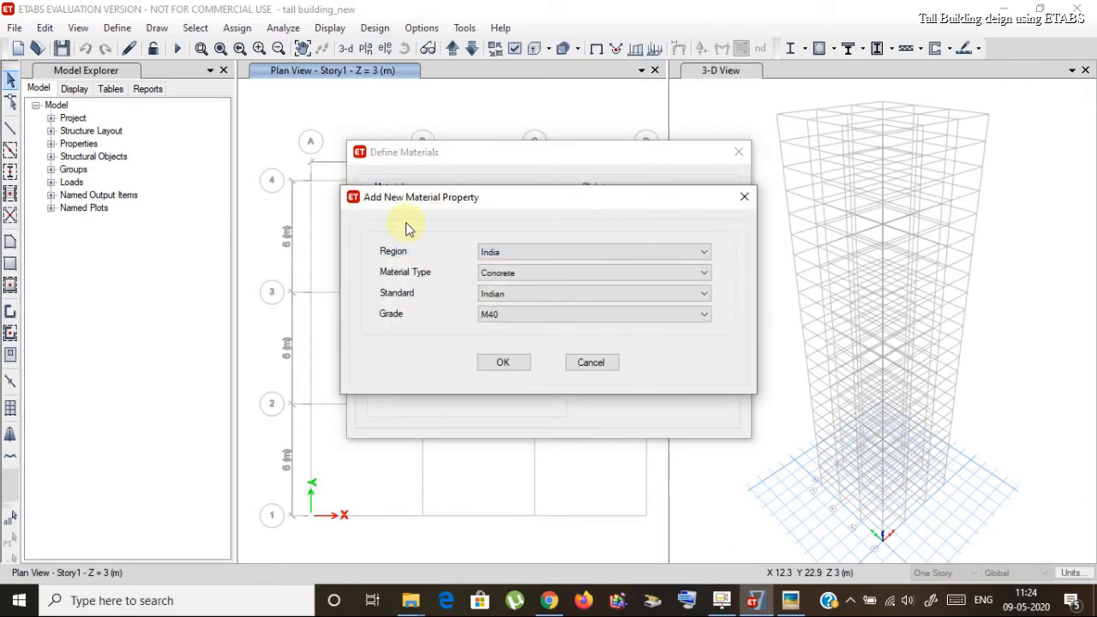
left_click(532, 278)
left_click(531, 279)
left_click(531, 279)
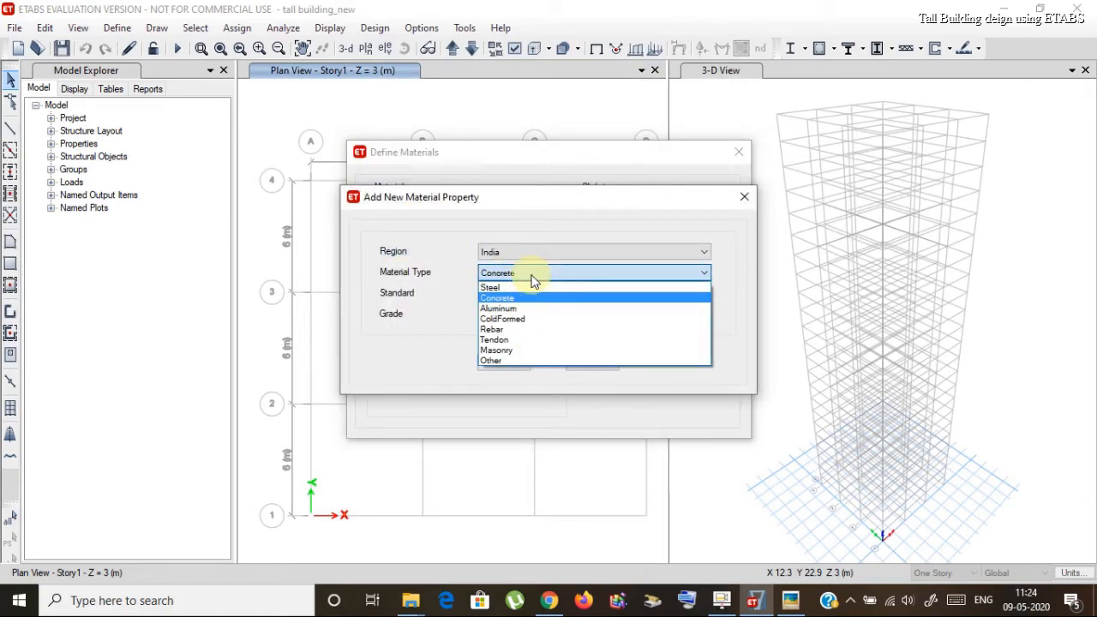
left_click(532, 335)
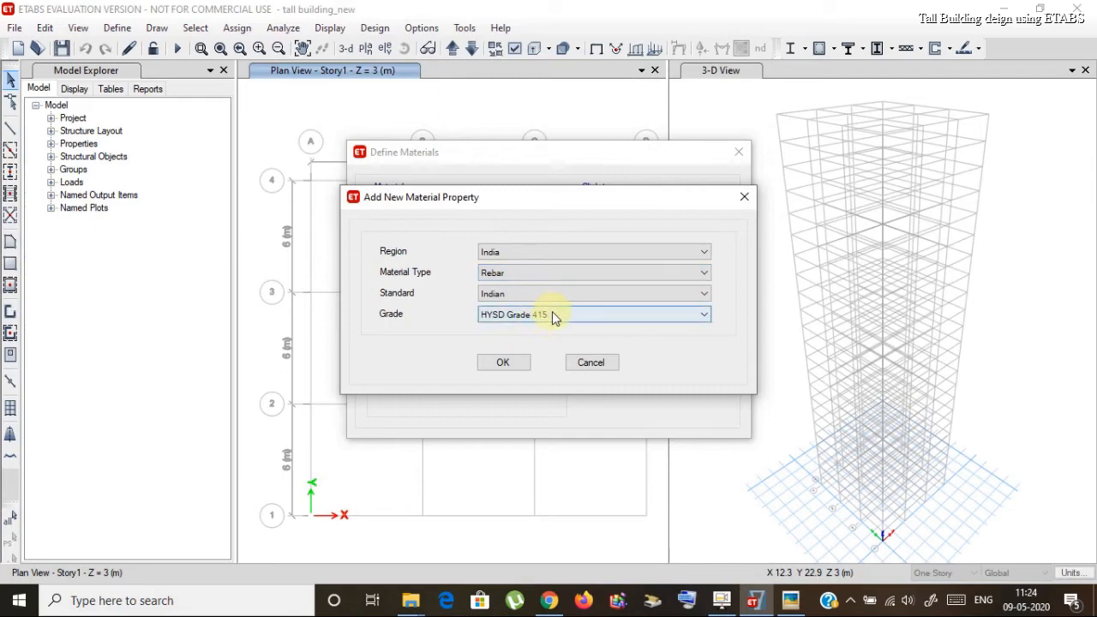
left_click(533, 314)
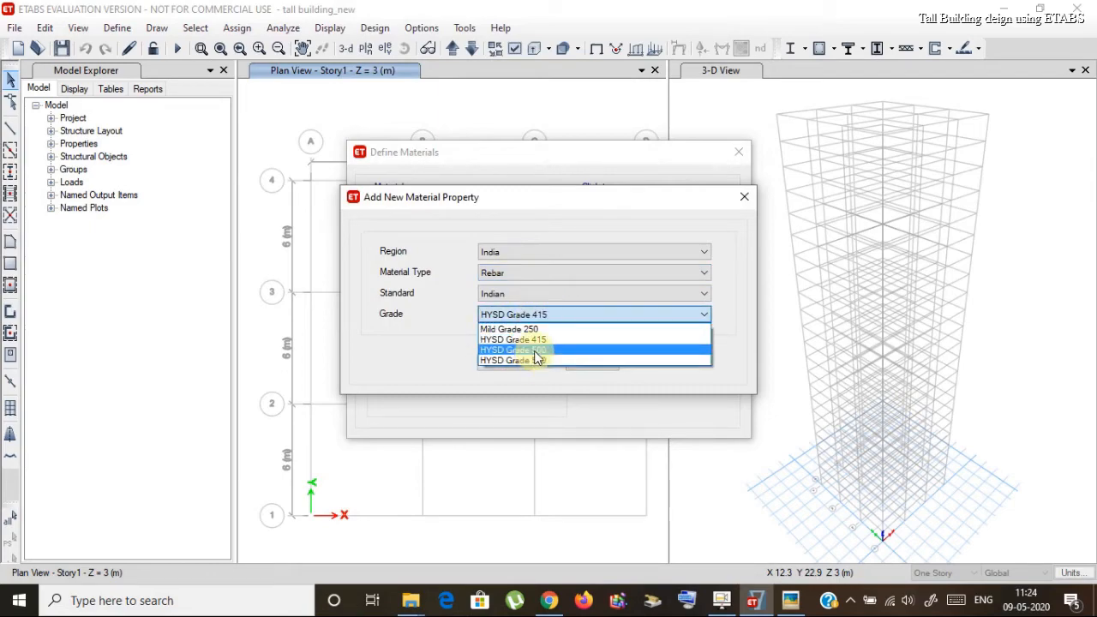
left_click(523, 350)
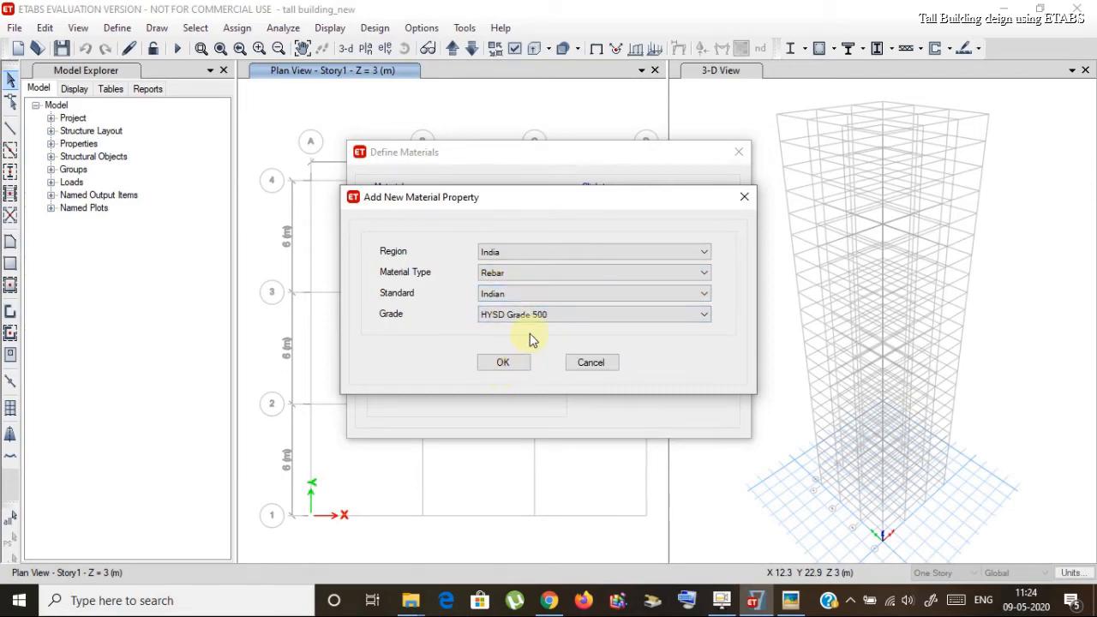
left_click(503, 363)
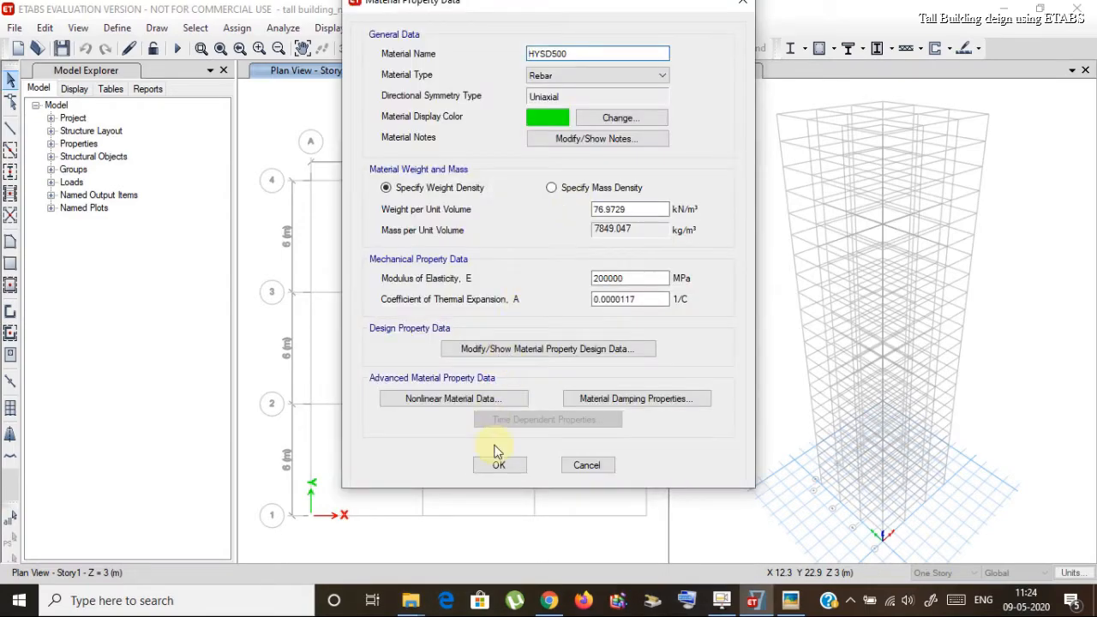
left_click(497, 454)
Step: Add an Indian rebar material of Mild Grade 250 with its default properties and accept the material definitions
left_click(639, 215)
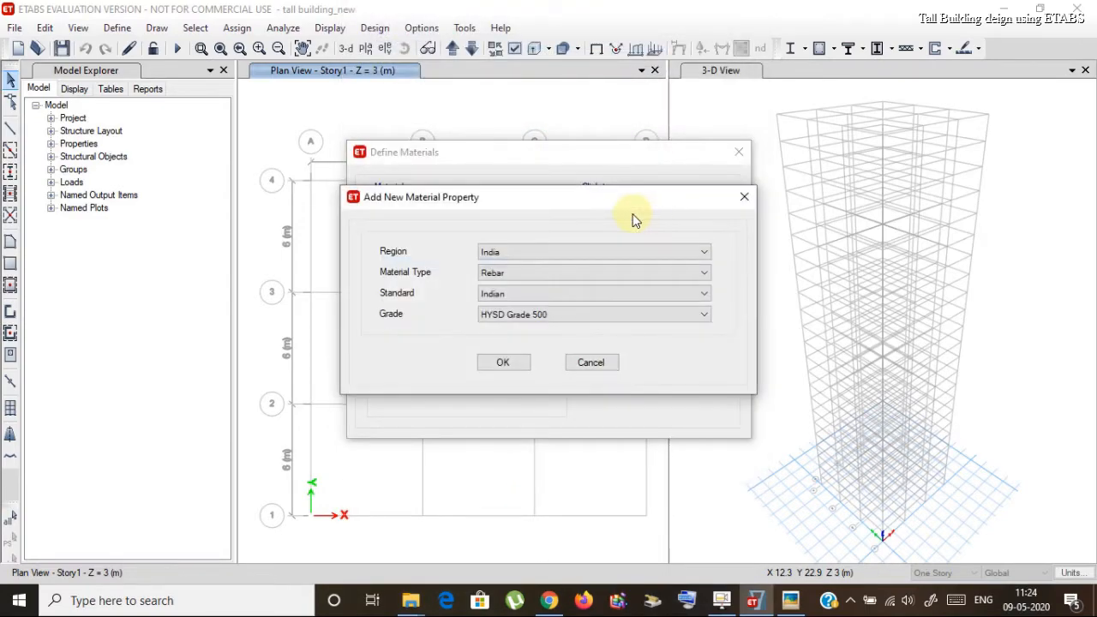
left_click(550, 317)
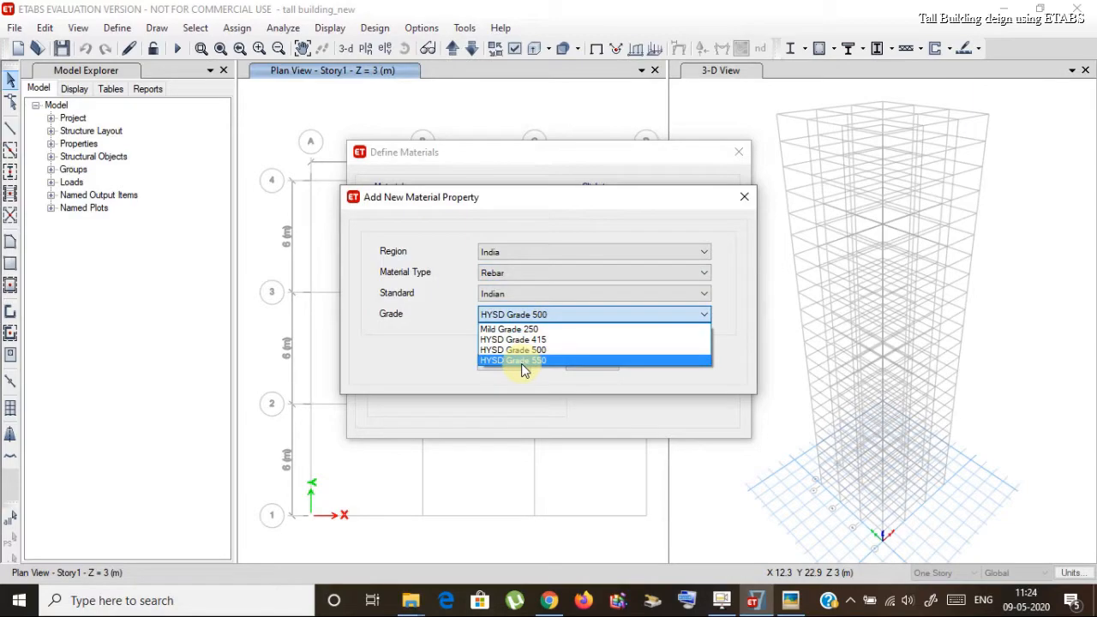
left_click(520, 330)
left_click(514, 363)
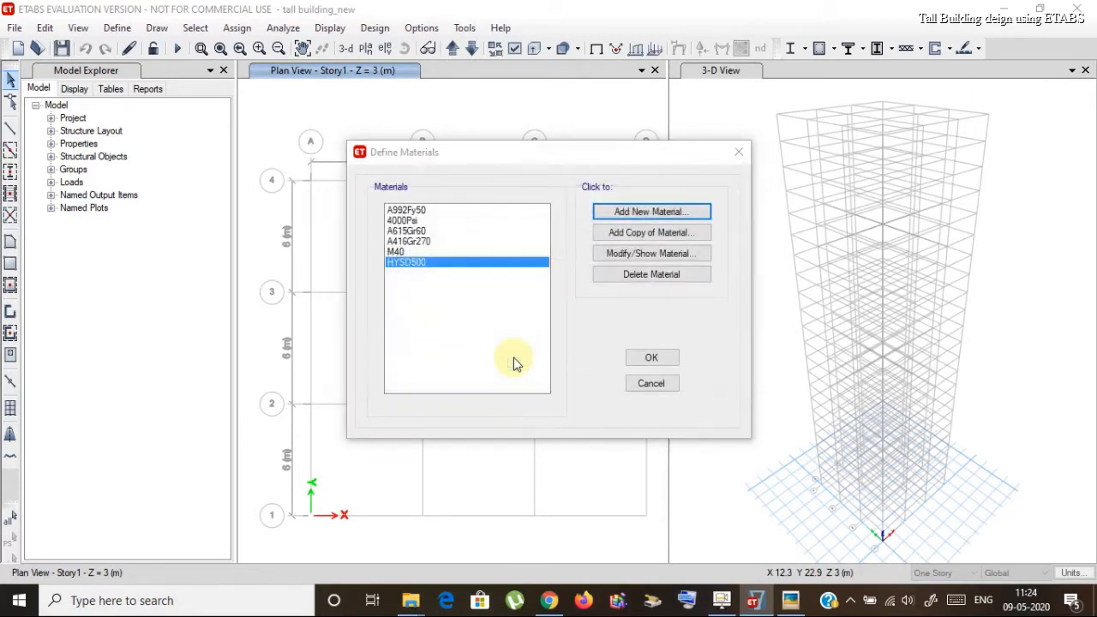
left_click(499, 463)
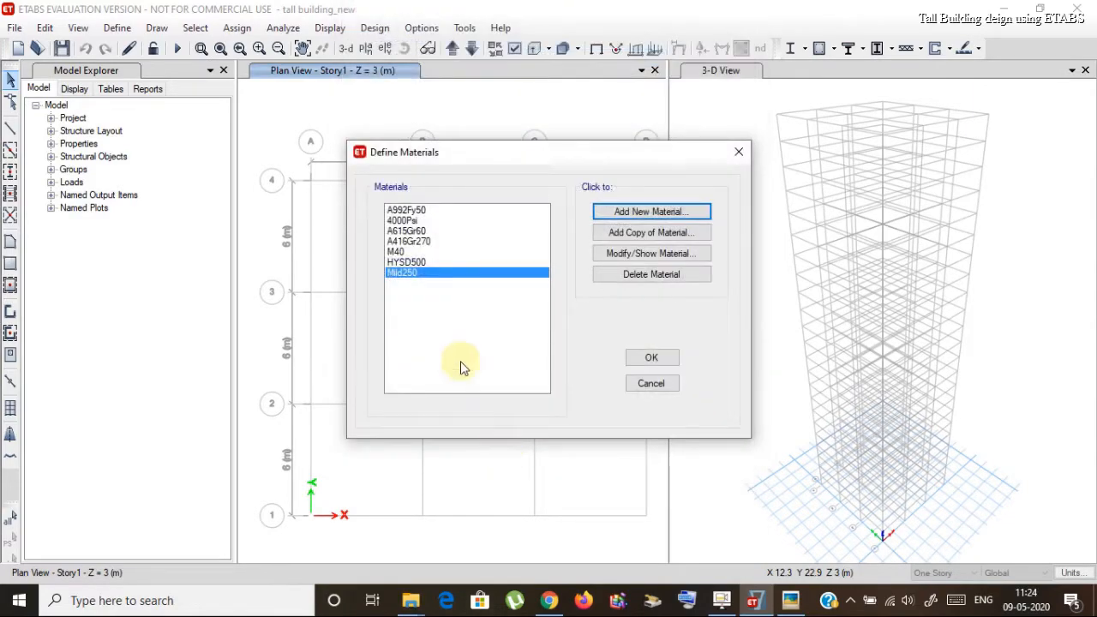
left_click(651, 365)
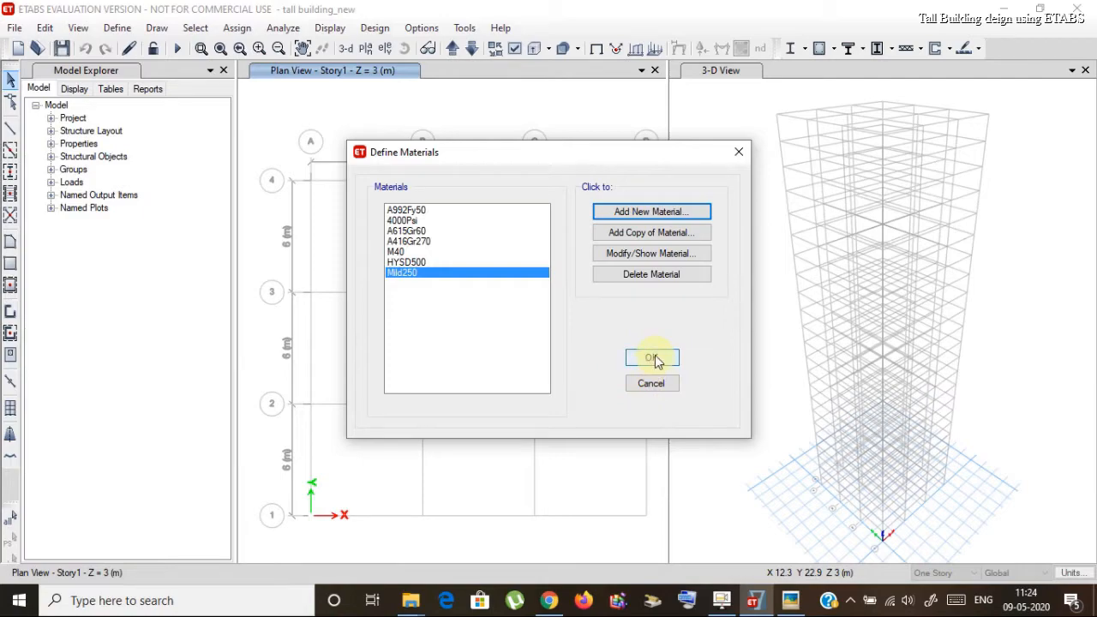
left_click(653, 360)
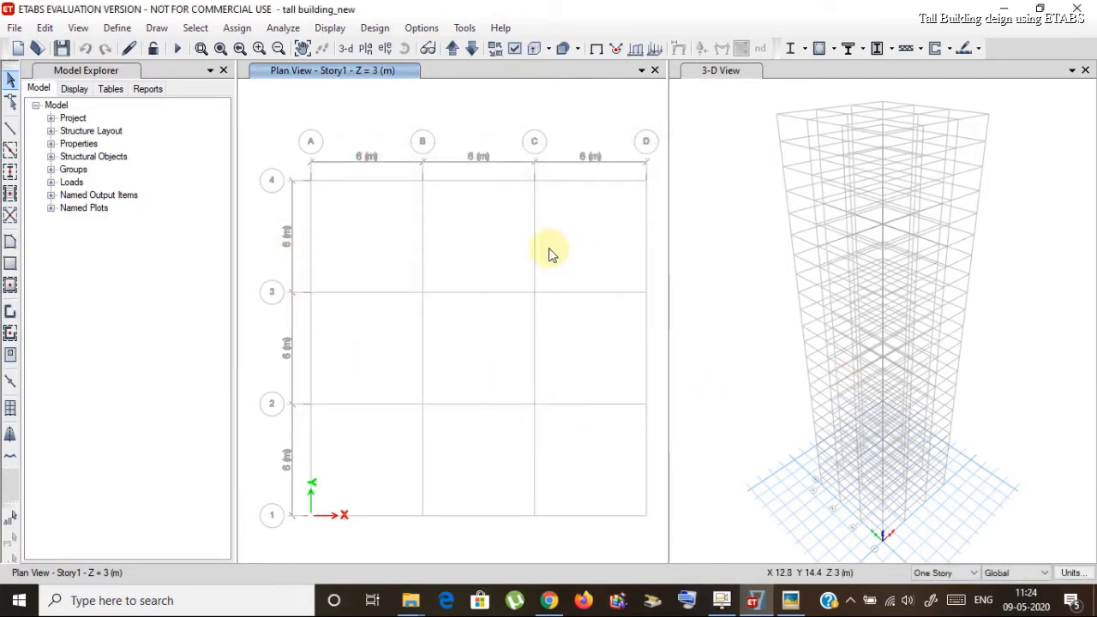
Step: Open the frame section property definitions
left_click(116, 27)
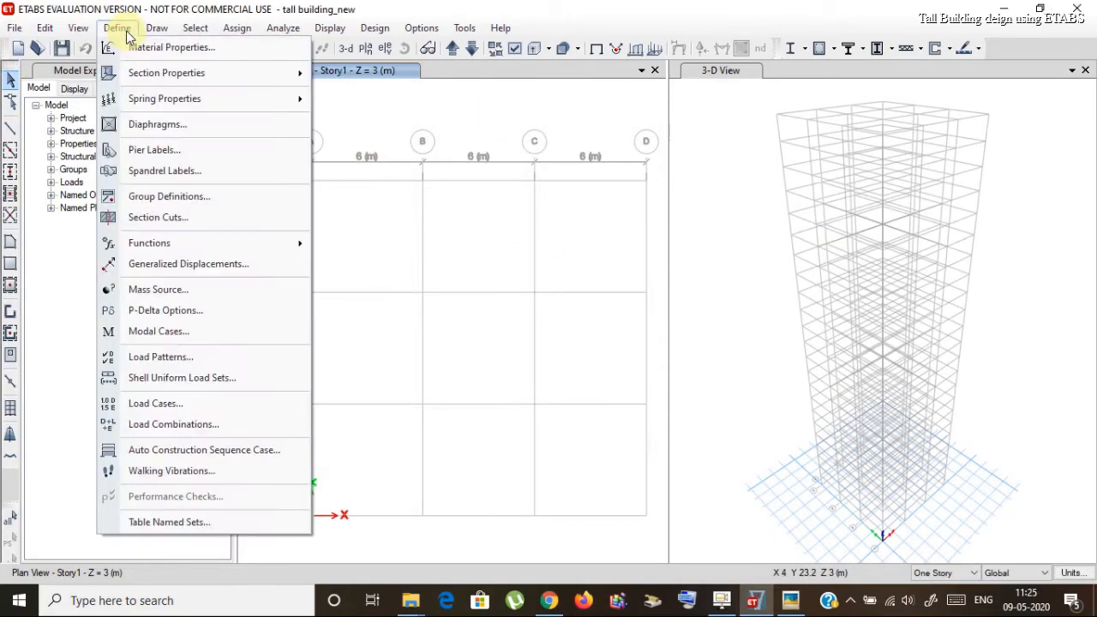
mouse_move(128, 74)
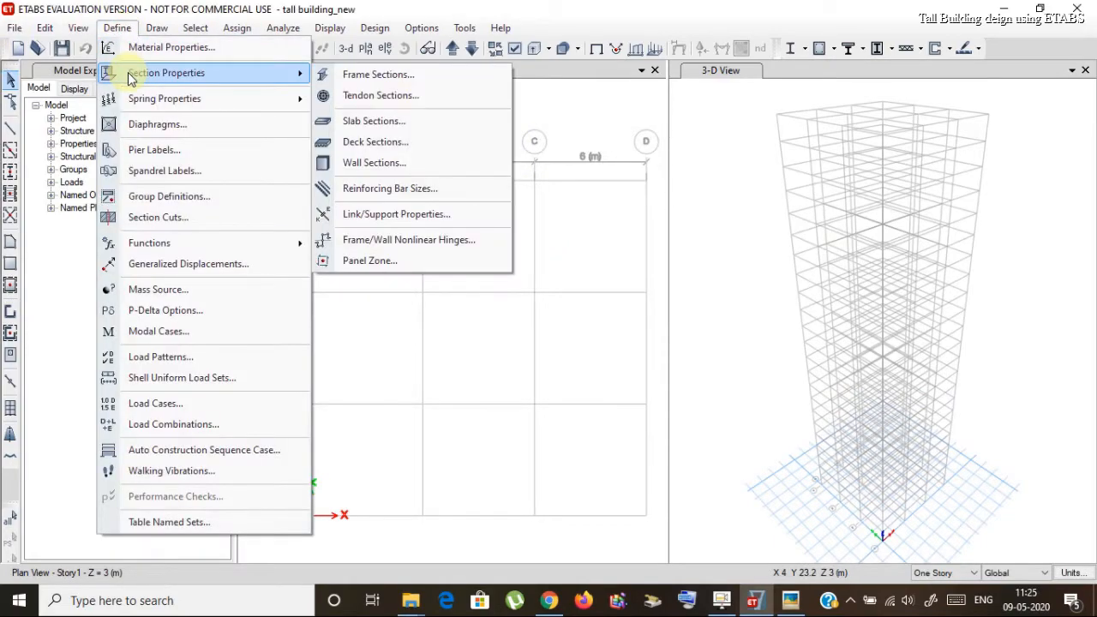
left_click(392, 79)
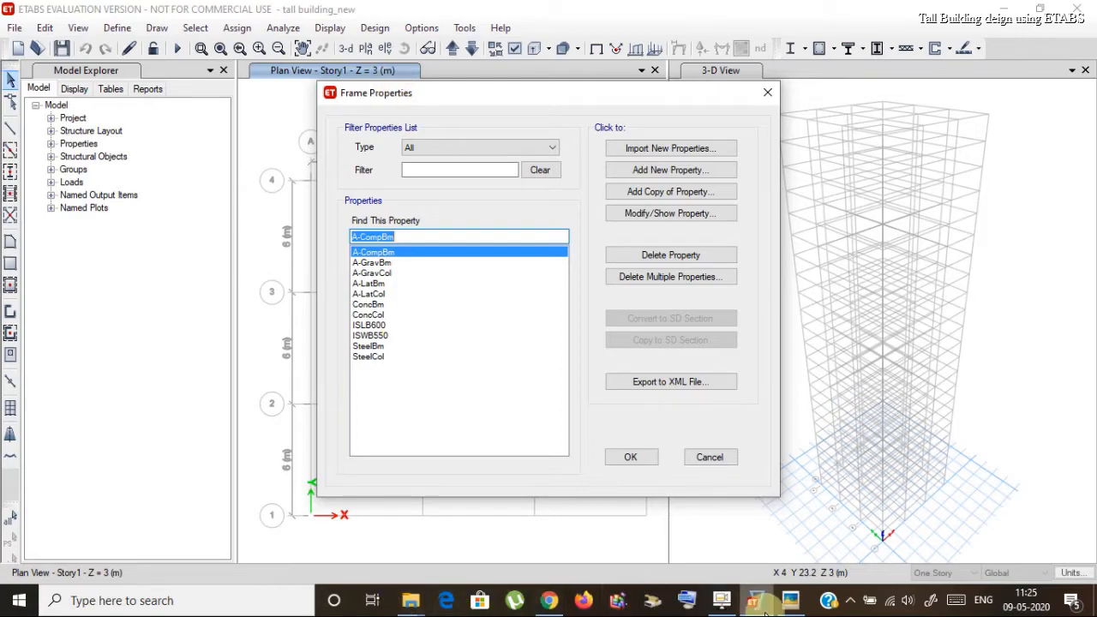
Step: Switch to Picasa Photo Viewer and examine the required beam and column sizes in the building's reference image
left_click(790, 602)
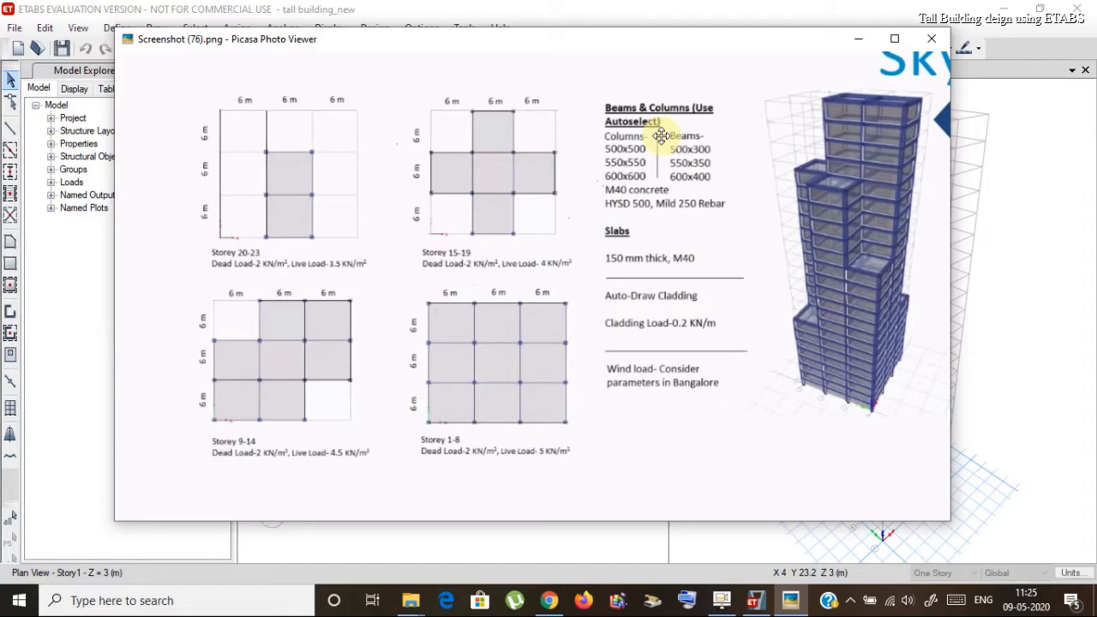
left_click(588, 7)
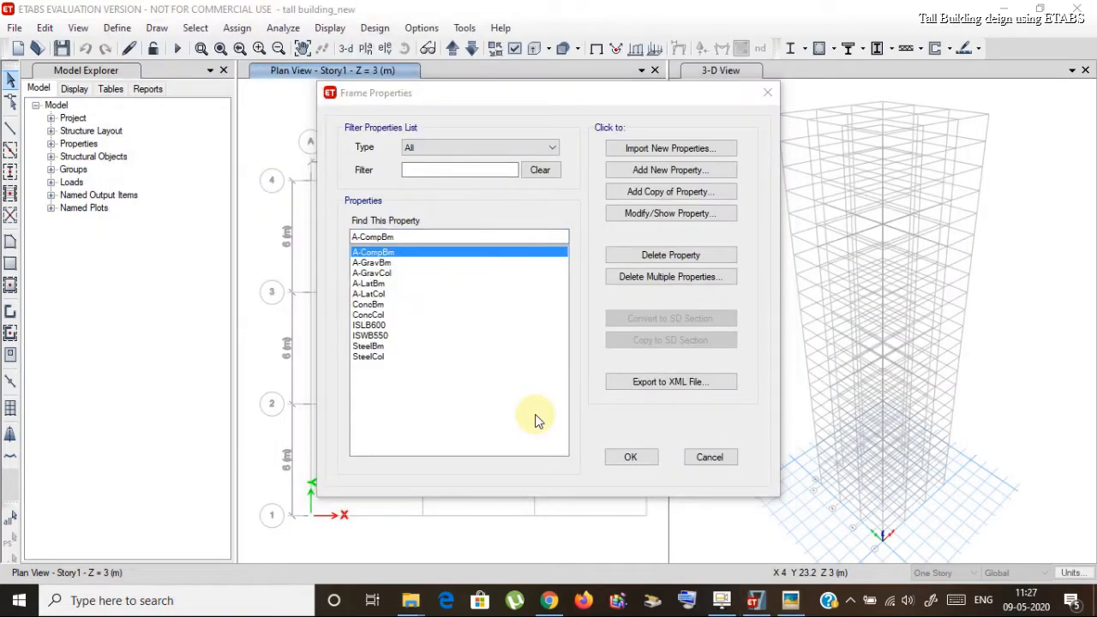
left_click(852, 601)
left_click(851, 603)
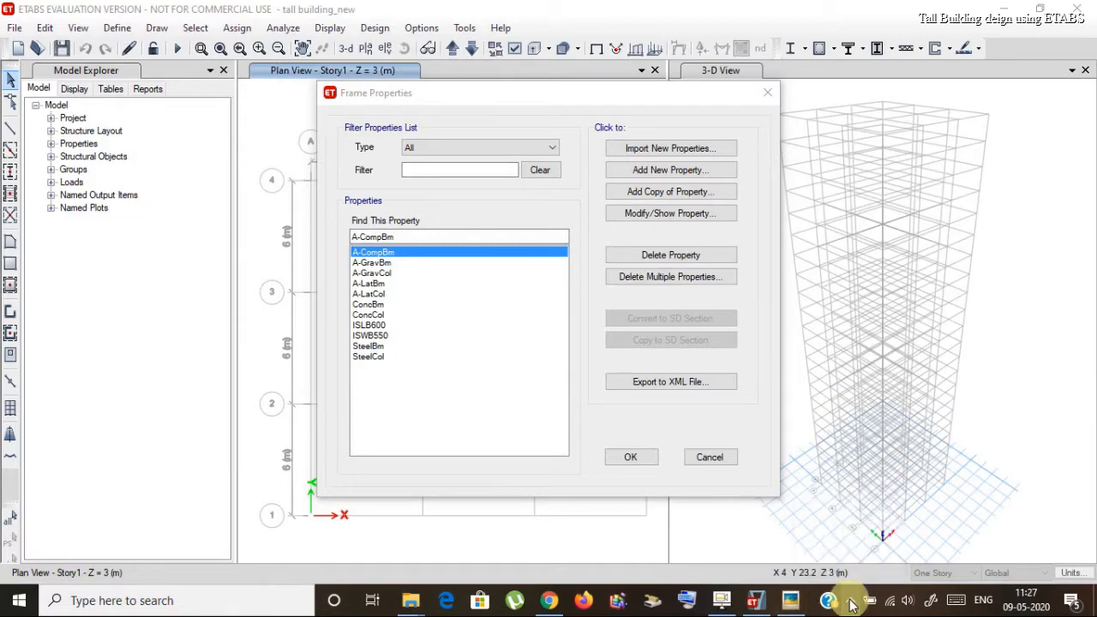
left_click(790, 600)
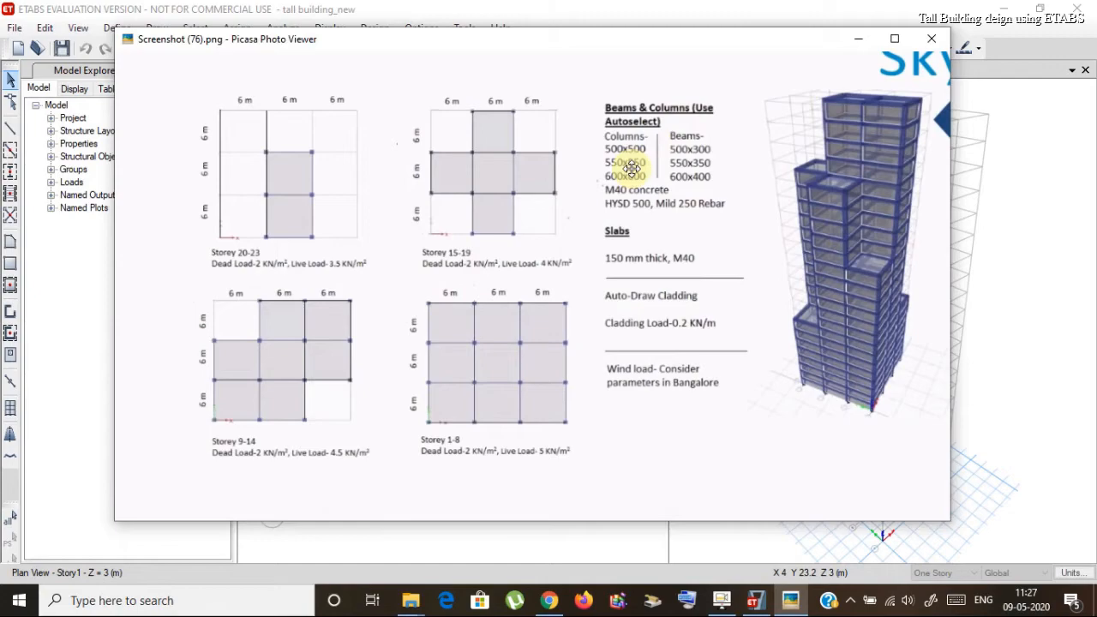
Step: Switch back to ETABS and start a new concrete rectangular frame section named C 500x500
left_click(673, 19)
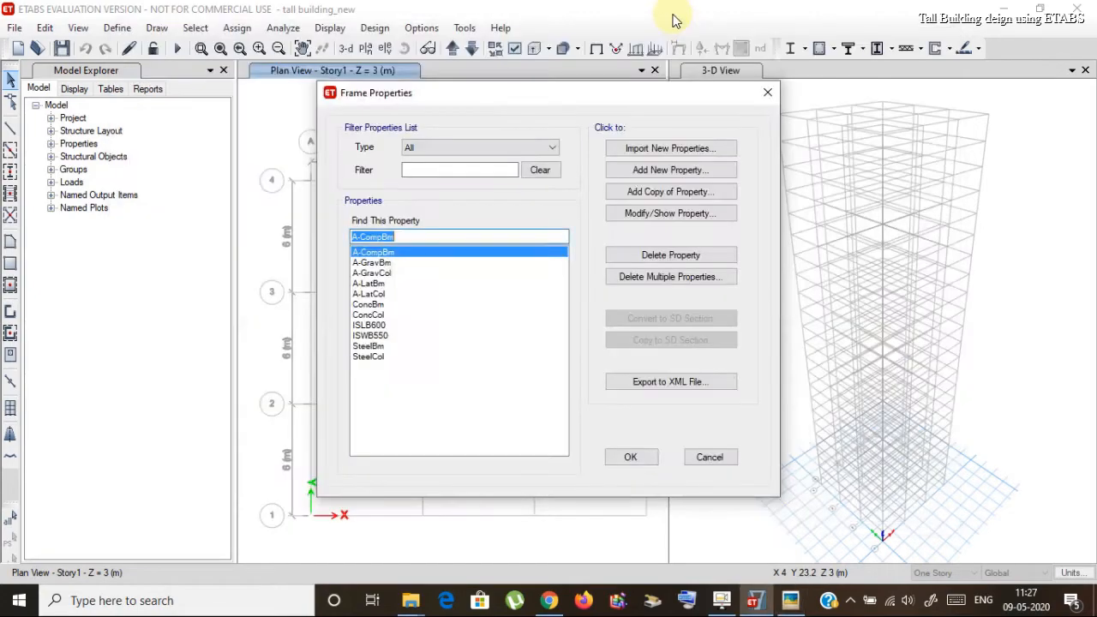
left_click(665, 170)
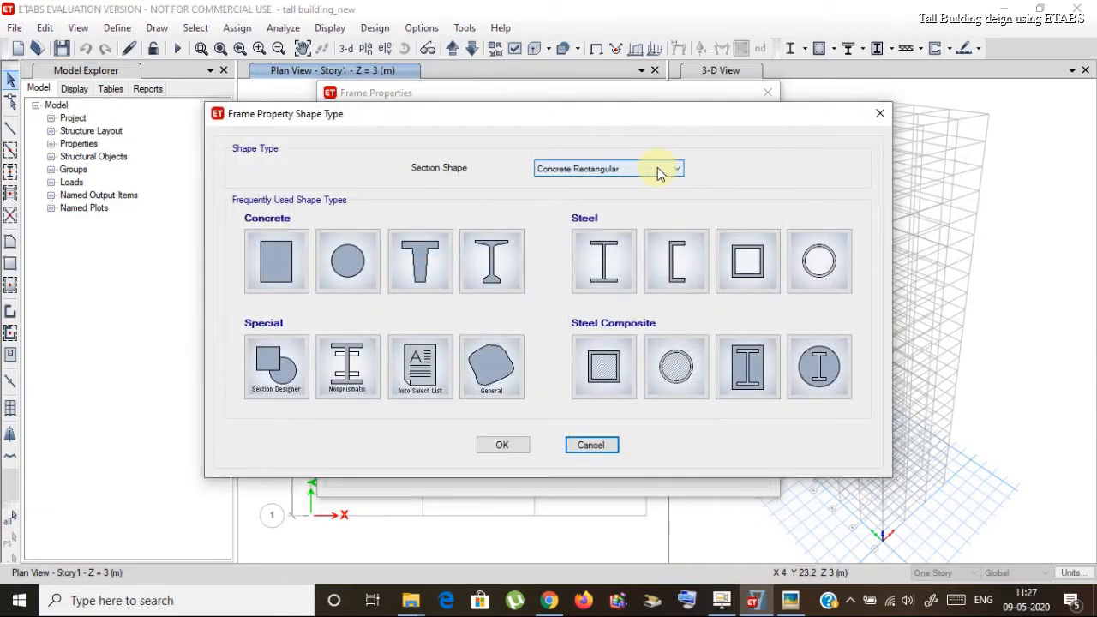
left_click(276, 262)
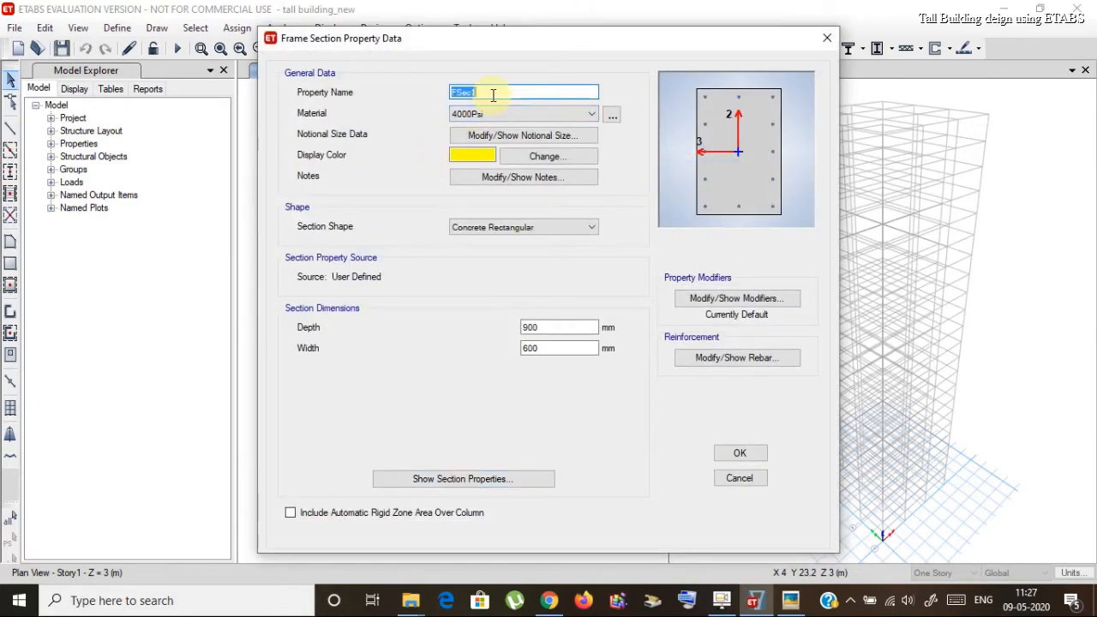
type("C")
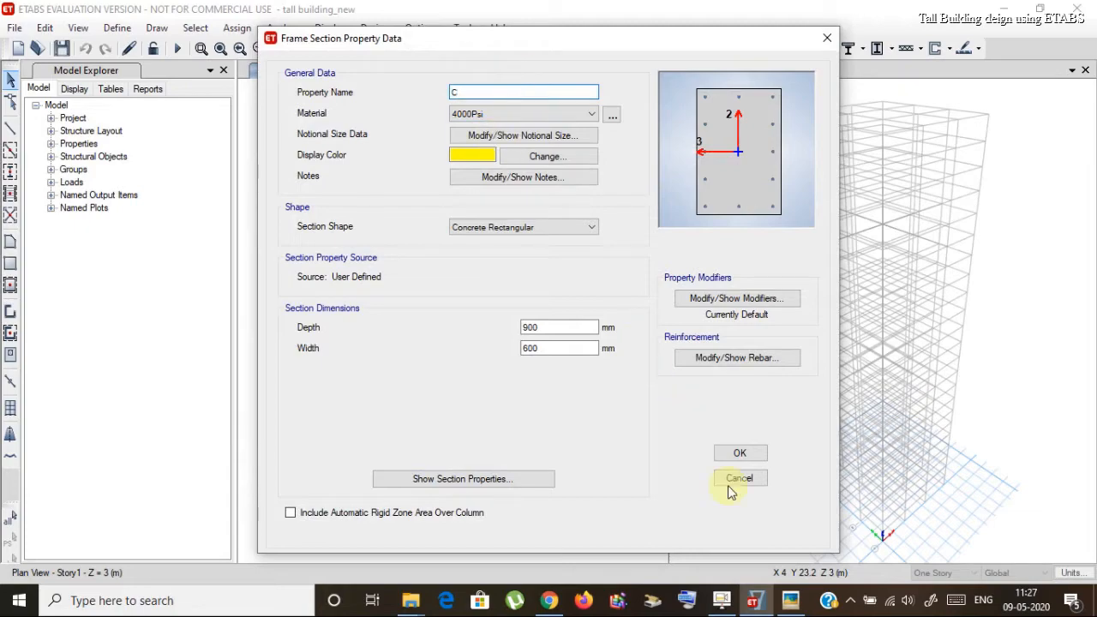
mouse_move(791, 600)
mouse_move(782, 520)
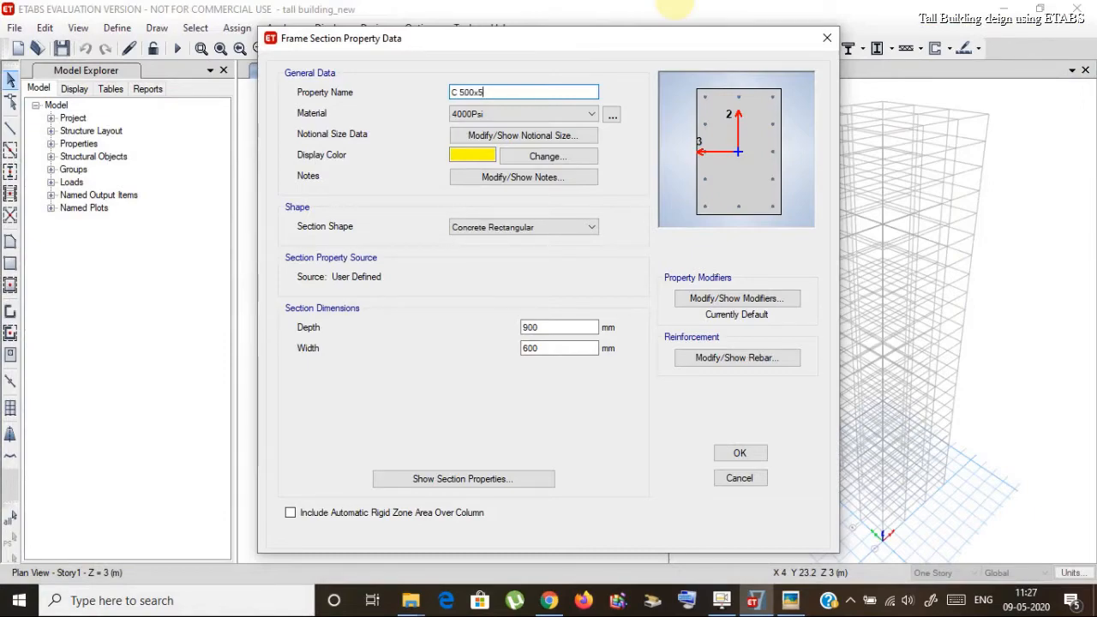
Step: Assign M40 material to the C 500x500 section and set its depth and width to 500 mm
left_click(517, 113)
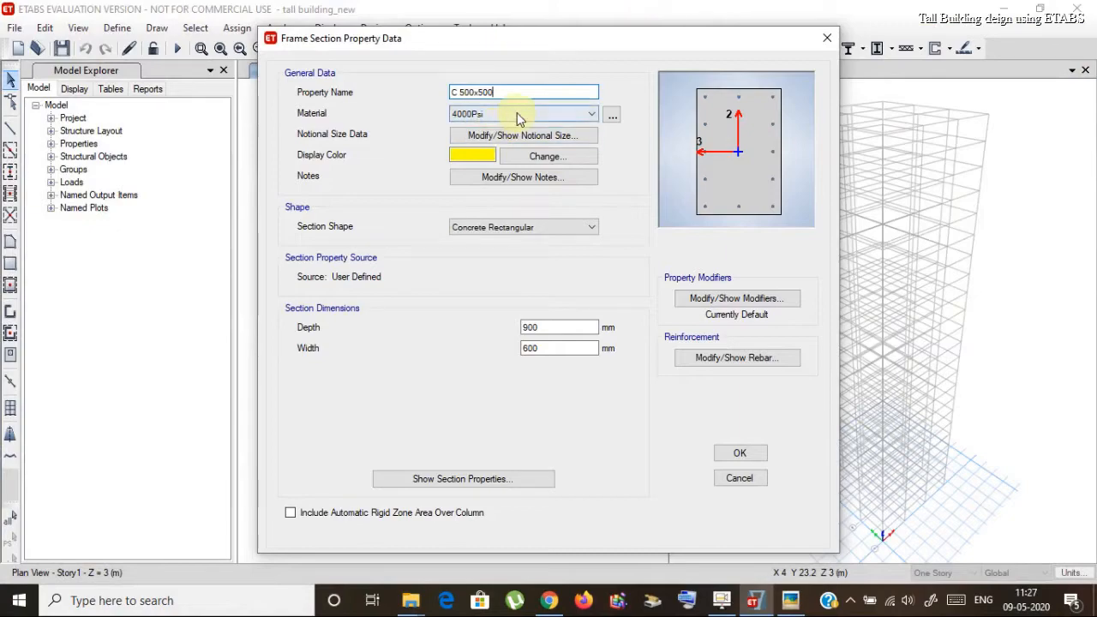
left_click(506, 174)
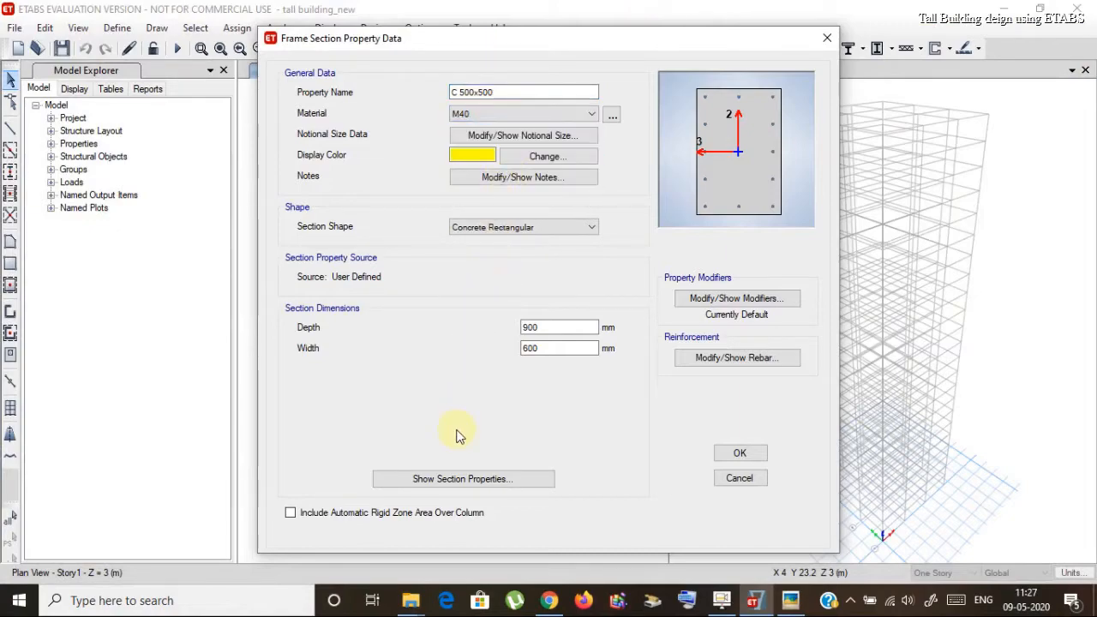
double_click(525, 327)
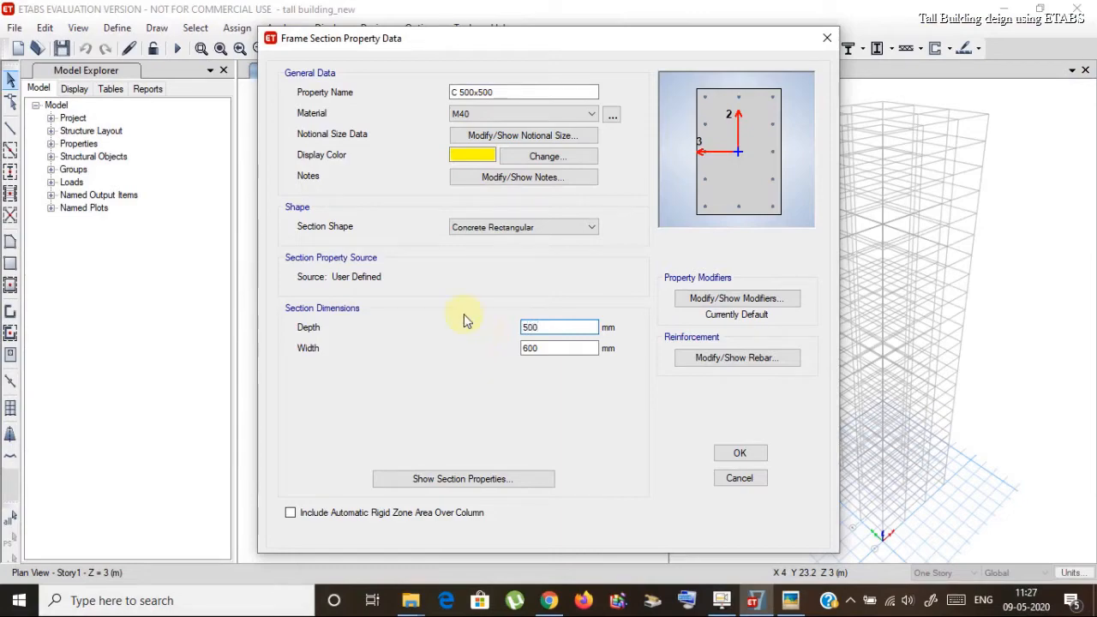
double_click(549, 348)
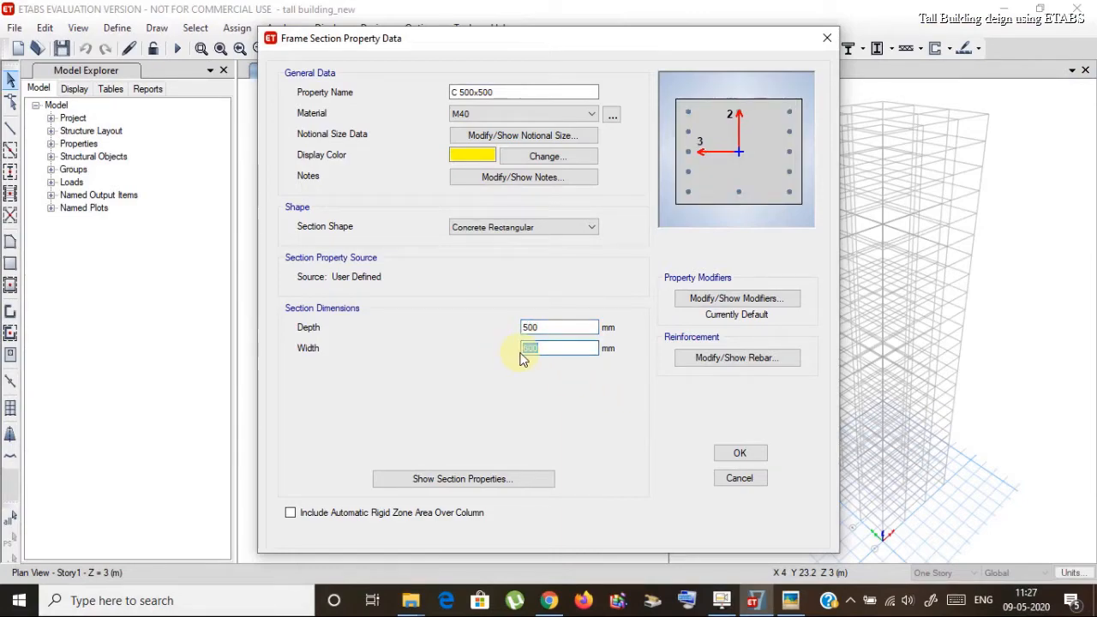
Step: Set the column's longitudinal rebar to HYSD500 and its ties to Mild250, and accept the C 500x500 section
left_click(742, 361)
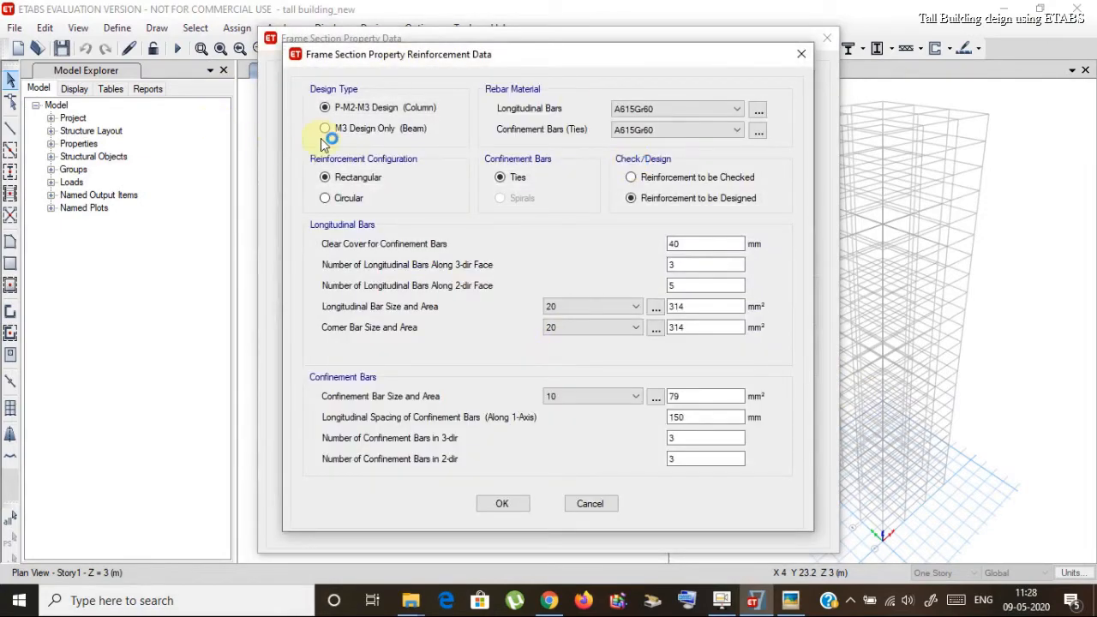
left_click(698, 117)
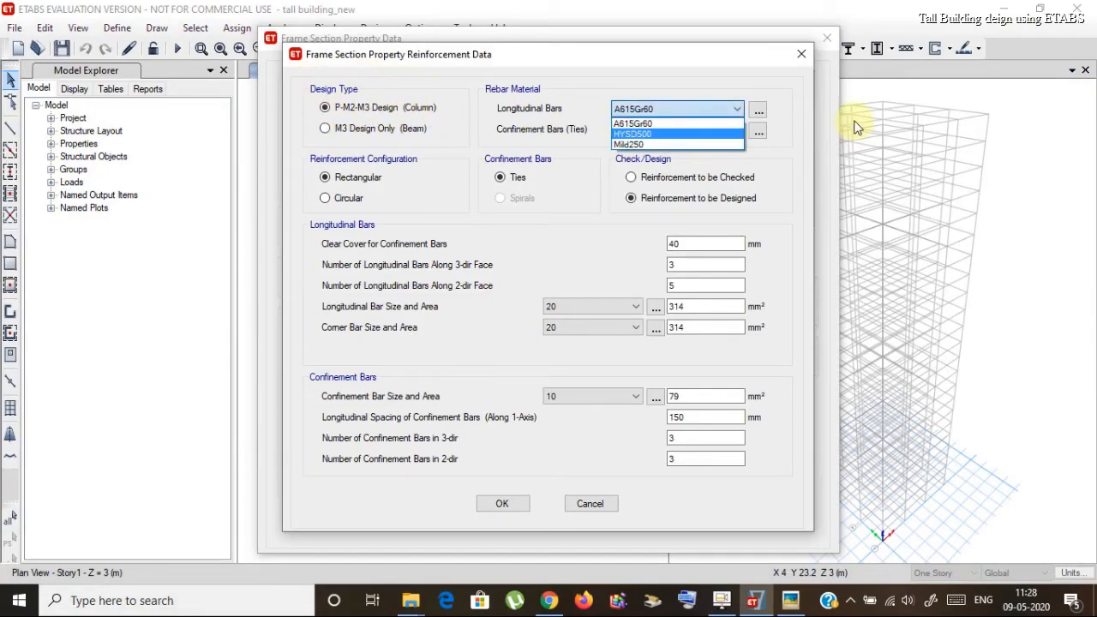
left_click(659, 134)
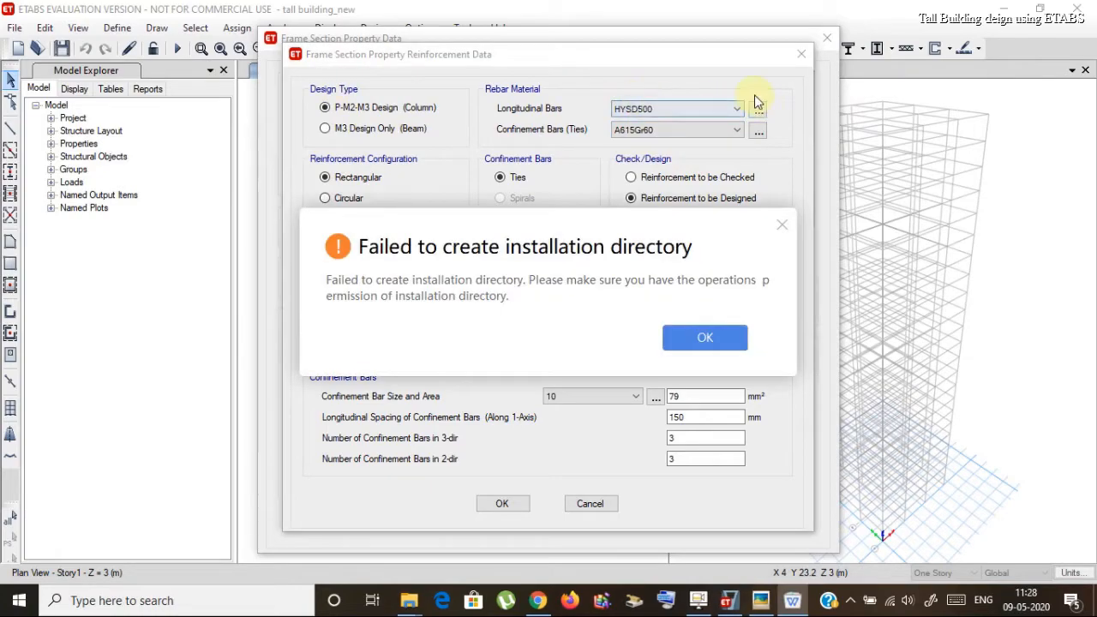
left_click(782, 228)
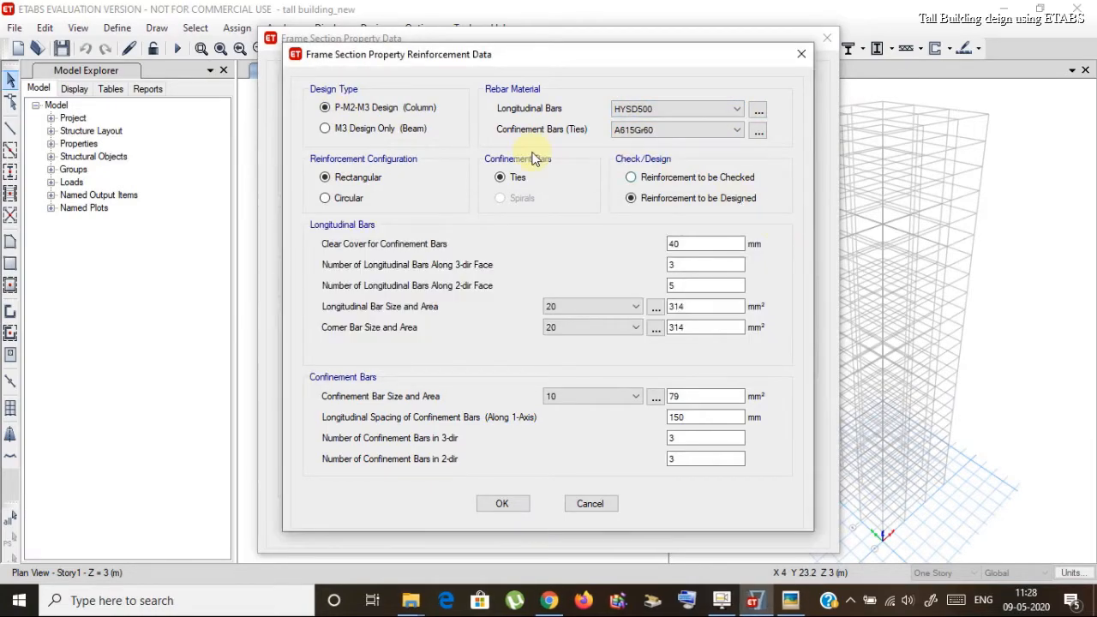
left_click(675, 139)
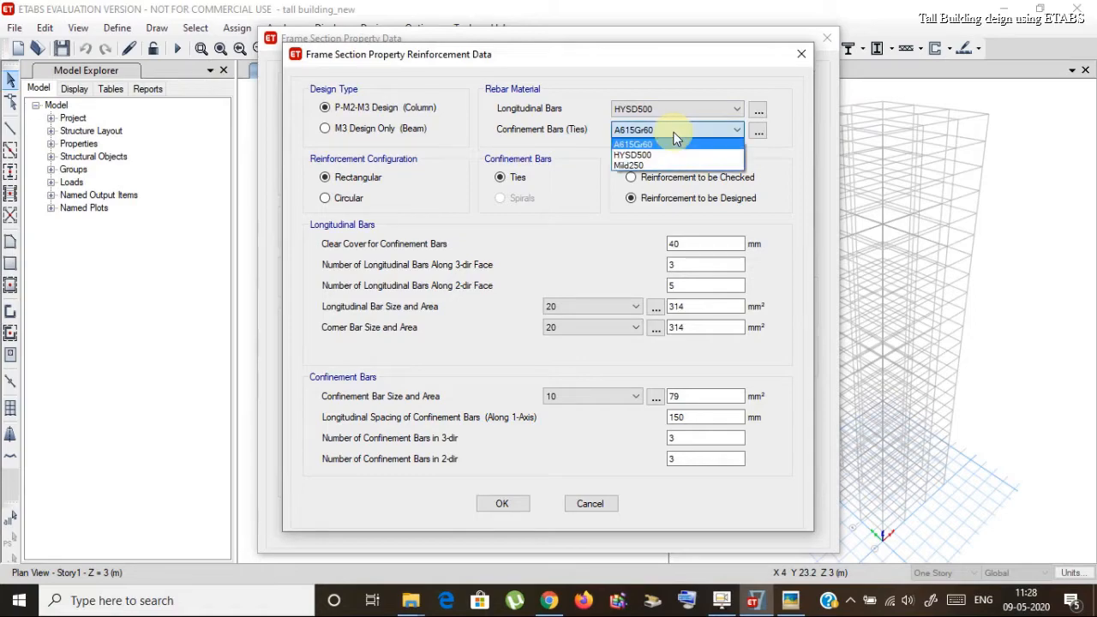
left_click(667, 165)
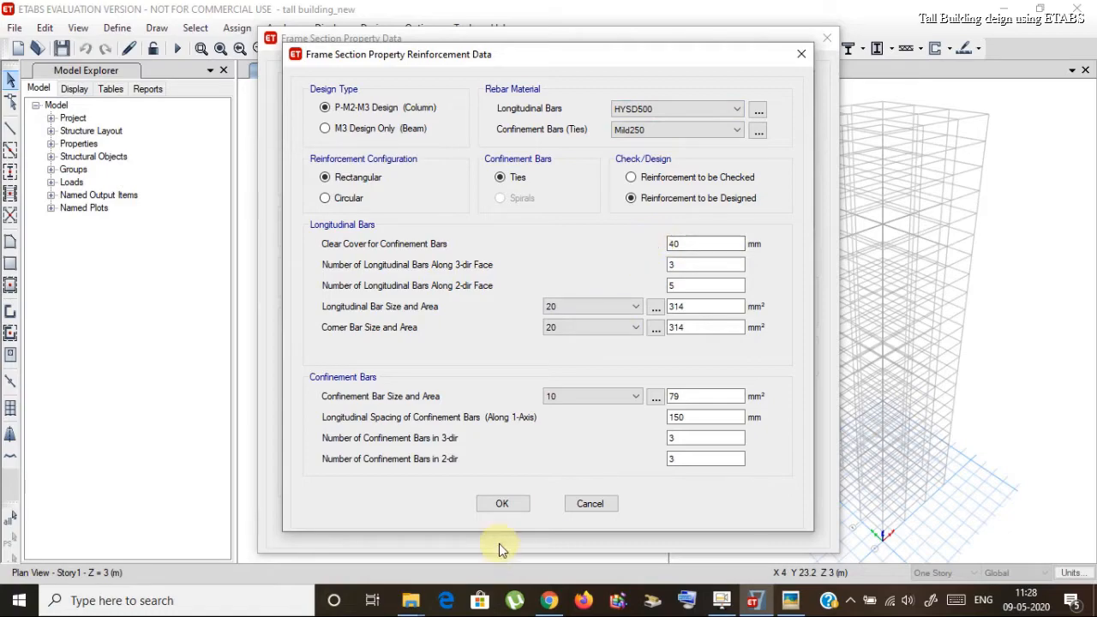
left_click(504, 506)
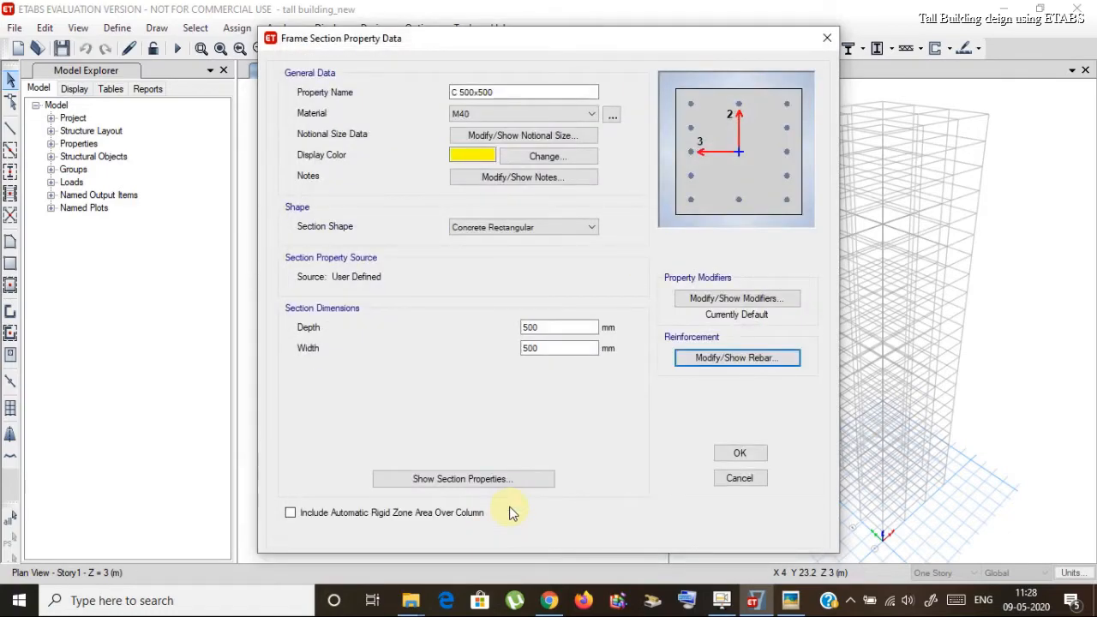
left_click(731, 454)
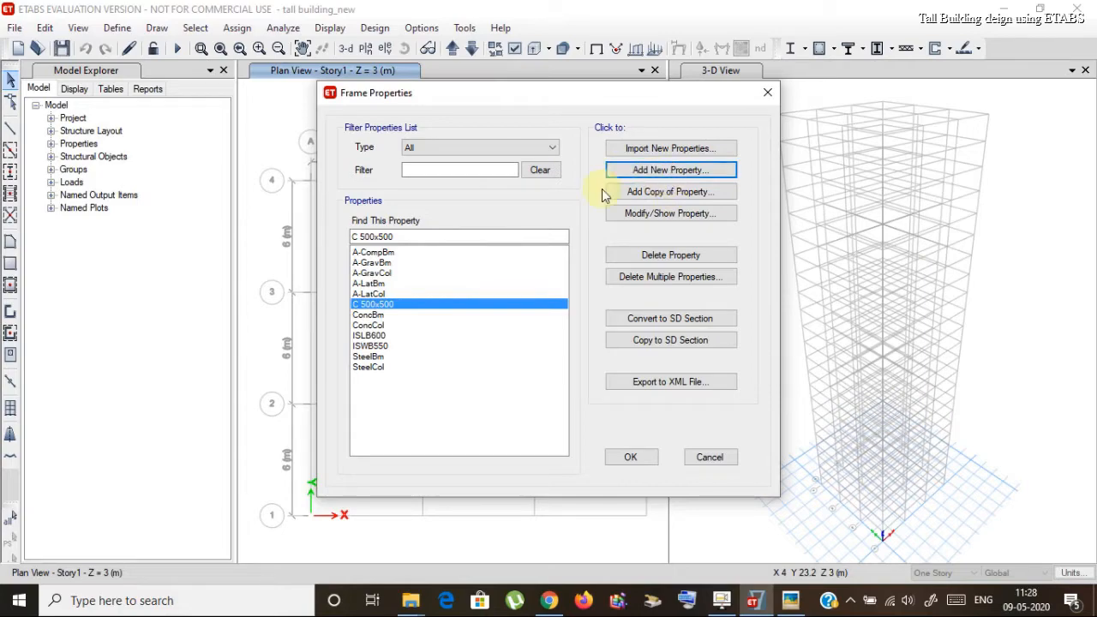
Step: Add a copy of the C 500x500 section named C 550x550 with 550 mm depth and width, keeping the same rebar settings
left_click(662, 192)
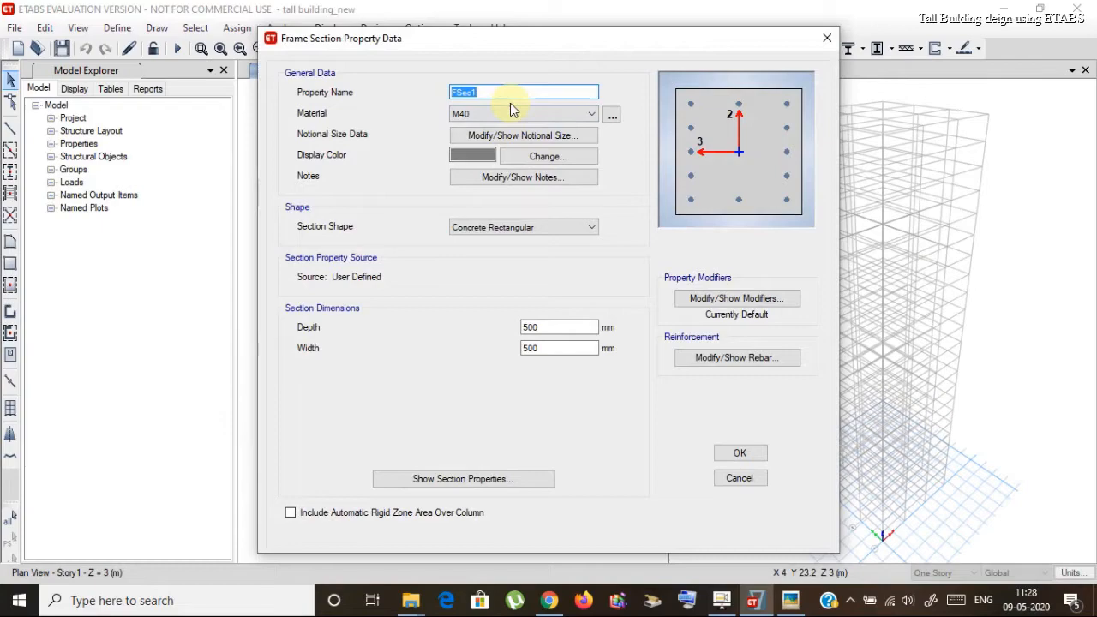
type("C 550x550")
double_click(530, 328)
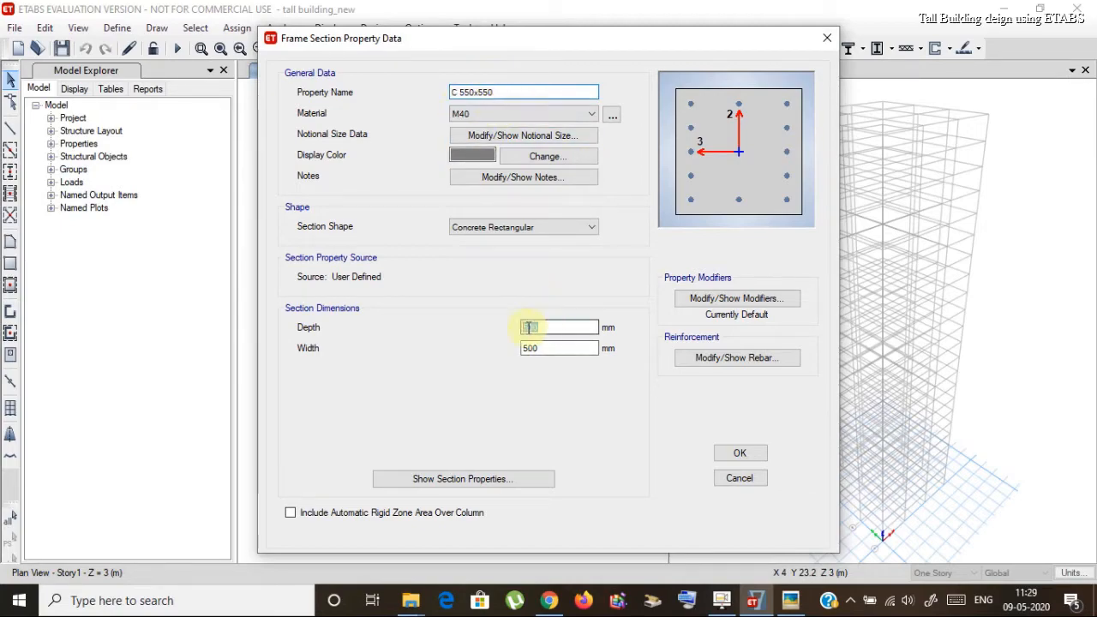
type("550")
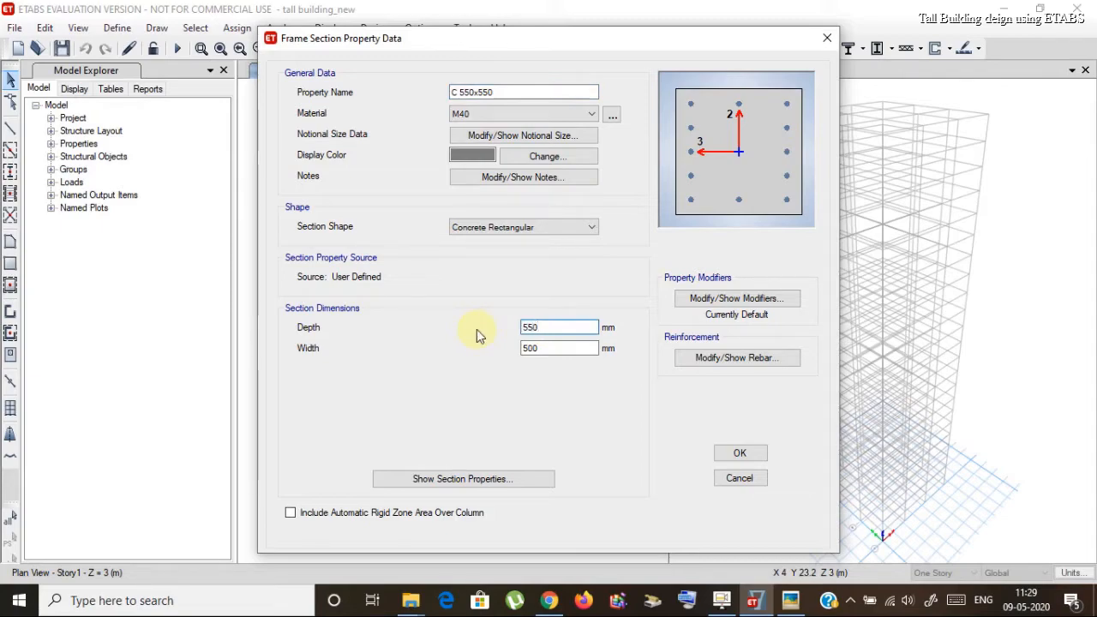
double_click(536, 349)
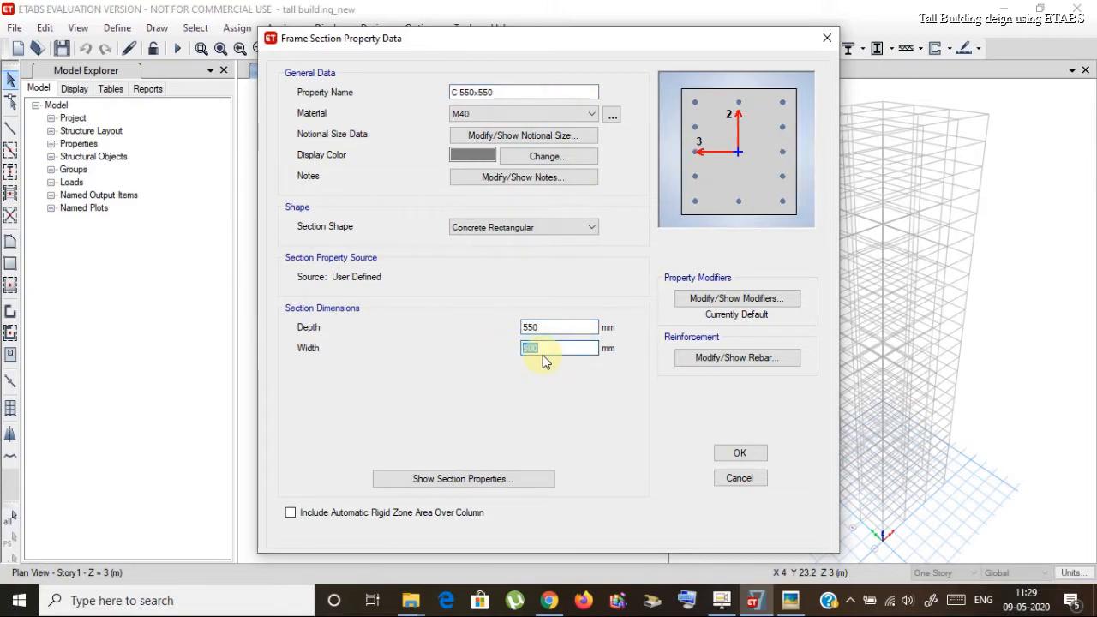
type("550")
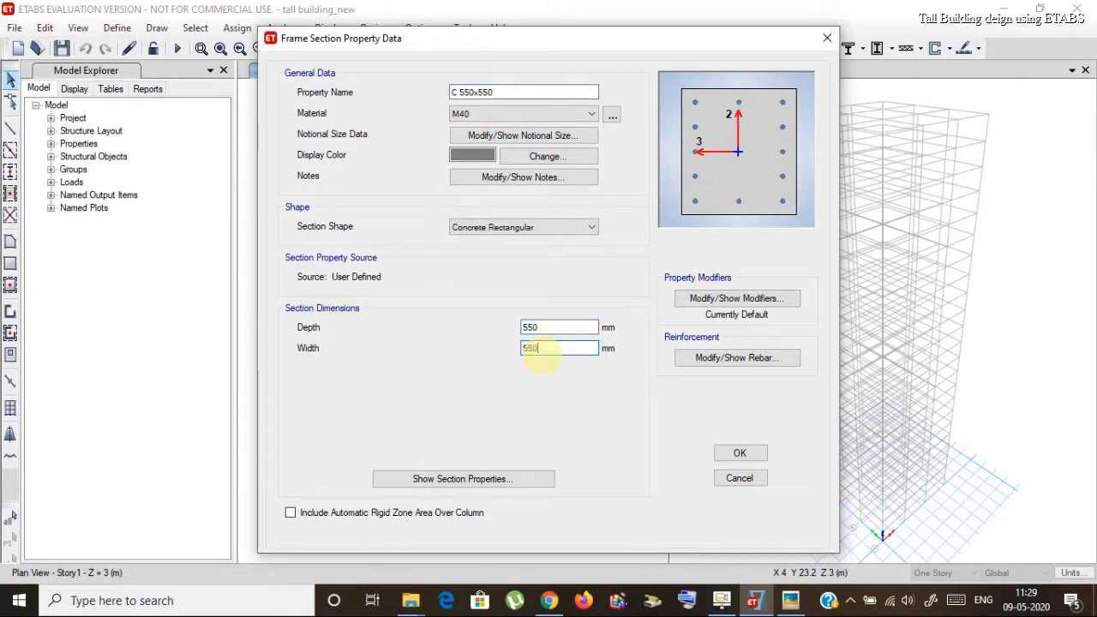
left_click(566, 325)
left_click(763, 360)
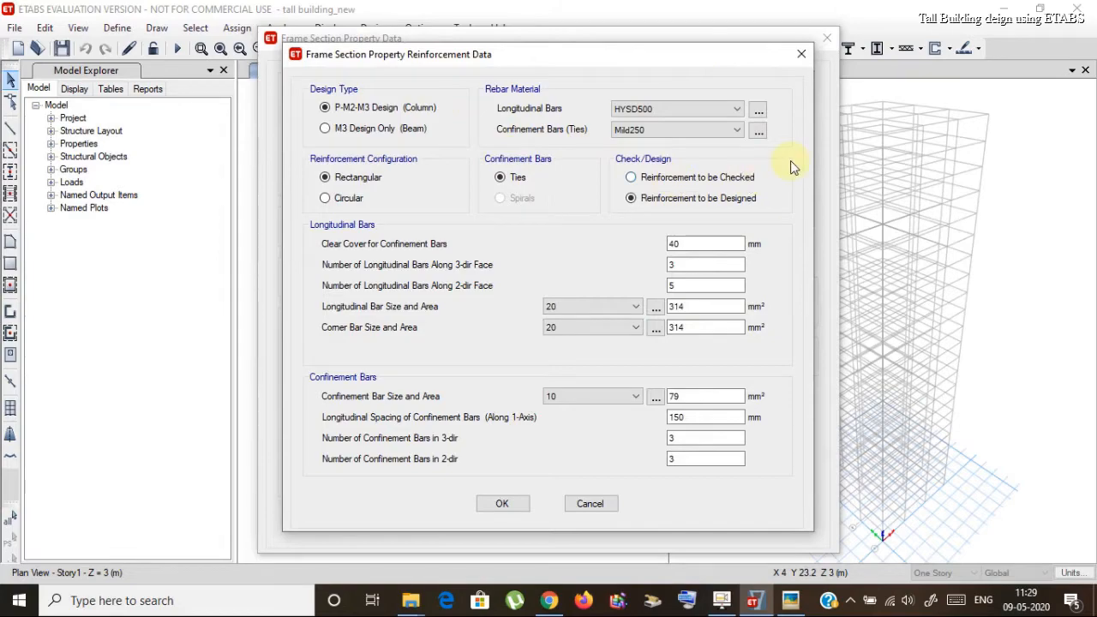
left_click(502, 506)
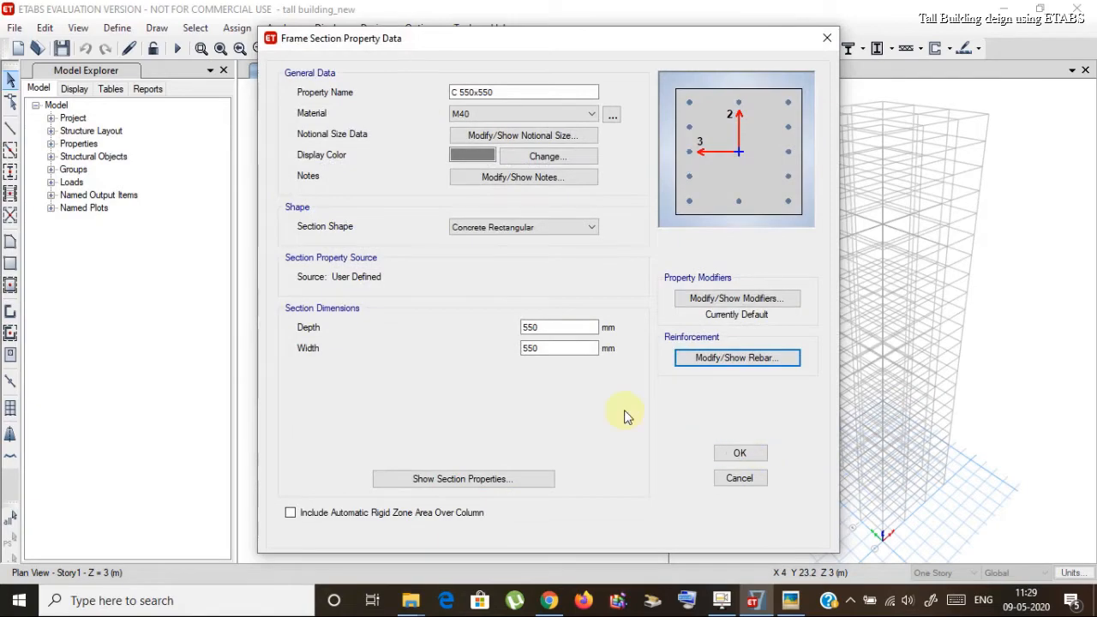
left_click(753, 460)
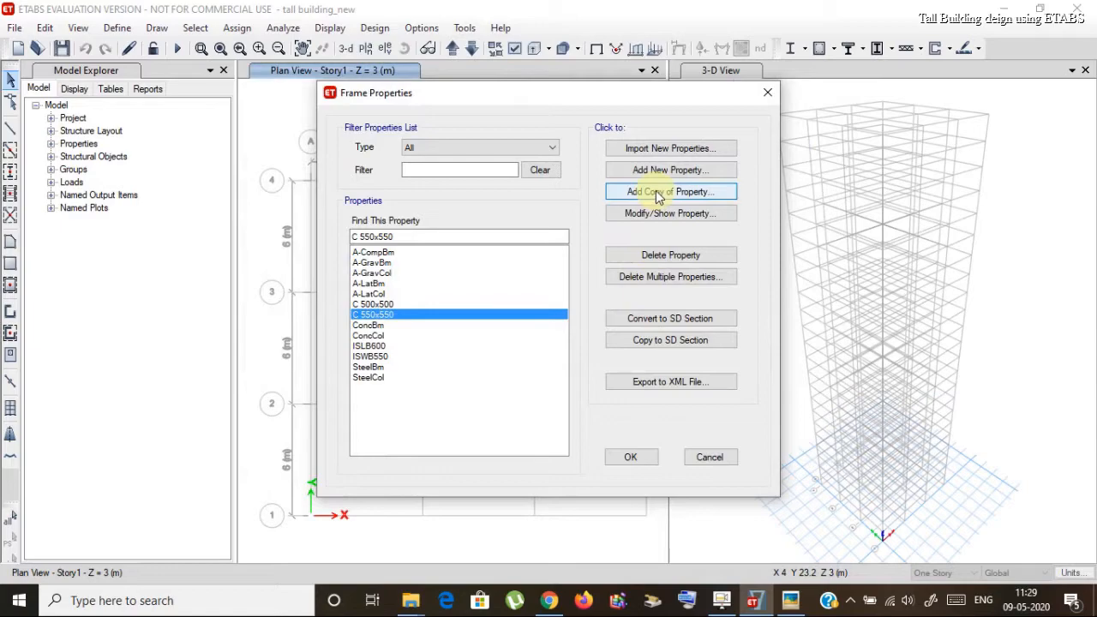
Step: Add a copy of the C 550x550 section named C 600x600 with depth and width of 600 mm
left_click(658, 191)
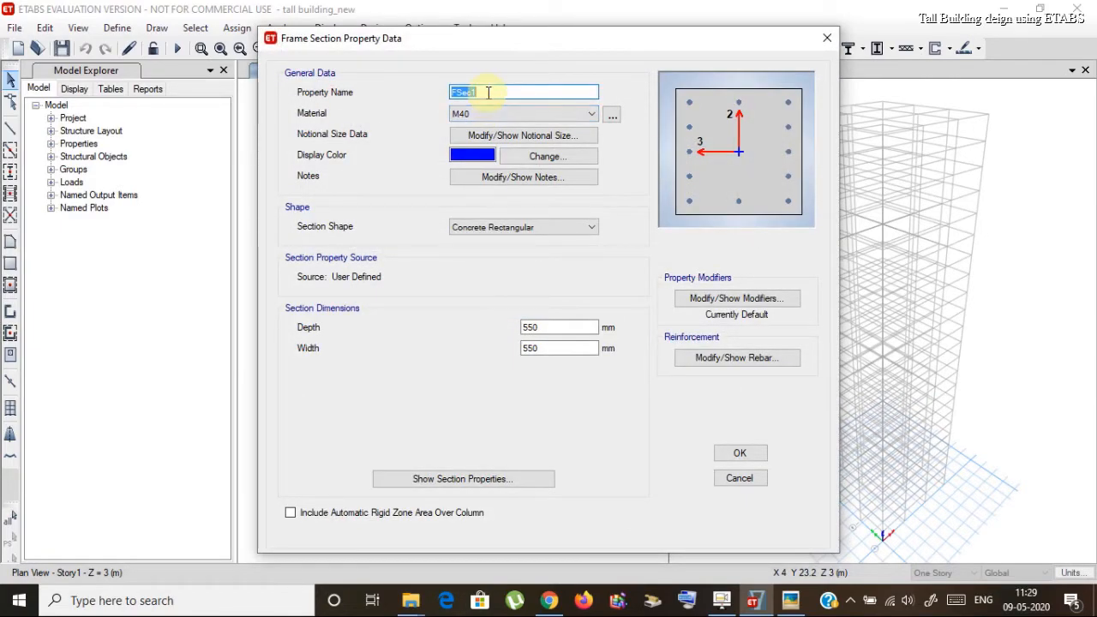
type("C")
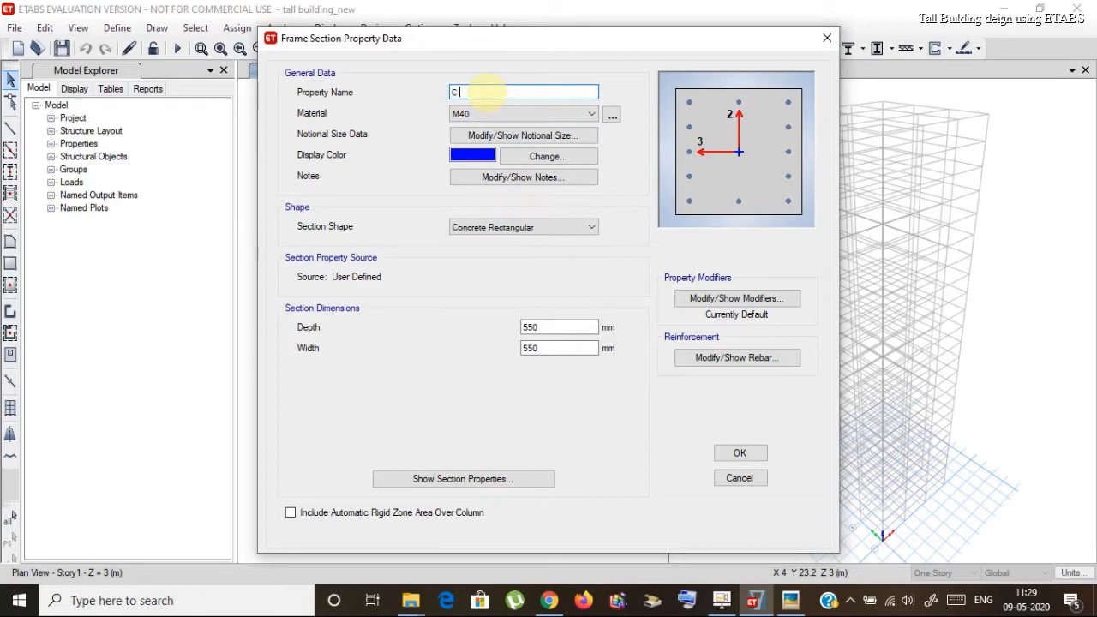
type(" 600x600")
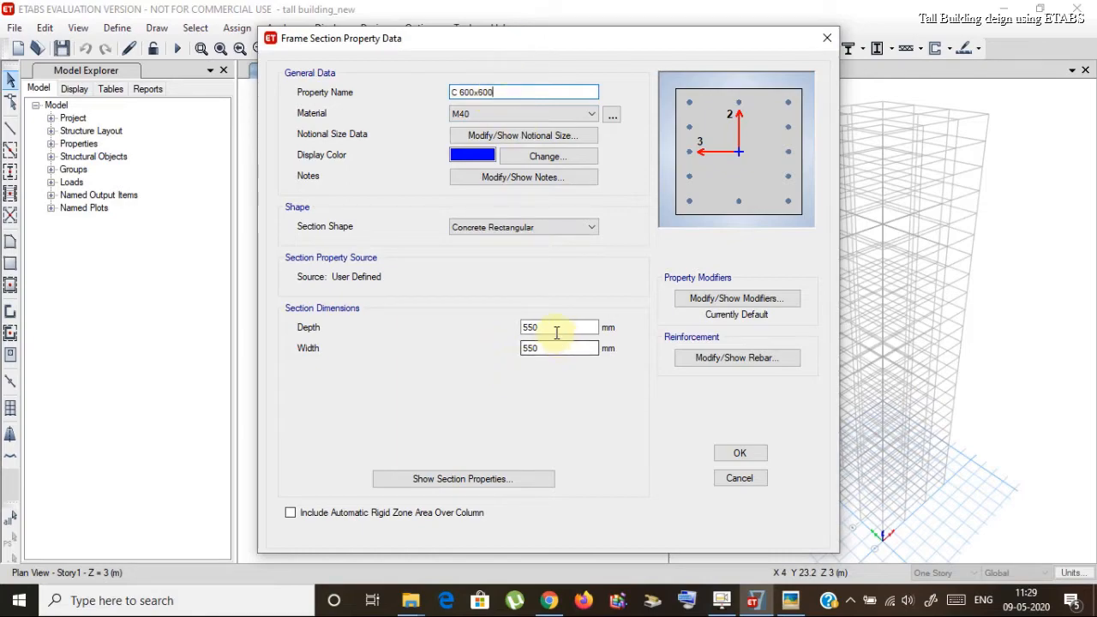
left_click_drag(558, 335, 522, 327)
type("600")
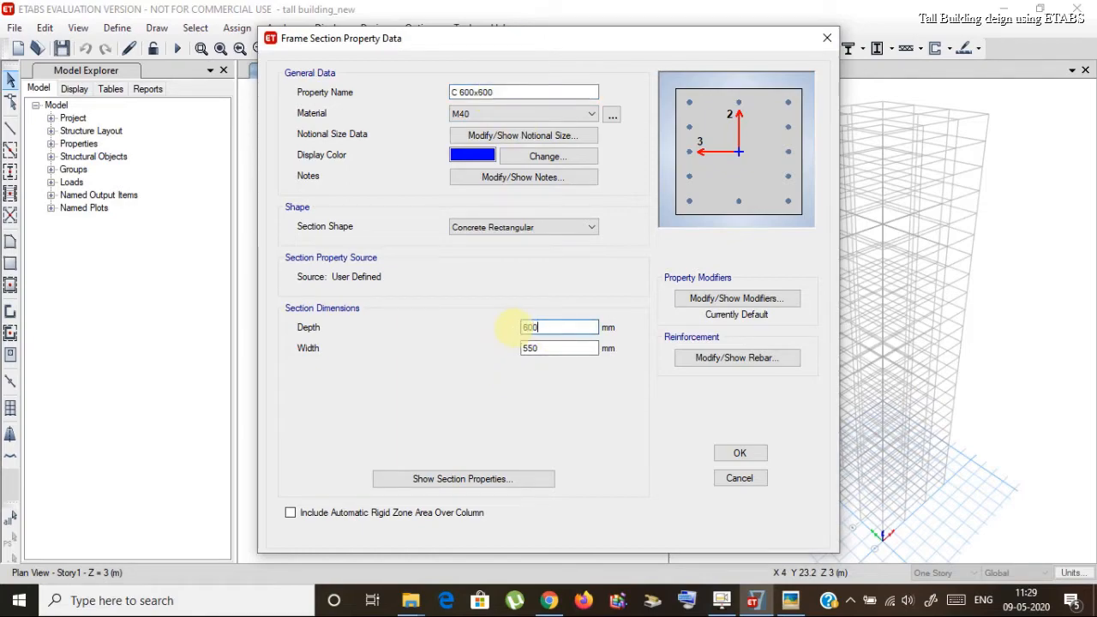
left_click_drag(549, 349, 520, 349)
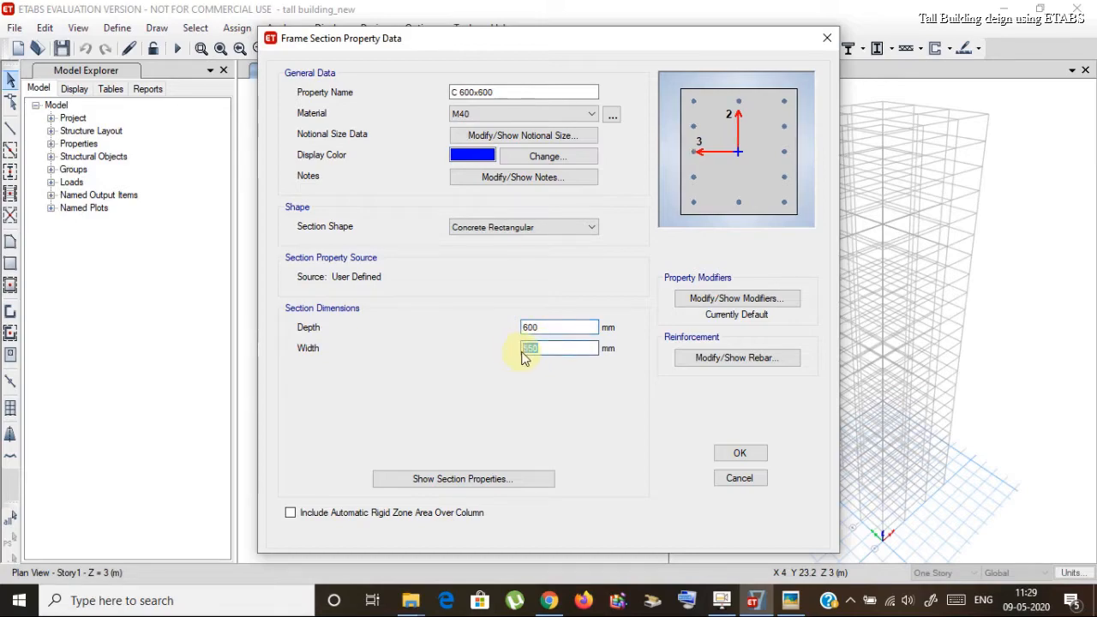
type("600")
left_click(747, 456)
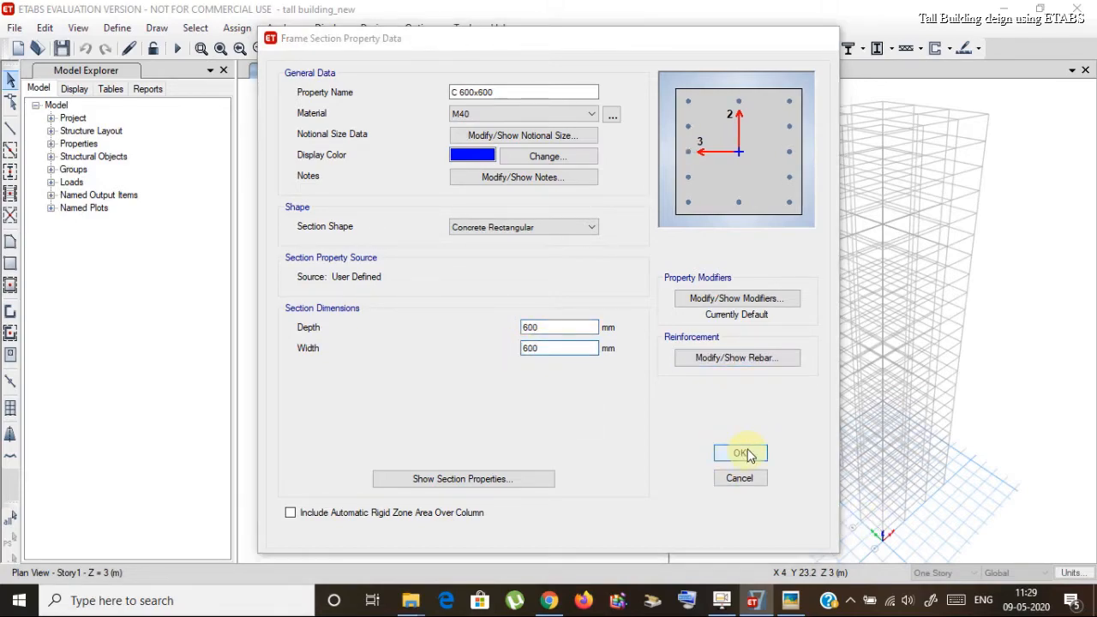
Step: Add a copy of the C 600x600 section named C 650x650 with depth and width of 650 mm
left_click(696, 197)
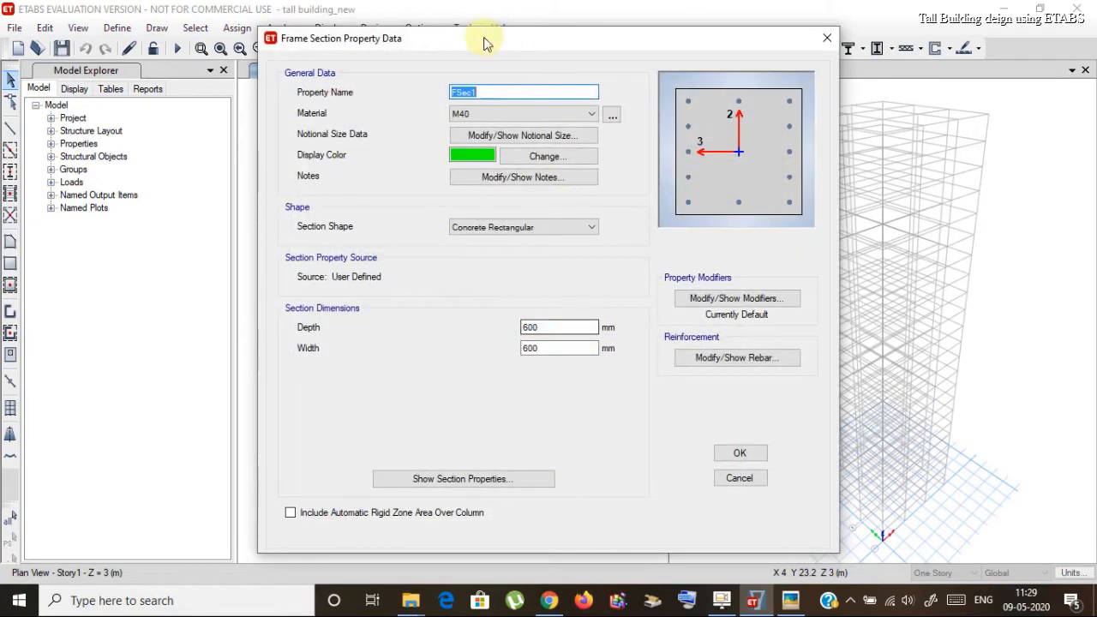
type("C 650")
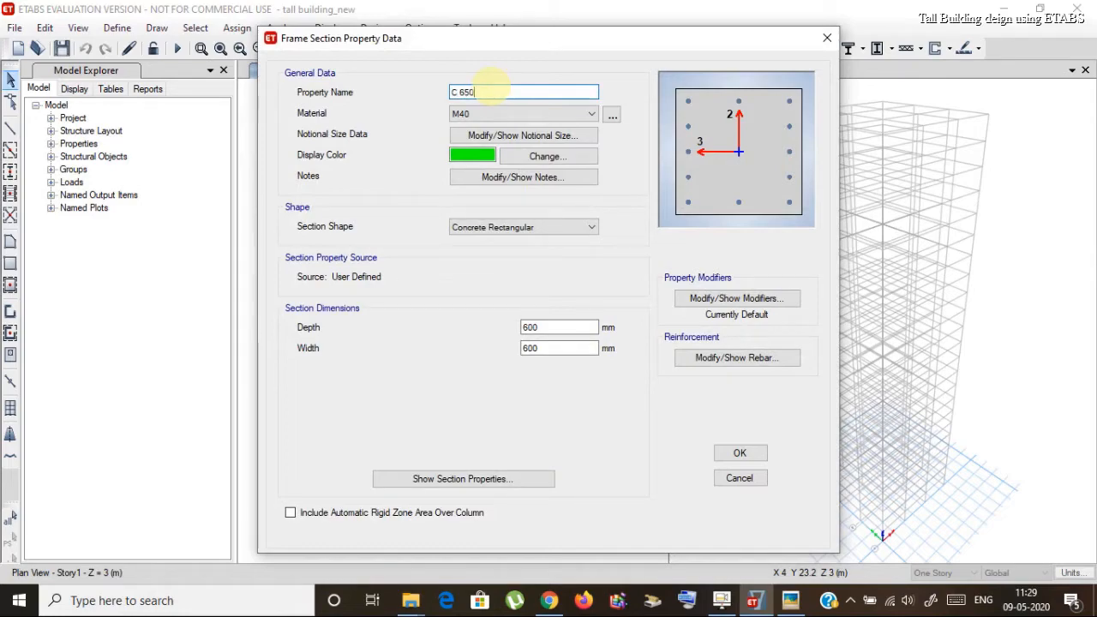
type("x650")
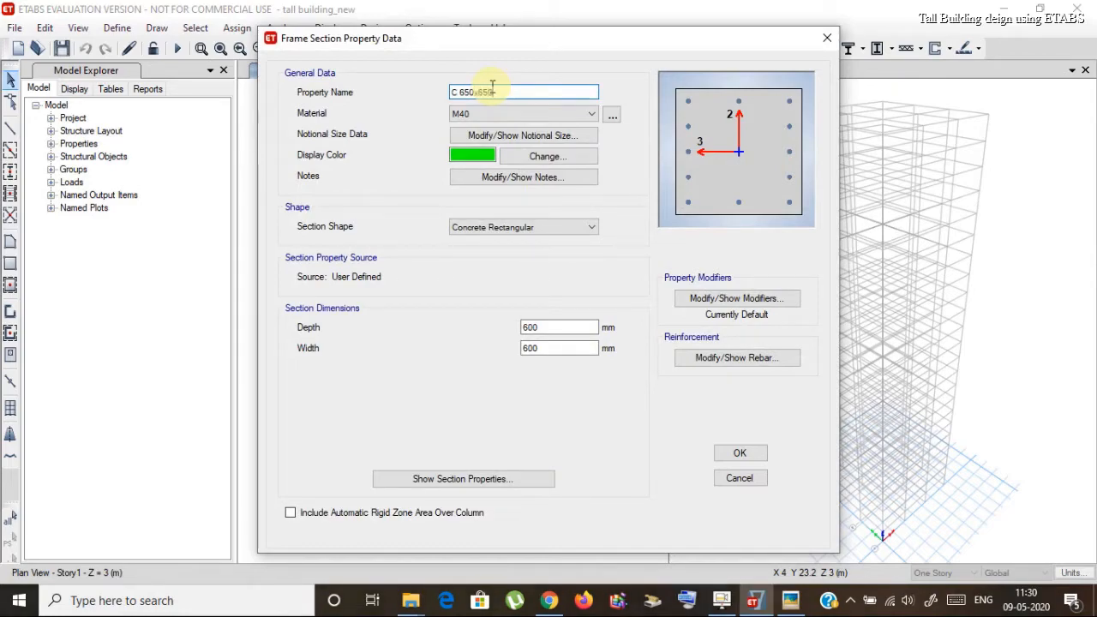
double_click(545, 327)
type("650")
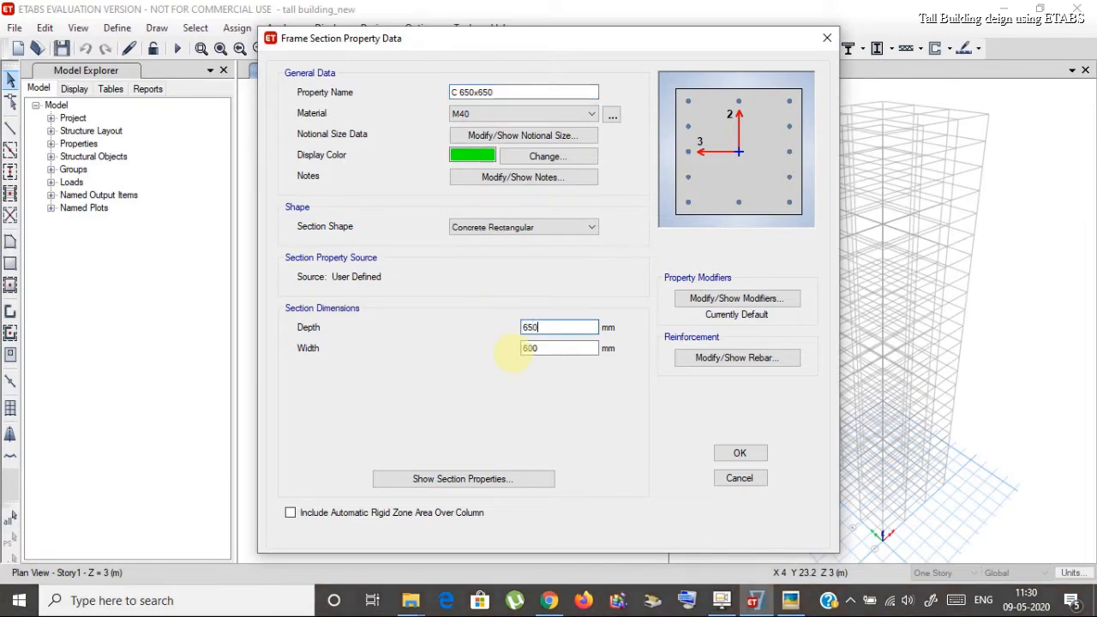
key("Tab")
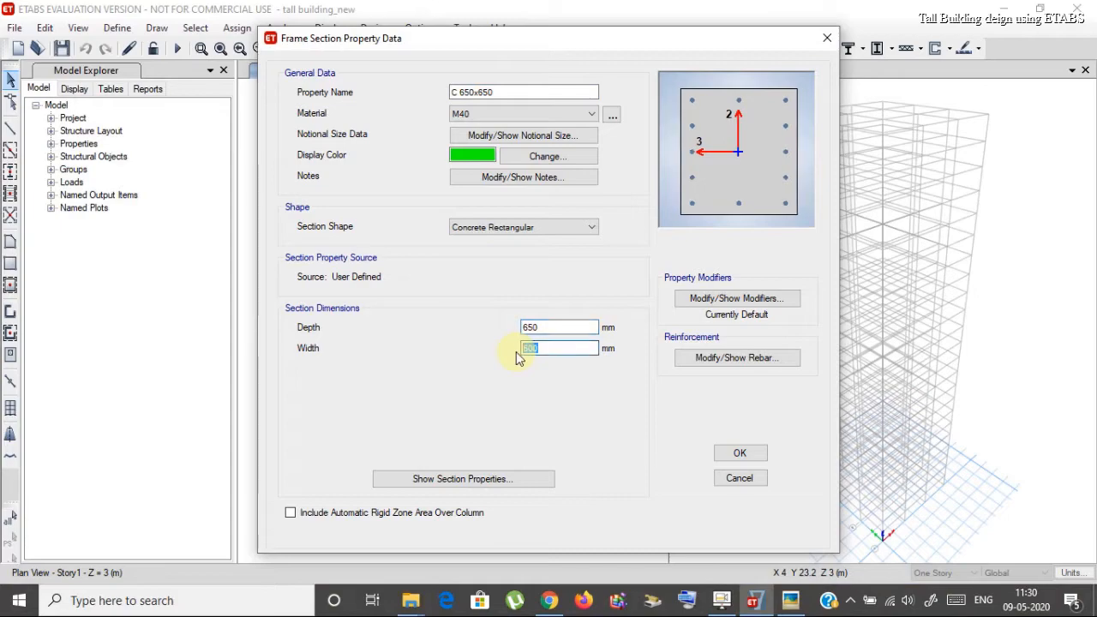
type("65")
left_click(737, 454)
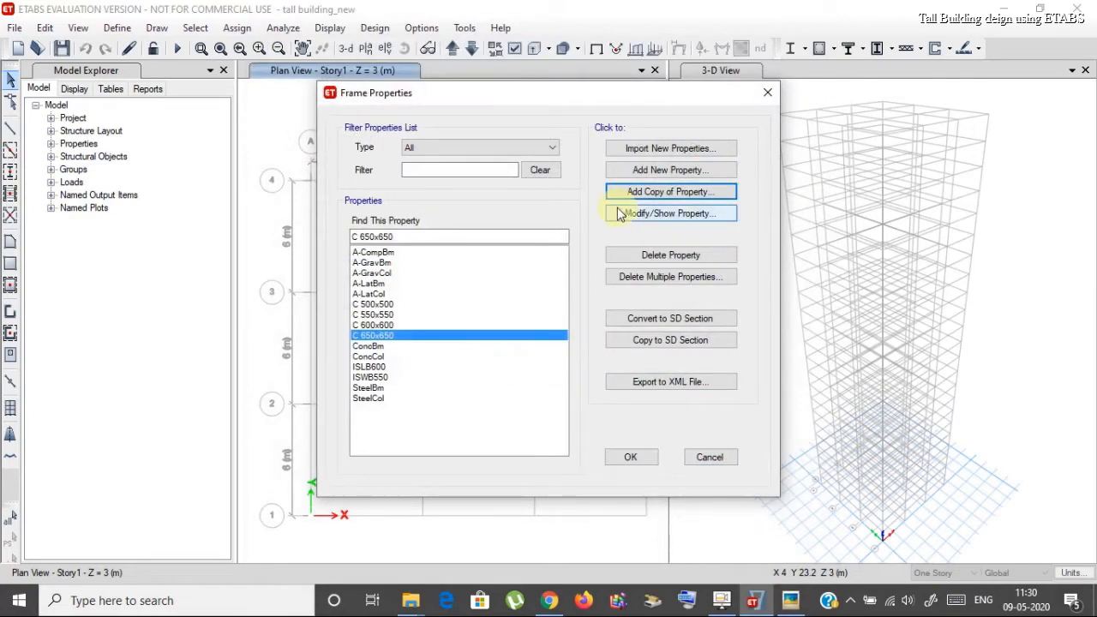
Step: Add a copy of the C 650x650 section named C 700x700 with depth and width of 700 mm
left_click(673, 192)
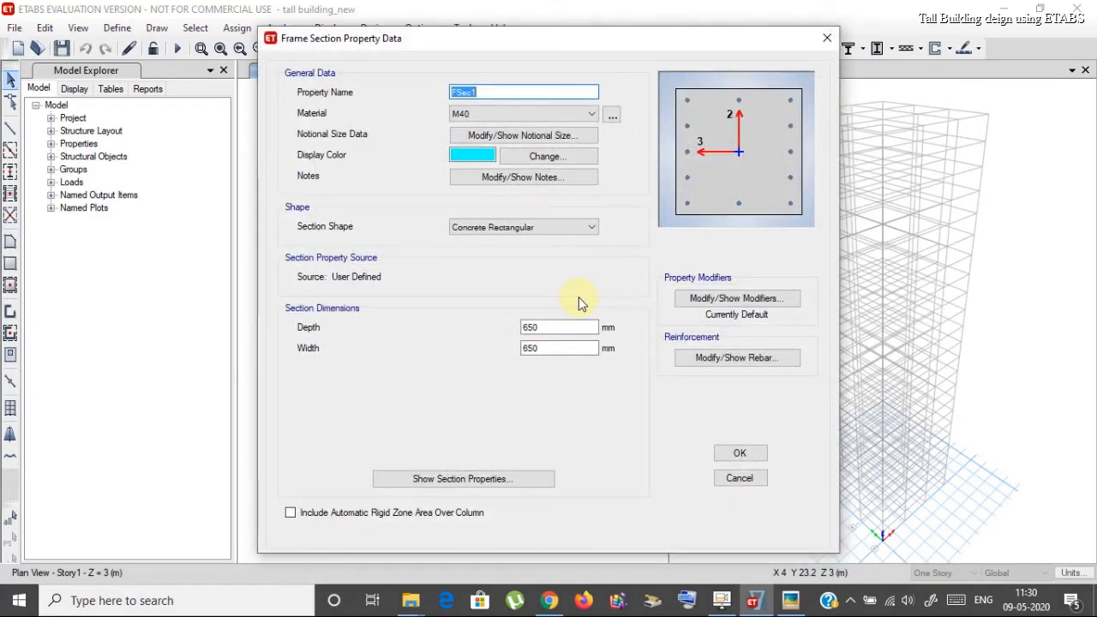
type("C 70")
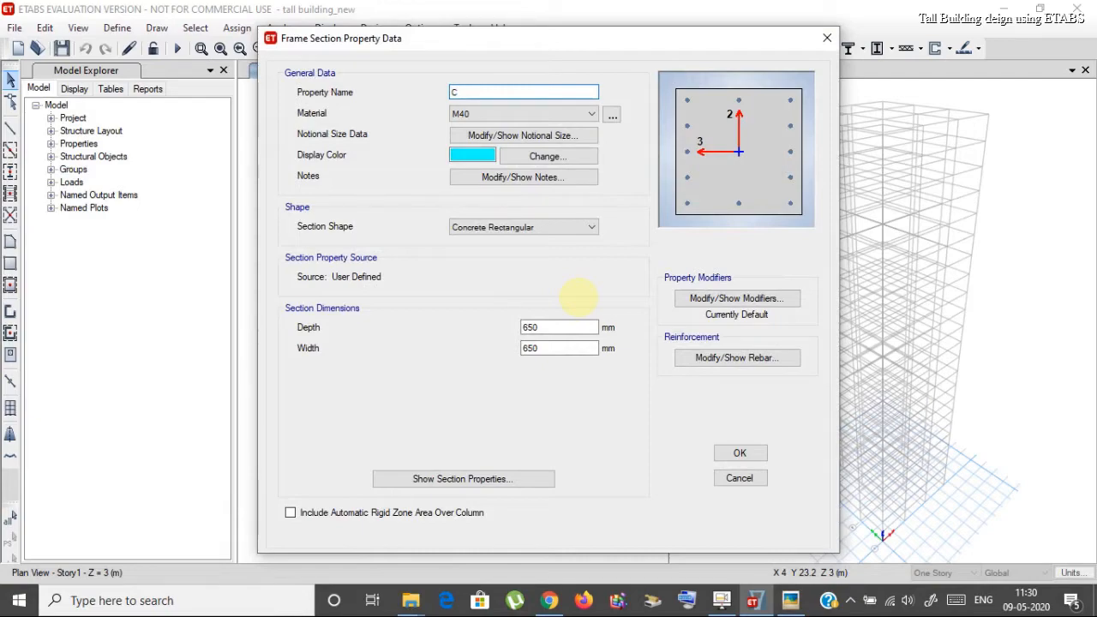
type("0x700")
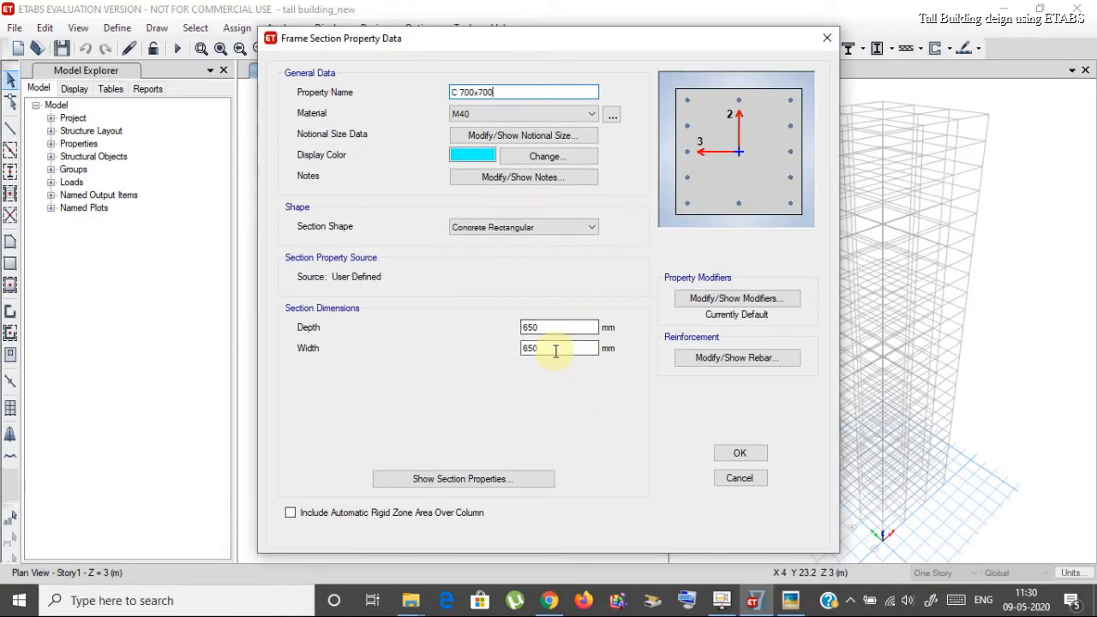
left_click_drag(540, 327, 507, 328)
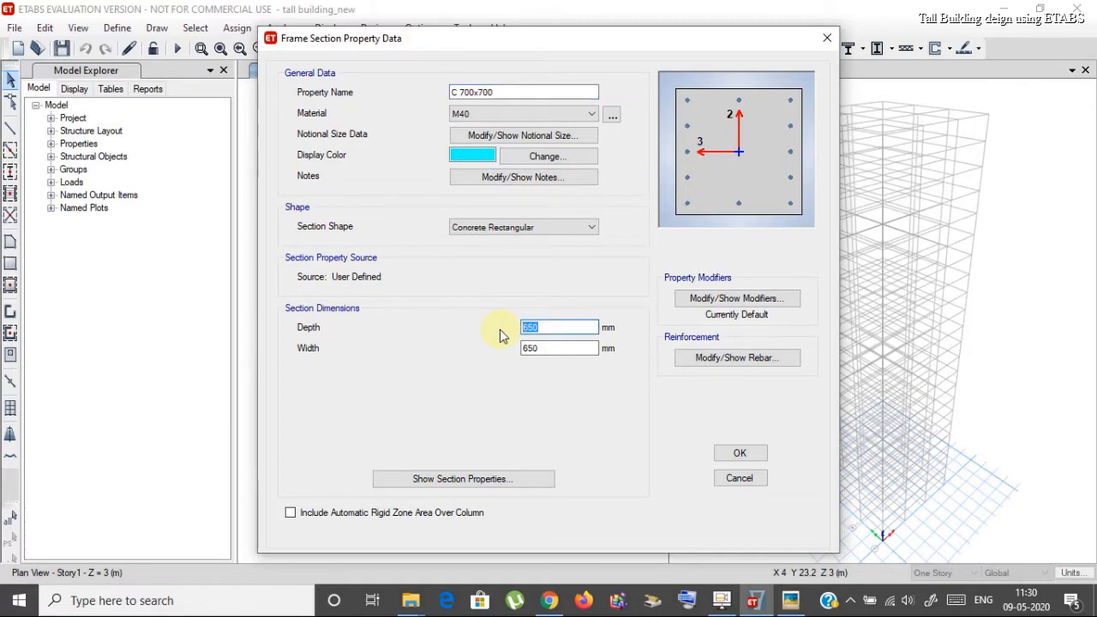
type("700")
left_click_drag(553, 348, 517, 349)
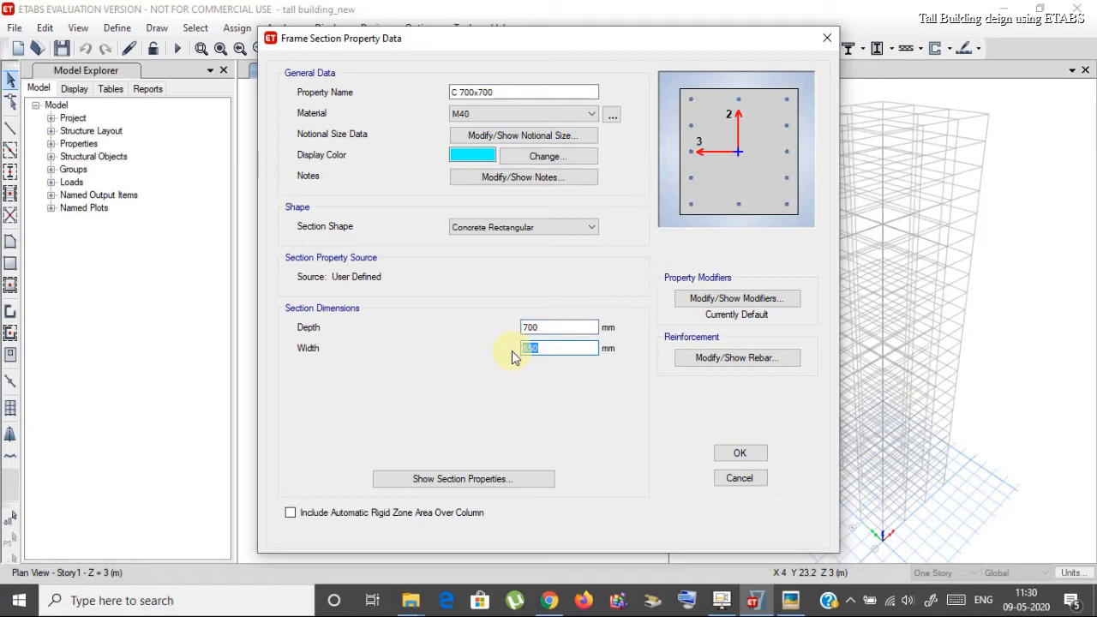
type("700")
left_click(741, 455)
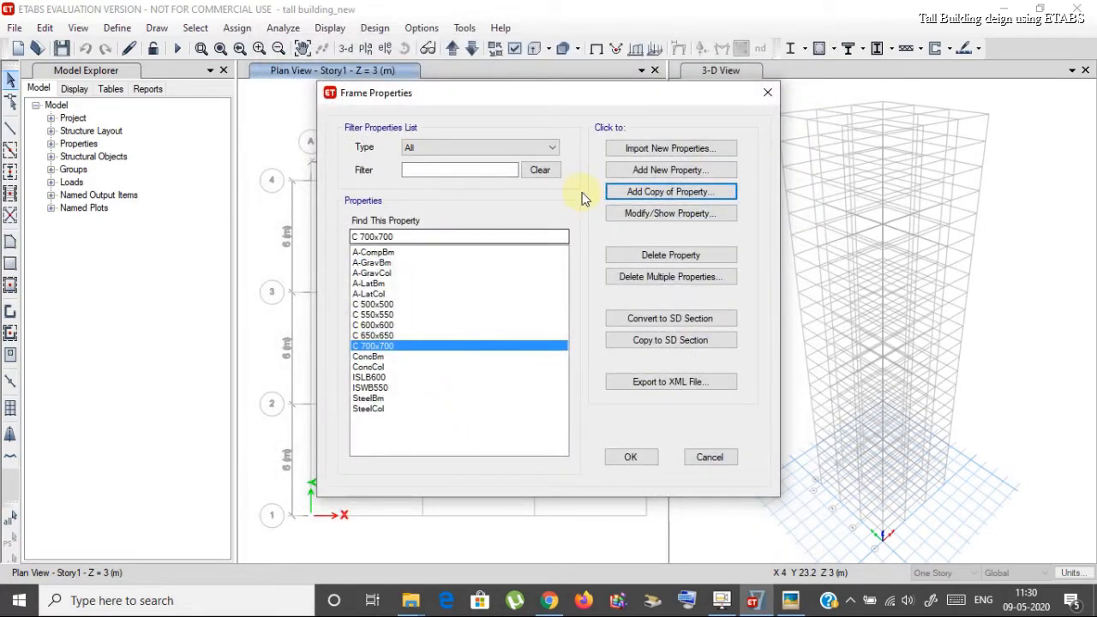
Step: Add a copy of the C 700x700 section named C 750x750 with depth and width of 750 mm
left_click(681, 191)
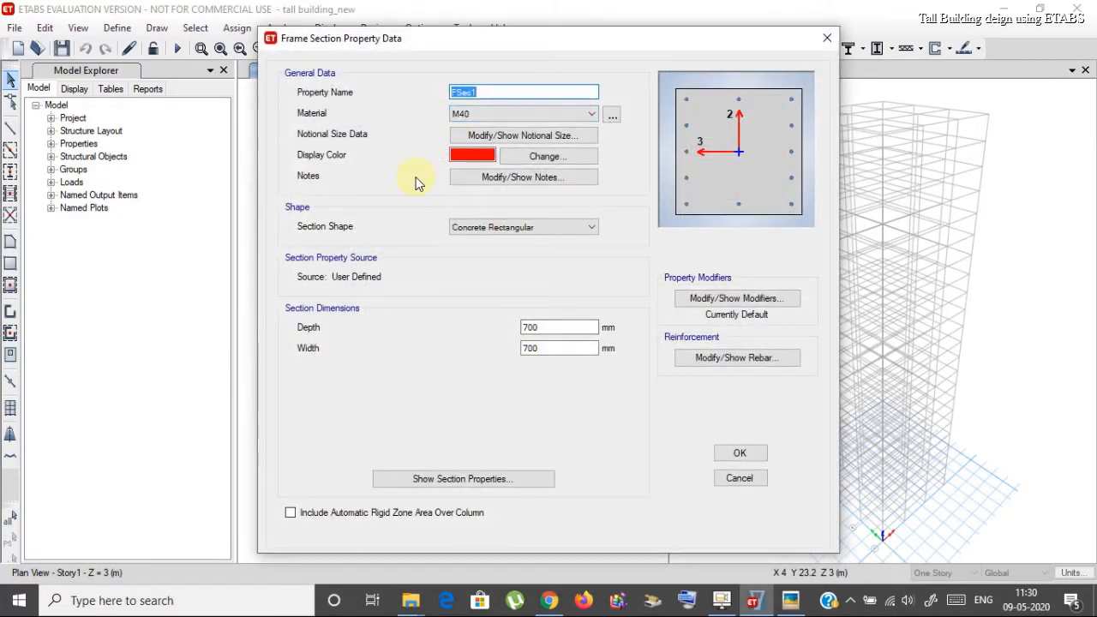
type("C 750x750")
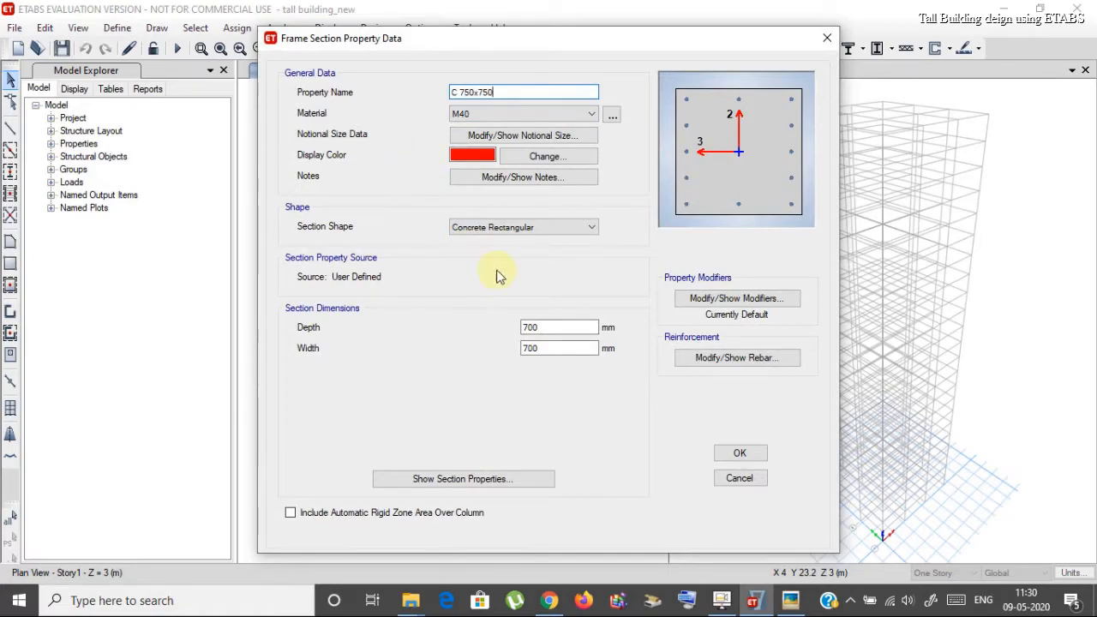
left_click_drag(547, 327, 514, 327)
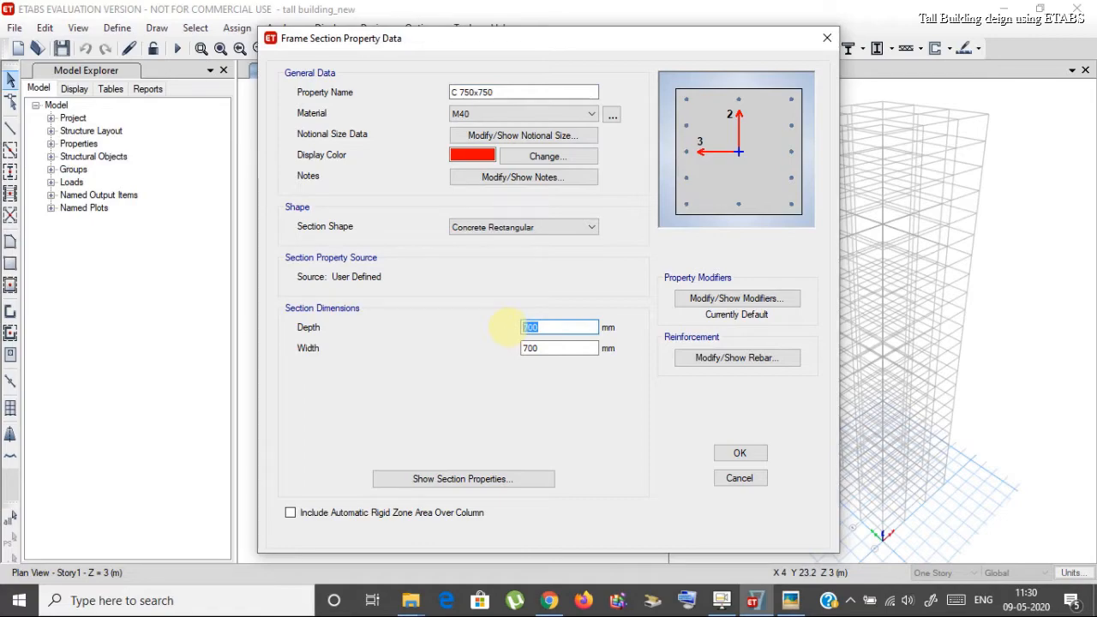
type("75")
left_click_drag(566, 349, 492, 349)
type("75")
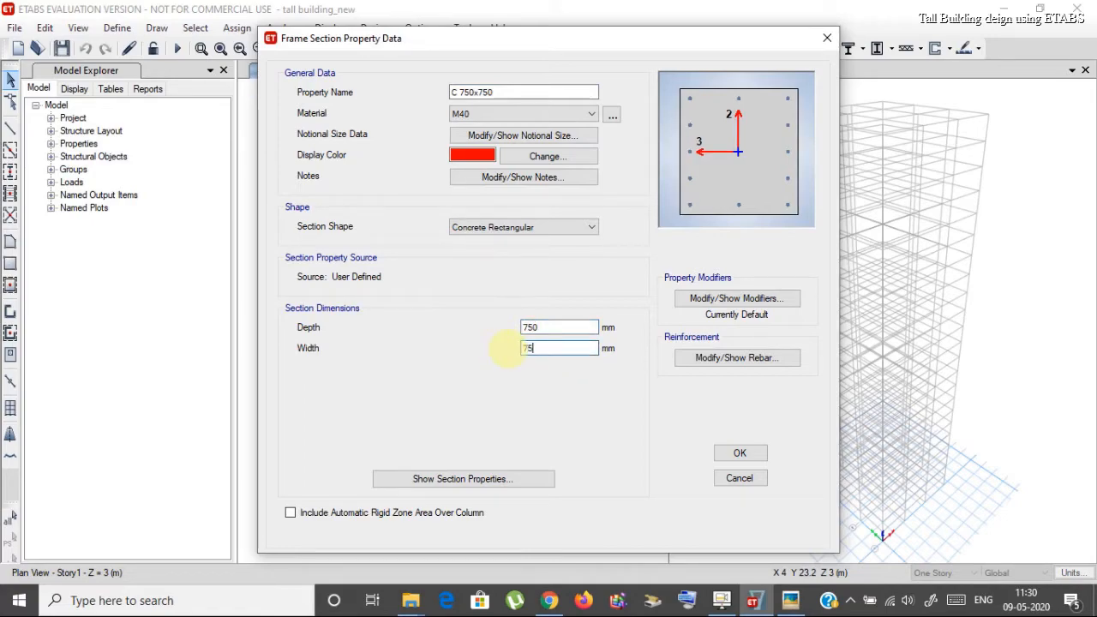
left_click(742, 456)
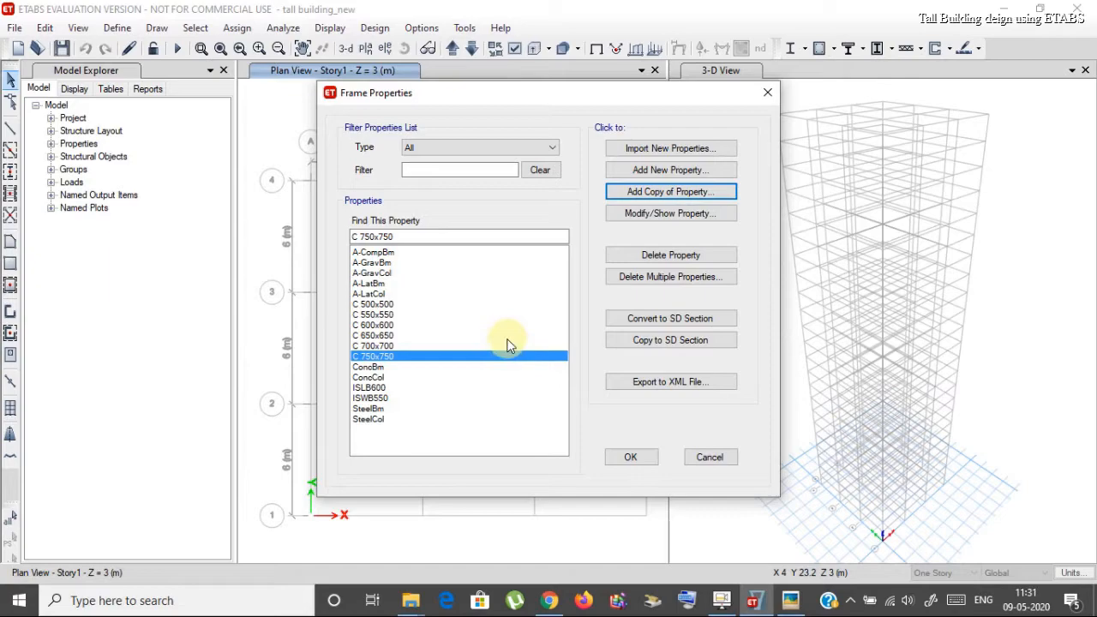
Step: Add a copy of the C 750x750 section named C 800x800 with depth and width of 800 mm
left_click(659, 197)
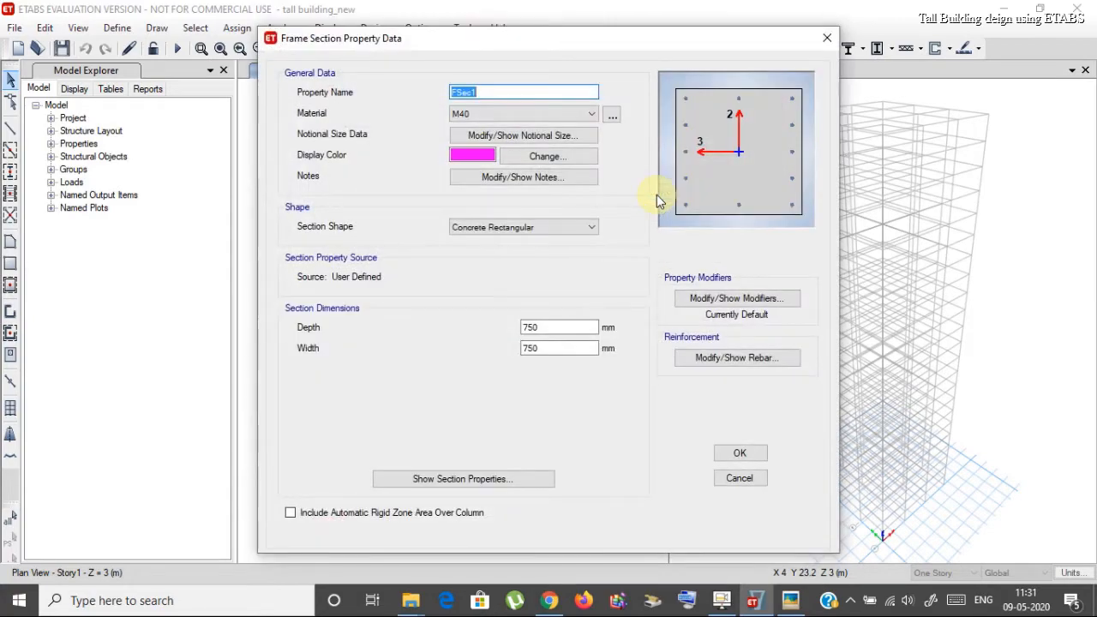
type("C")
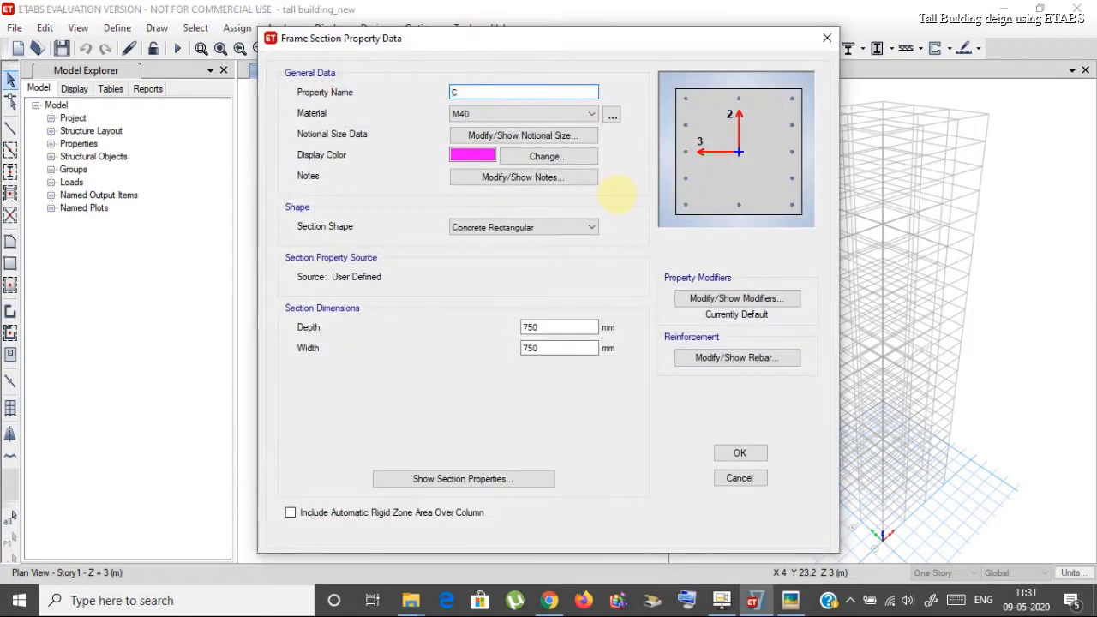
type(" 800x800")
left_click_drag(549, 328, 516, 328)
type("800")
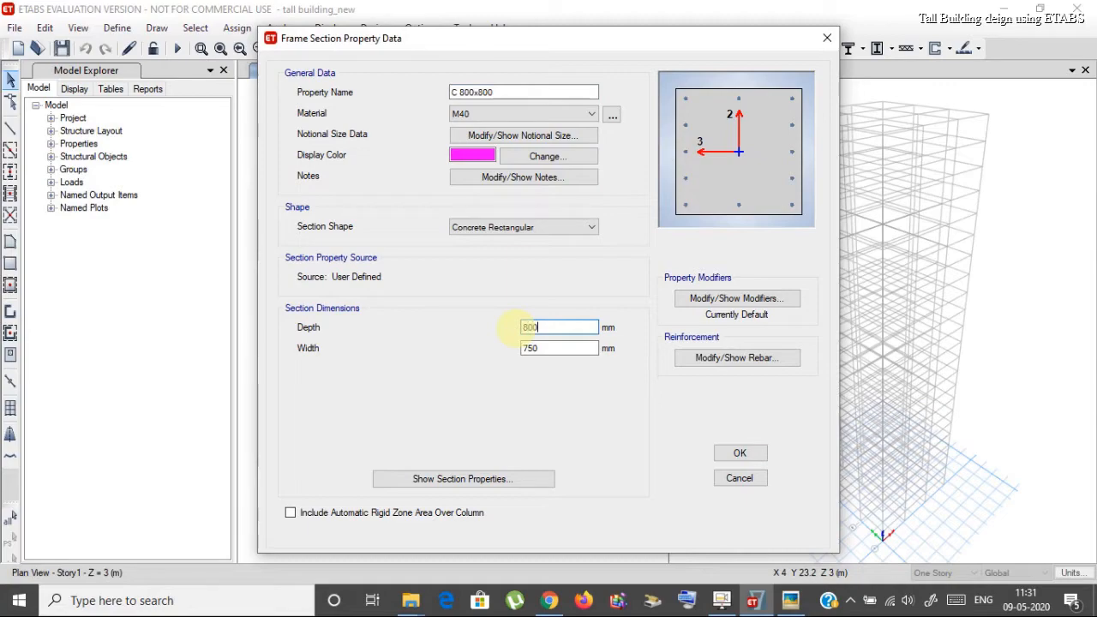
left_click_drag(543, 348, 518, 358)
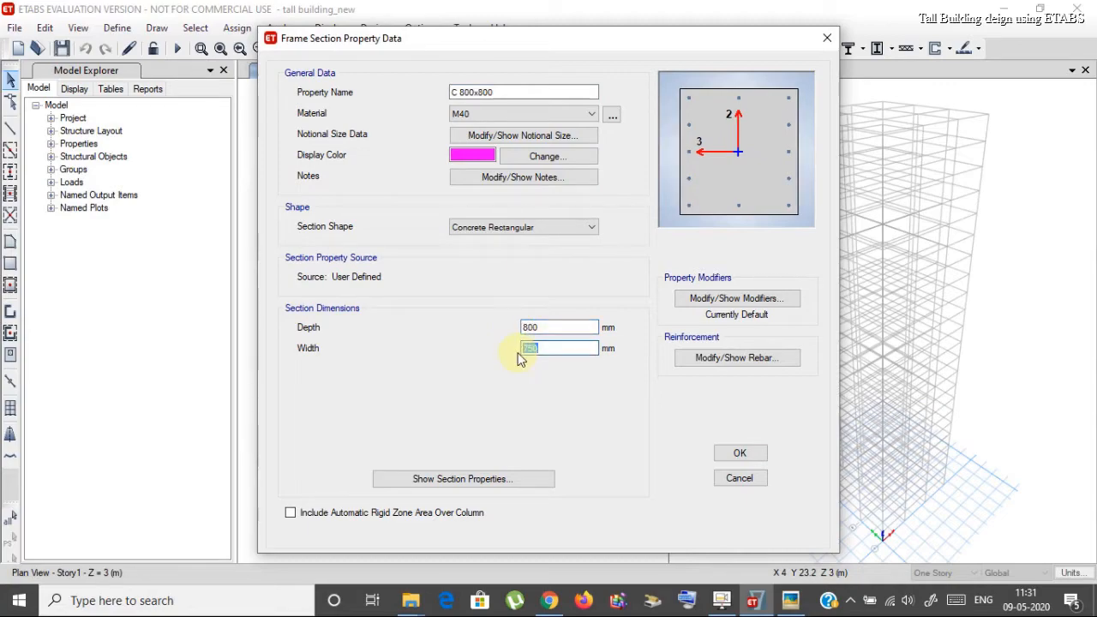
type("800")
left_click(743, 455)
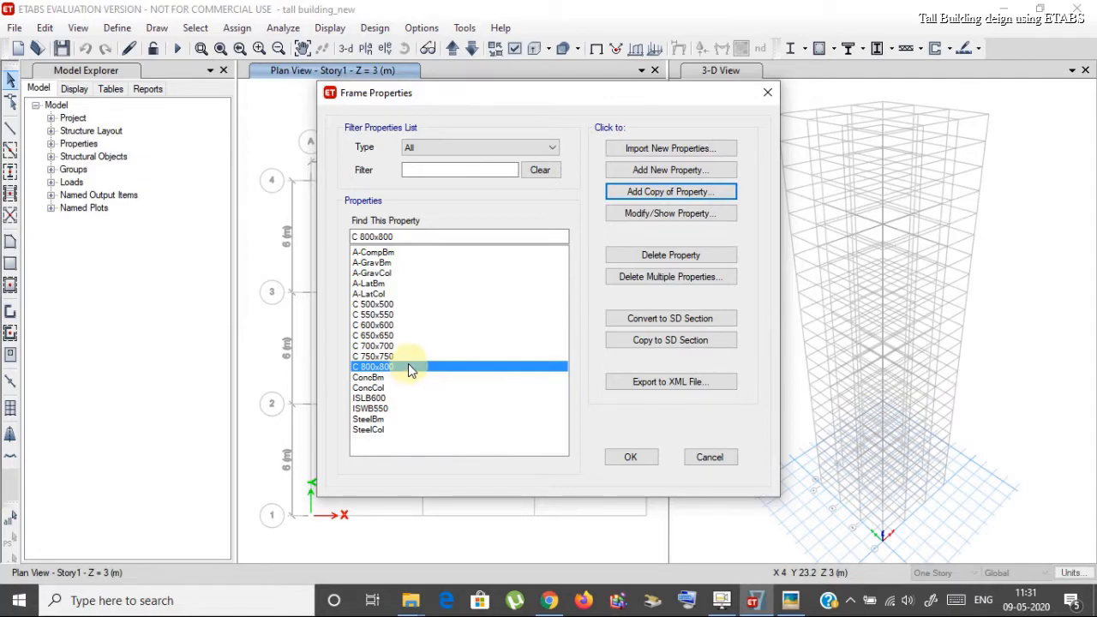
Step: Start adding a new frame section property and choose its shape type
left_click(662, 172)
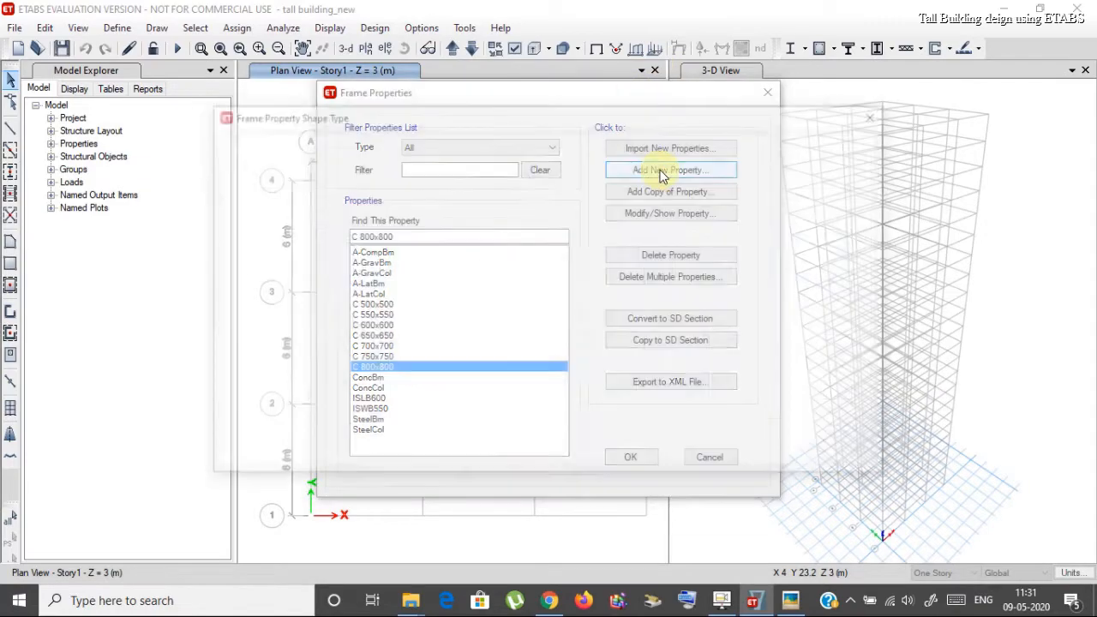
left_click(421, 375)
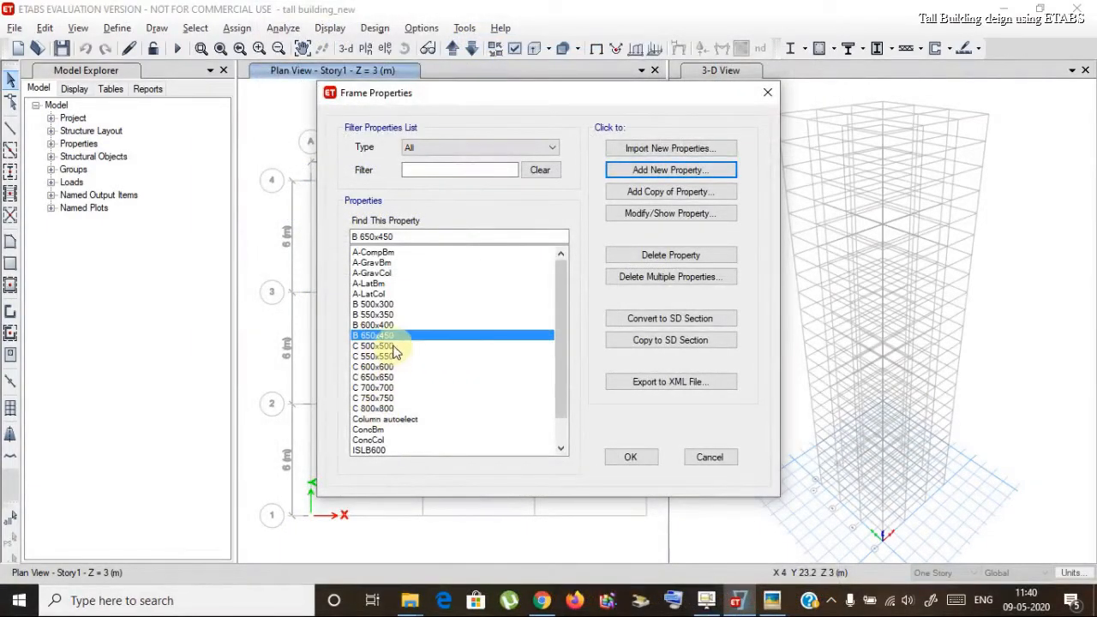
Step: Examine which sections the column auto-select property contains, and close it without changes
left_click(410, 420)
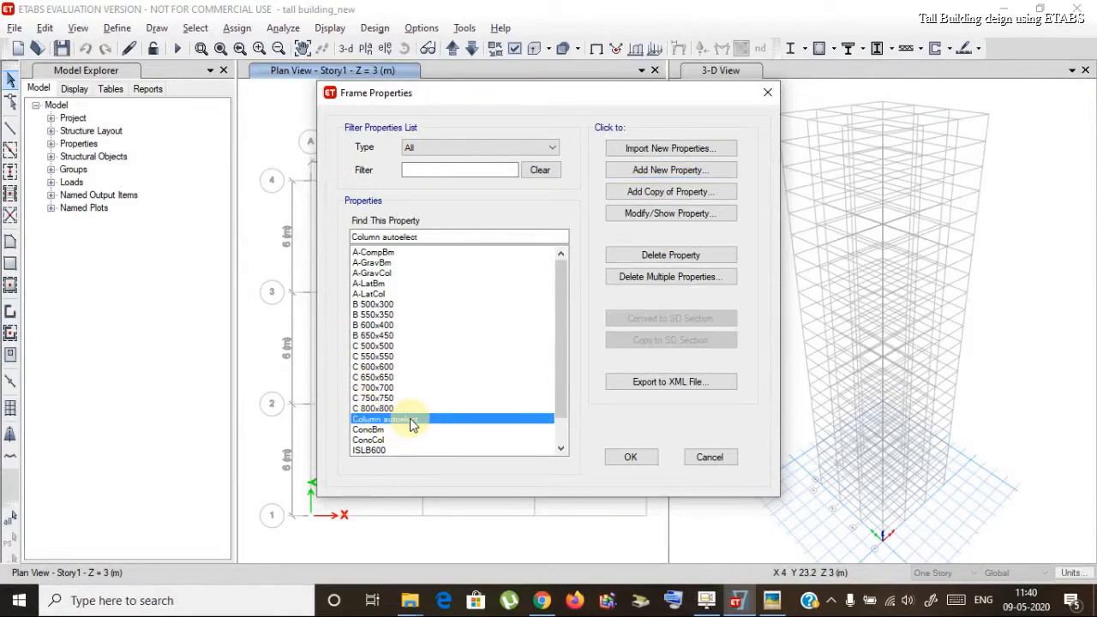
left_click(671, 213)
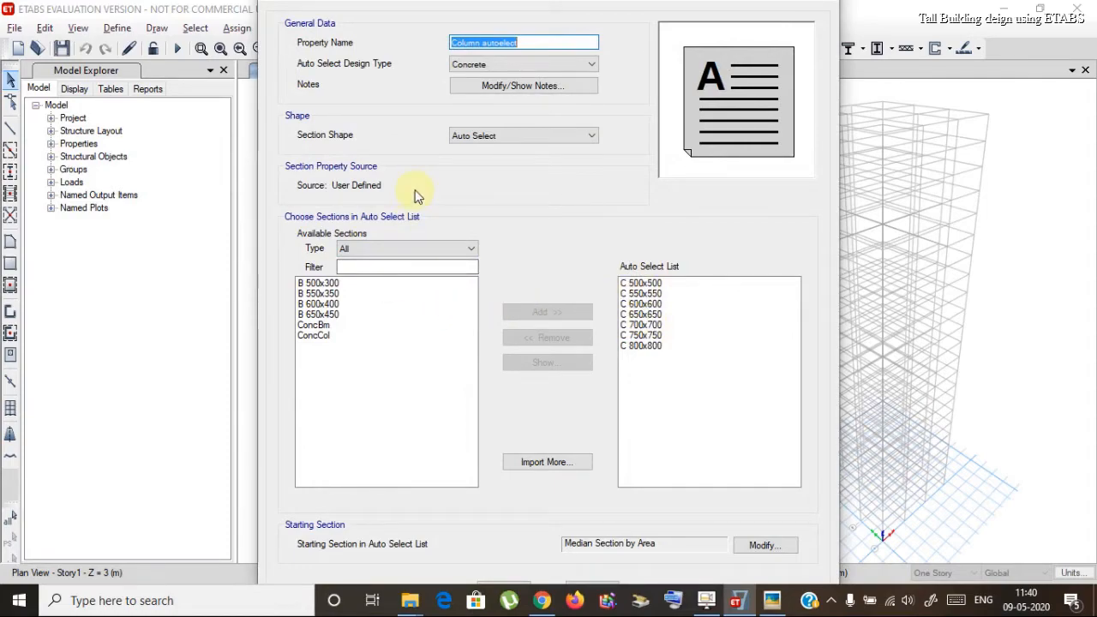
left_click(595, 584)
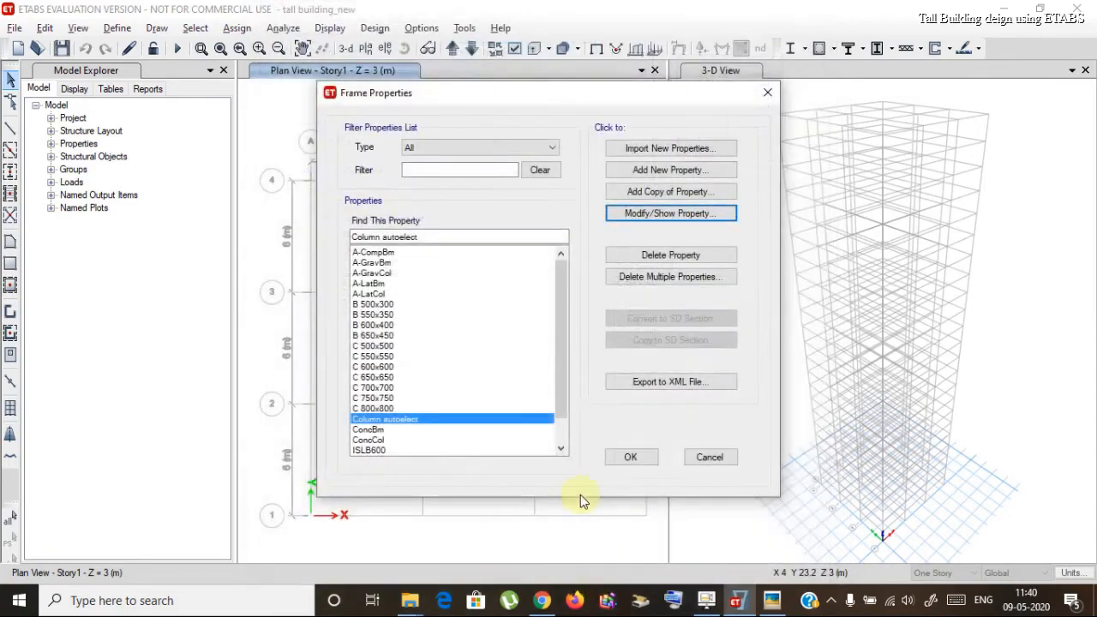
Step: Examine the B 500x300 beam's dimensions and reinforcement settings, and close them without changes
left_click(354, 304)
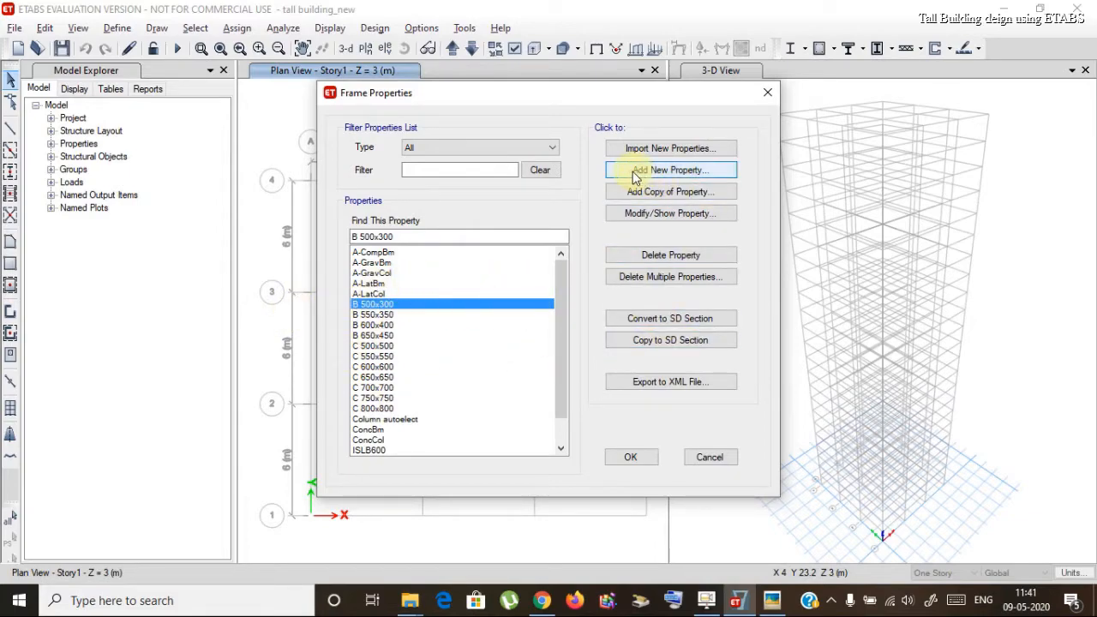
left_click(665, 216)
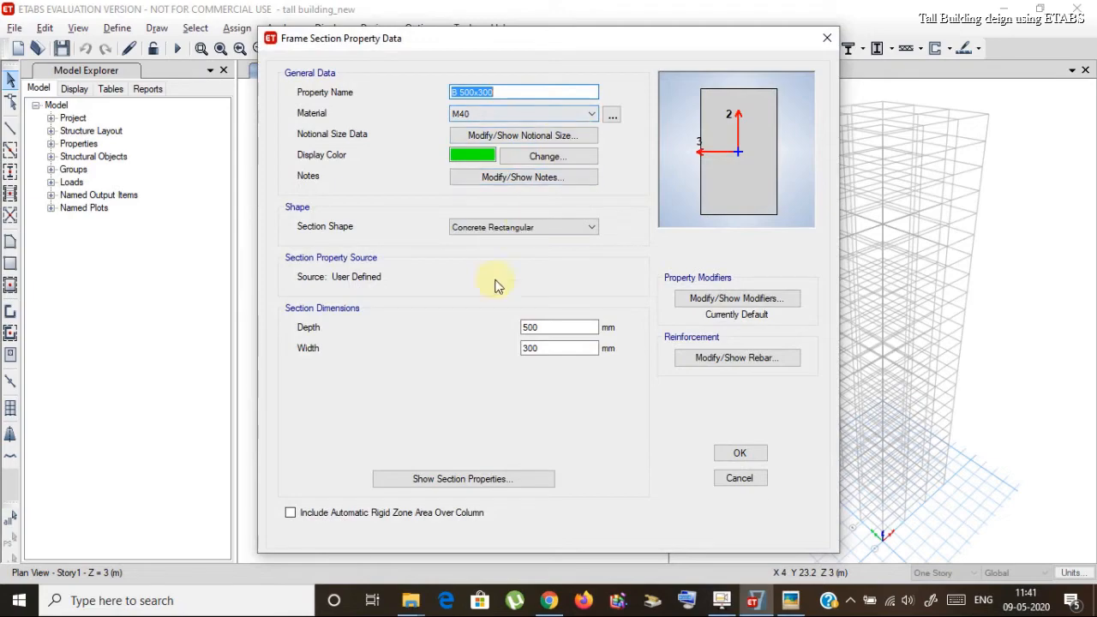
left_click(742, 367)
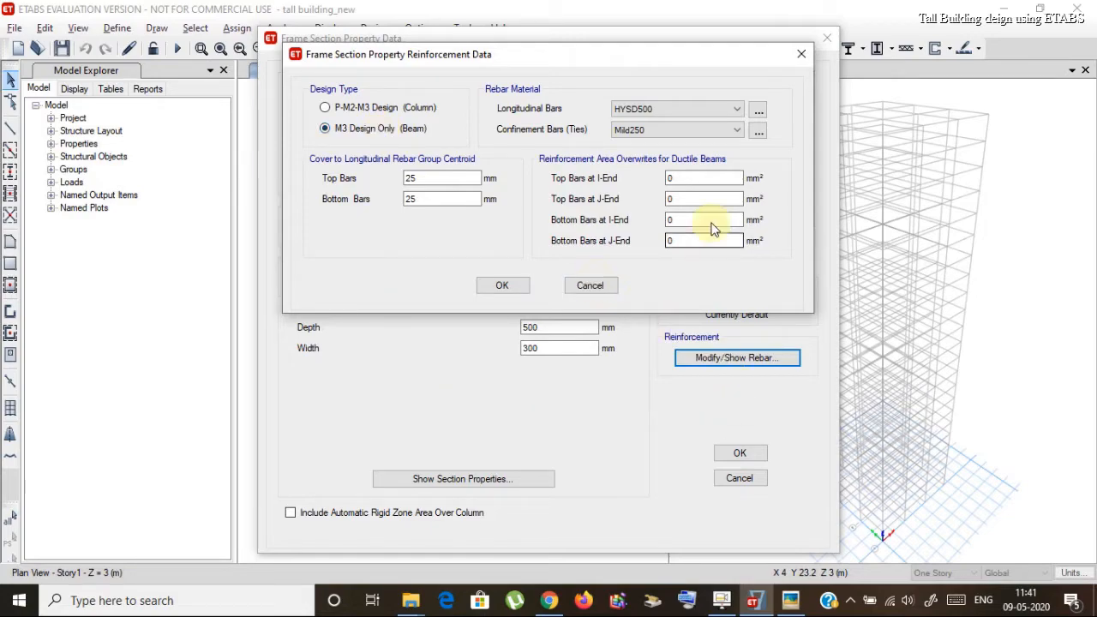
left_click(806, 55)
left_click(829, 38)
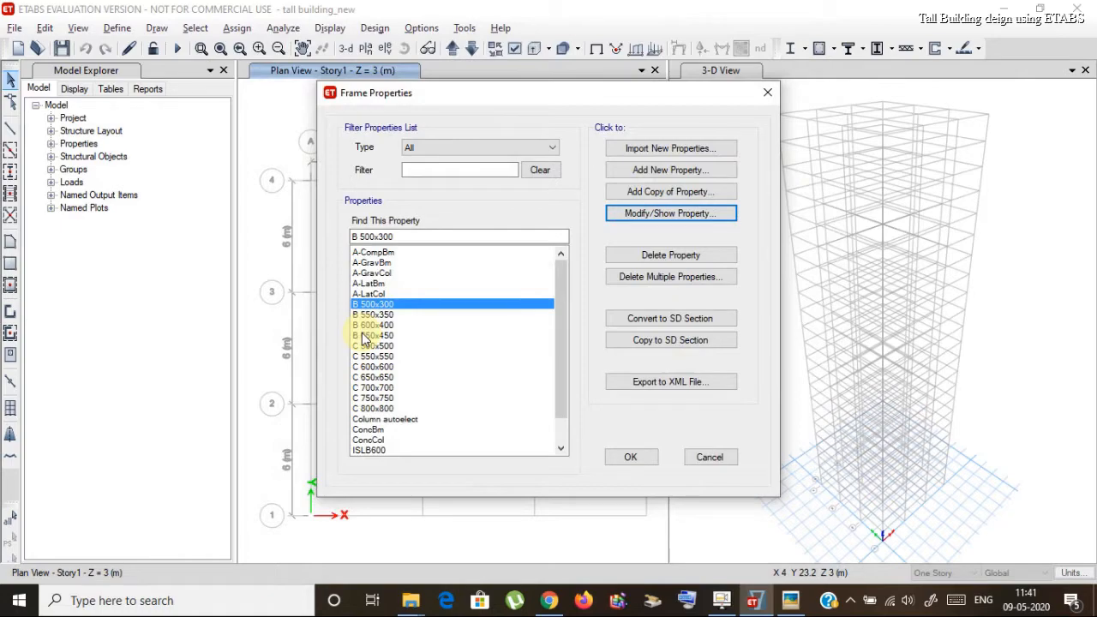
Step: Correct the column auto-select property's name to Column autoselect and check its settings again
left_click(401, 420)
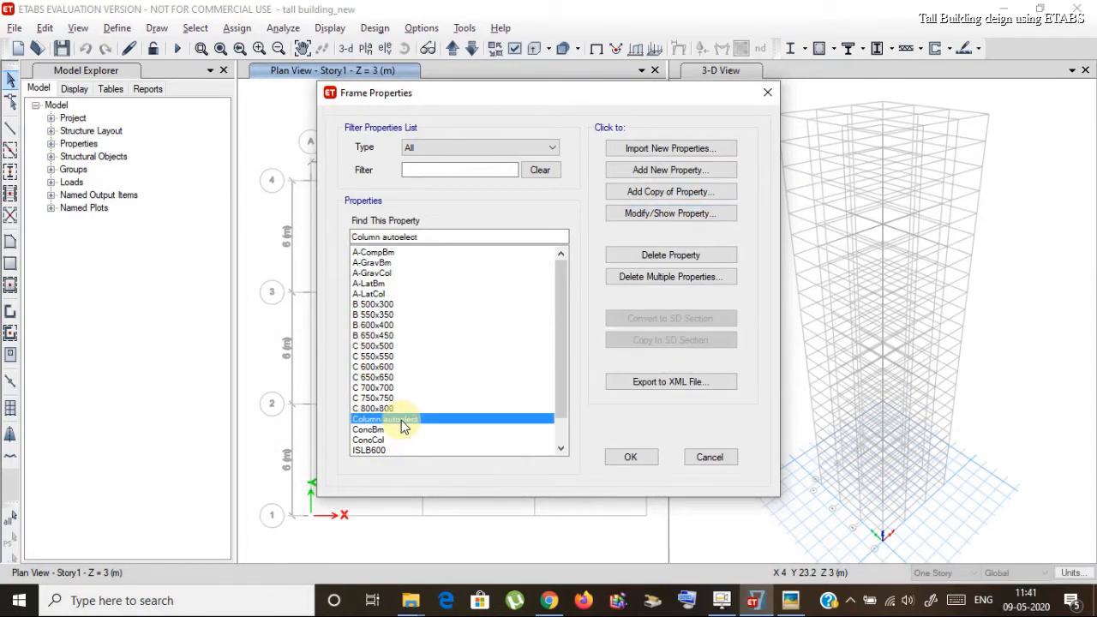
left_click(673, 216)
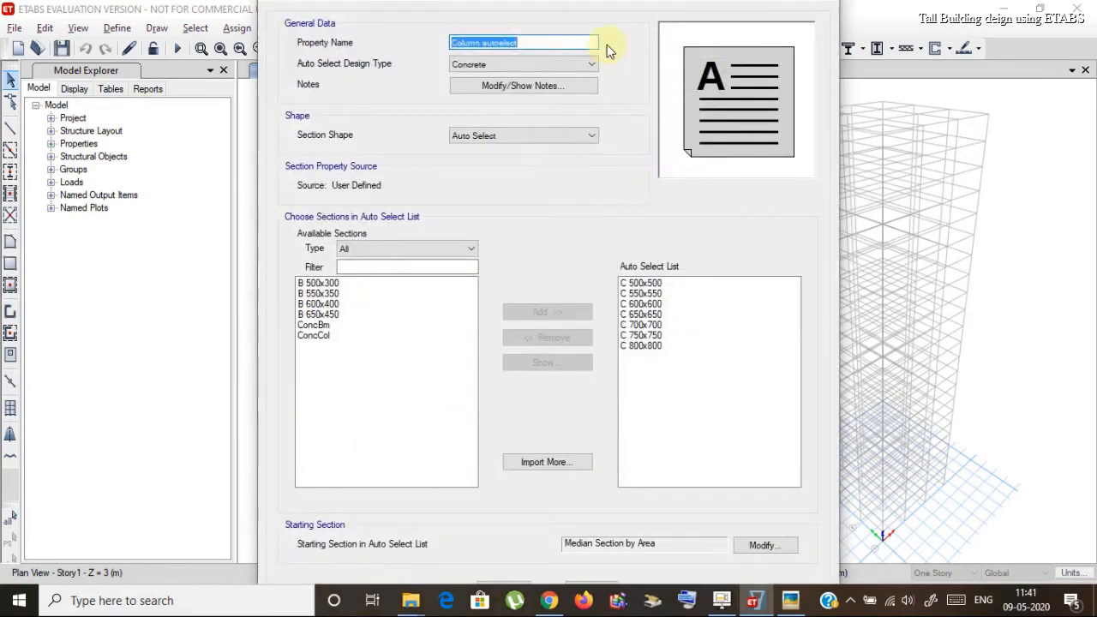
left_click(503, 42)
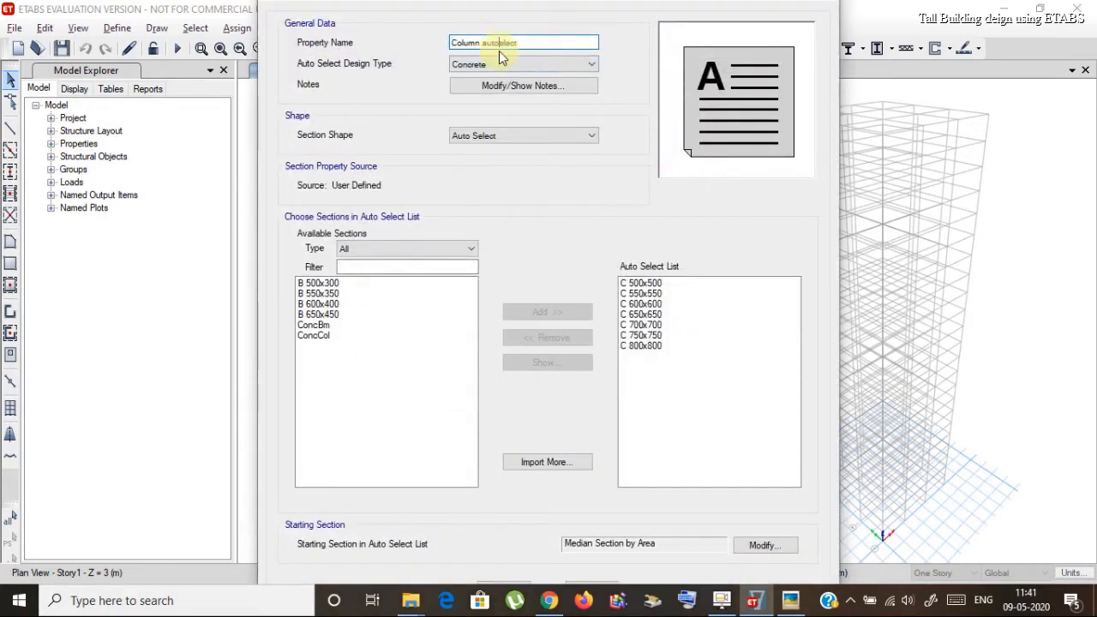
type("s")
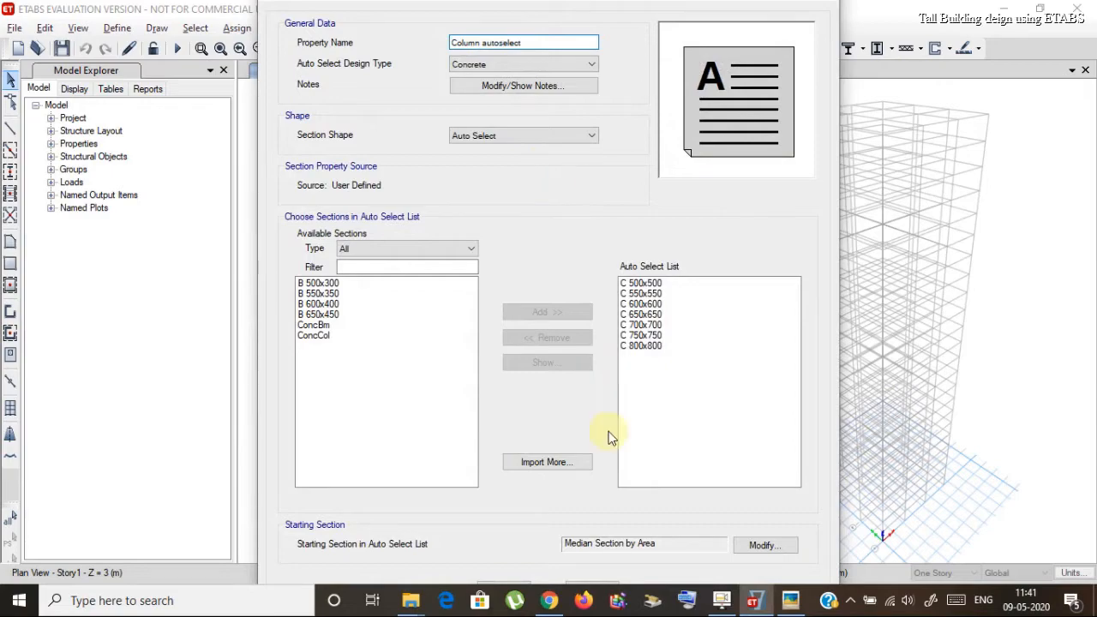
left_click(502, 586)
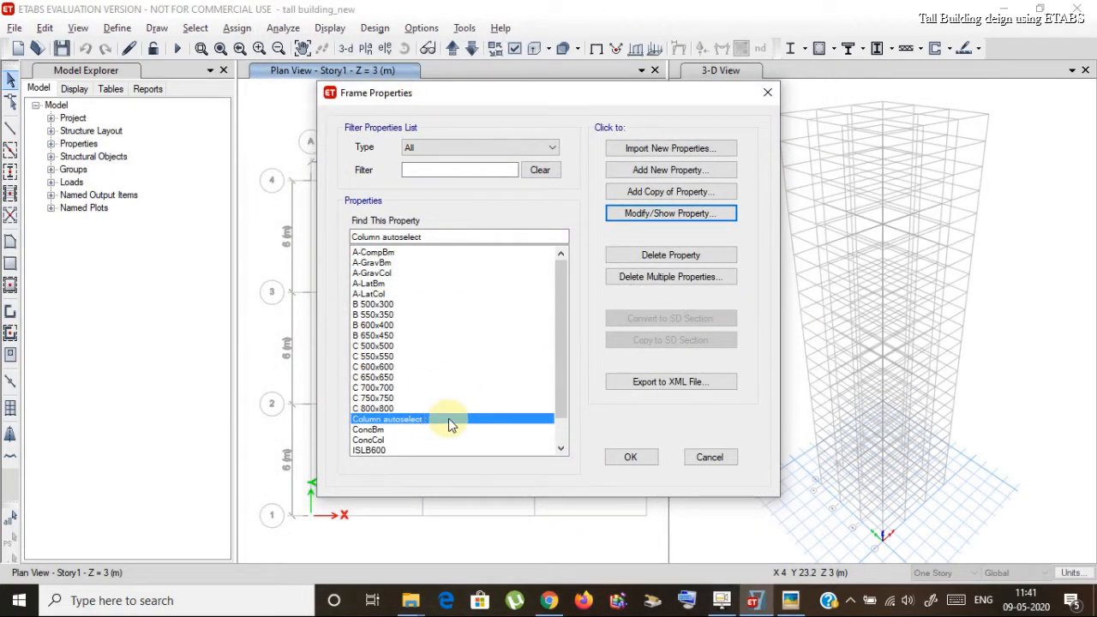
left_click(672, 214)
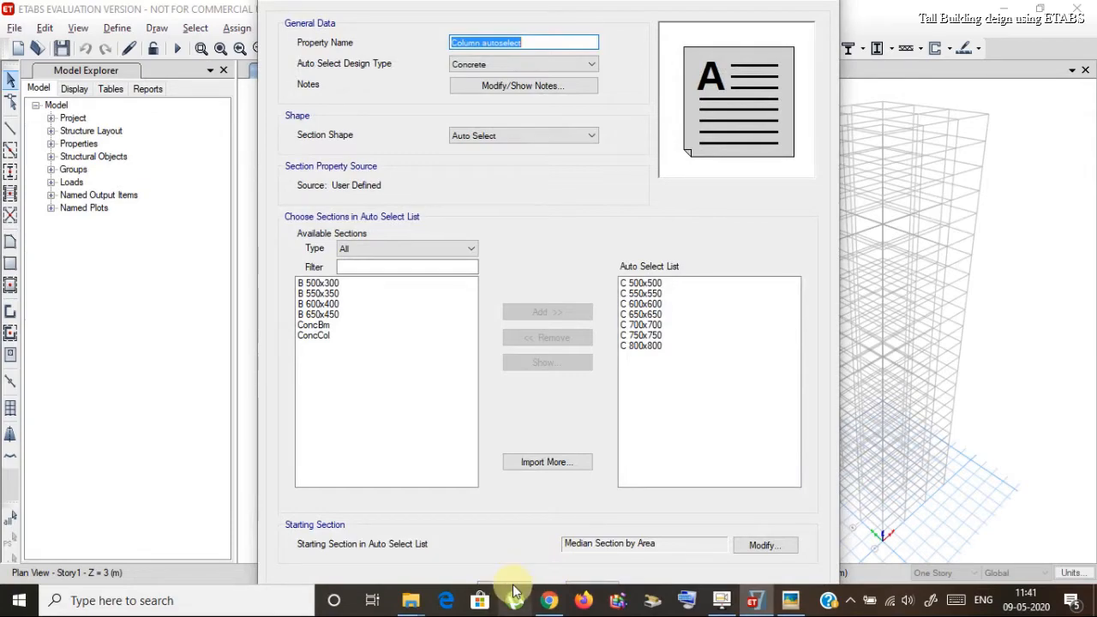
left_click(515, 583)
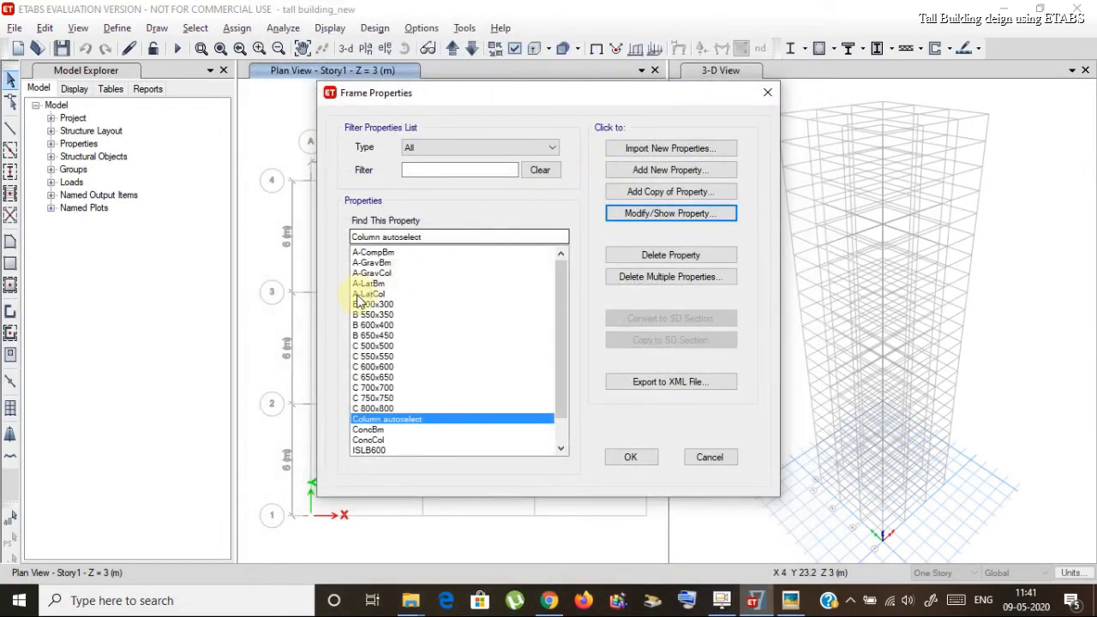
Step: Add a new auto-select frame property named Beam autoselect with Concrete as its design type
left_click(675, 174)
left_click(499, 444)
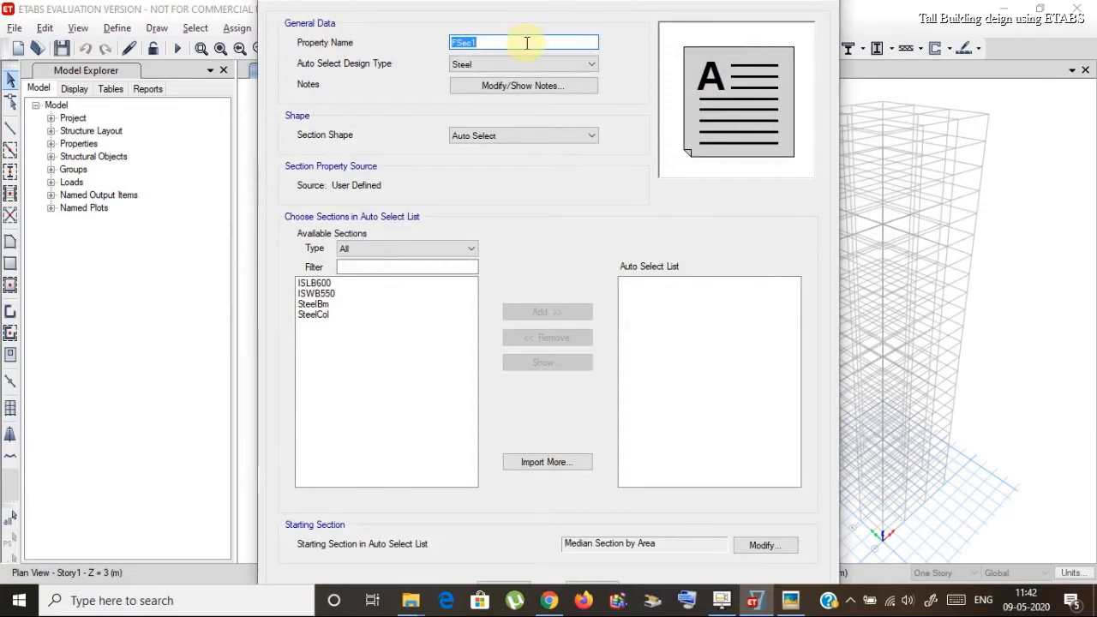
type("Beam autoselect")
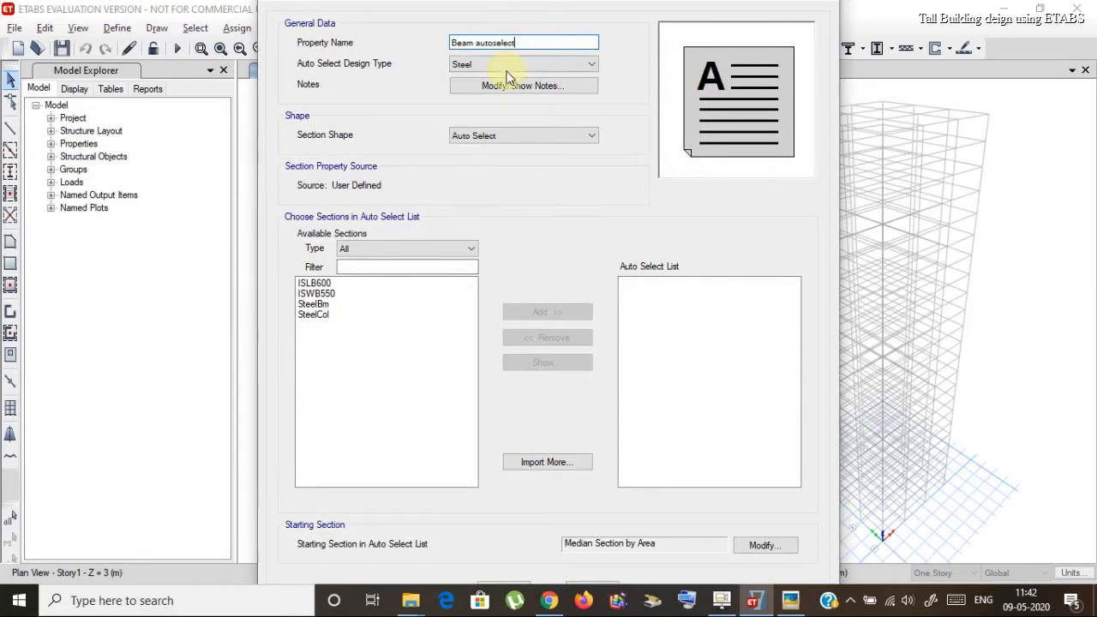
left_click(511, 68)
left_click(504, 91)
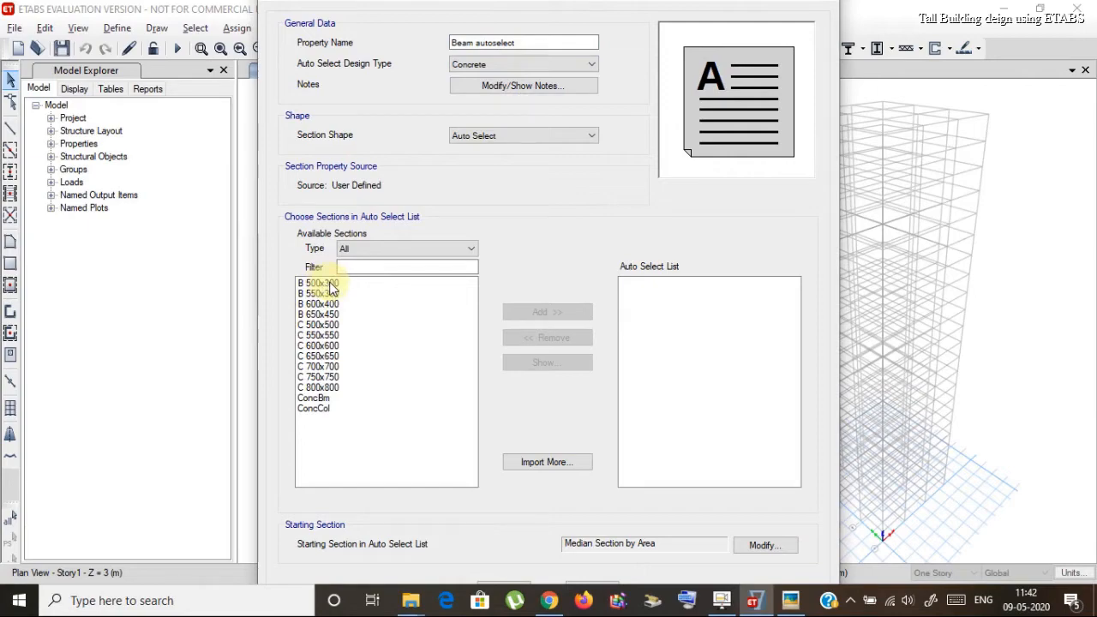
Step: Include B 500x300, B 550x350, B 600x400 and B 650x450 in the beam auto-select list and accept the frame properties
left_click_drag(333, 287, 454, 307)
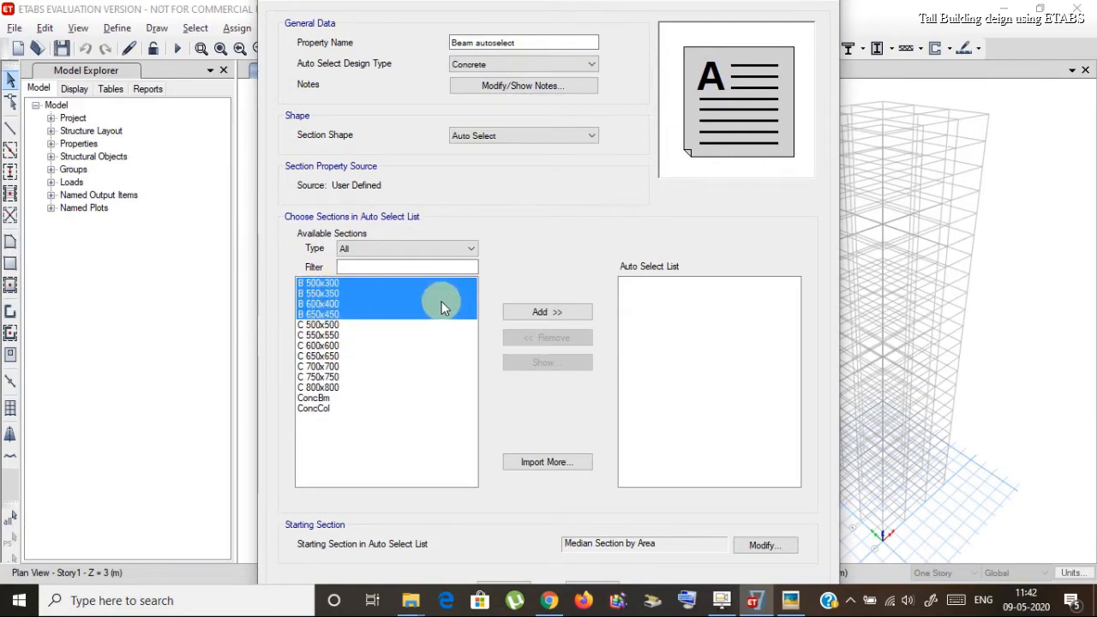
left_click(528, 311)
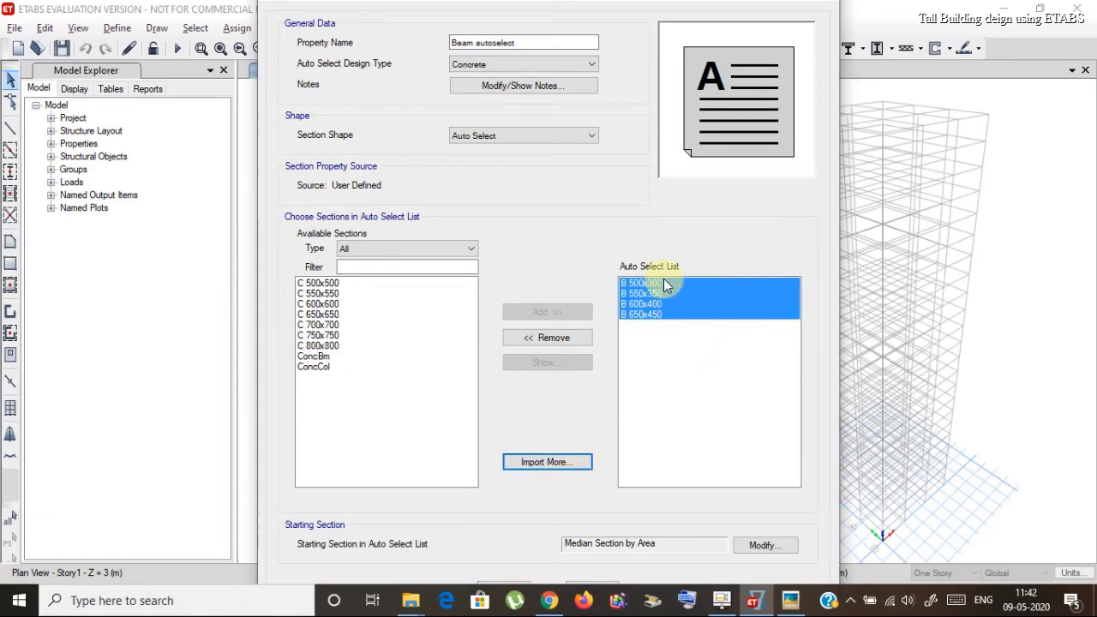
left_click(489, 592)
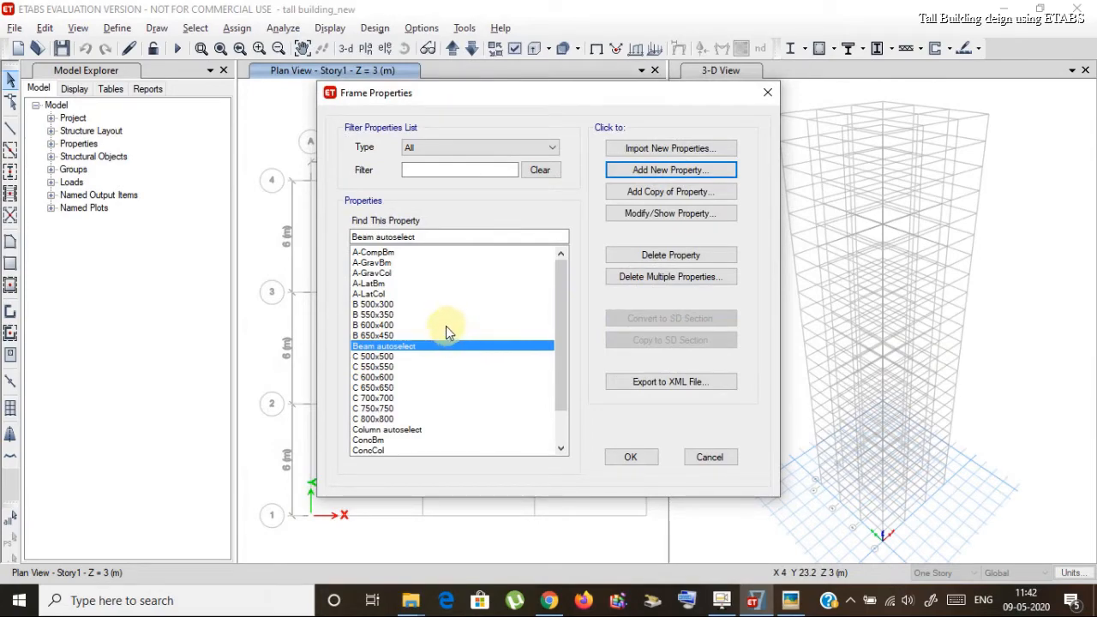
left_click(633, 460)
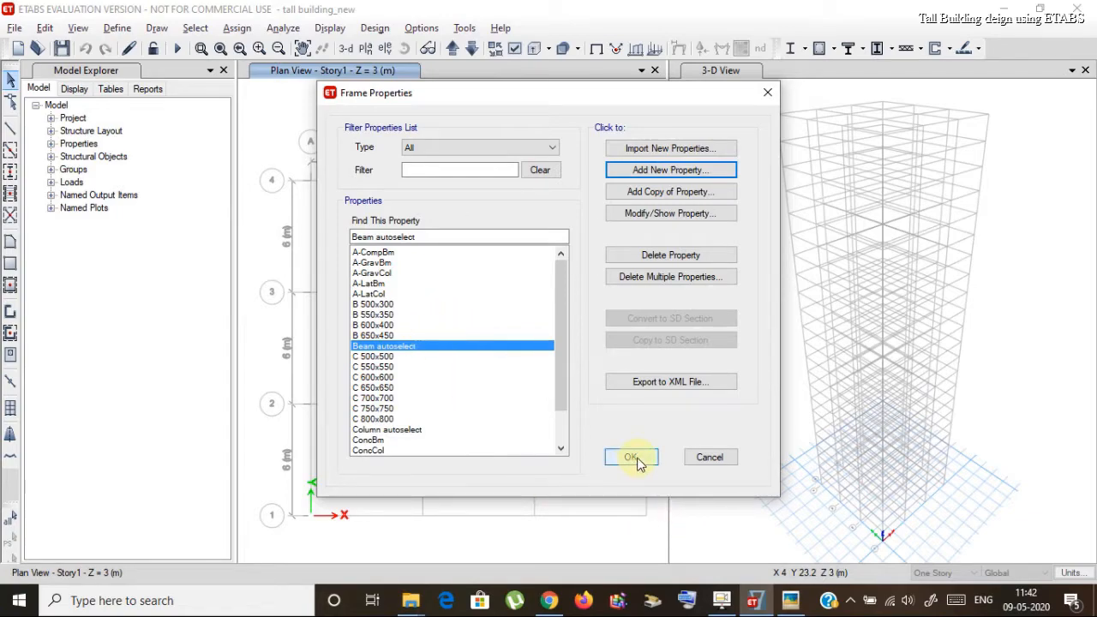
left_click(634, 461)
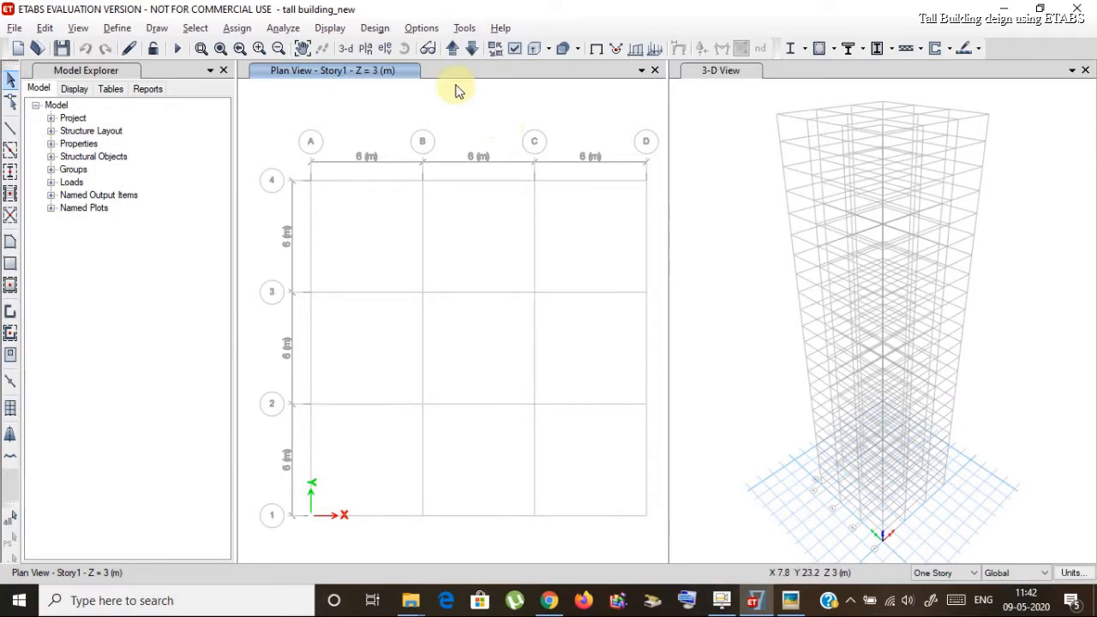
left_click(113, 29)
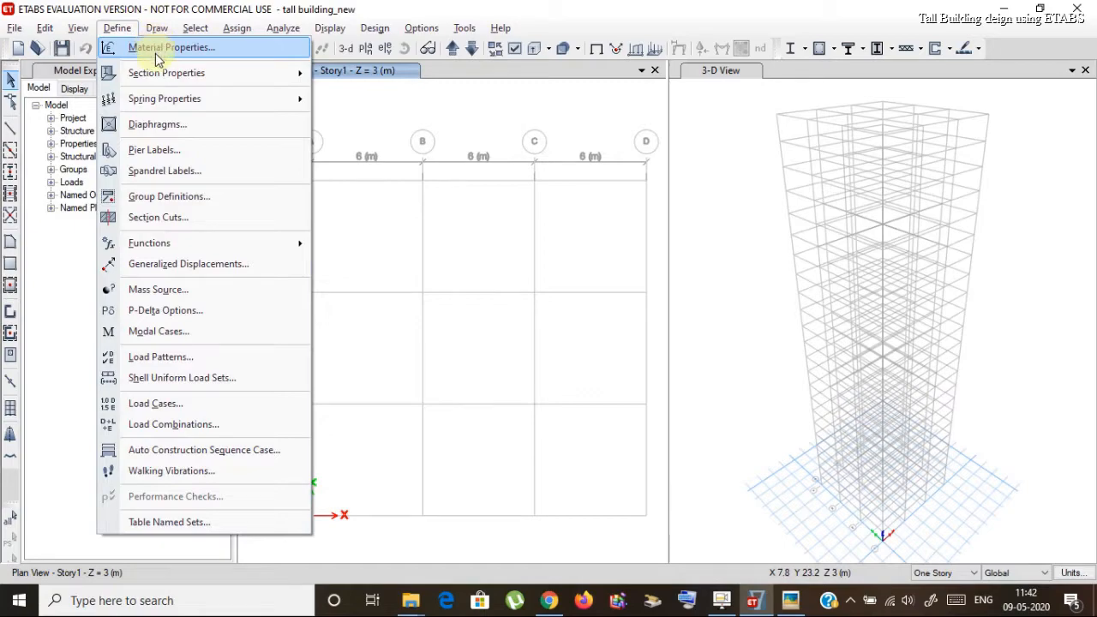
mouse_move(158, 77)
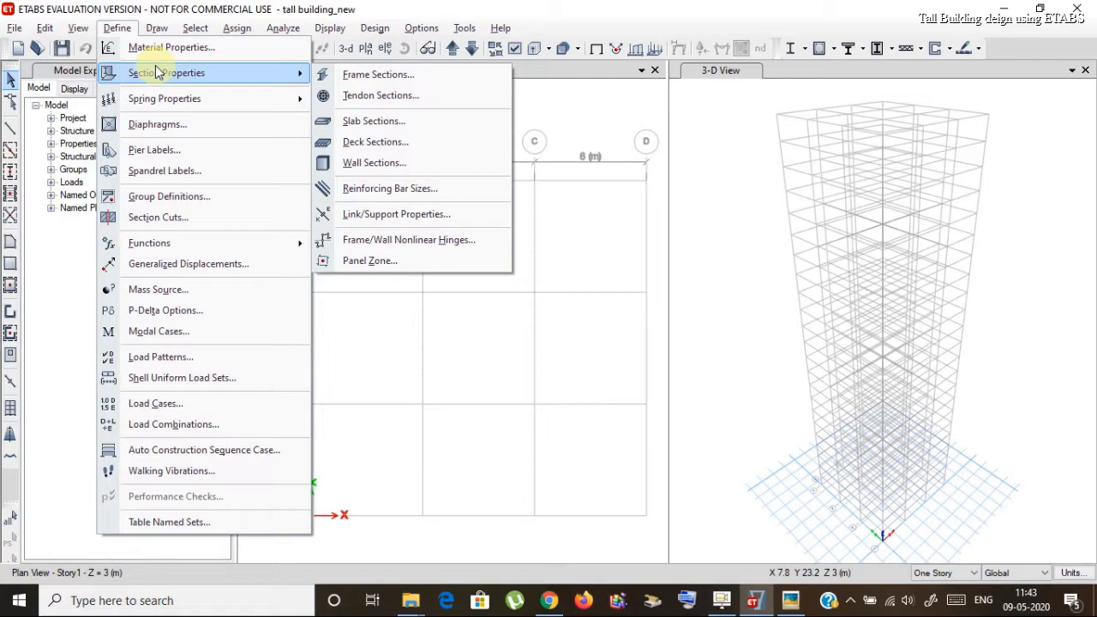
left_click(104, 30)
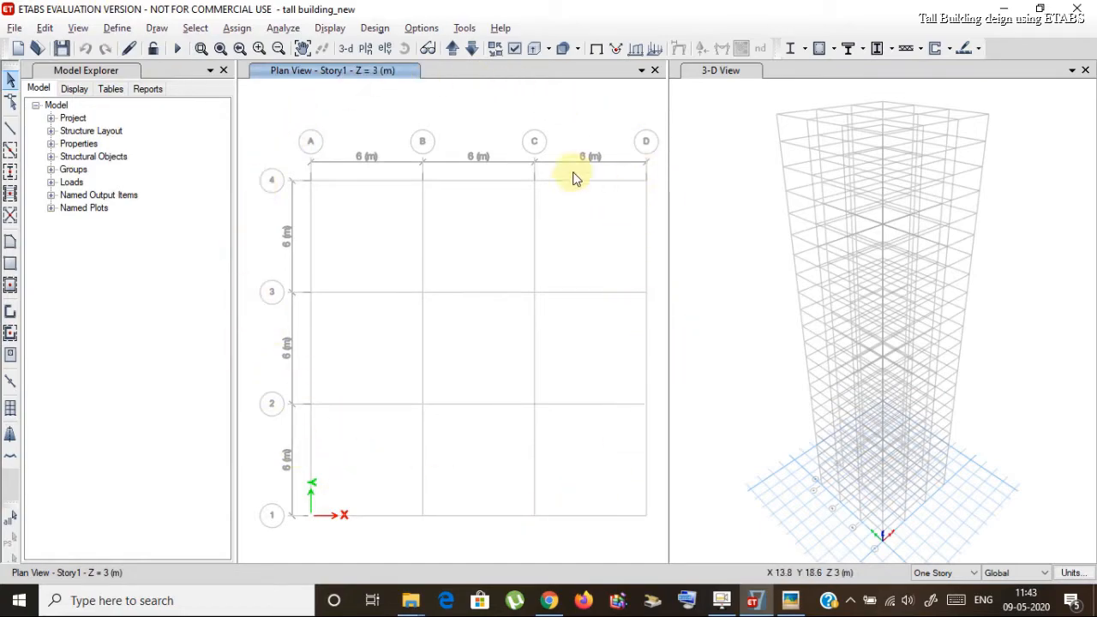
Step: Examine the storey plans and section data in the Picasa reference image, and return to ETABS
left_click(791, 600)
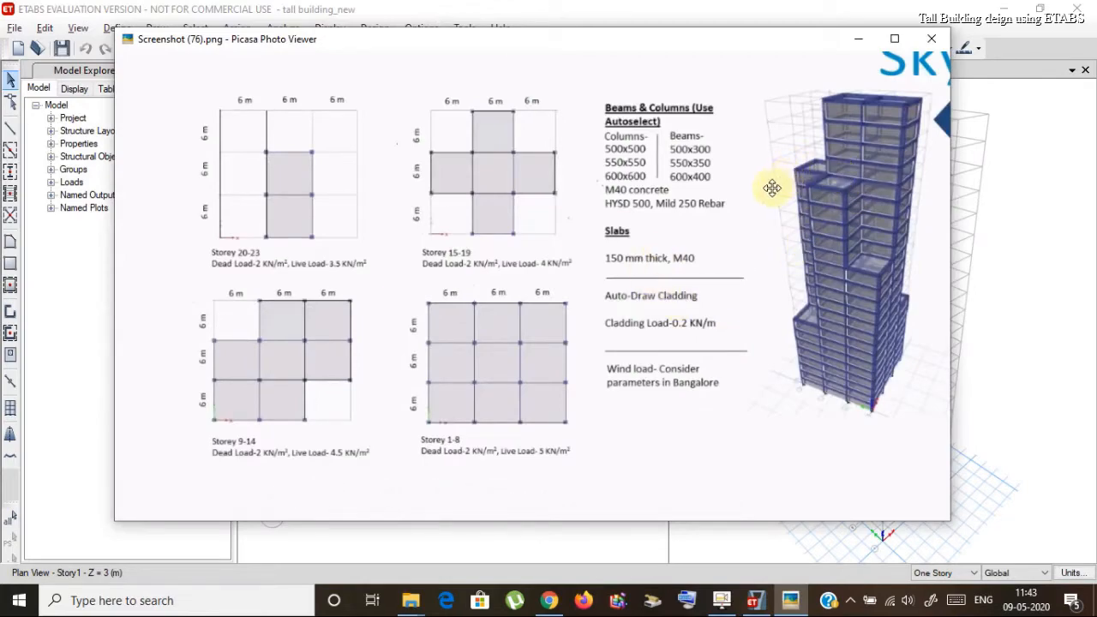
mouse_move(772, 188)
left_mouse_down()
mouse_move(759, 228)
mouse_move(769, 203)
left_mouse_up()
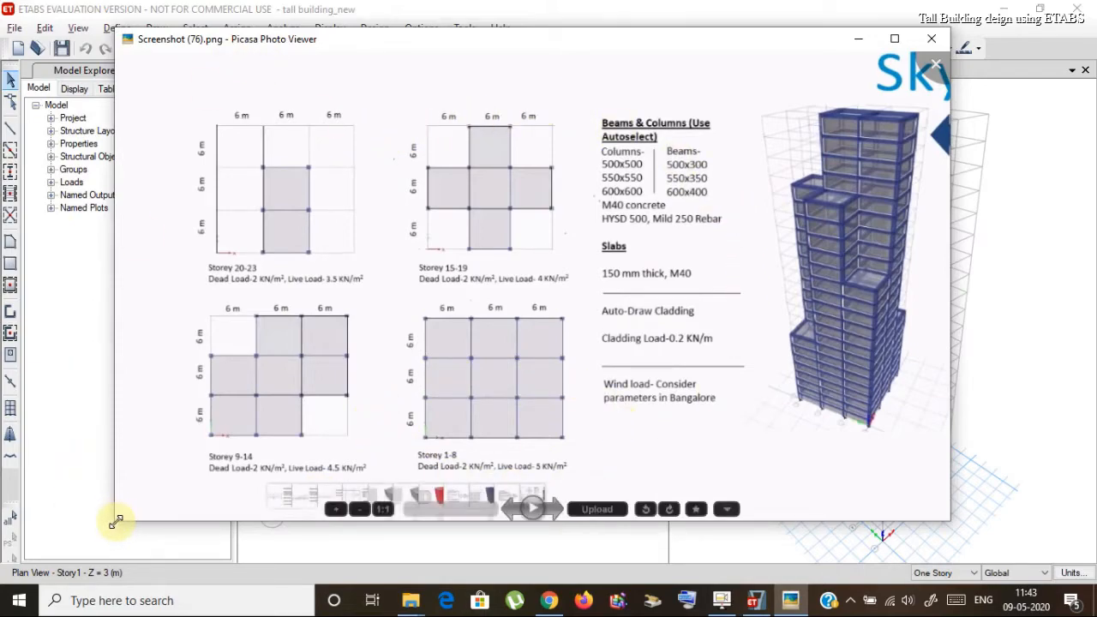
left_click_drag(116, 520, 79, 549)
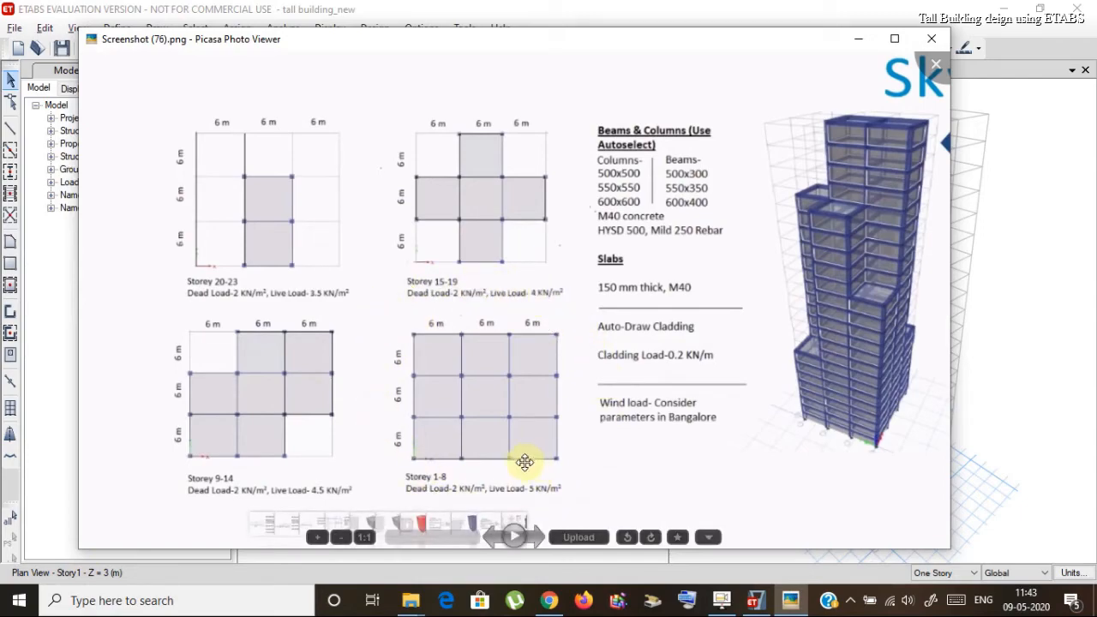
left_click(510, 8)
left_click(501, 27)
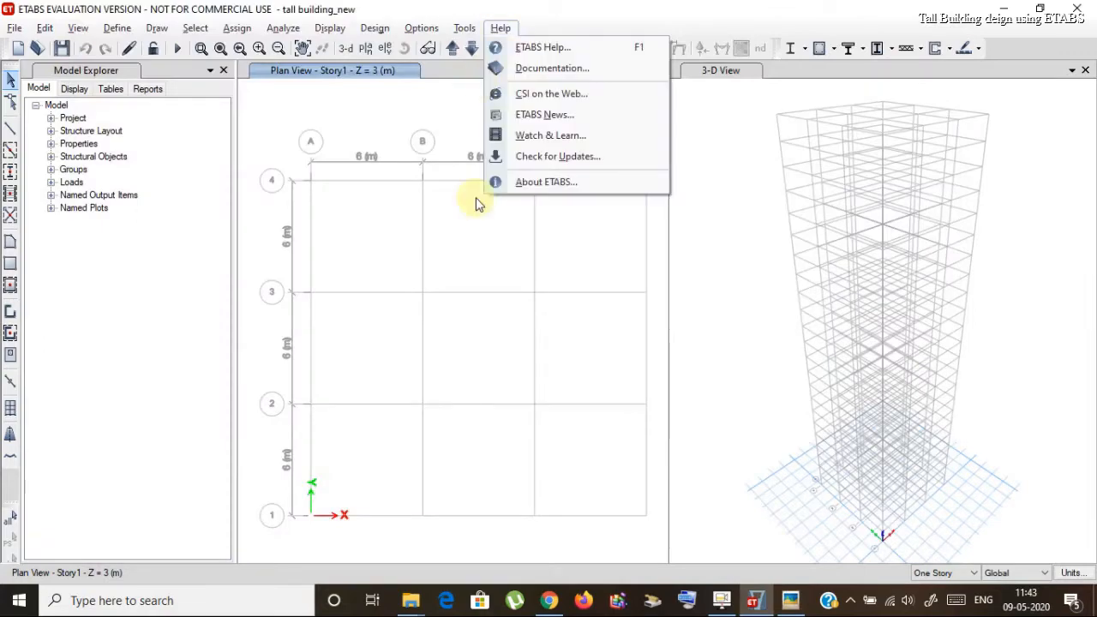
left_click(275, 140)
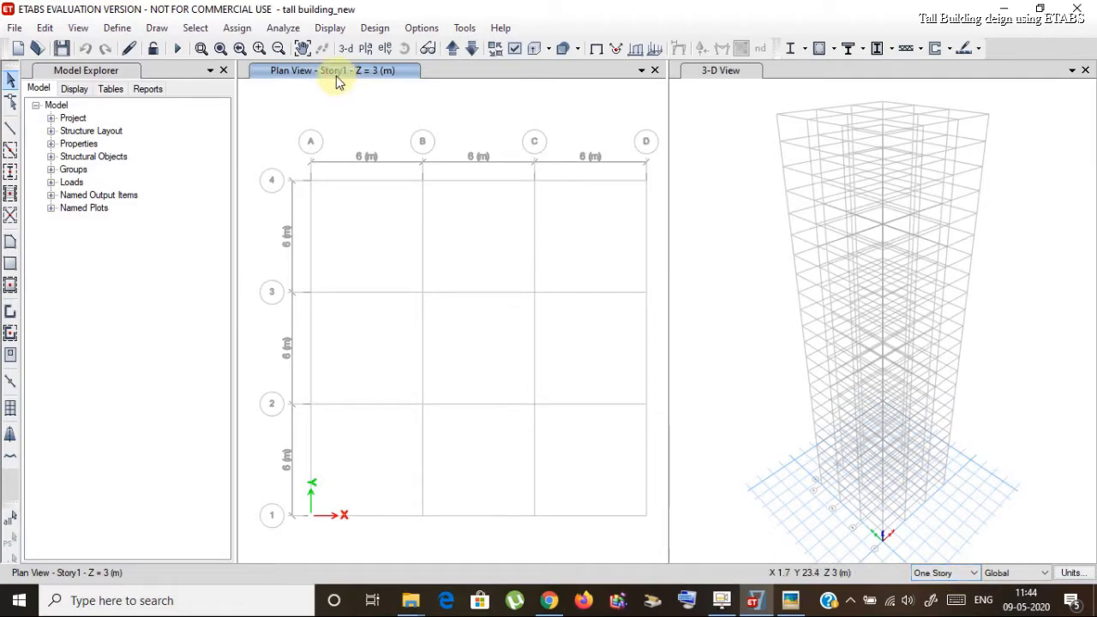
Step: Place Column autoselect columns at every intersection of grids A–D and 1–4, applied to similar stories
left_click(935, 575)
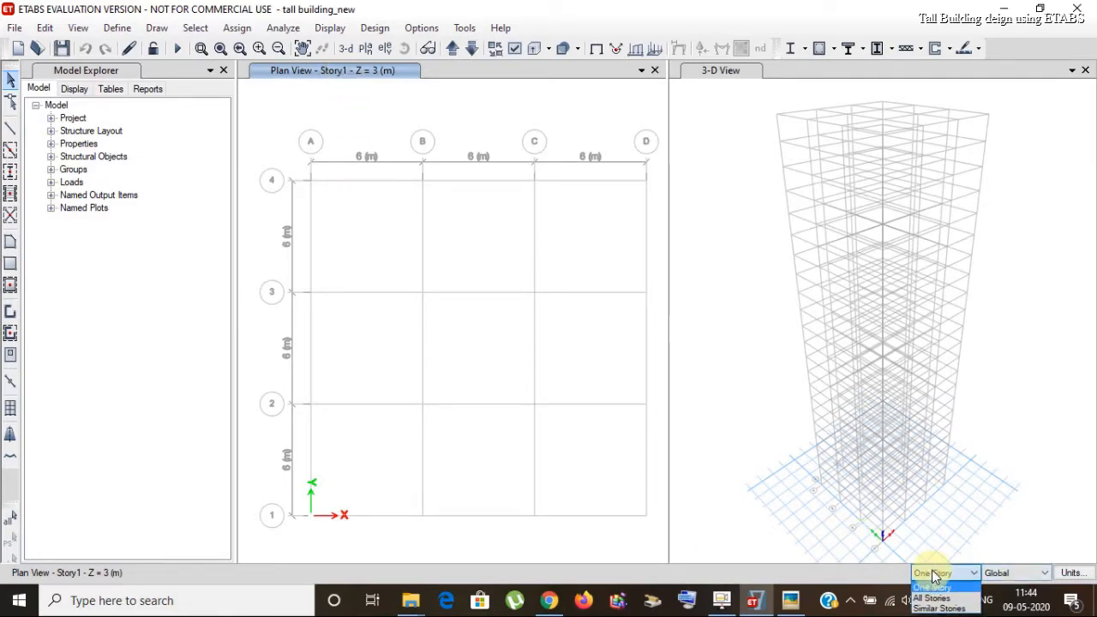
left_click(933, 609)
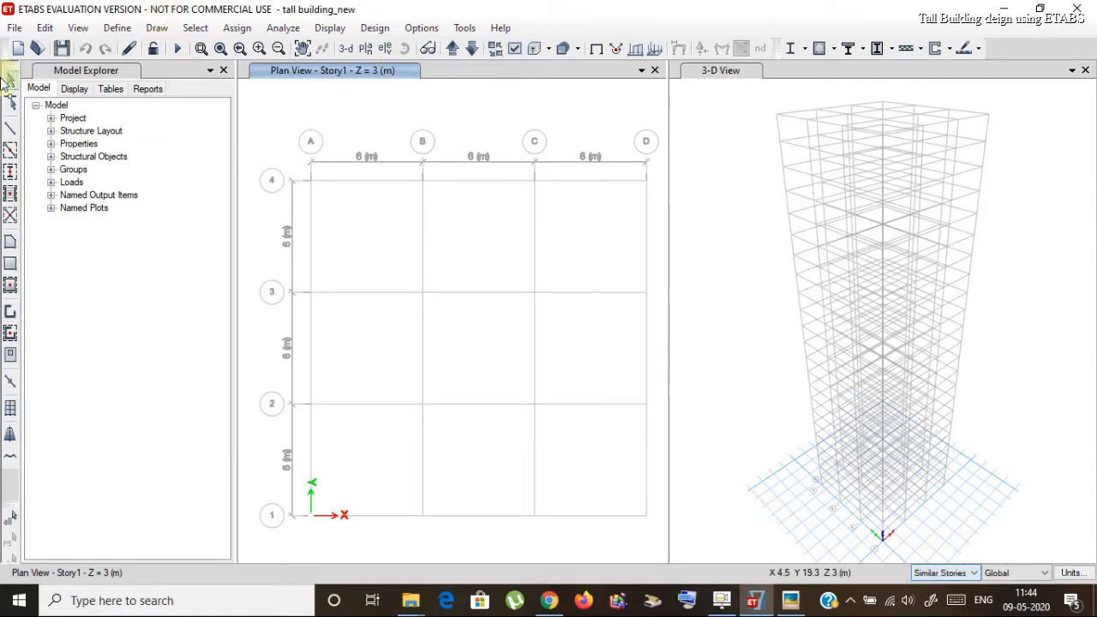
left_click(11, 174)
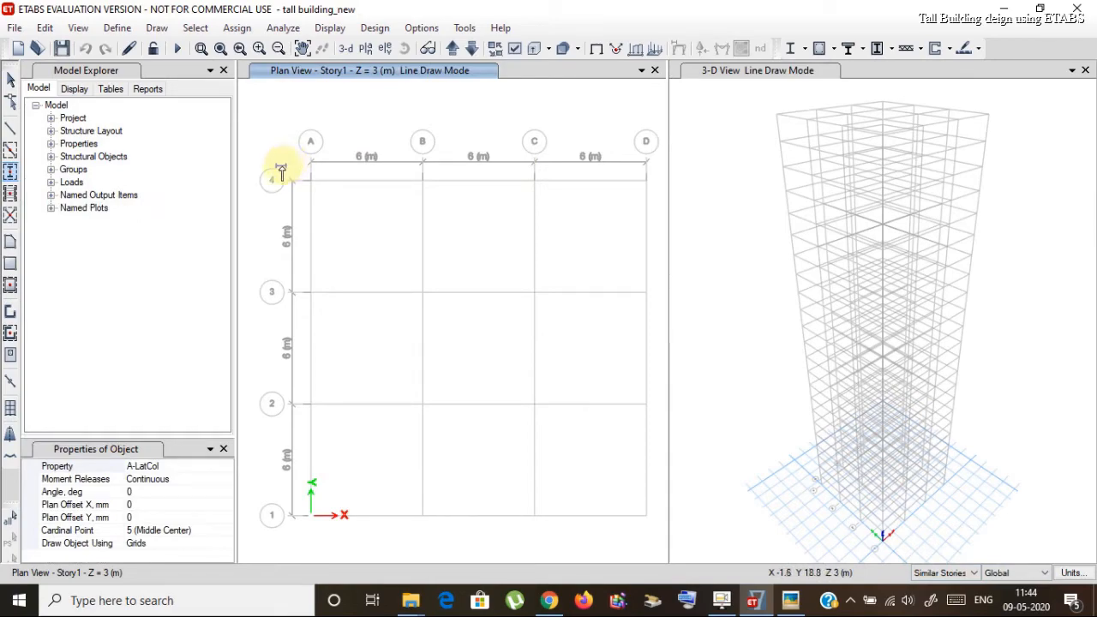
left_click(211, 466)
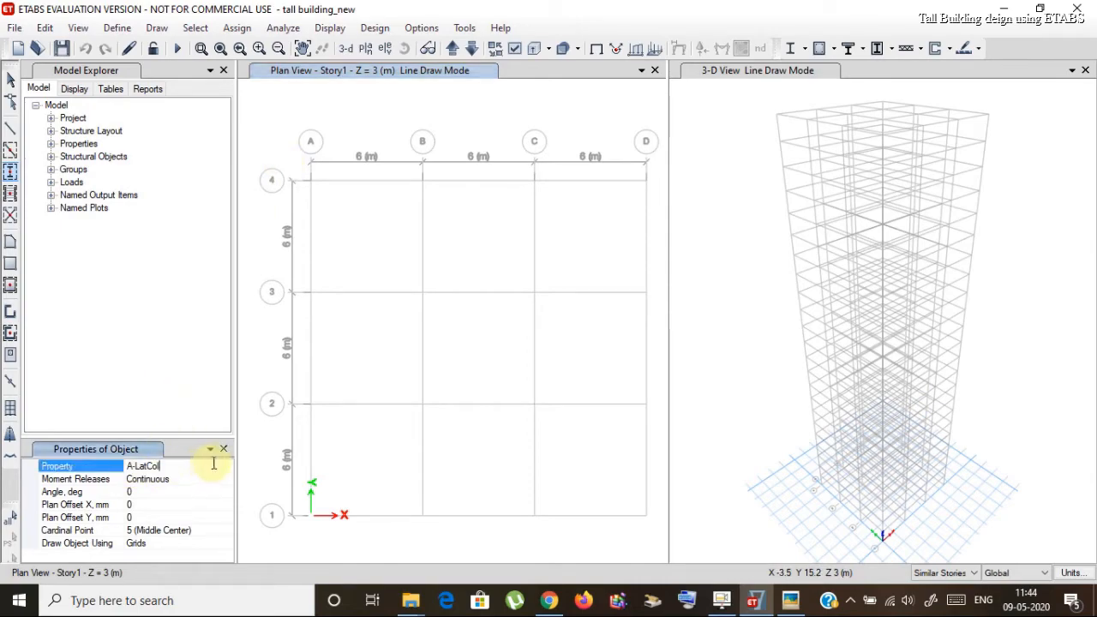
left_click(226, 466)
scroll(167, 519, "down", 4)
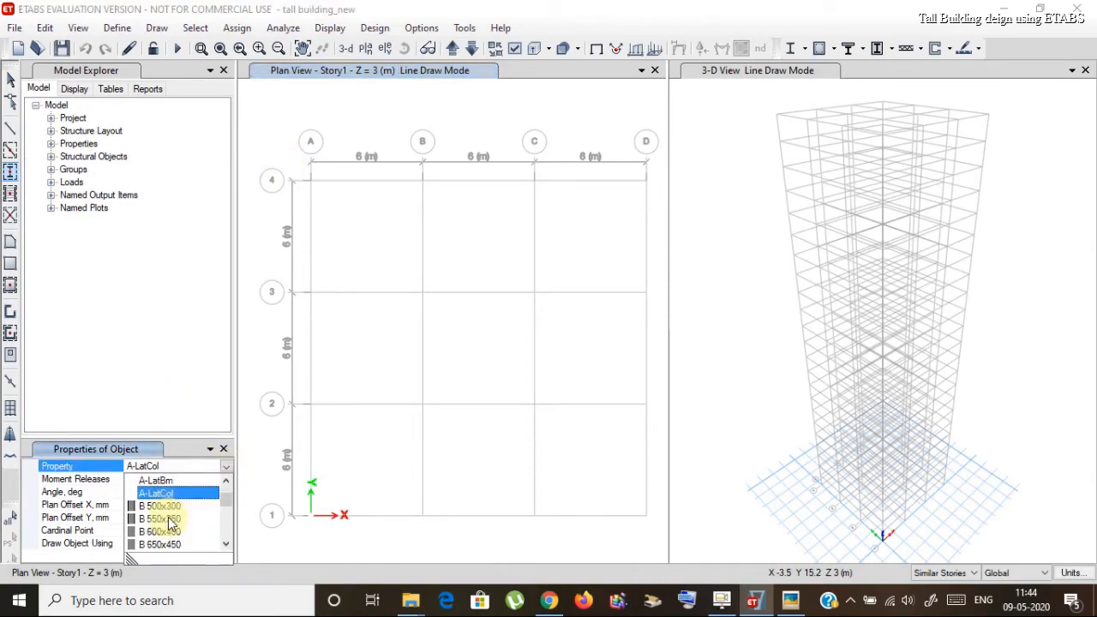
scroll(174, 524, "down", 1)
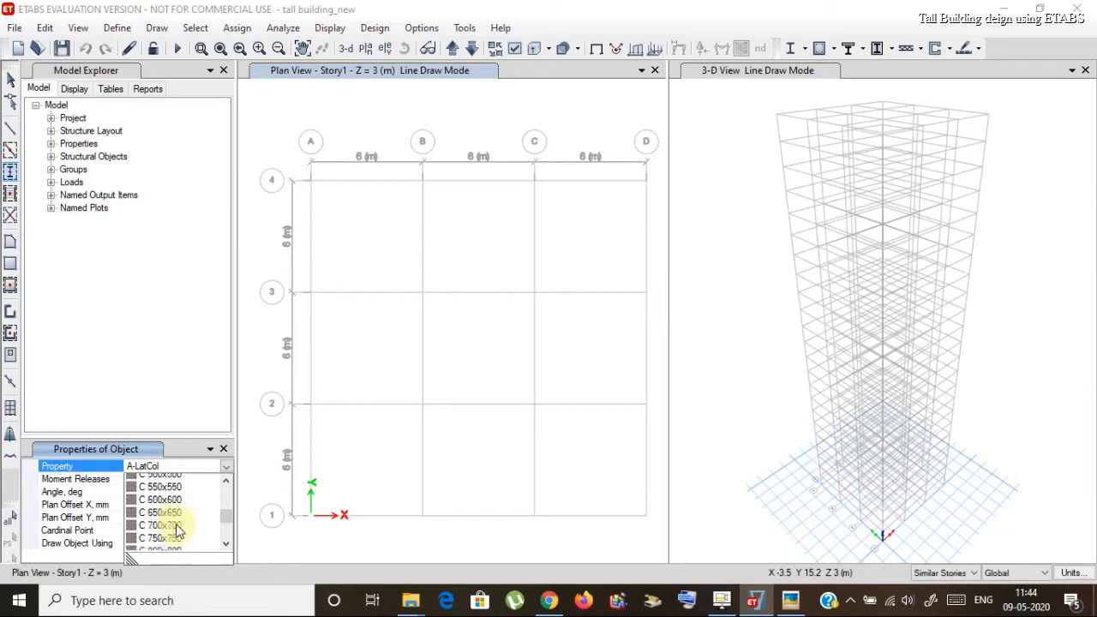
left_click(179, 548)
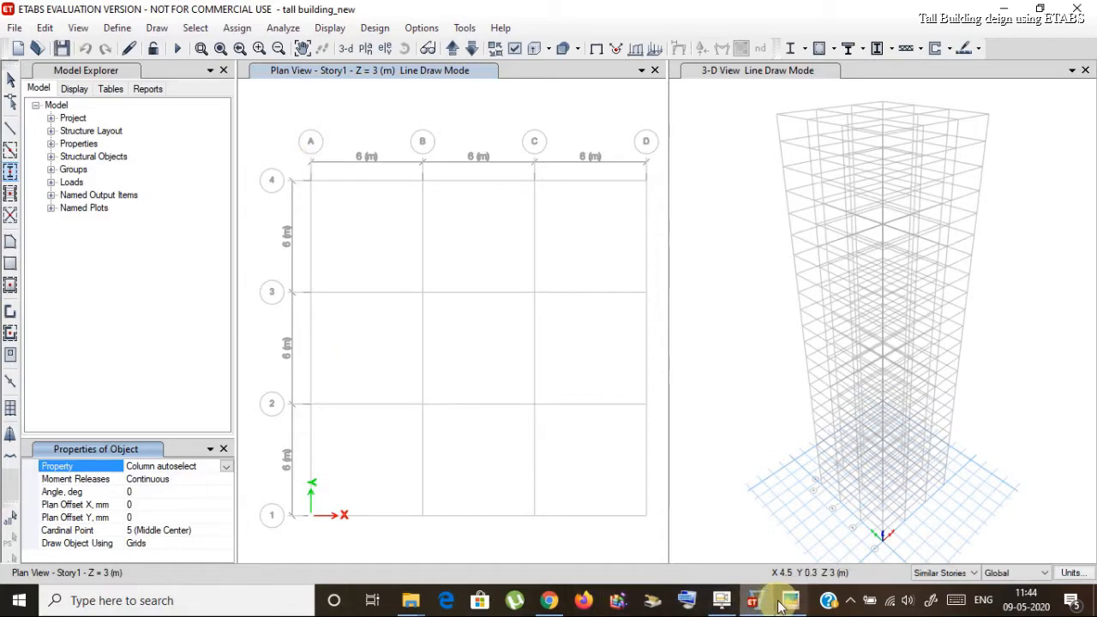
mouse_move(781, 607)
mouse_move(779, 553)
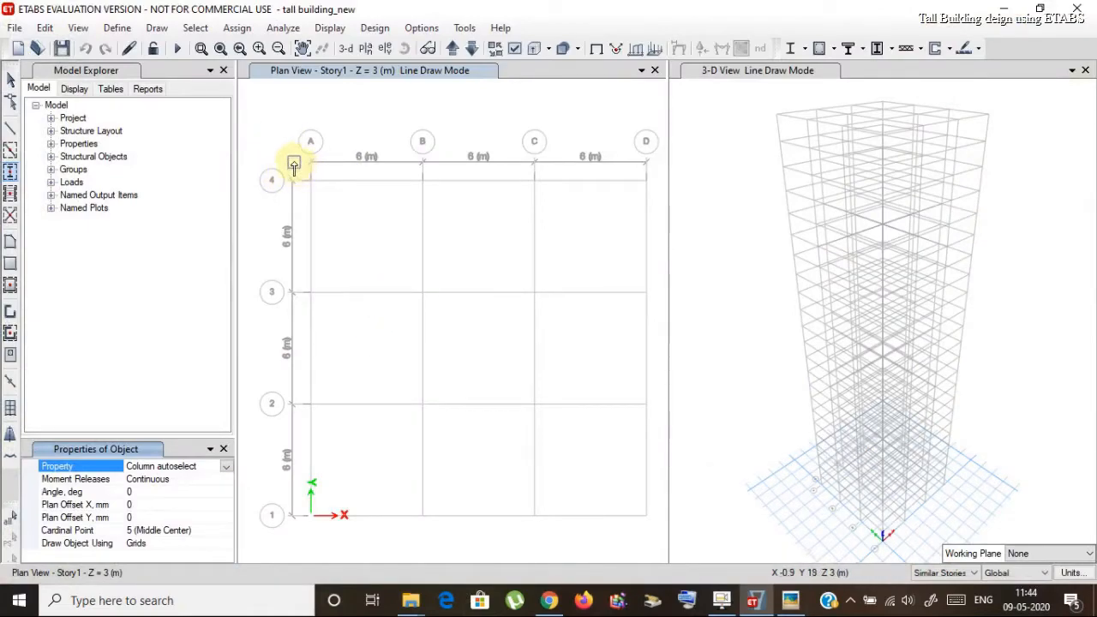
left_click_drag(294, 163, 656, 542)
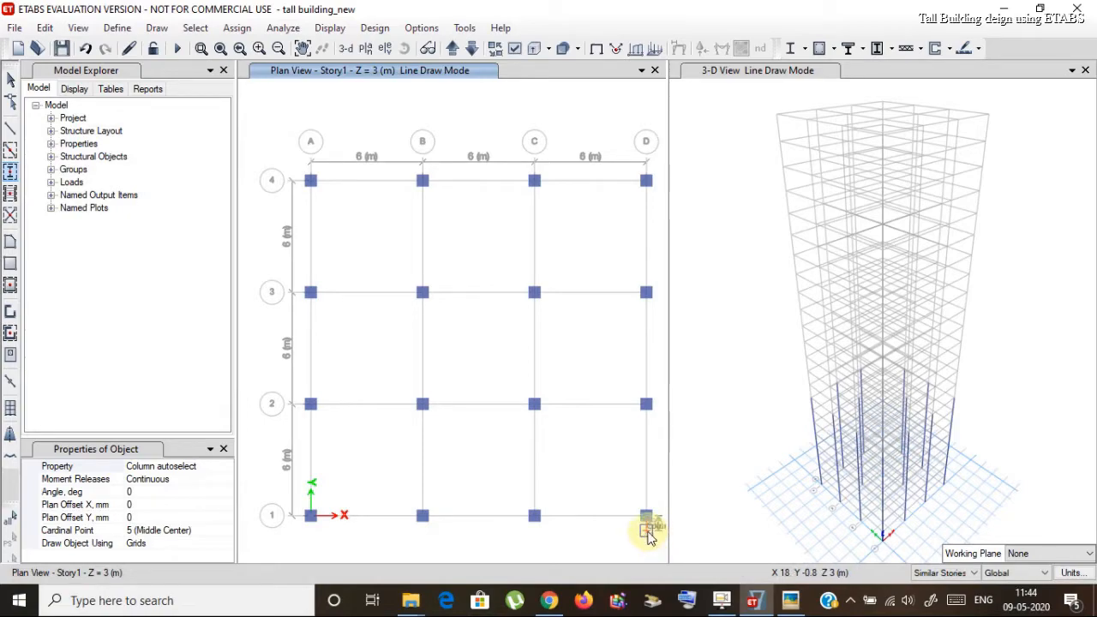
Step: Draw Beam autoselect beams along every segment of grids A–D and 1–4 on Story1, applied to similar stories
left_click(11, 151)
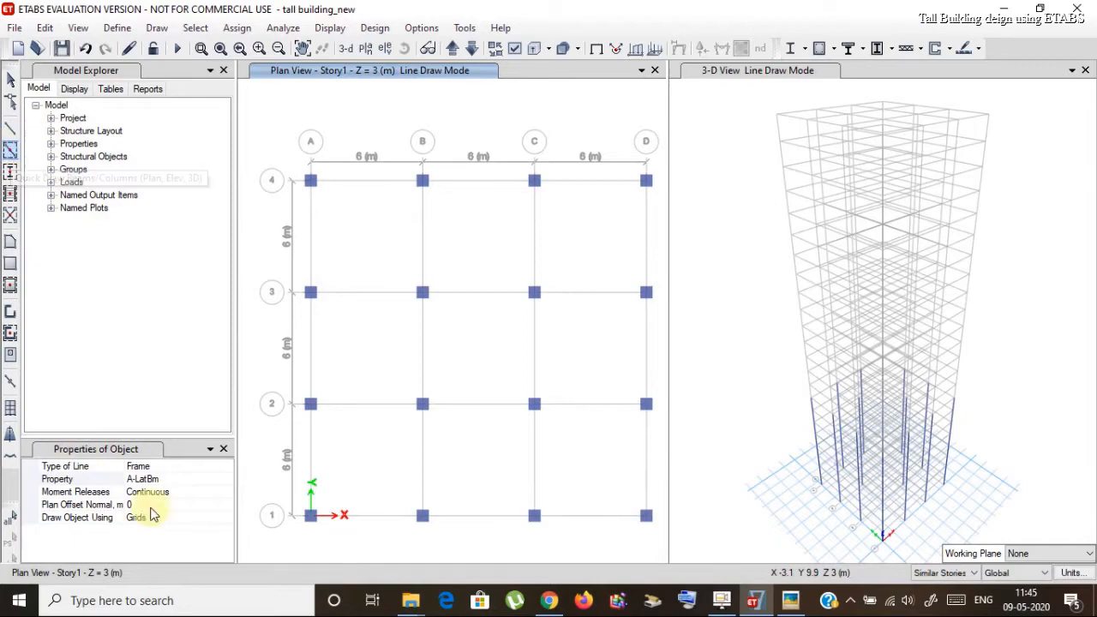
left_click(199, 481)
left_click(227, 484)
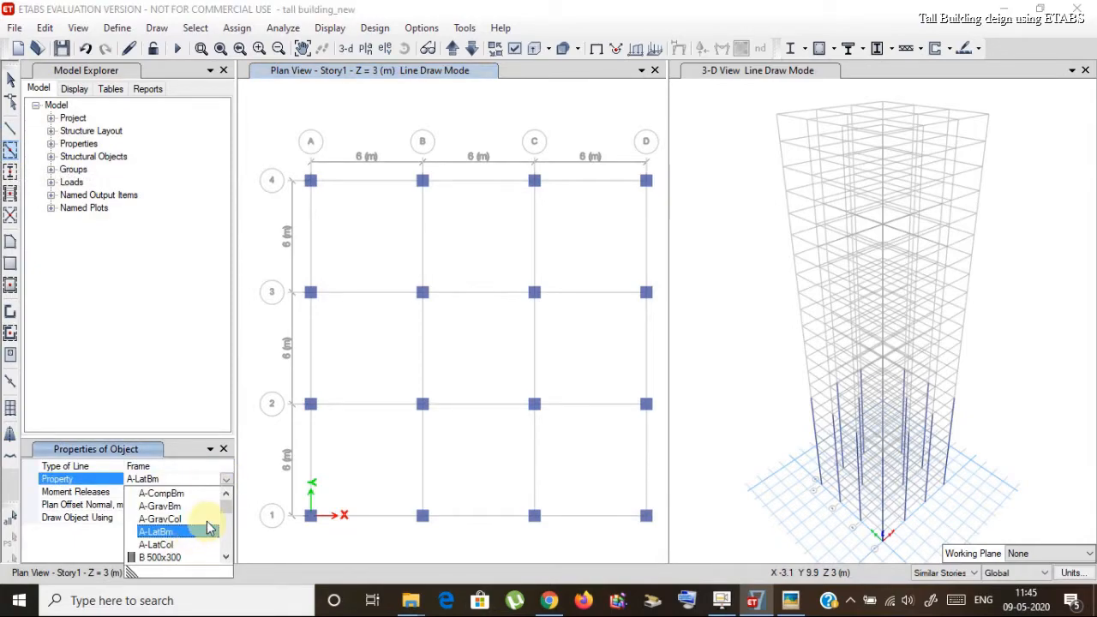
scroll(207, 523, "down", 1)
scroll(207, 525, "down", 1)
left_click(207, 523)
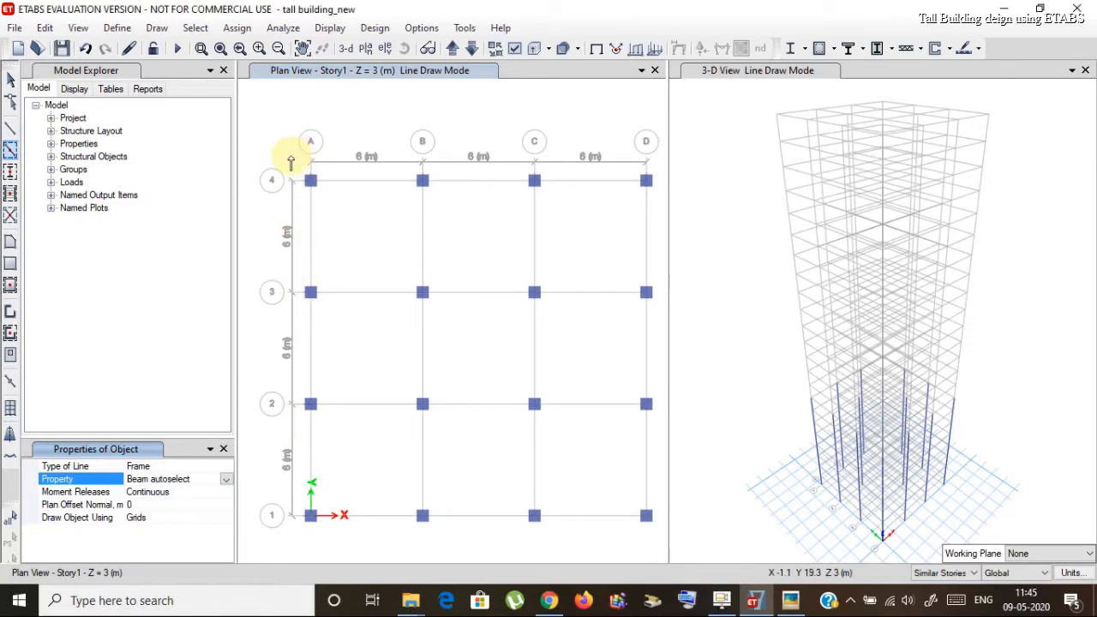
mouse_move(290, 157)
left_mouse_down()
mouse_move(533, 525)
mouse_move(659, 546)
left_mouse_up()
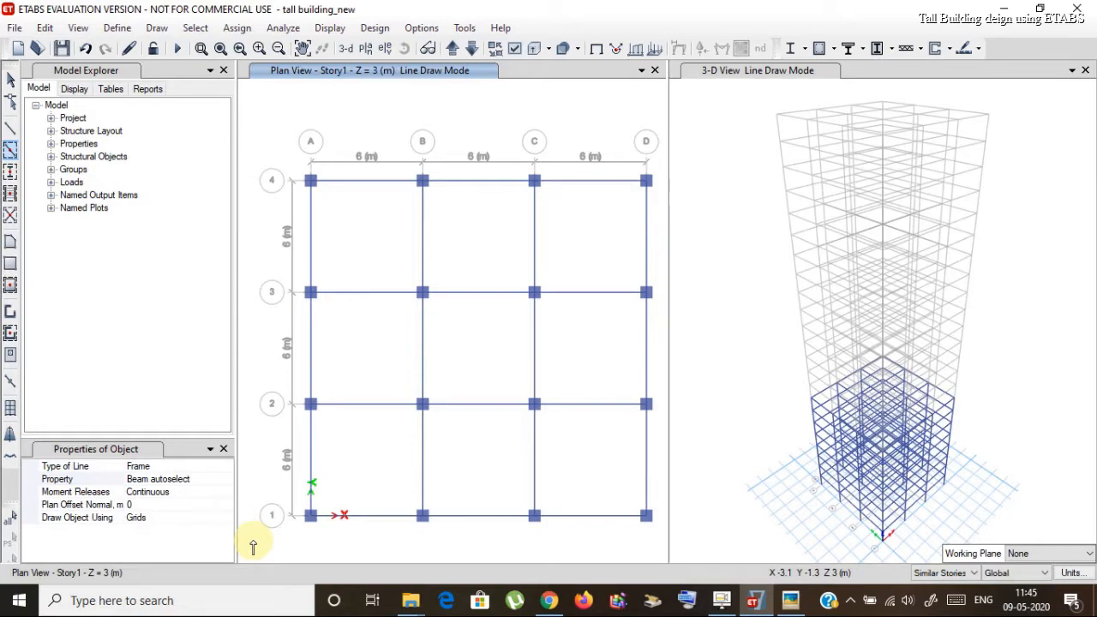
key("Escape")
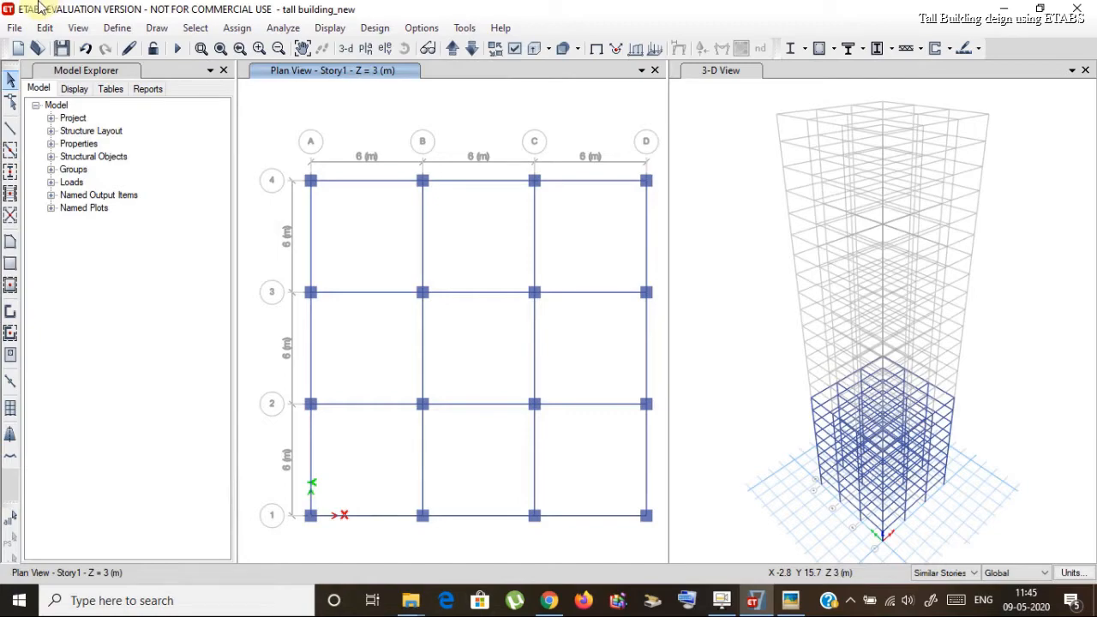
Step: Define a new slab property named Slab 150 with M40 material and 150 mm thickness
left_click(117, 28)
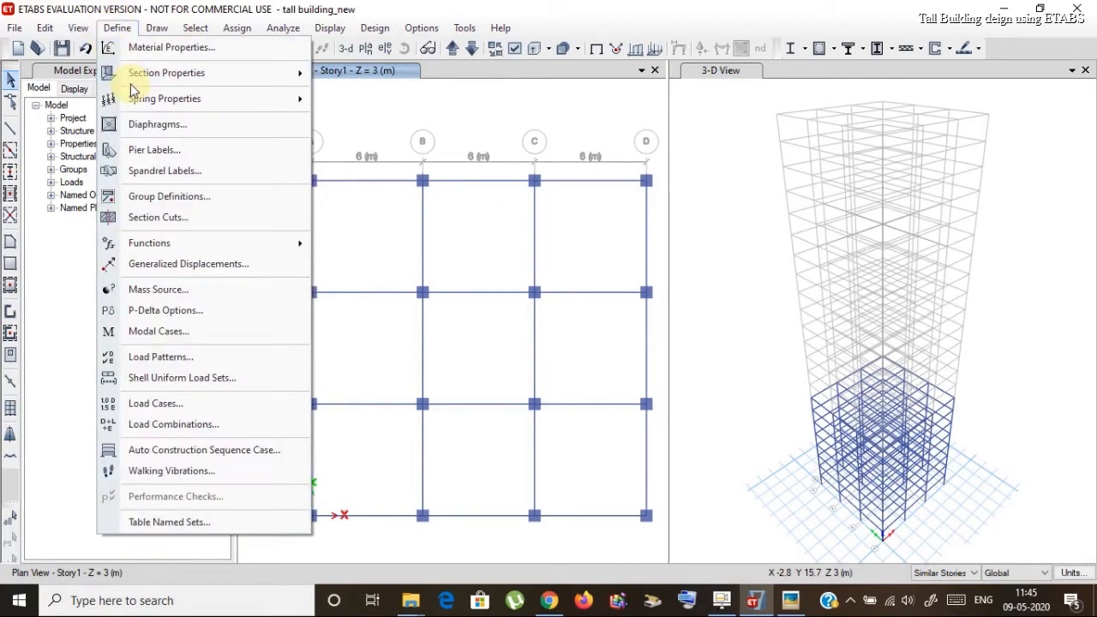
mouse_move(146, 76)
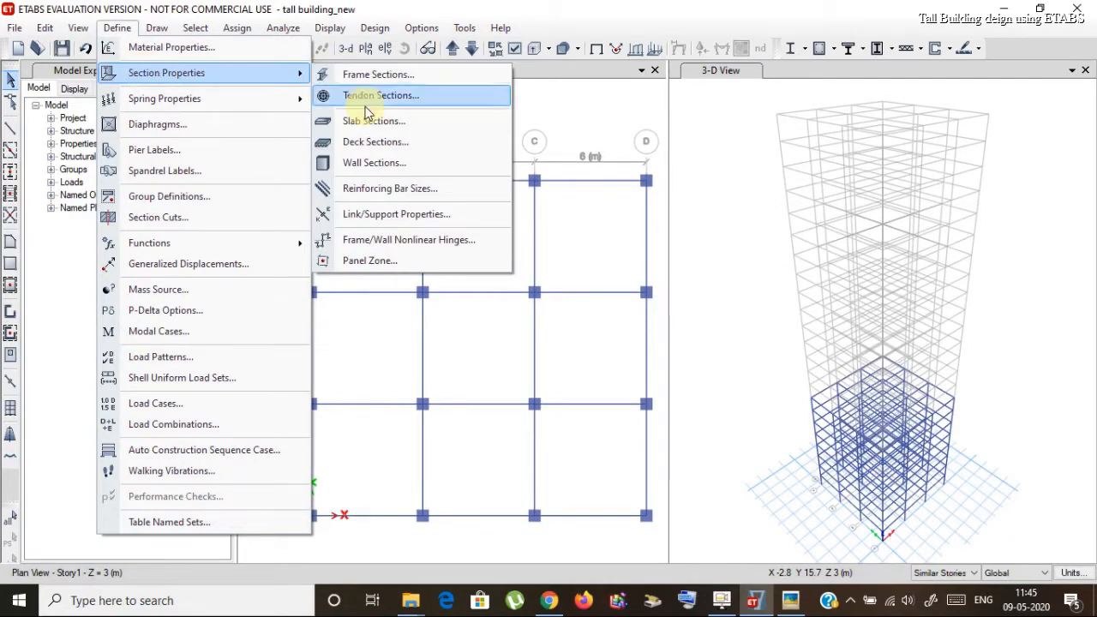
left_click(371, 124)
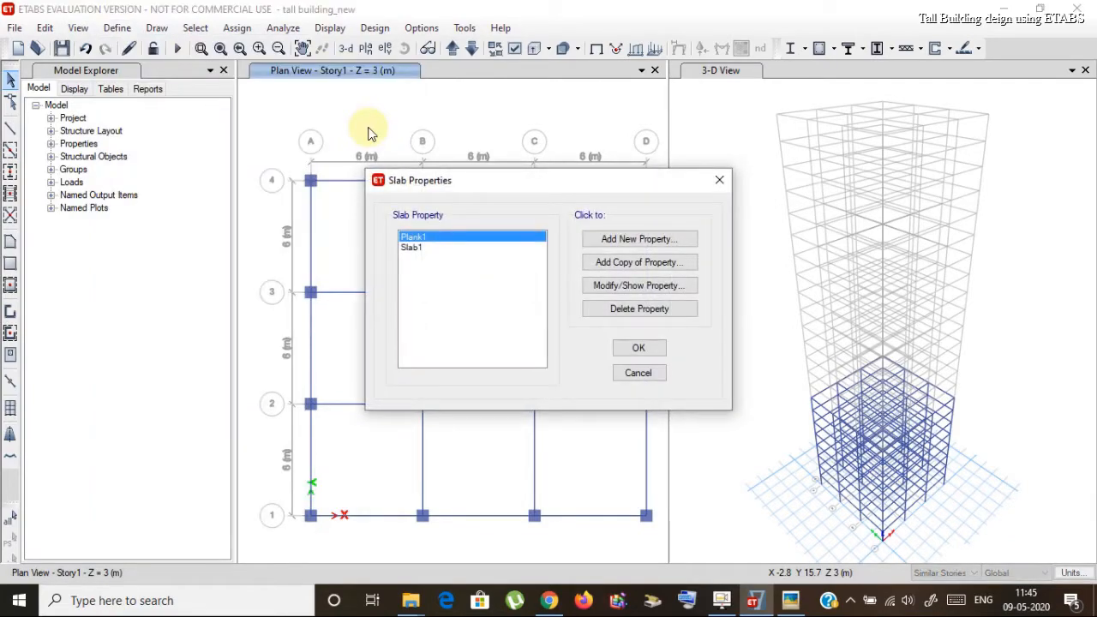
left_click(639, 239)
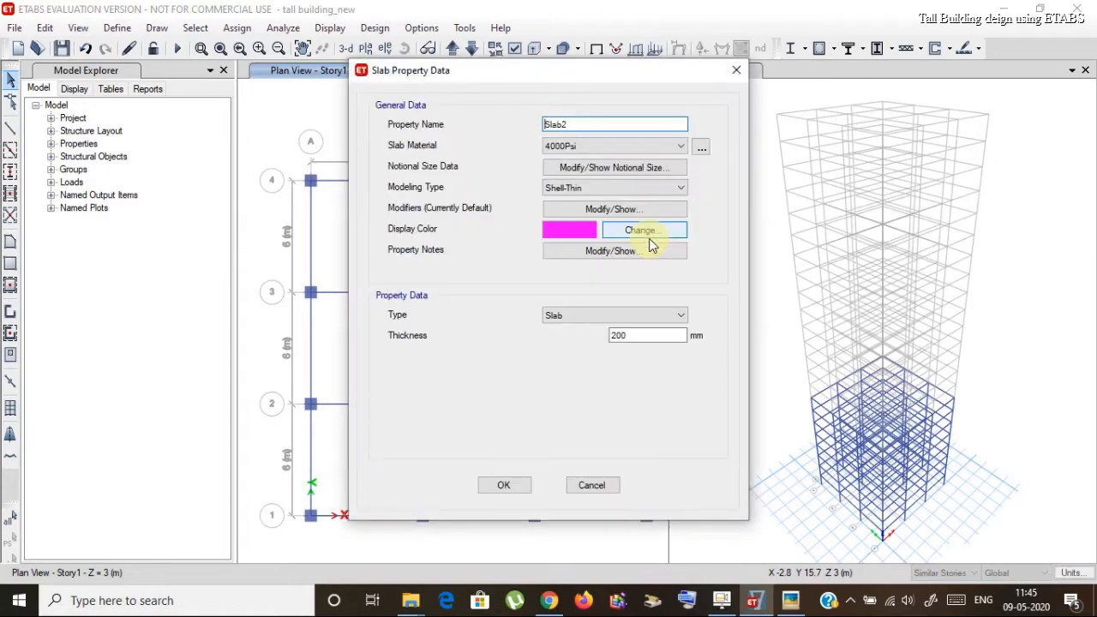
left_click(566, 125)
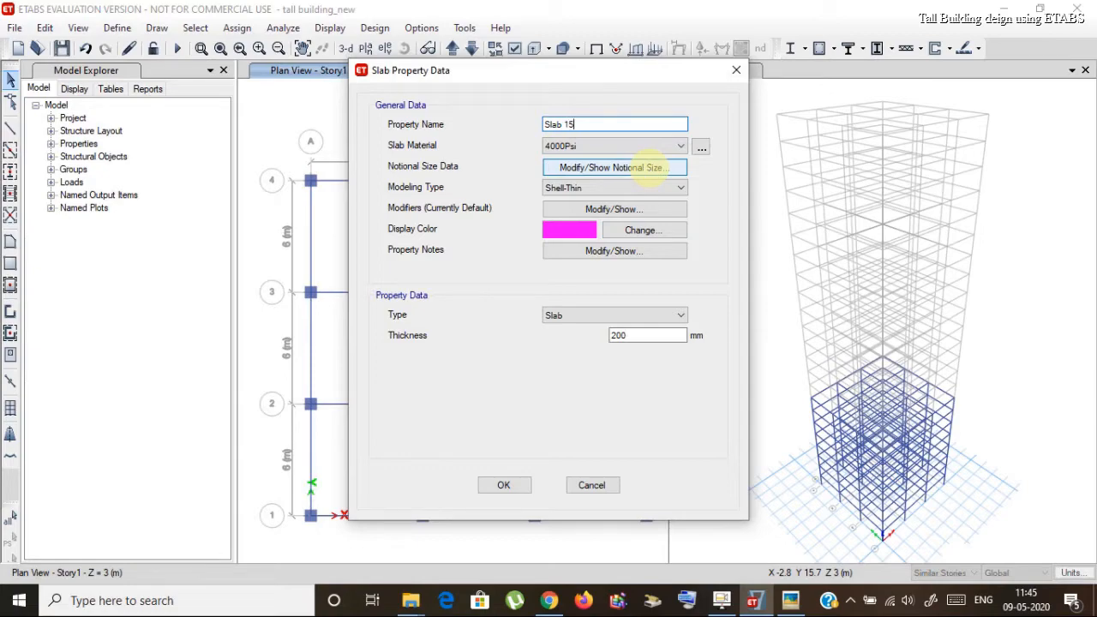
left_click(652, 145)
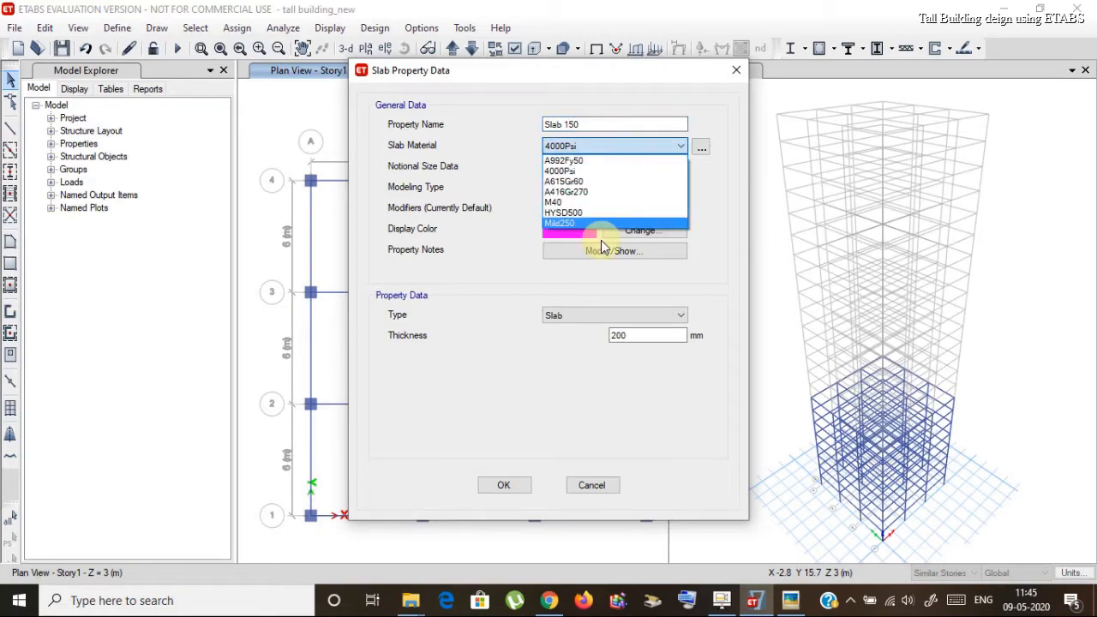
left_click(604, 211)
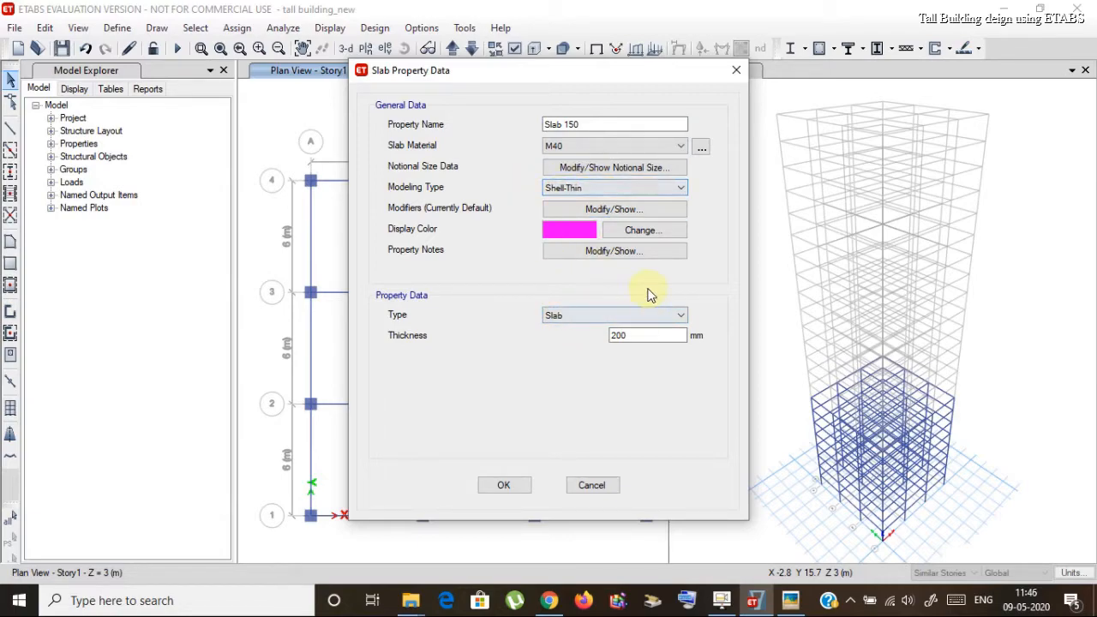
left_click_drag(643, 336, 599, 339)
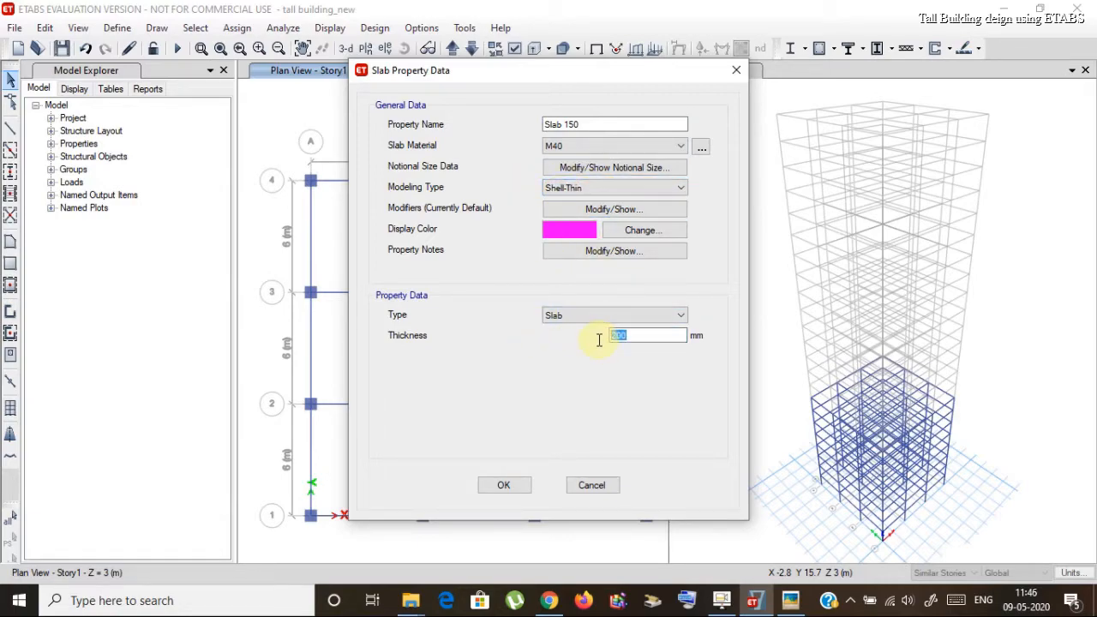
type("150")
left_click(519, 489)
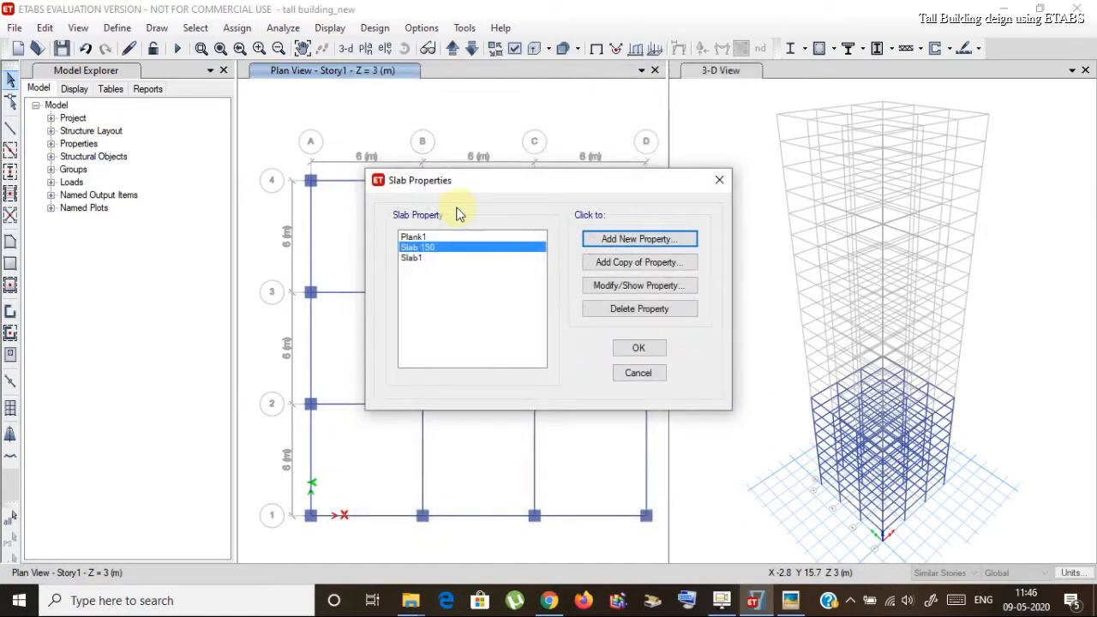
left_click(639, 348)
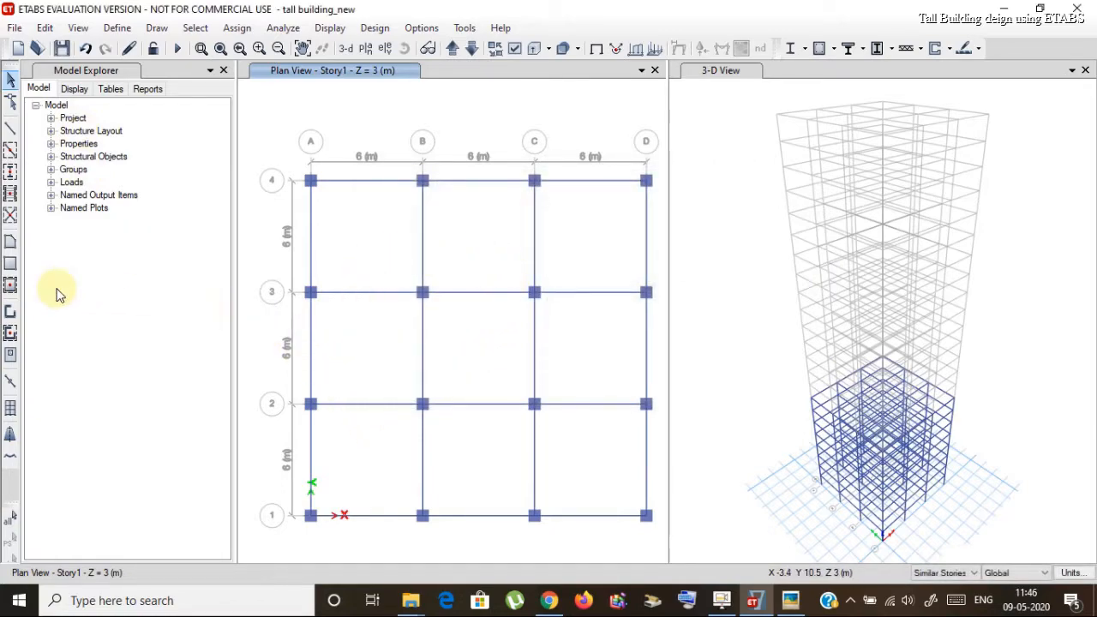
Step: Draw Slab 150 floors in all nine bays between grids A–D and 1–4, applied to similar stories
left_click(9, 289)
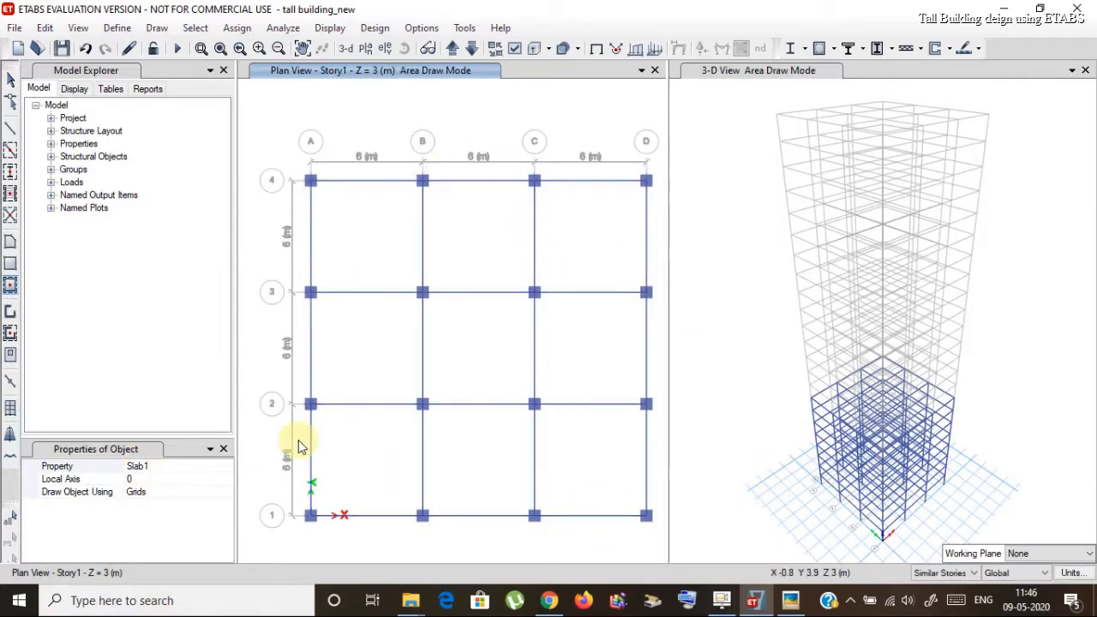
left_click(214, 468)
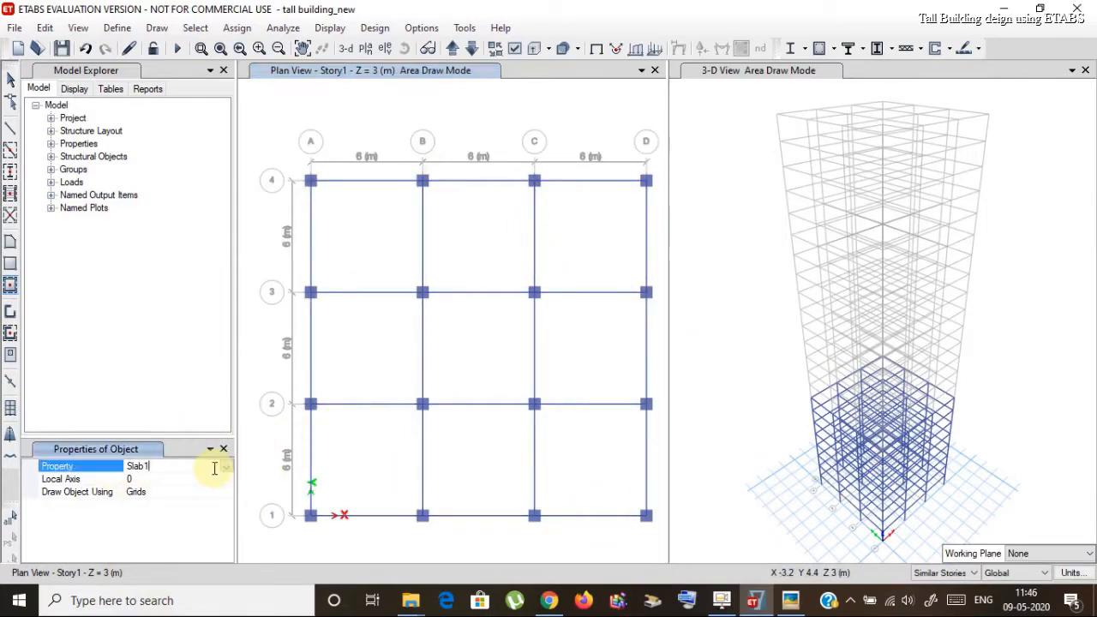
left_click(225, 466)
left_click(186, 519)
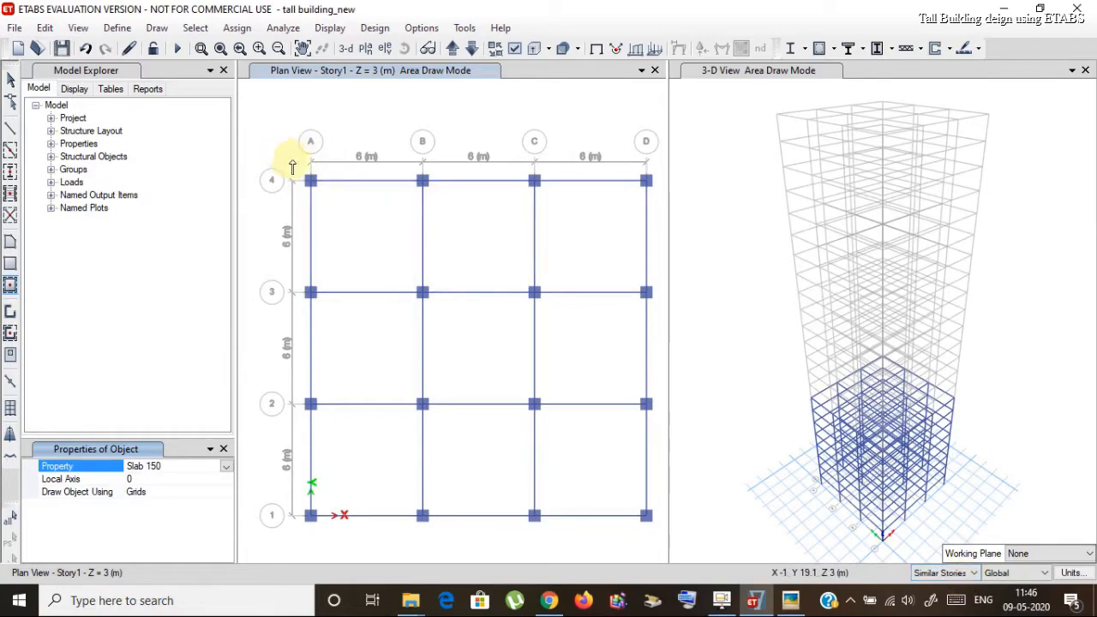
mouse_move(292, 161)
left_mouse_down()
mouse_move(440, 439)
mouse_move(660, 555)
left_mouse_up()
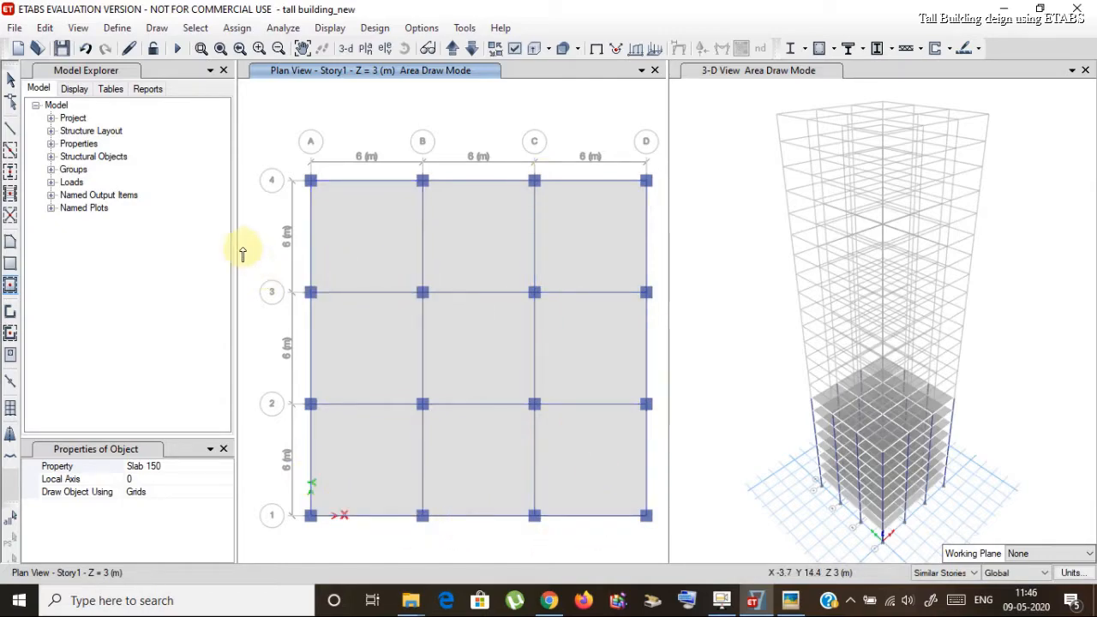
key("Escape")
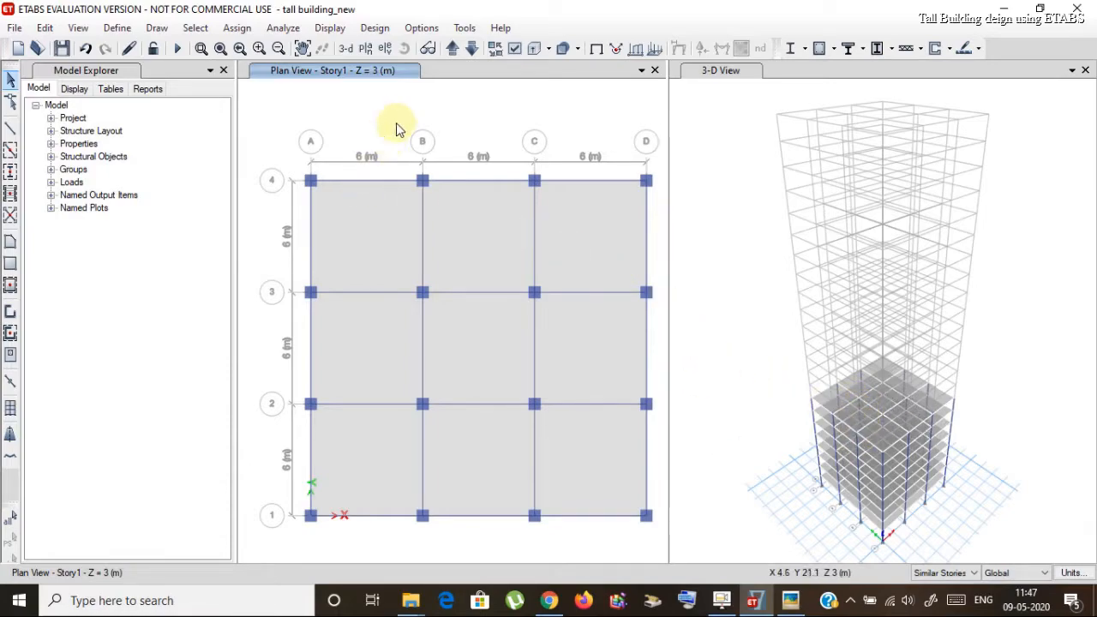
Step: Bring the plan view up to Story10, check the Storey 9-14 layout in the Picasa reference image, and return to ETABS
left_click(453, 51)
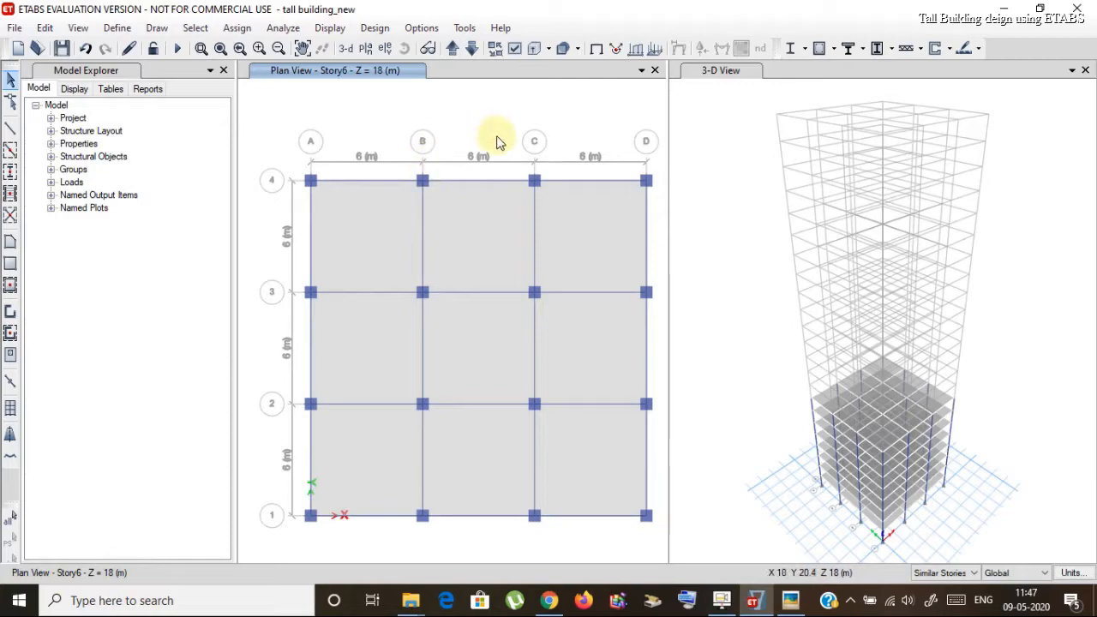
left_click(453, 51)
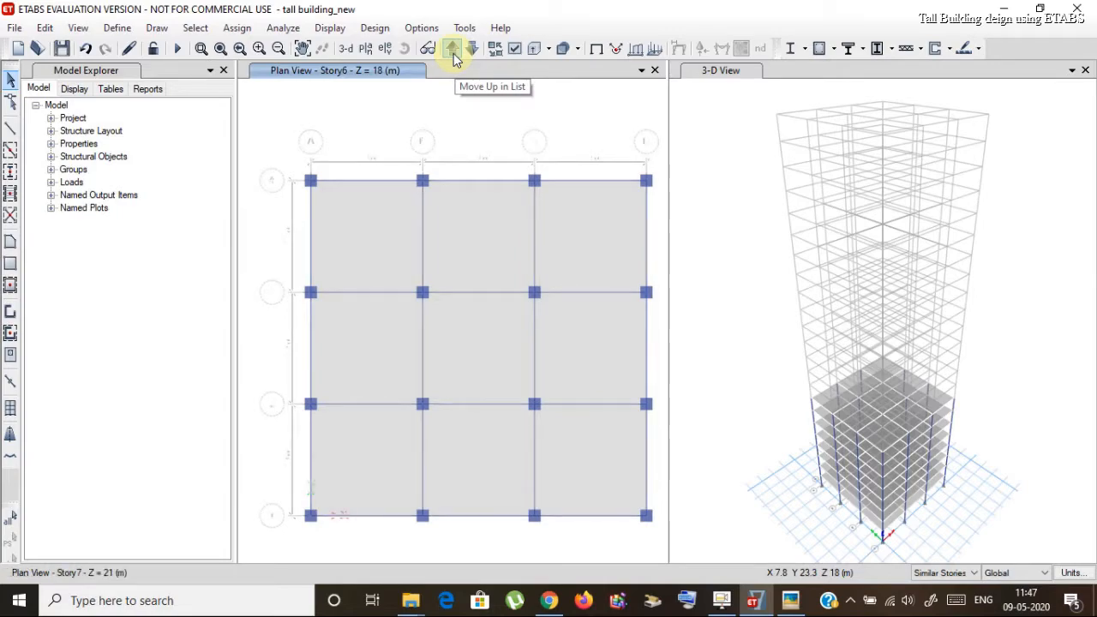
left_click(454, 53)
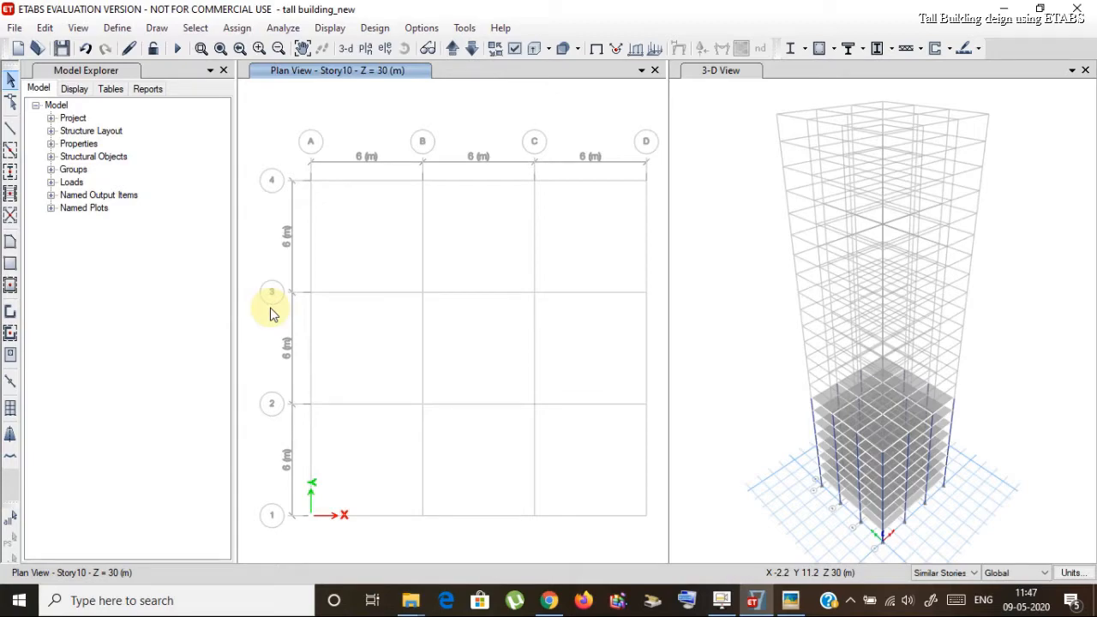
left_click(796, 603)
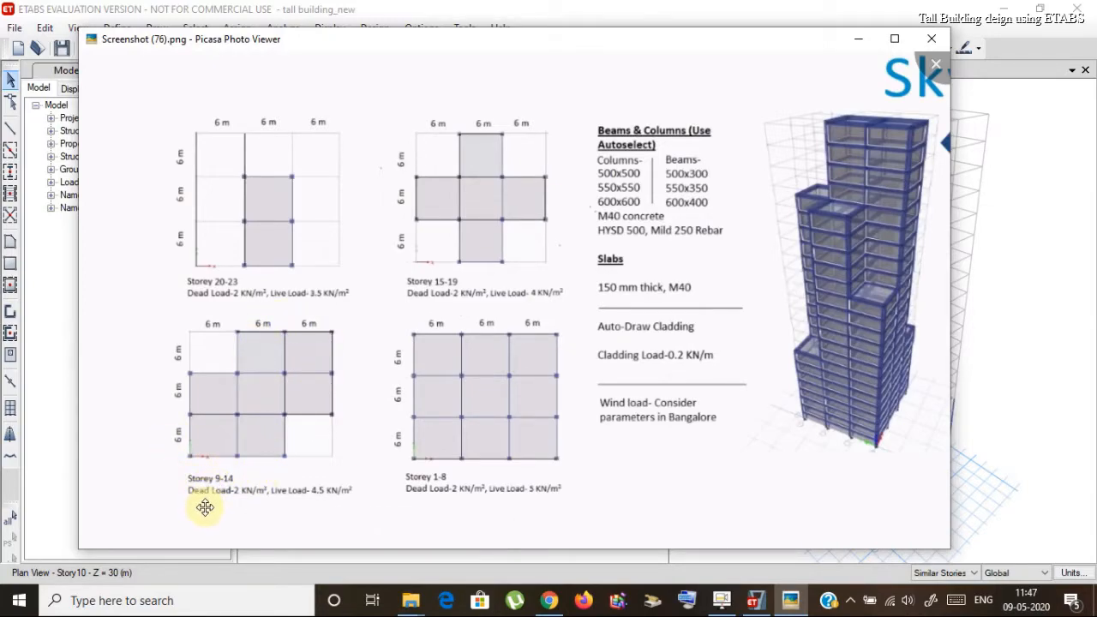
left_click(575, 7)
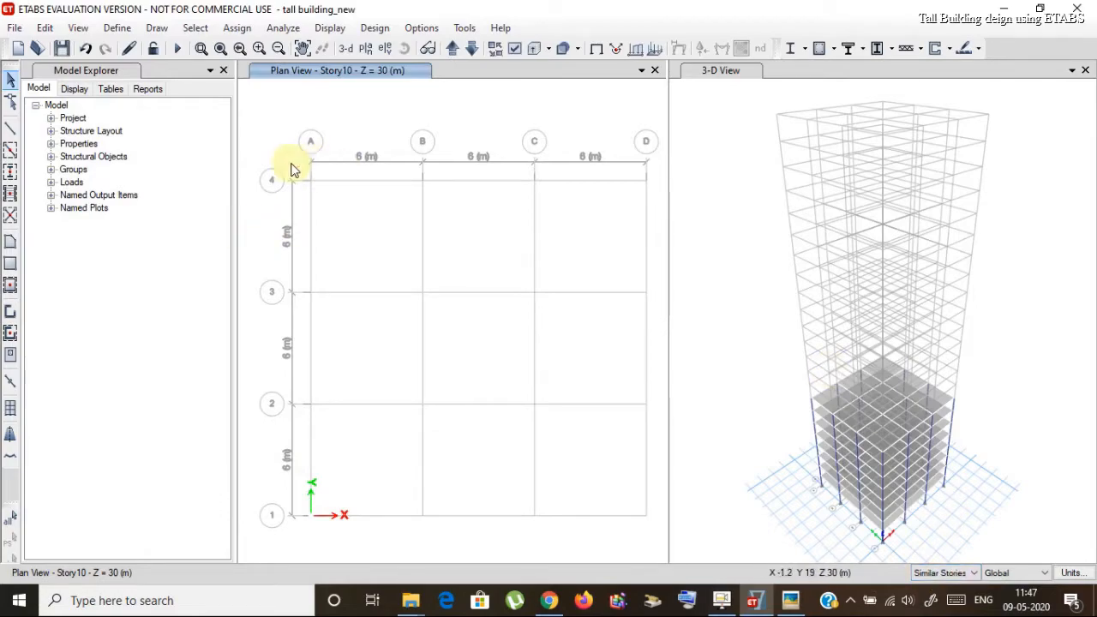
Step: Place Column autoselect columns on Story10 at every grid intersection except A4 and D1, applied to similar stories
left_click(10, 174)
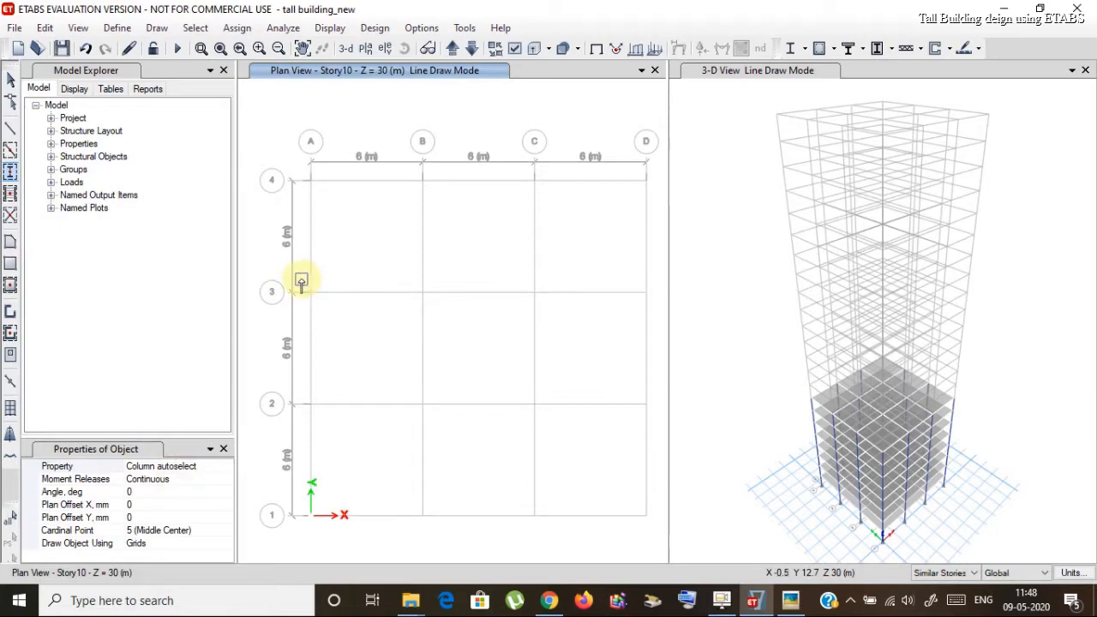
left_click_drag(300, 283, 571, 558)
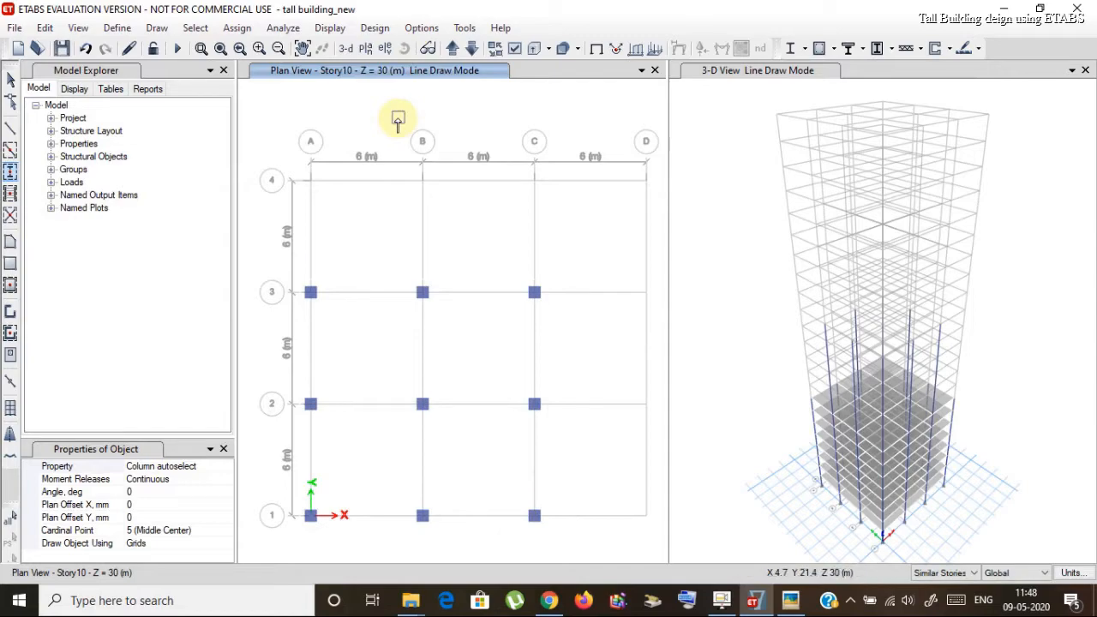
left_click_drag(398, 120, 673, 429)
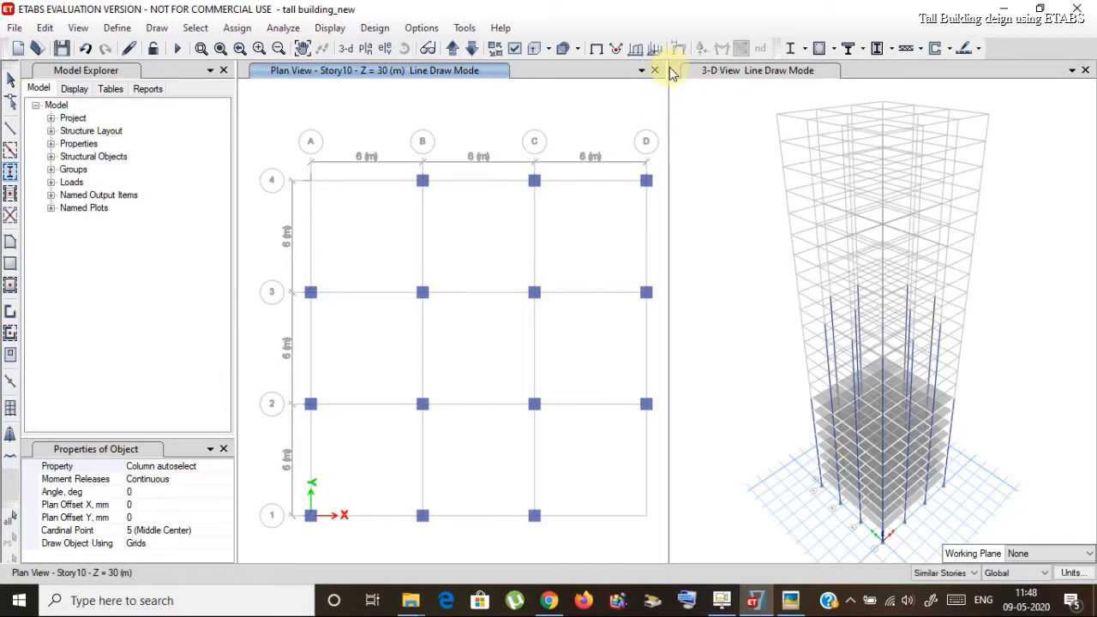
Step: Widen the plan view and draw Beam autoselect beams on Story10 within grids B–D/2–4 and A–C/1–3, applied to similar stories
left_click_drag(668, 68, 681, 67)
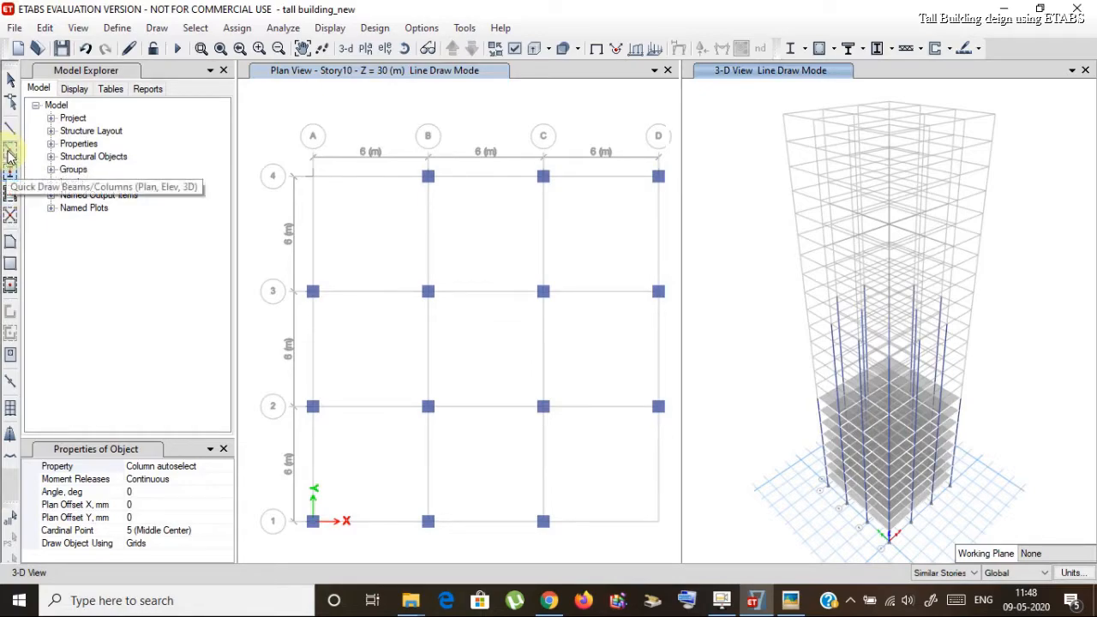
left_click(10, 154)
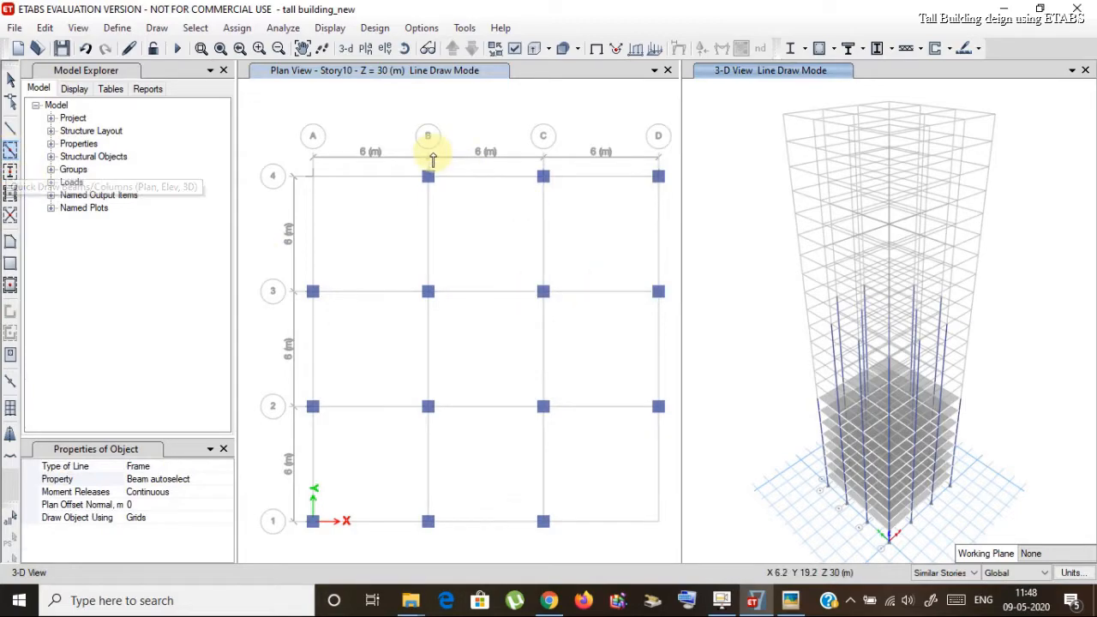
mouse_move(409, 131)
left_mouse_down()
mouse_move(443, 201)
mouse_move(608, 383)
mouse_move(681, 421)
mouse_move(666, 419)
left_mouse_up()
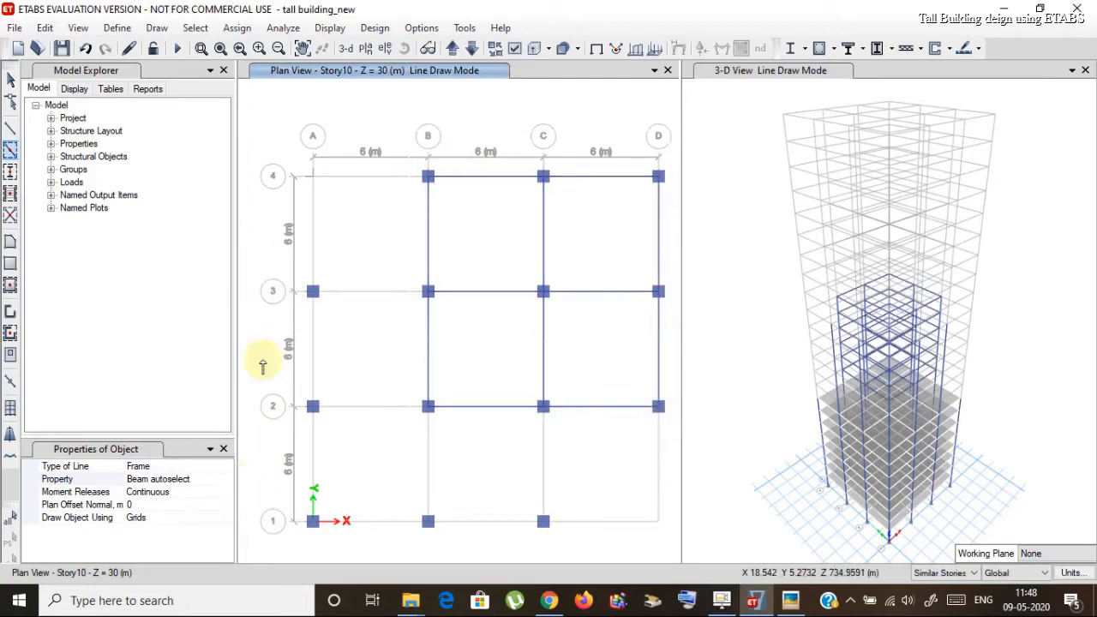
left_click_drag(283, 270, 566, 590)
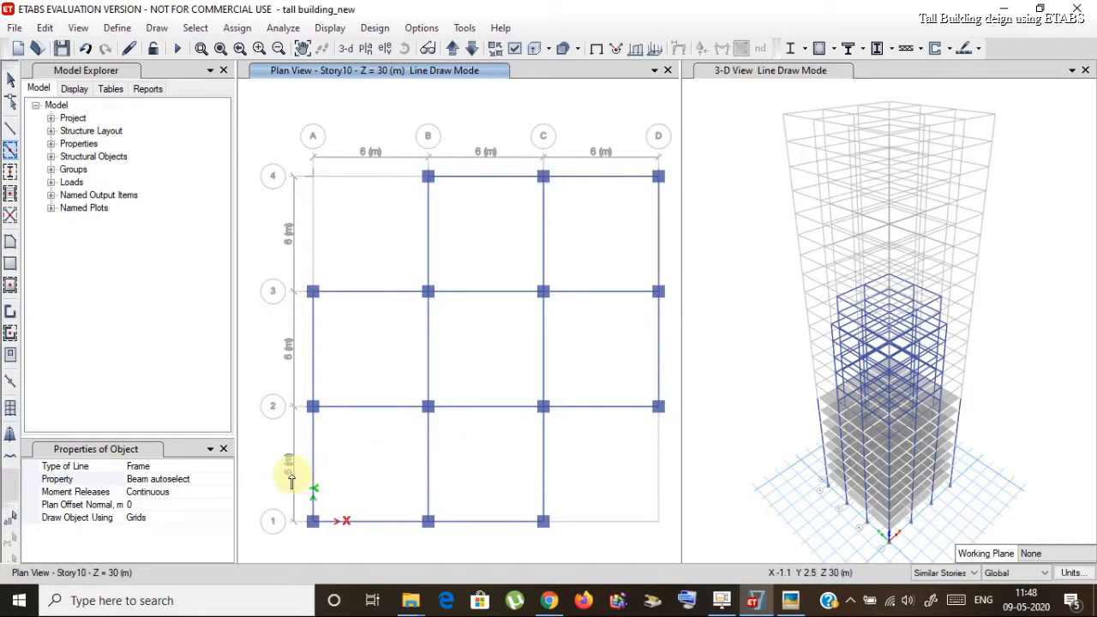
Step: Draw Slab 150 floors on Story10 in the bays within grids B–D/2–4 and A–C/1–3, applied to similar stories
left_click(10, 286)
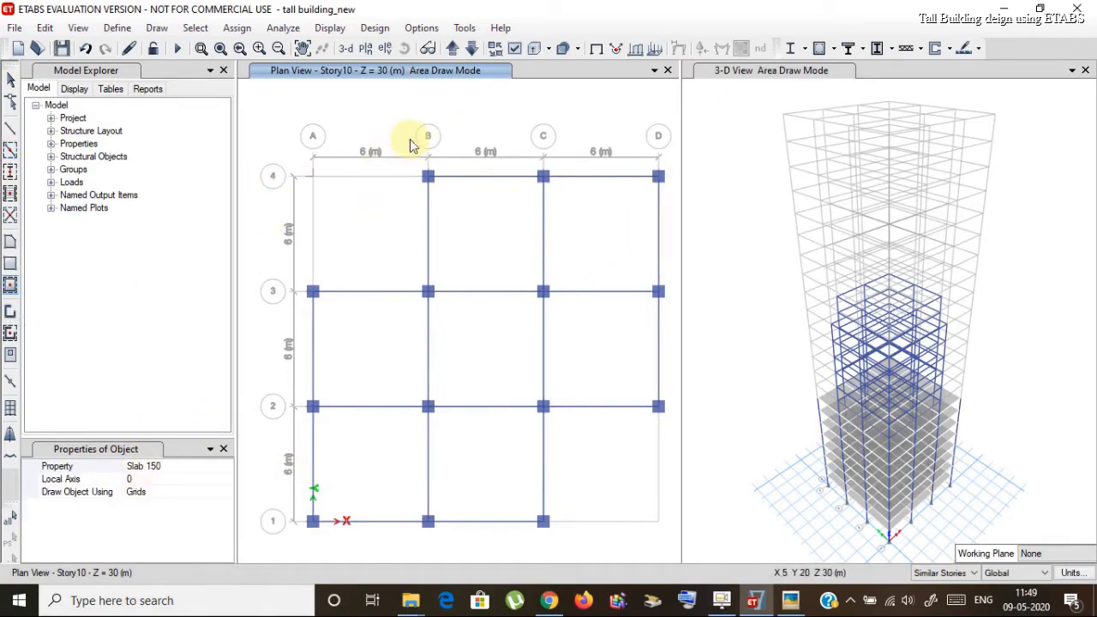
mouse_move(410, 146)
left_mouse_down()
mouse_move(595, 351)
mouse_move(674, 417)
left_mouse_up()
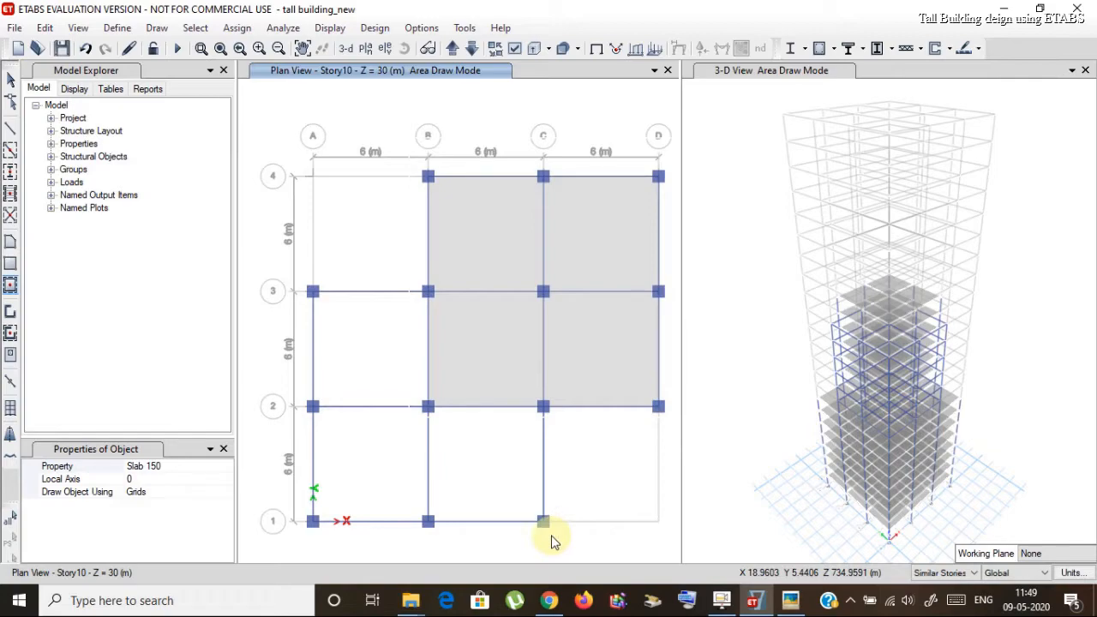
left_click_drag(554, 542, 549, 544)
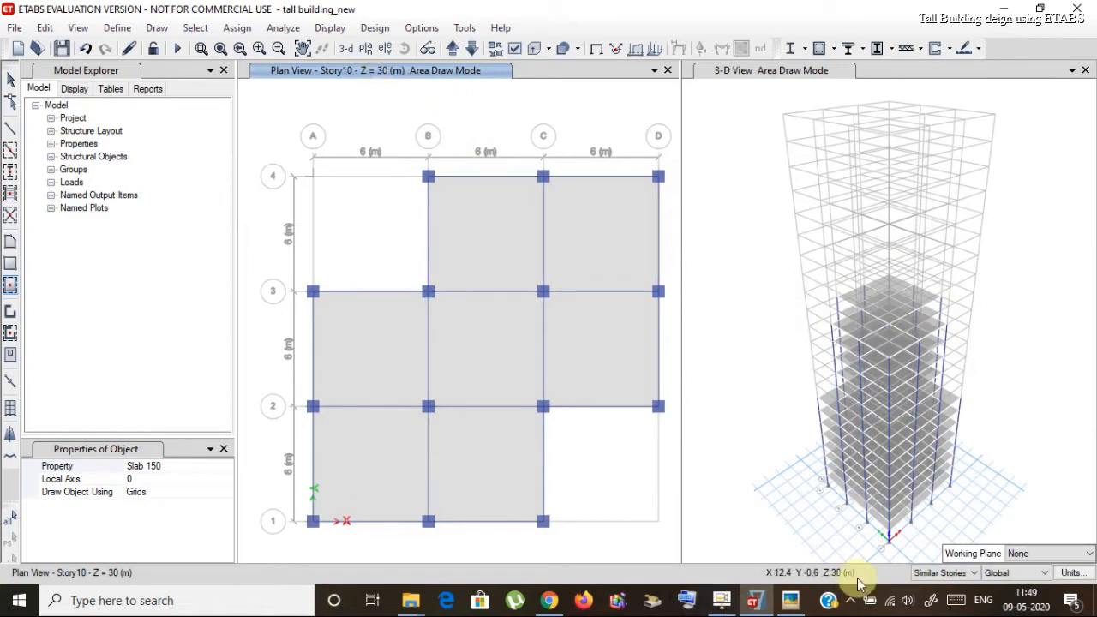
Step: Place Column autoselect columns on Story15 at the grid intersections within B–C/1–4 and A–D/2–3, applied to similar stories
mouse_move(790, 600)
mouse_move(785, 530)
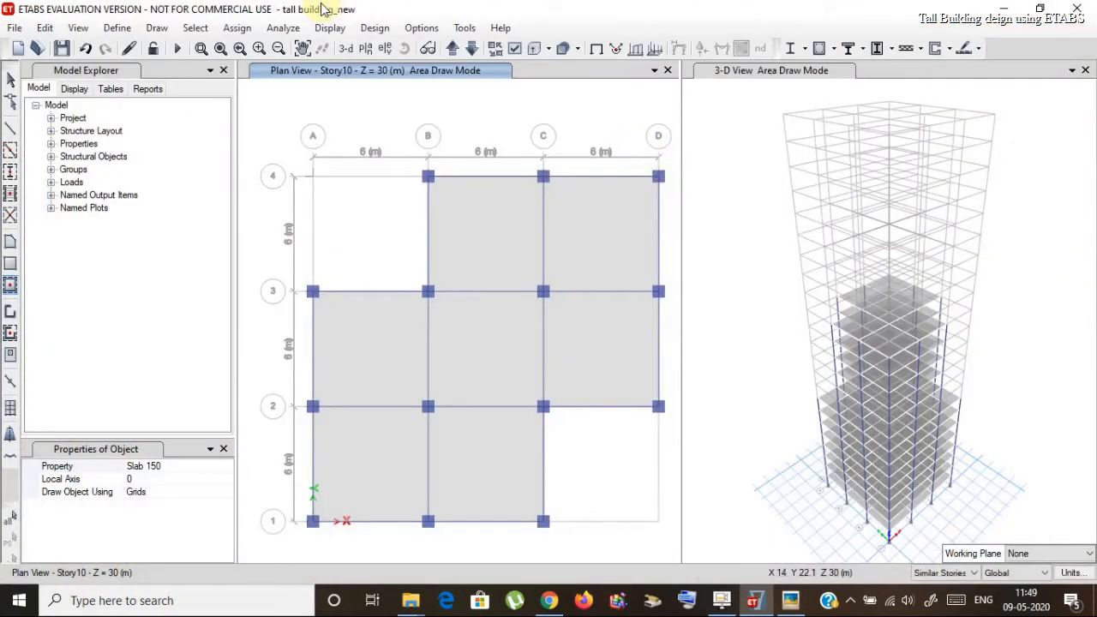
left_click(453, 52)
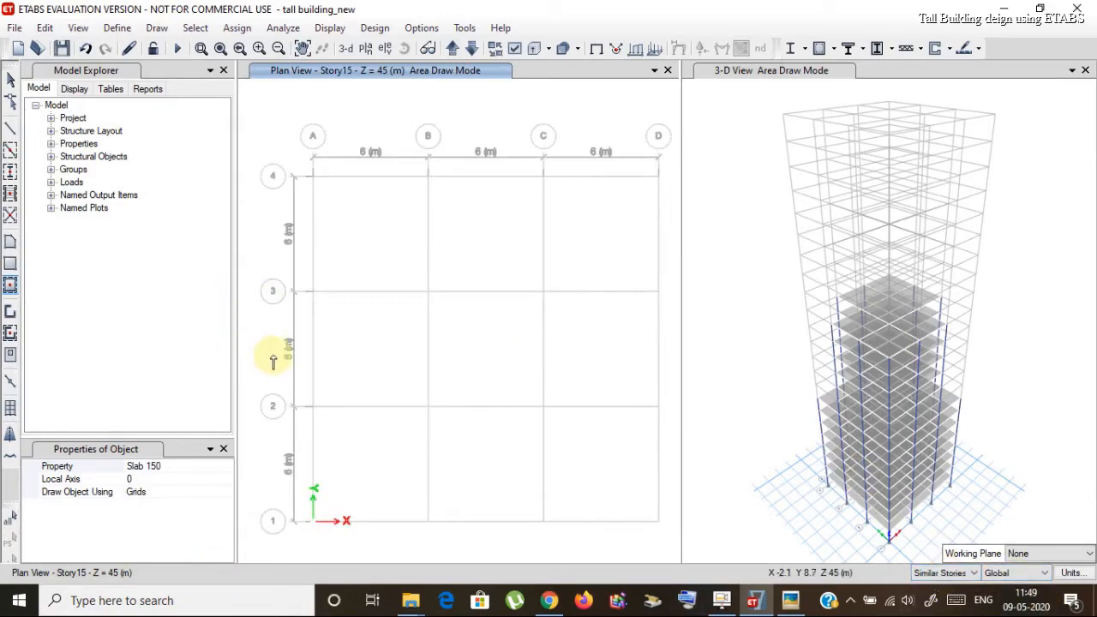
left_click(11, 172)
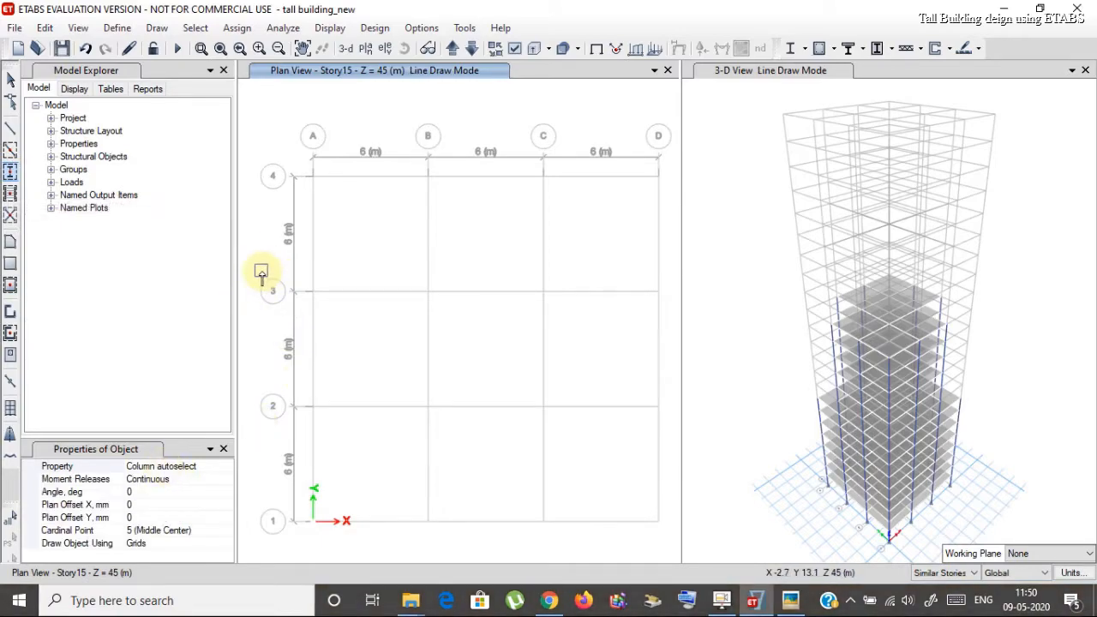
left_click_drag(262, 268, 667, 437)
left_click_drag(408, 110, 559, 531)
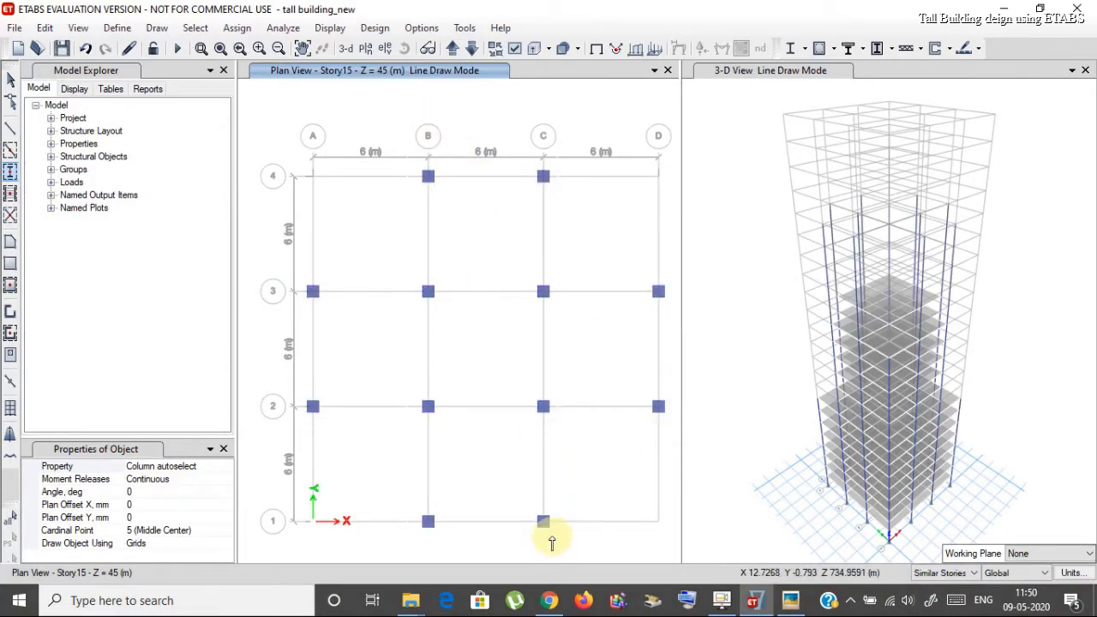
Step: Draw Beam autoselect beams and Slab 150 floors on Story15 in the bays within B–C/1–4 and A–D/2–3, applied to similar stories
left_click(10, 150)
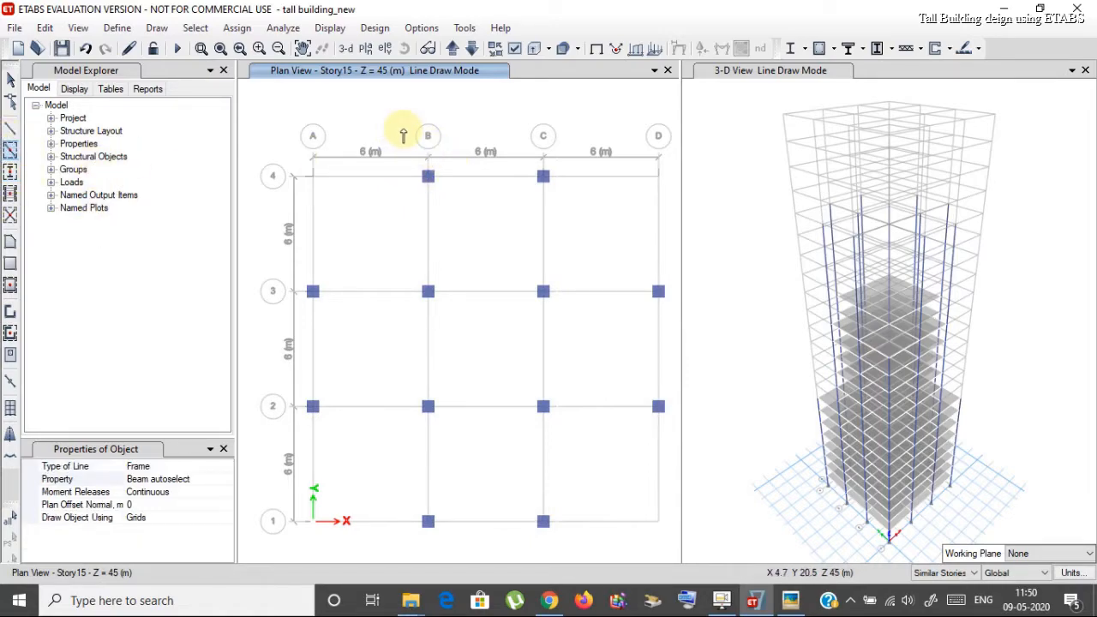
mouse_move(406, 130)
left_mouse_down()
mouse_move(490, 318)
mouse_move(571, 567)
left_mouse_up()
mouse_move(281, 261)
left_mouse_down()
mouse_move(289, 276)
mouse_move(637, 429)
mouse_move(668, 426)
left_mouse_up()
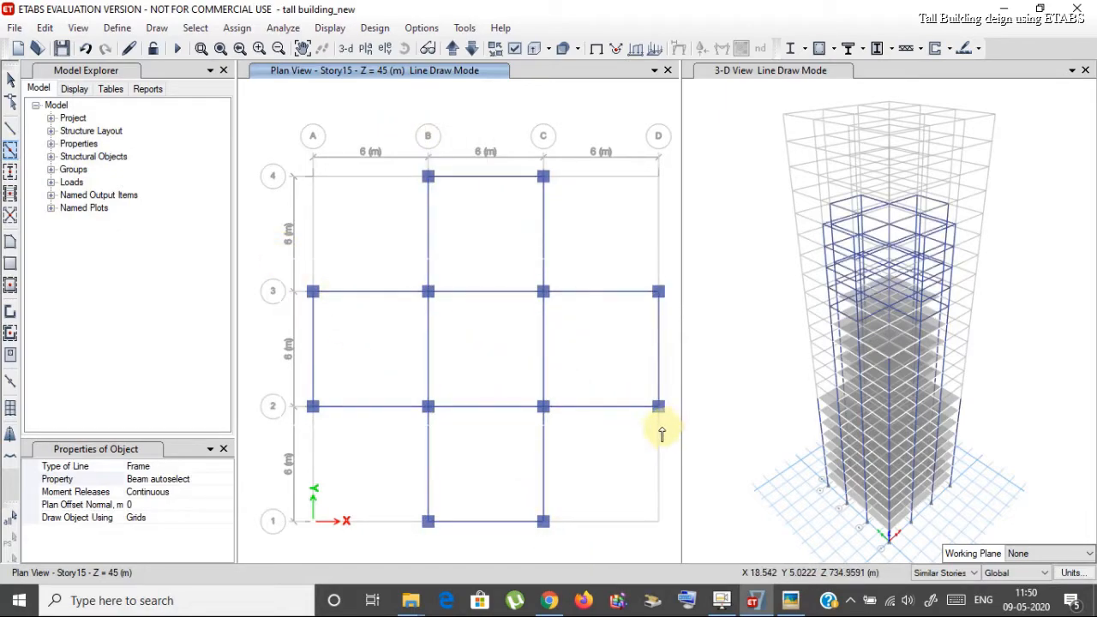
left_click(11, 285)
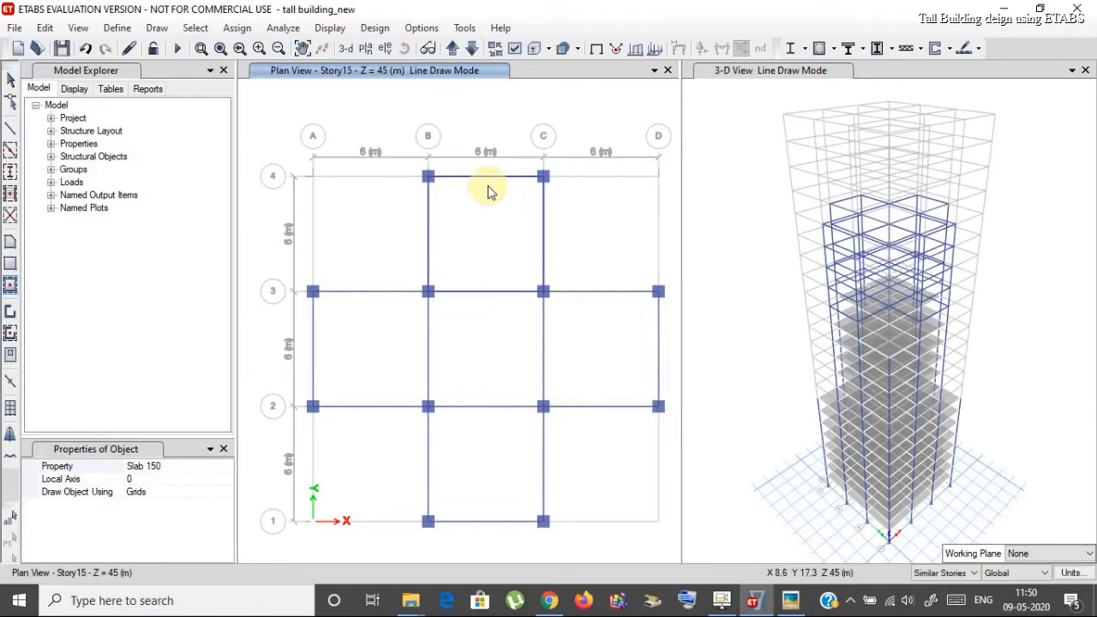
mouse_move(407, 126)
left_mouse_down()
mouse_move(485, 387)
mouse_move(558, 549)
left_mouse_up()
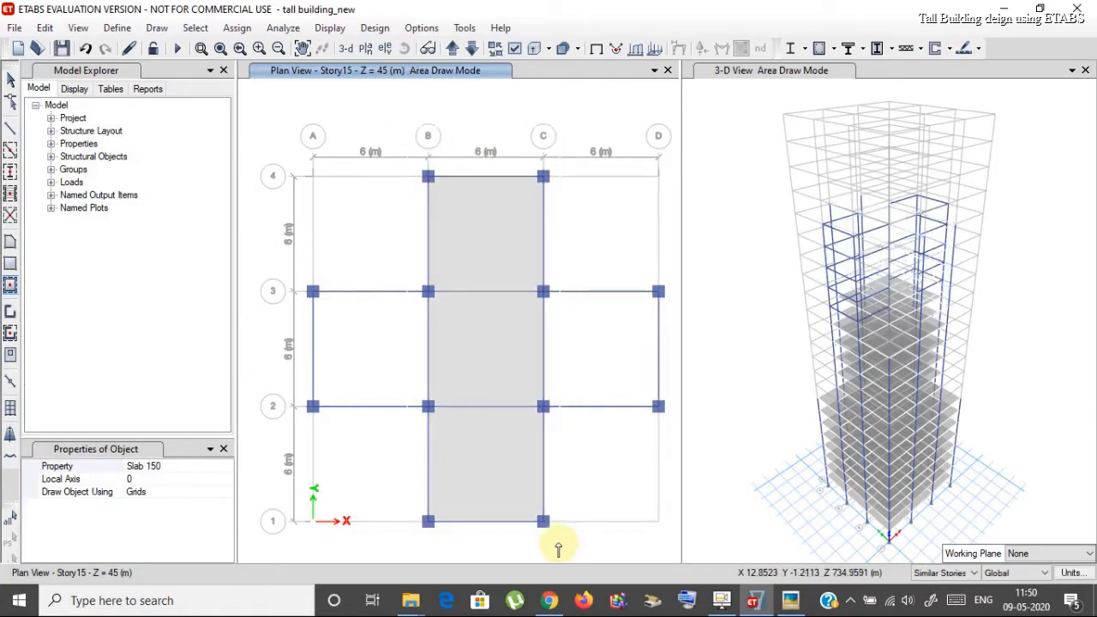
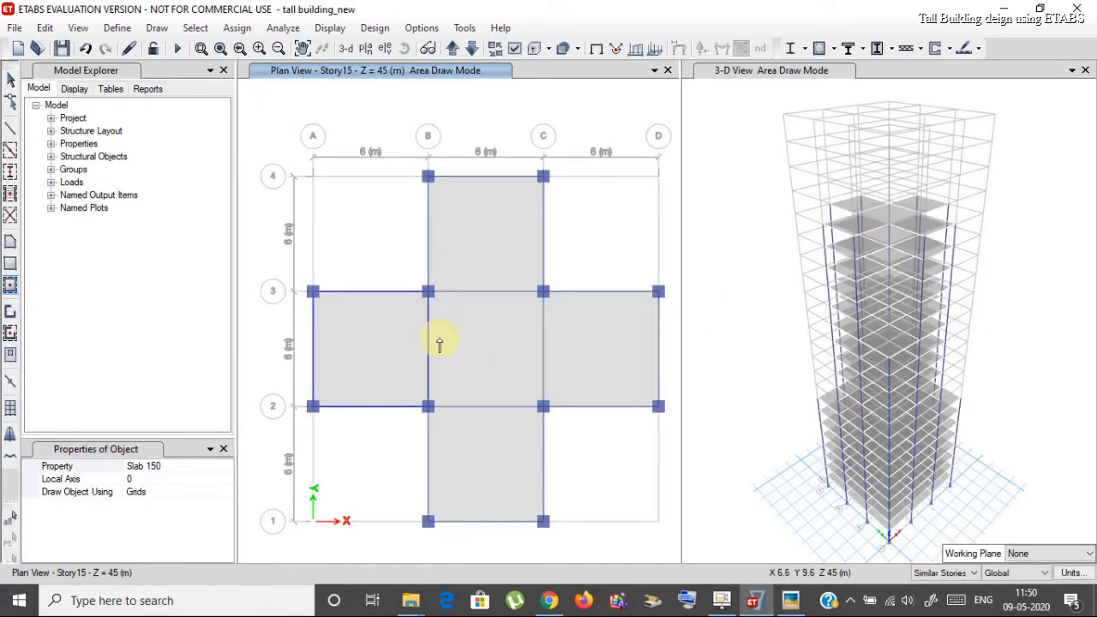
Step: Place Column autoselect columns on Story20 at the six grid intersections within B–C/1–3, applied to similar stories
mouse_move(790, 605)
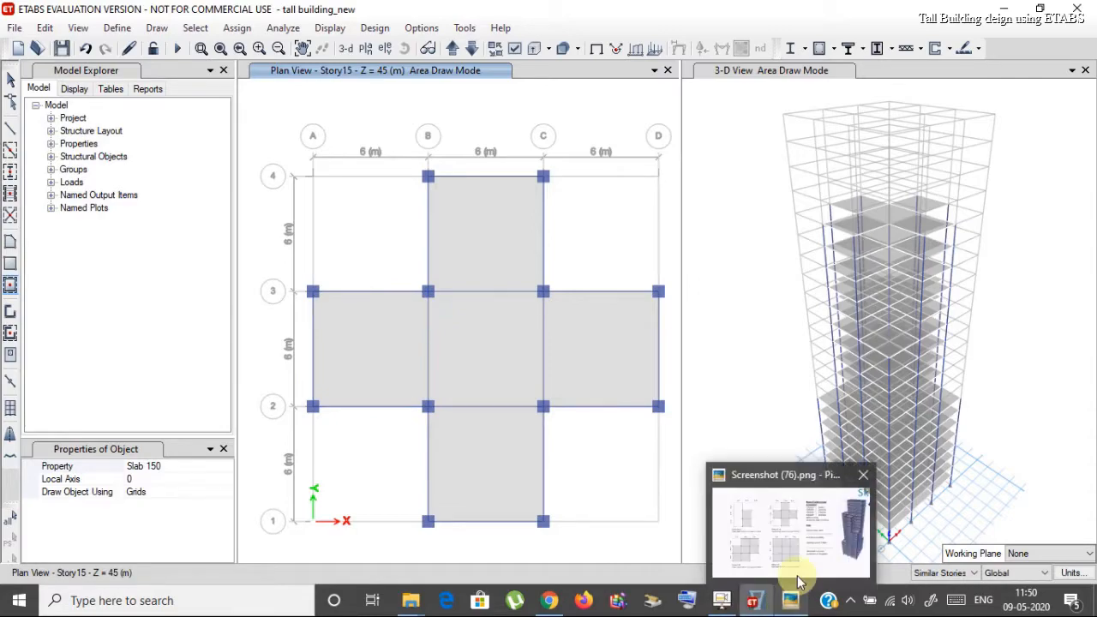
mouse_move(801, 554)
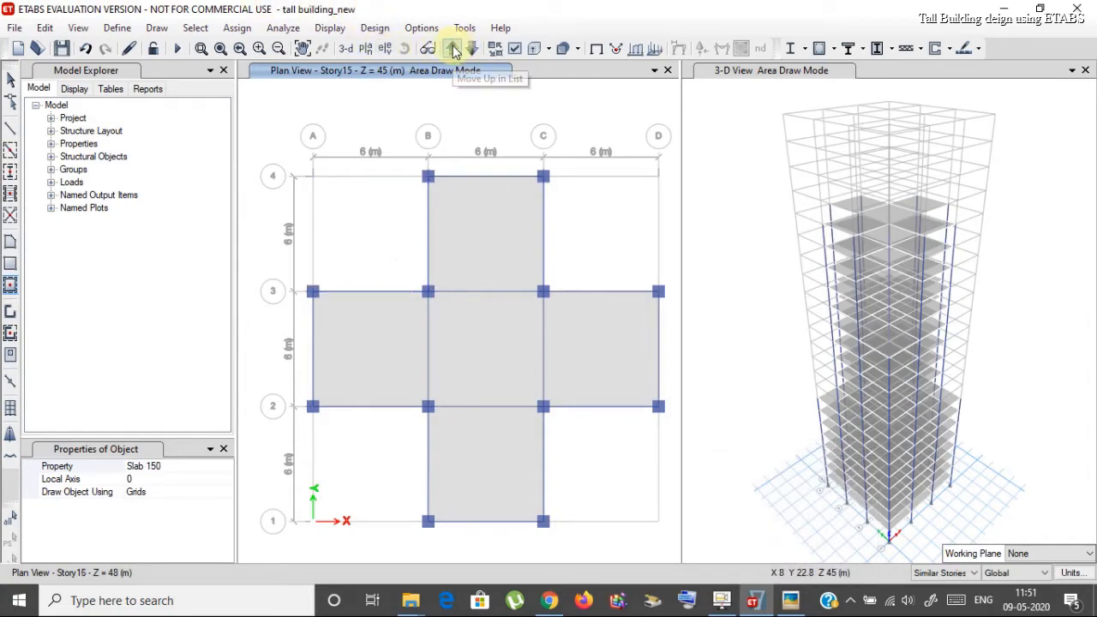
left_click(452, 50)
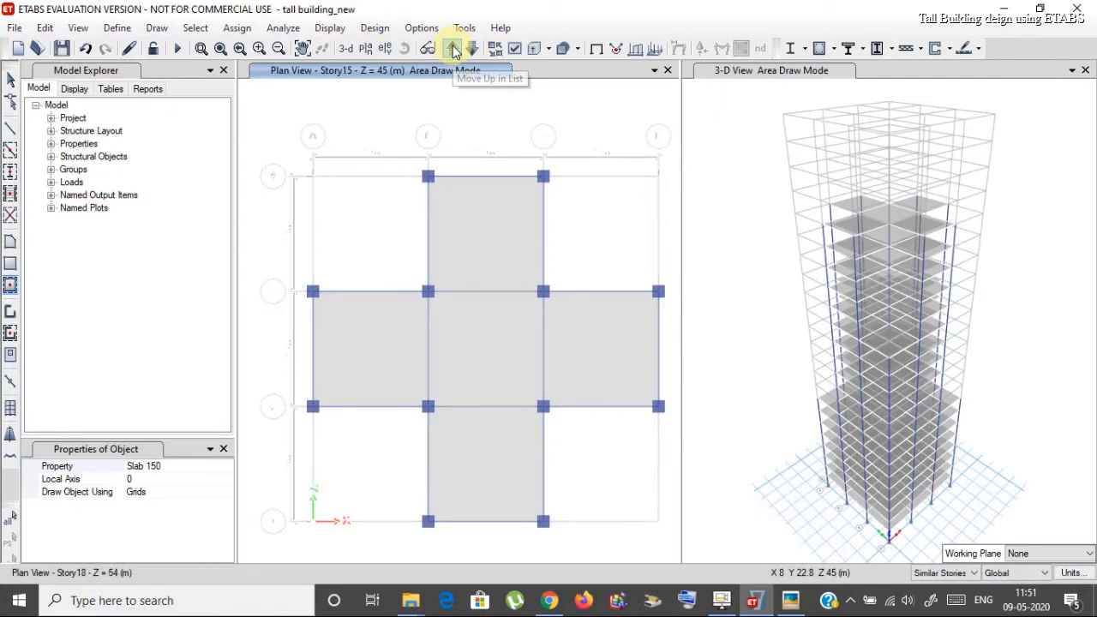
left_click(451, 50)
left_click(451, 50)
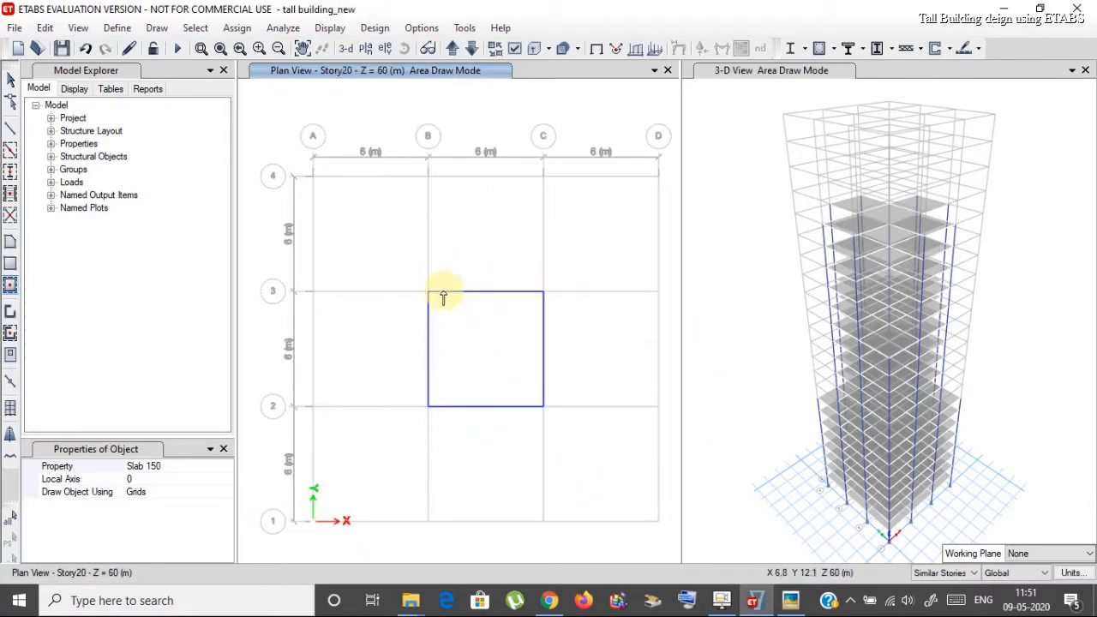
left_click(13, 177)
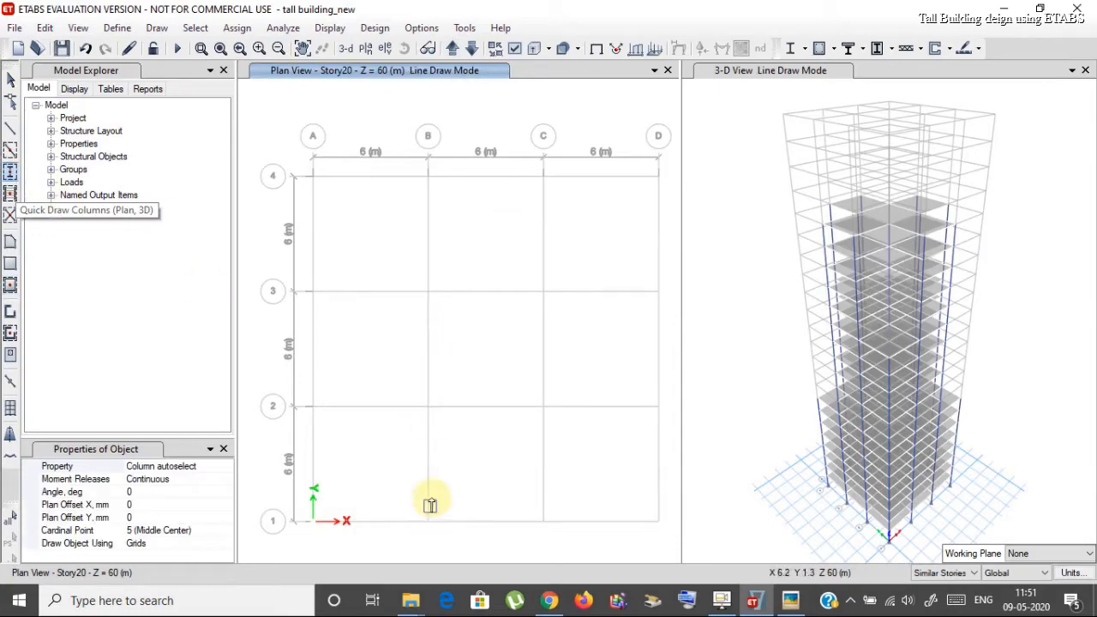
mouse_move(415, 271)
left_mouse_down()
mouse_move(490, 392)
mouse_move(556, 547)
left_mouse_up()
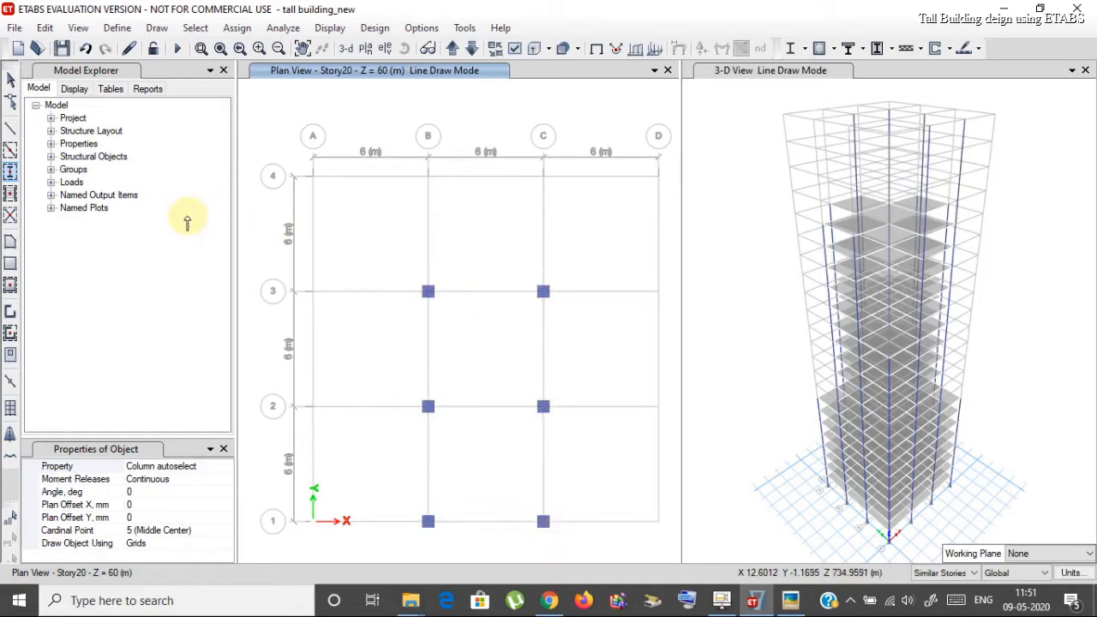
Step: Draw Beam autoselect beams and Slab 150 floors on Story20 in the two bays within B–C/1–3, applied to similar stories
left_click(10, 150)
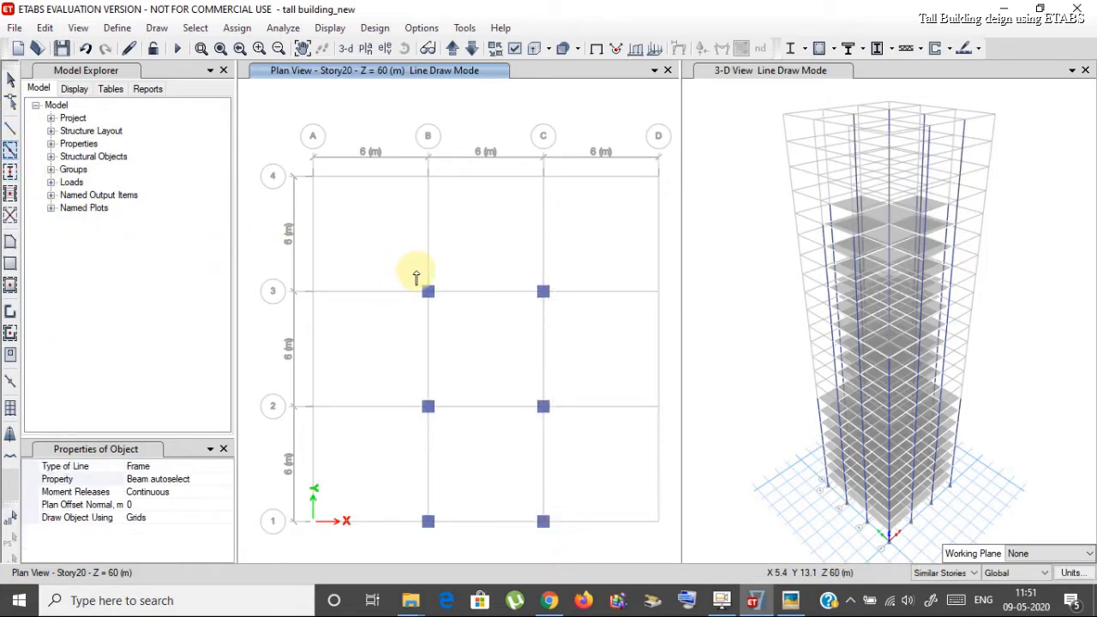
left_click_drag(416, 271, 566, 553)
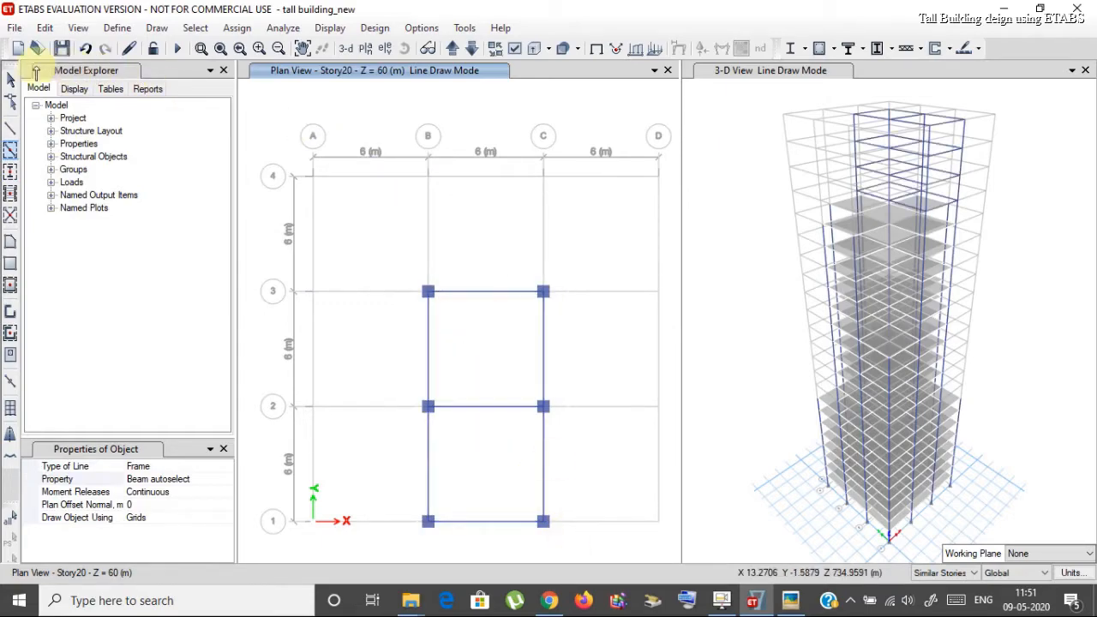
left_click(10, 285)
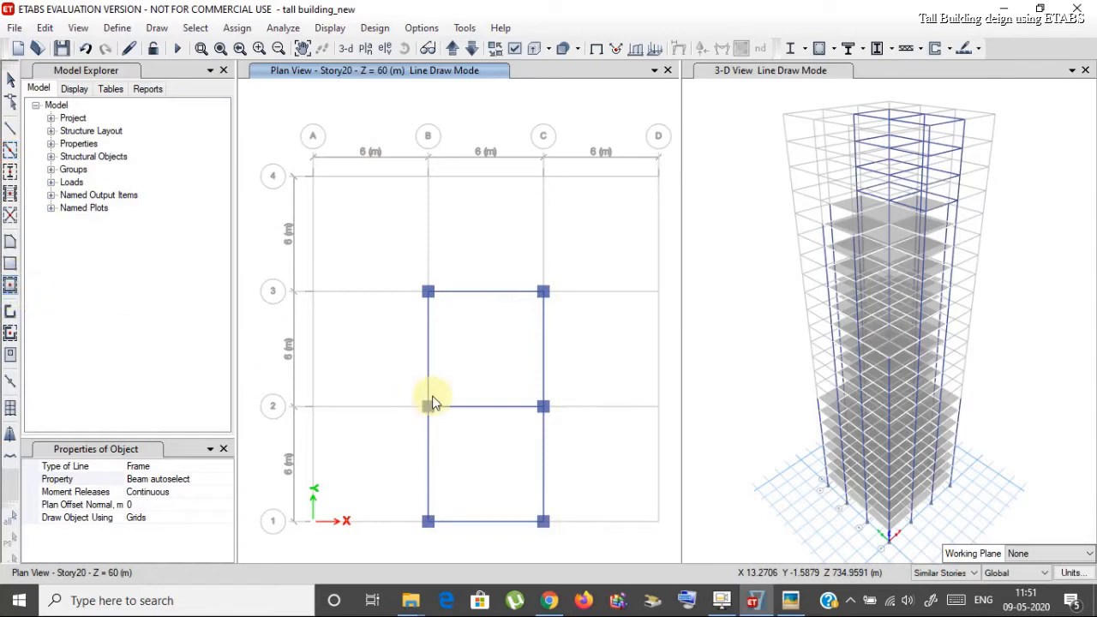
left_click(480, 343)
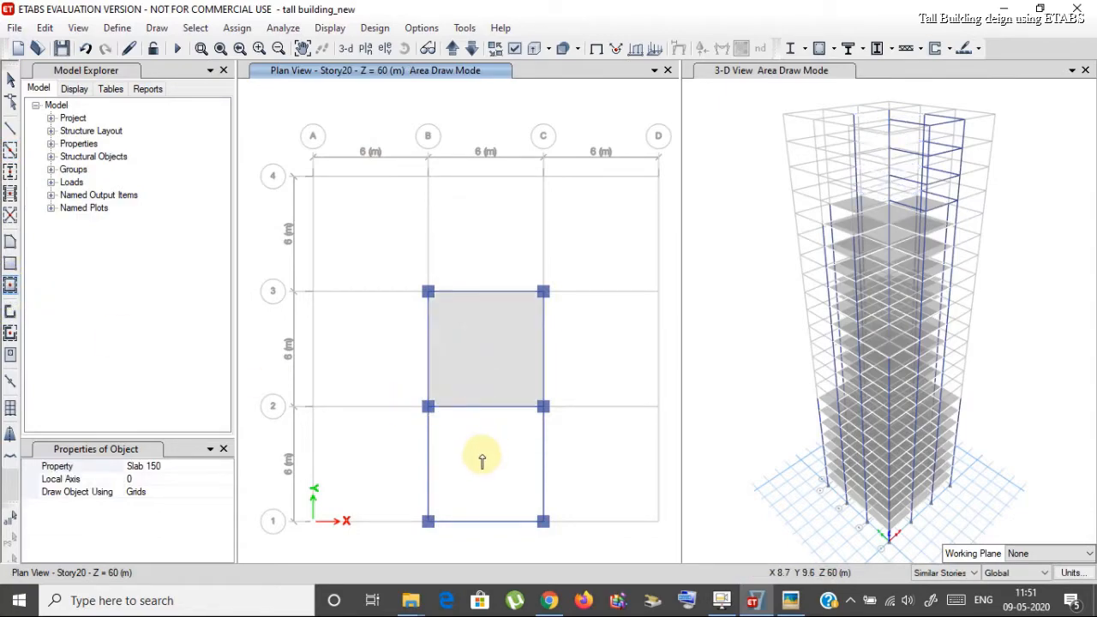
left_click(477, 508)
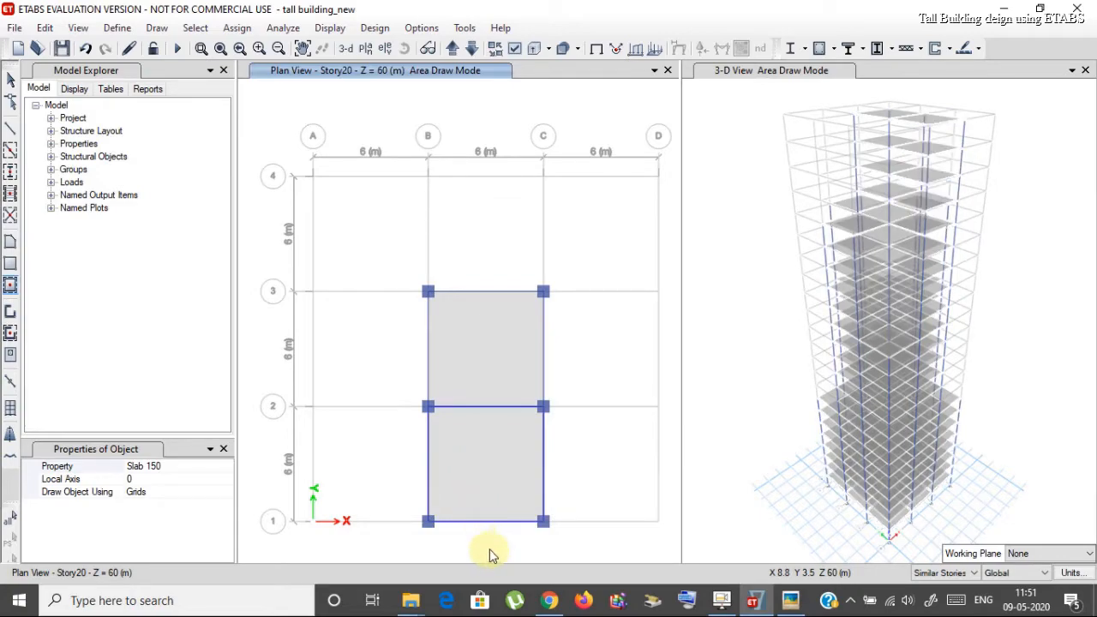
key("Escape")
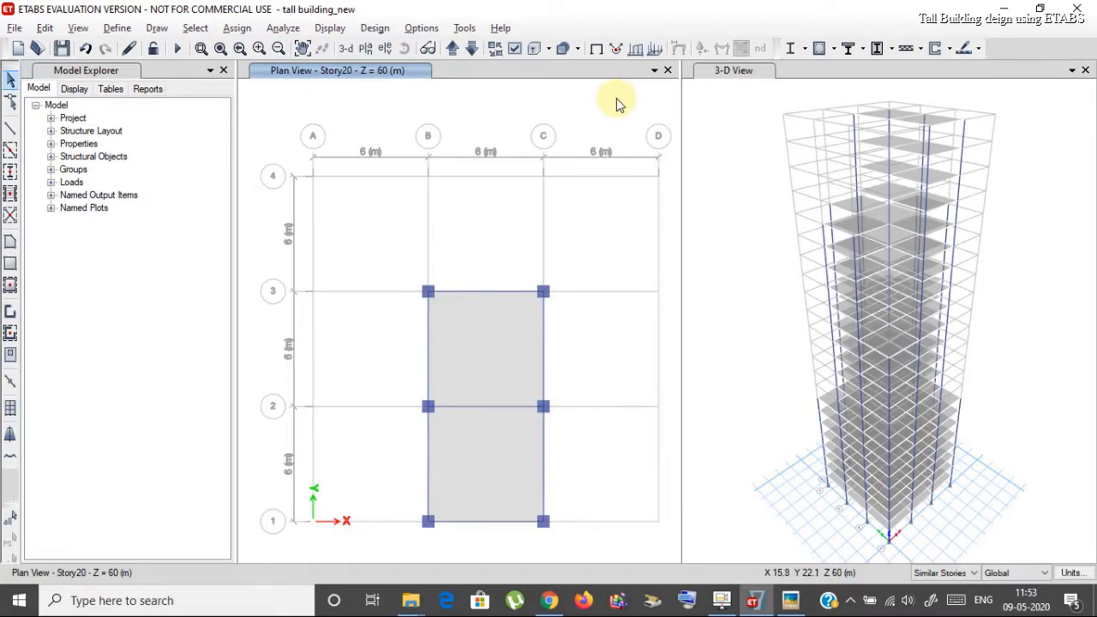
left_click(851, 601)
left_click(852, 602)
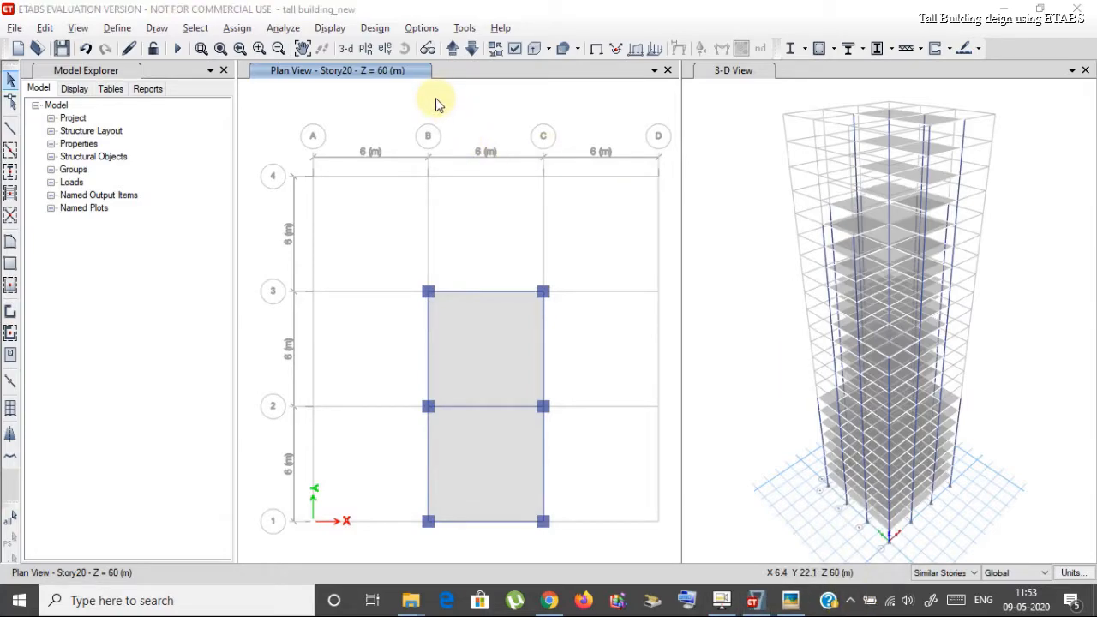
Step: Bring the plan view to the Base level and set the story scope to One Story
left_click(457, 53)
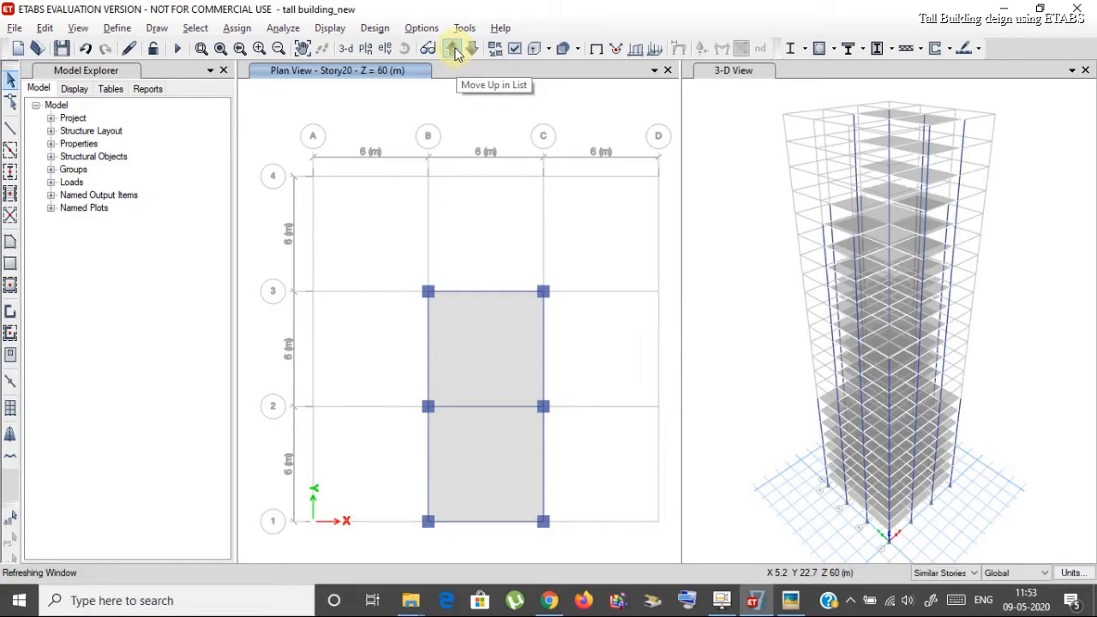
left_click(457, 53)
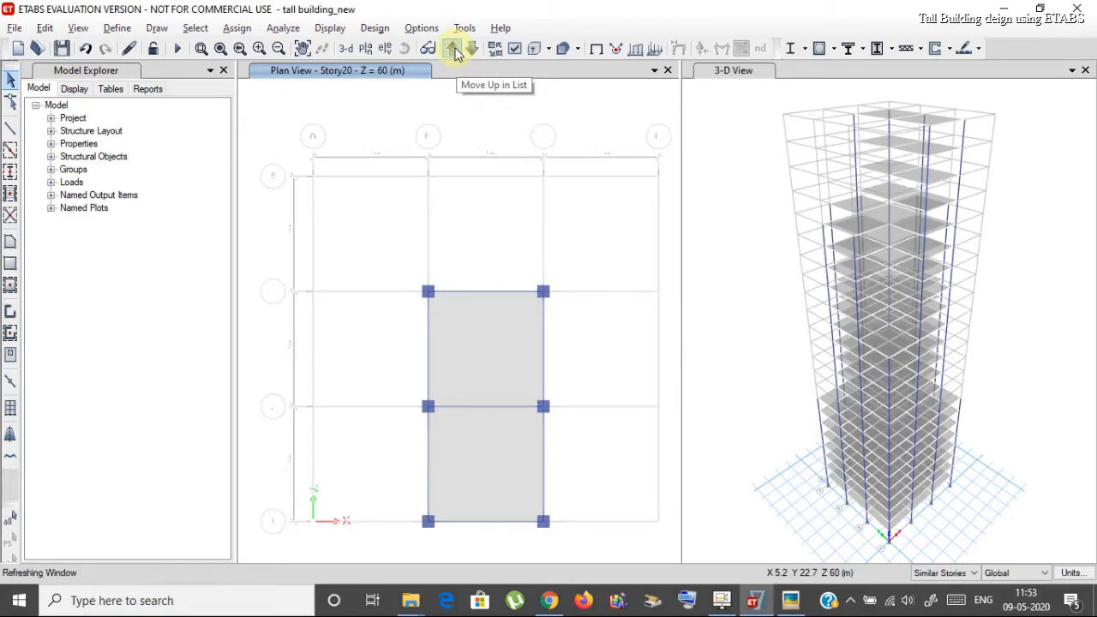
left_click(457, 53)
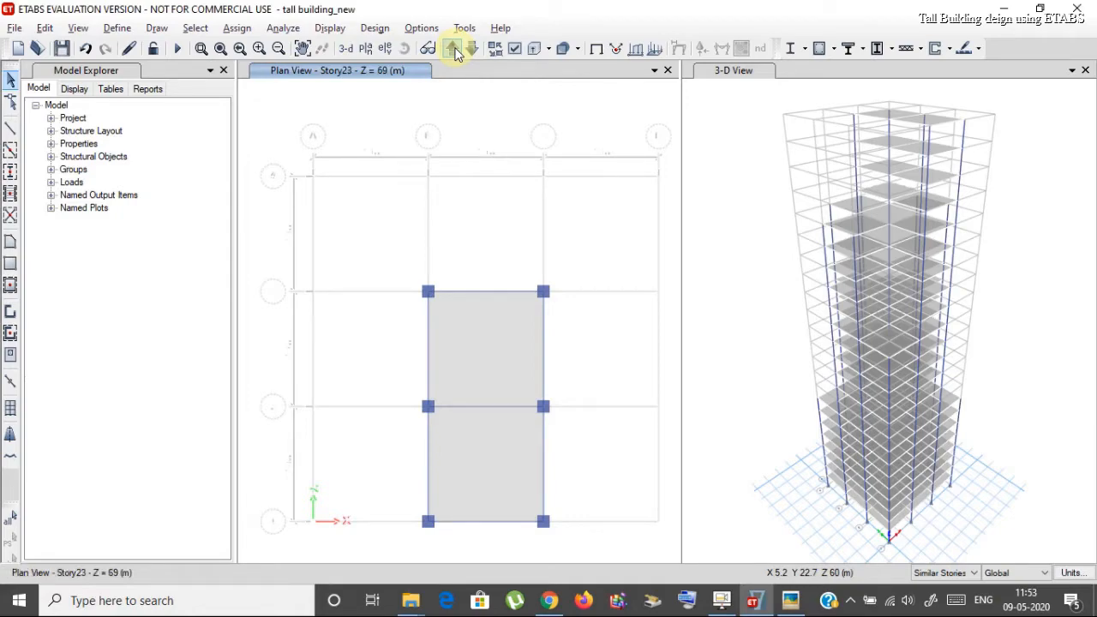
left_click(457, 53)
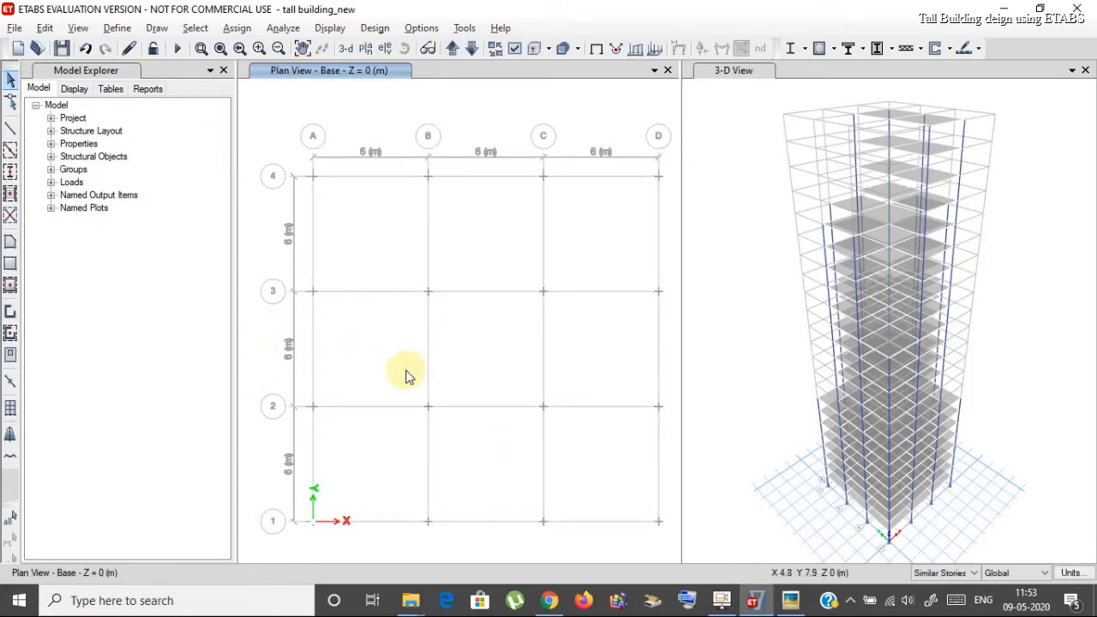
left_click(955, 574)
left_click(939, 586)
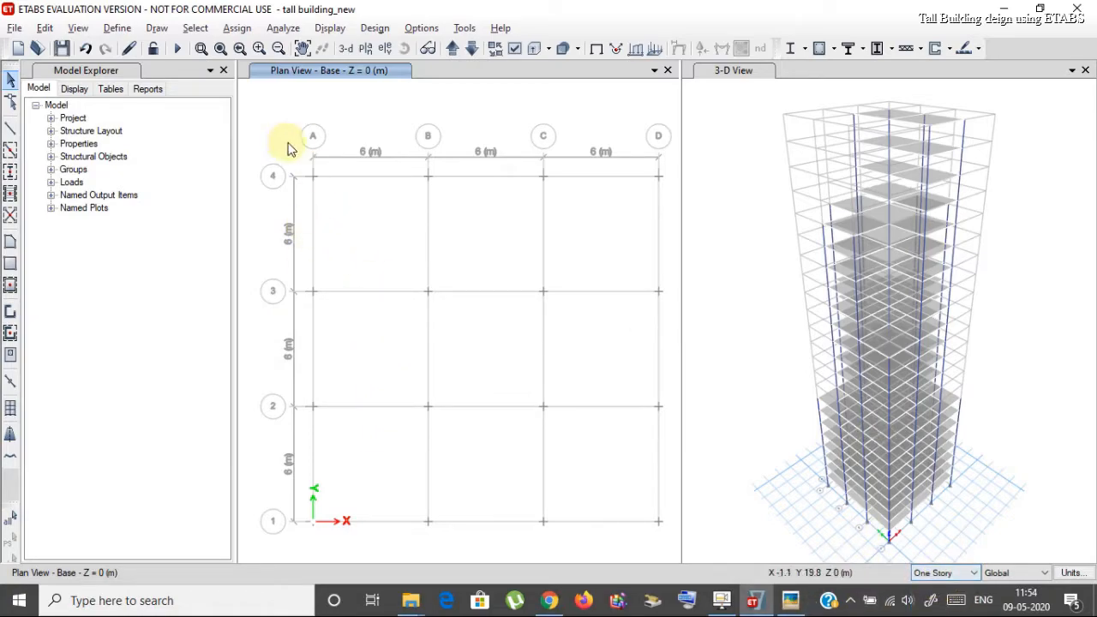
Step: Select all base joints within grids A–D/1–4 and assign them fixed restraints in all translations and rotations
left_click_drag(295, 151, 665, 538)
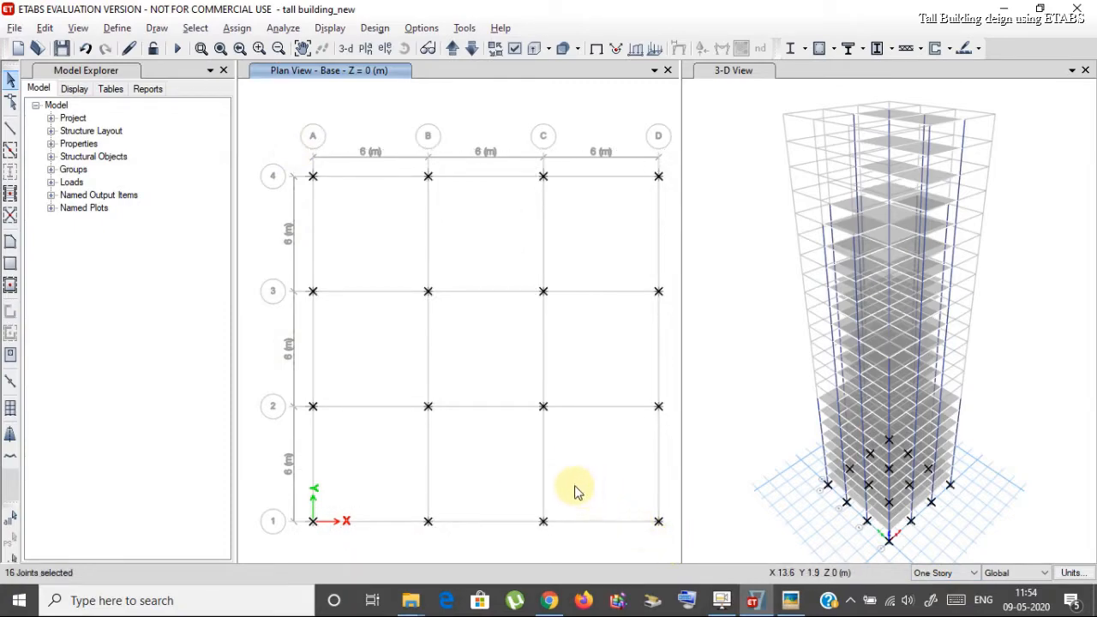
left_click(237, 29)
mouse_move(249, 49)
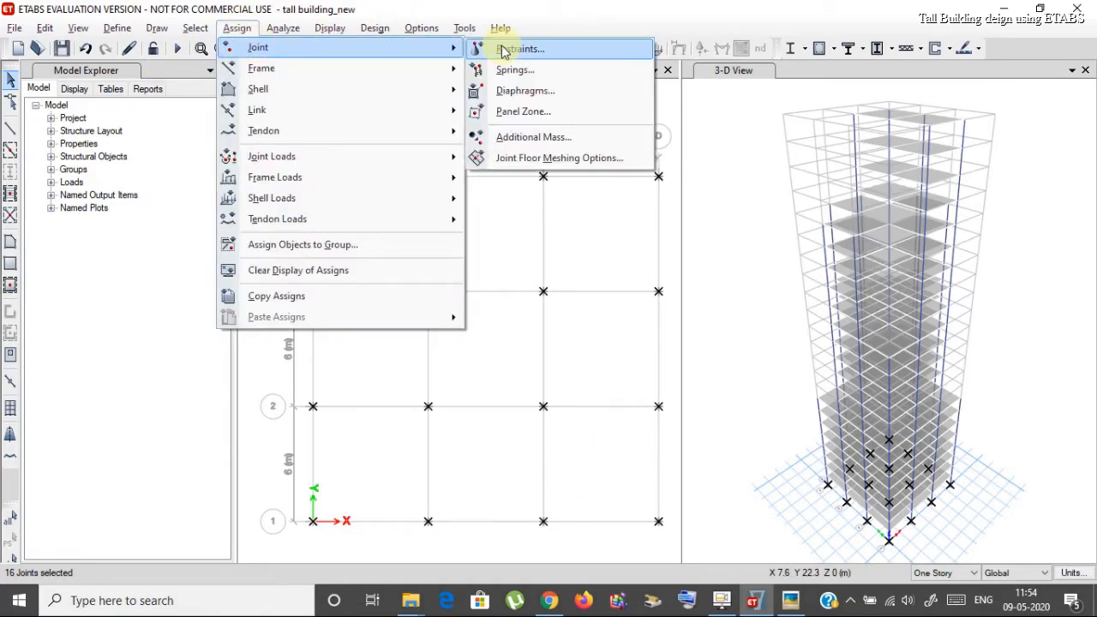
left_click(511, 47)
left_click(488, 347)
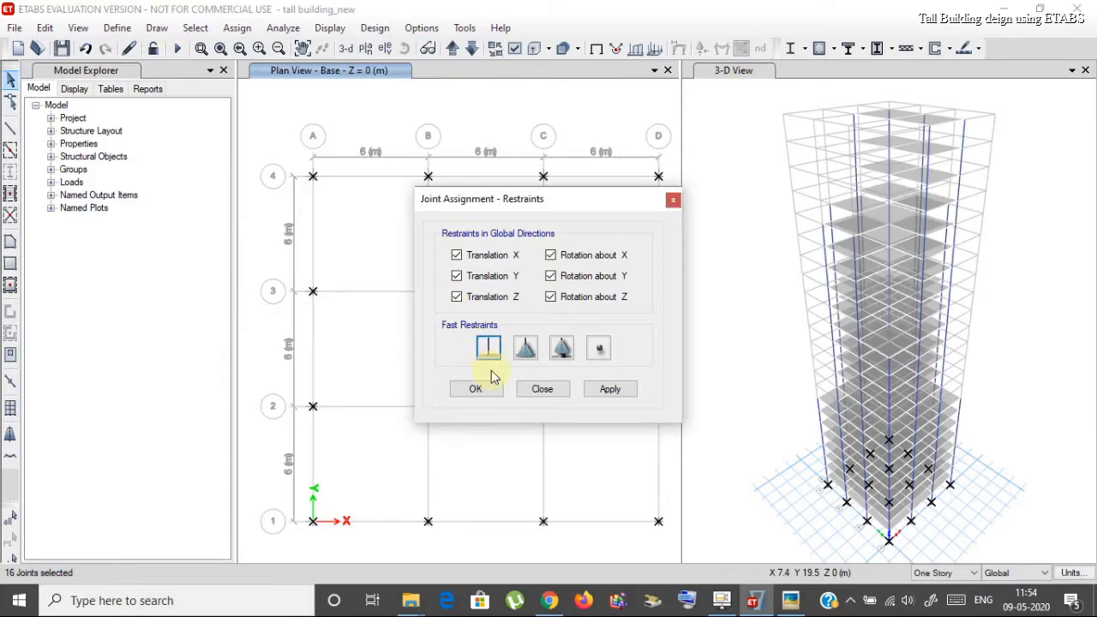
left_click(609, 390)
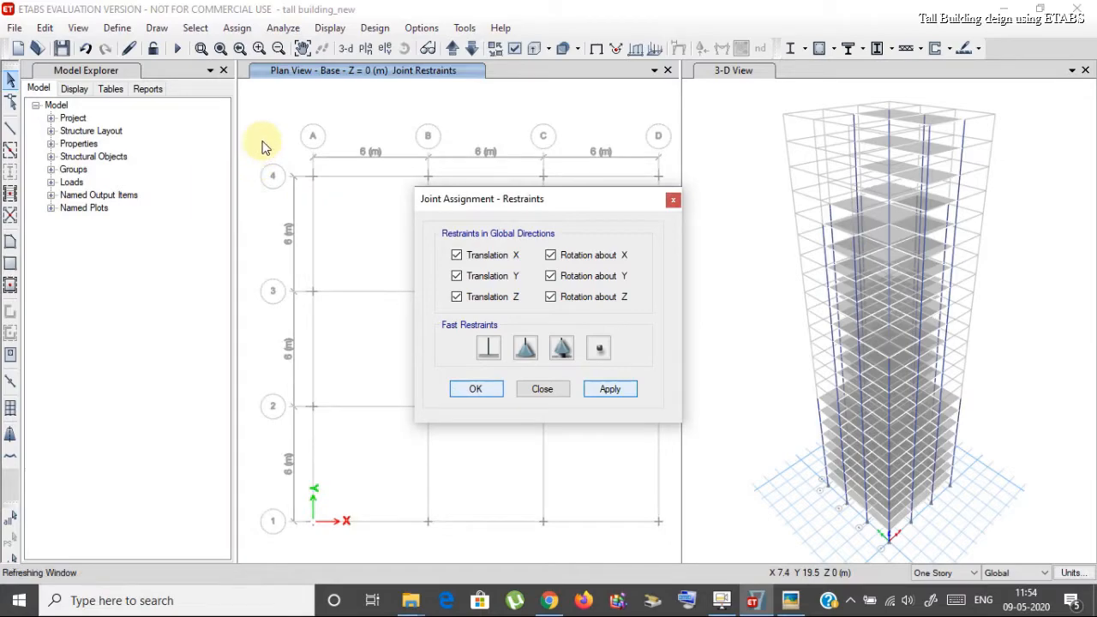
key("Escape")
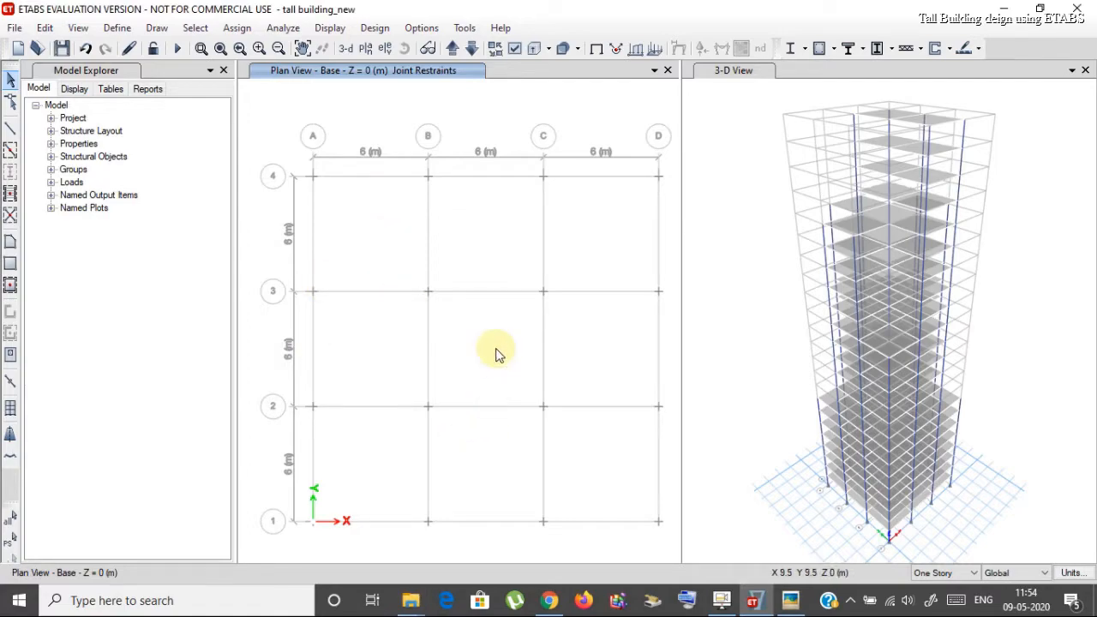
Step: Bring the plan view up to Story1 and check its layout against the preview of the reference image
left_click(454, 48)
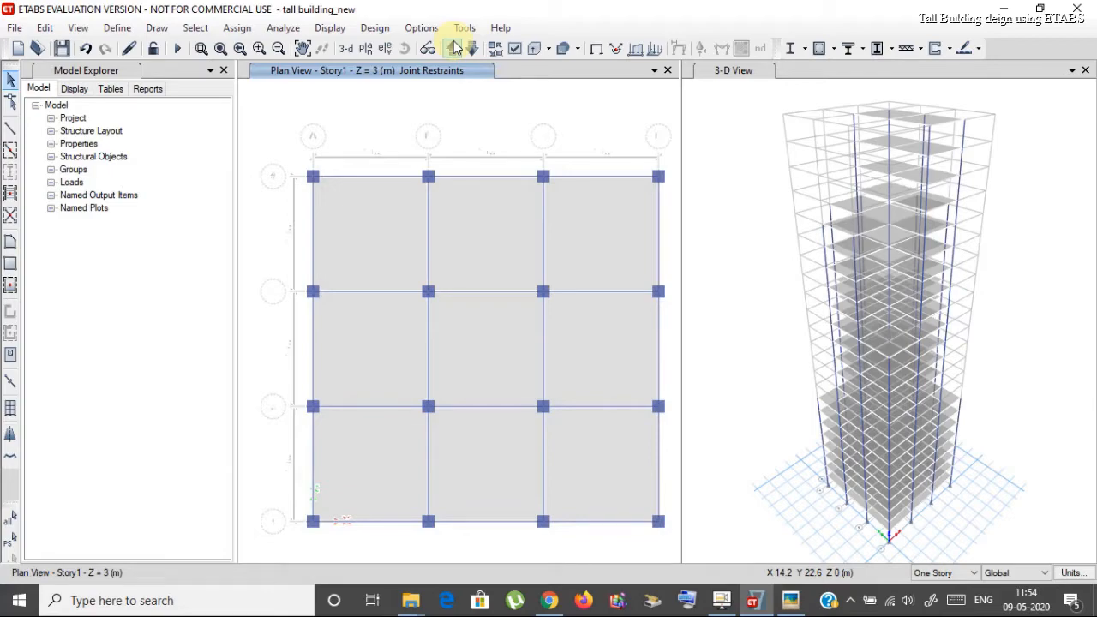
mouse_move(790, 601)
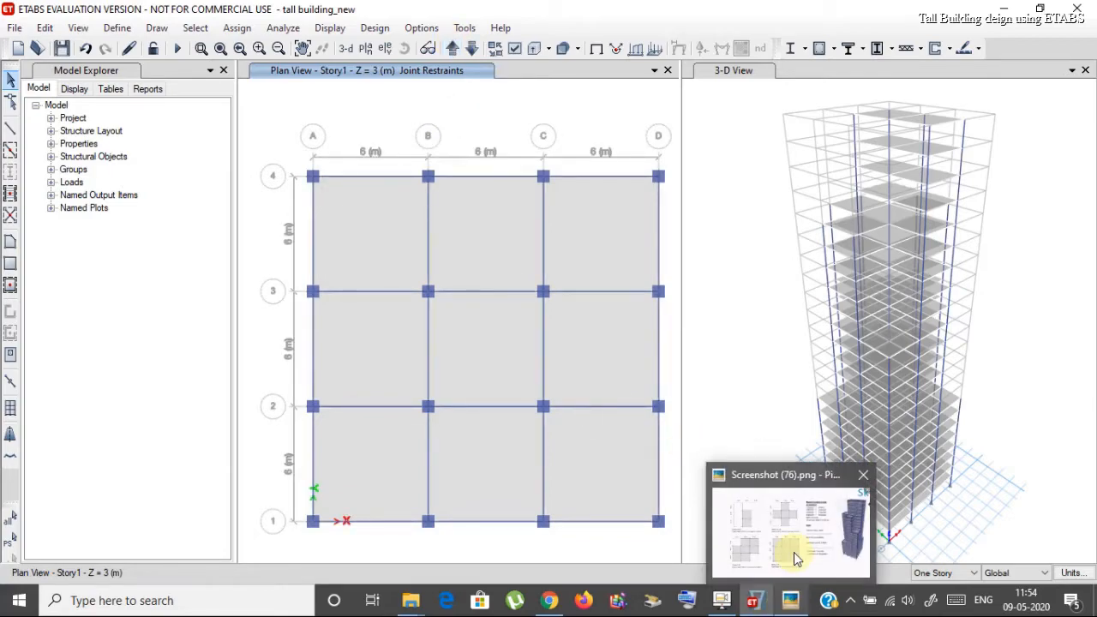
mouse_move(794, 553)
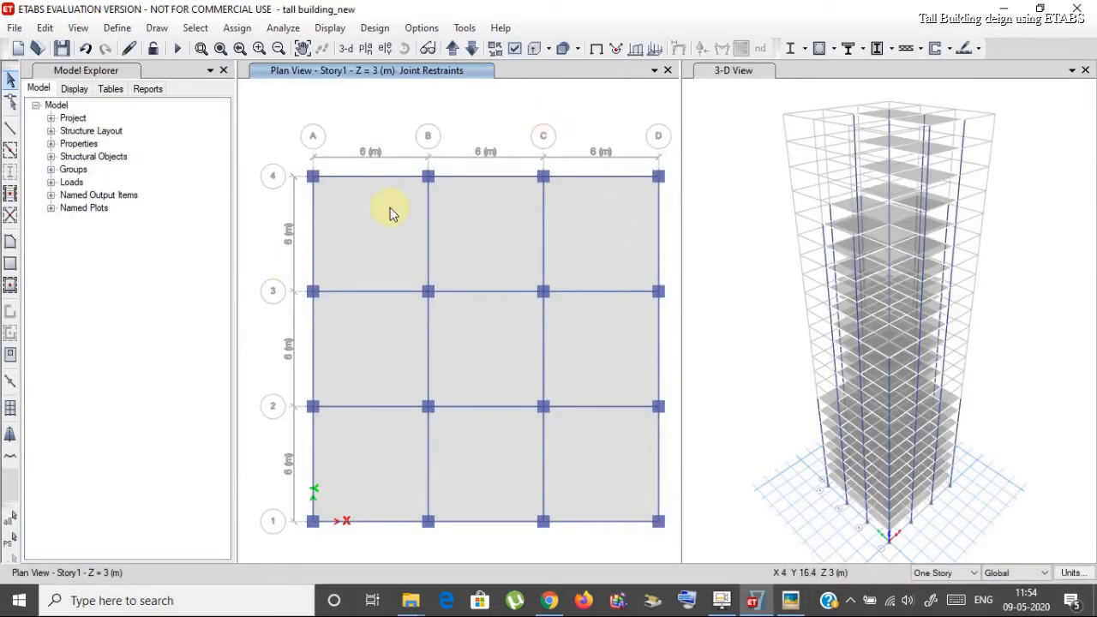
Step: Select the nine floor slabs within A–D/1–4 across All Stories and assign them a uniform Dead load of 2 kN/m² in the Gravity direction
left_click(948, 573)
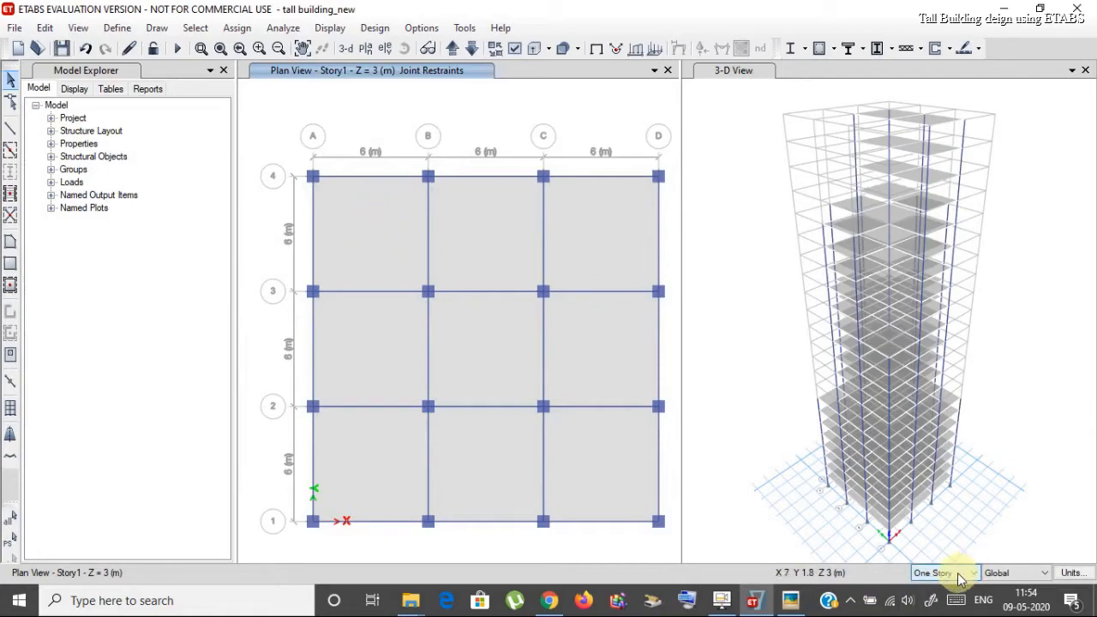
left_click(936, 598)
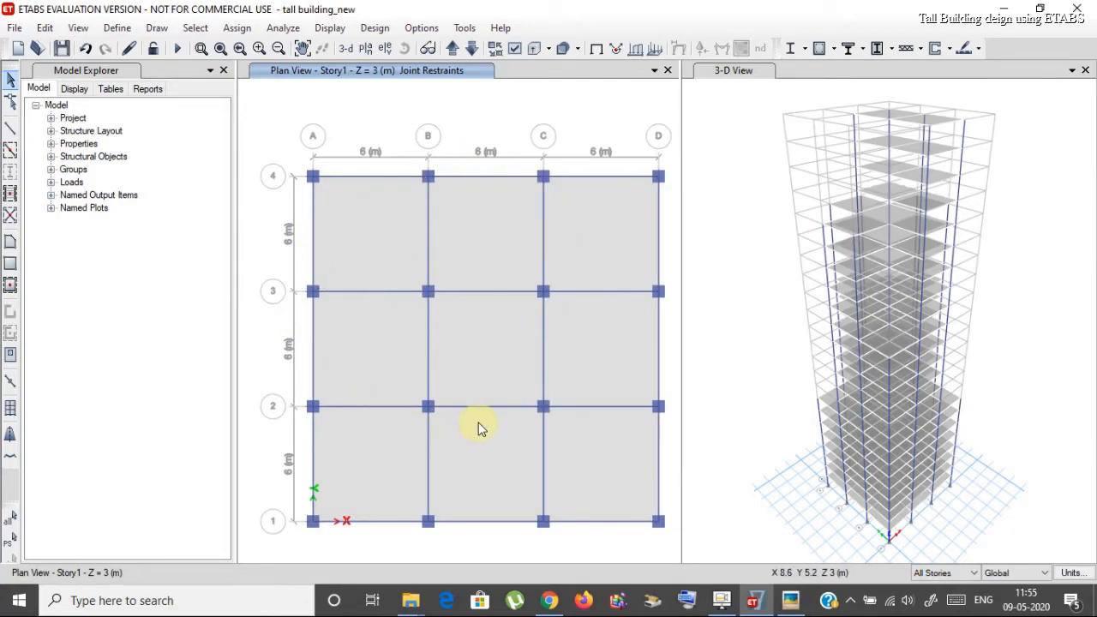
left_click(372, 221)
left_click(482, 219)
left_click(573, 228)
left_click(585, 339)
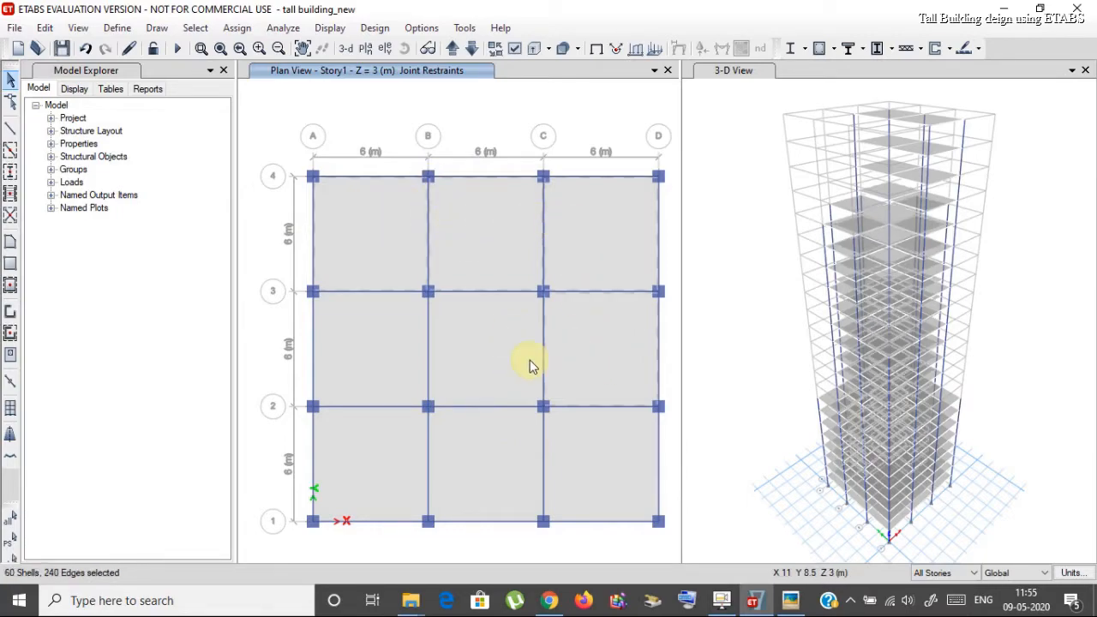
left_click(530, 367)
left_click(412, 343)
left_click(380, 421)
left_click(455, 473)
left_click(587, 470)
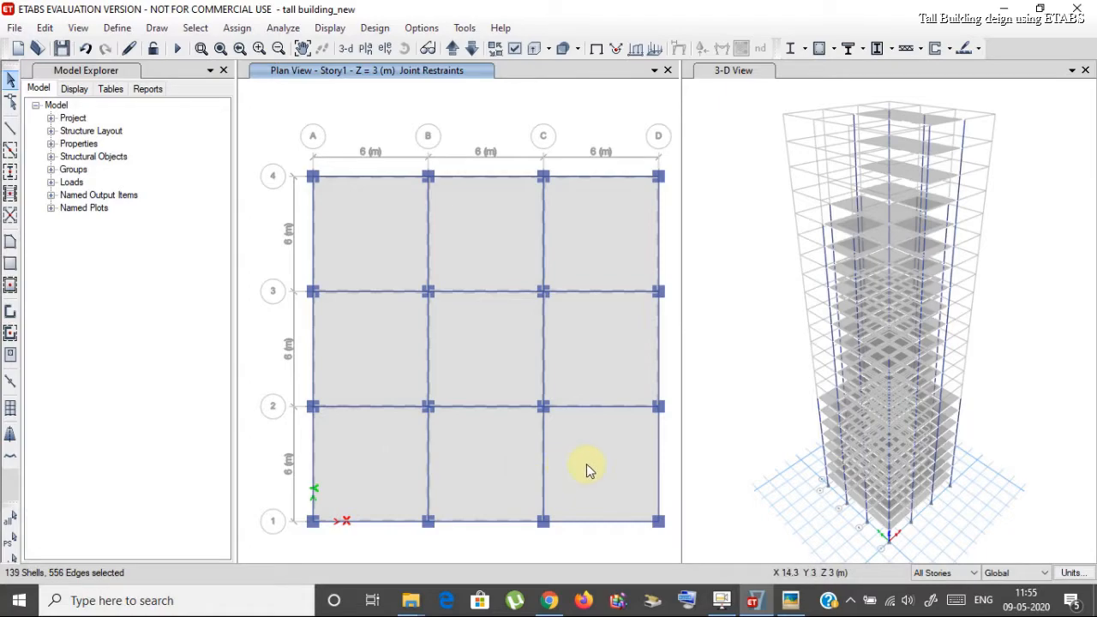
left_click(598, 470)
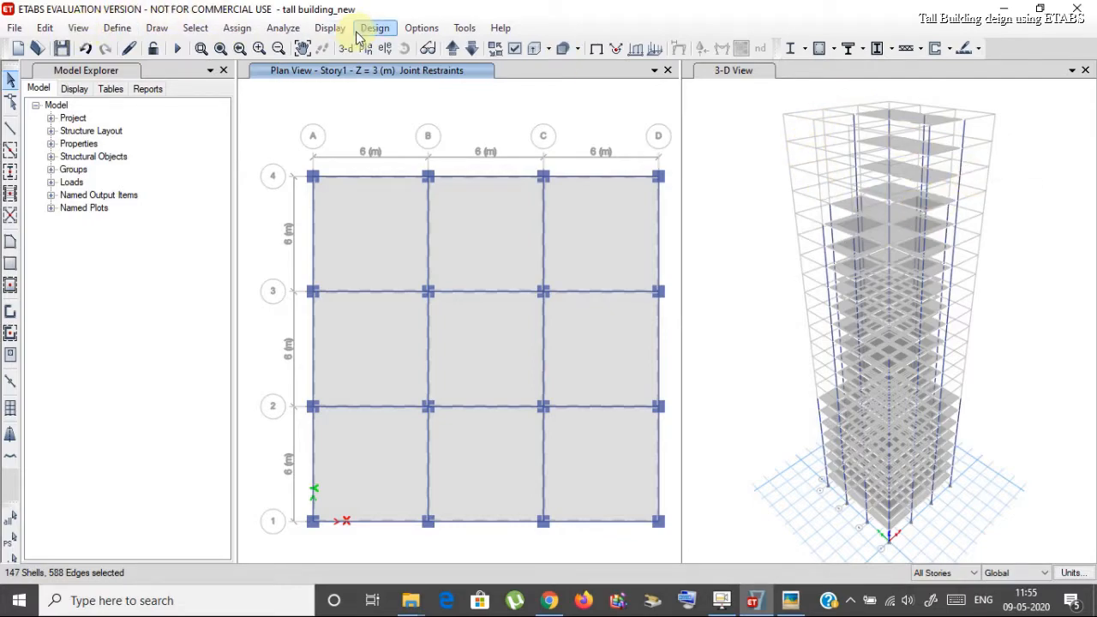
left_click(247, 34)
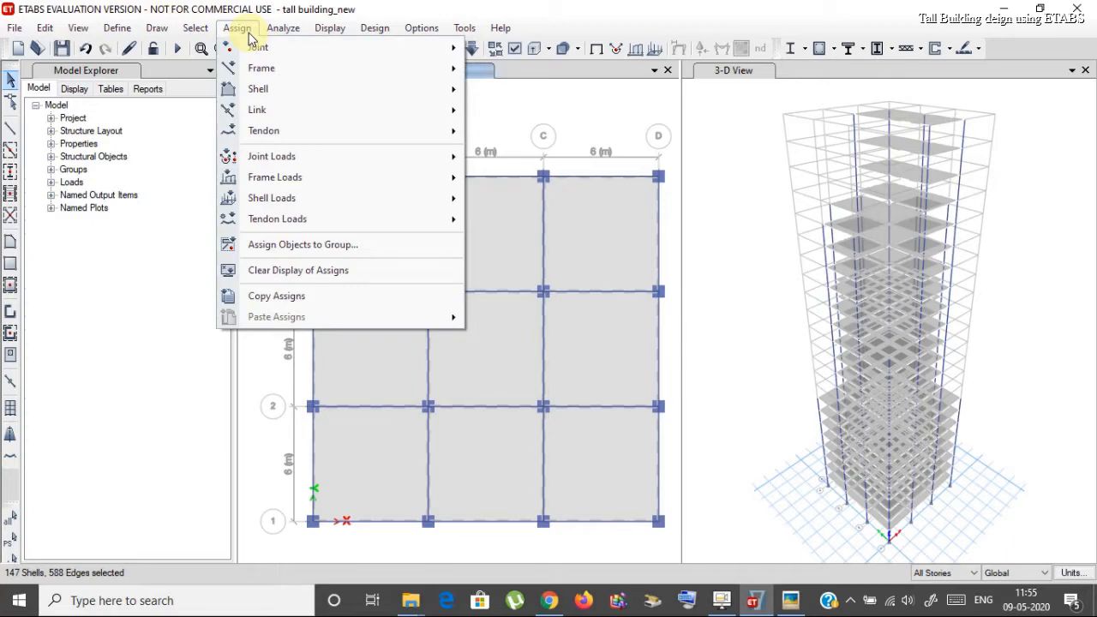
mouse_move(250, 209)
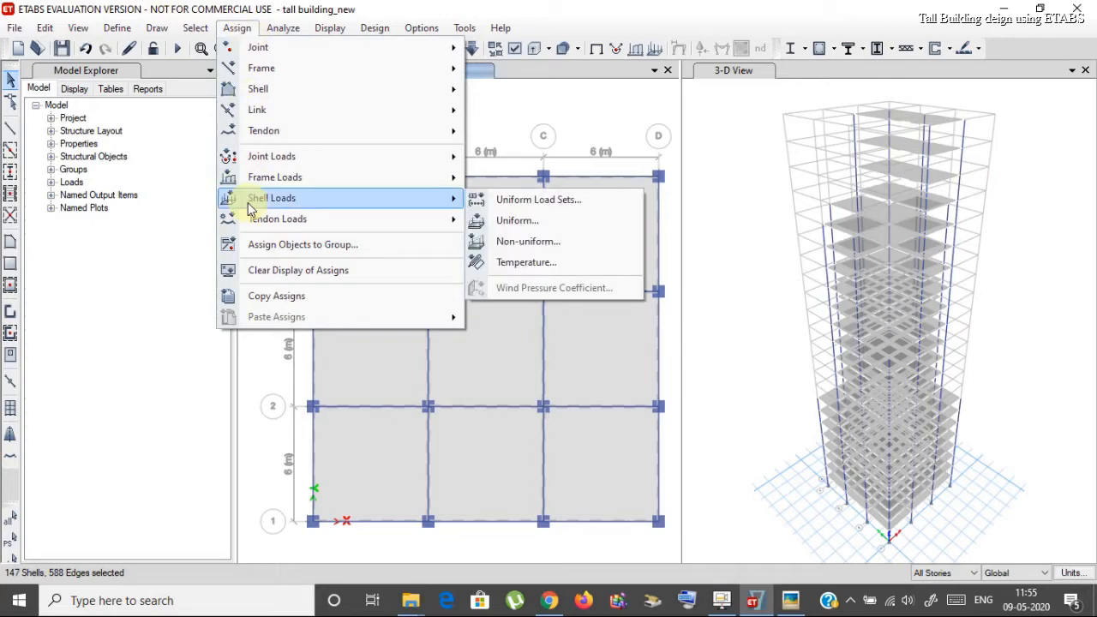
left_click(533, 221)
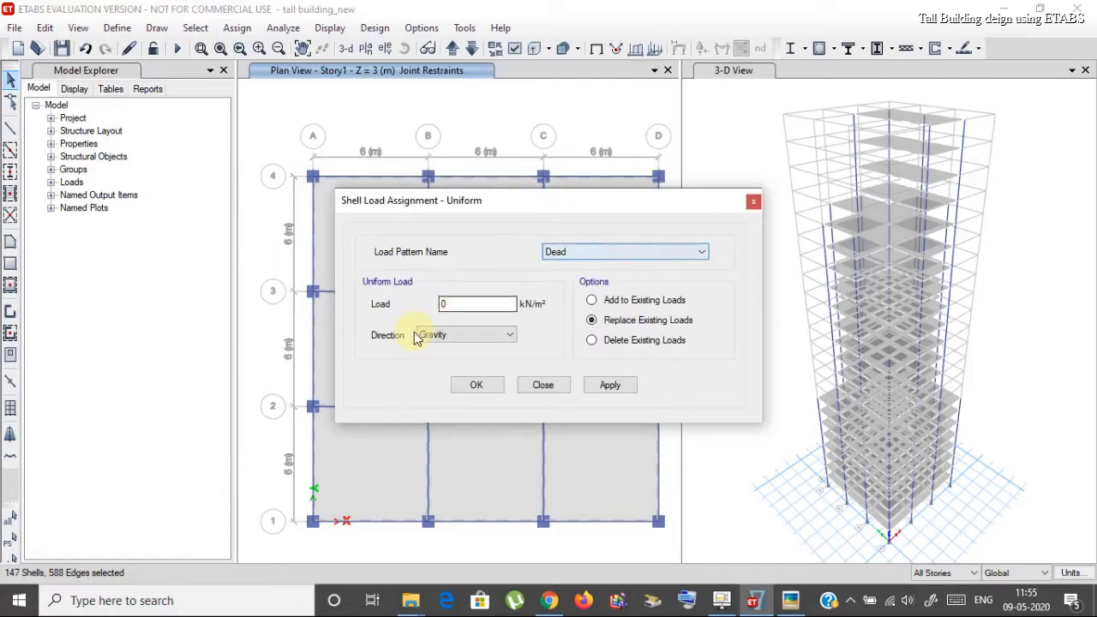
double_click(443, 306)
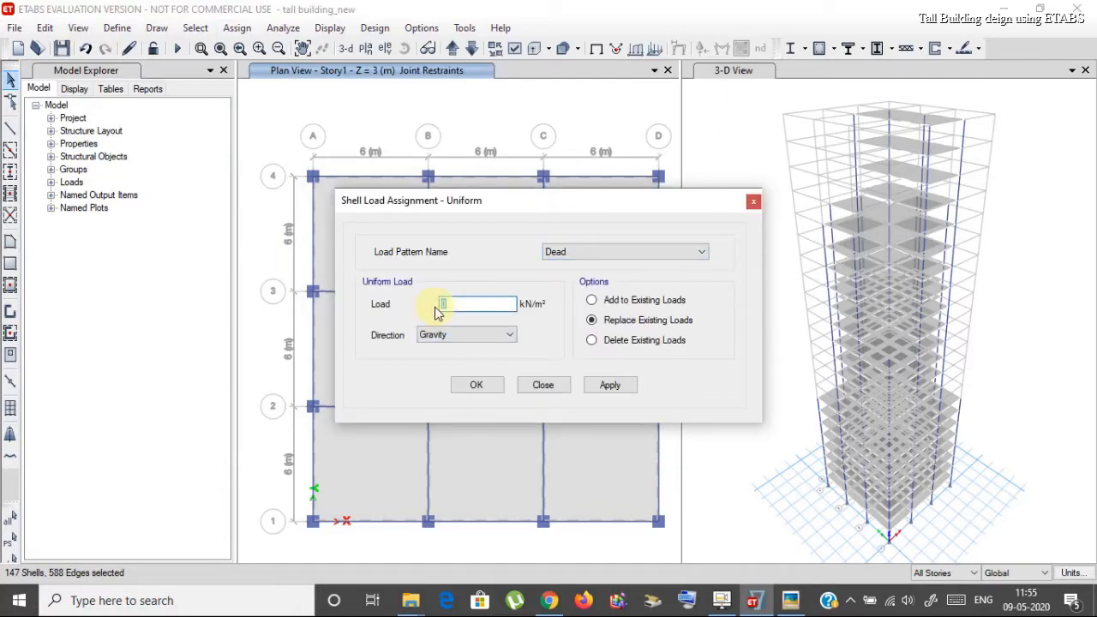
type("2")
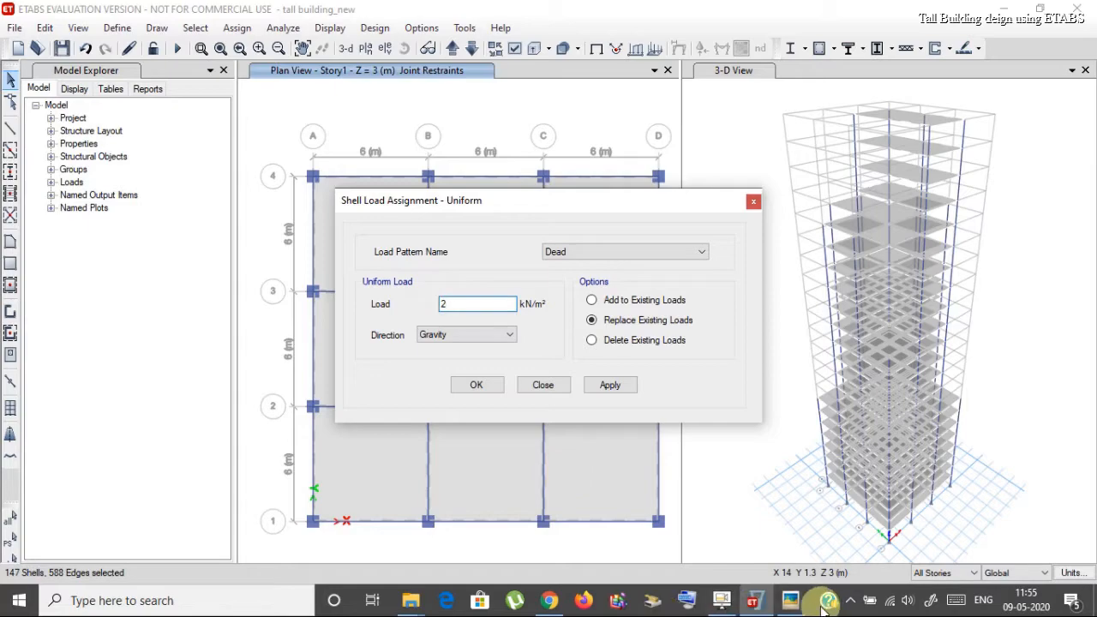
mouse_move(790, 600)
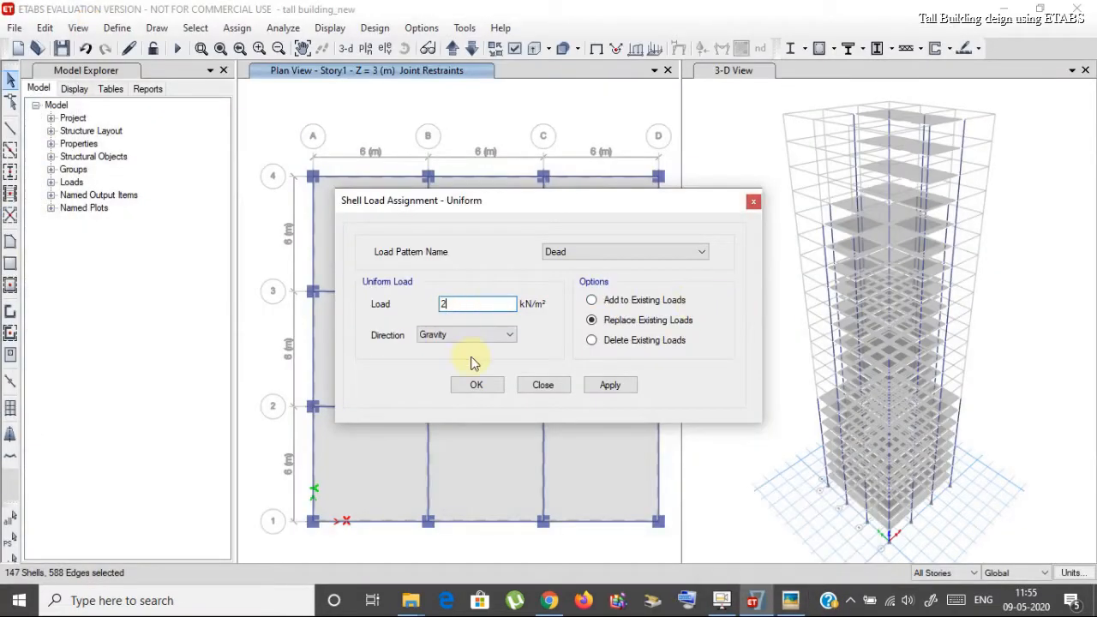
left_click(610, 387)
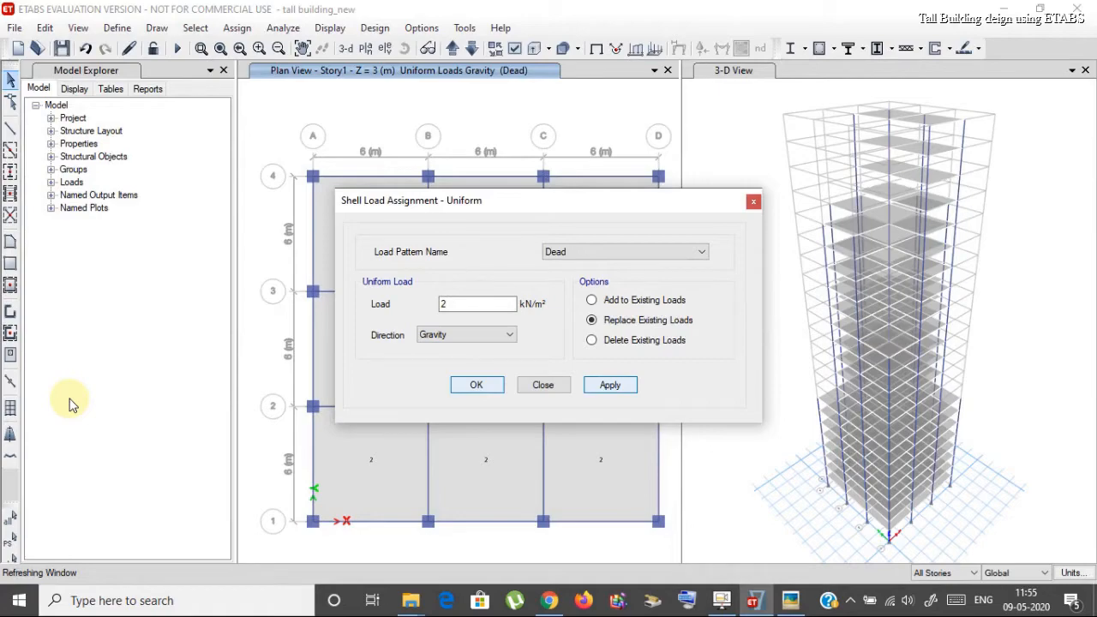
key("Return")
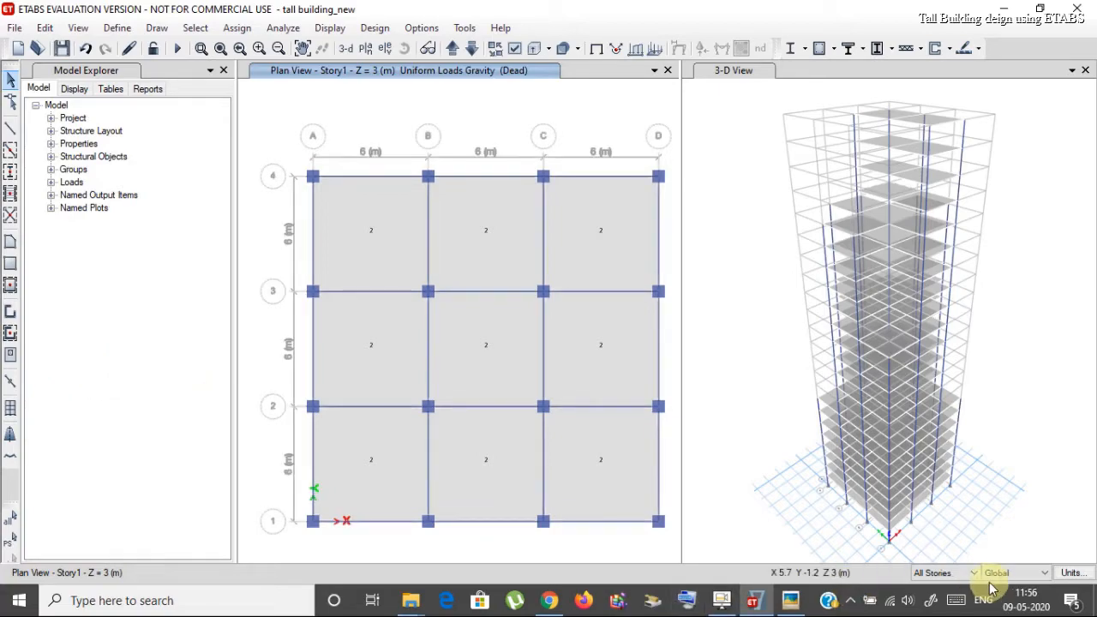
Step: Select the nine Story1 slabs within A–D/1–4 across Similar Stories and assign them a uniform Live load of 5 kN/m² in the Gravity direction
left_click(956, 573)
left_click(942, 608)
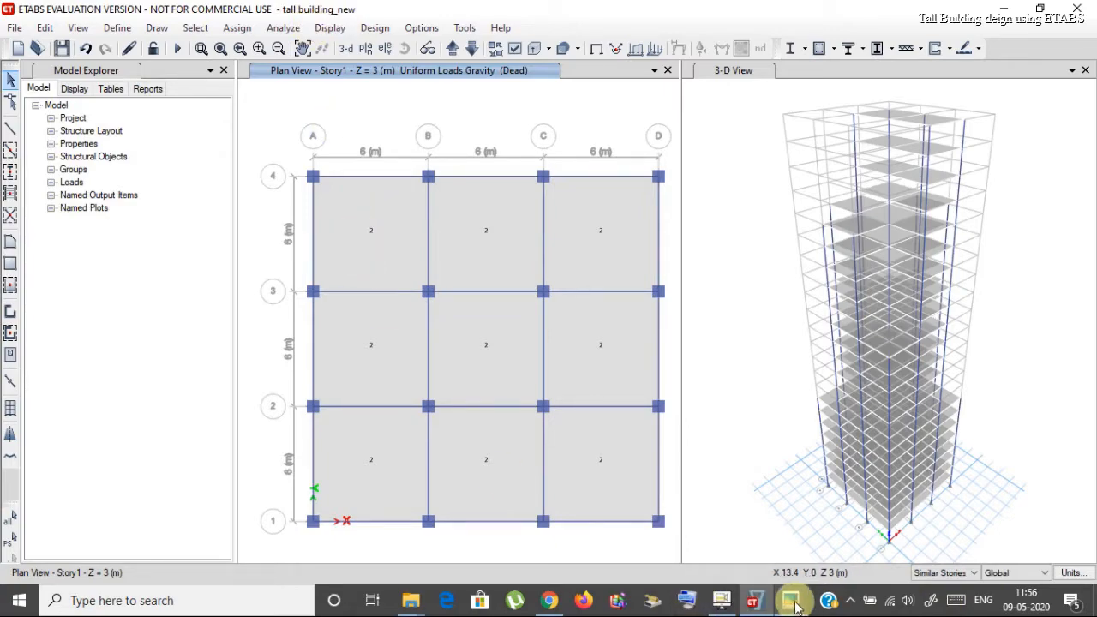
mouse_move(790, 600)
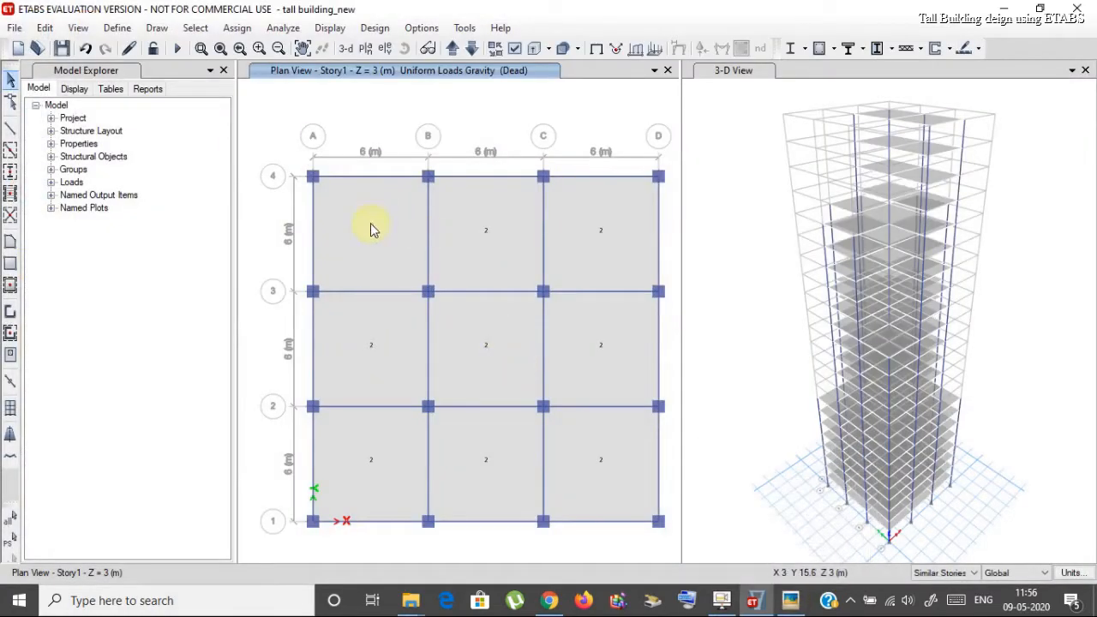
left_click(371, 224)
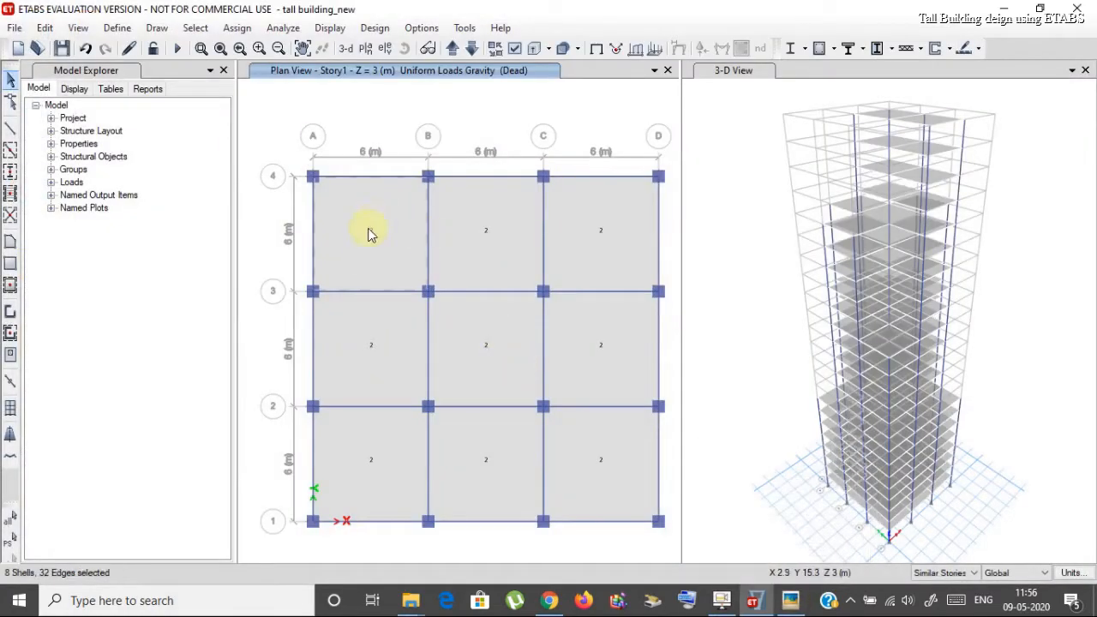
left_click(487, 236)
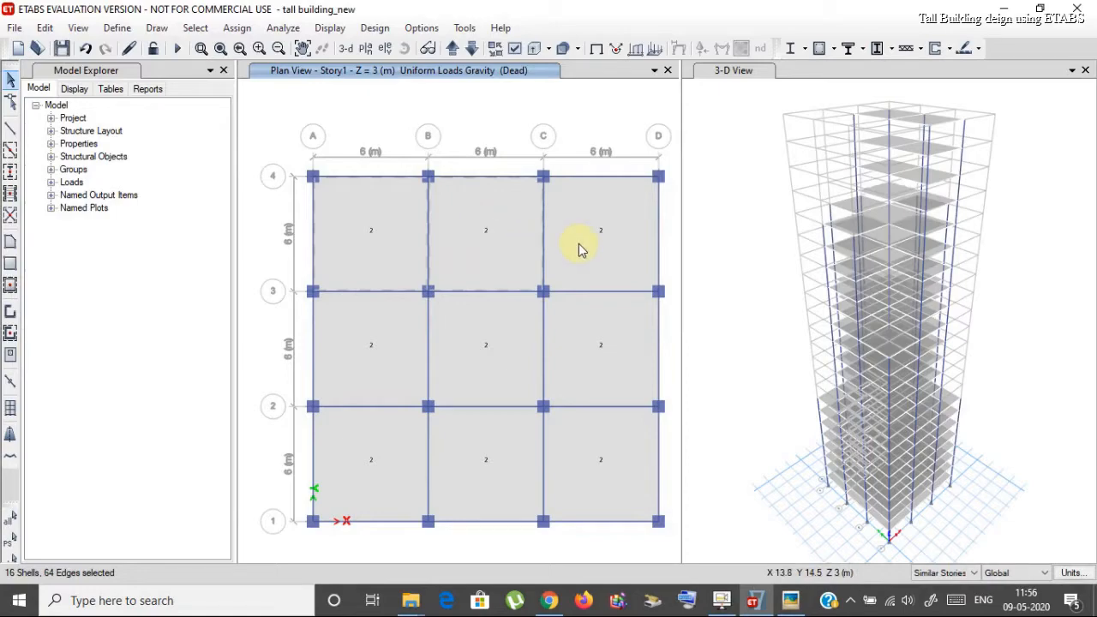
left_click(578, 246)
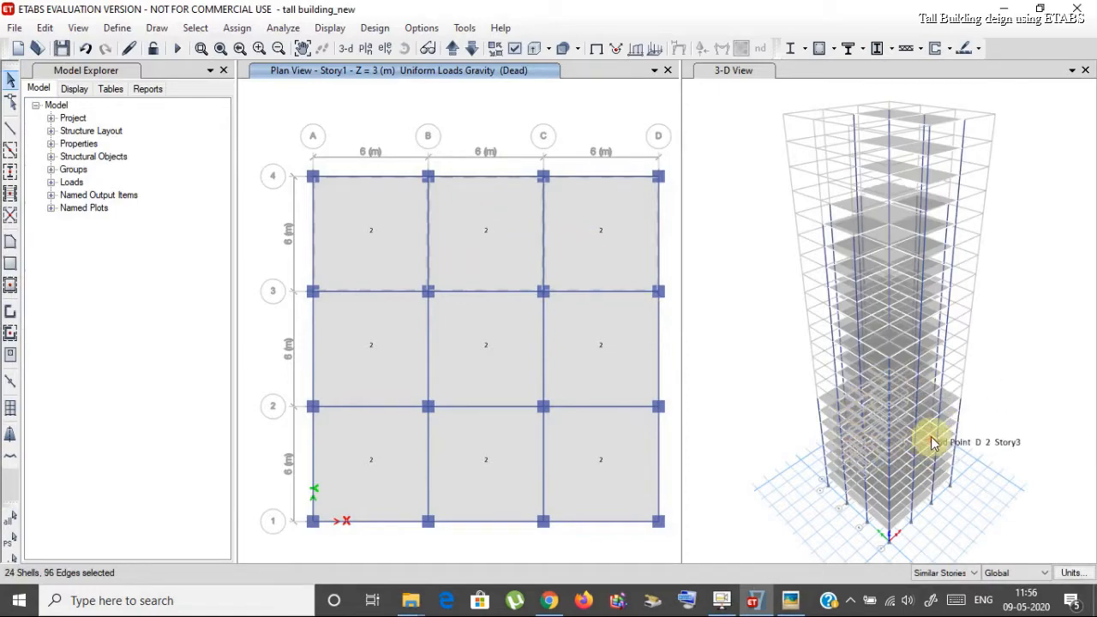
left_click(369, 352)
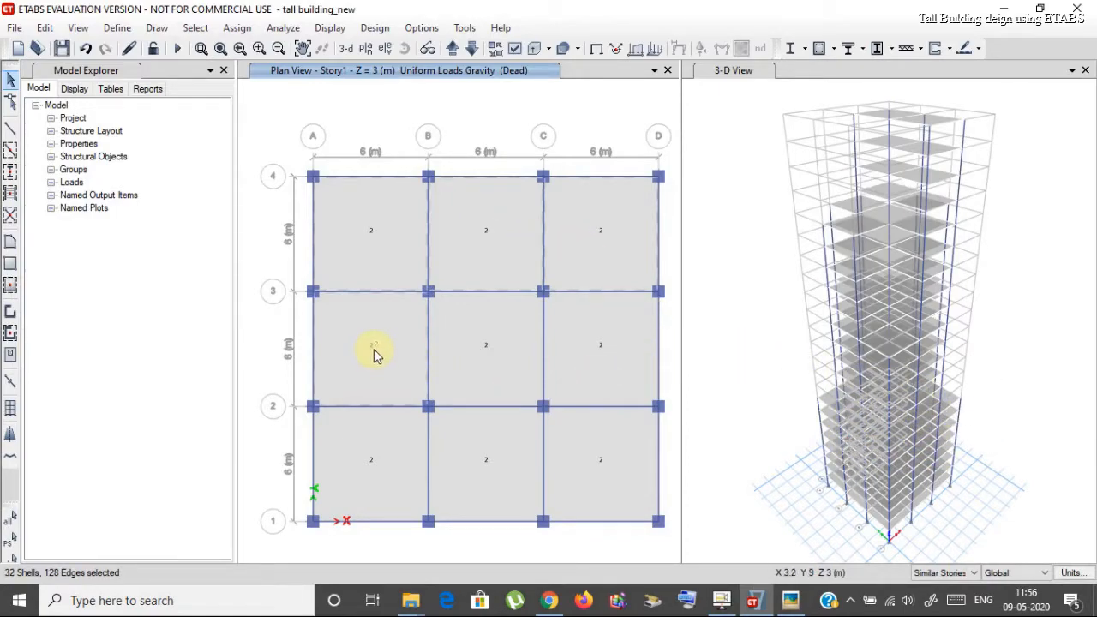
left_click(486, 351)
left_click(602, 353)
left_click(400, 458)
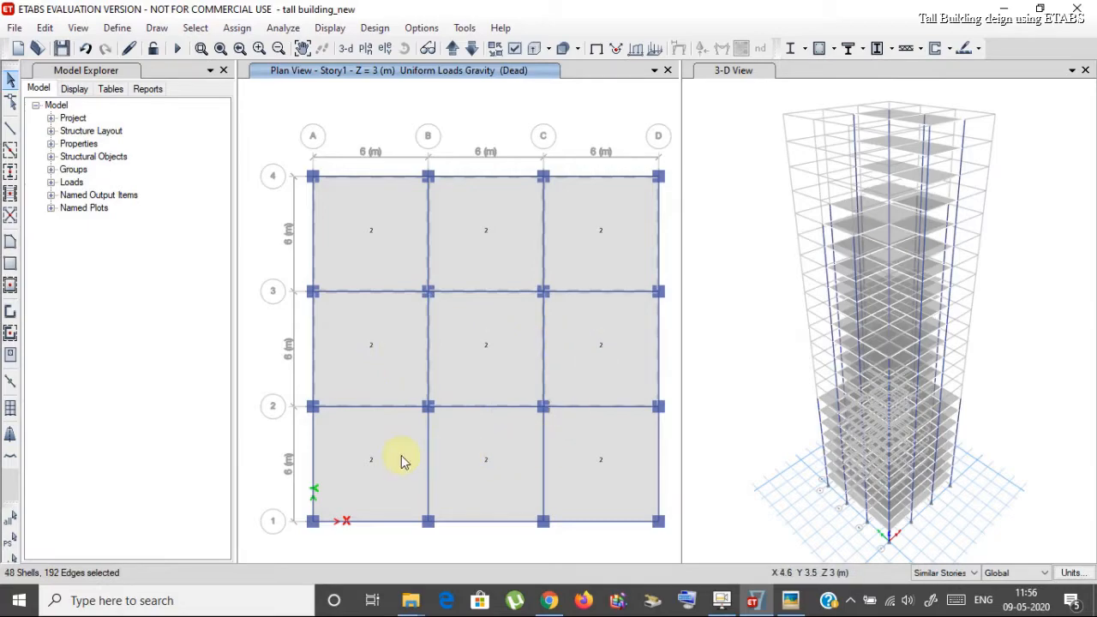
left_click(455, 456)
left_click(554, 451)
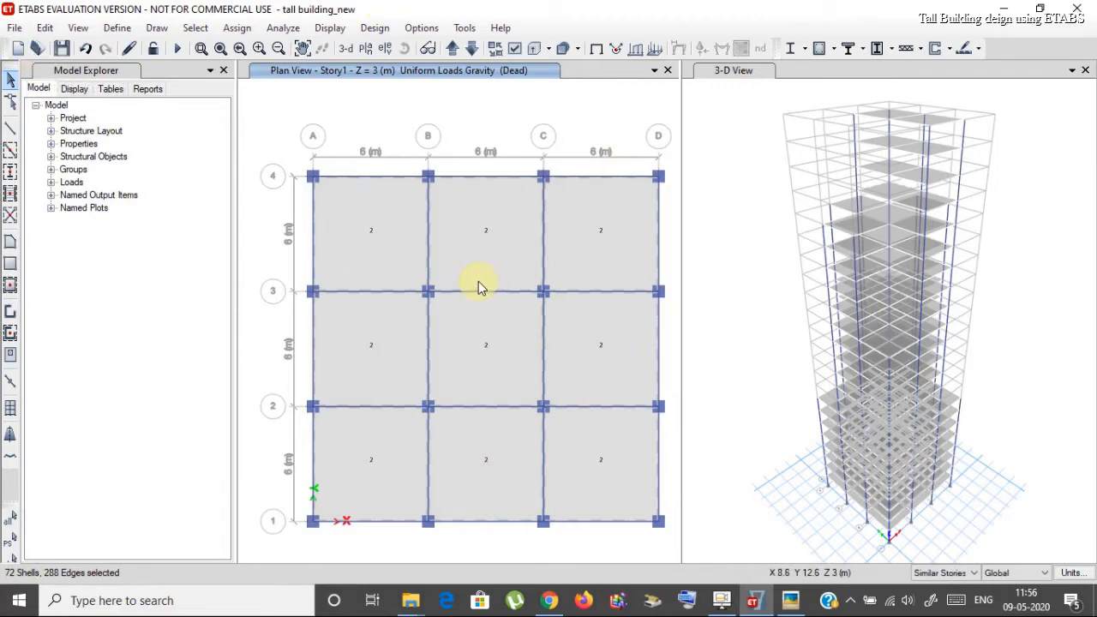
left_click(237, 27)
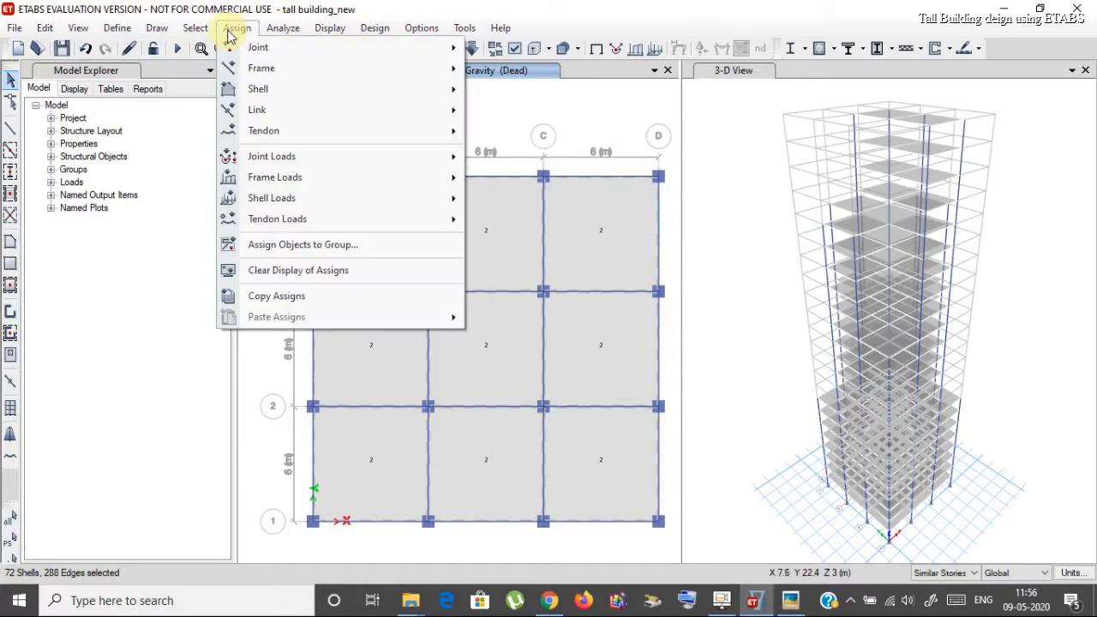
mouse_move(446, 198)
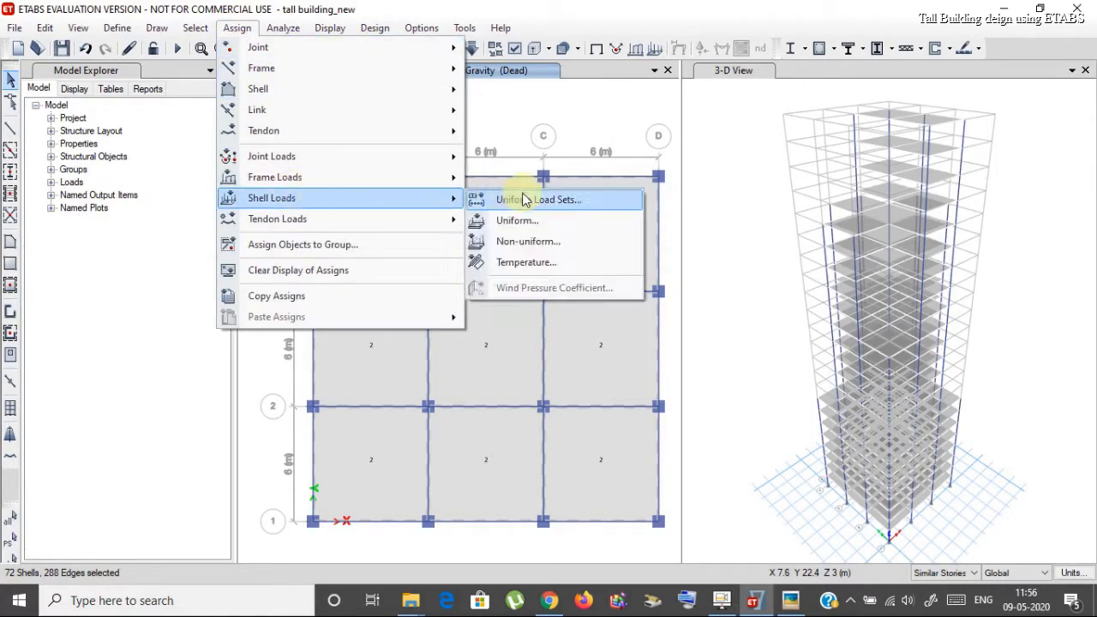
left_click(517, 221)
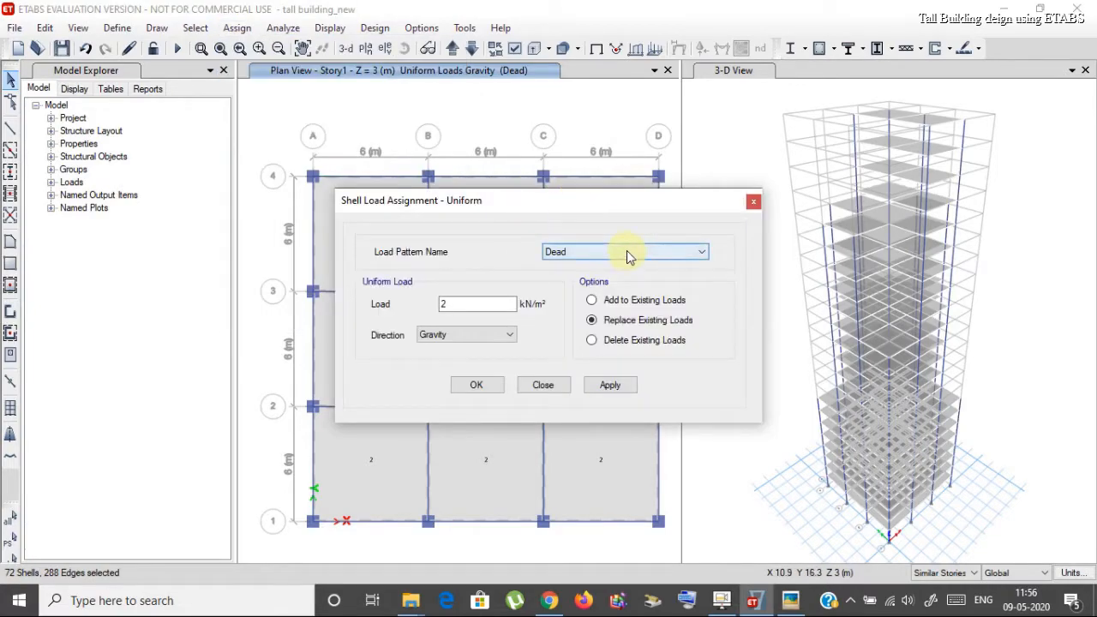
left_click(627, 251)
left_click(590, 278)
double_click(443, 305)
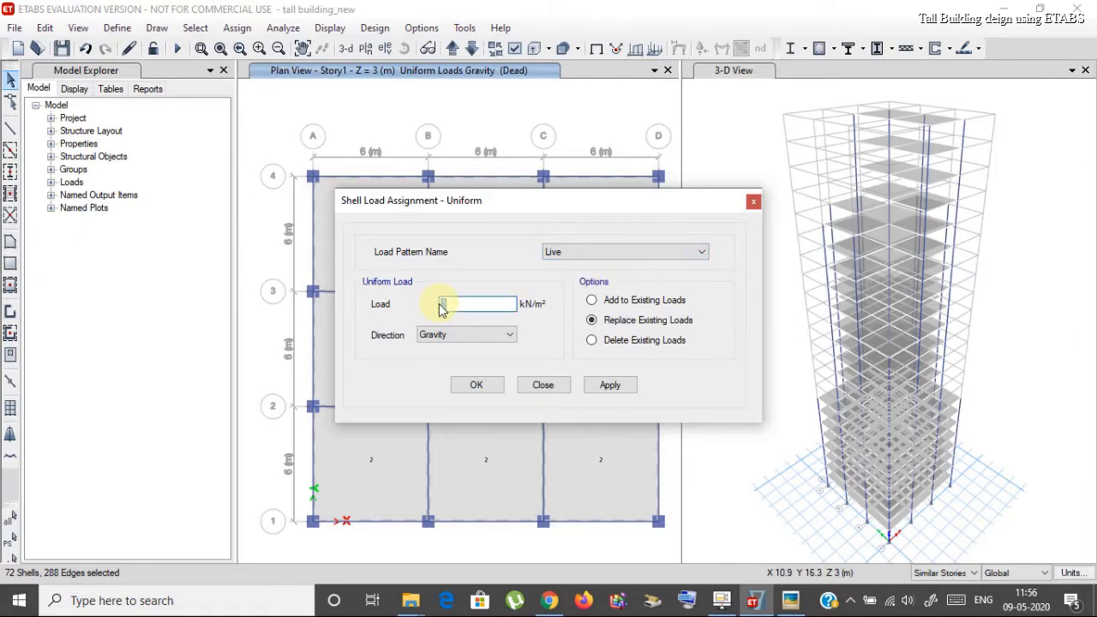
type("5")
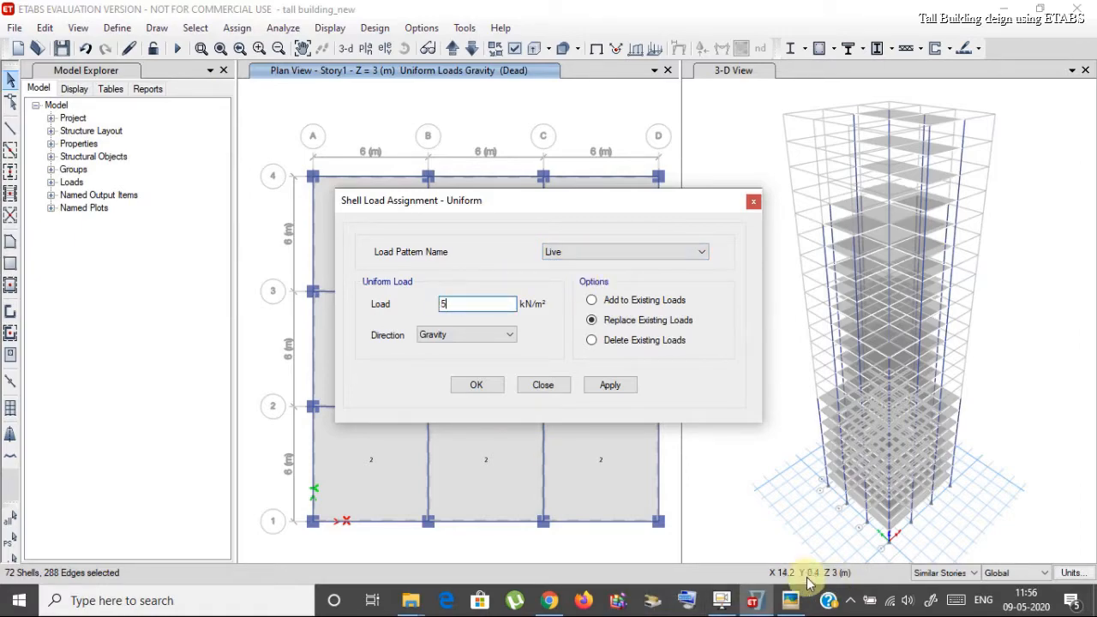
mouse_move(783, 607)
mouse_move(795, 536)
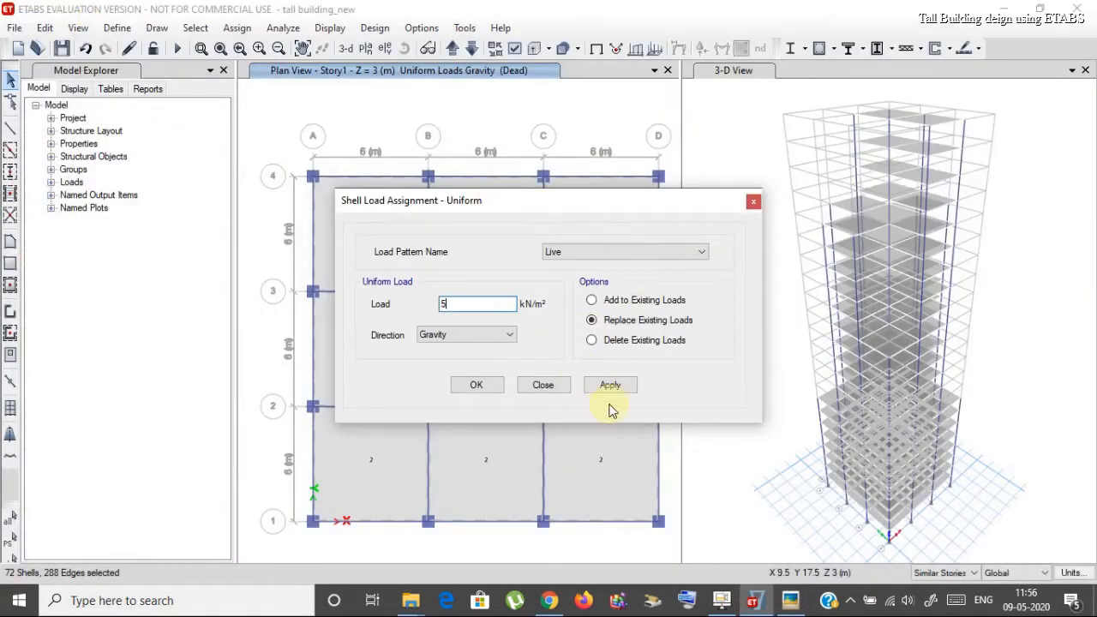
left_click(614, 386)
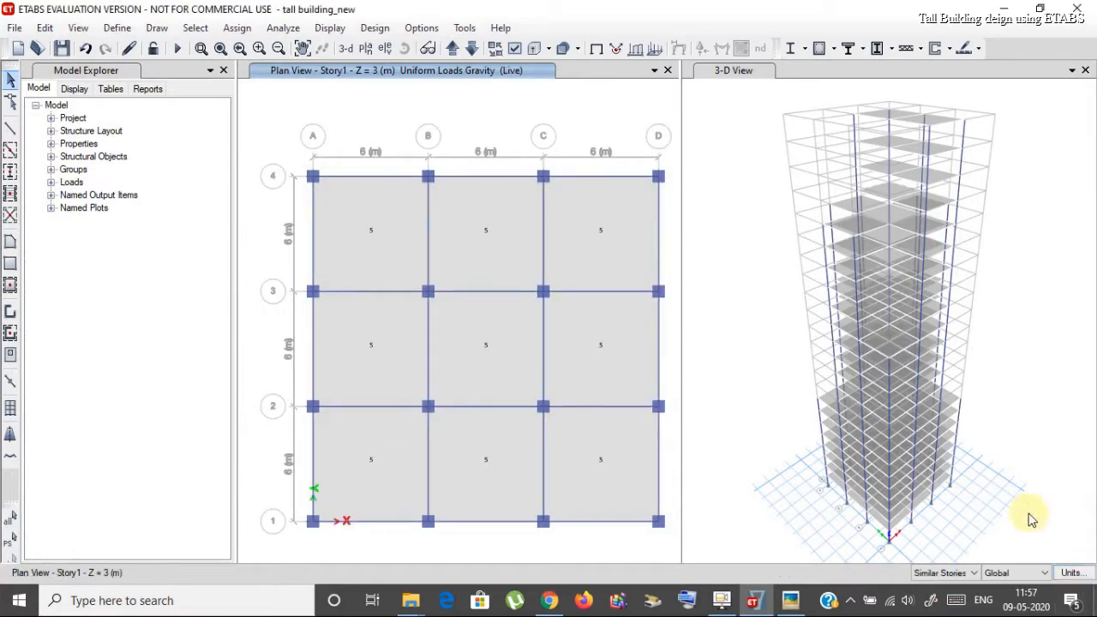
Step: Set the plan view to the Story9 level
left_click(457, 50)
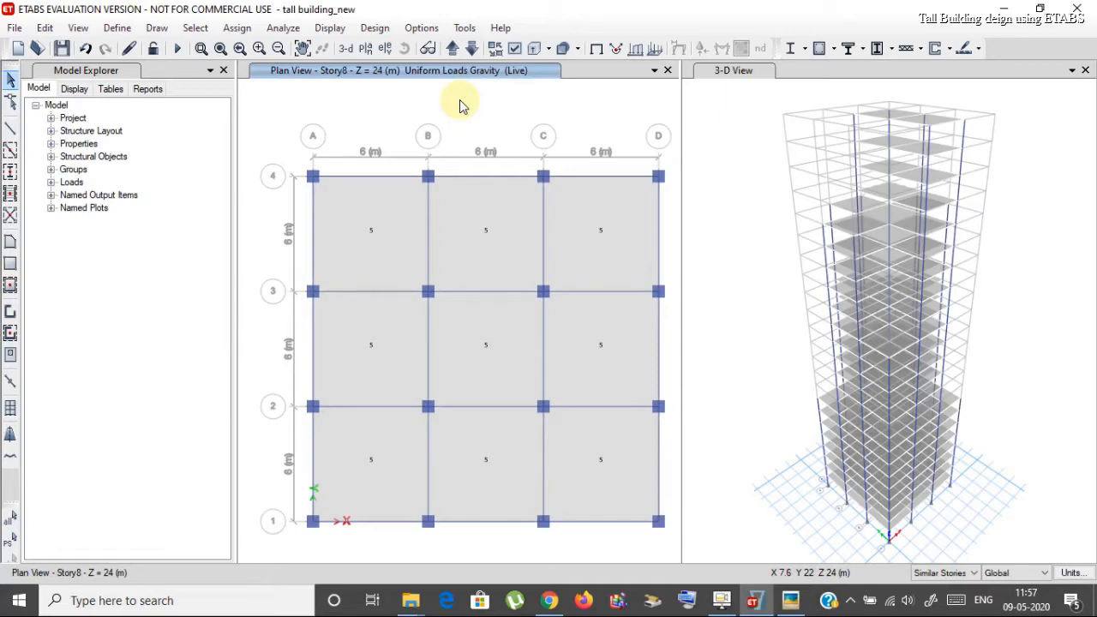
left_click(367, 50)
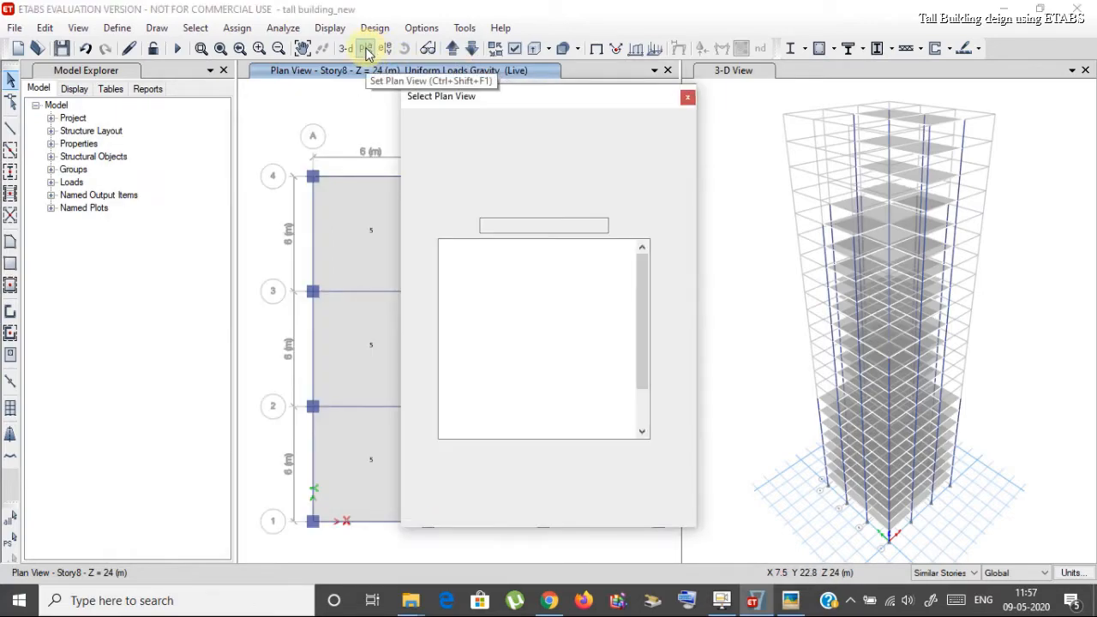
scroll(466, 291, "down", 2)
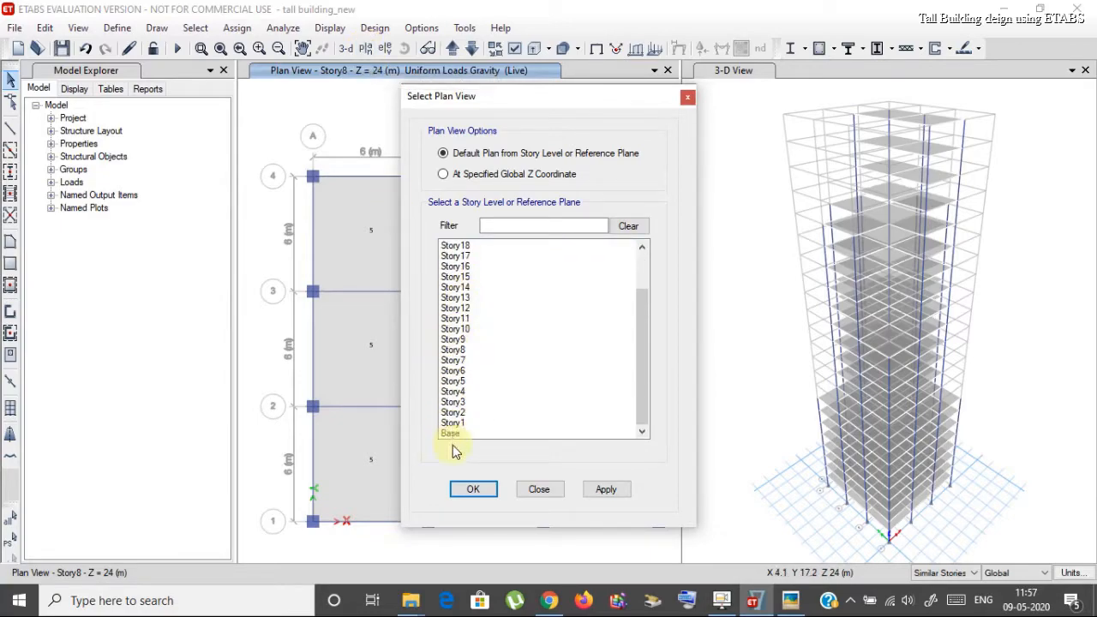
left_click(453, 340)
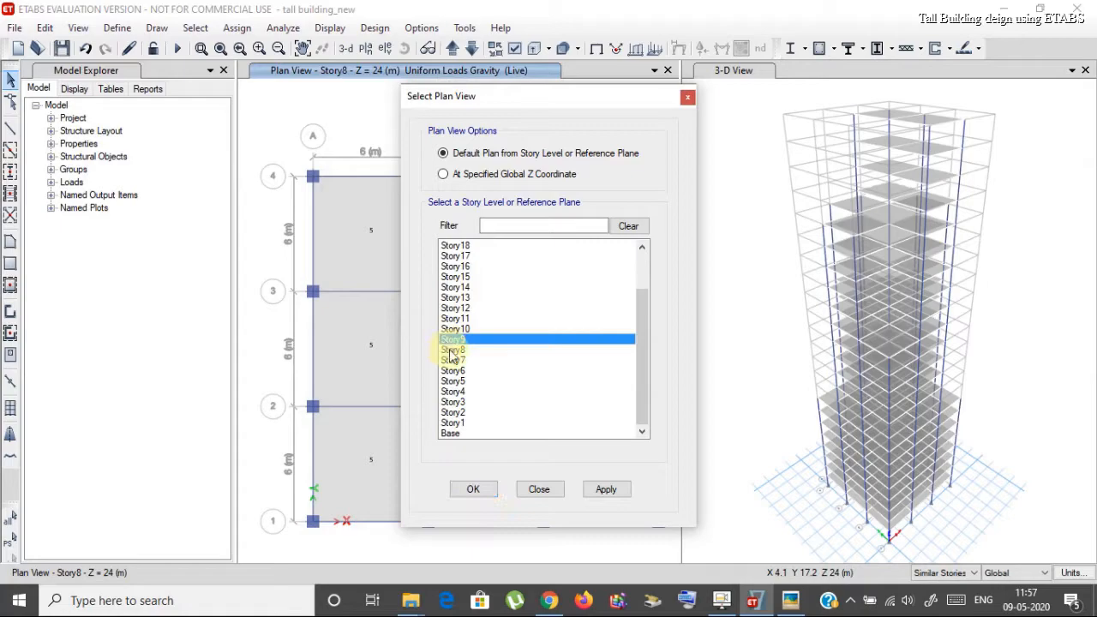
left_click(606, 490)
left_click(472, 491)
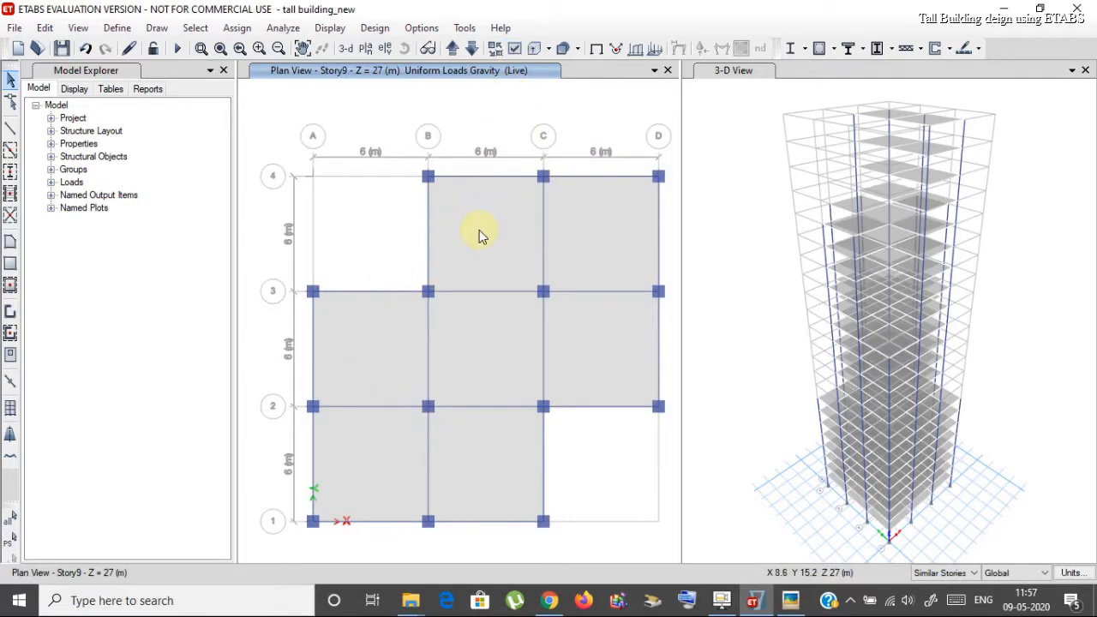
Step: Select the seven Story9 floor slabs across Similar Stories and assign them a uniform Live load of 4.5 kN/m² in the Gravity direction
left_click(515, 229)
left_click(600, 228)
left_click(589, 343)
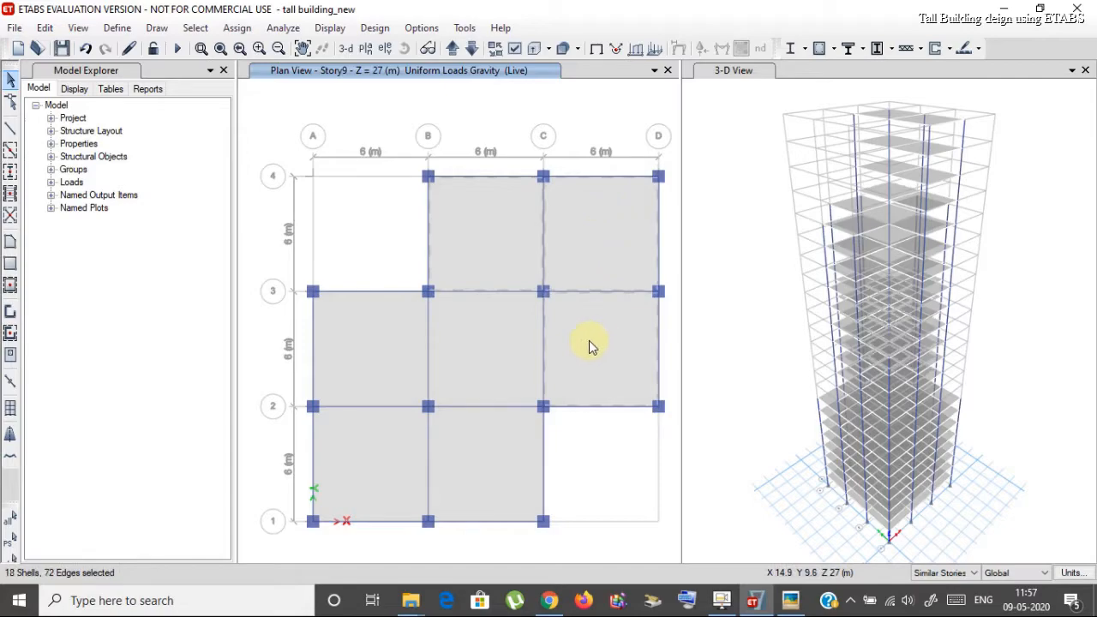
left_click(506, 350)
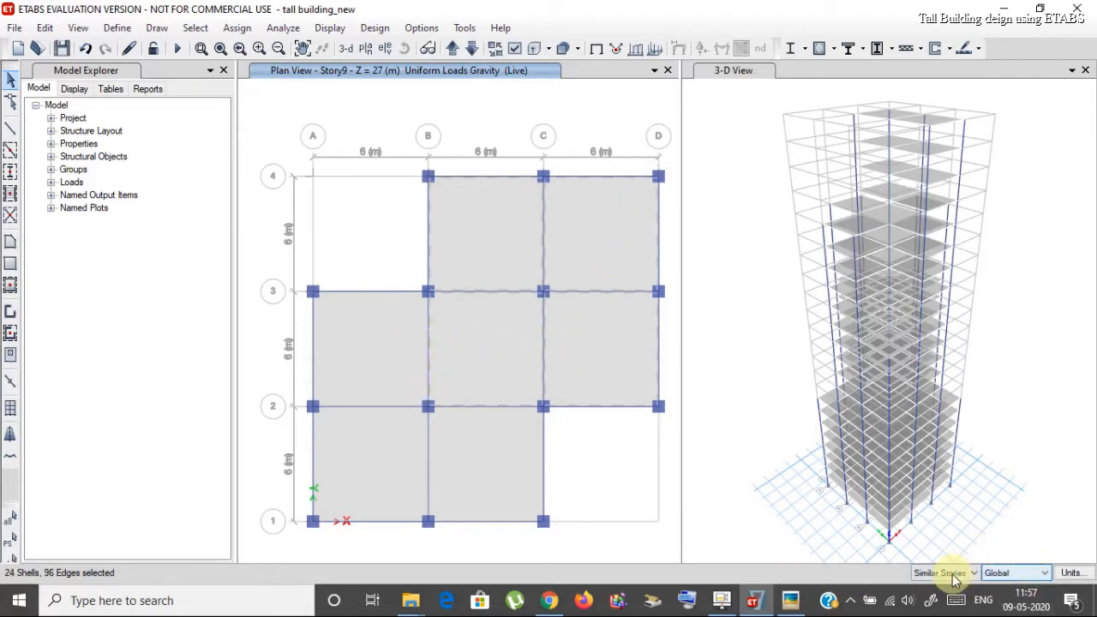
left_click(363, 326)
left_click(385, 446)
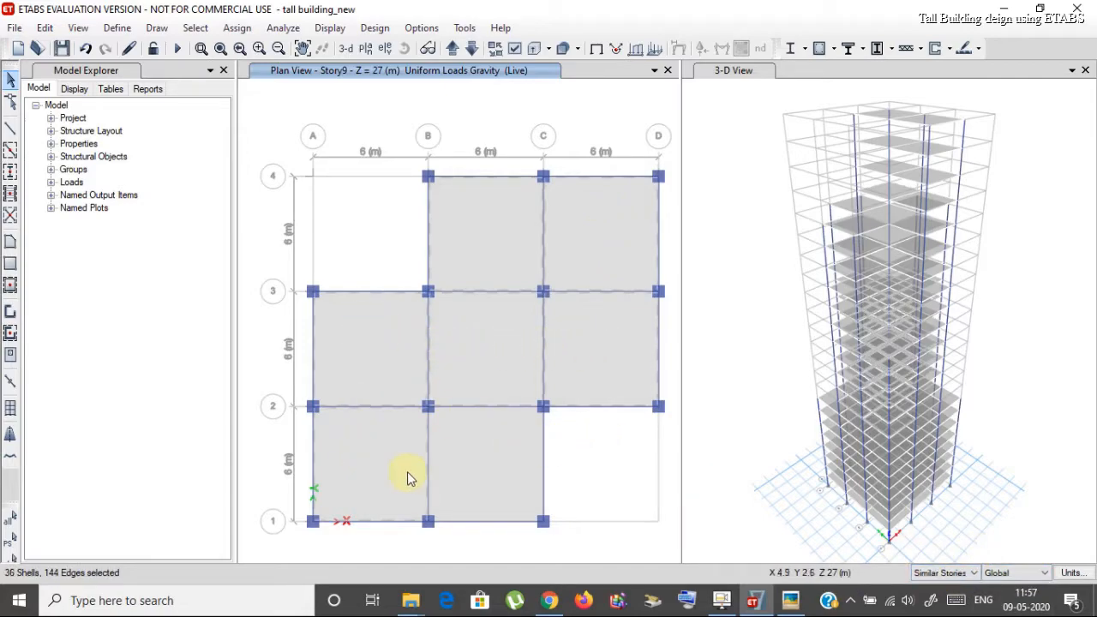
left_click(482, 472)
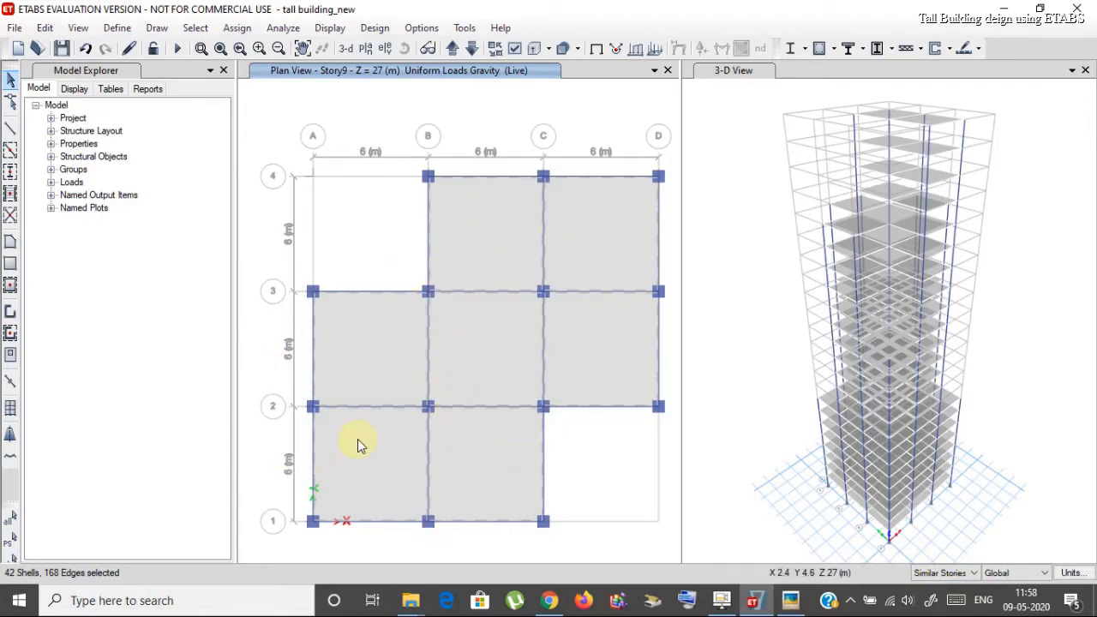
left_click(236, 28)
mouse_move(274, 198)
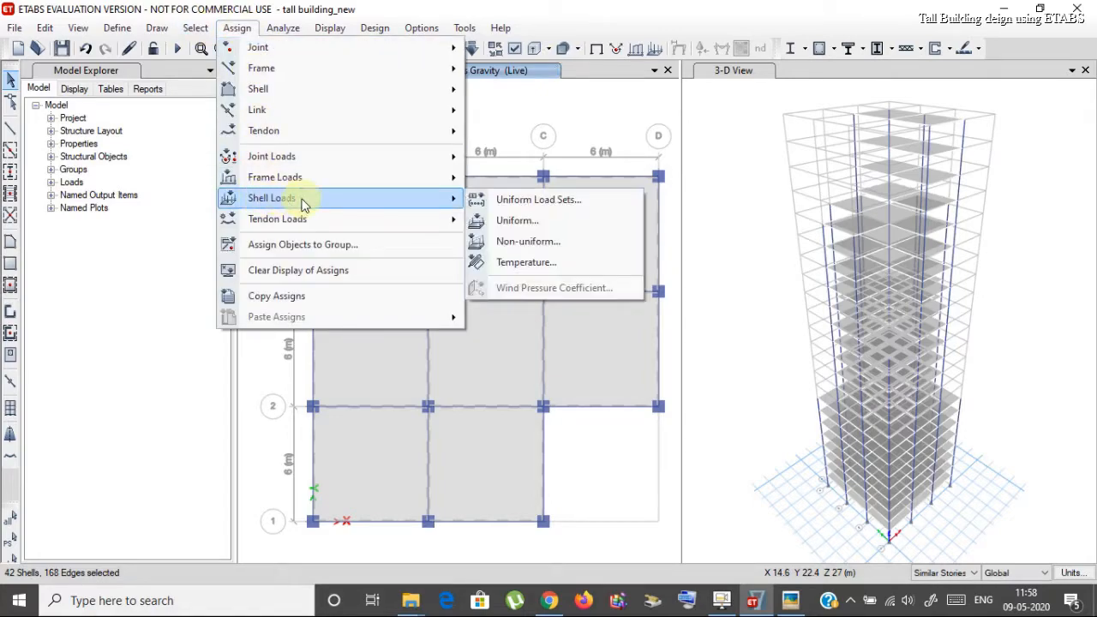
left_click(519, 225)
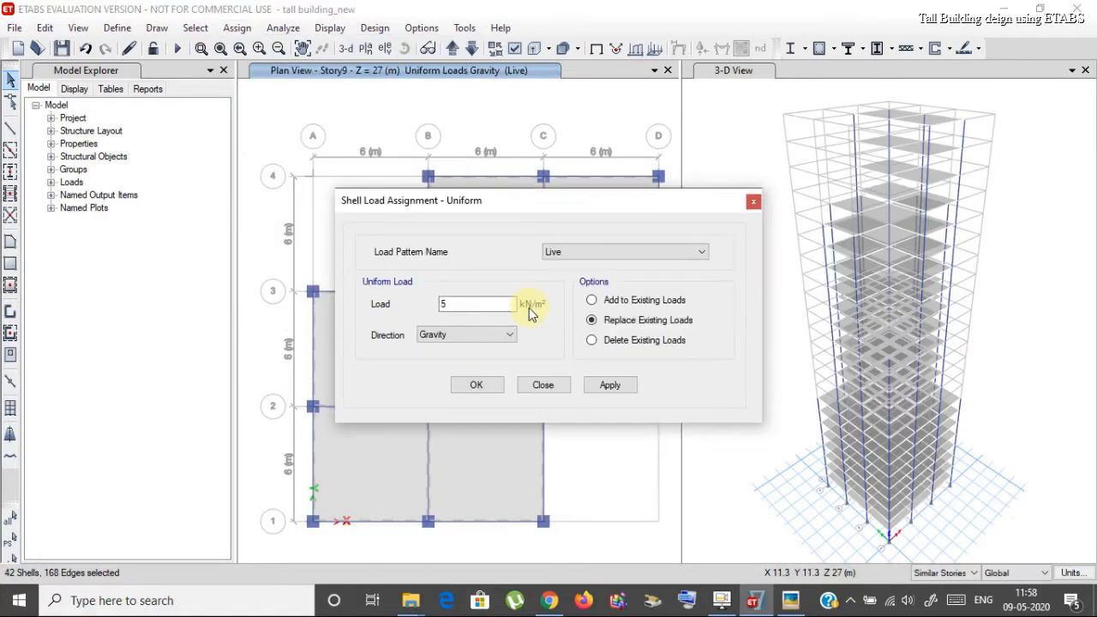
mouse_move(791, 601)
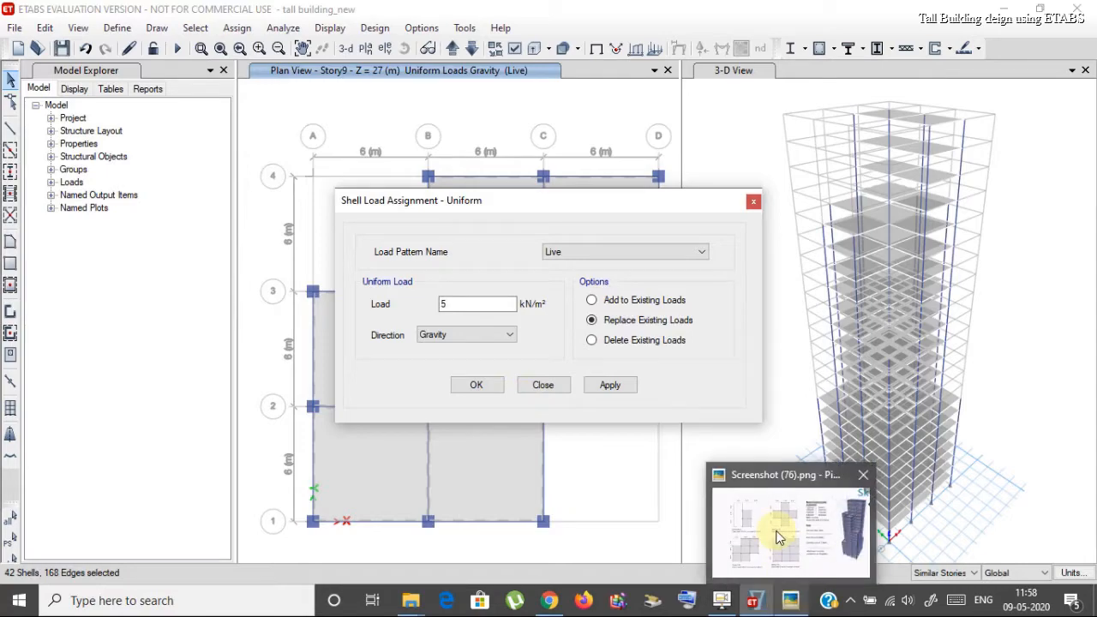
mouse_move(779, 537)
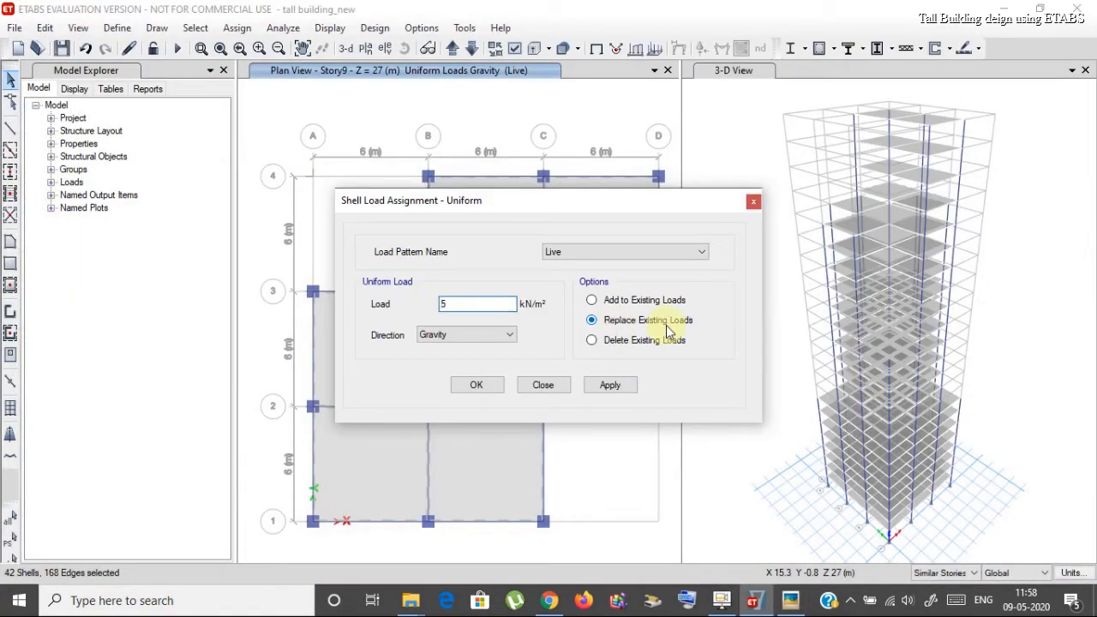
type("4.")
left_click(608, 388)
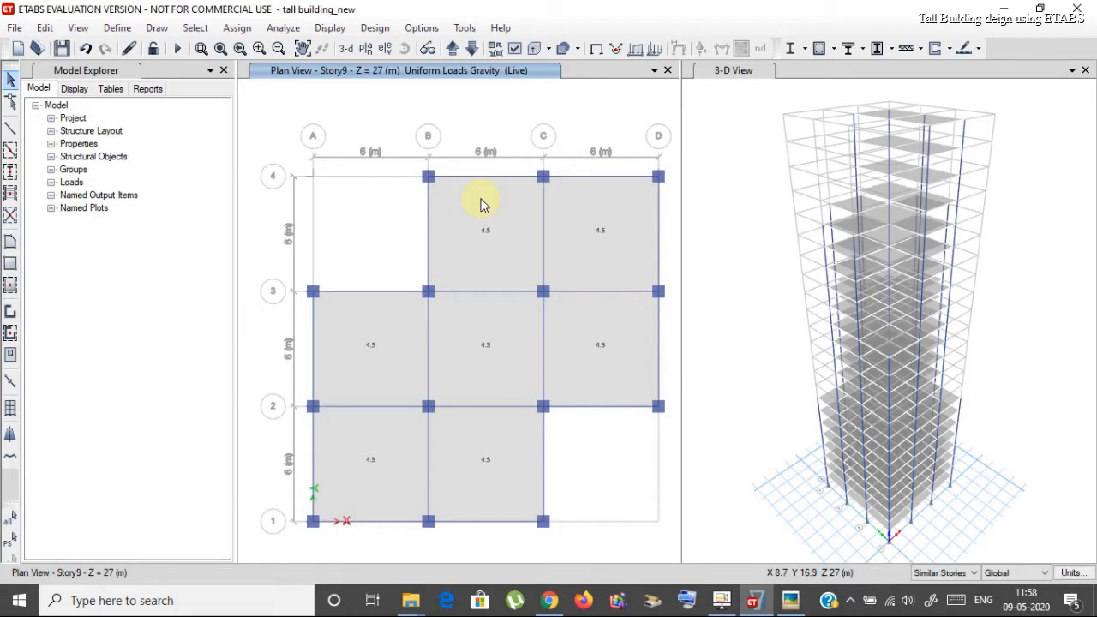
Step: Check the storey ranges and live loads in the reference image, and set the plan view to the Story16 level
left_click(787, 601)
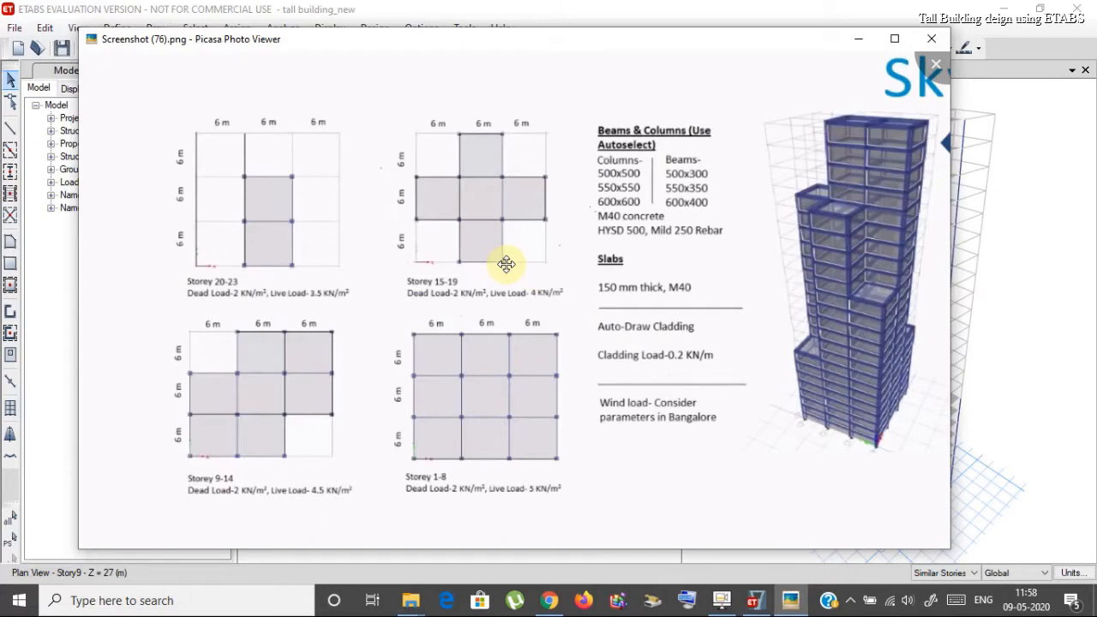
left_click(505, 7)
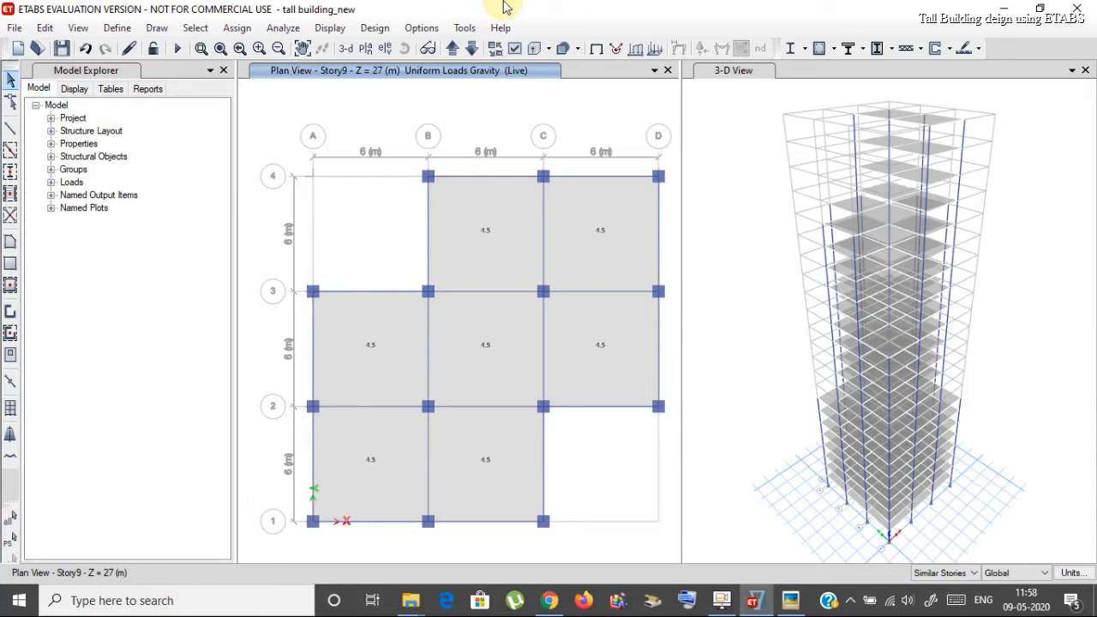
left_click(366, 49)
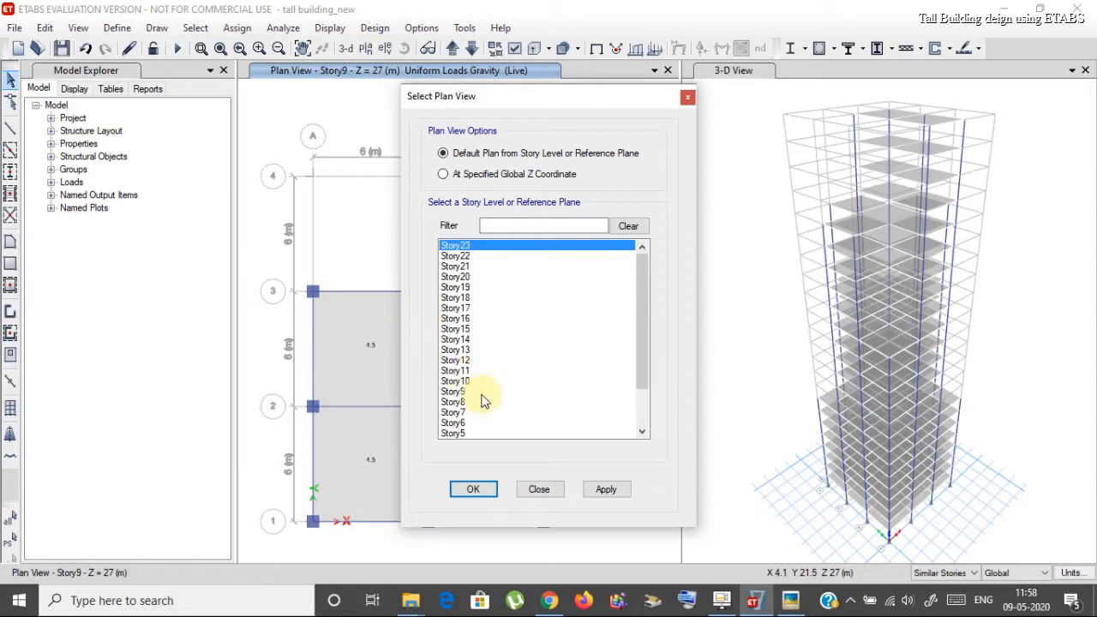
left_click(463, 318)
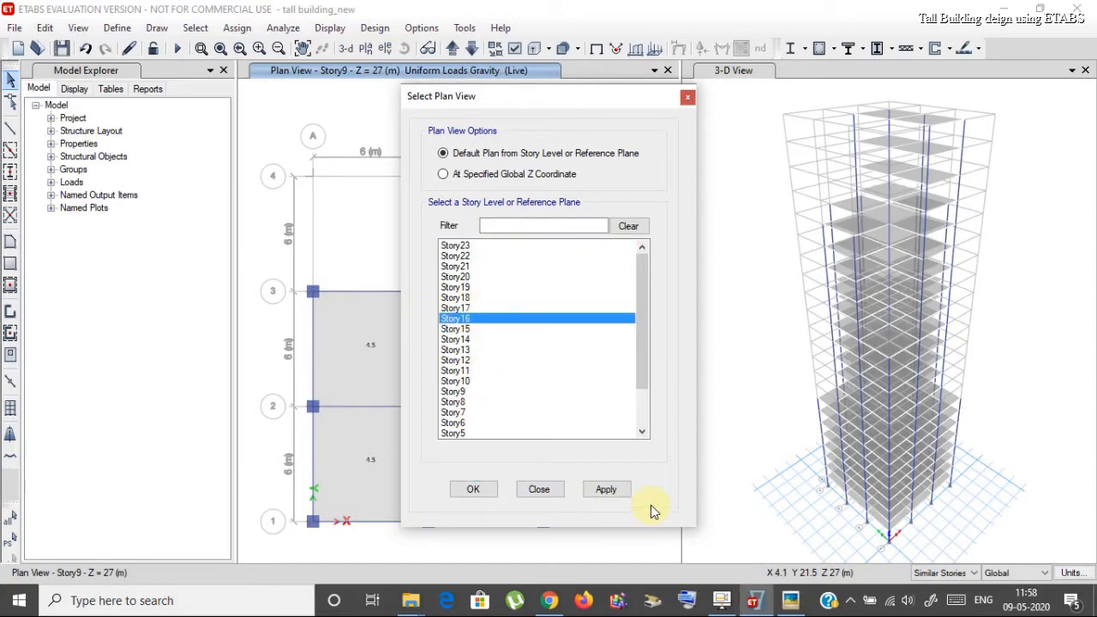
left_click(611, 490)
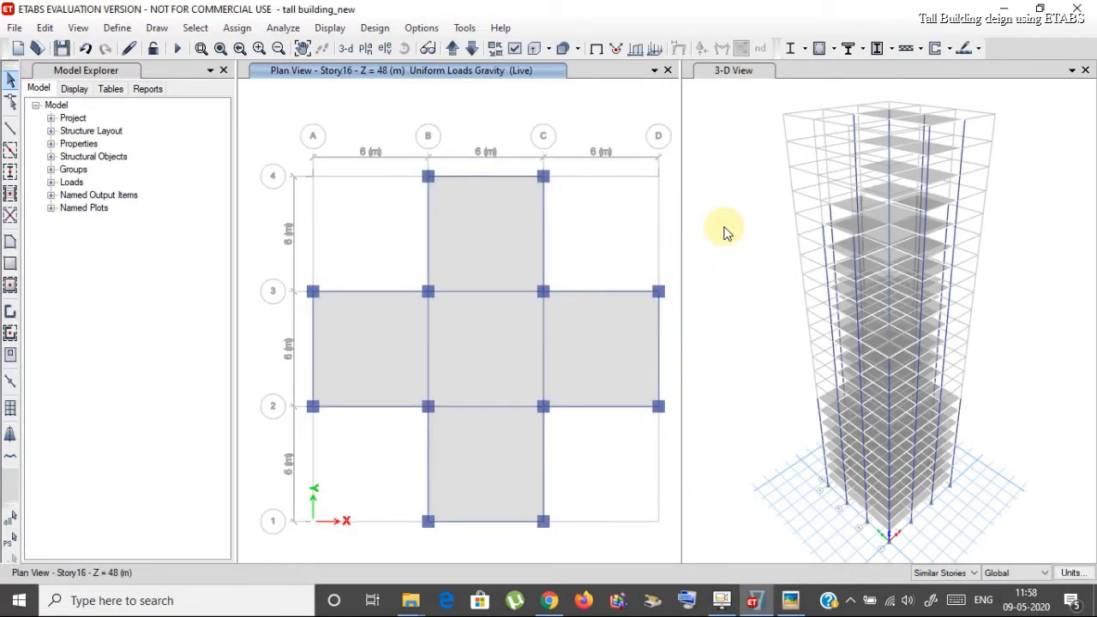
Step: Select the five cross-shaped Story16 slabs across Similar Stories and assign them a uniform Live load of 4 kN/m² in the Gravity direction
left_click(477, 228)
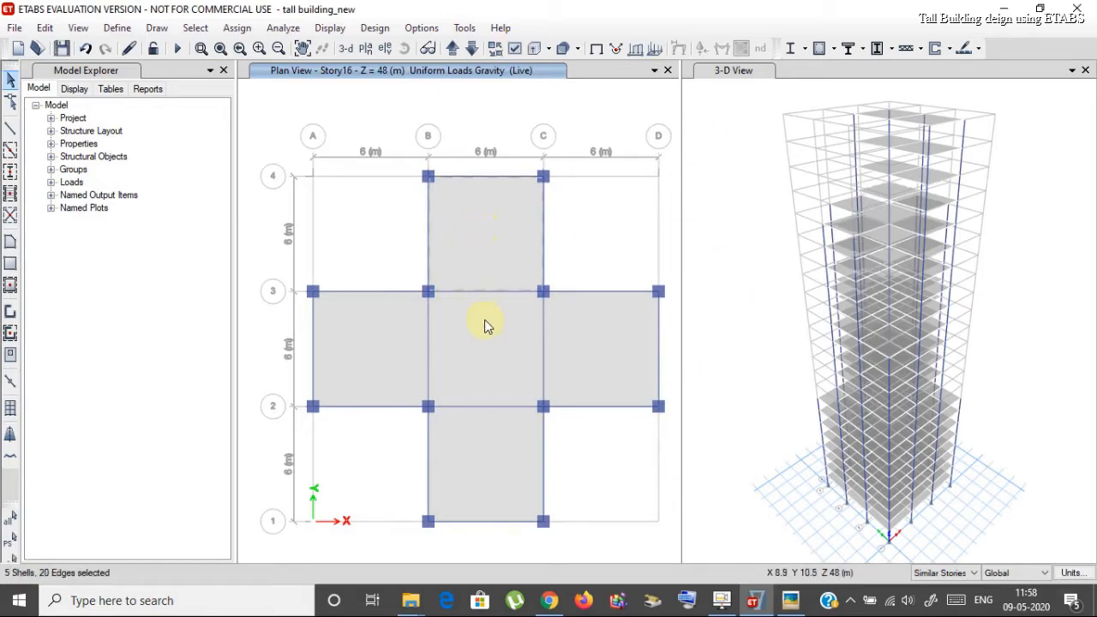
left_click(485, 326)
left_click(489, 452)
left_click(370, 364)
left_click(622, 369)
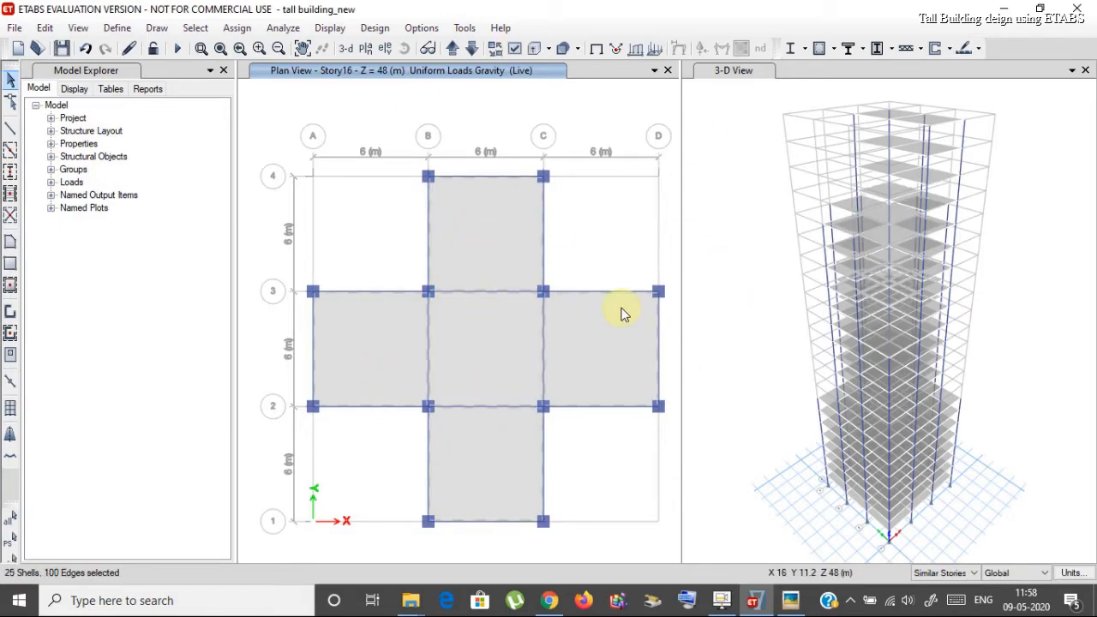
left_click(244, 28)
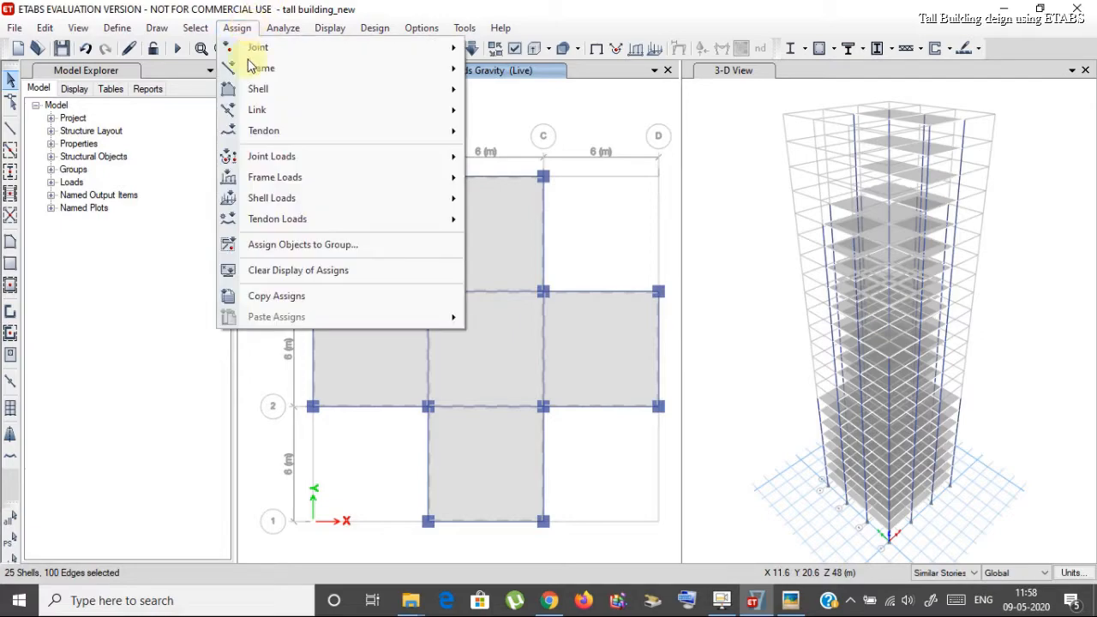
mouse_move(311, 205)
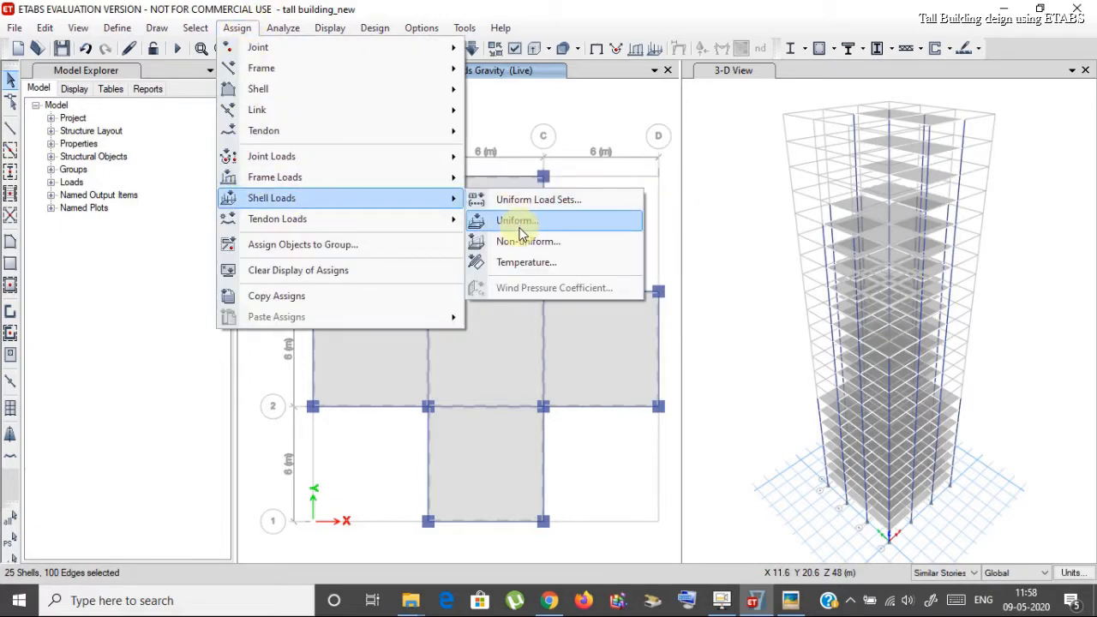
left_click(521, 223)
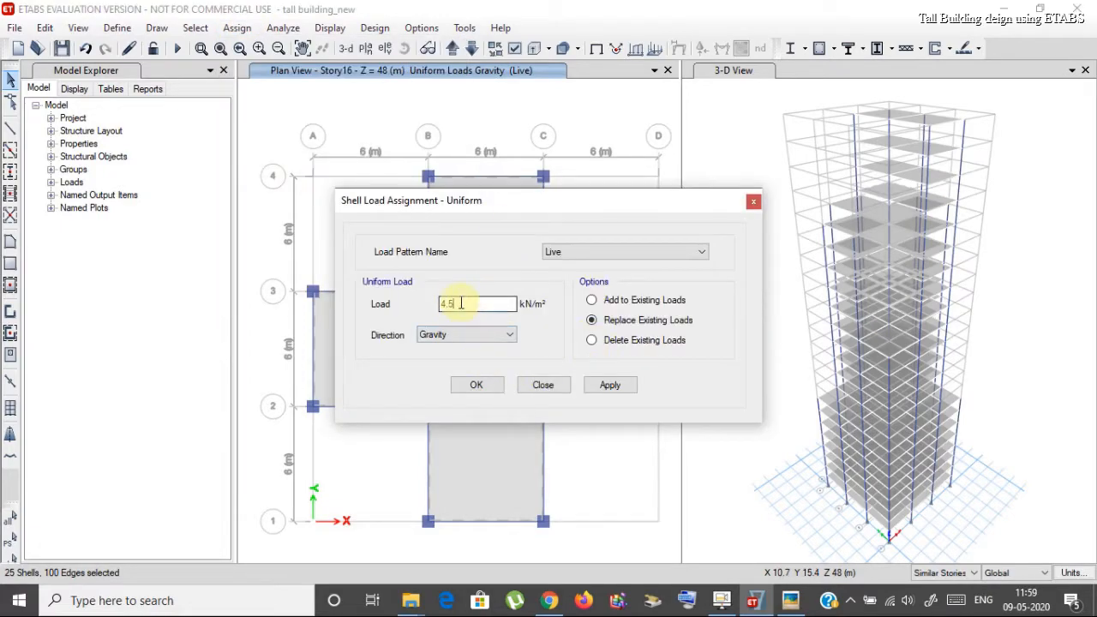
left_click_drag(461, 305, 442, 306)
type("4")
left_click(613, 387)
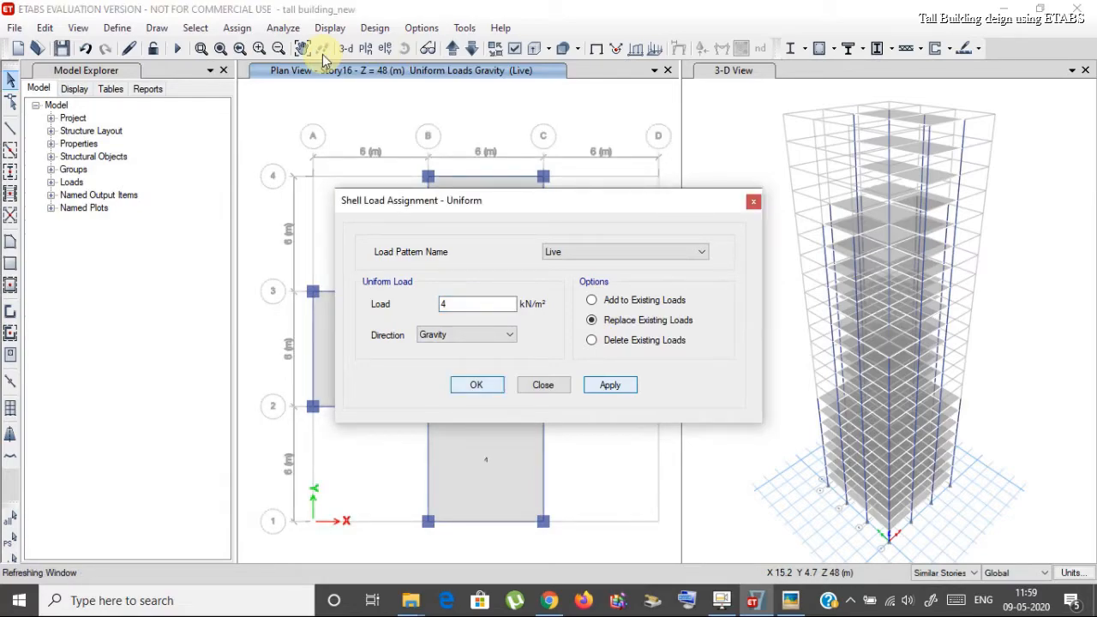
key("Return")
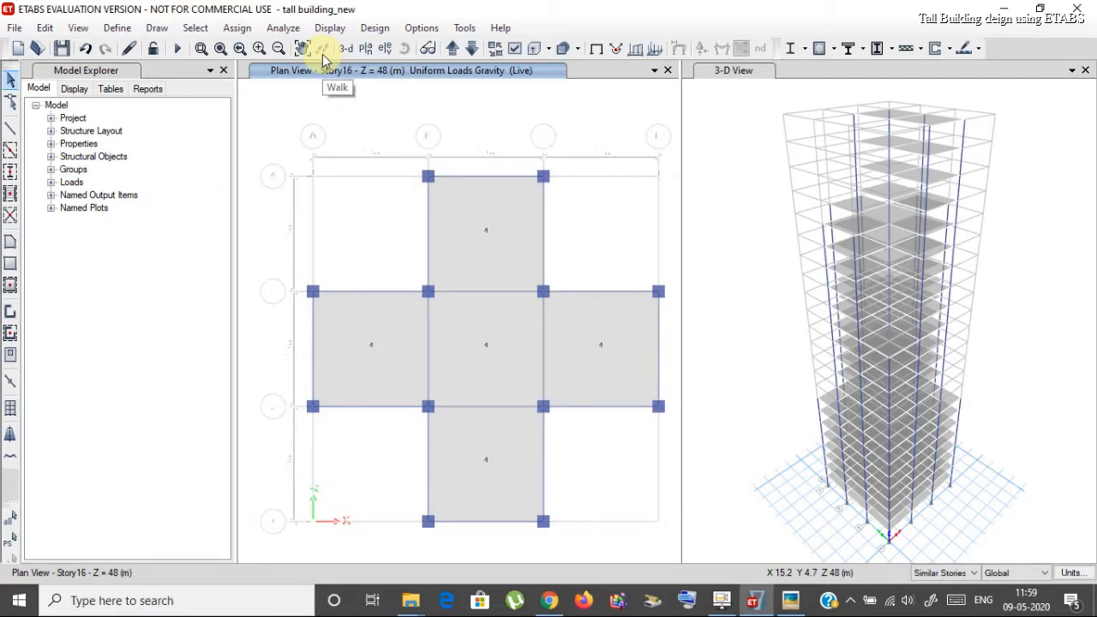
Step: Set the plan view to the Story23 level
left_click(365, 48)
left_click(470, 266)
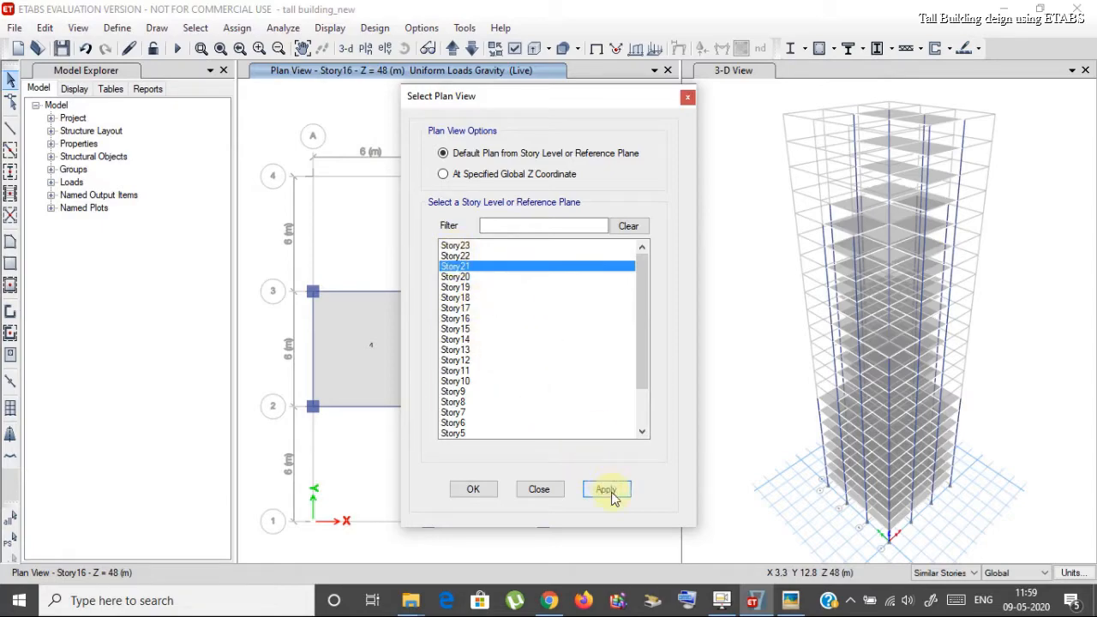
left_click(454, 246)
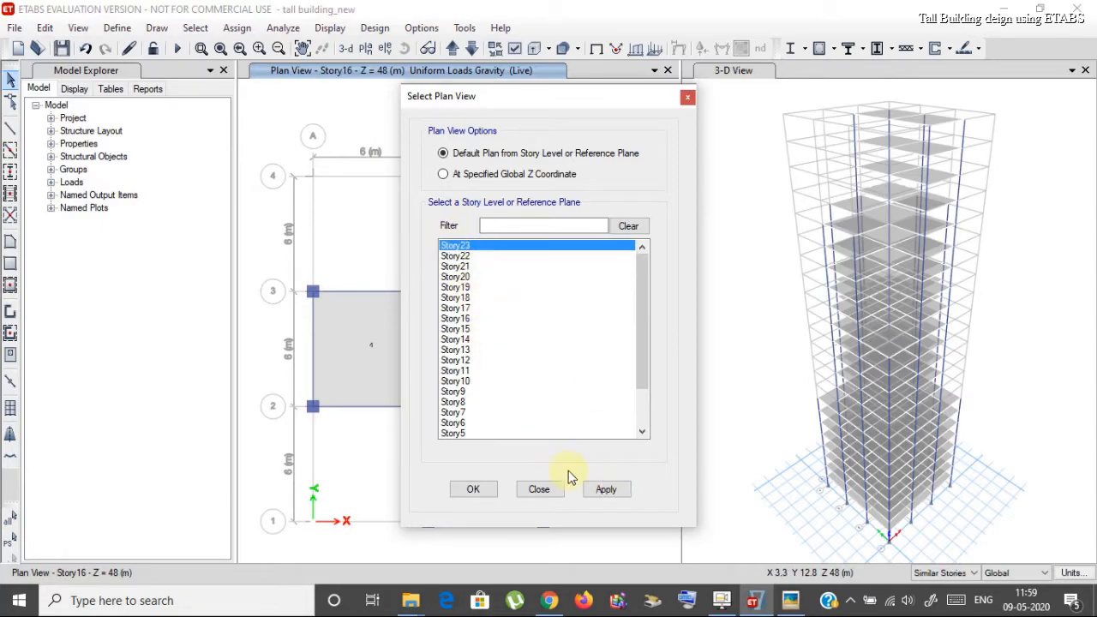
left_click(625, 495)
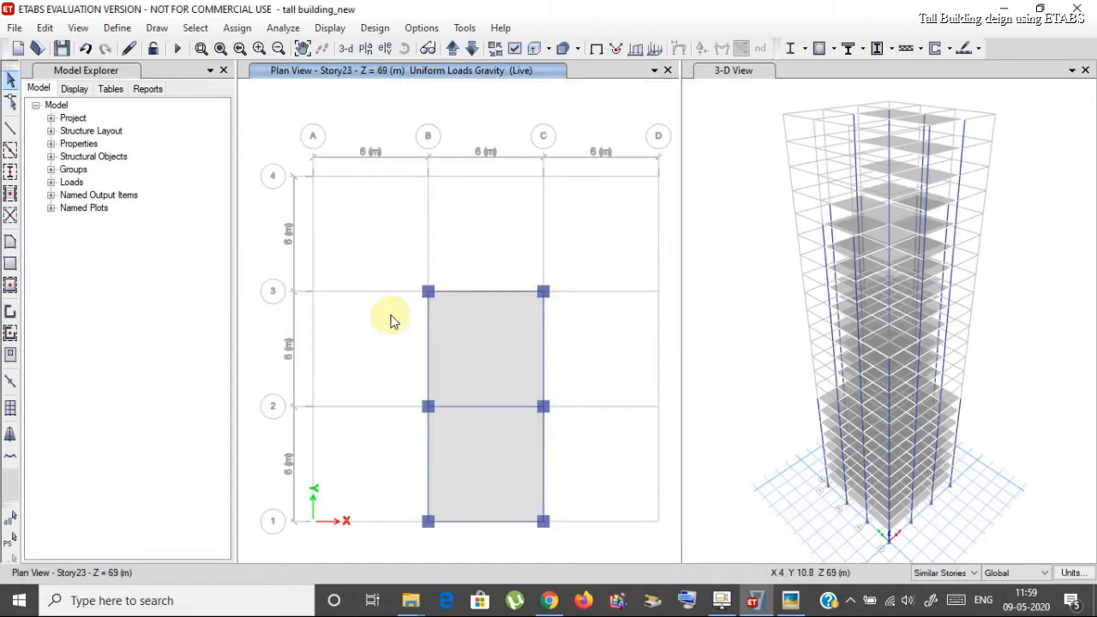
Step: Select the two Story23 slabs within B–C/1–3 across Similar Stories and assign them a uniform Live load of 3.5 kN/m² in the Gravity direction
left_click(493, 324)
left_click(489, 482)
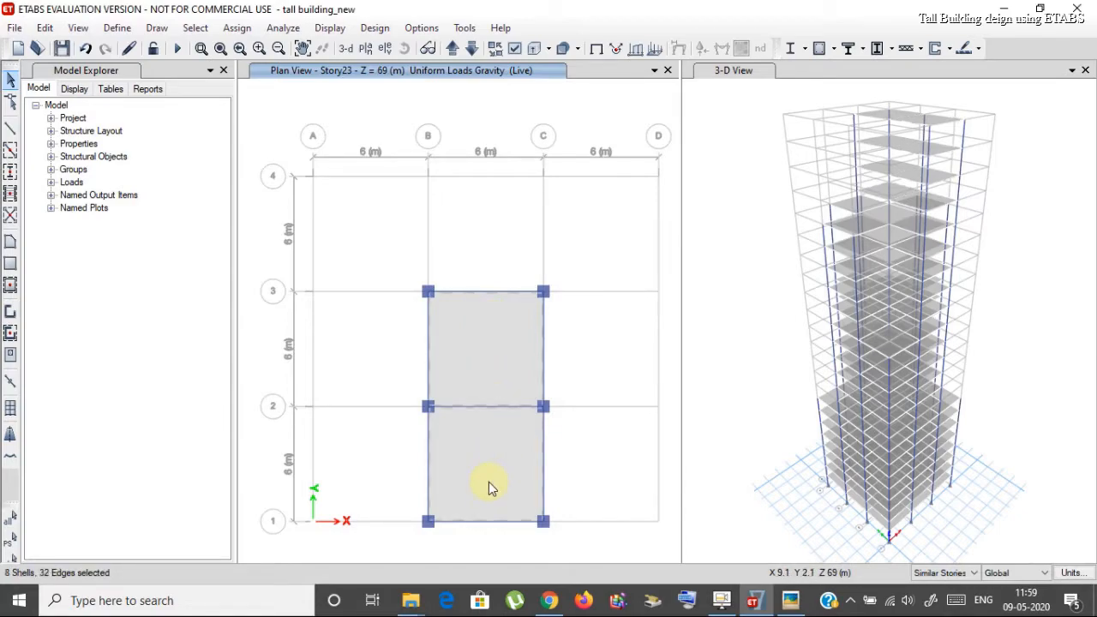
left_click(236, 27)
mouse_move(261, 198)
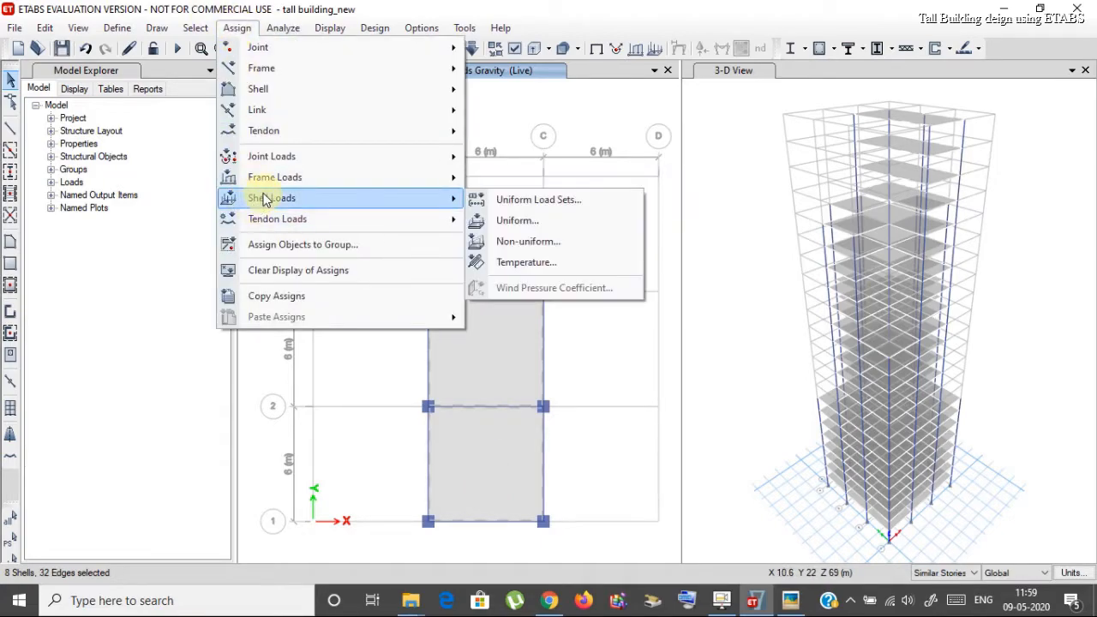
left_click(511, 223)
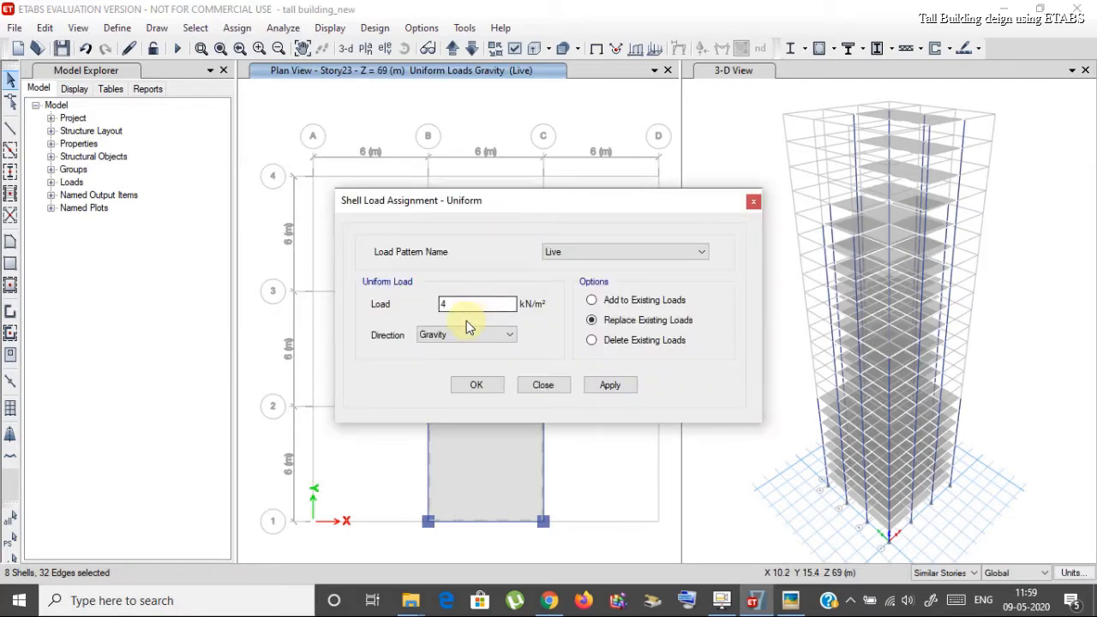
left_click_drag(452, 302, 434, 302)
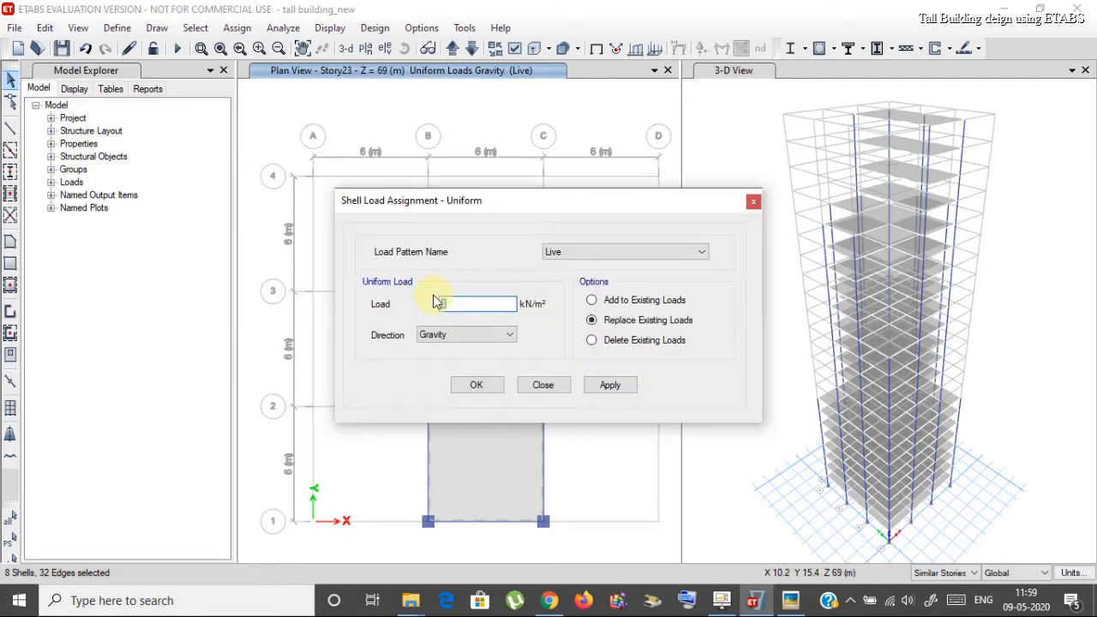
type("3.5")
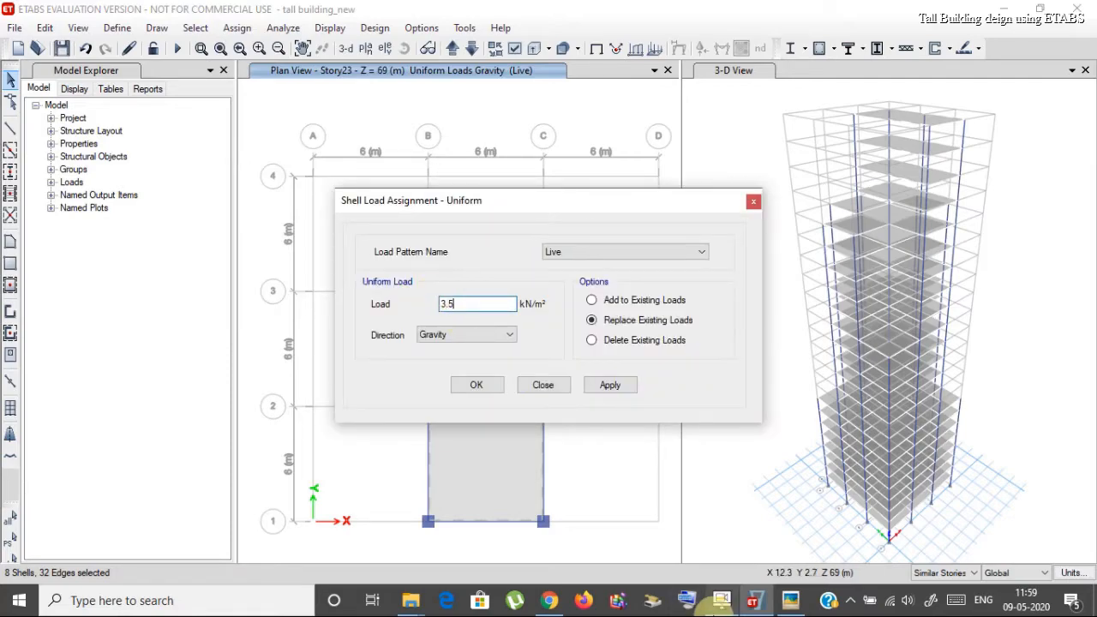
mouse_move(789, 609)
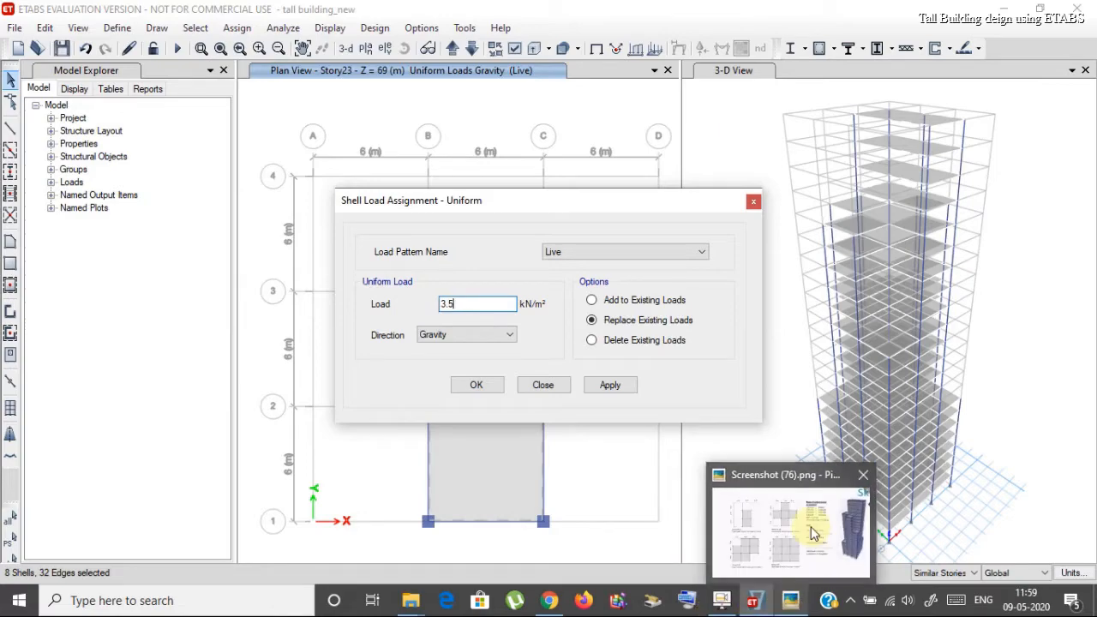
mouse_move(813, 533)
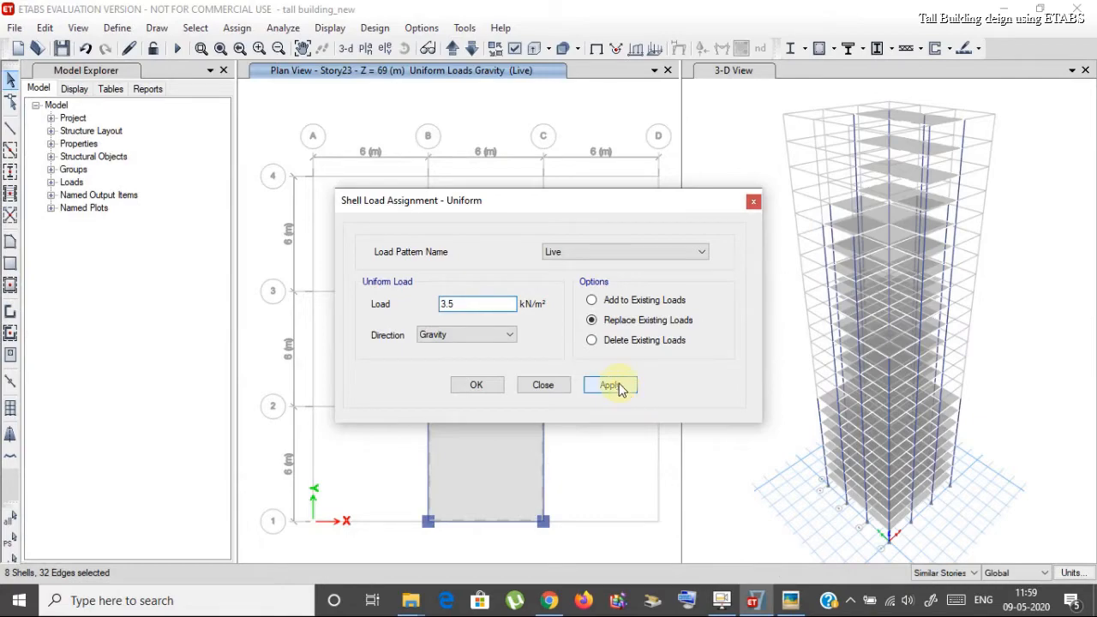
left_click(621, 389)
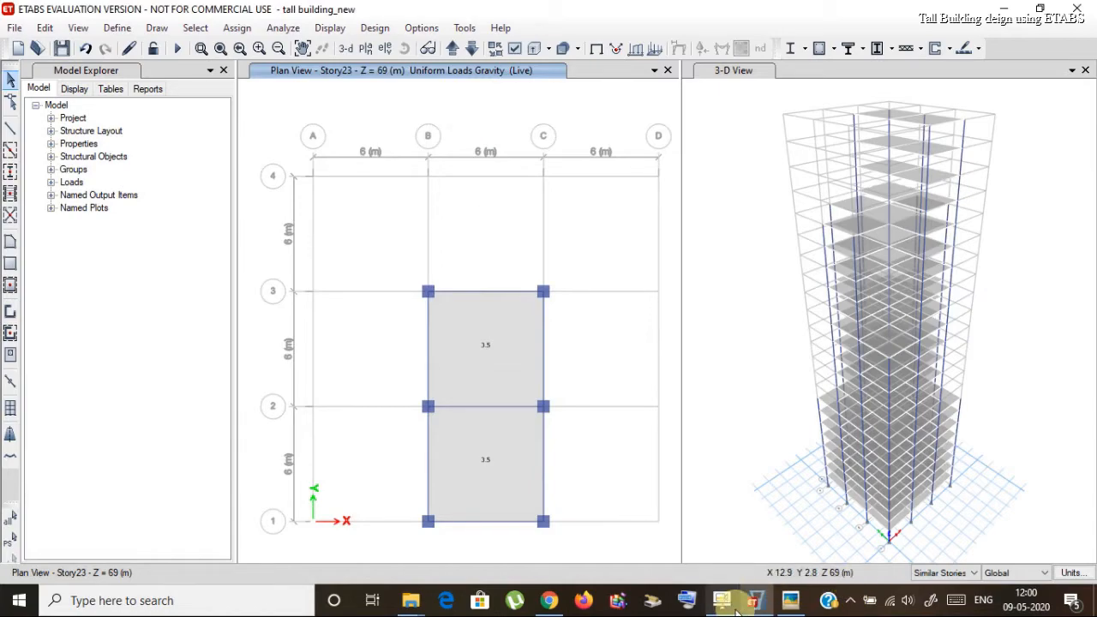
Step: Check the cladding load in the reference image and assign the six Story23 perimeter beams, across Similar Stories, a uniform Dead load of 0.2 kN/m in Gravity direction
left_click(790, 600)
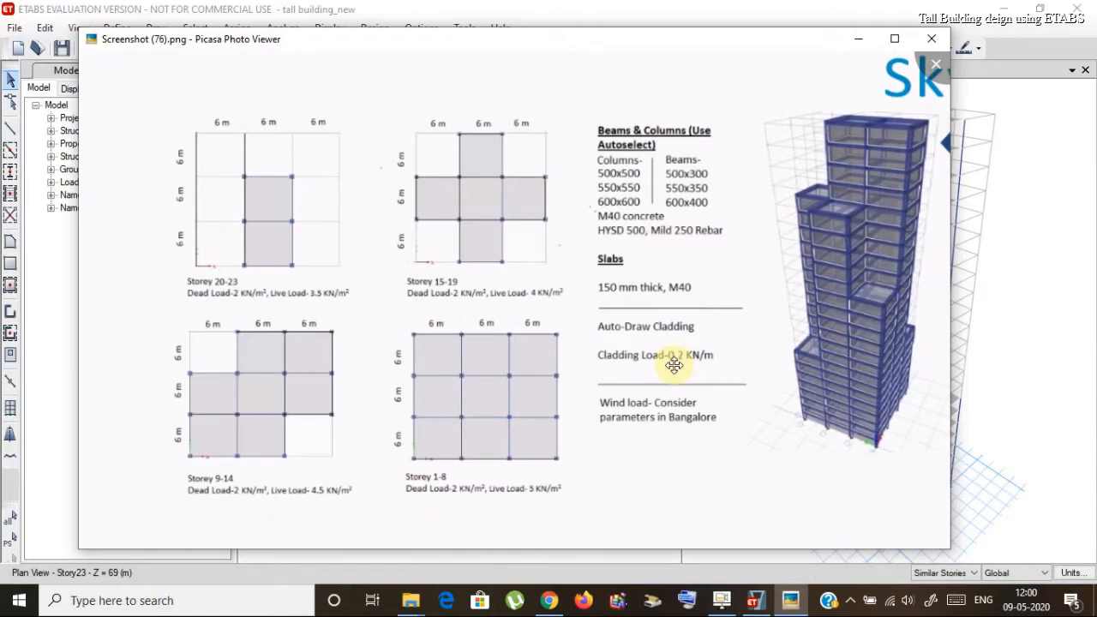
left_click(609, 7)
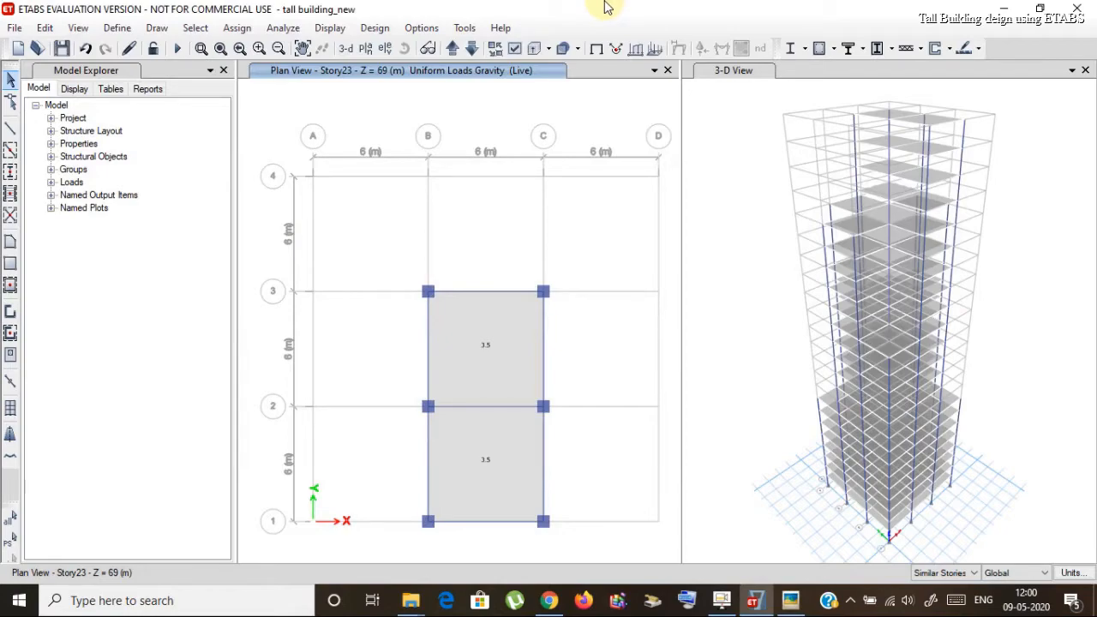
left_click(492, 292)
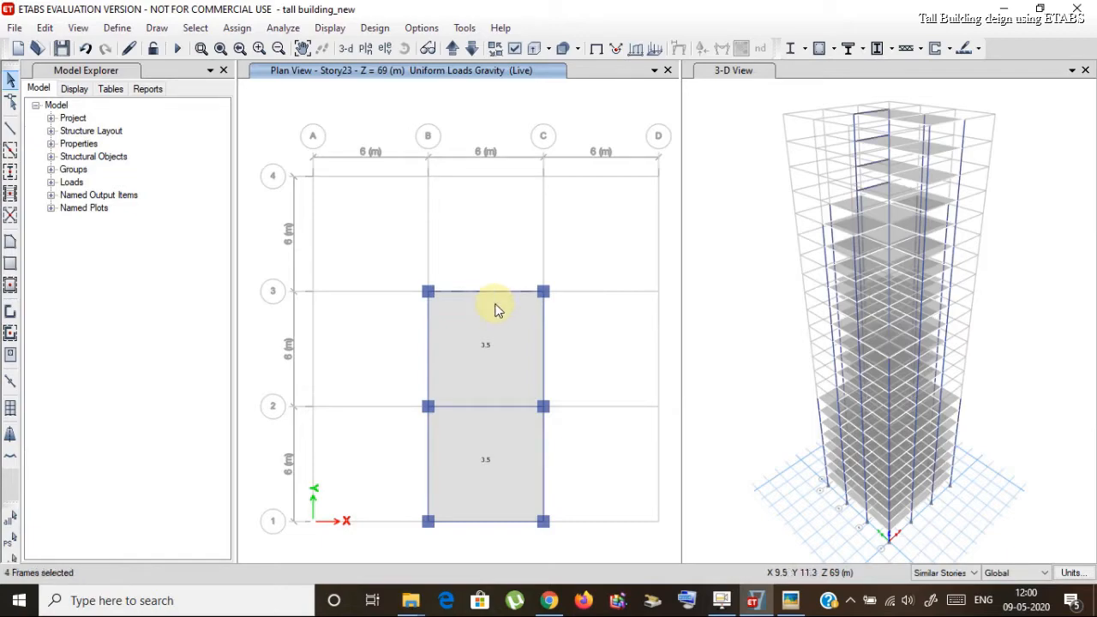
left_click(543, 355)
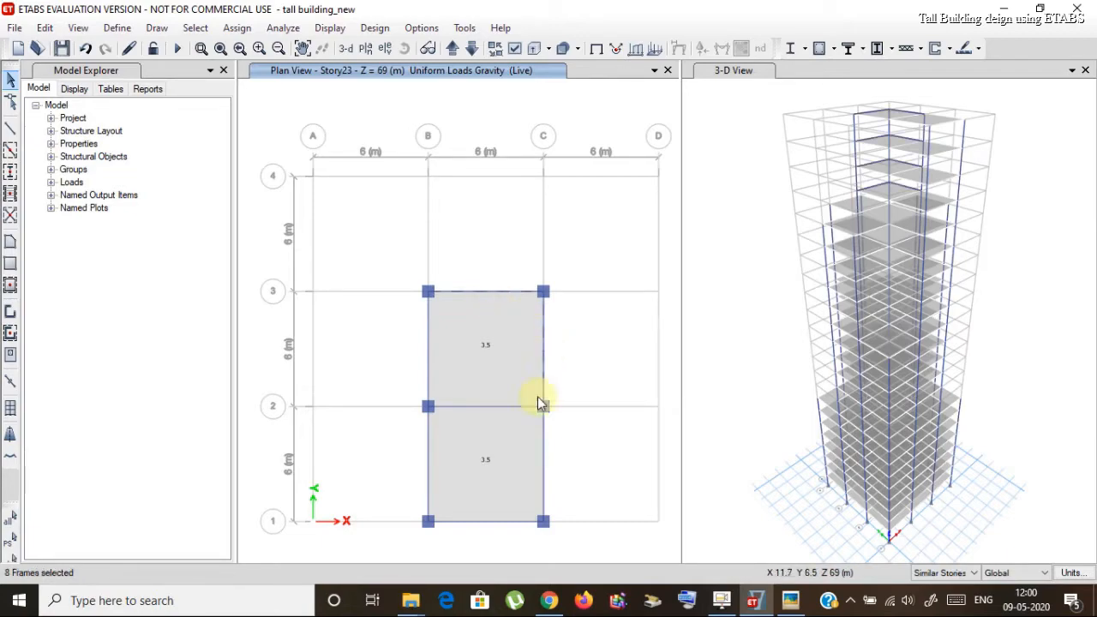
left_click(542, 470)
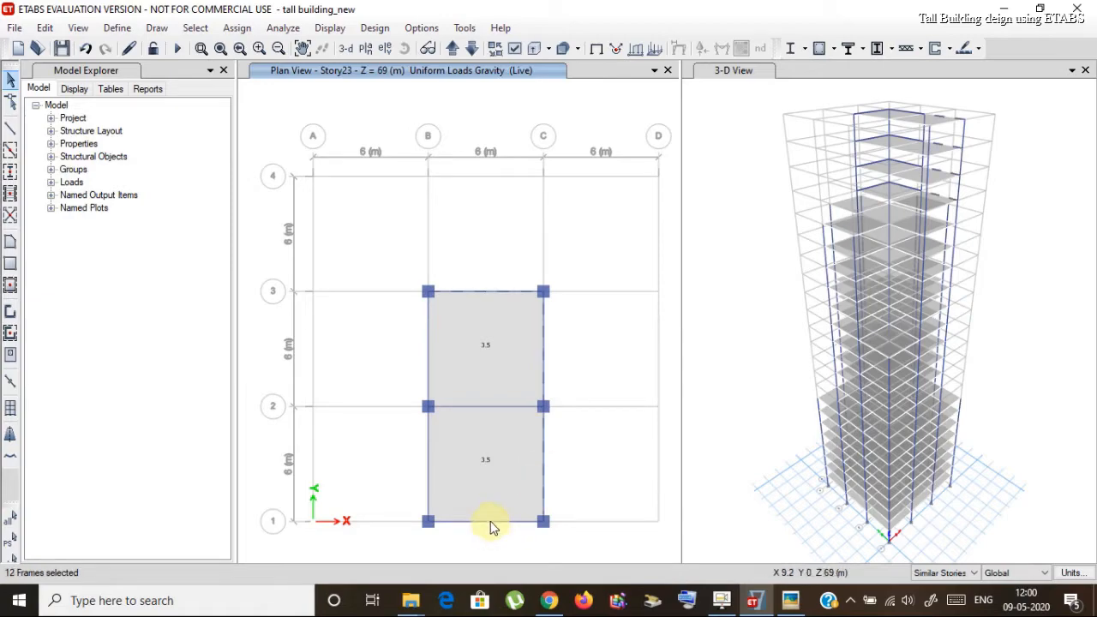
left_click(491, 521)
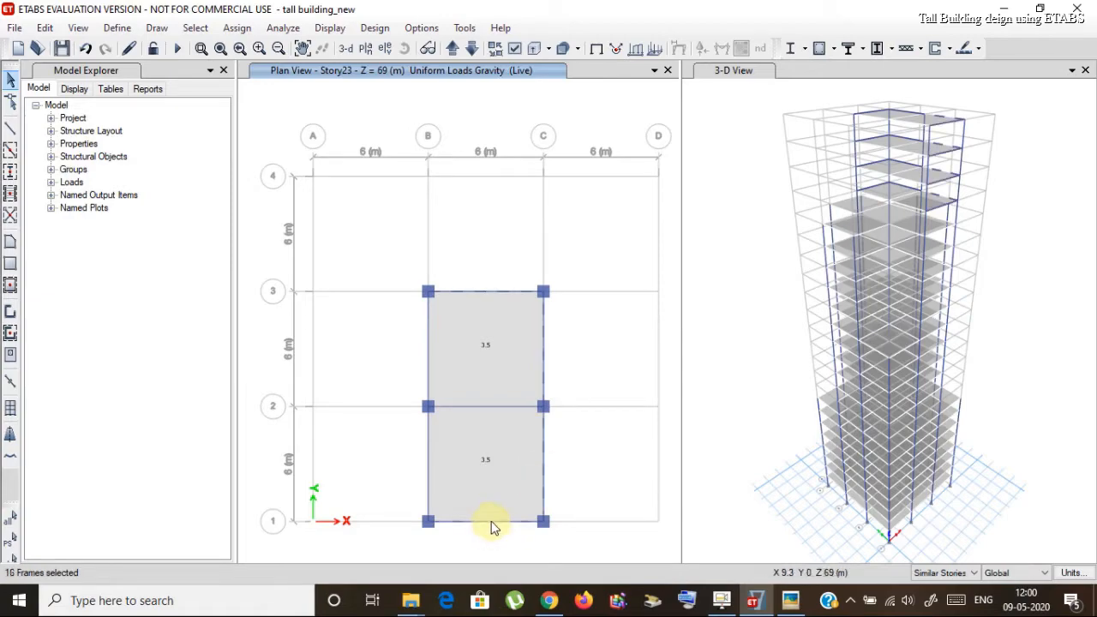
left_click(428, 472)
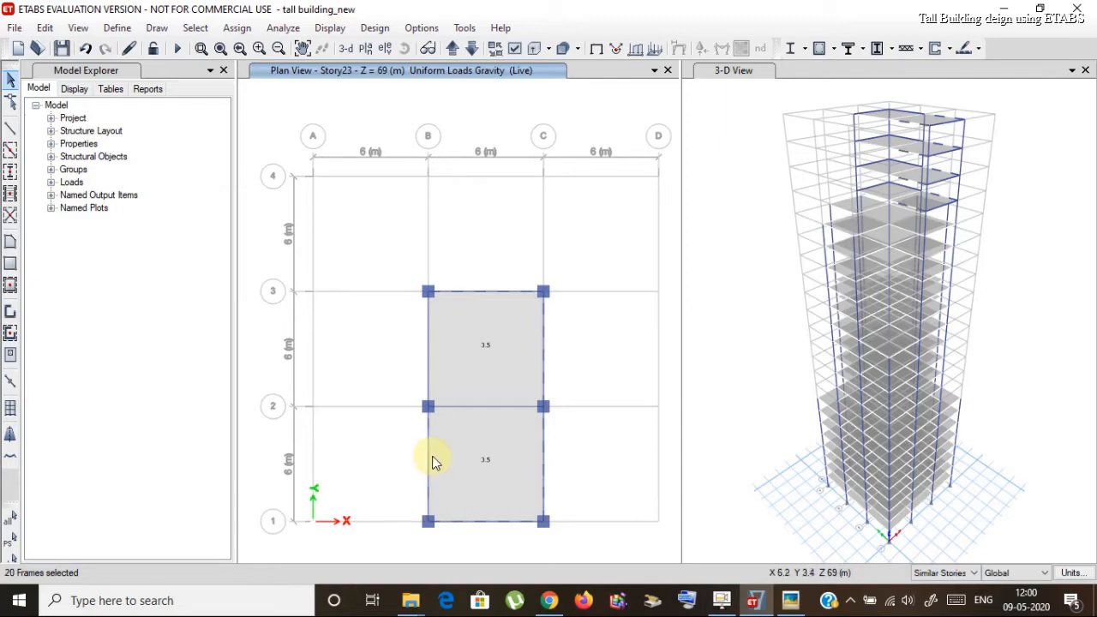
left_click(429, 367)
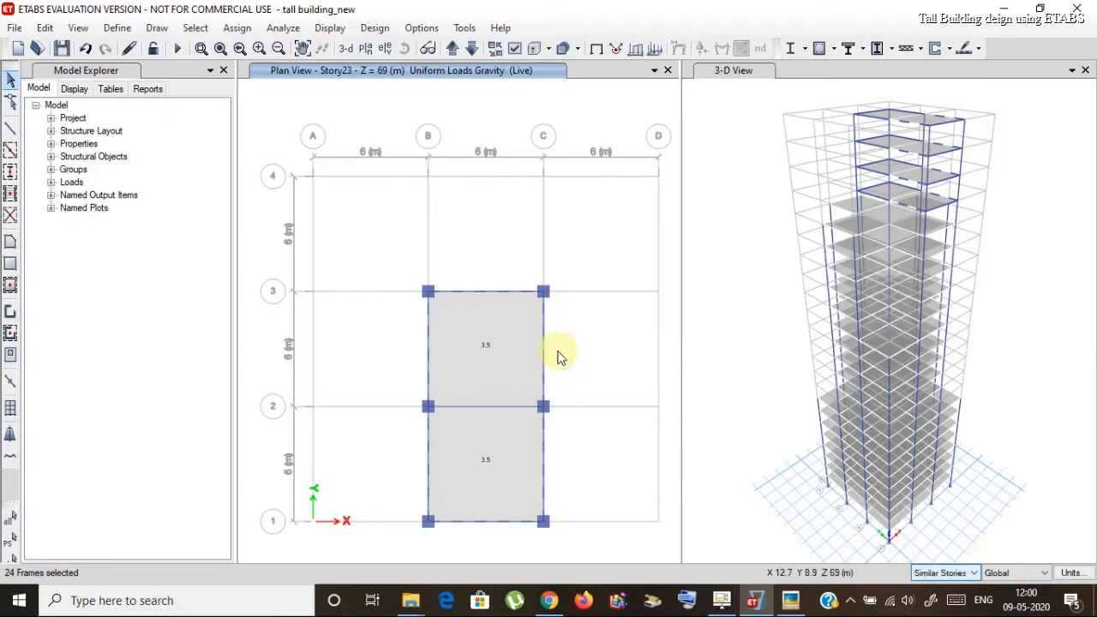
left_click(251, 32)
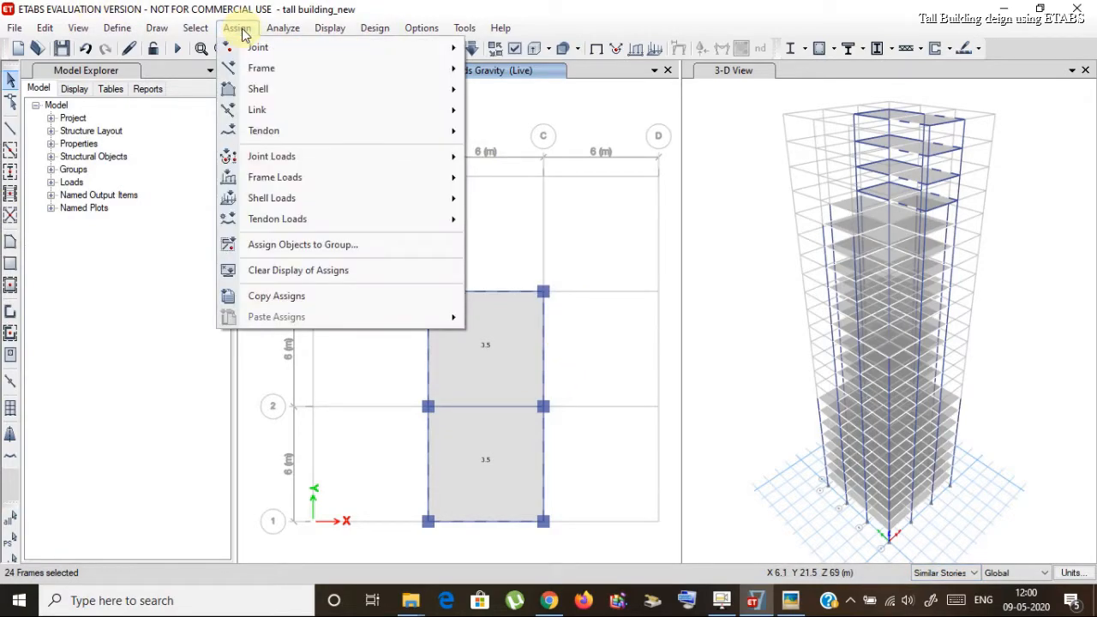
mouse_move(240, 198)
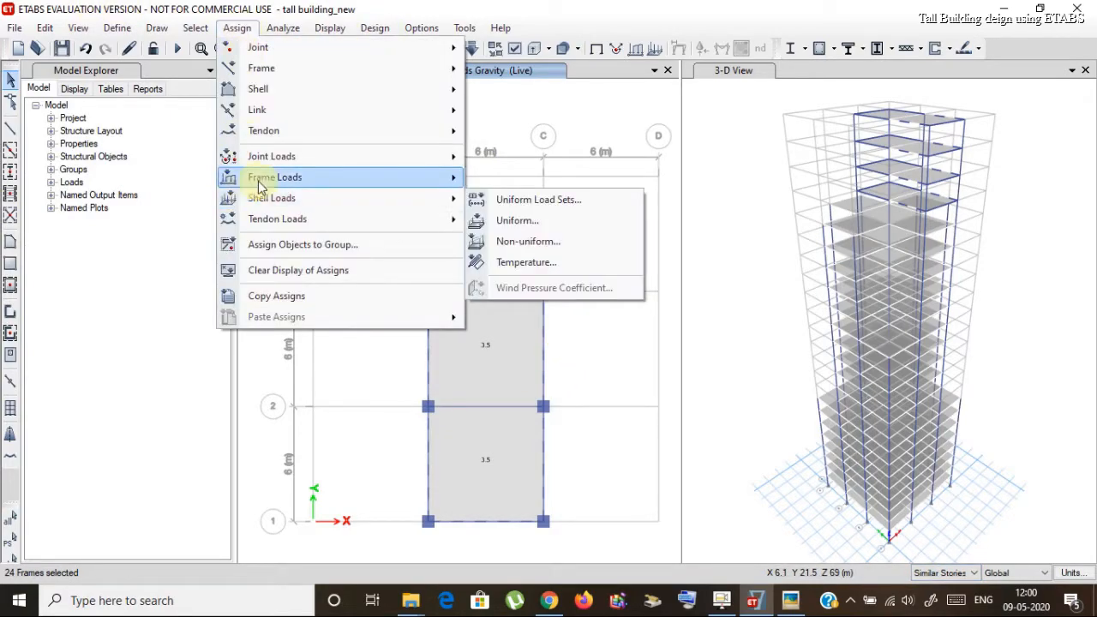
mouse_move(259, 178)
left_click(525, 201)
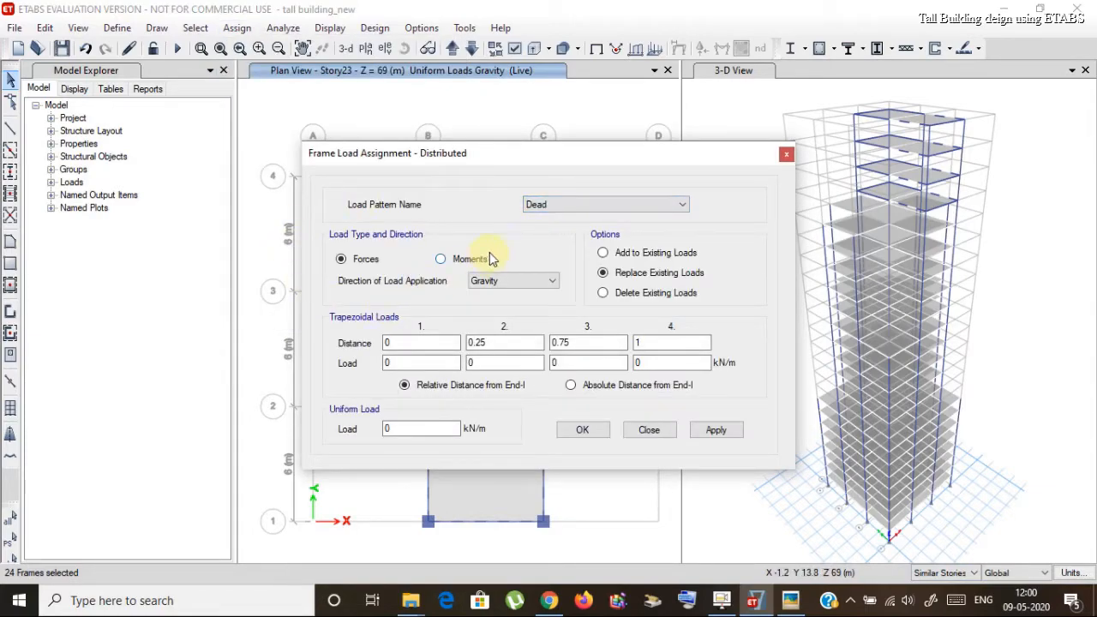
left_click(624, 206)
left_click(623, 206)
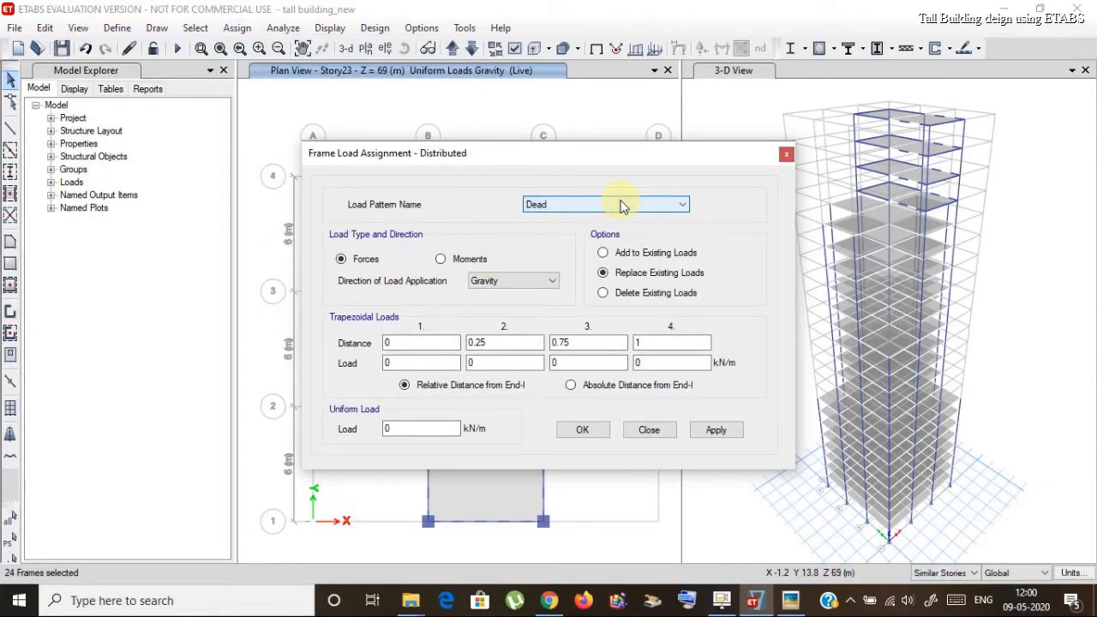
left_click(388, 428)
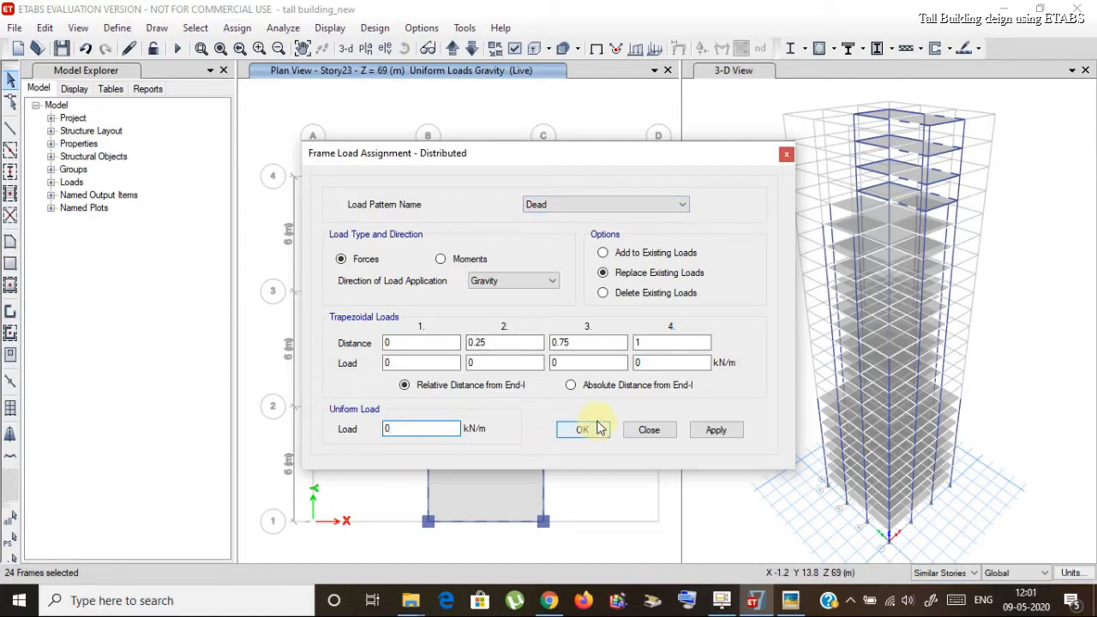
mouse_move(789, 606)
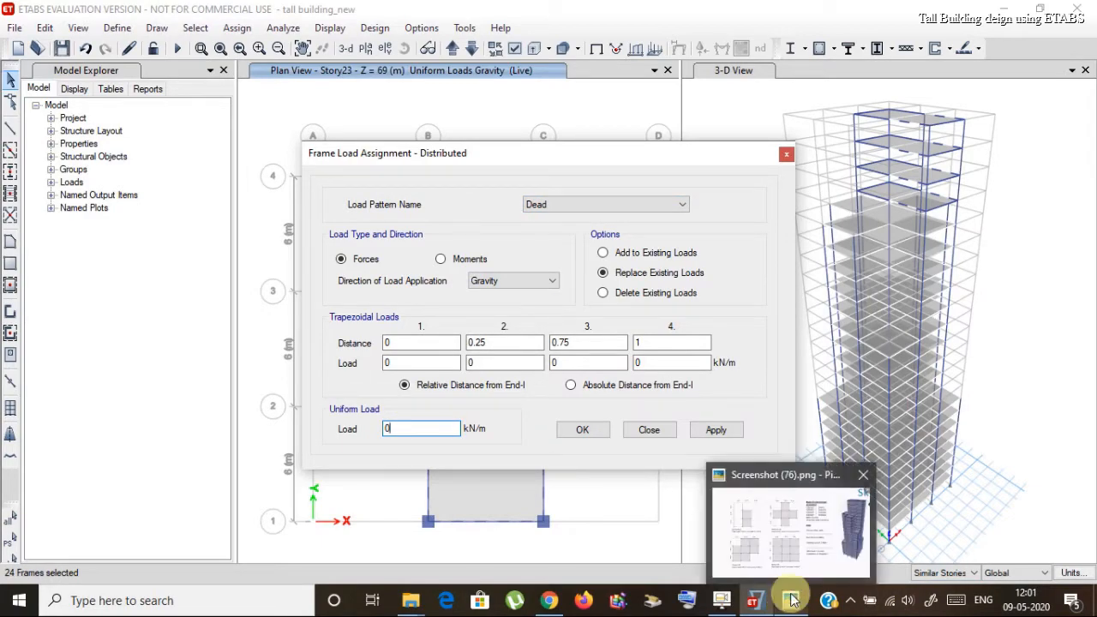
left_click(808, 514)
key("Escape")
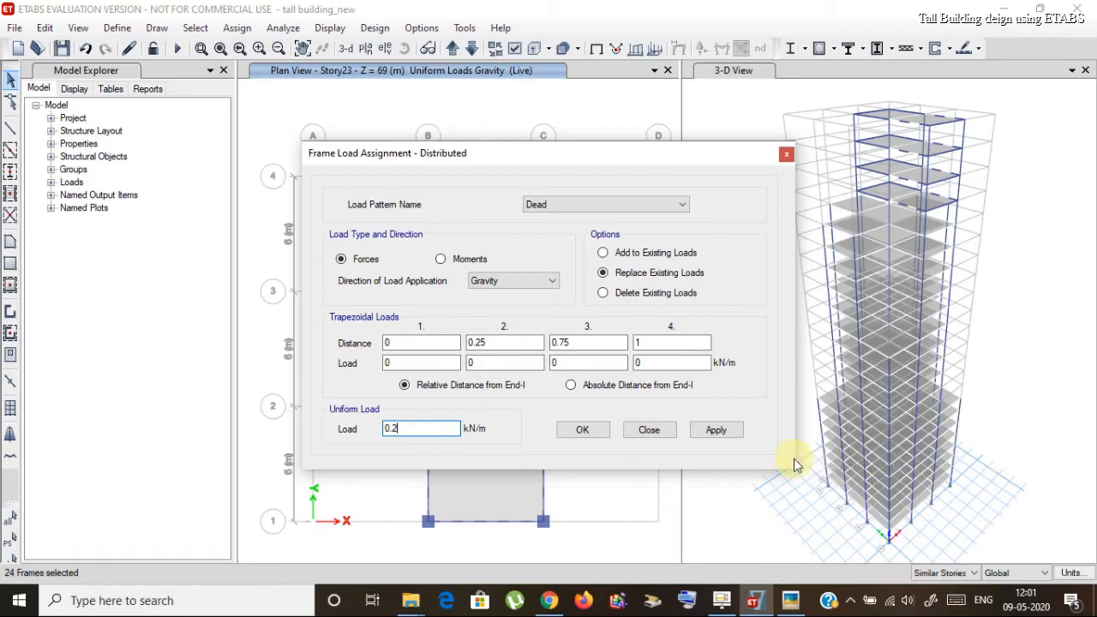
left_click(720, 433)
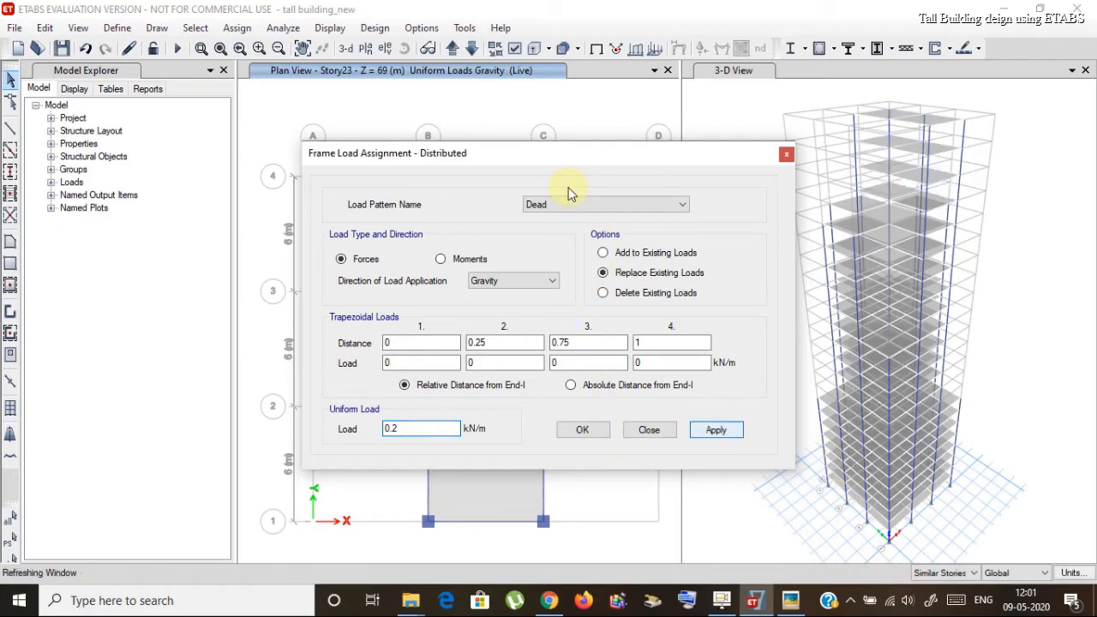
left_click(495, 7)
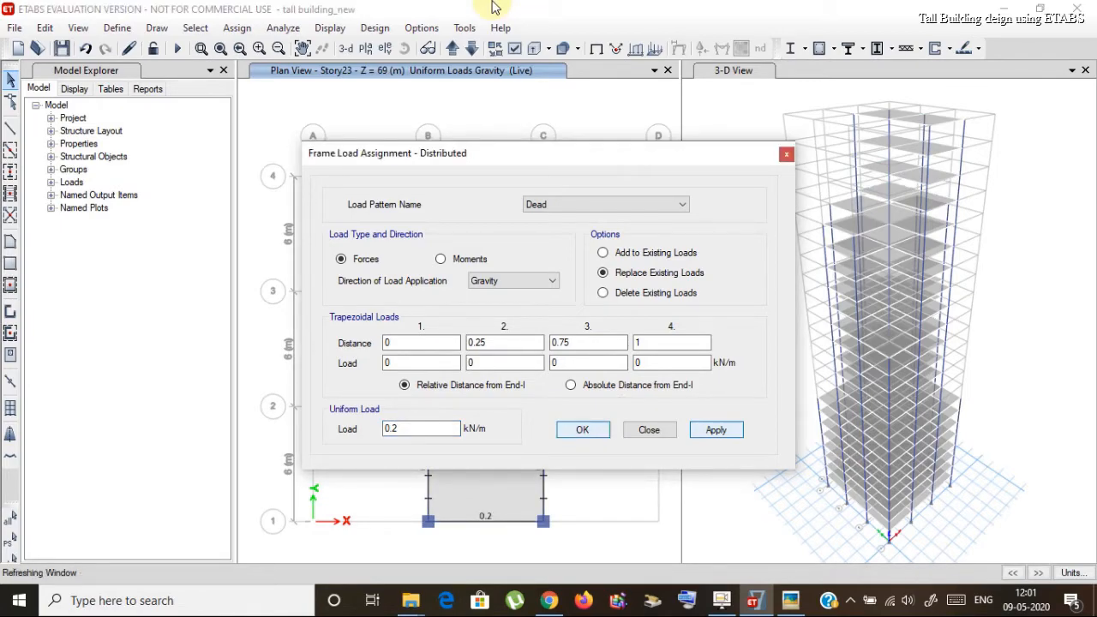
key("Return")
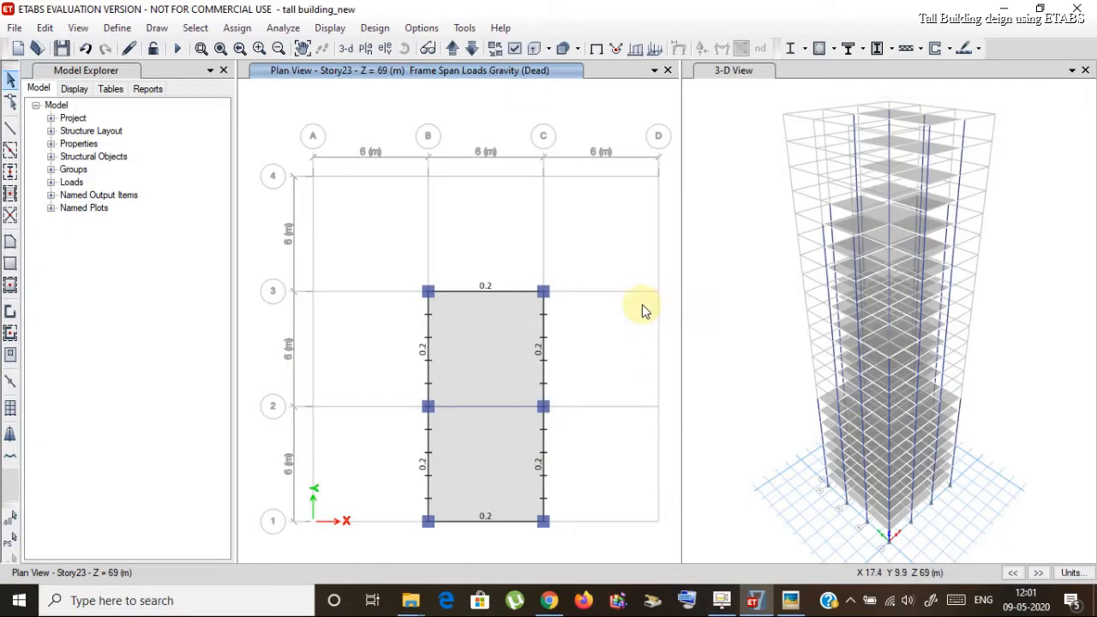
Step: Clear the frame load display from the Story23 plan and set the story scope to One Story
left_click(328, 30)
left_click(343, 47)
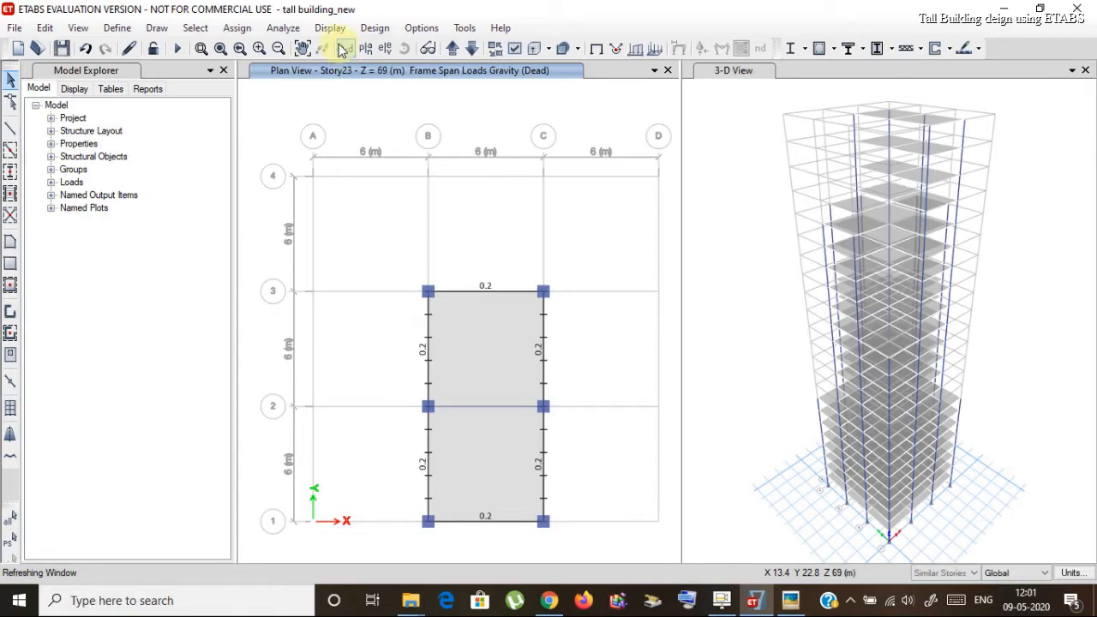
left_click(950, 572)
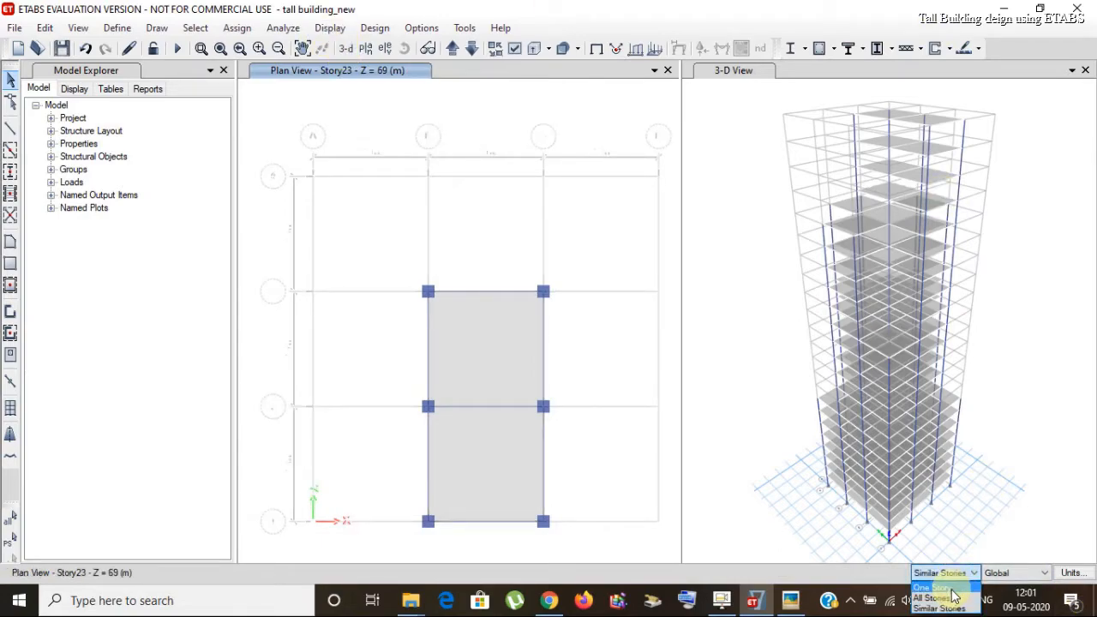
left_click(937, 588)
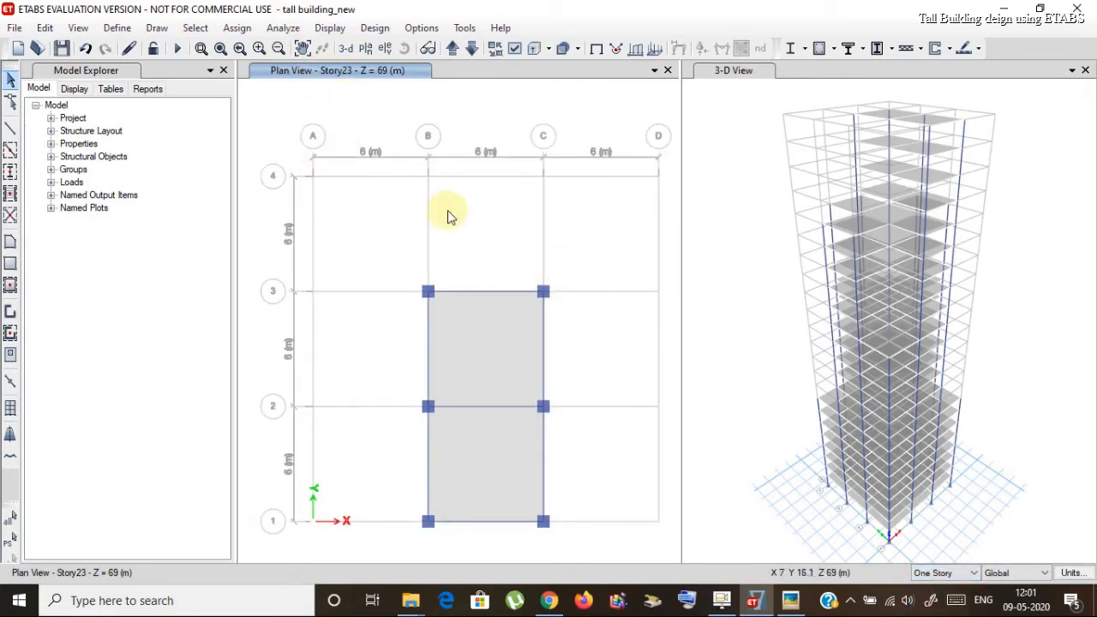
Step: Select the six perimeter beams on Story23 only and delete their existing distributed Dead loads
left_click(474, 291)
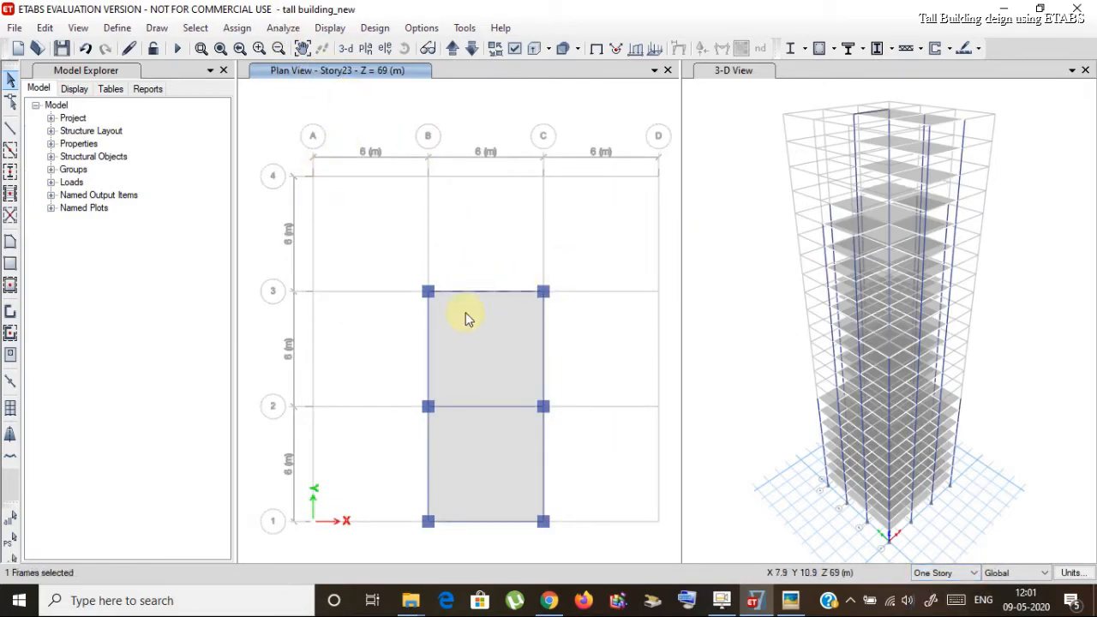
left_click(431, 348)
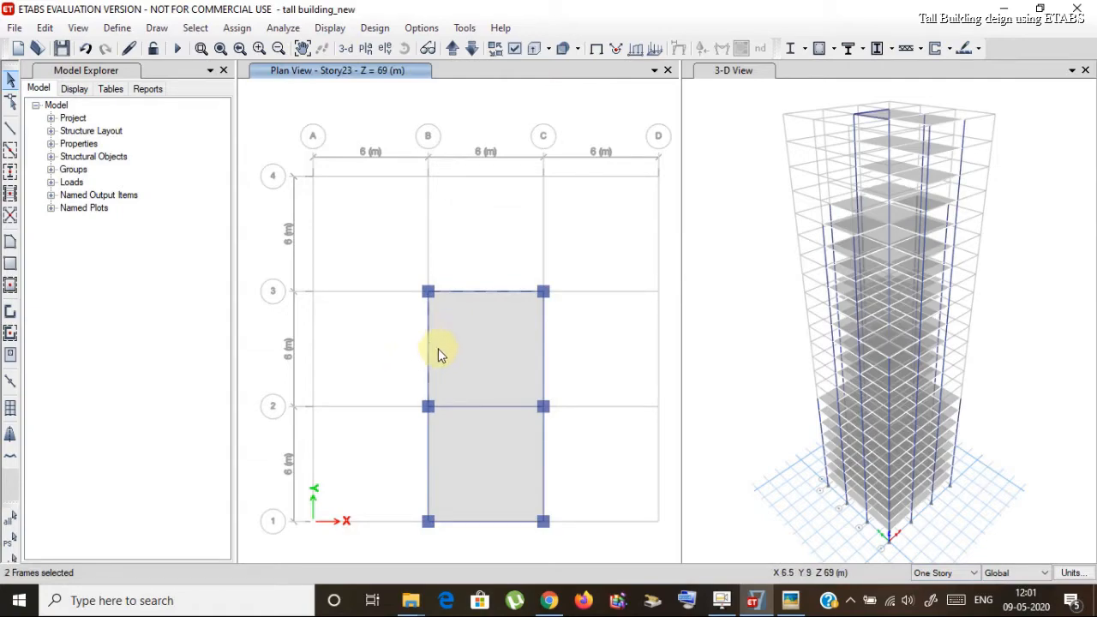
left_click(543, 346)
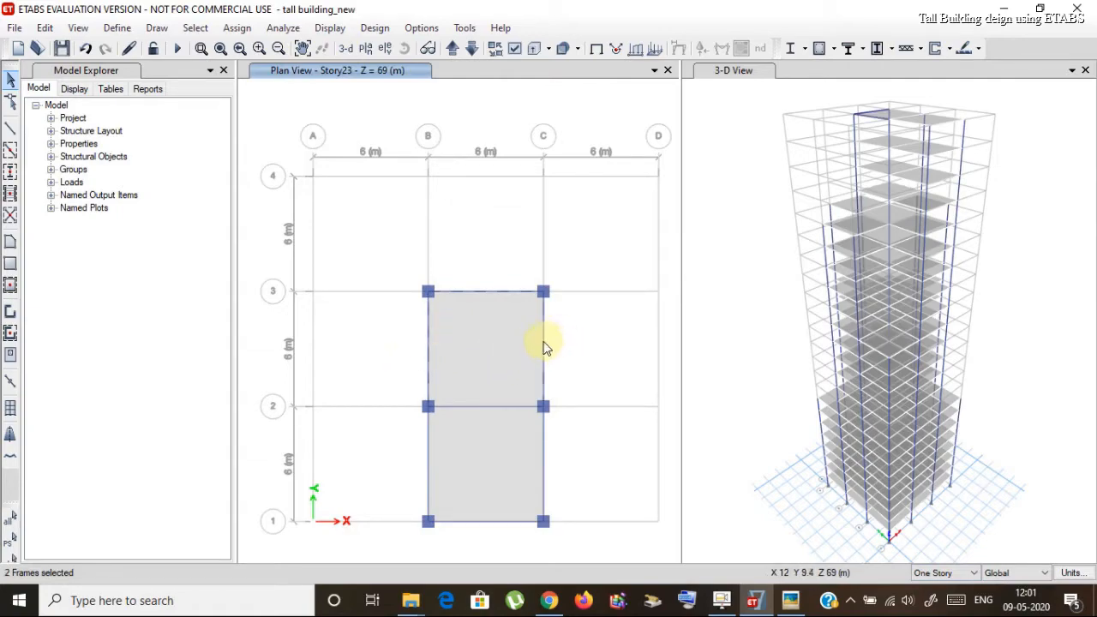
left_click(543, 463)
left_click(429, 483)
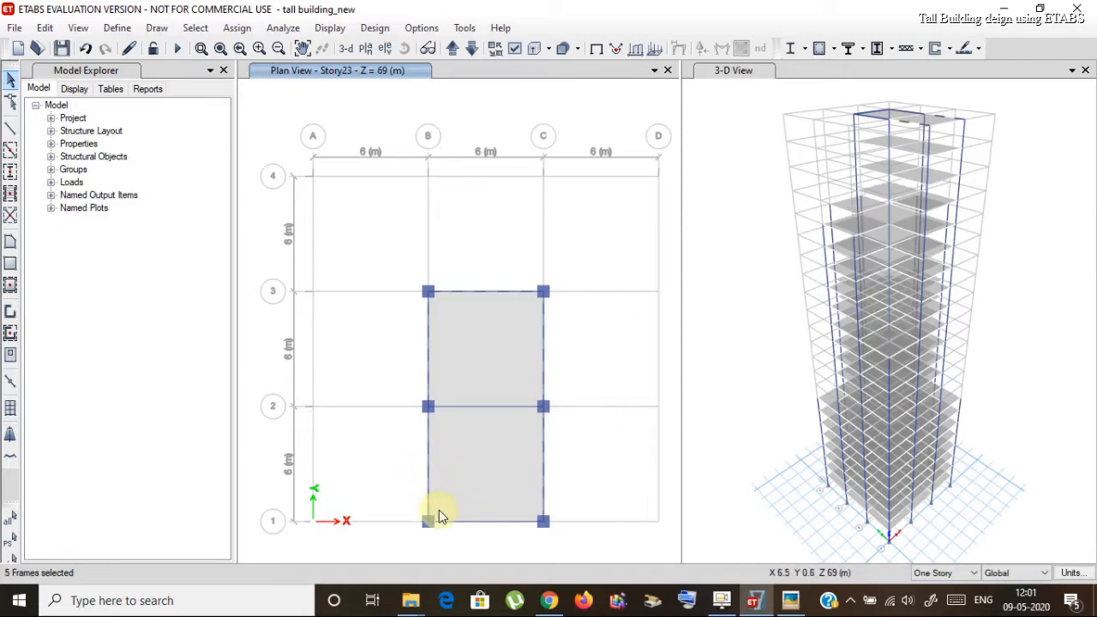
left_click(493, 521)
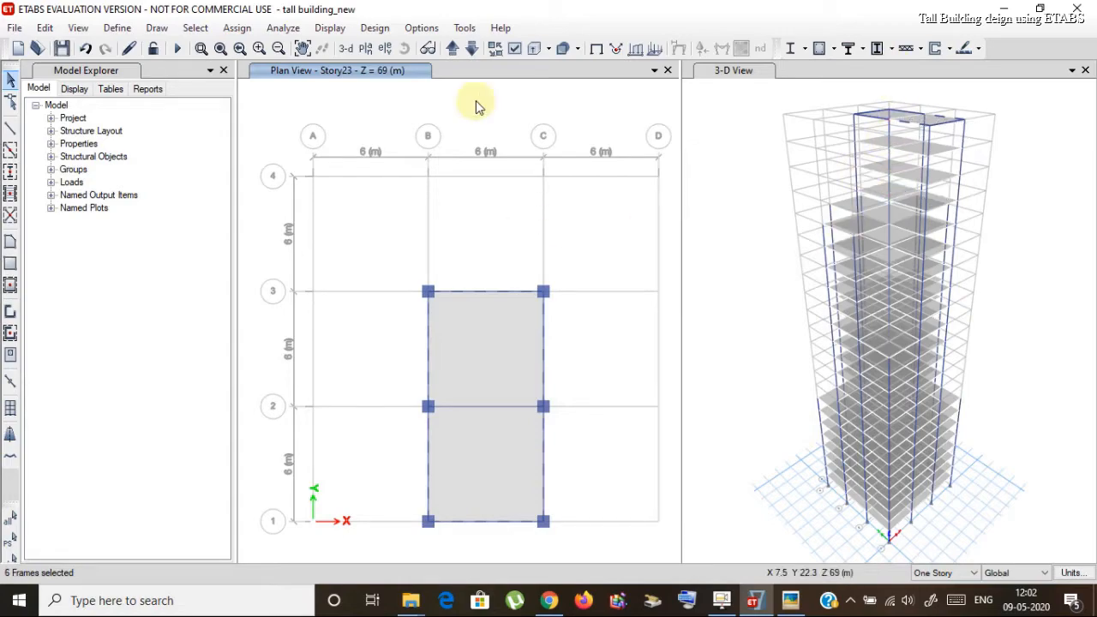
left_click(236, 28)
mouse_move(289, 177)
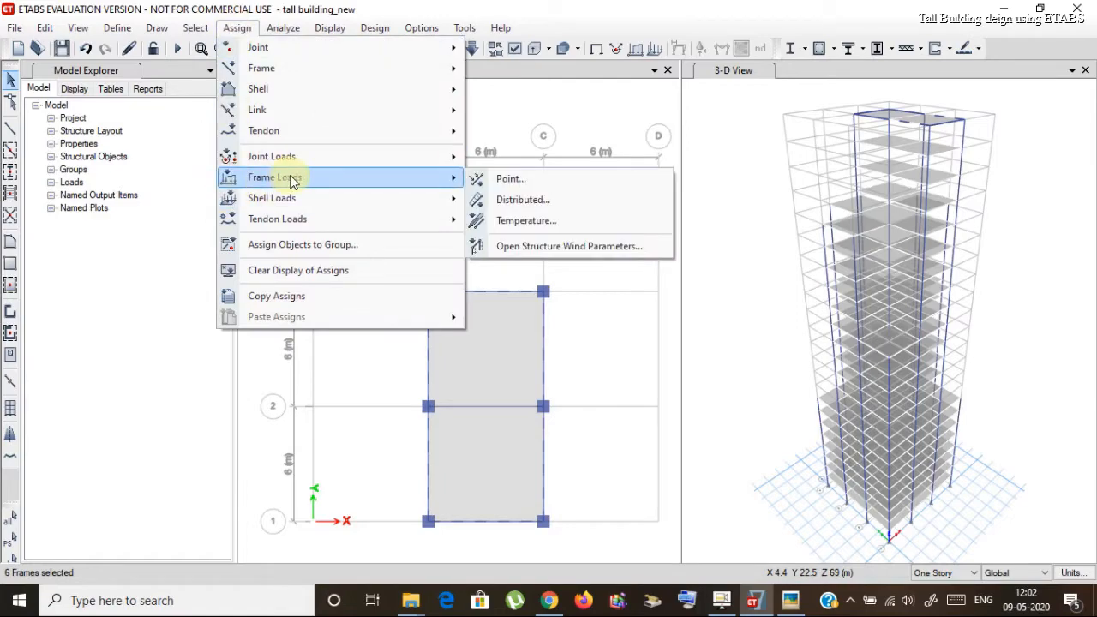
left_click(572, 212)
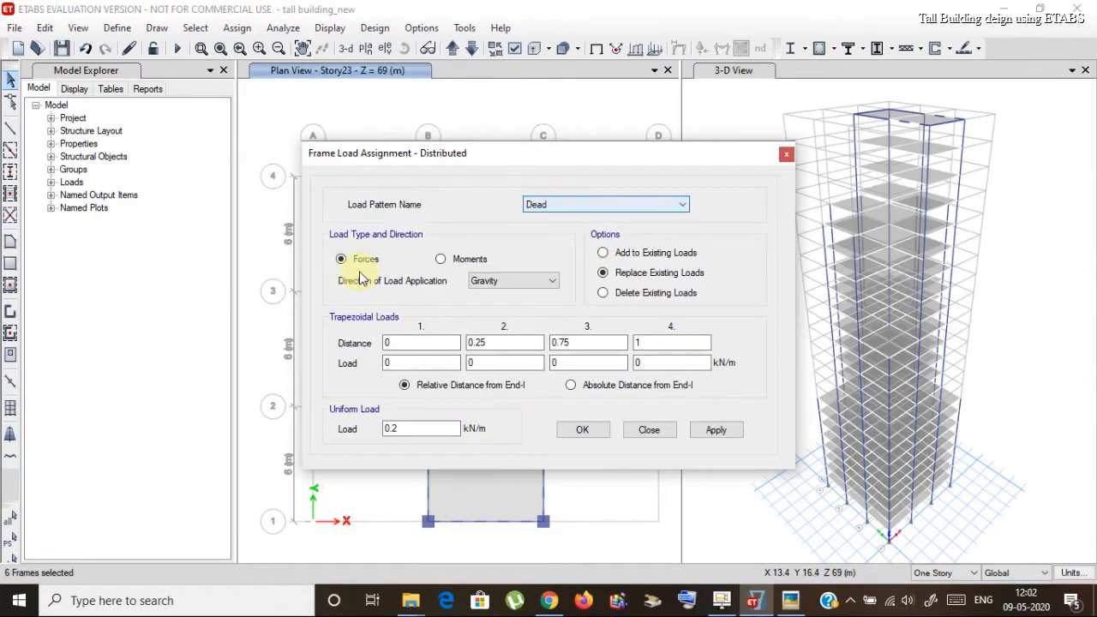
left_click(603, 292)
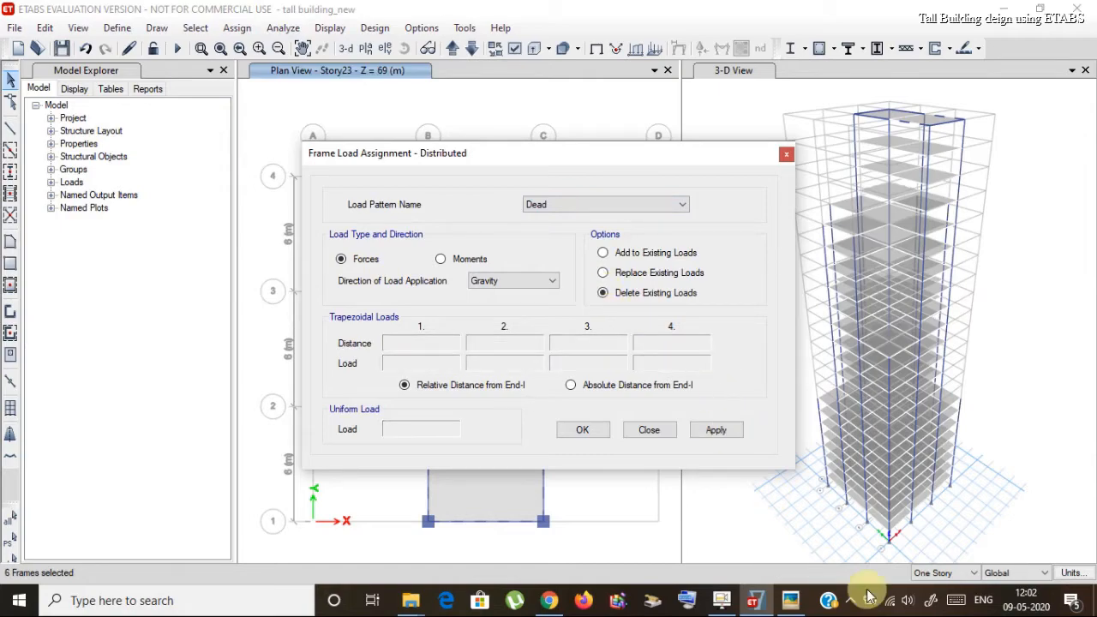
left_click(716, 431)
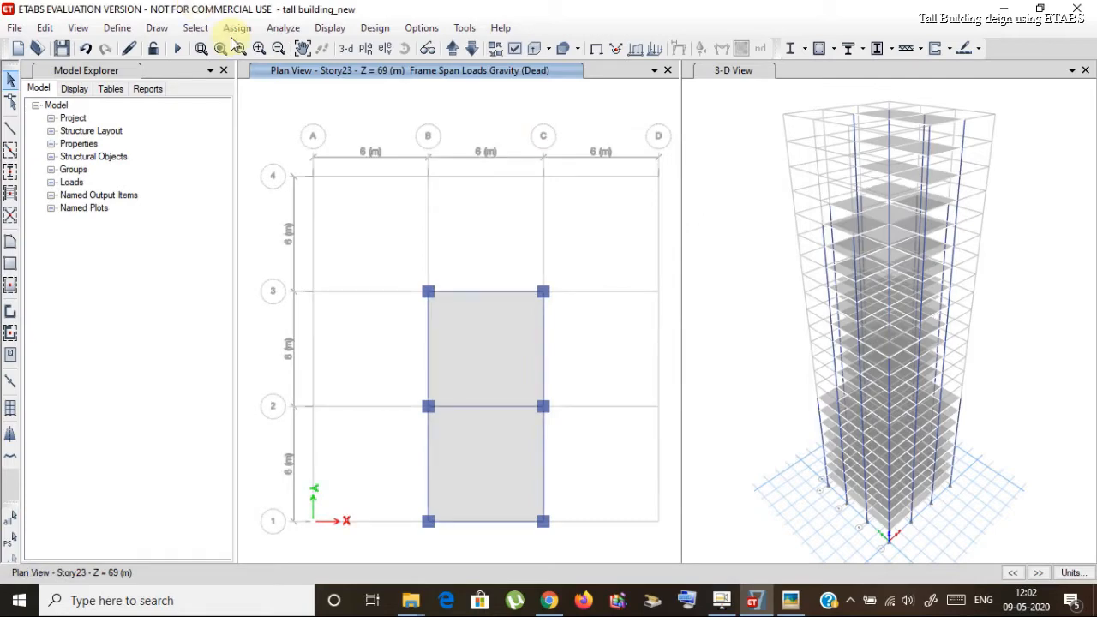
Step: Set the plan view to the Story4 level
left_click(369, 49)
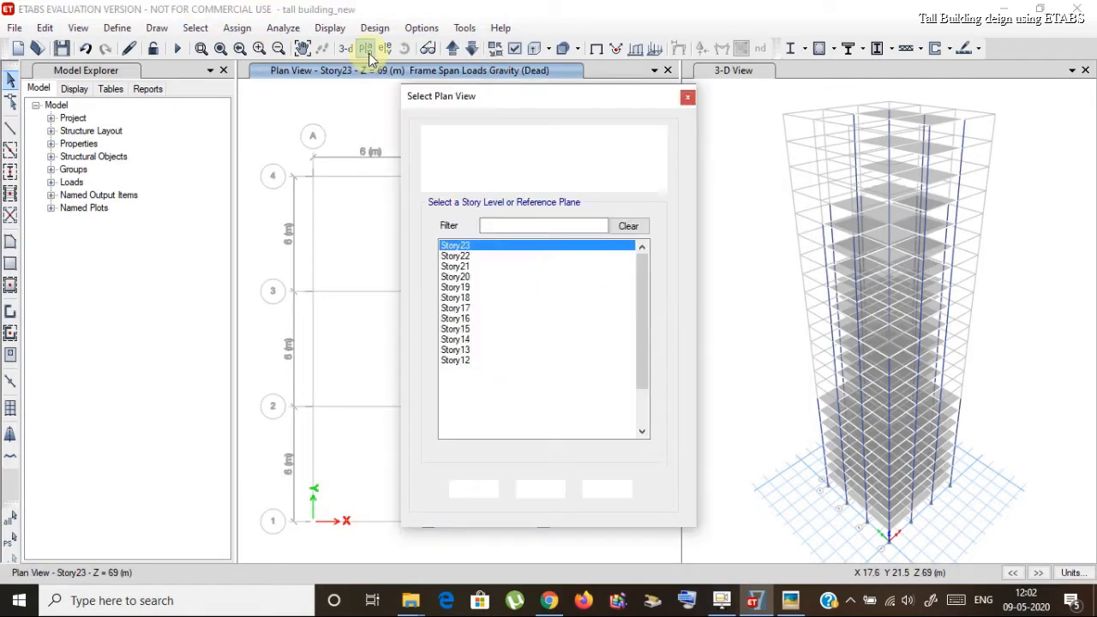
scroll(551, 327, "down", 2)
scroll(548, 319, "down", 1)
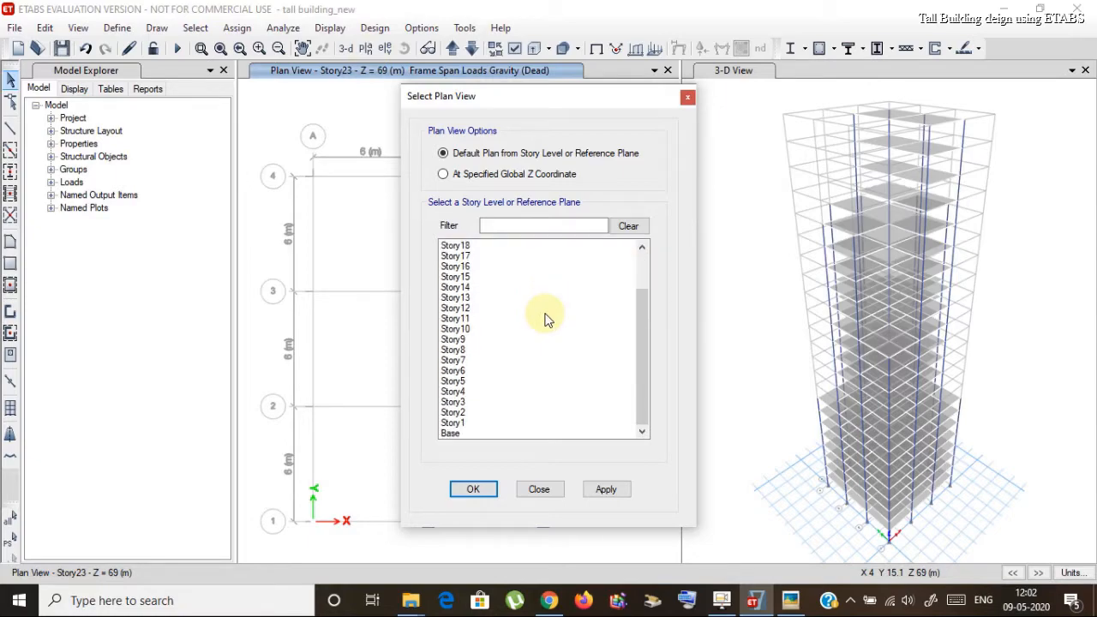
left_click(455, 392)
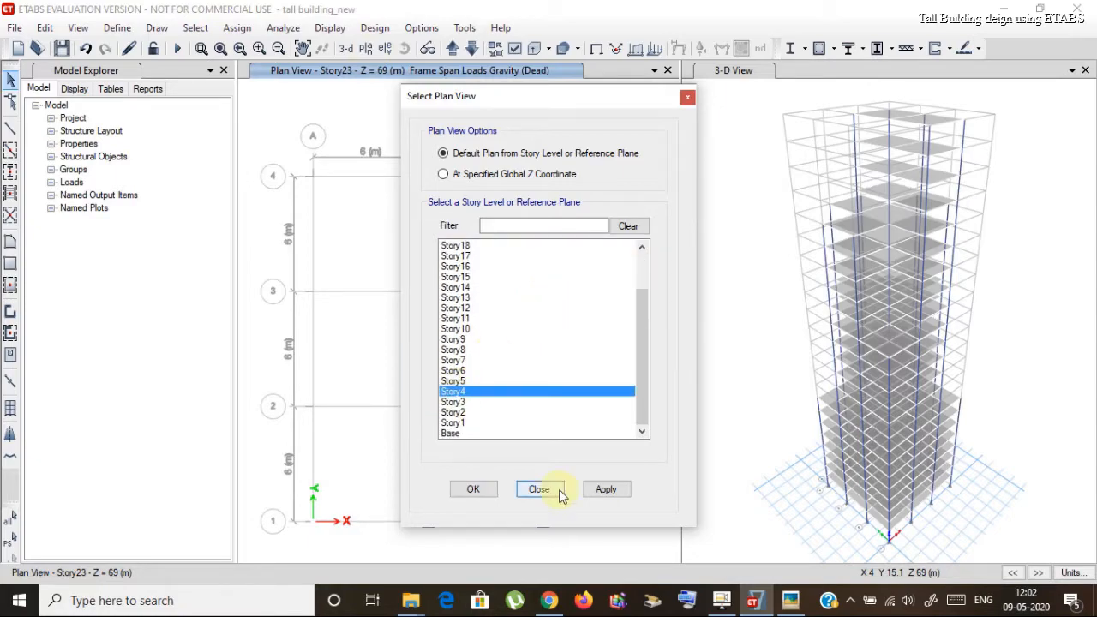
left_click(614, 496)
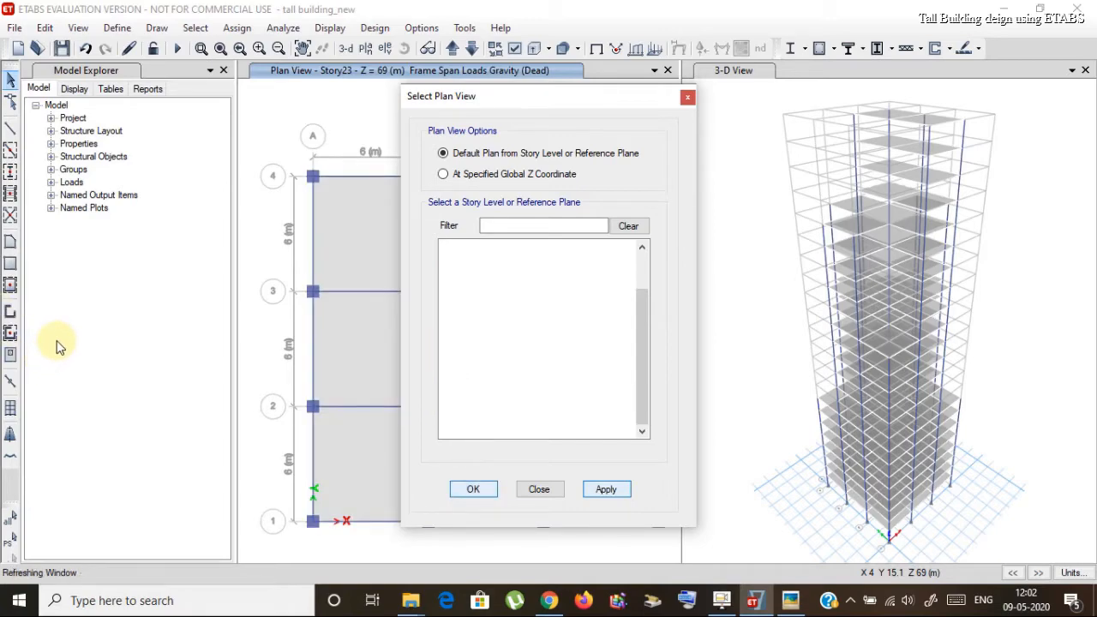
key("Return")
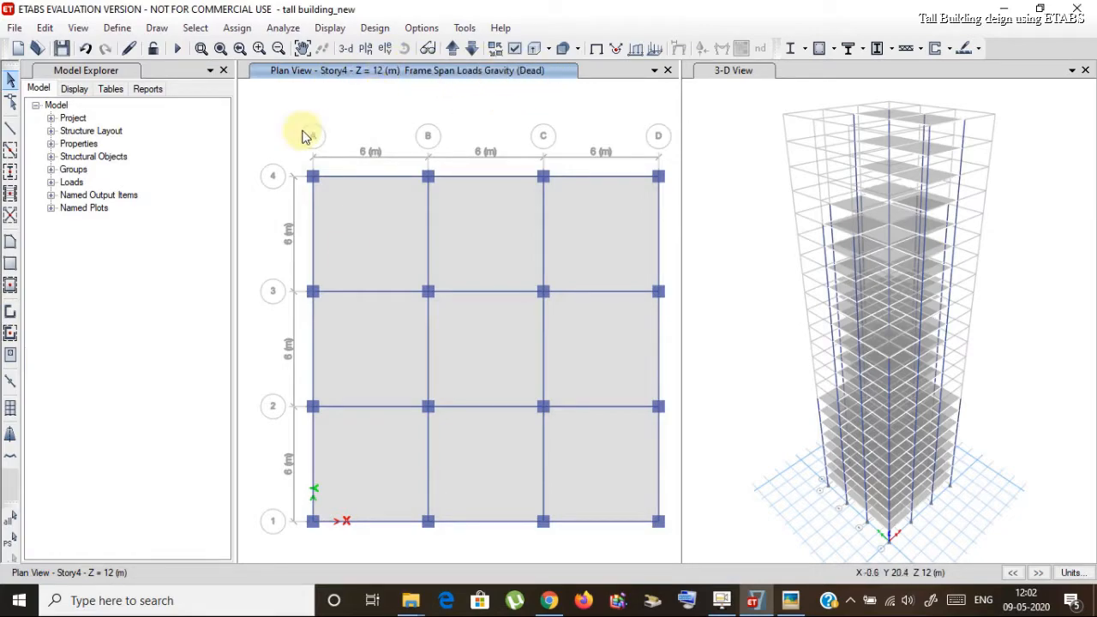
left_click(359, 176)
left_click(498, 177)
left_click(590, 177)
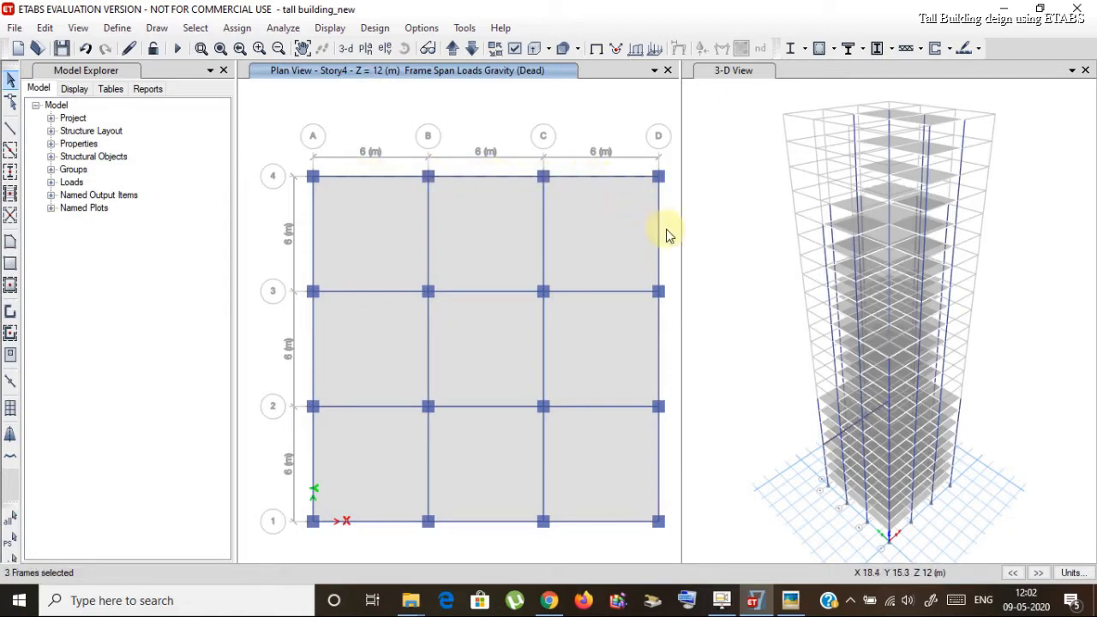
left_click(660, 367)
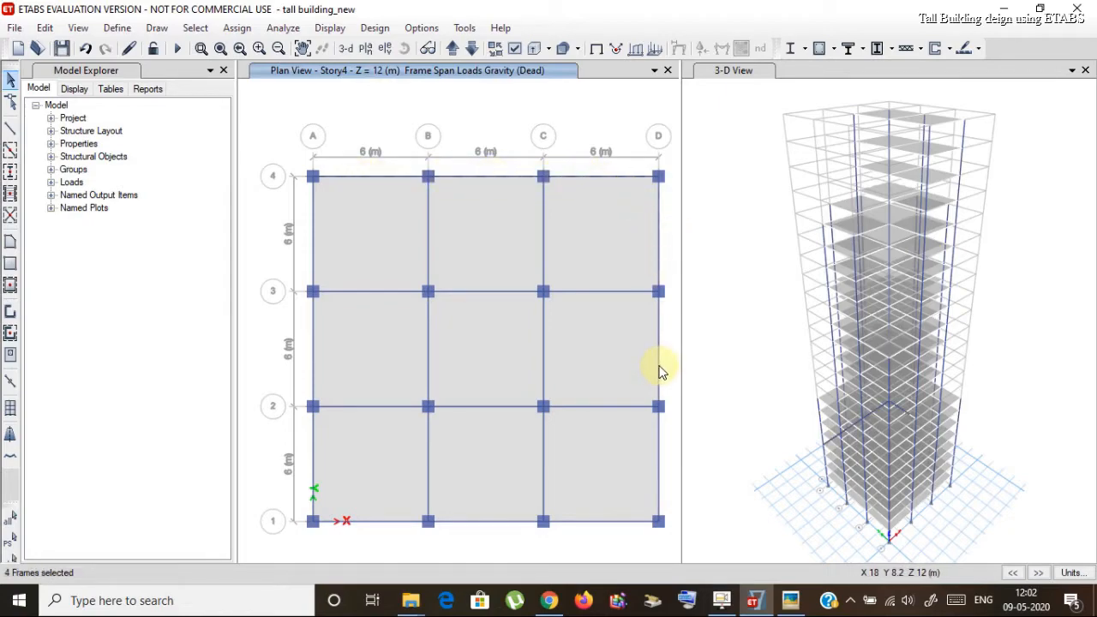
left_click(660, 455)
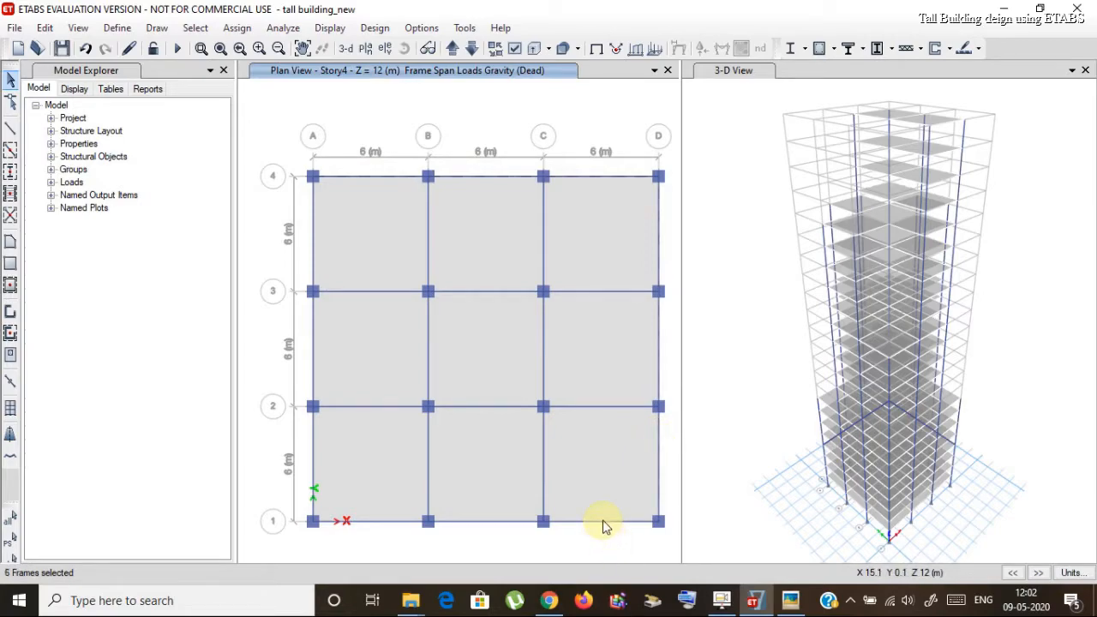
left_click(603, 521)
left_click(483, 521)
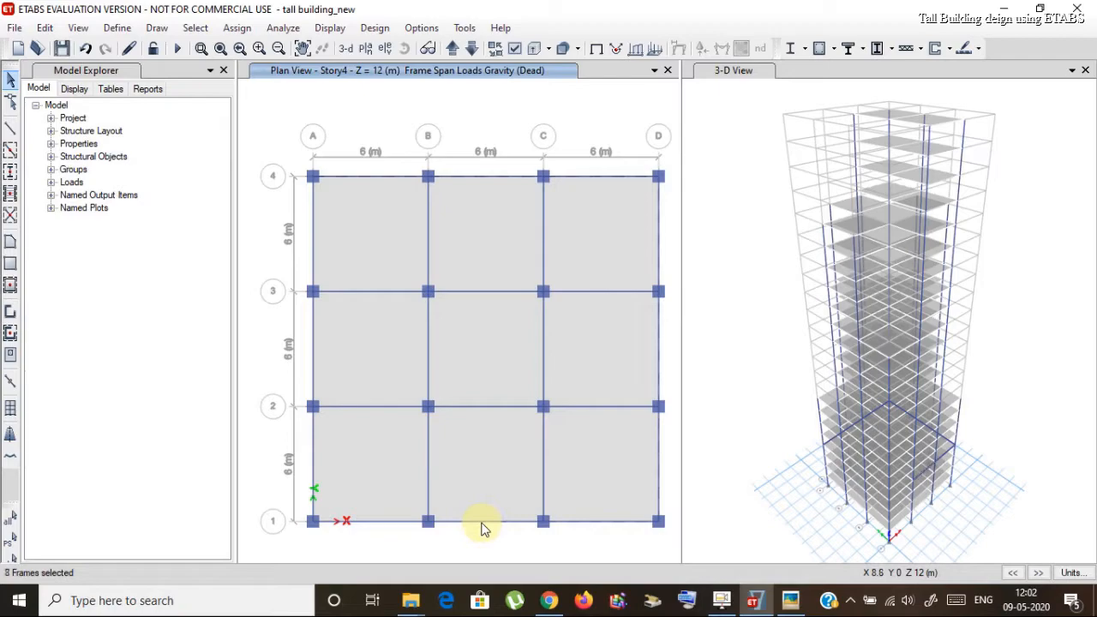
left_click(373, 520)
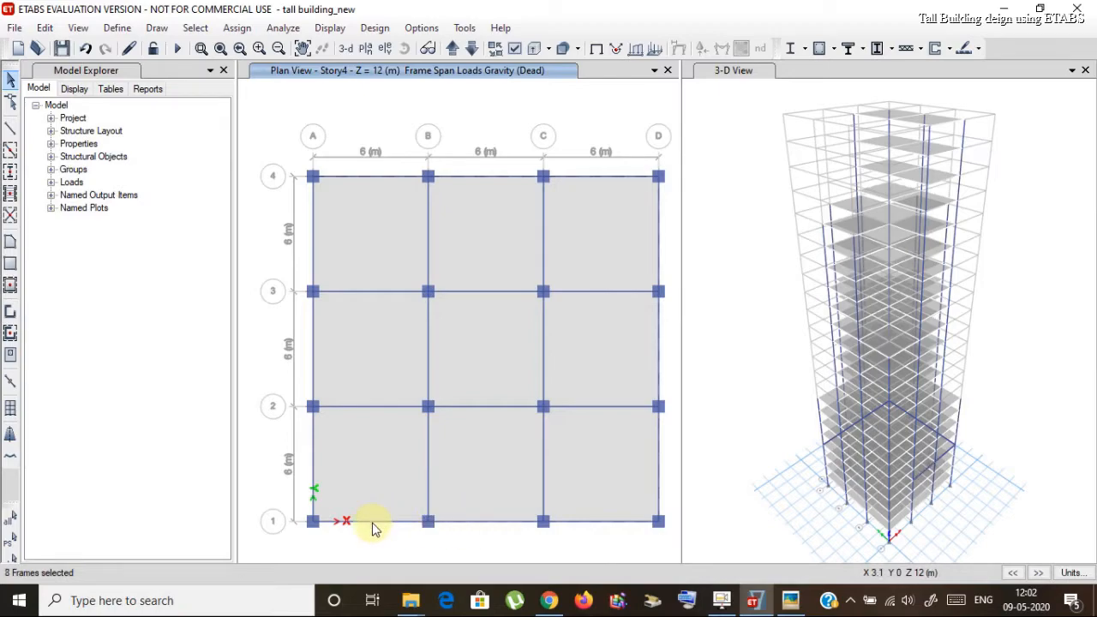
left_click(313, 454)
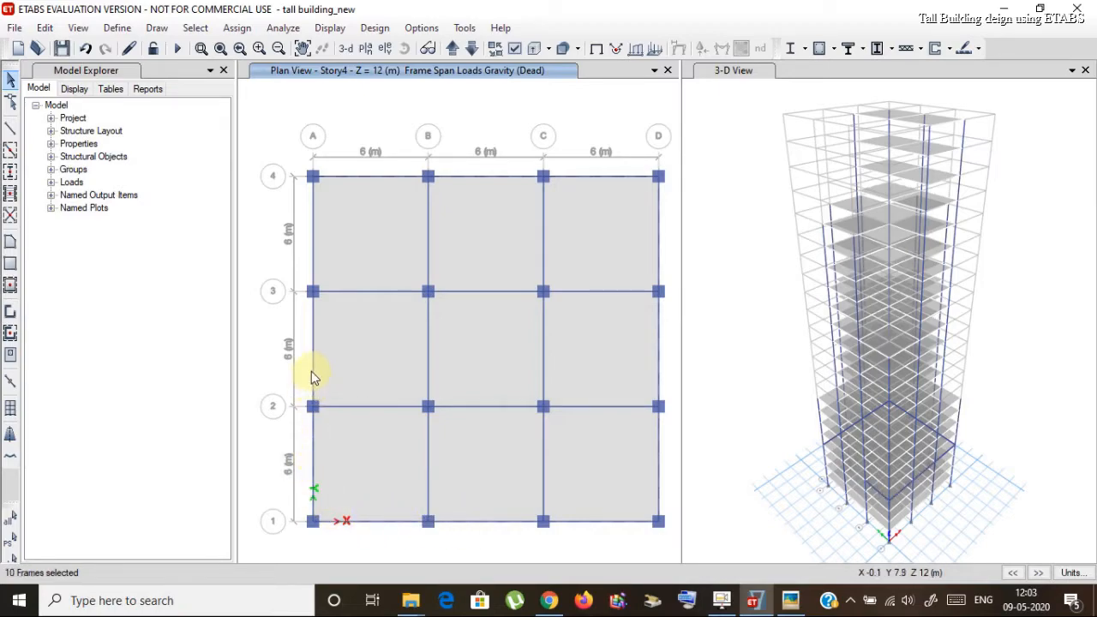
left_click(312, 370)
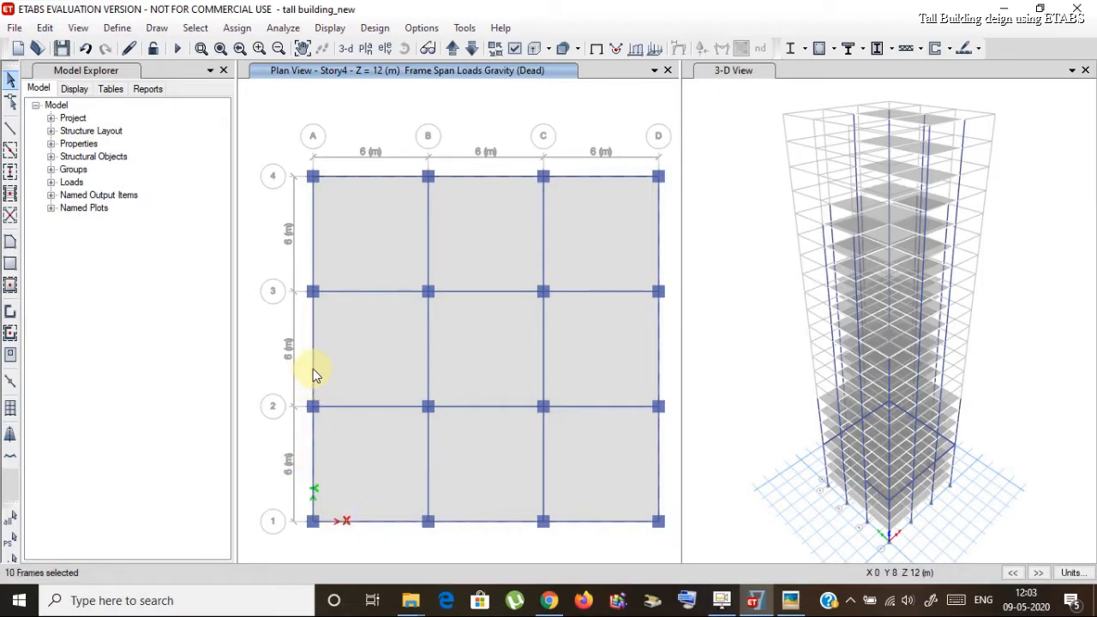
left_click(314, 257)
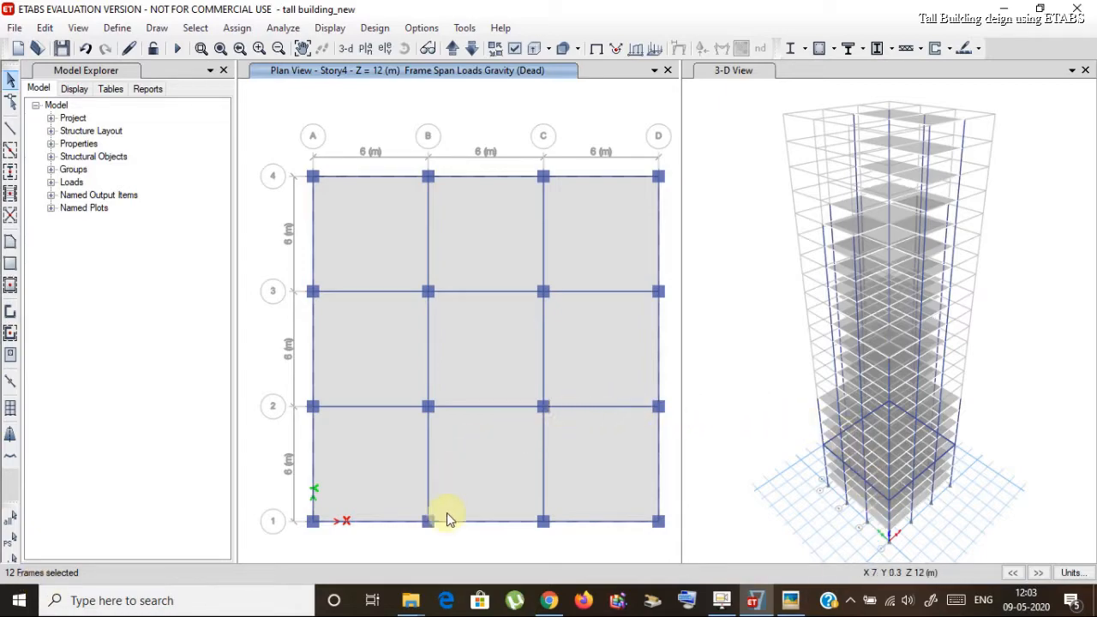
left_click(370, 109)
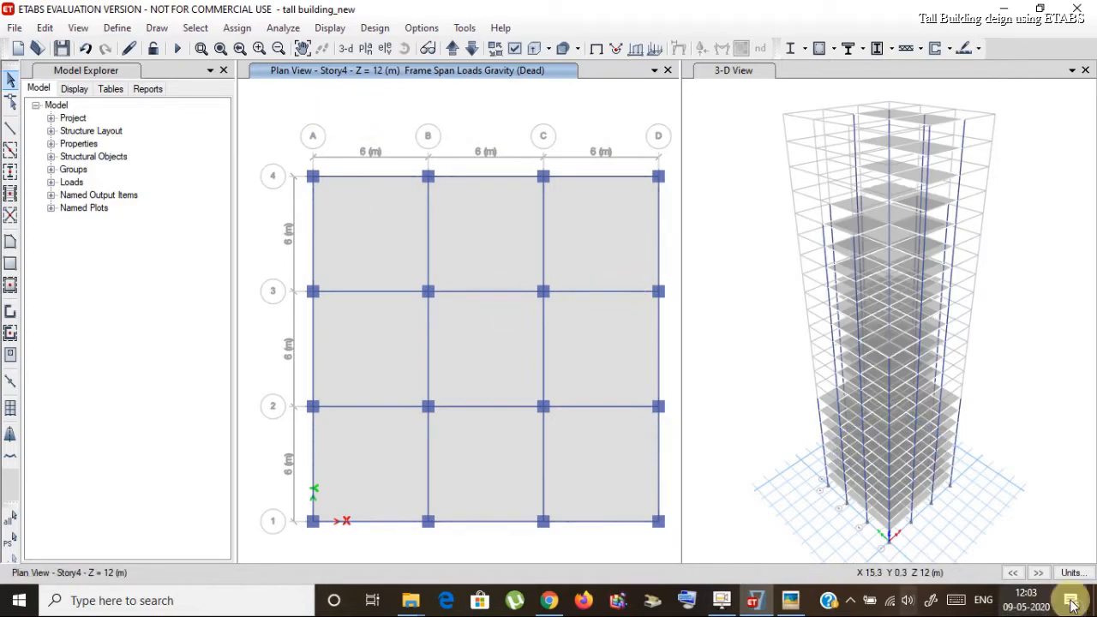
Step: Clear the frame load display from the Story4 plan and set the story scope to Similar Stories
left_click(337, 30)
left_click(417, 61)
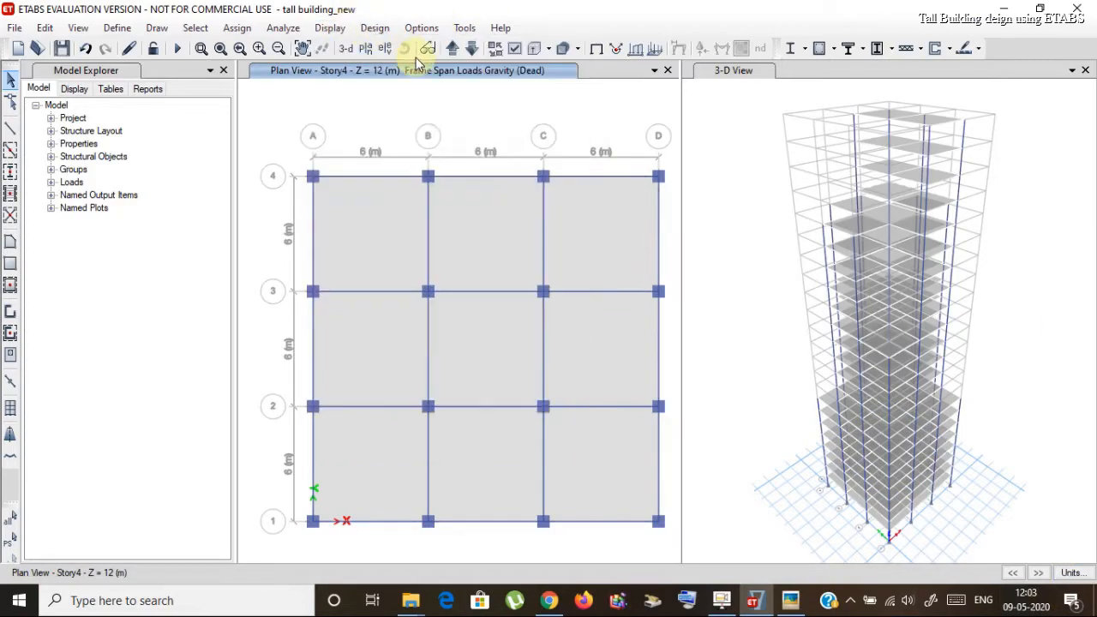
left_click(331, 31)
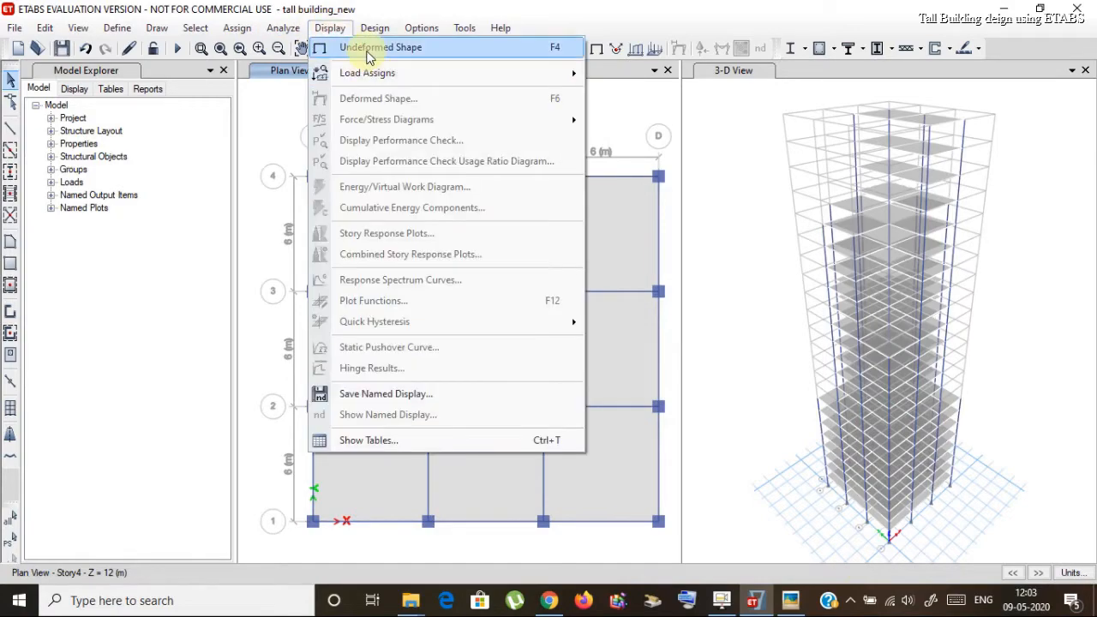
left_click(364, 45)
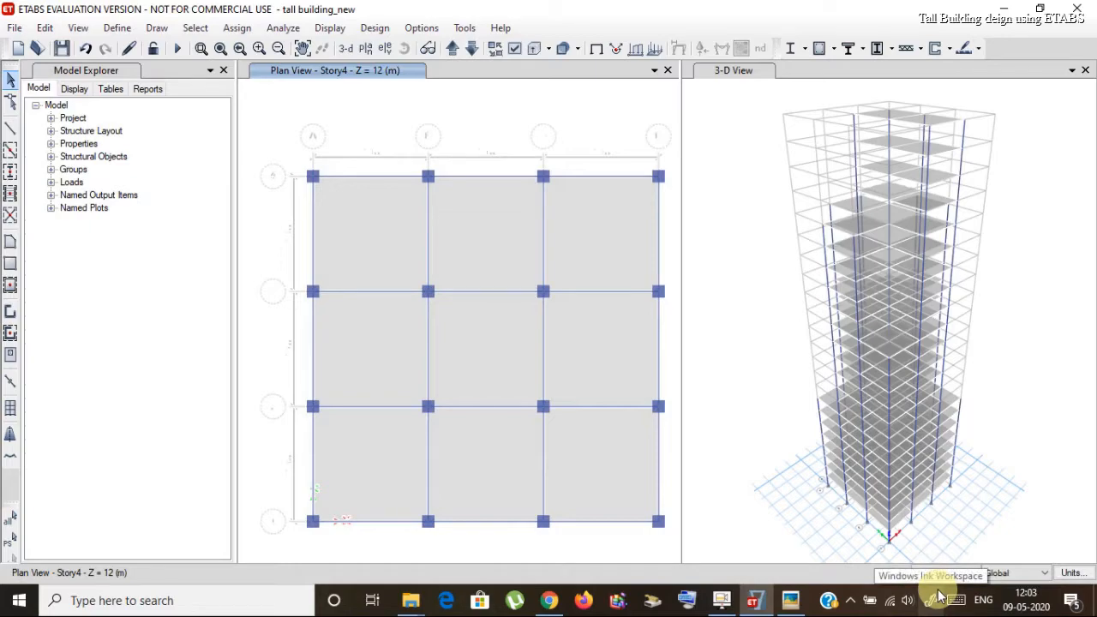
left_click(942, 573)
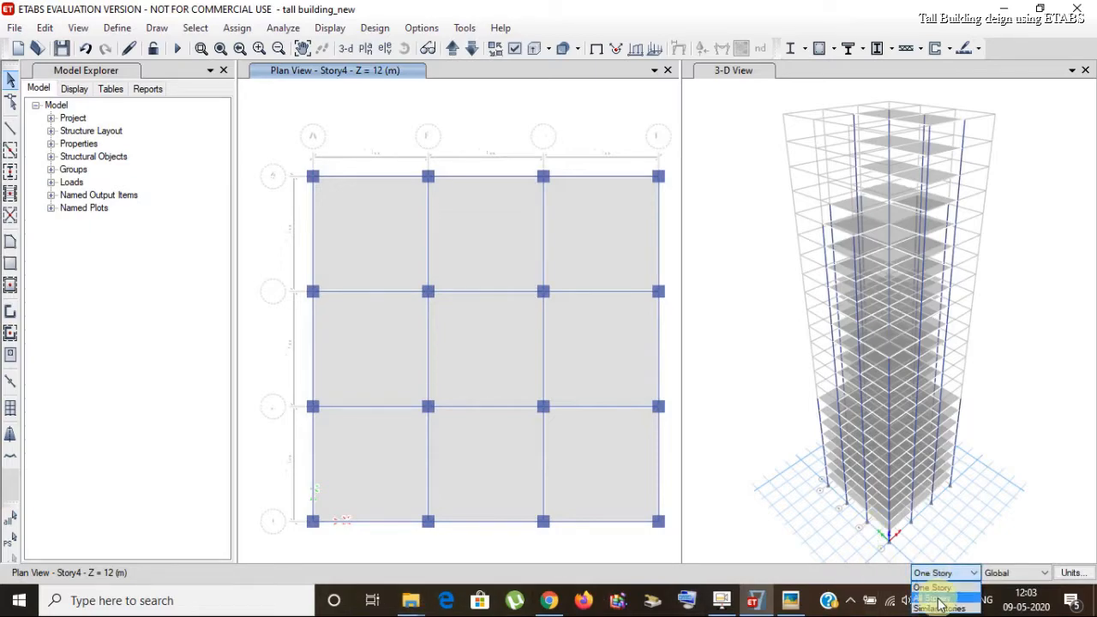
left_click(940, 609)
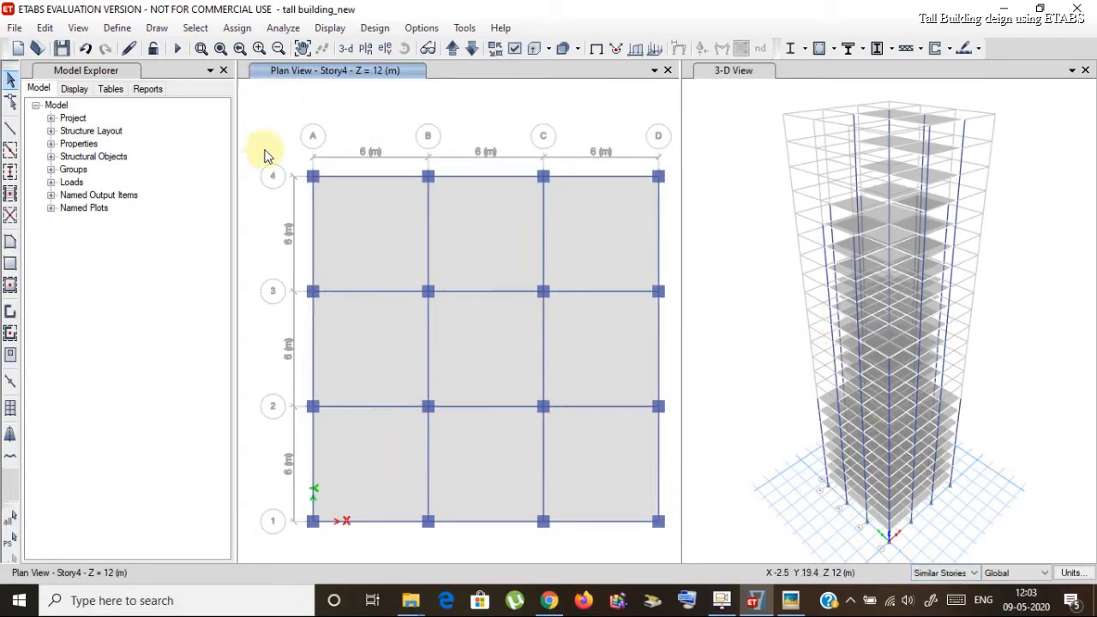
Step: Select the perimeter beams along grid lines 4, D and 1 on the Story4 plan across Similar Stories
left_click(378, 177)
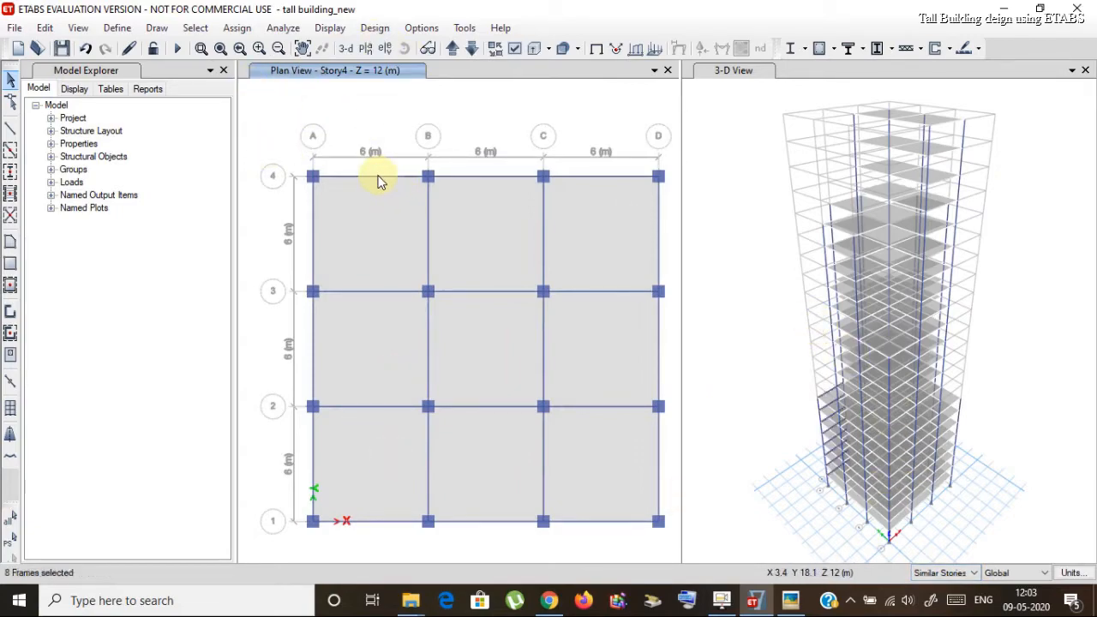
left_click(477, 177)
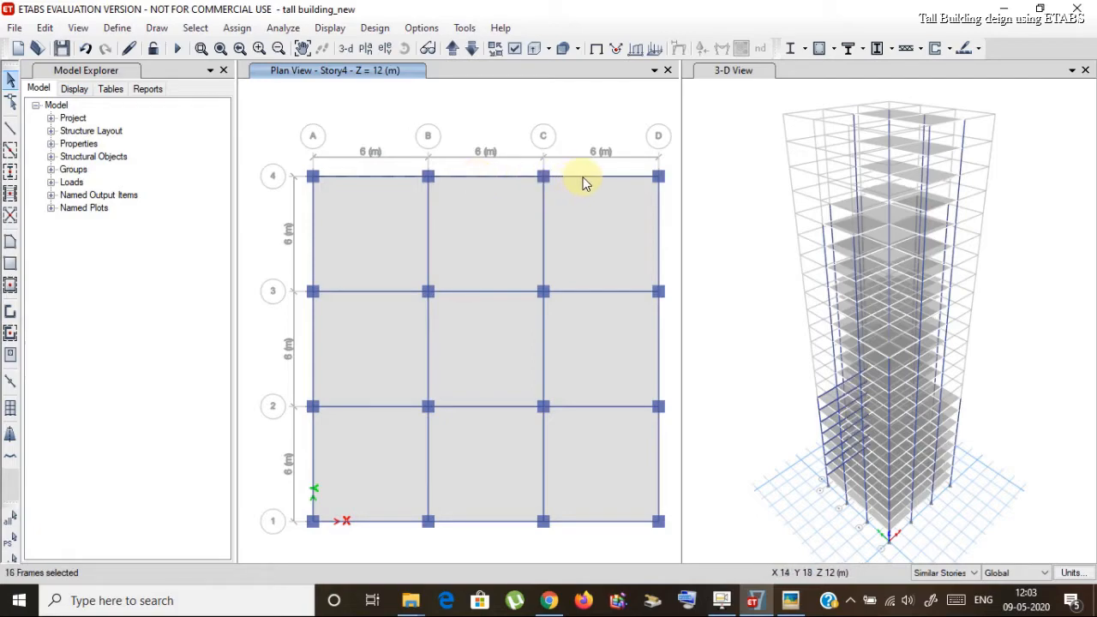
left_click(583, 181)
left_click(658, 228)
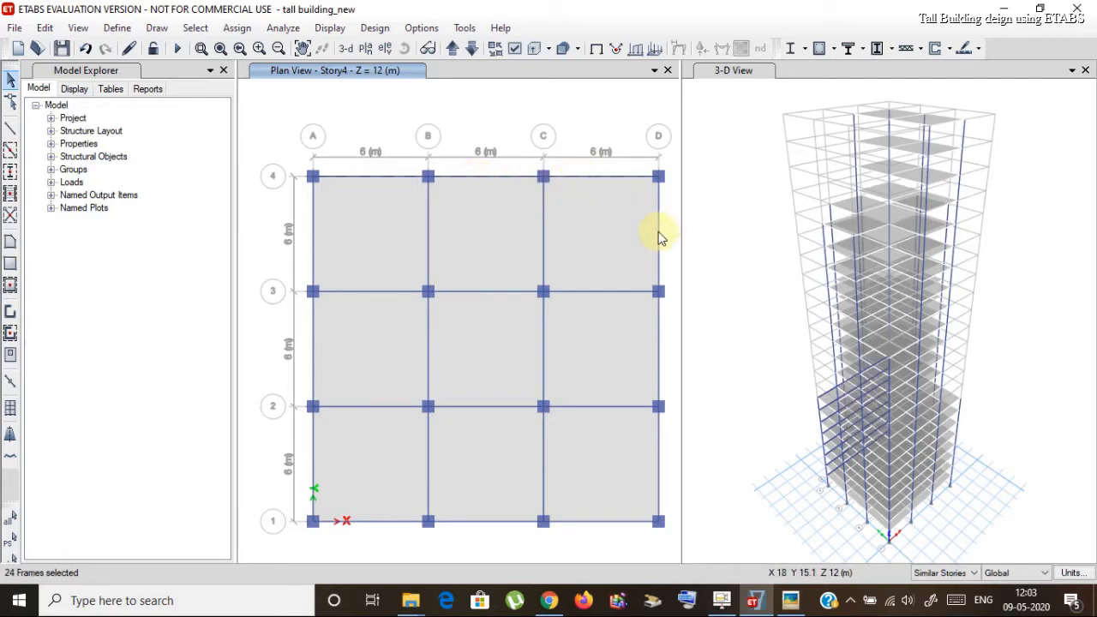
left_click(660, 340)
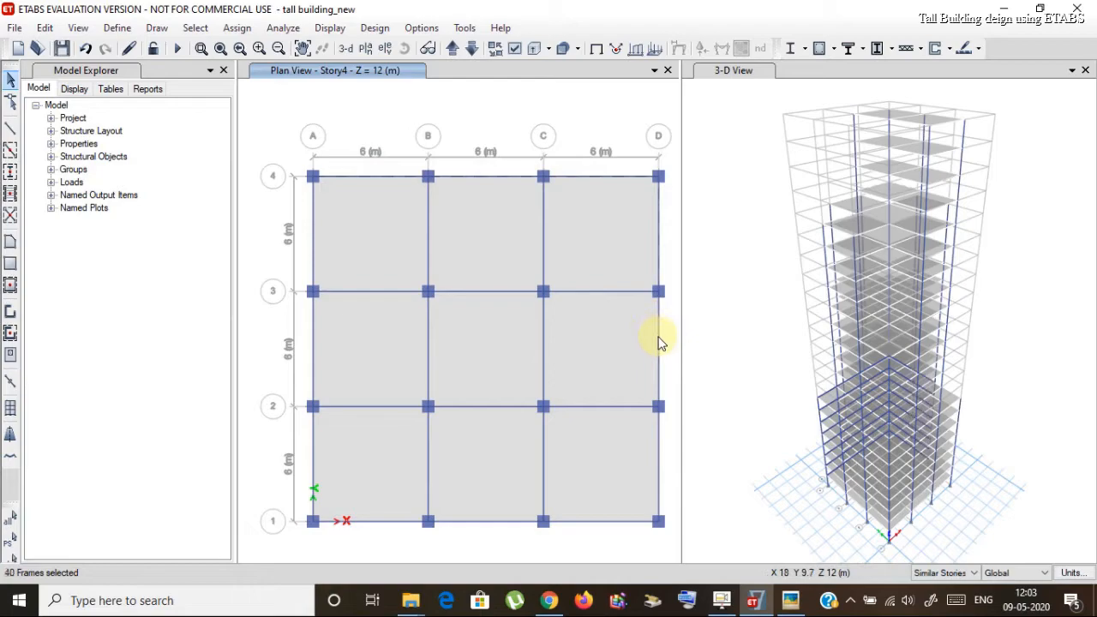
left_click(658, 475)
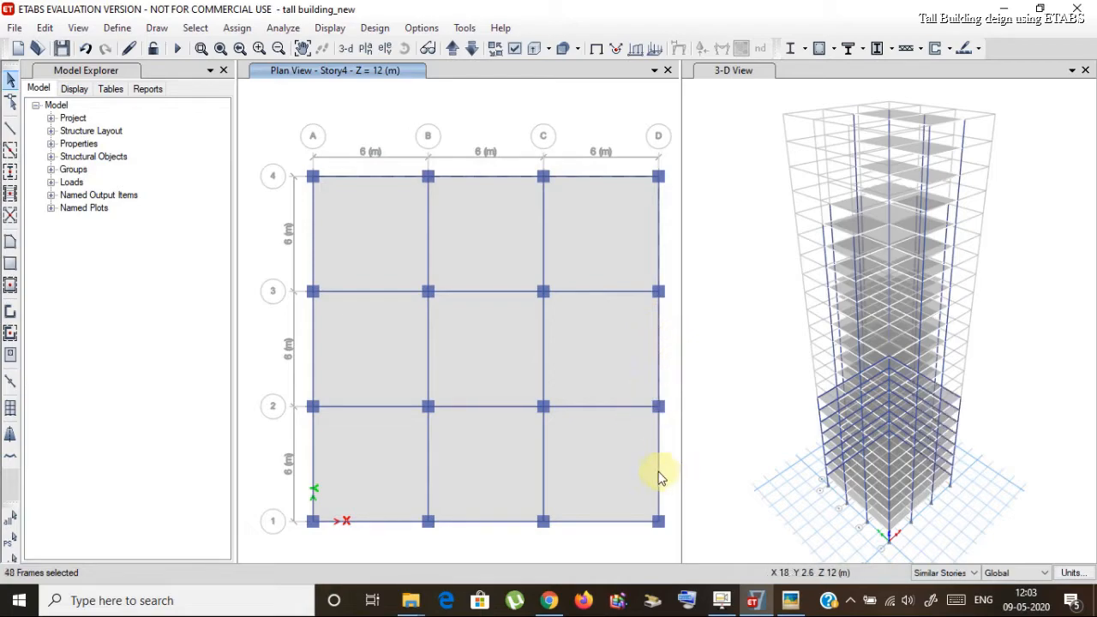
left_click(606, 522)
left_click(478, 522)
left_click(394, 523)
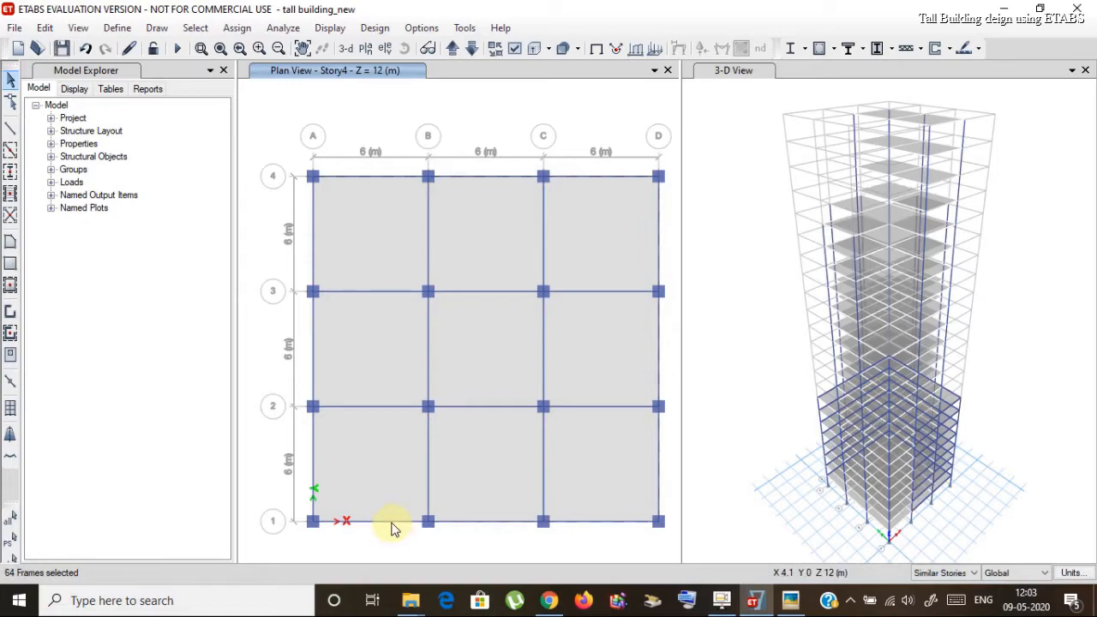
Step: Finish selecting the perimeter beams along grid A and assign all selected beams a uniform Dead gravity load of 0.2 kN/m
left_click(313, 446)
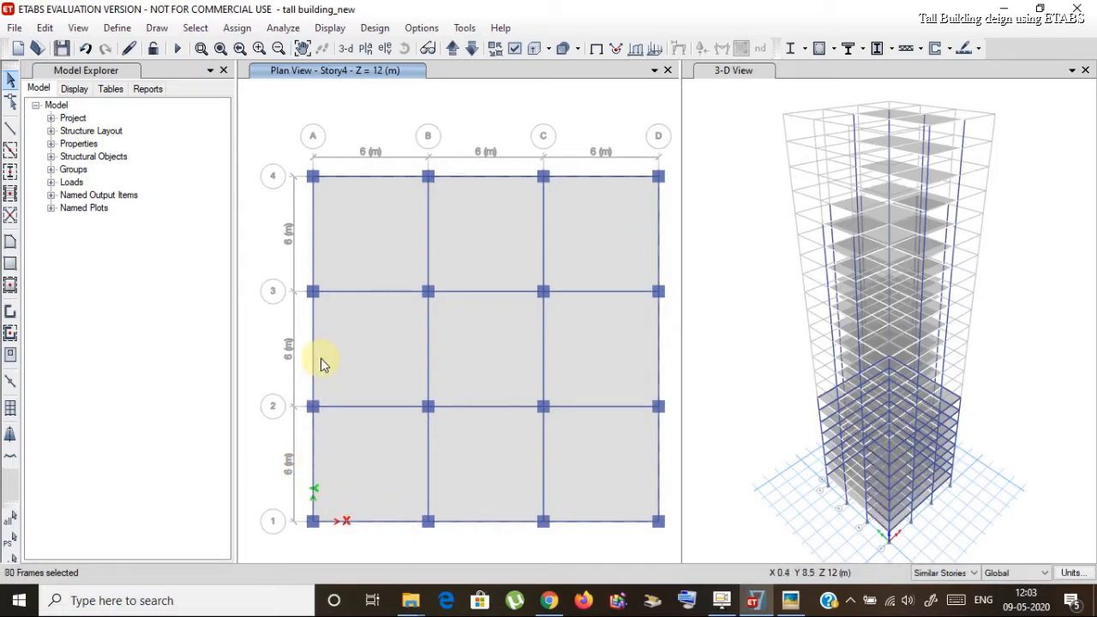
left_click(313, 217)
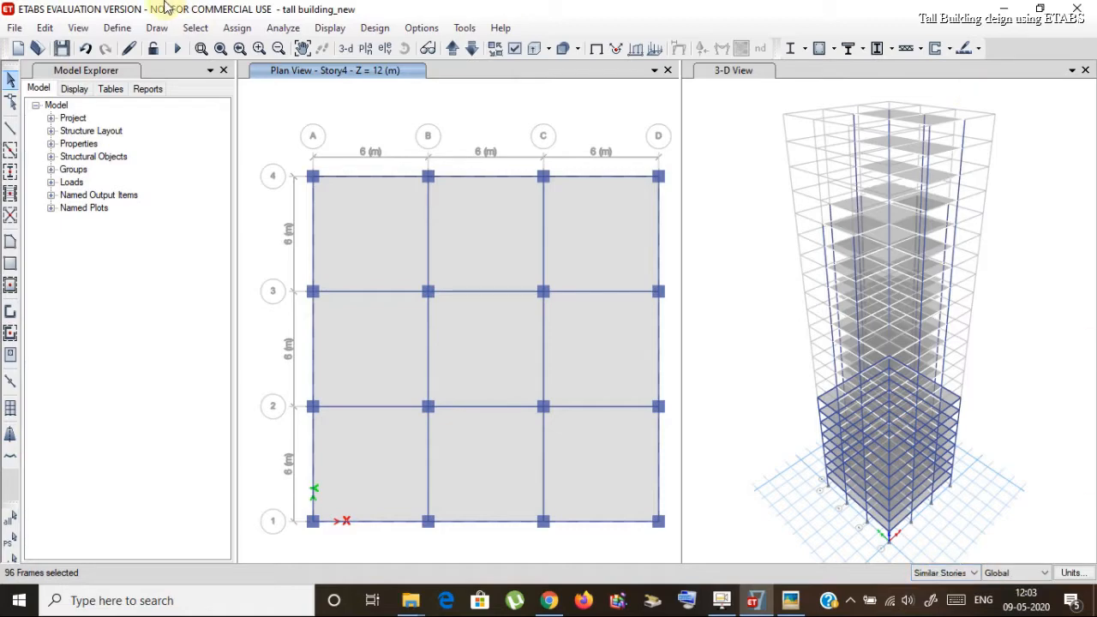
left_click(236, 28)
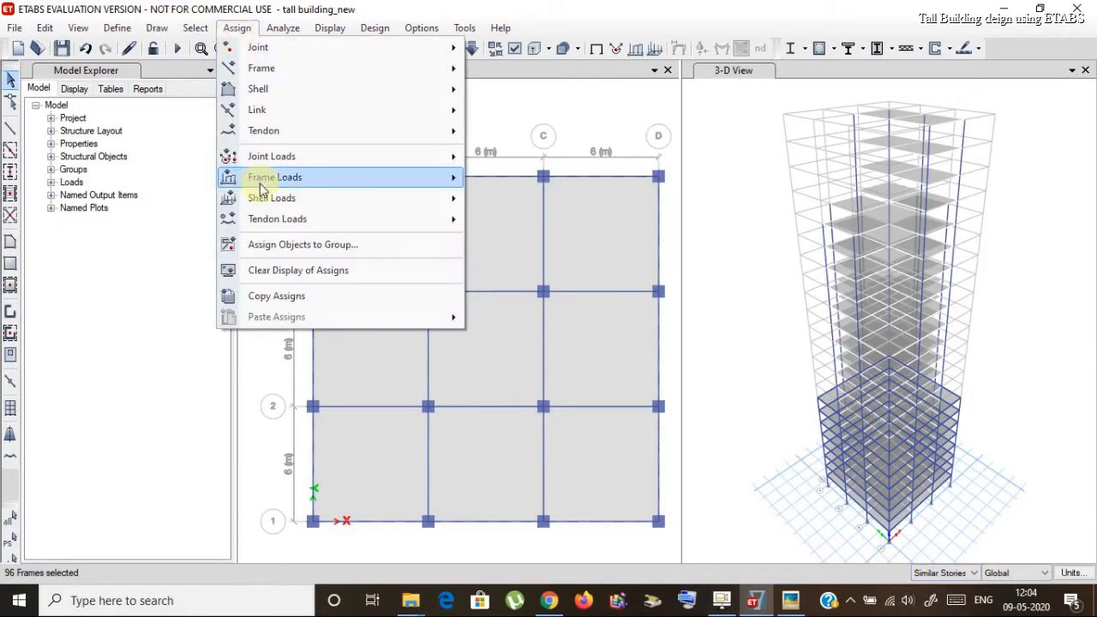
mouse_move(420, 177)
left_click(591, 209)
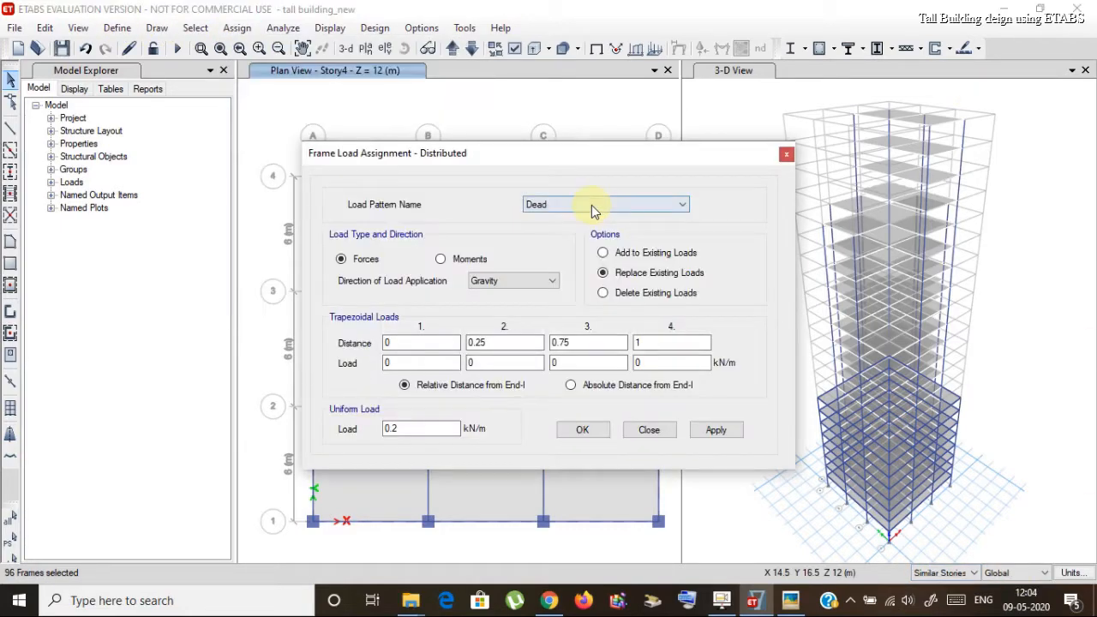
left_click(716, 429)
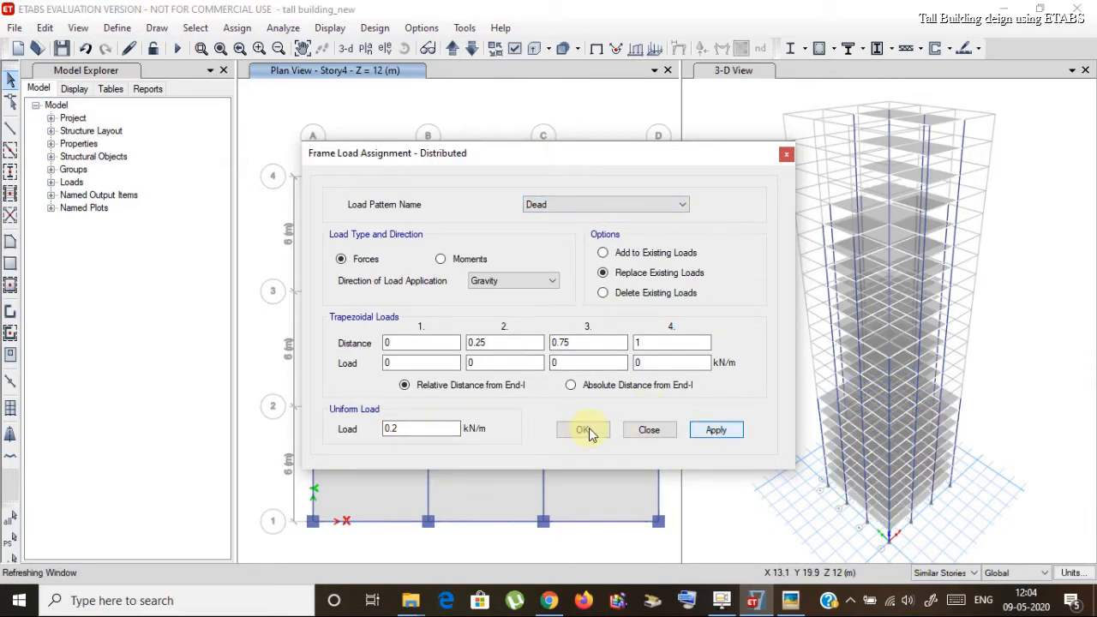
left_click(584, 430)
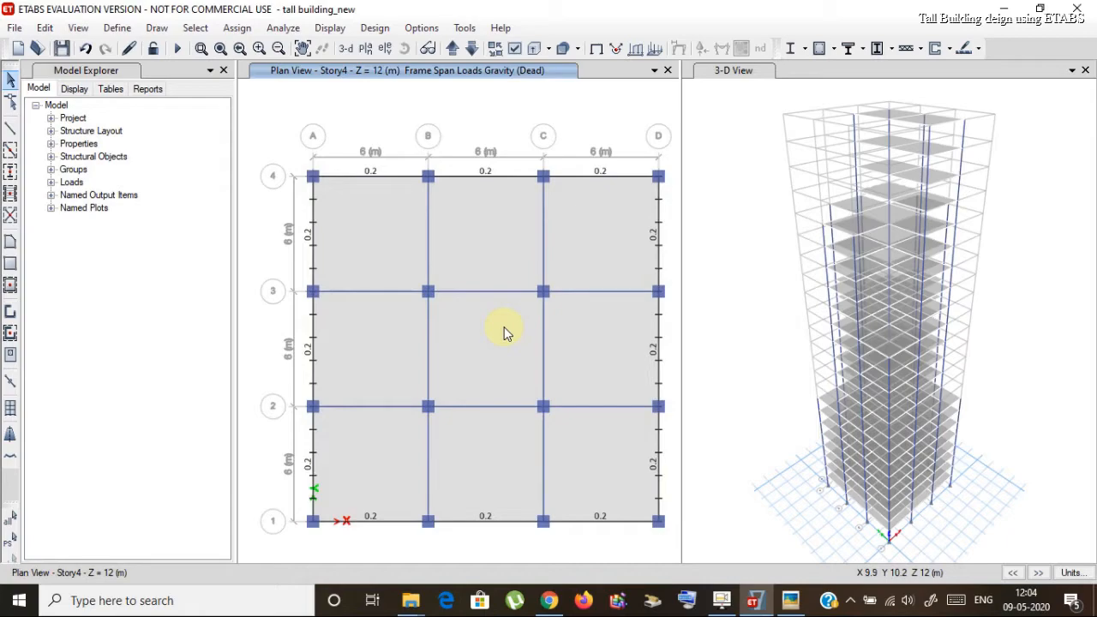
Step: Switch the plan view to Story10
left_click(365, 48)
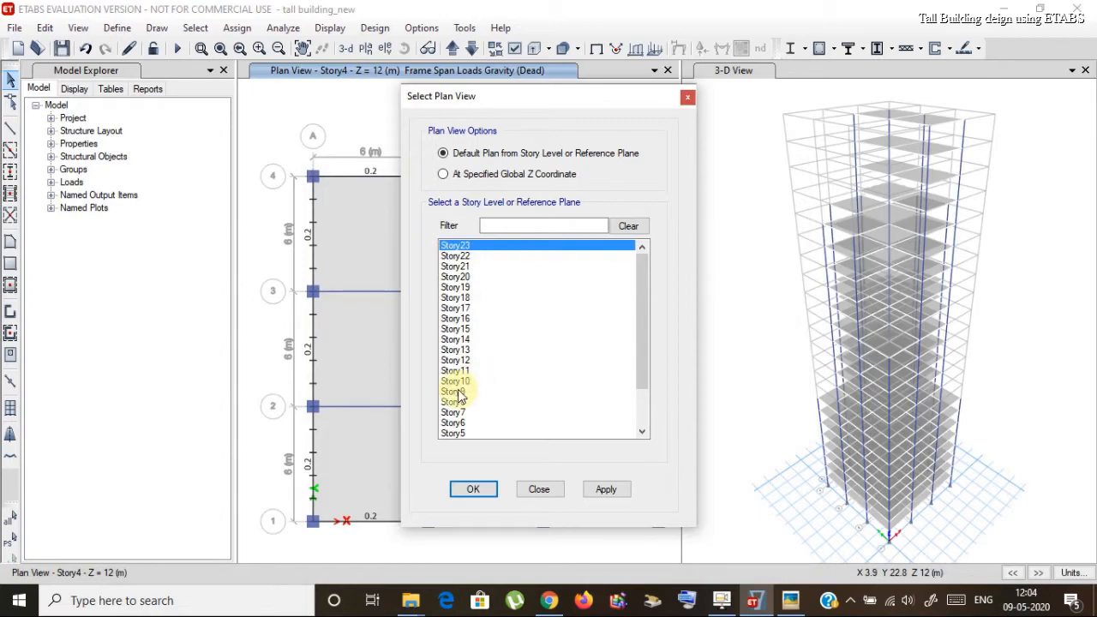
left_click(457, 383)
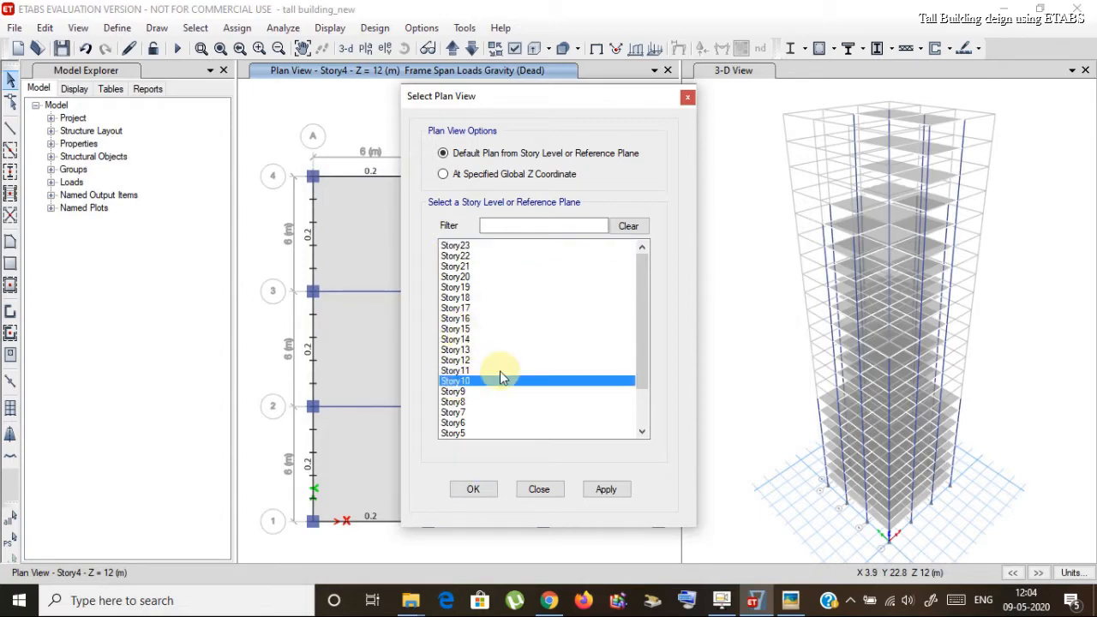
left_click(598, 491)
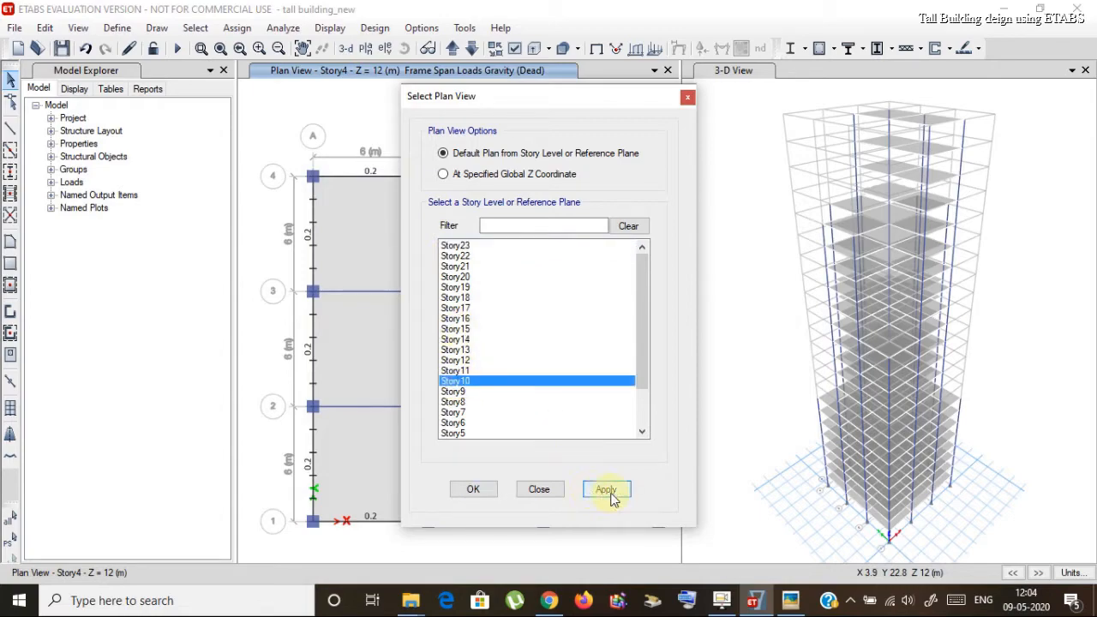
left_click(474, 490)
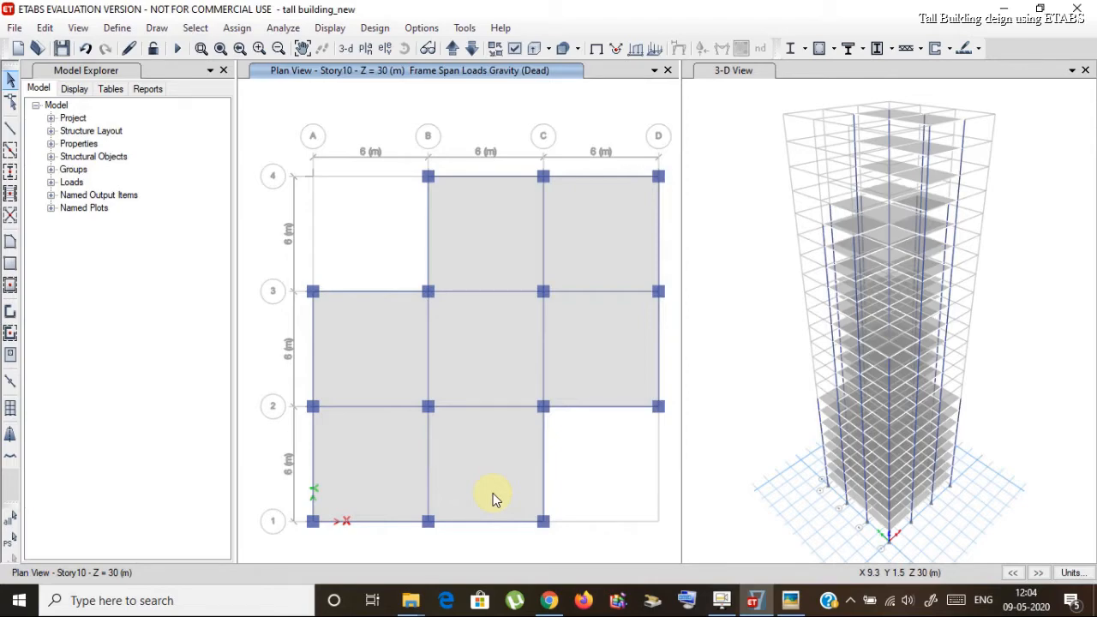
Step: Select all the perimeter beams around the stepped Story10 floor outline, including those along the two cut-out corner bays
left_click(494, 178)
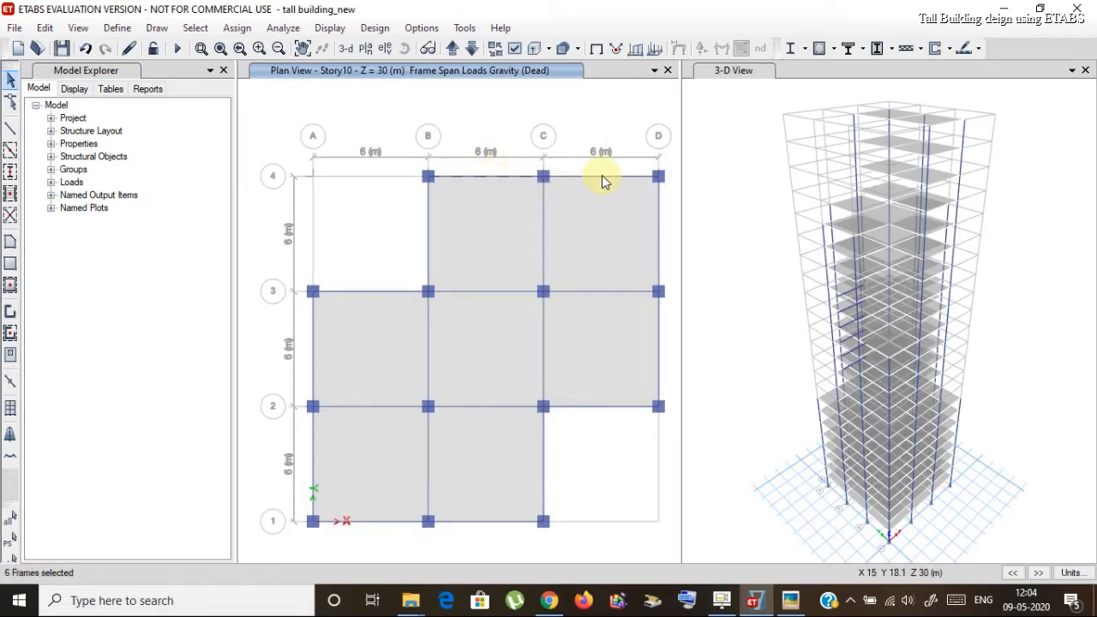
left_click(602, 177)
left_click(660, 220)
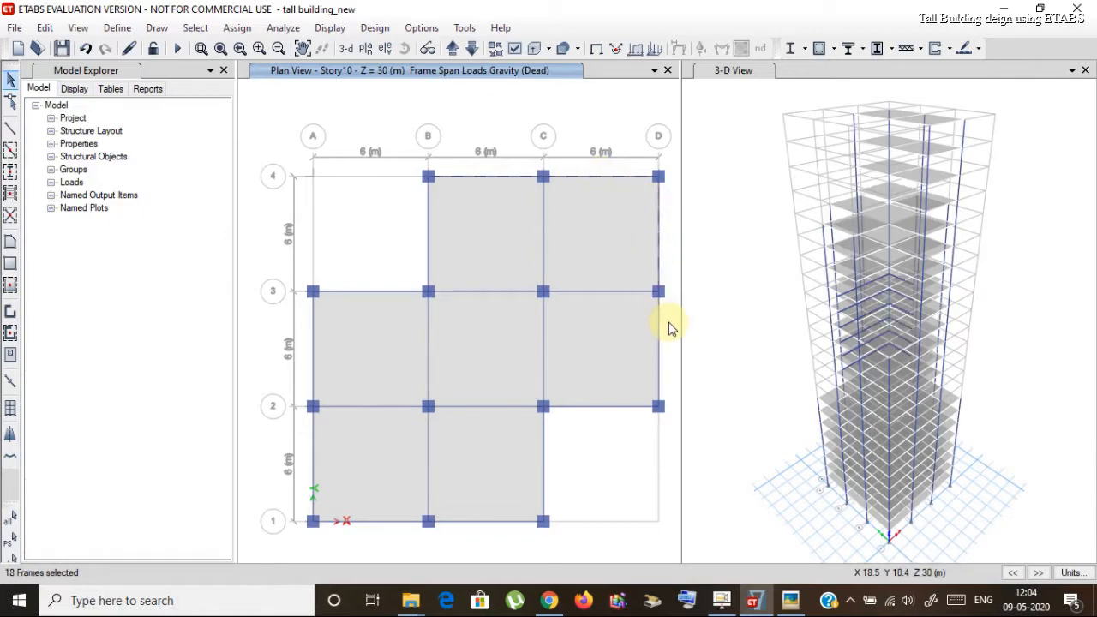
left_click(660, 343)
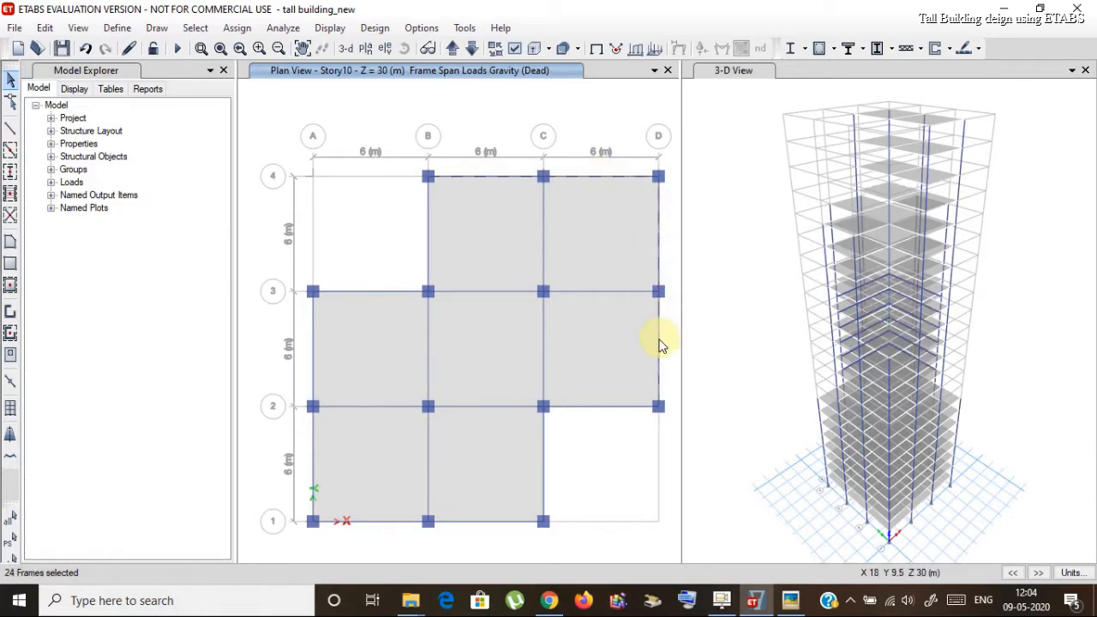
left_click(604, 407)
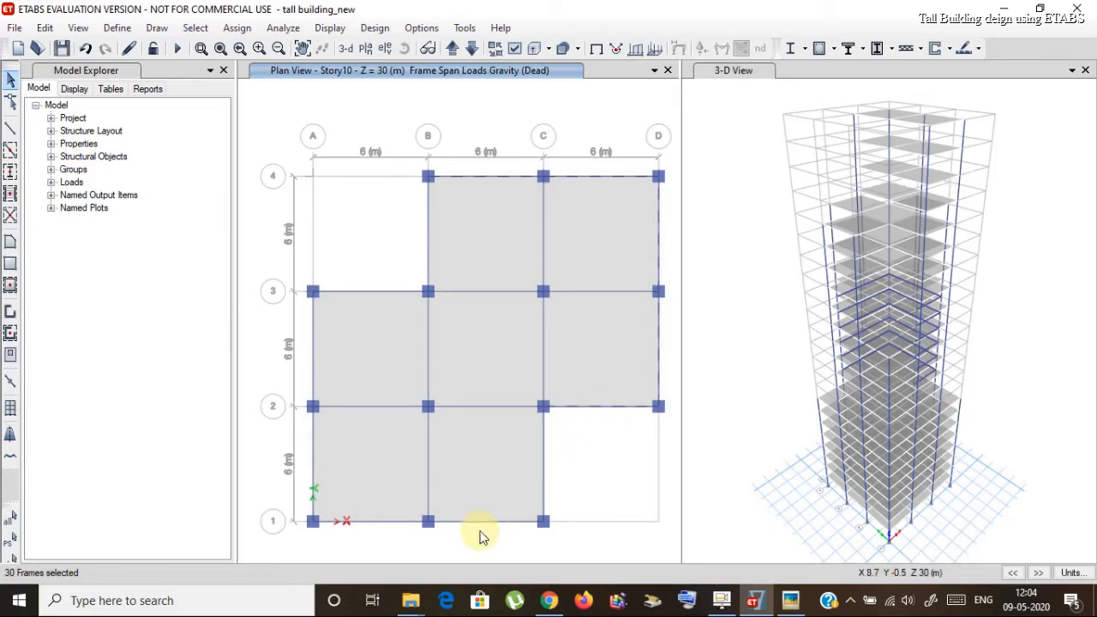
left_click(544, 463)
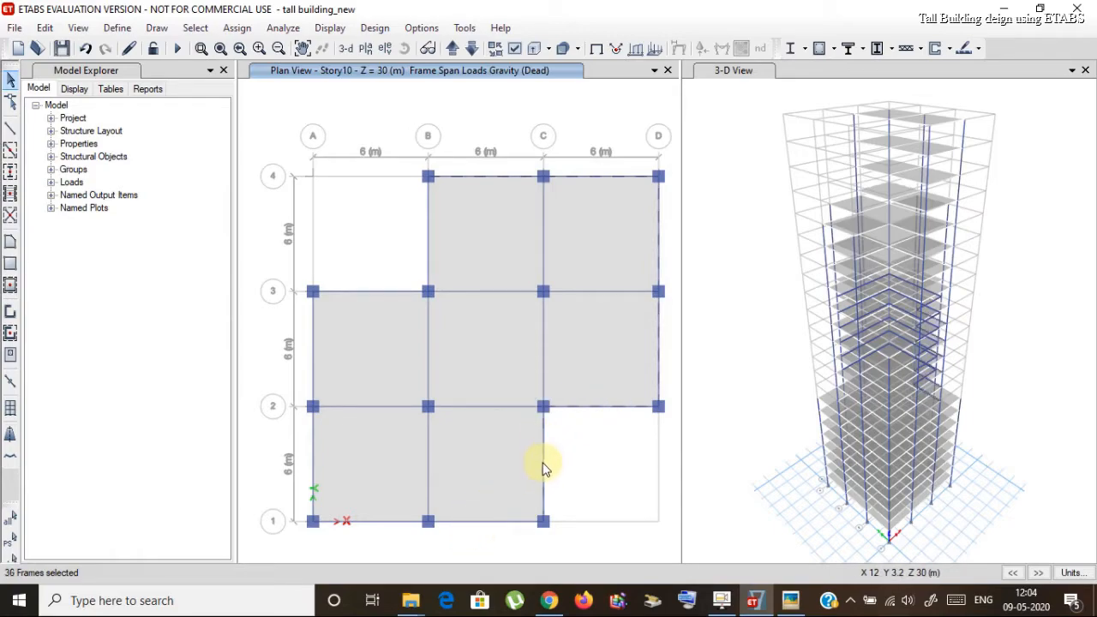
left_click(491, 522)
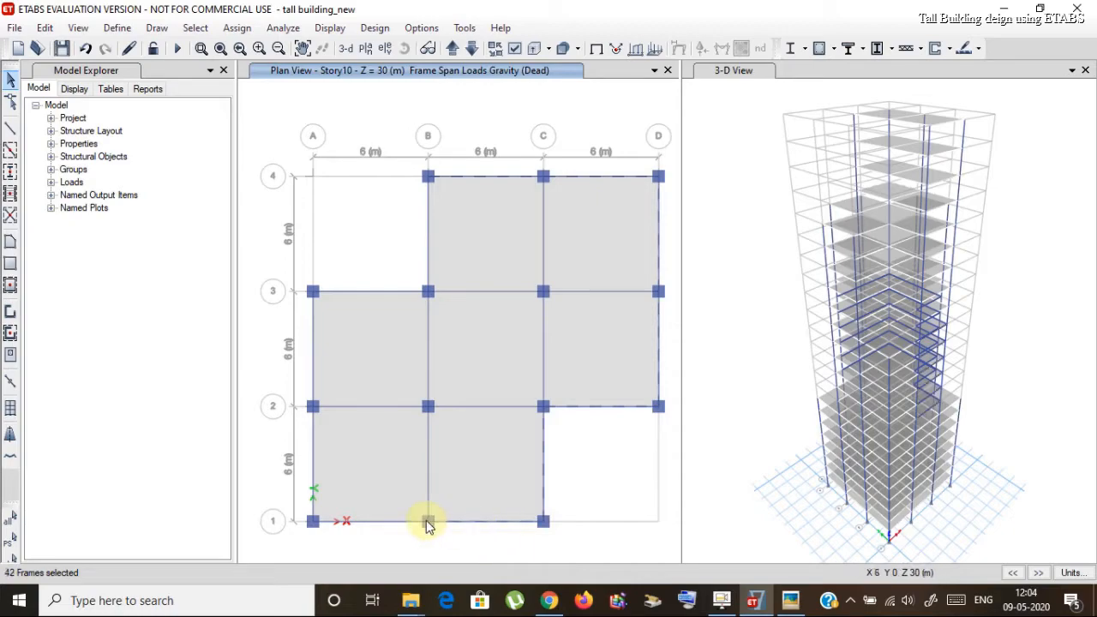
left_click(314, 476)
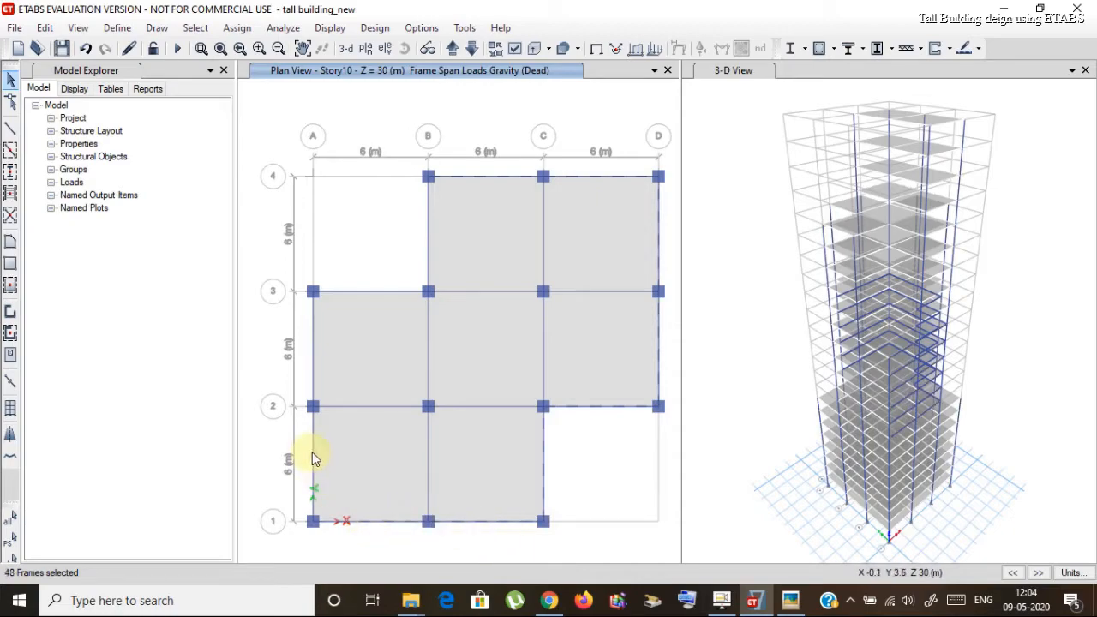
left_click(315, 371)
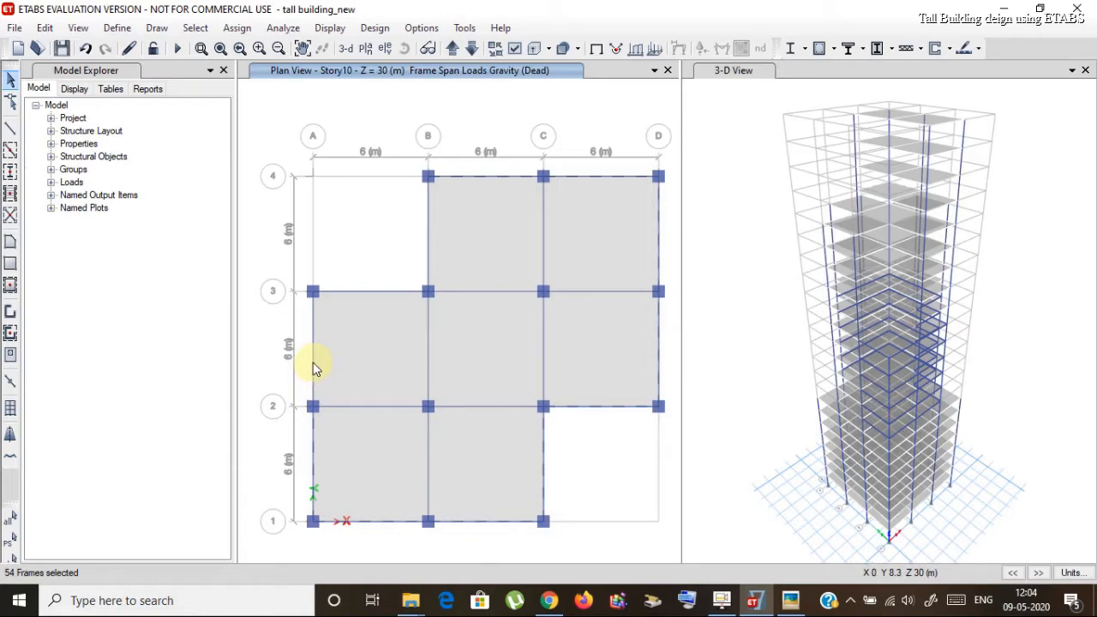
left_click(359, 295)
left_click(430, 236)
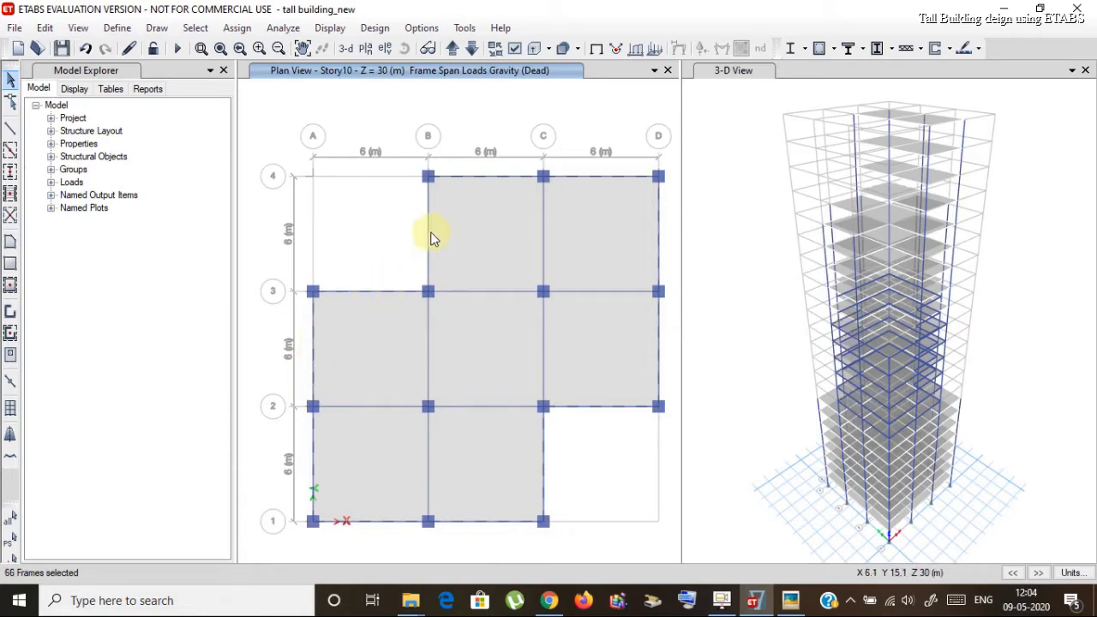
left_click(427, 233)
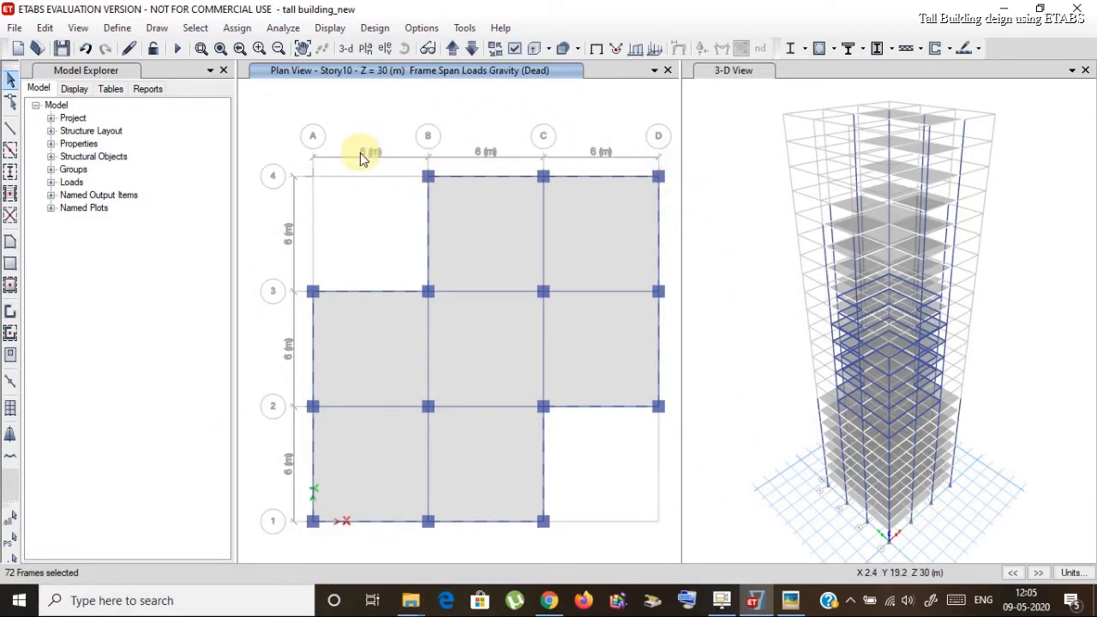
Step: Assign the selected perimeter beams a distributed Dead load of 0.2 kN/m uniform in the gravity direction, replacing existing loads
left_click(233, 27)
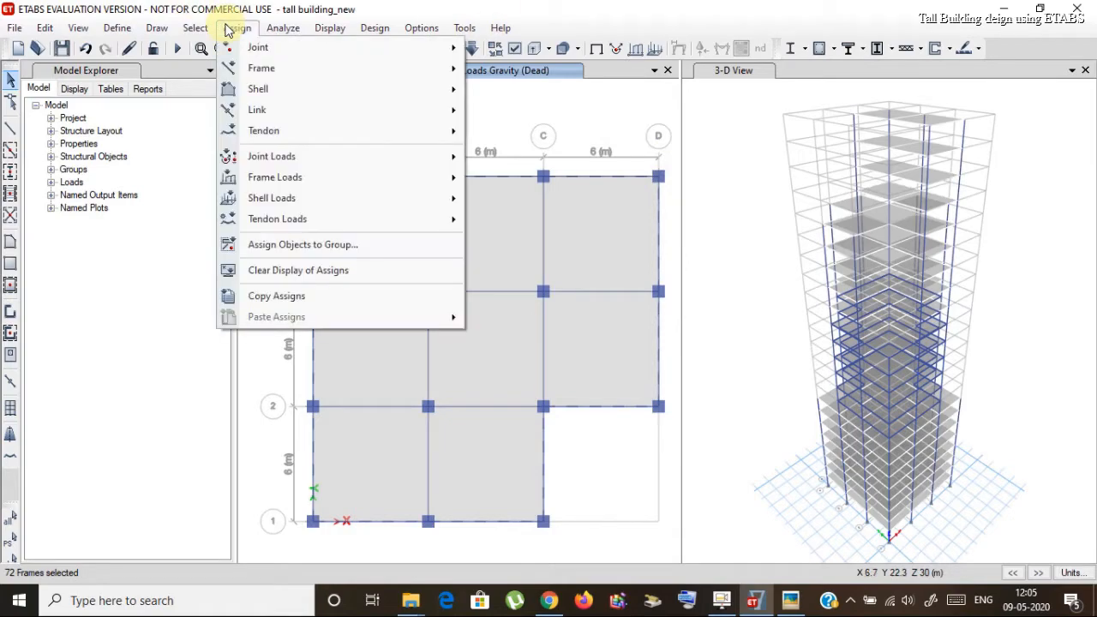
mouse_move(276, 176)
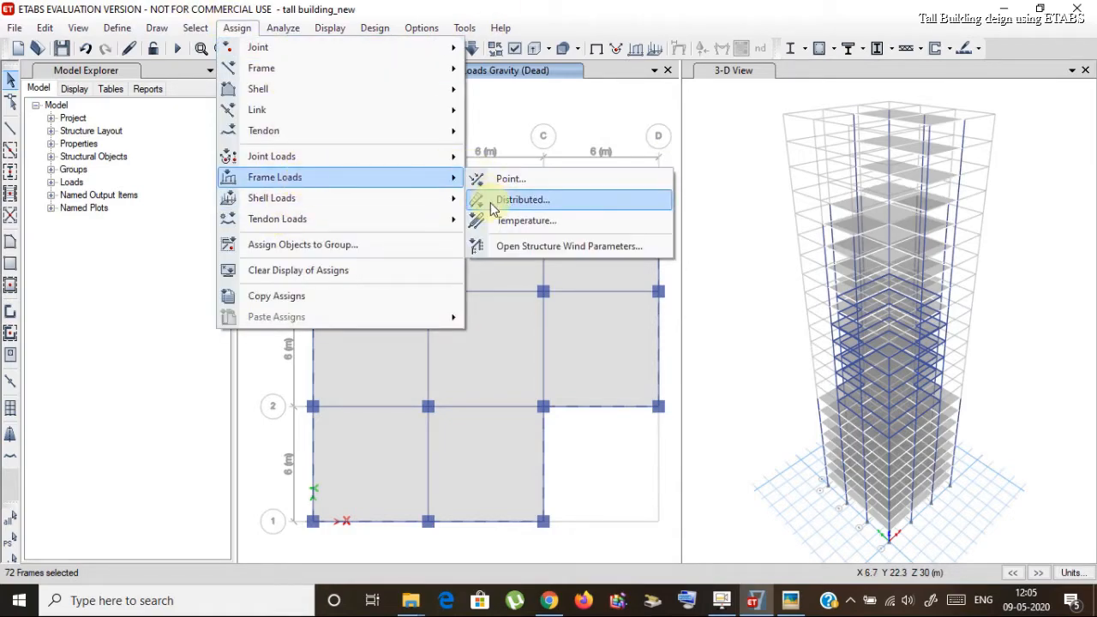
left_click(504, 204)
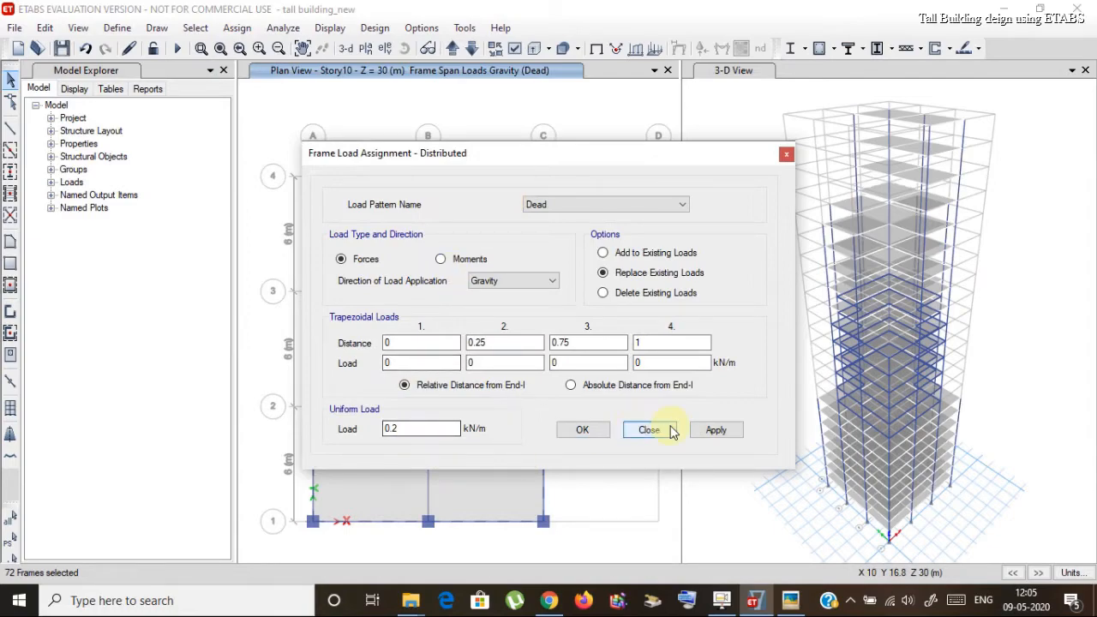
left_click(704, 428)
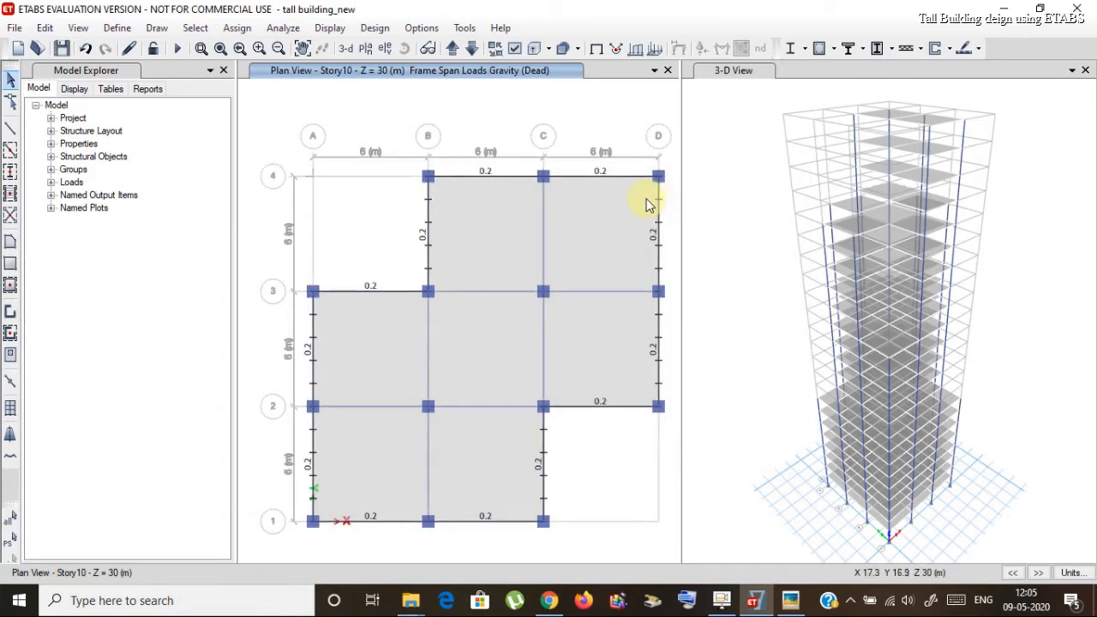
Step: Consult the storey layouts in the reference image, and display the Story16 plan in ETABS without the frame load display
left_click(785, 602)
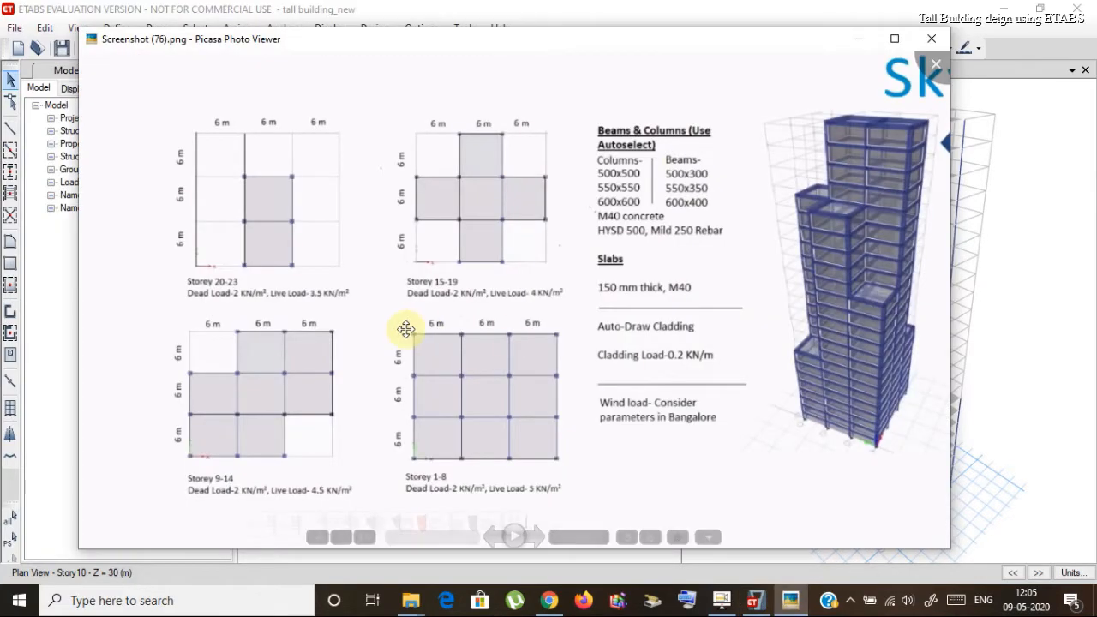
left_click(754, 602)
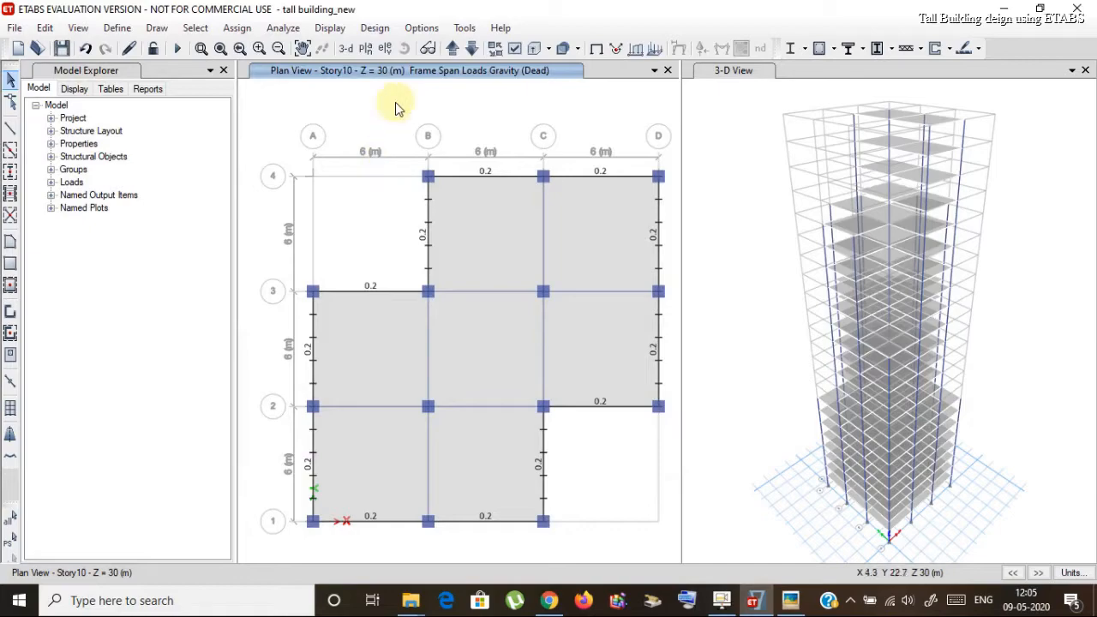
left_click(365, 50)
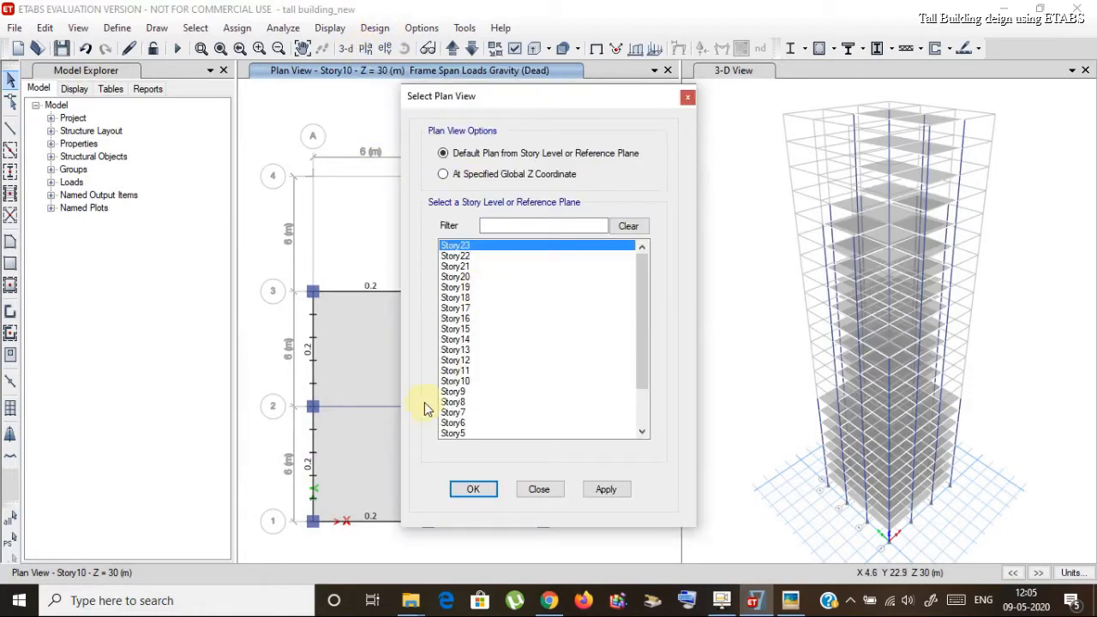
left_click(458, 319)
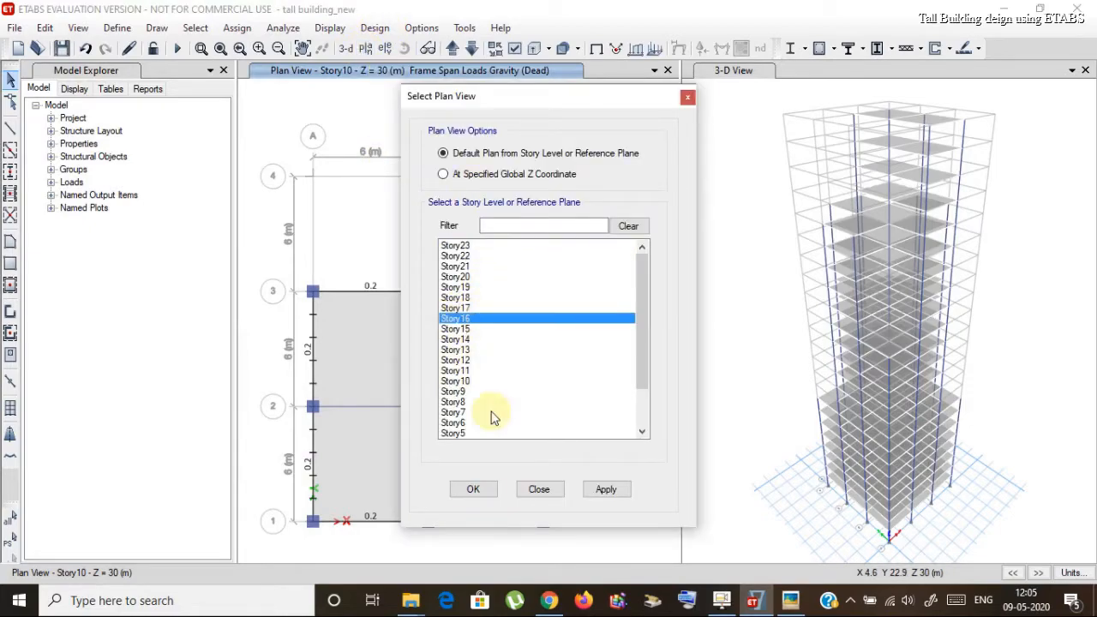
left_click(607, 489)
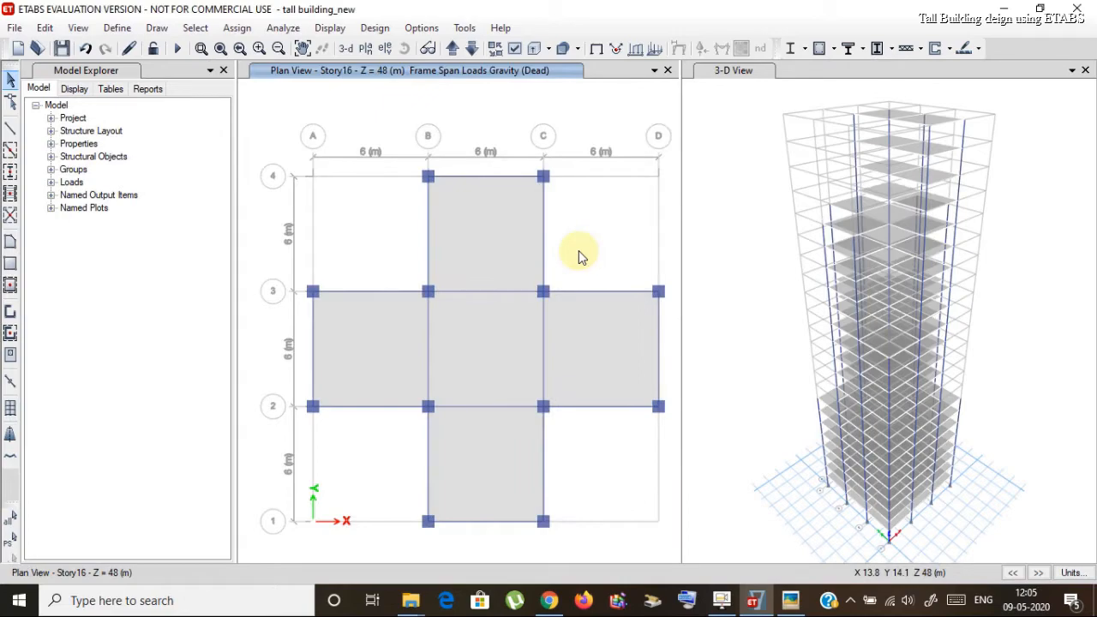
left_click(328, 28)
left_click(450, 49)
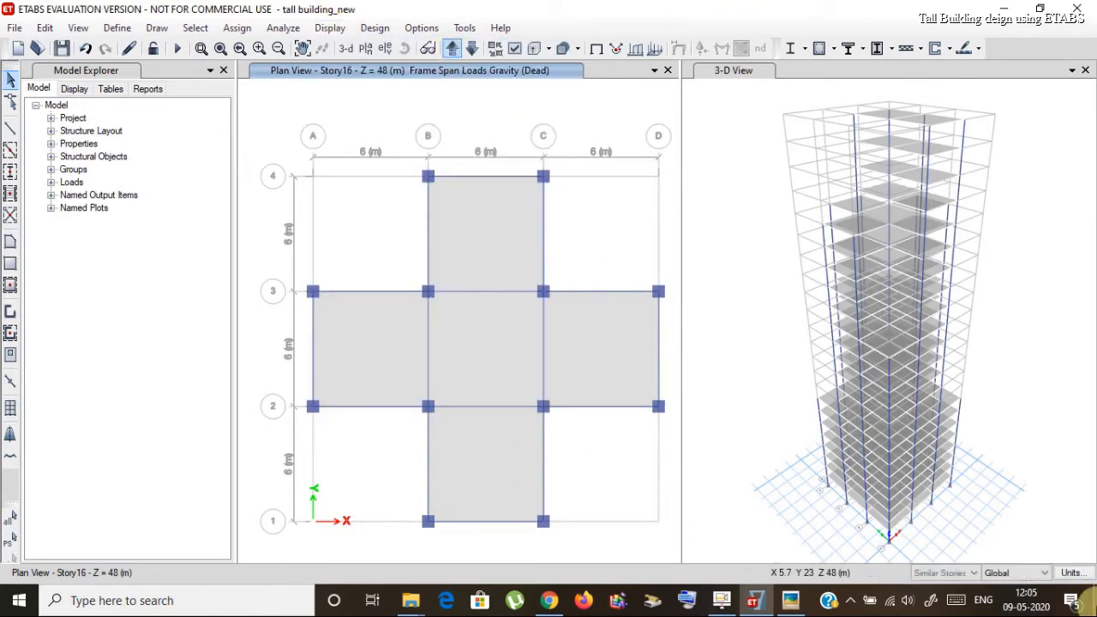
Step: Select all the perimeter beams around the cross-shaped Story16 floor outline, together with the matching beams on its similar stories
left_click(428, 234)
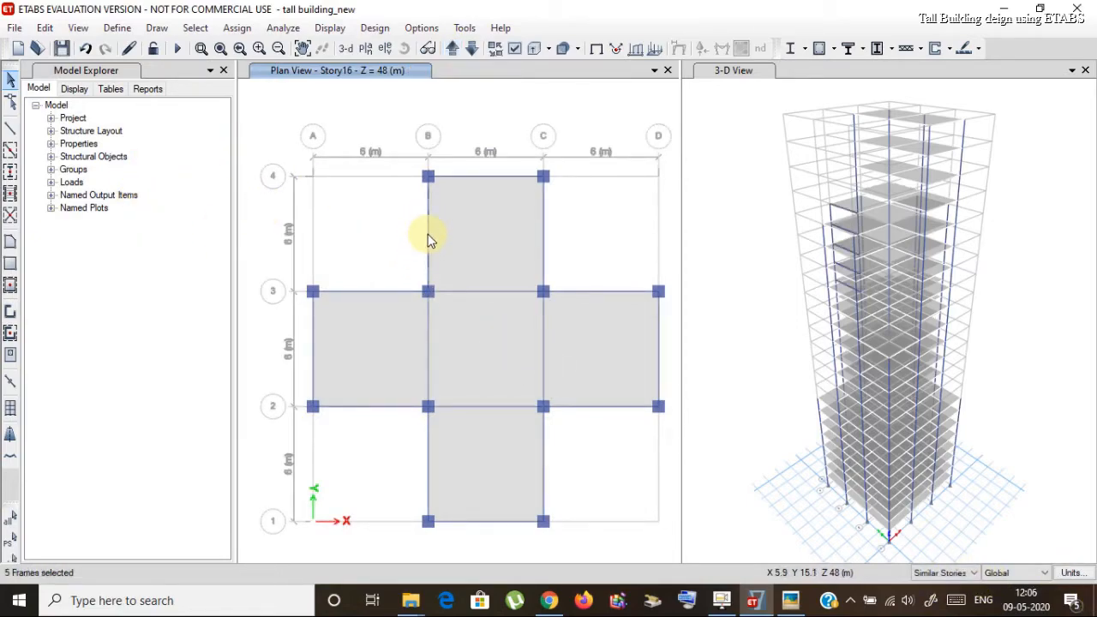
left_click(543, 248)
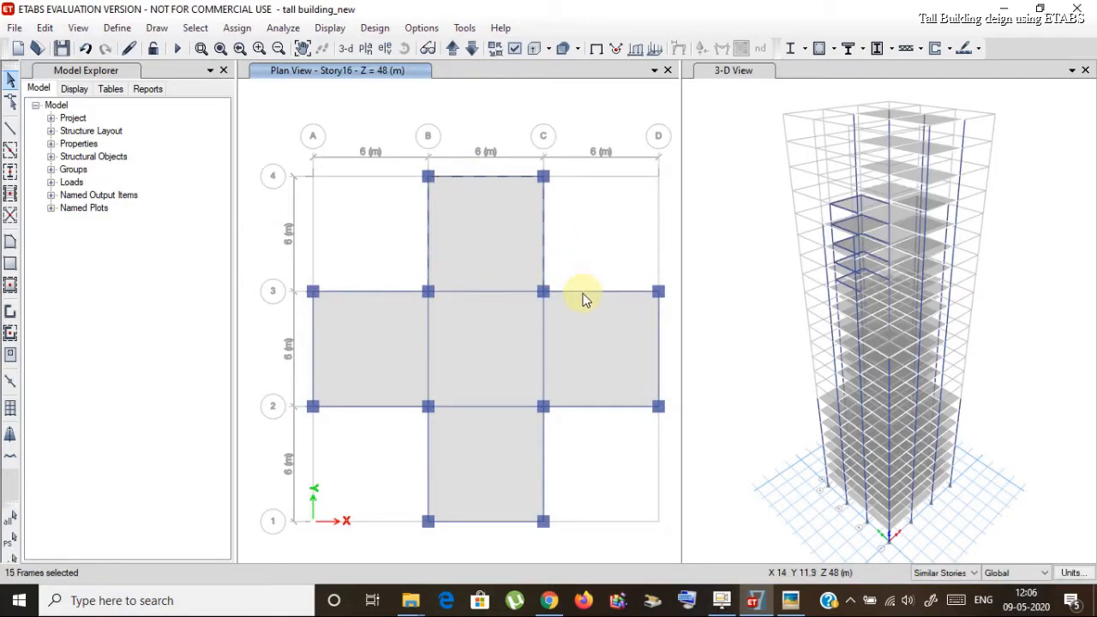
left_click(583, 294)
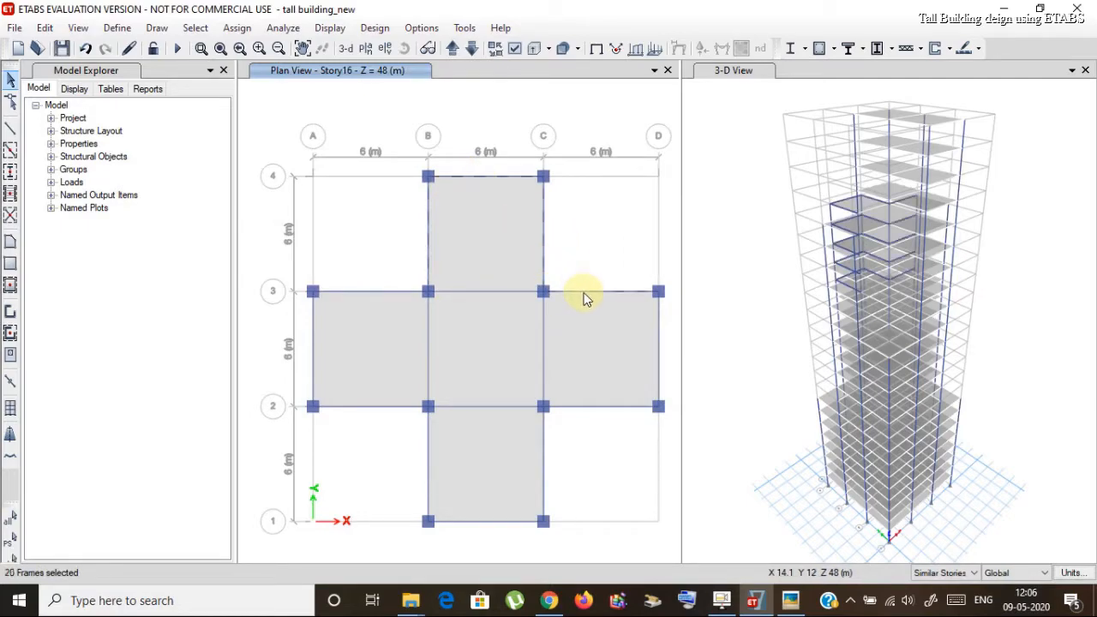
left_click(658, 358)
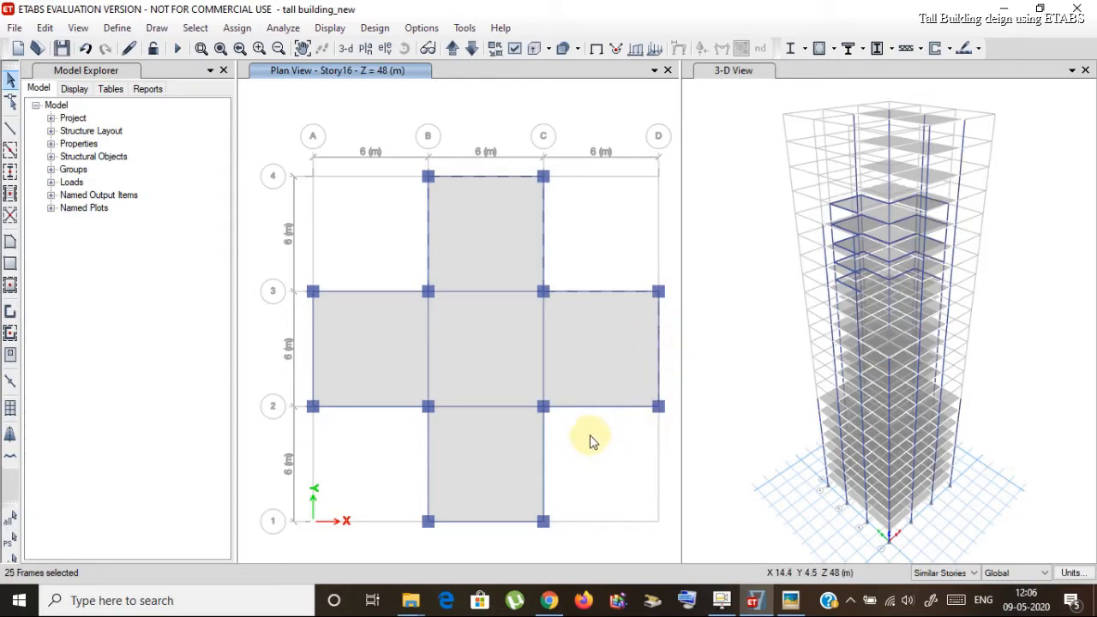
left_click(605, 409)
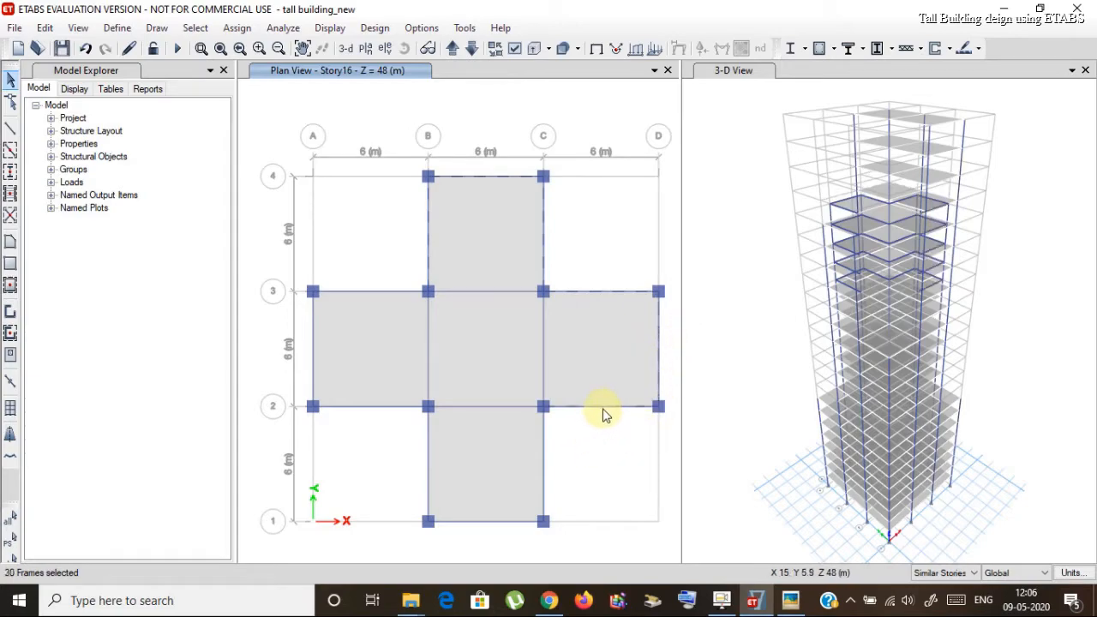
left_click(545, 470)
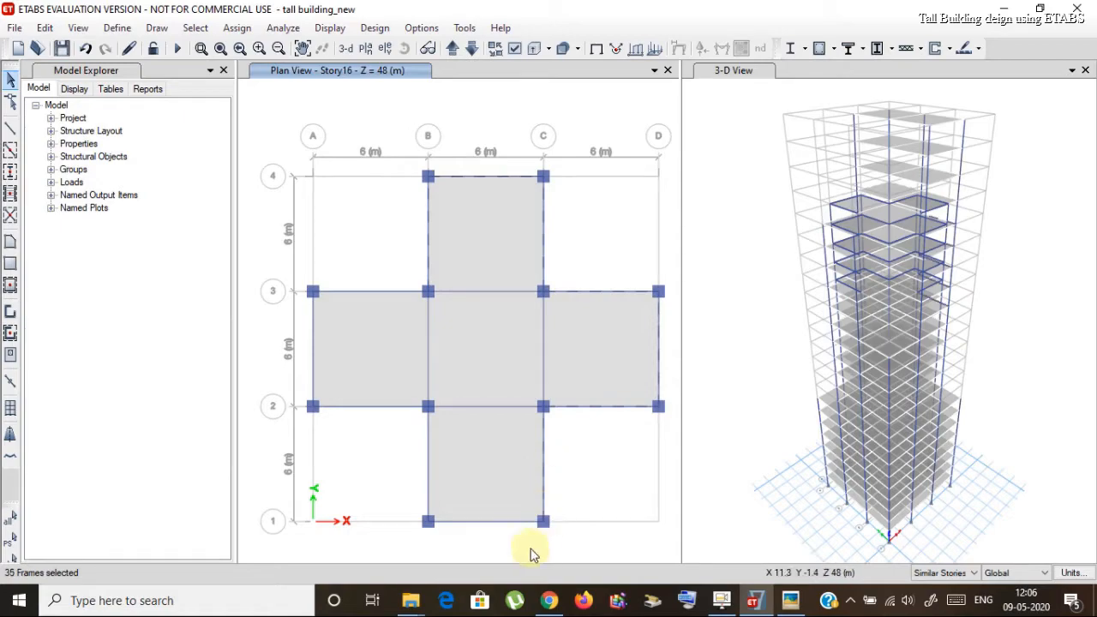
left_click(504, 522)
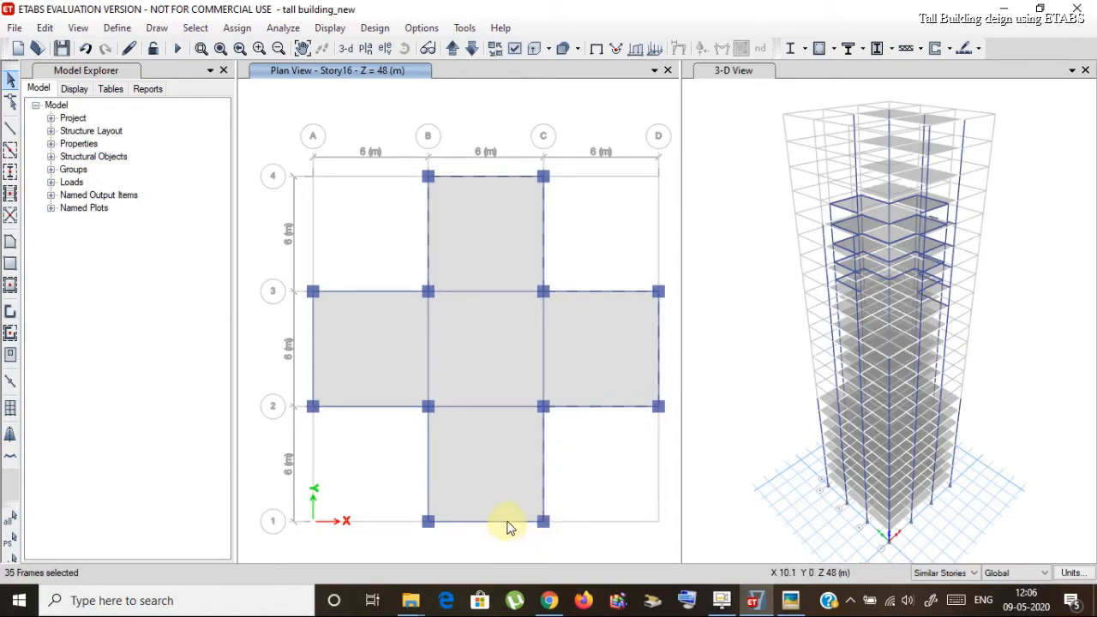
left_click(430, 477)
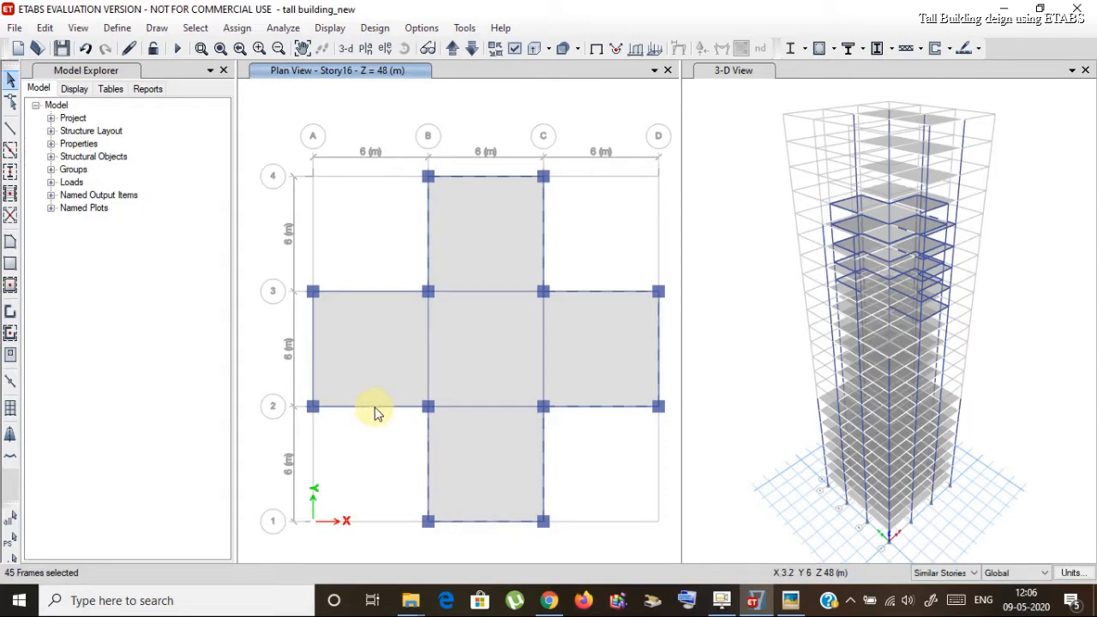
left_click(311, 352)
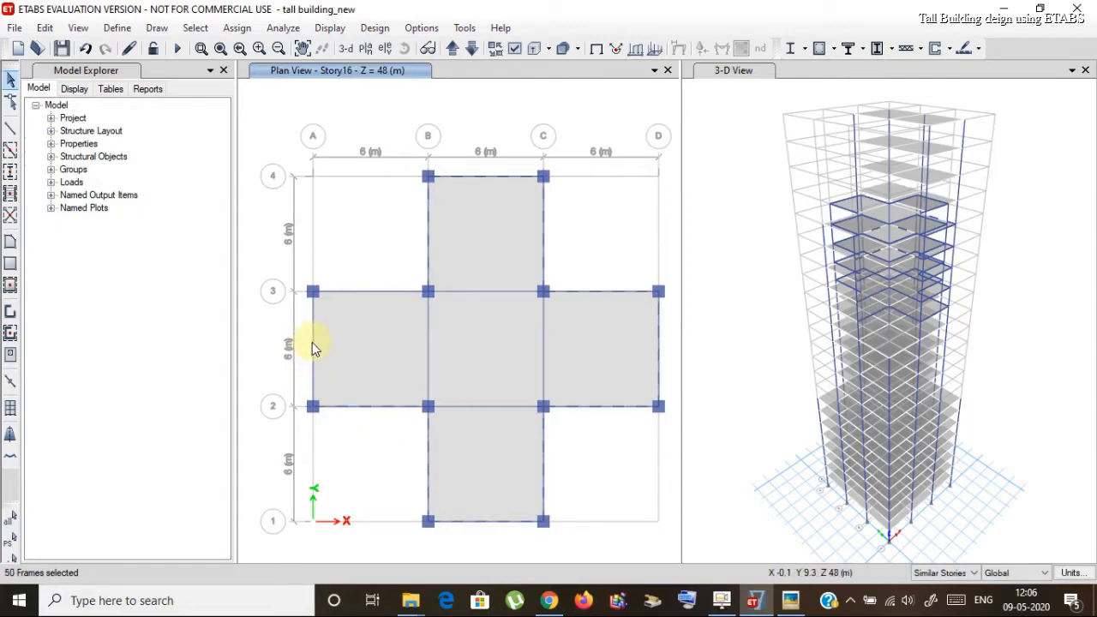
left_click(313, 343)
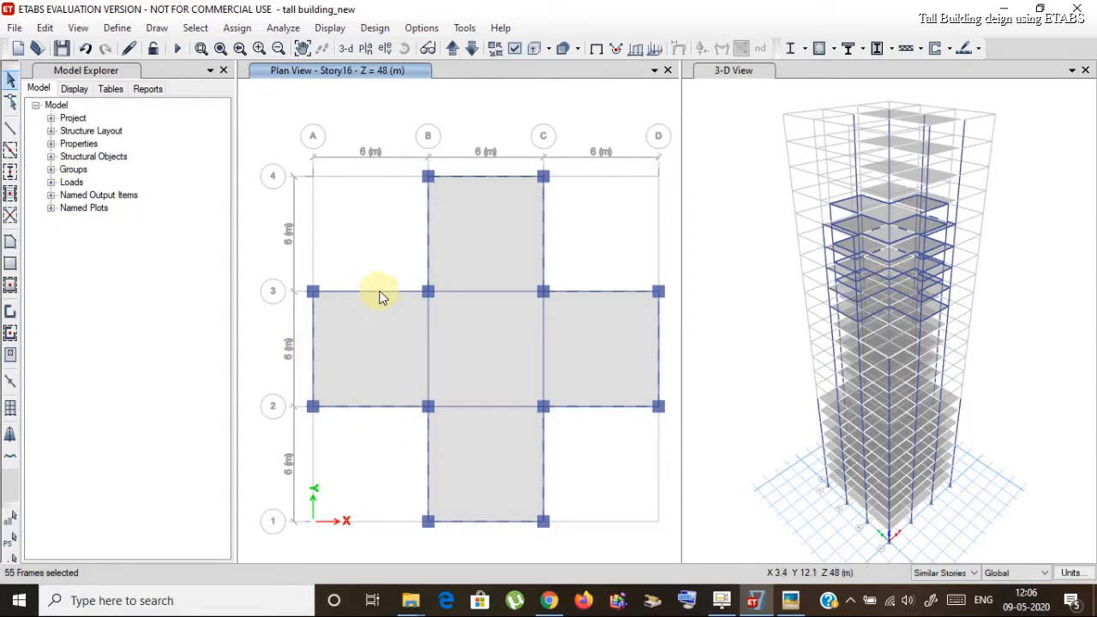
left_click(380, 292)
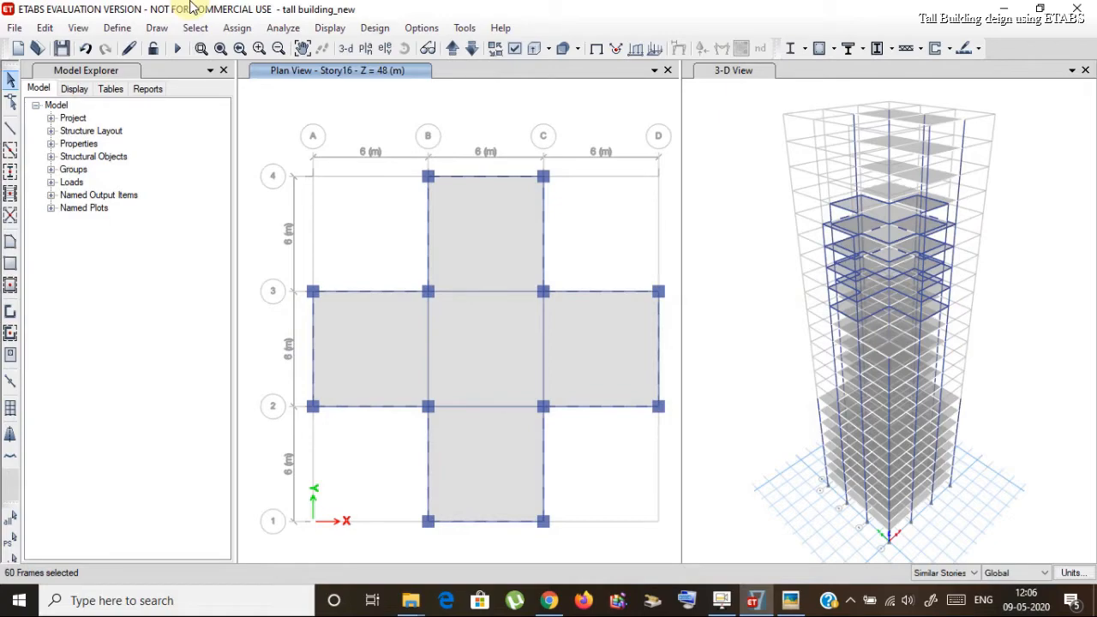
Step: Assign the selected Story16 perimeter beams a distributed Dead load of 0.2 kN/m uniform in the gravity direction, replacing existing loads
left_click(238, 28)
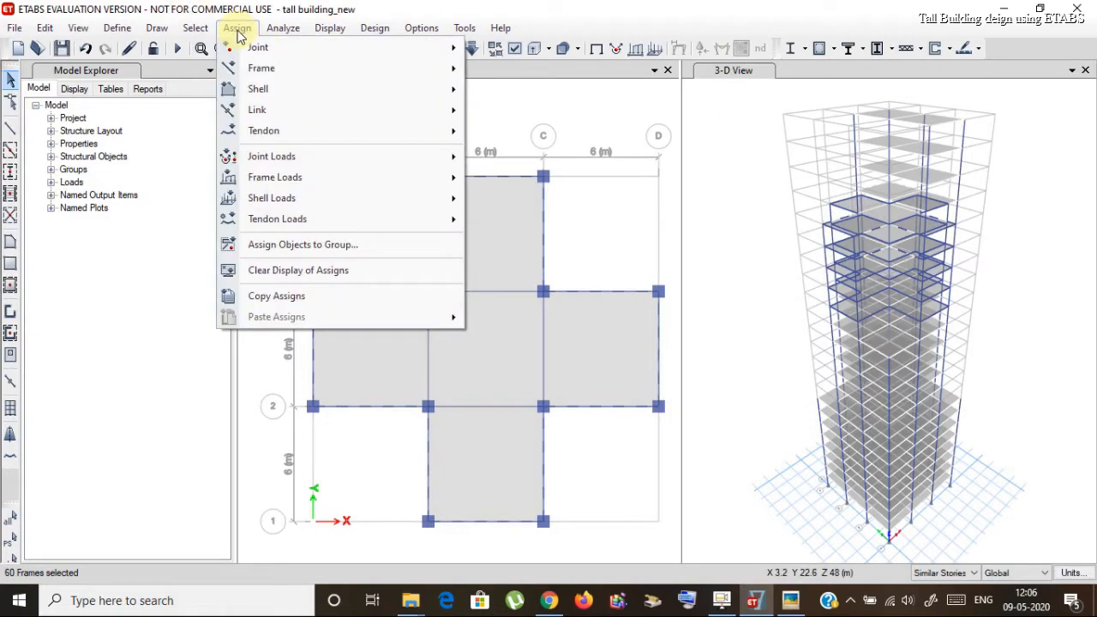
mouse_move(360, 184)
left_click(525, 199)
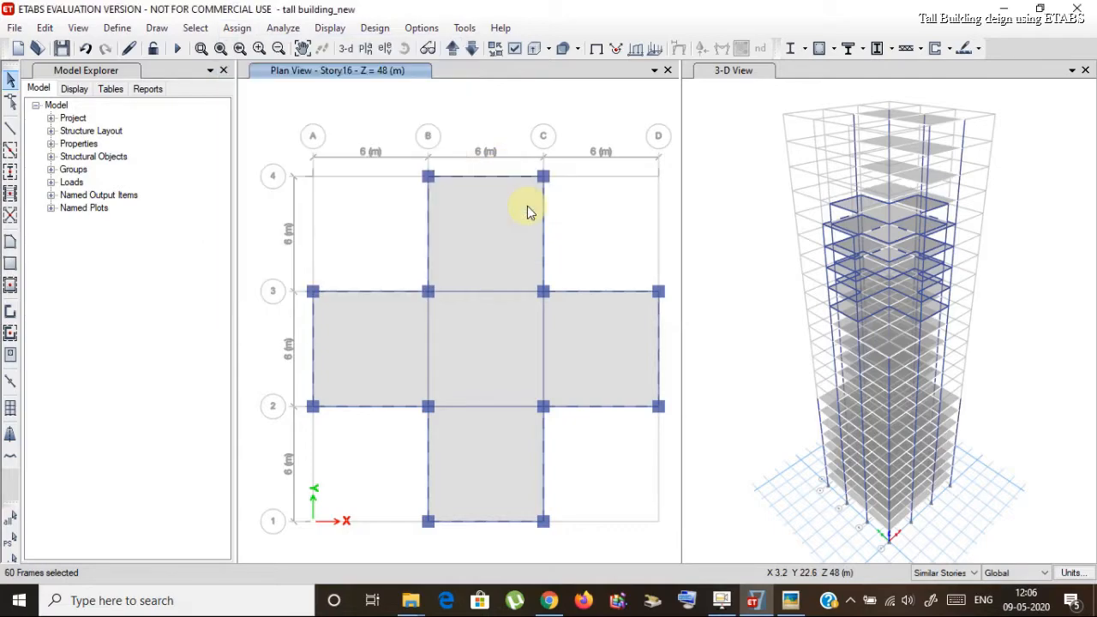
type("0.2")
left_click(717, 434)
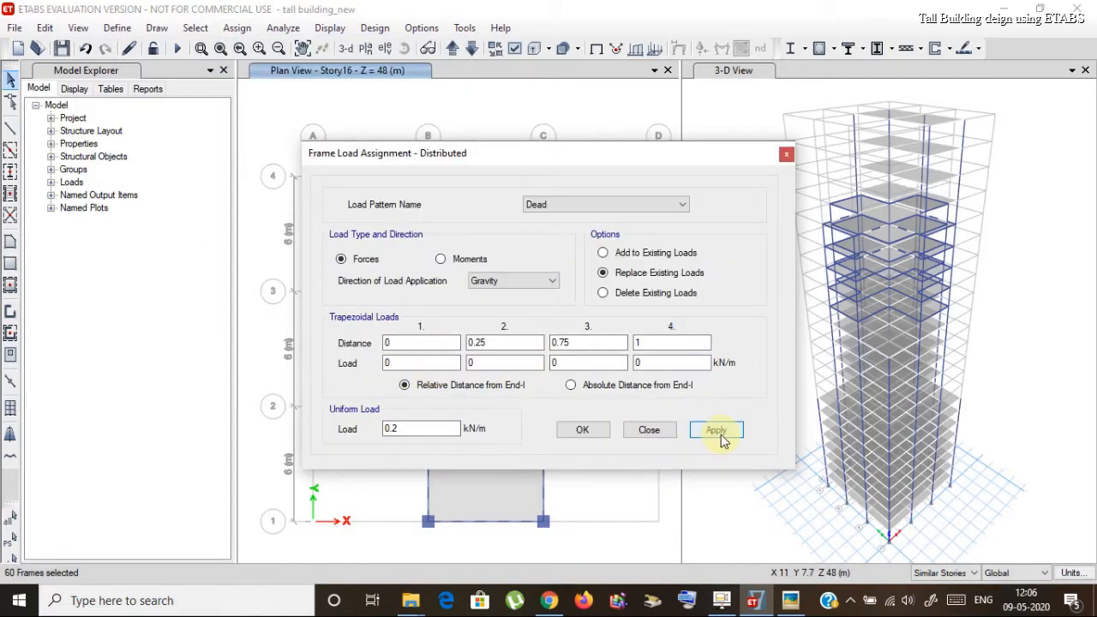
left_click(595, 431)
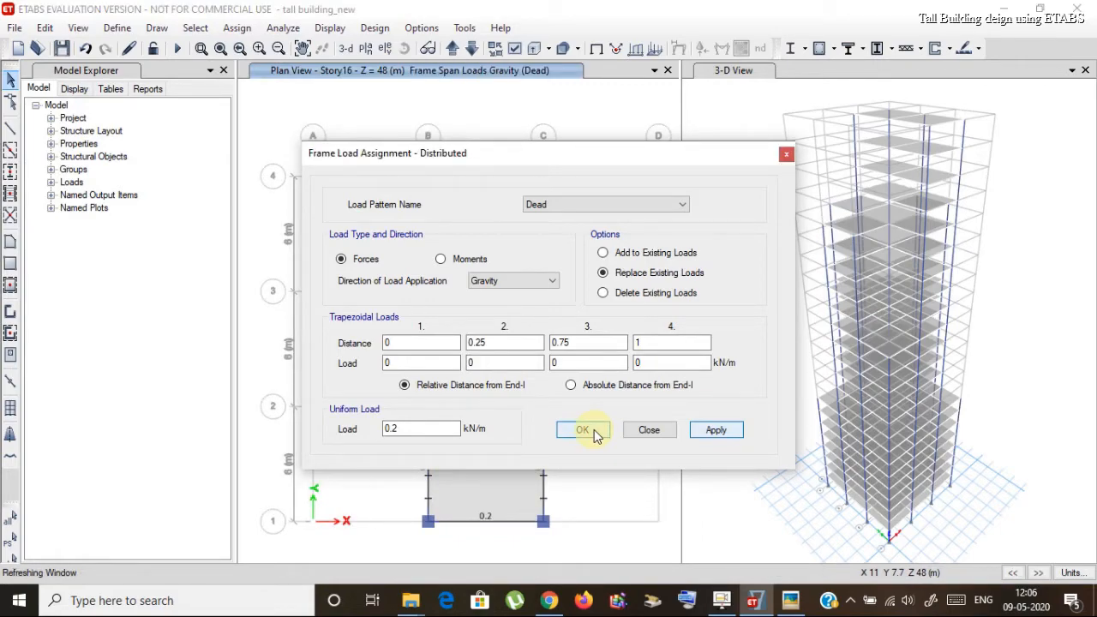
left_click(597, 436)
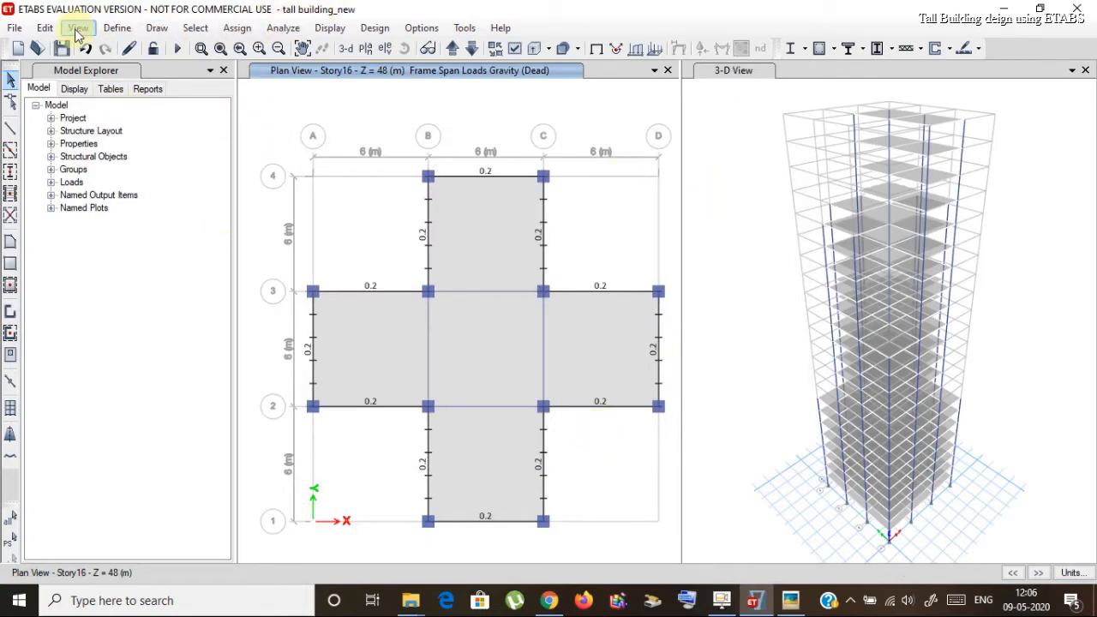
Step: Auto-draw cladding around the whole building using the floors, and save the model
left_click(156, 28)
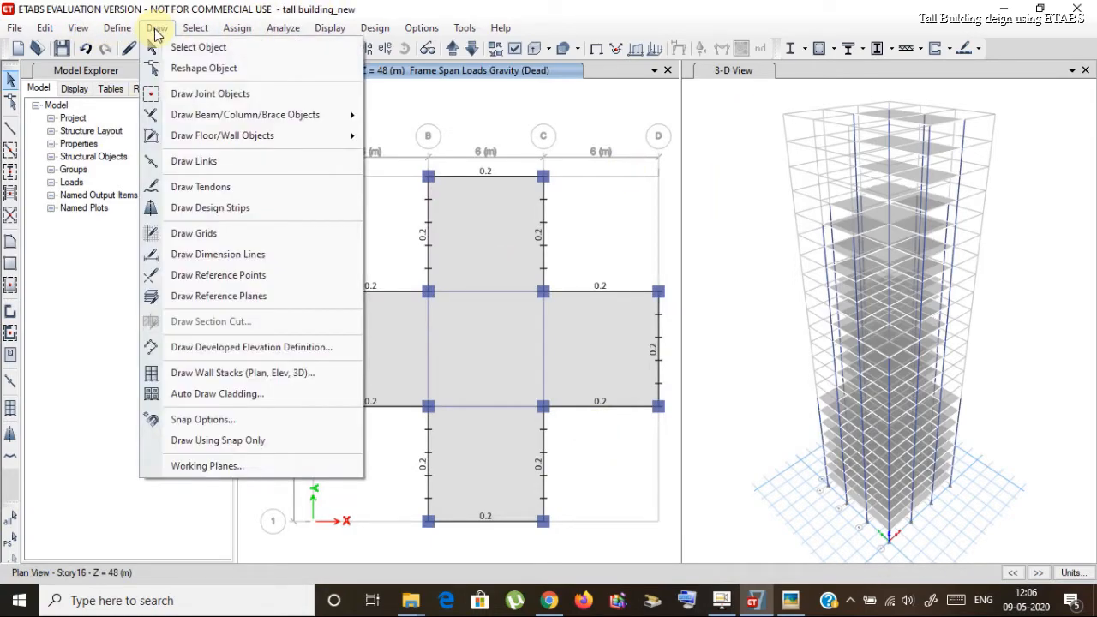
left_click(214, 394)
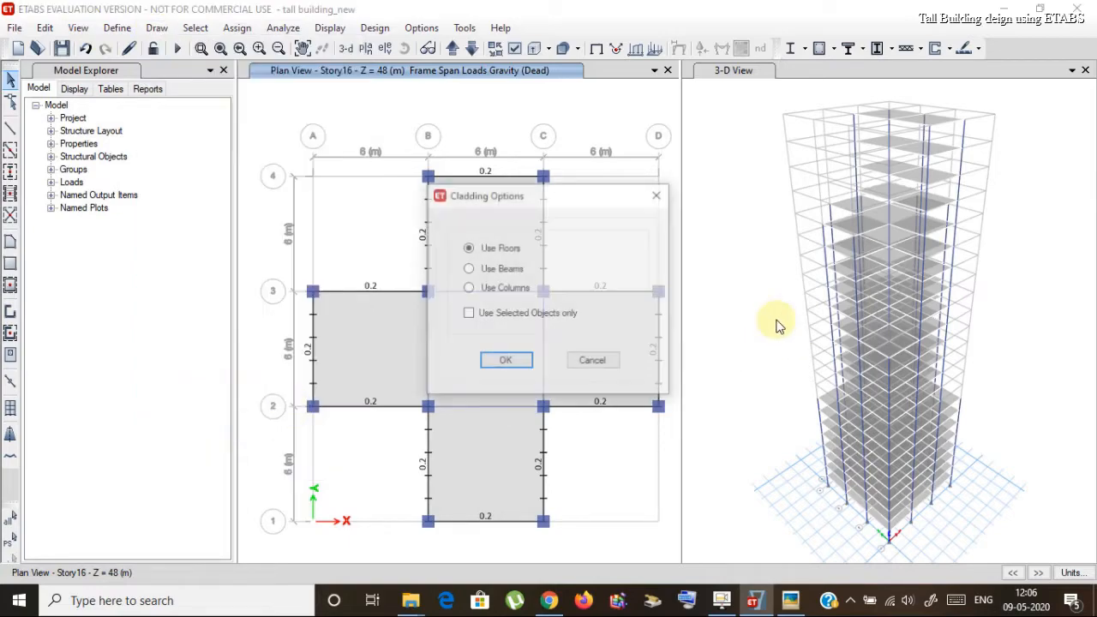
left_click(511, 370)
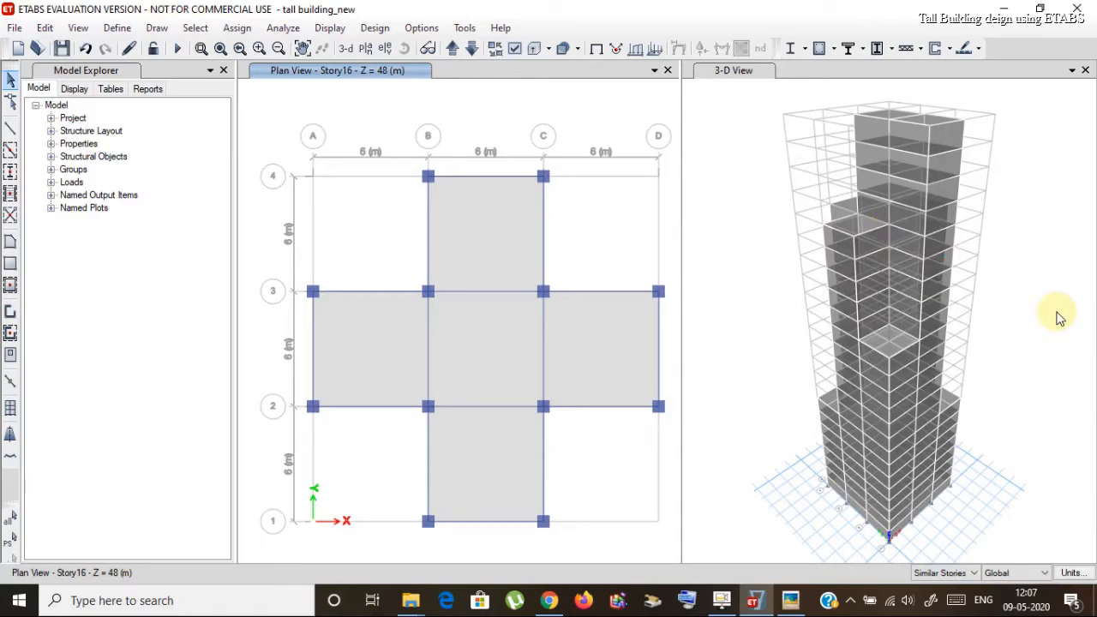
left_click(62, 49)
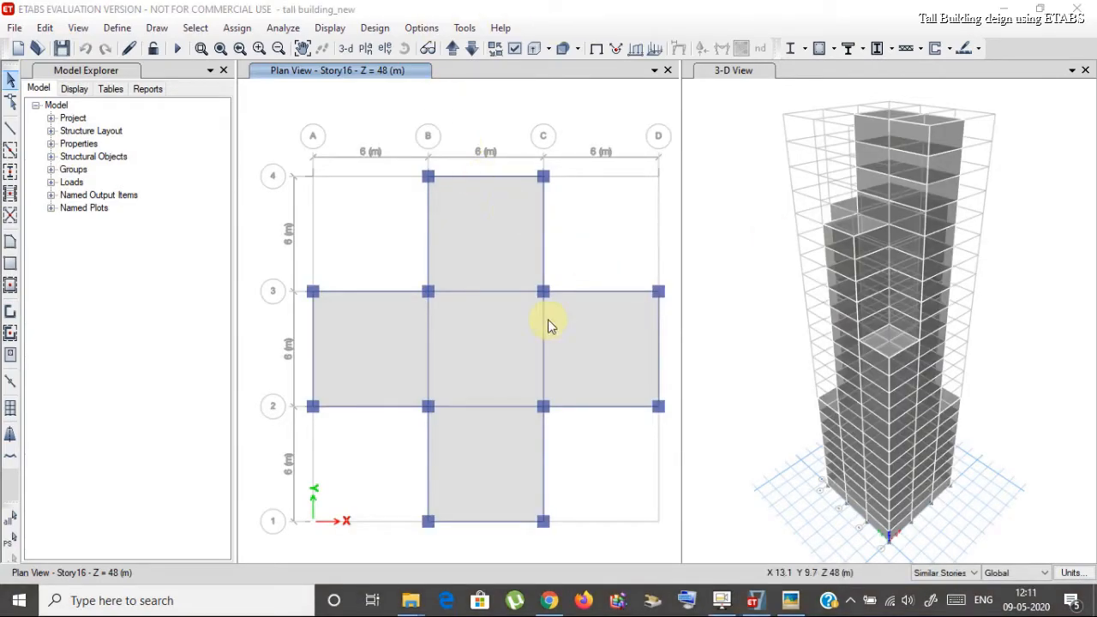
left_click(853, 603)
left_click(845, 600)
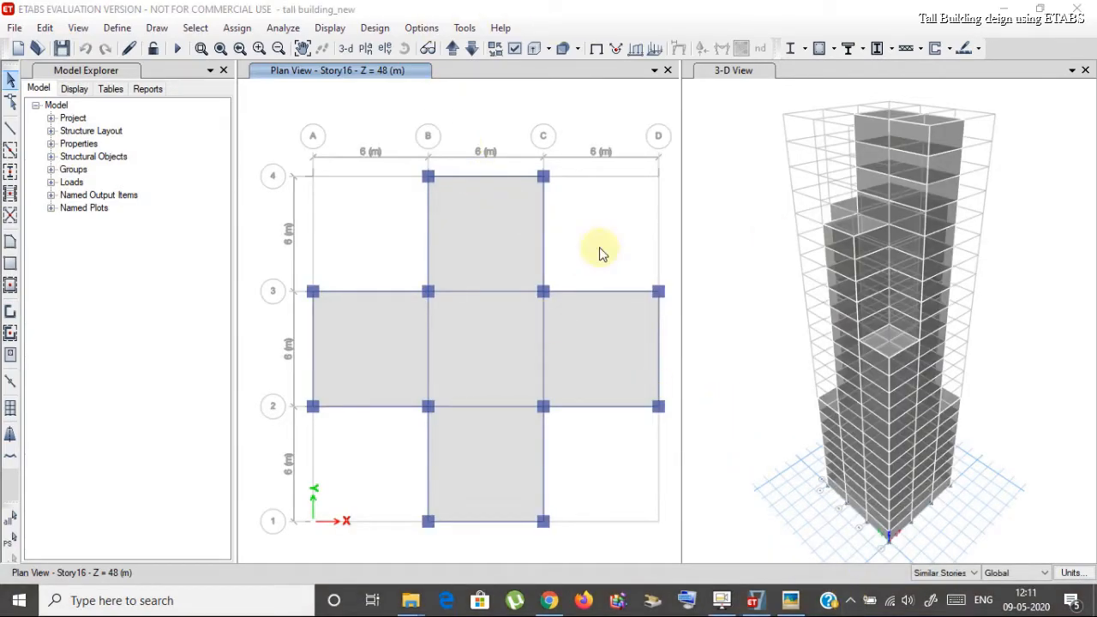
Step: Add a load pattern named Wind, type Wind, with Indian IS875:1987 auto lateral load, and open its lateral load settings
left_click(117, 28)
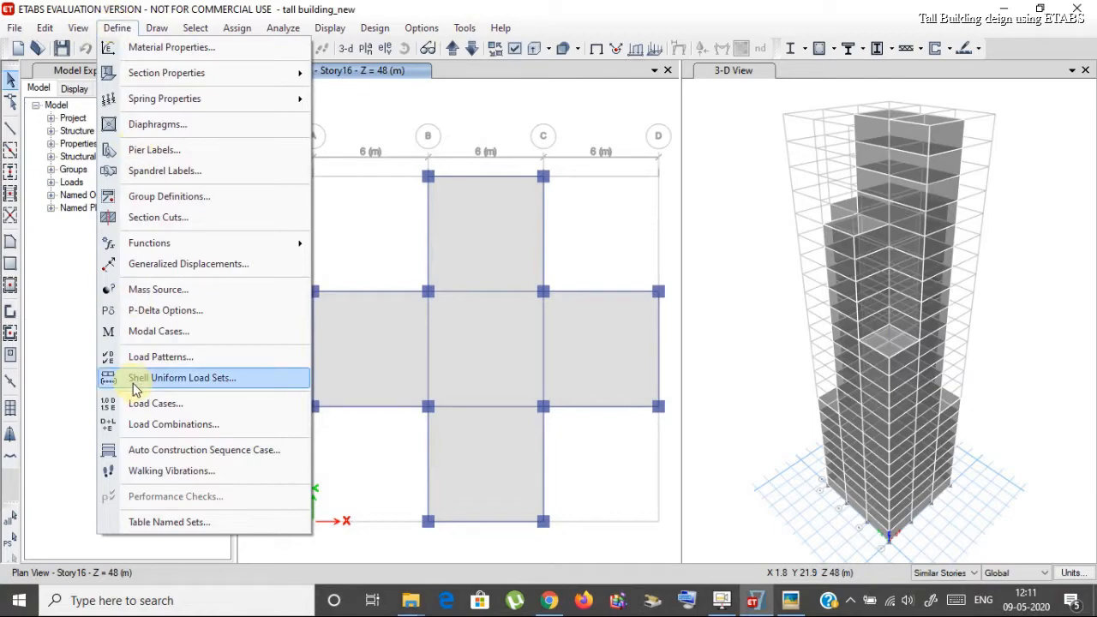
left_click(155, 360)
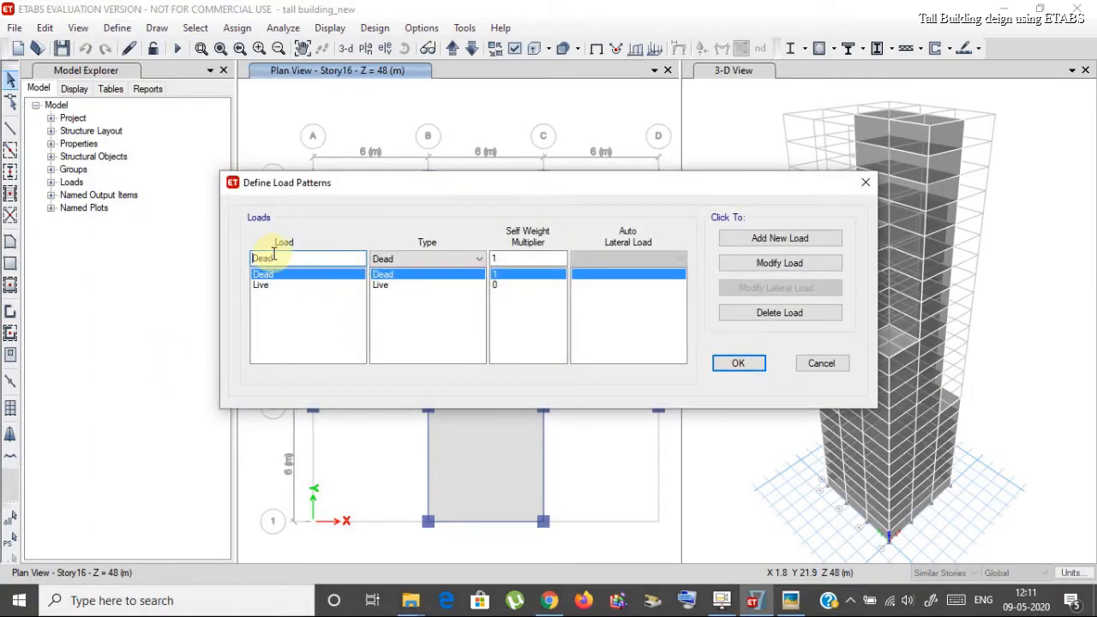
left_click_drag(276, 259, 240, 271)
type("Wind")
left_click(383, 259)
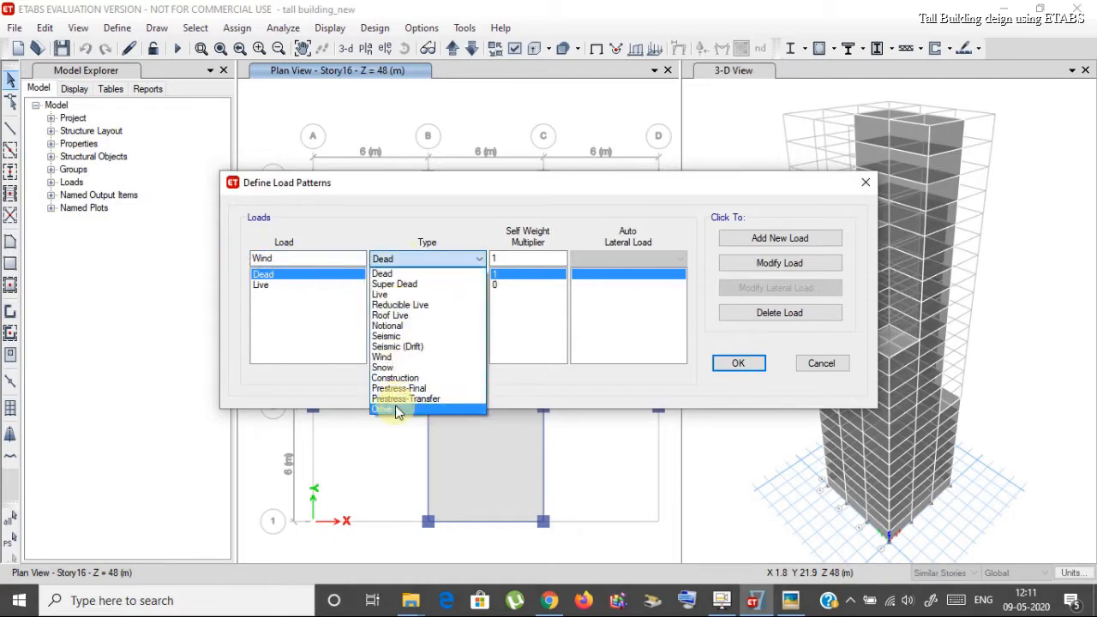
left_click(388, 356)
left_click(585, 260)
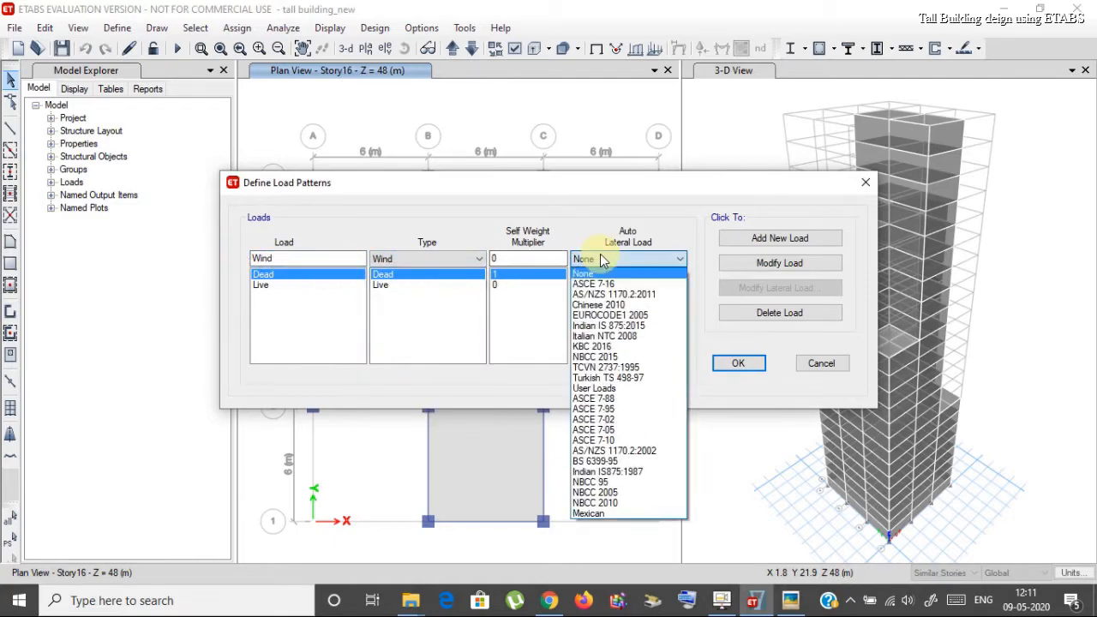
left_click(610, 472)
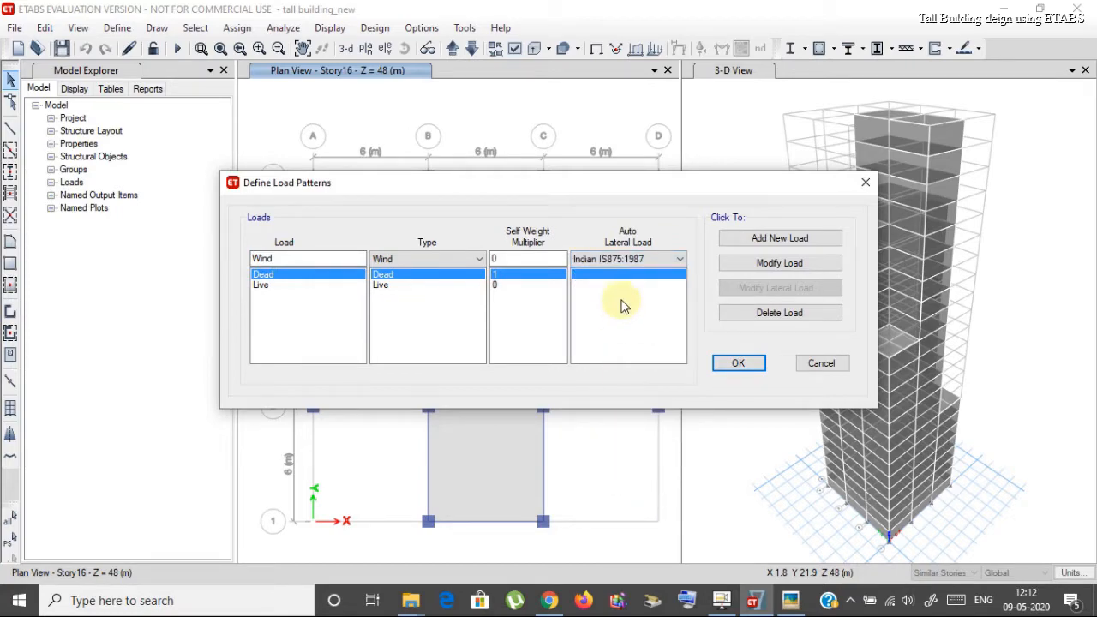
left_click(792, 240)
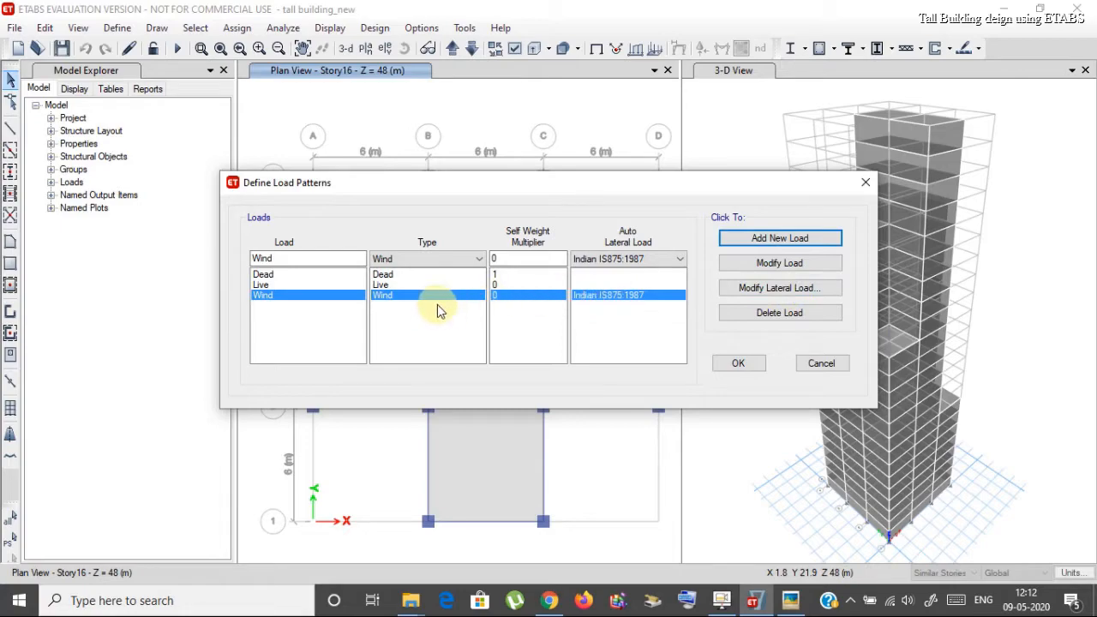
left_click(819, 289)
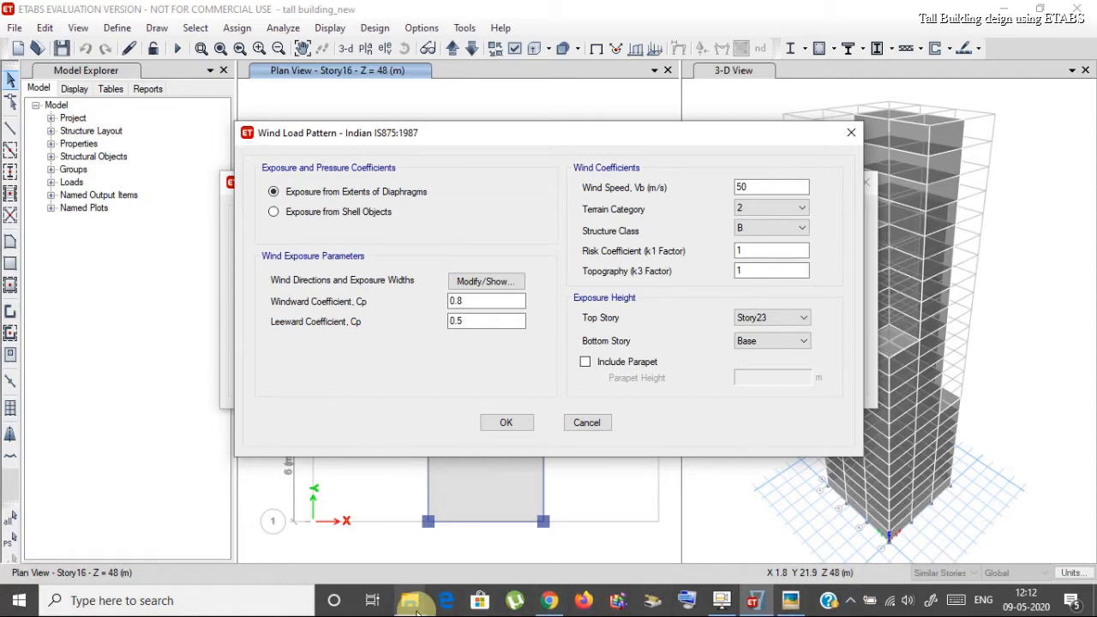
Step: Switch to the Course Work folder, open IS-875-1987-PART-3-2.pdf and look through its opening pages for the wind speed provisions
mouse_move(405, 602)
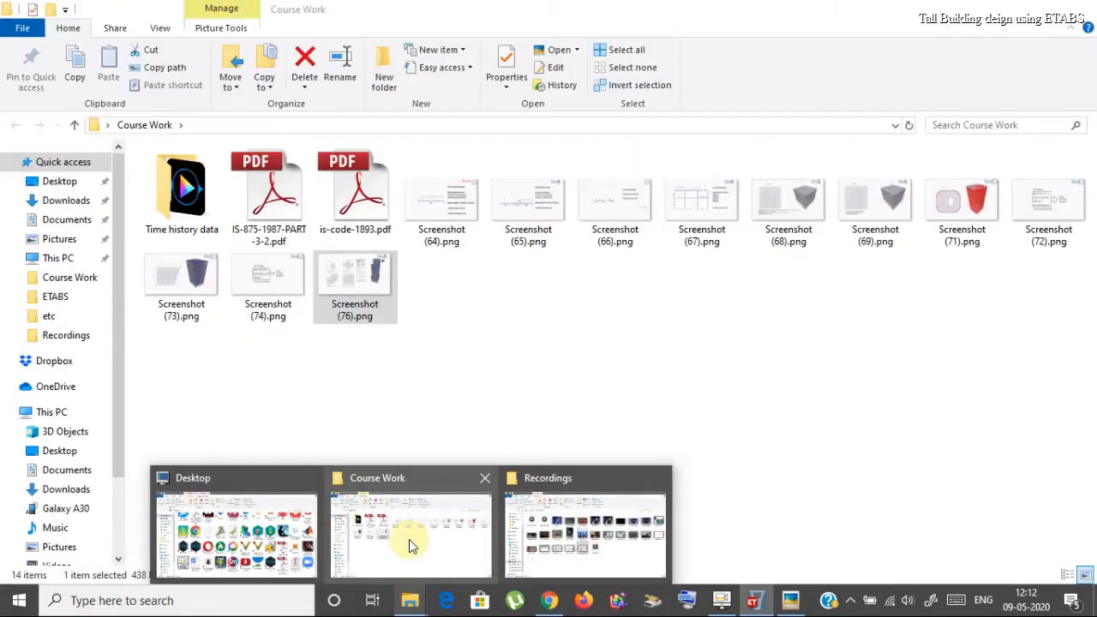
left_click(411, 554)
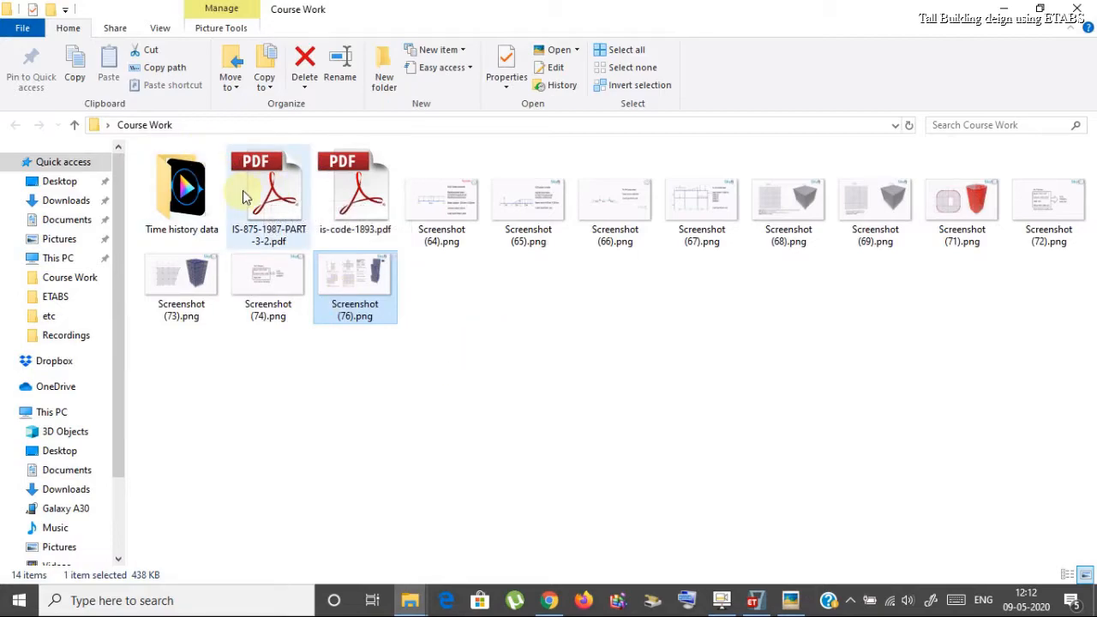
left_click(283, 194)
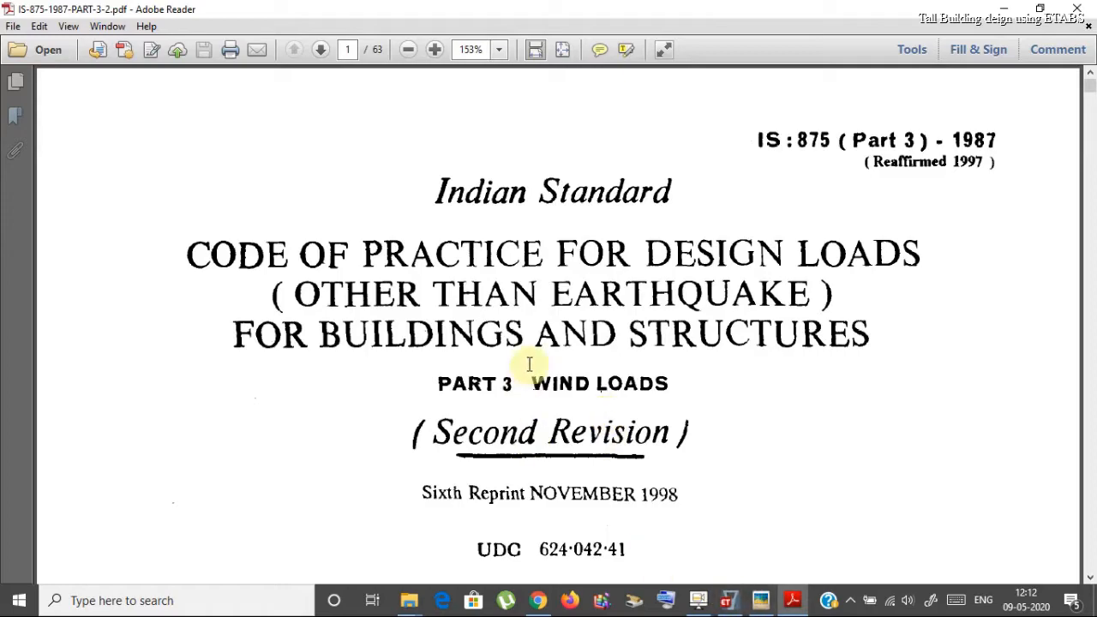
scroll(534, 356, "down", 3)
scroll(538, 334, "down", 12)
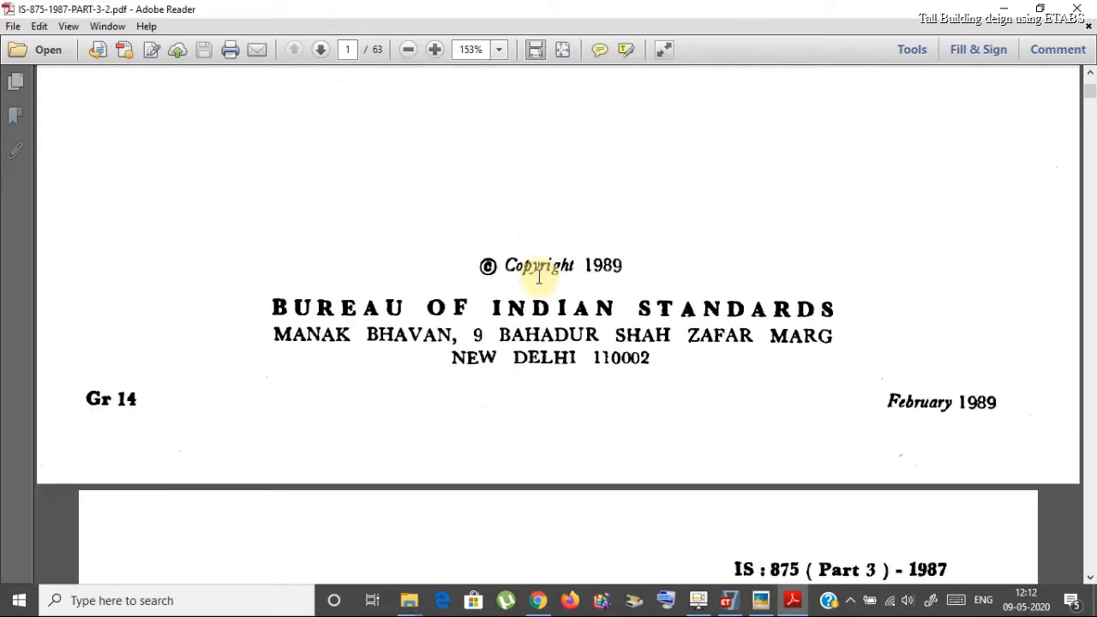
scroll(539, 272, "down", 15)
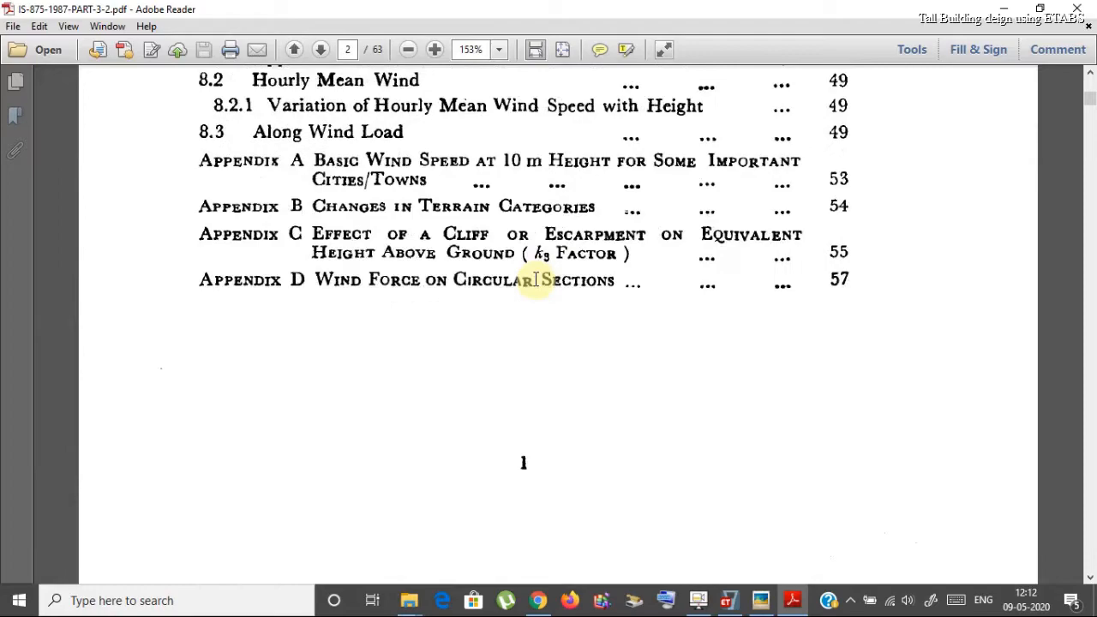
scroll(544, 258, "down", 3)
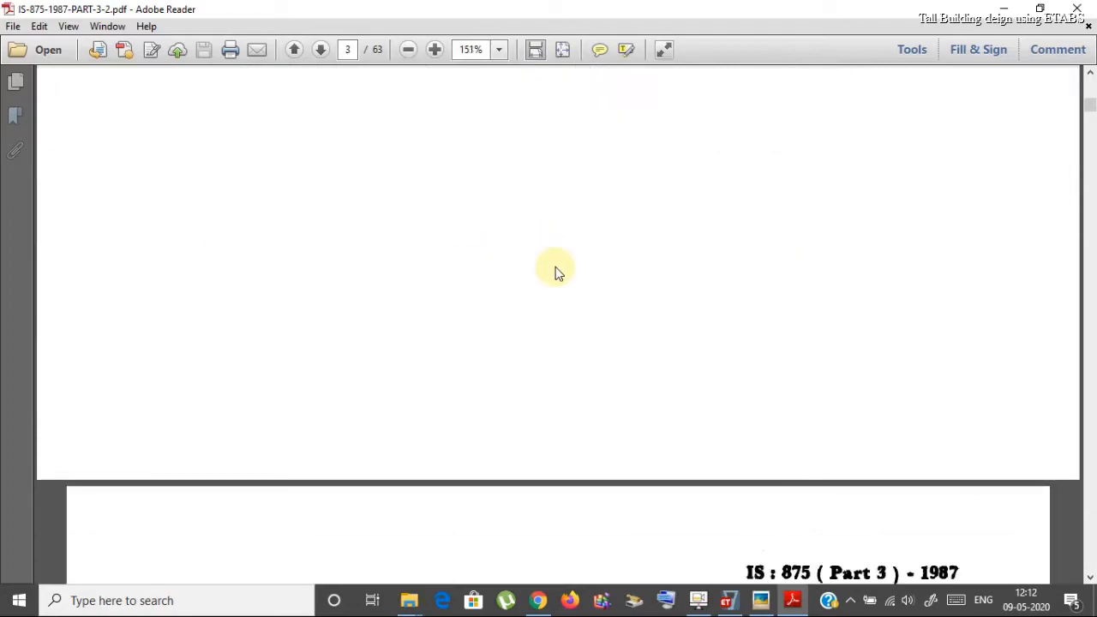
scroll(556, 272, "down", 15)
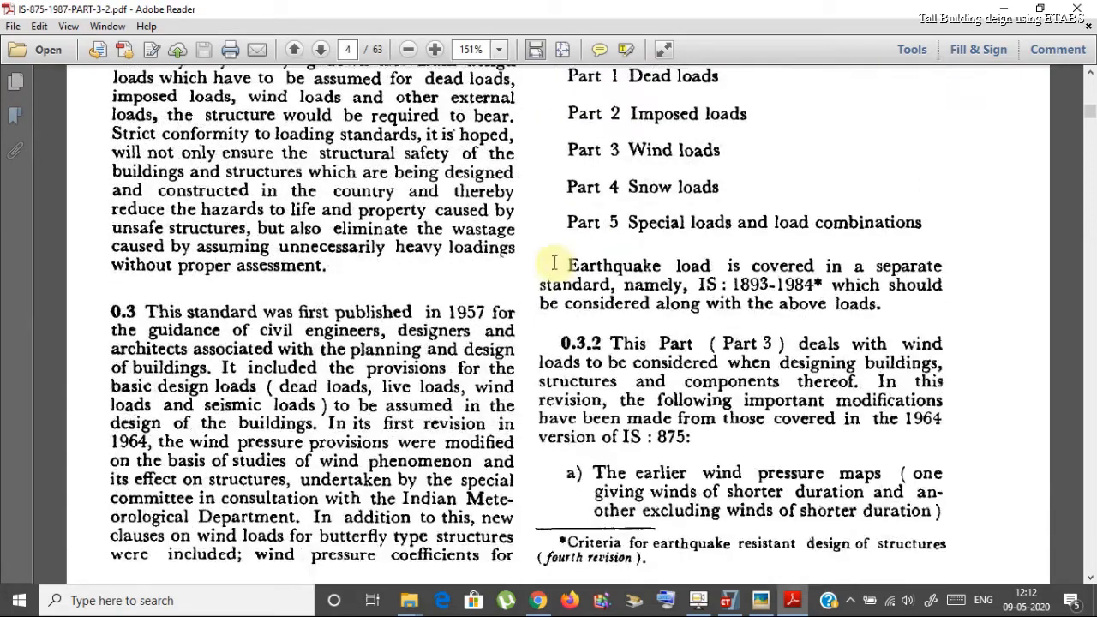
scroll(555, 262, "down", 15)
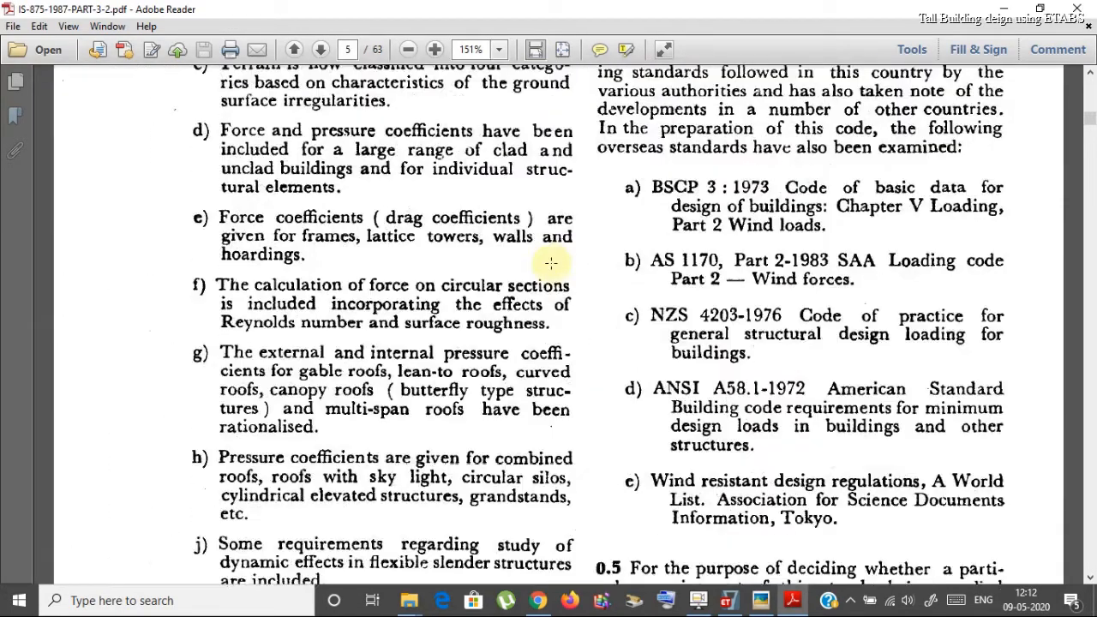
scroll(551, 263, "down", 15)
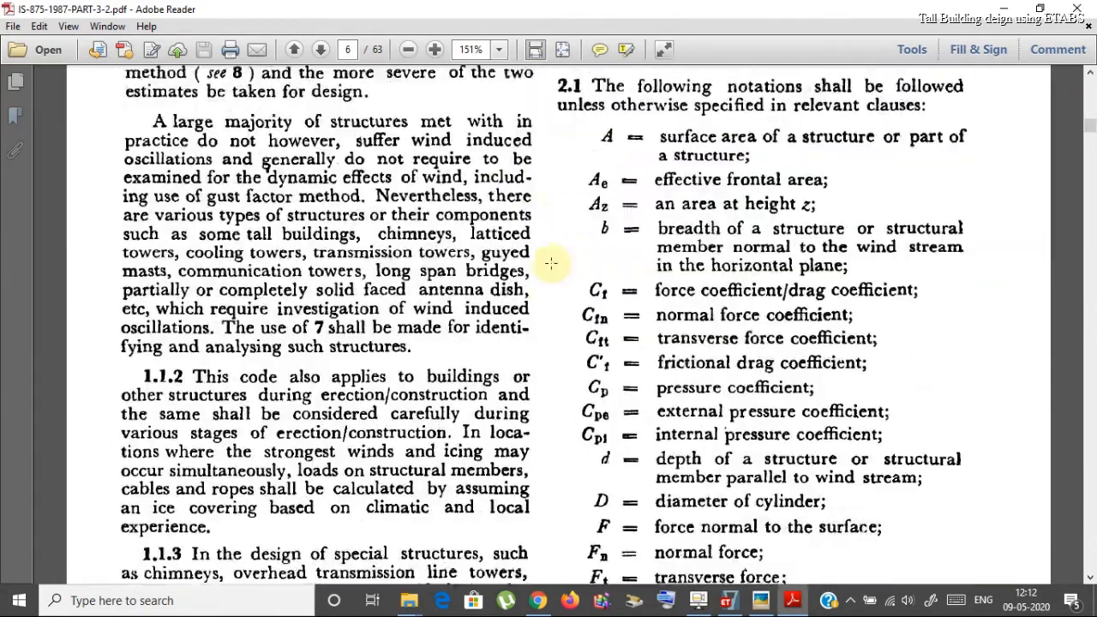
scroll(551, 264, "down", 15)
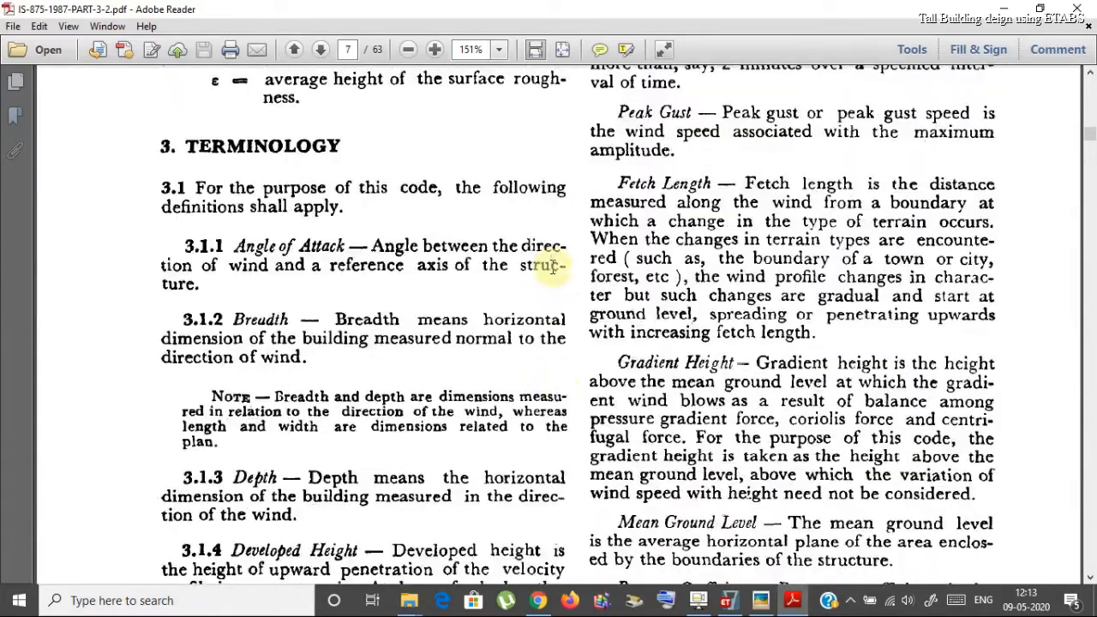
Step: Check the wind coefficients required in ETABS against the project brief in Screenshot (76).png for the wind load location
left_click(728, 603)
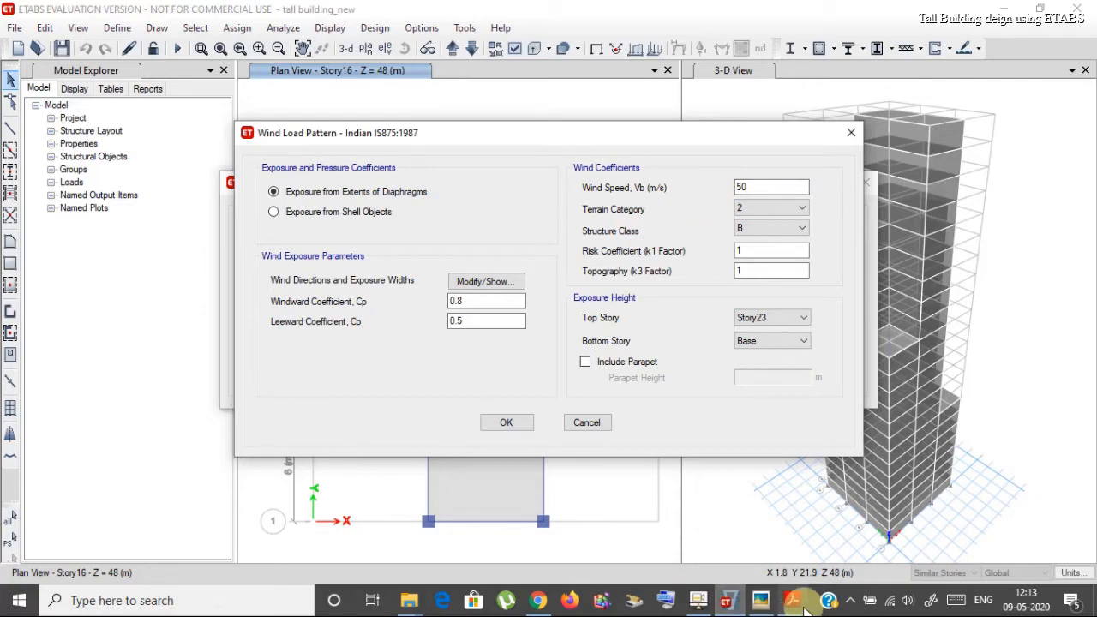
left_click(761, 602)
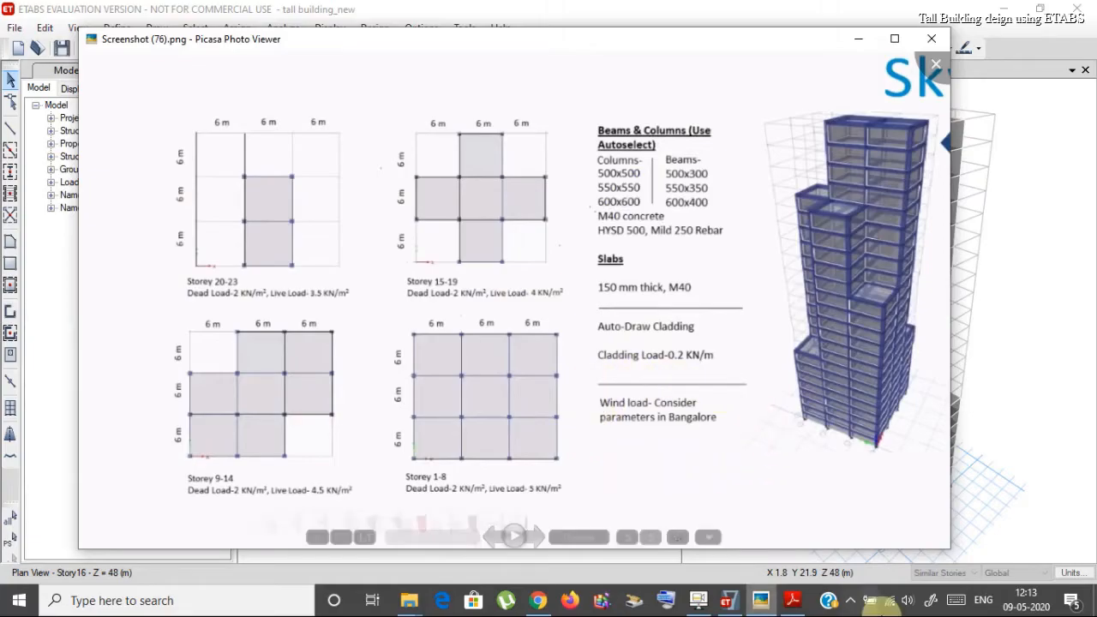
Step: Switch to the IS 875 PDF and examine the basic wind speed map of India, including the Bangalore zone and the colour legend
left_click(793, 600)
scroll(534, 265, "down", 15)
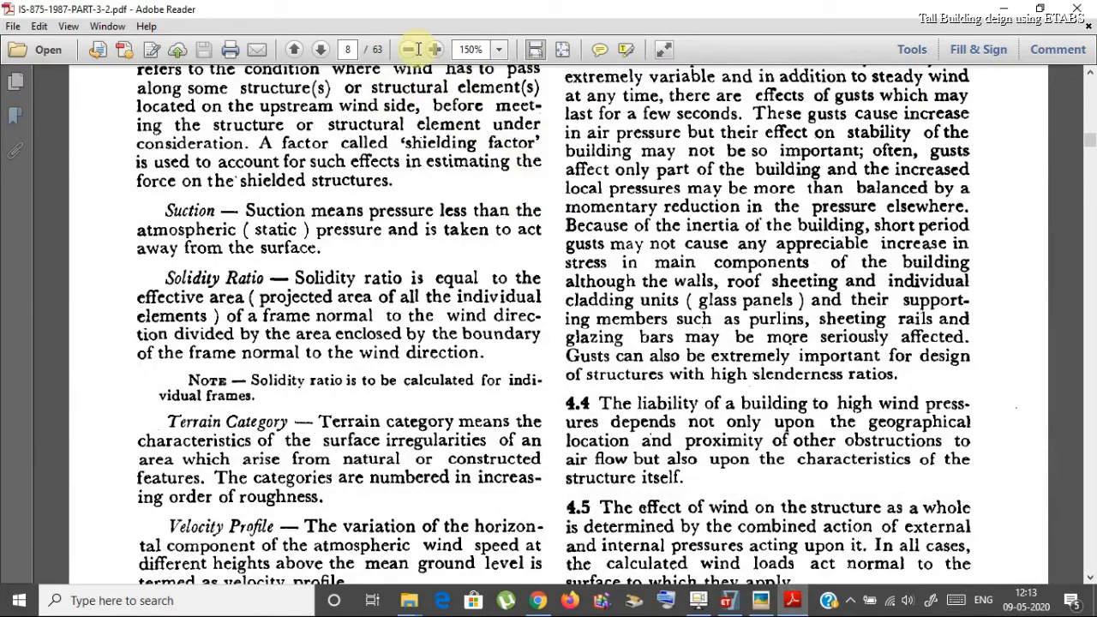
left_click(409, 50)
left_click(409, 50)
scroll(549, 334, "down", 15)
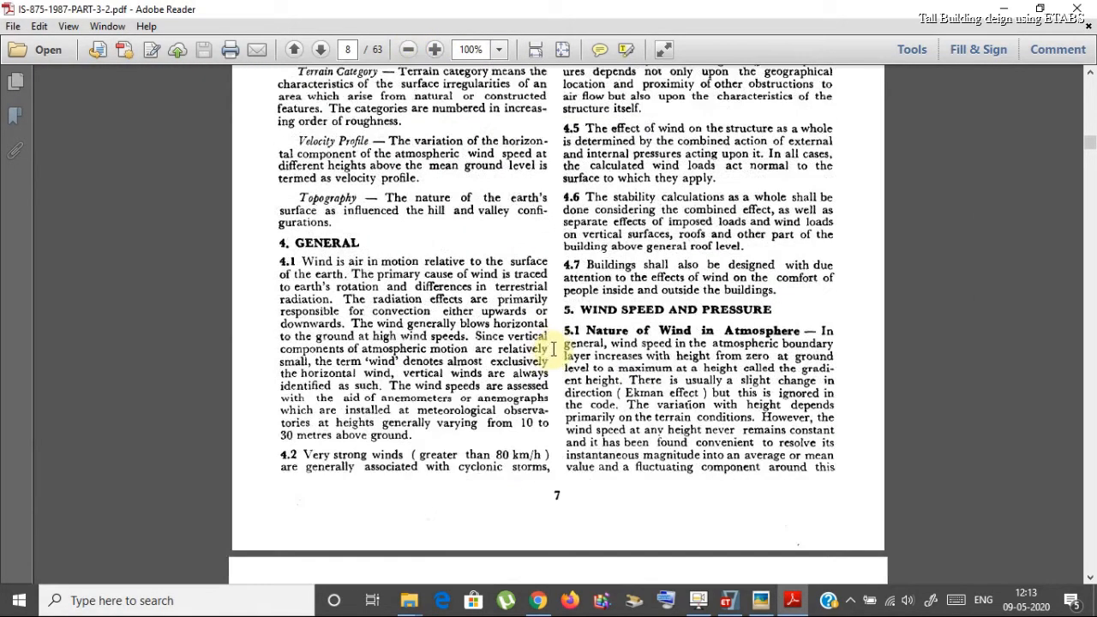
scroll(558, 315, "down", 20)
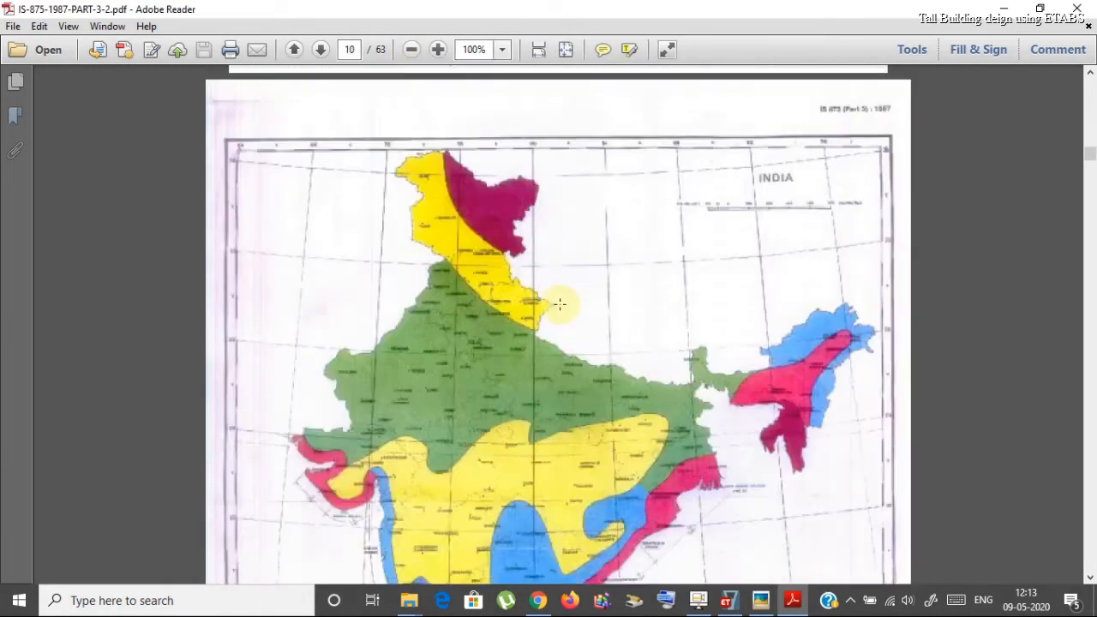
scroll(560, 304, "up", 1)
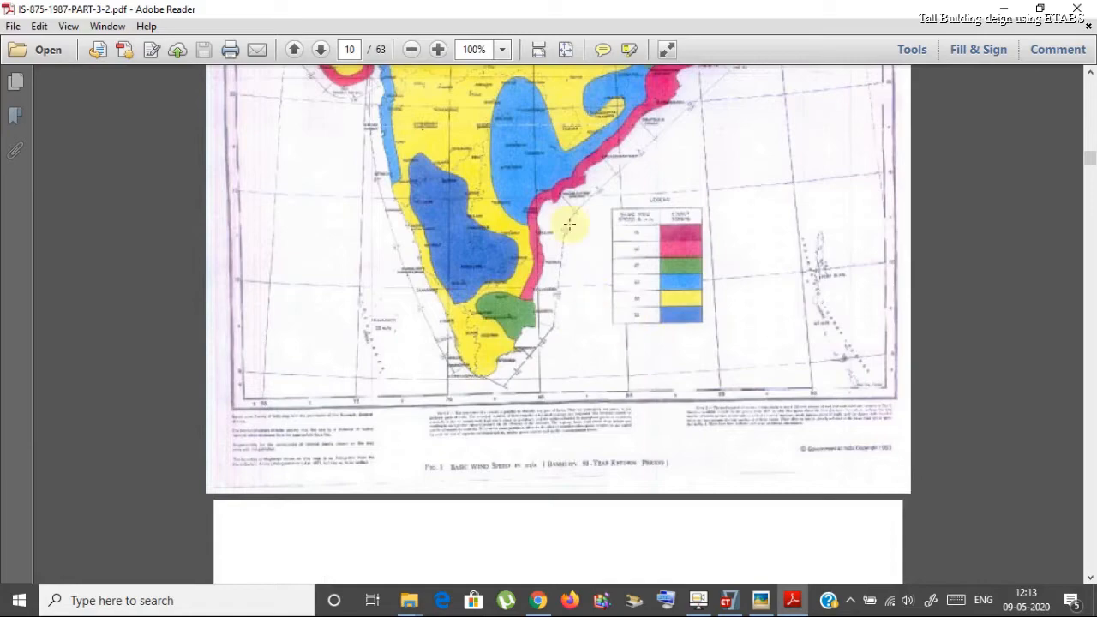
left_click(438, 48)
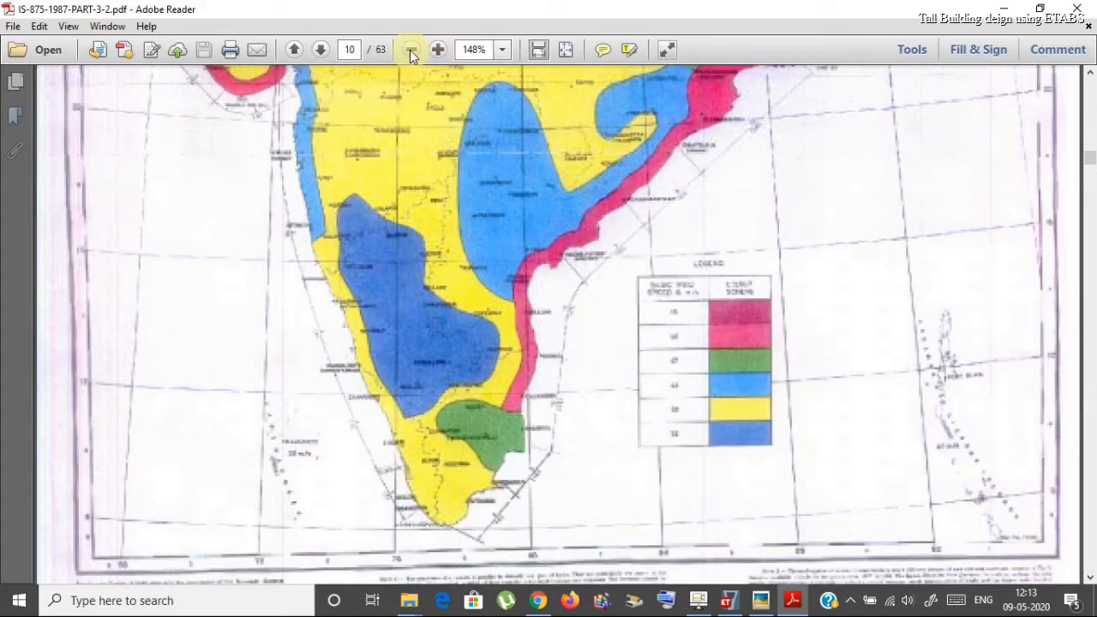
left_click(411, 50)
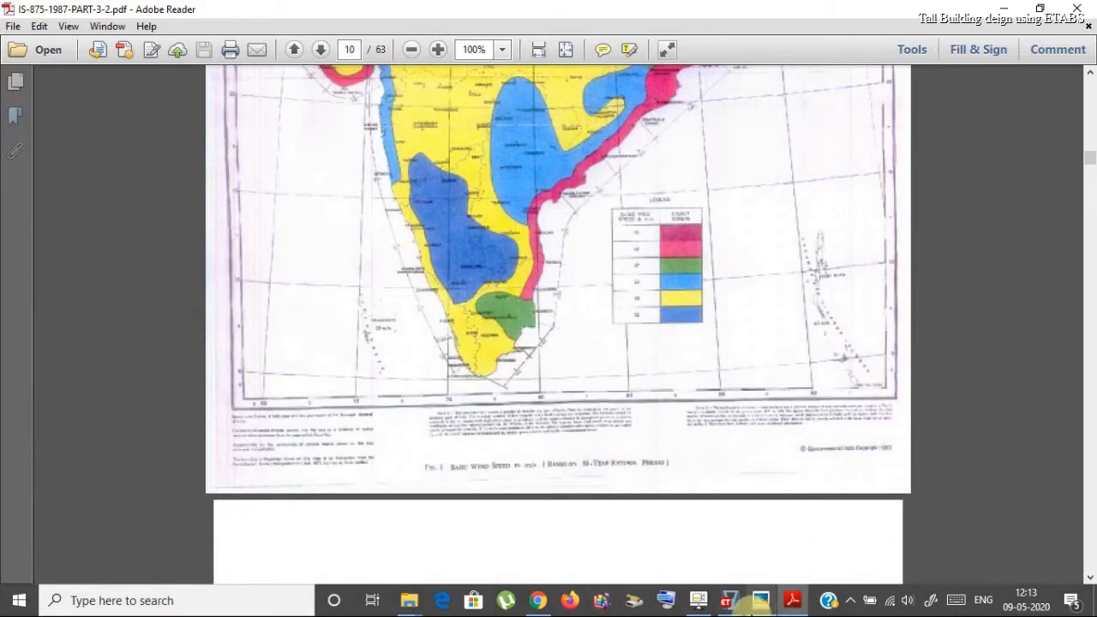
Step: Switch back to ETABS and set the wind speed Vb of the wind load pattern to 33 m/s
left_click(729, 602)
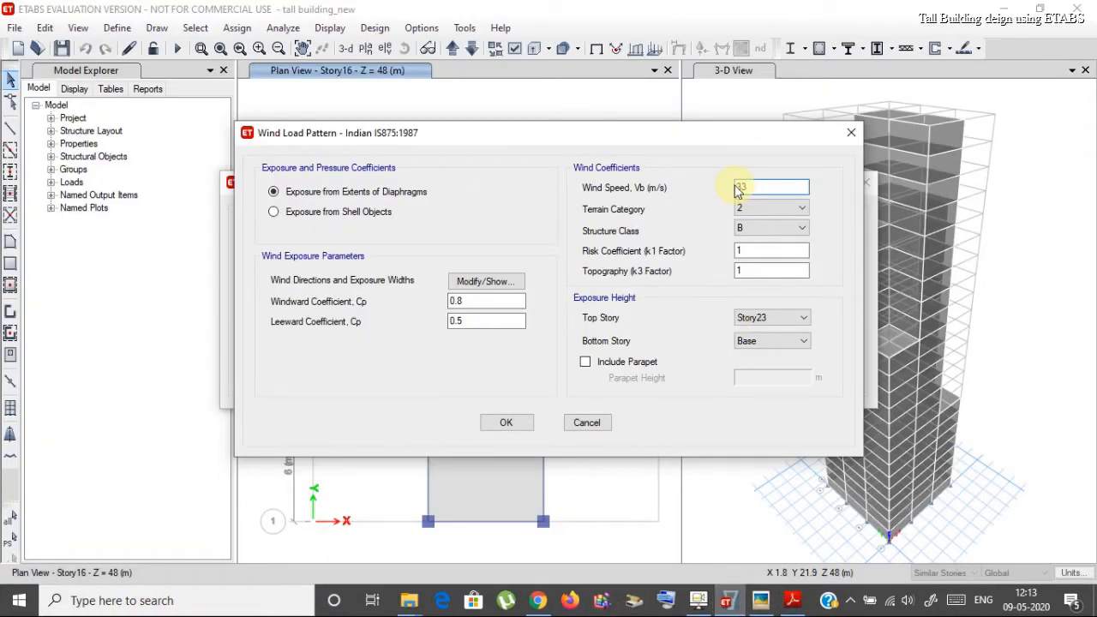
left_click(762, 212)
left_click(761, 213)
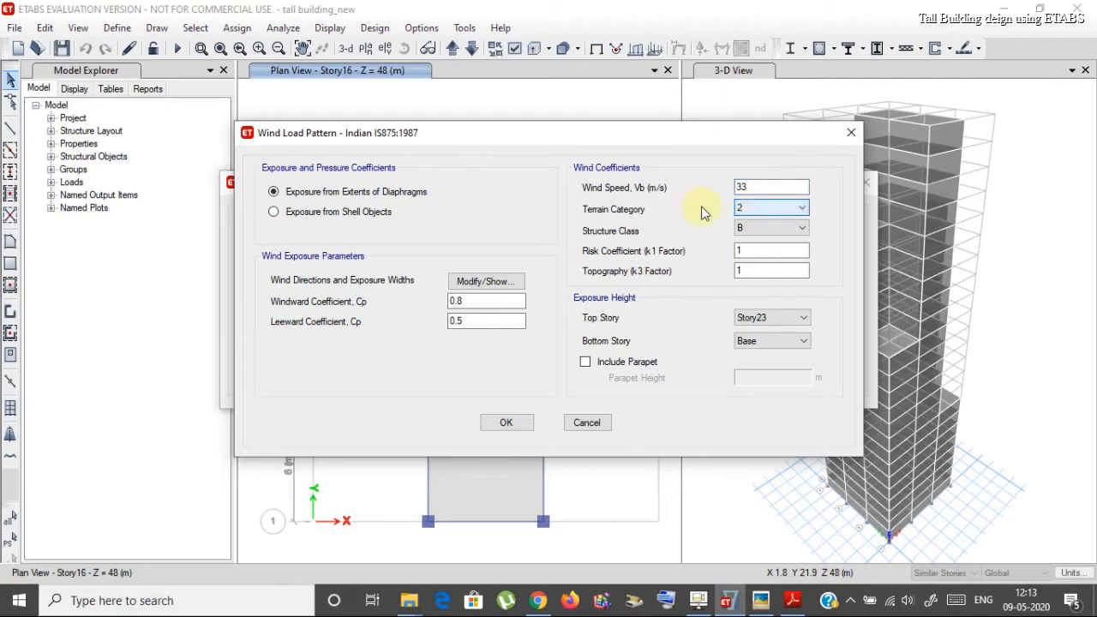
Step: Consult the terrain category definitions in the IS 875 PDF and set the wind pattern's terrain category to 3 in ETABS
left_click(792, 601)
scroll(674, 217, "up", 10)
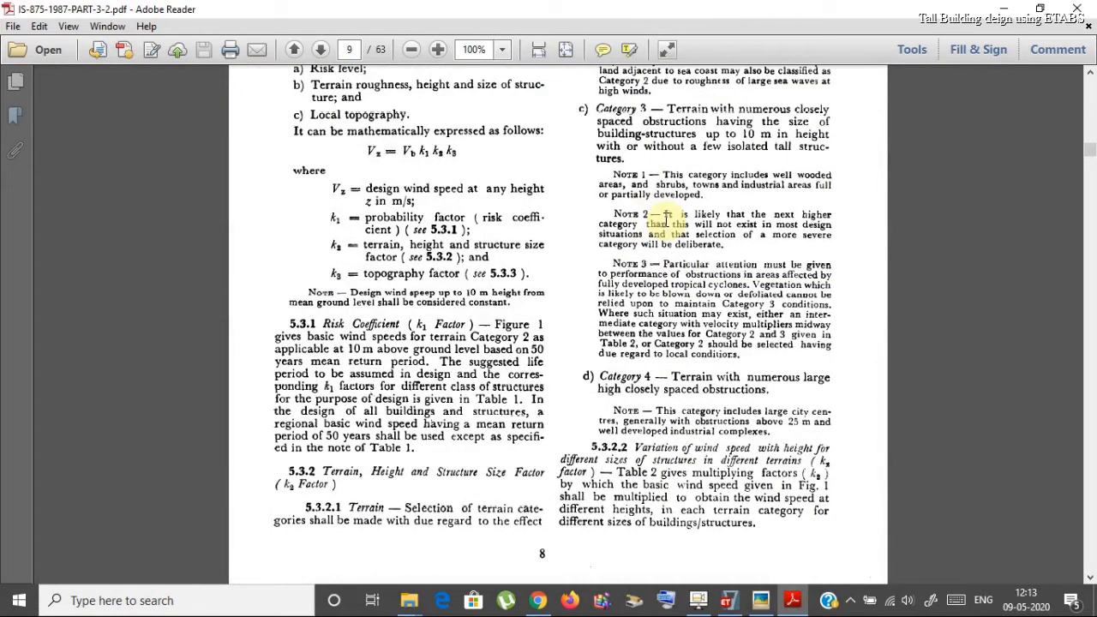
scroll(667, 216, "up", 1)
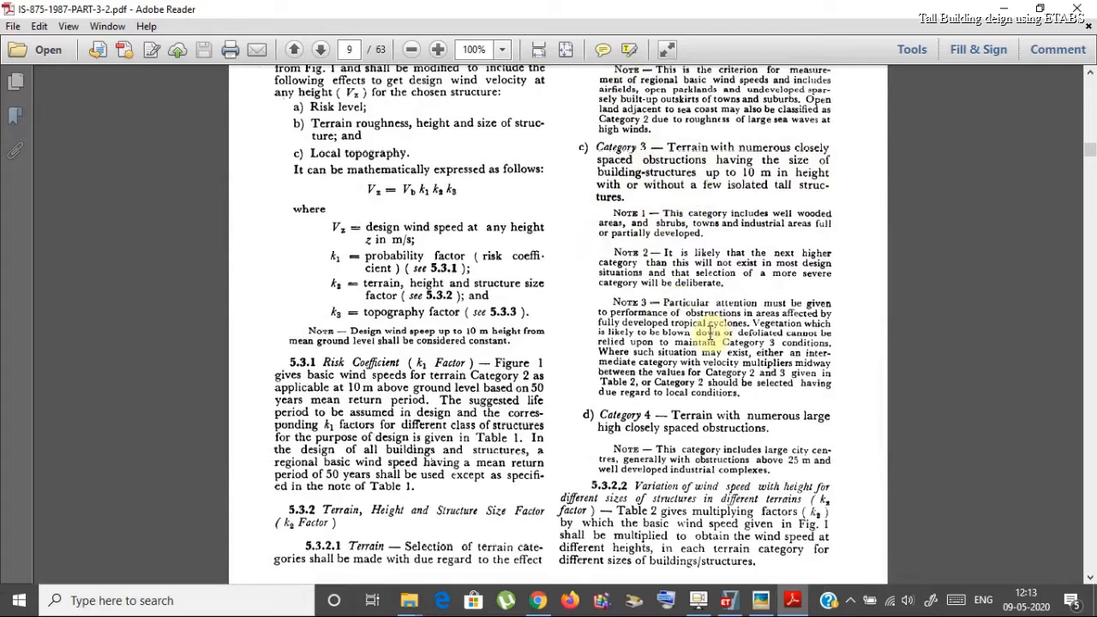
left_click(727, 600)
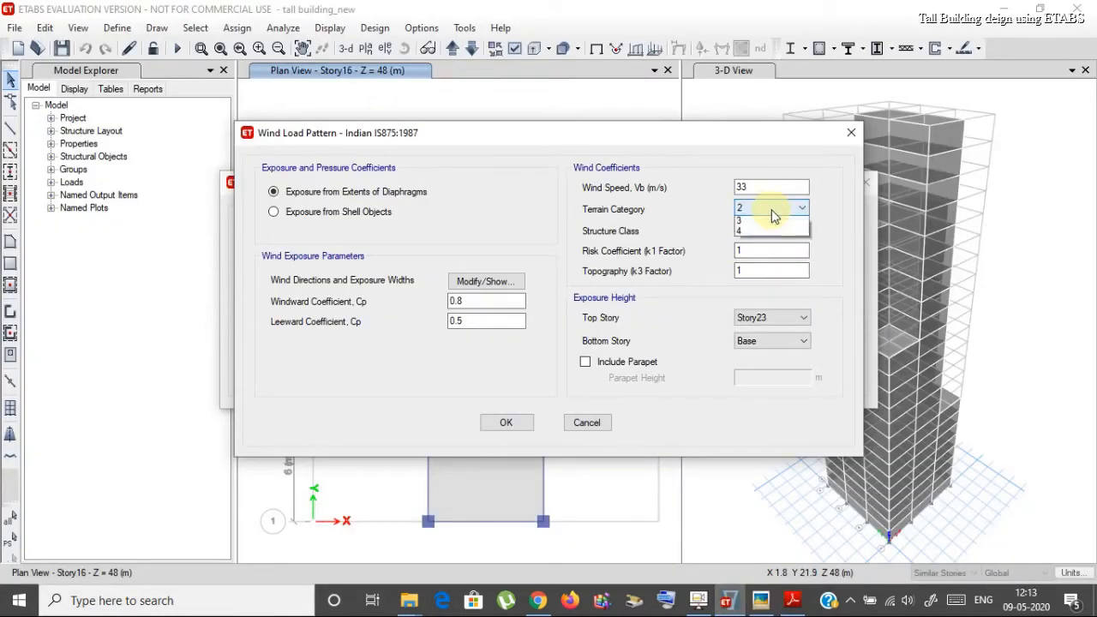
left_click(771, 244)
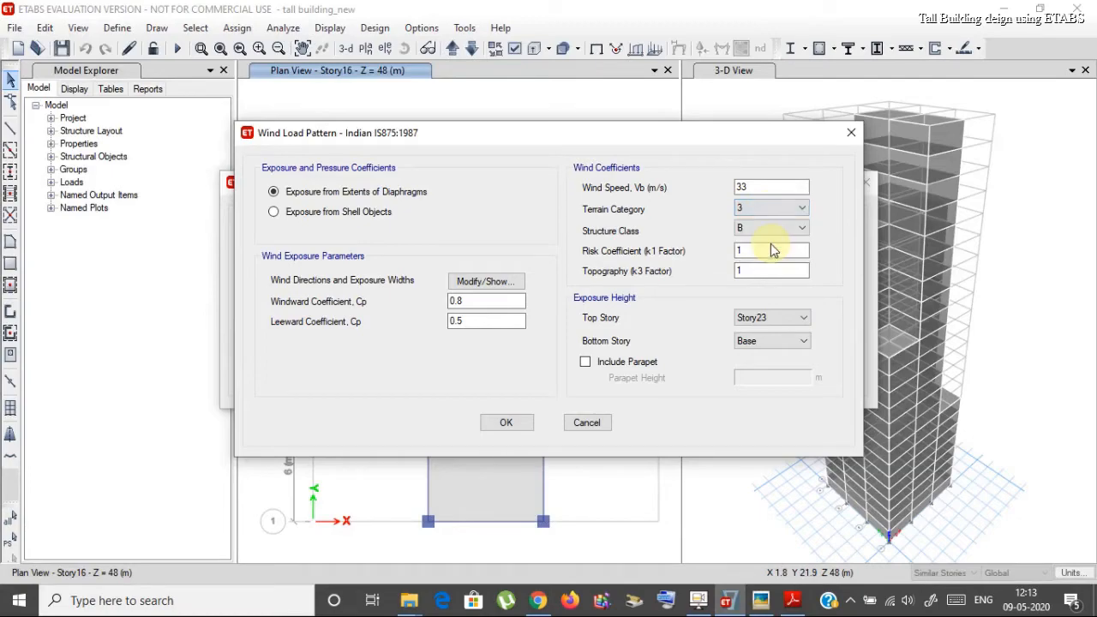
Step: Switch to the IS 875 PDF and examine the terrain categories, the structure class definitions and the risk coefficients in Table 1
left_click(792, 601)
scroll(545, 374, "down", 2)
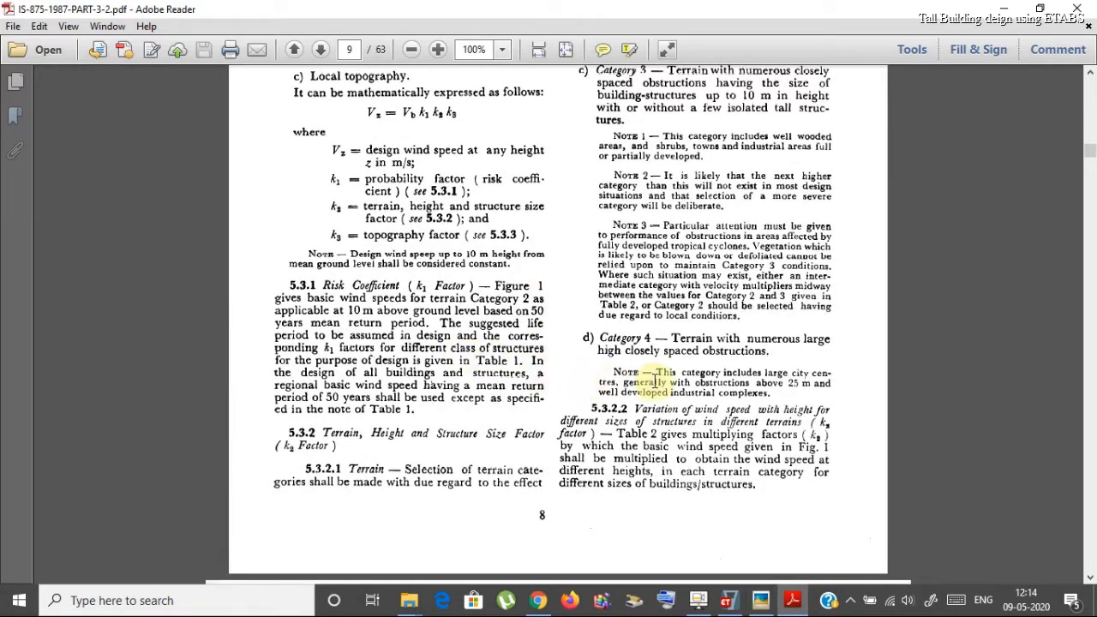
scroll(655, 381, "up", 4)
scroll(655, 381, "up", 3)
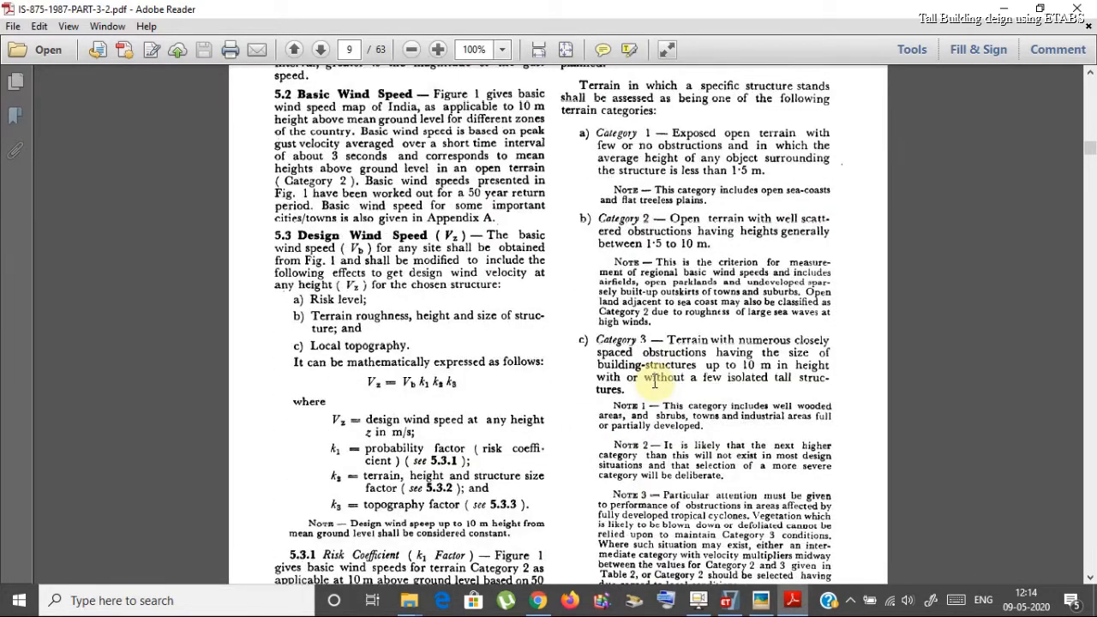
scroll(735, 376, "up", 11)
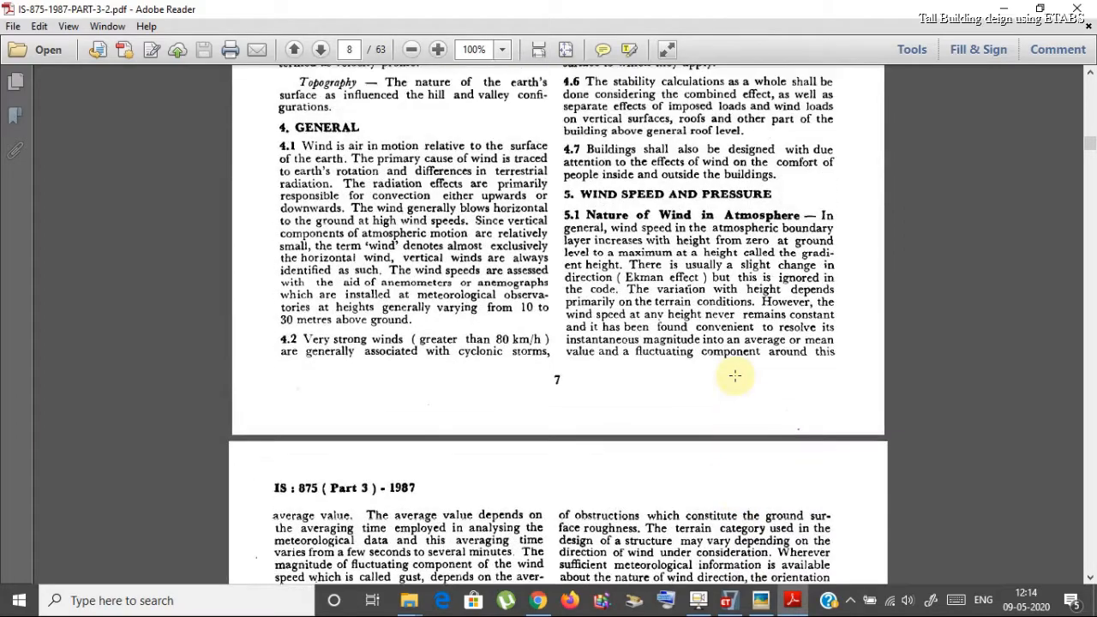
scroll(735, 376, "up", 12)
scroll(735, 375, "down", 17)
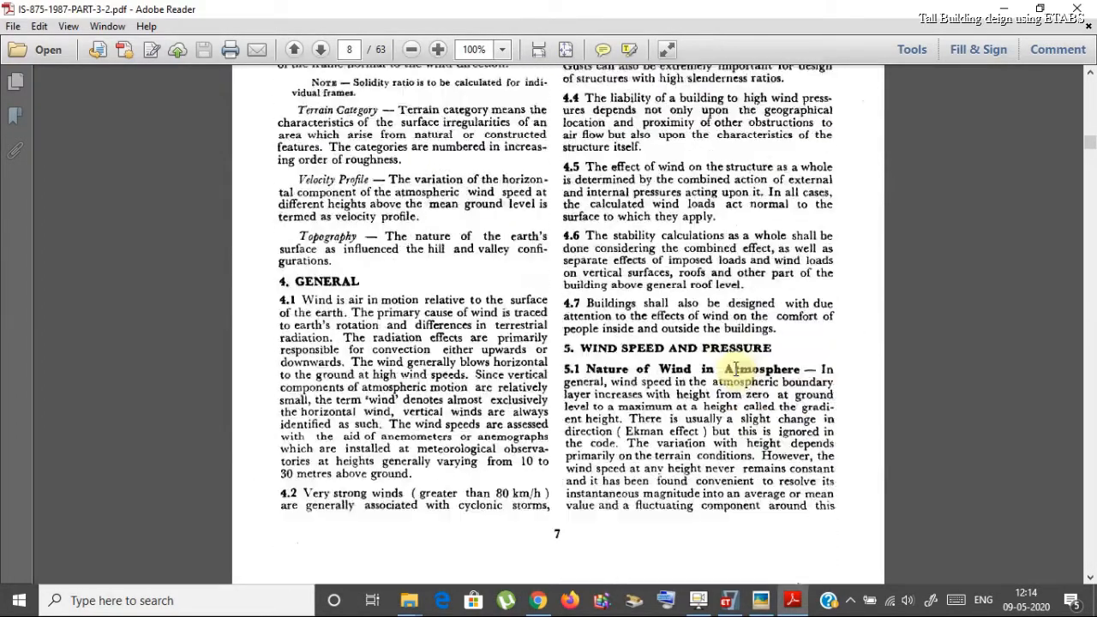
scroll(735, 369, "down", 20)
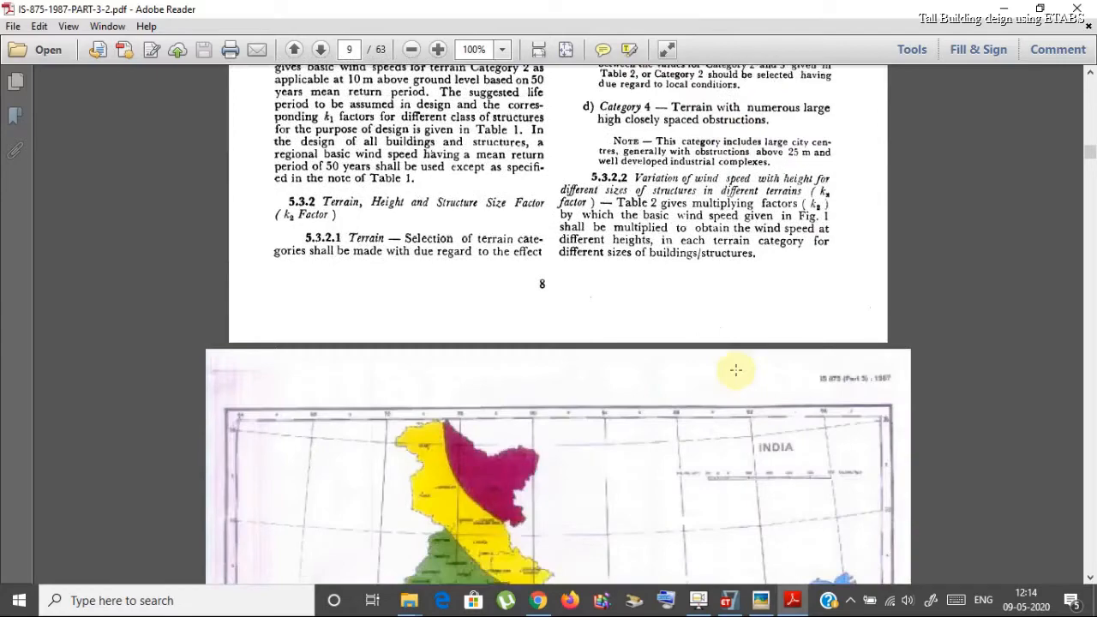
scroll(735, 369, "down", 20)
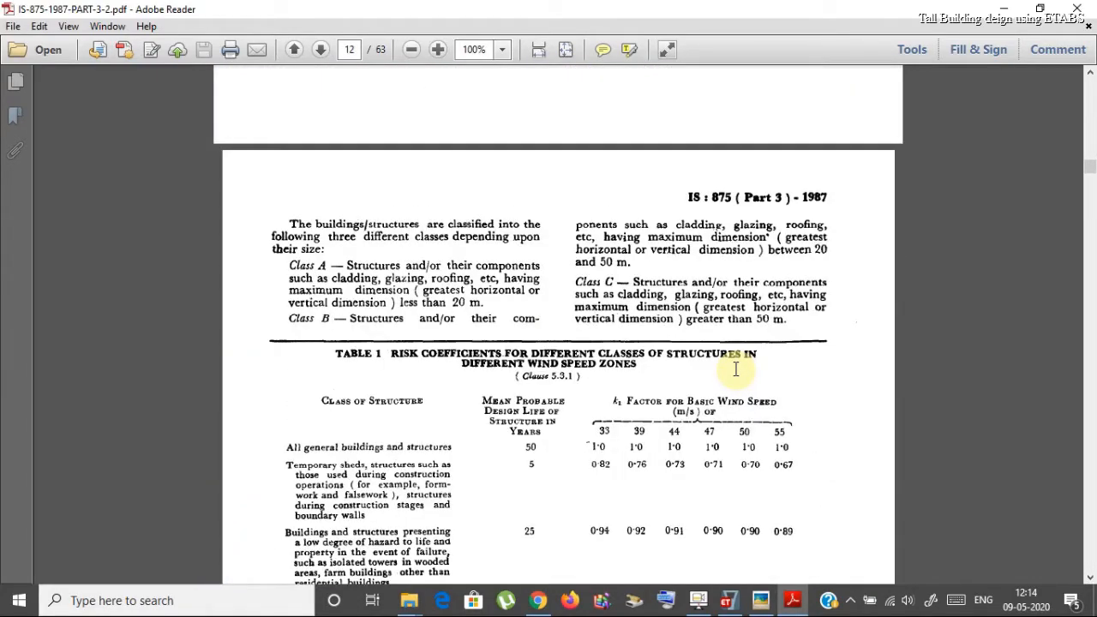
scroll(736, 369, "down", 1)
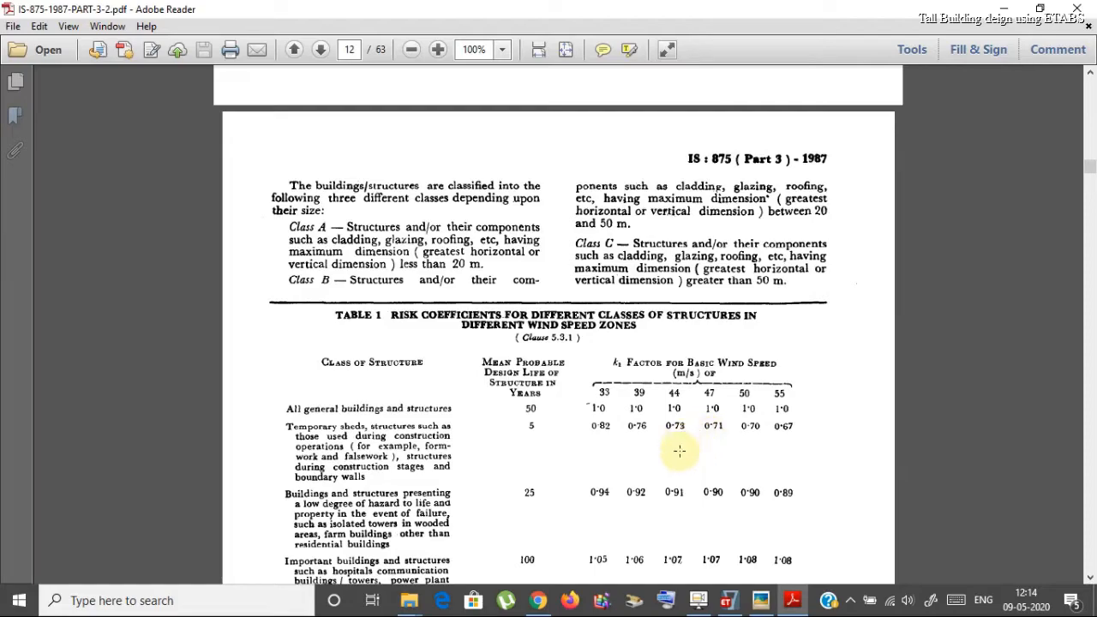
Step: Switch back to ETABS and set the structure class of the wind load pattern to C
left_click(728, 600)
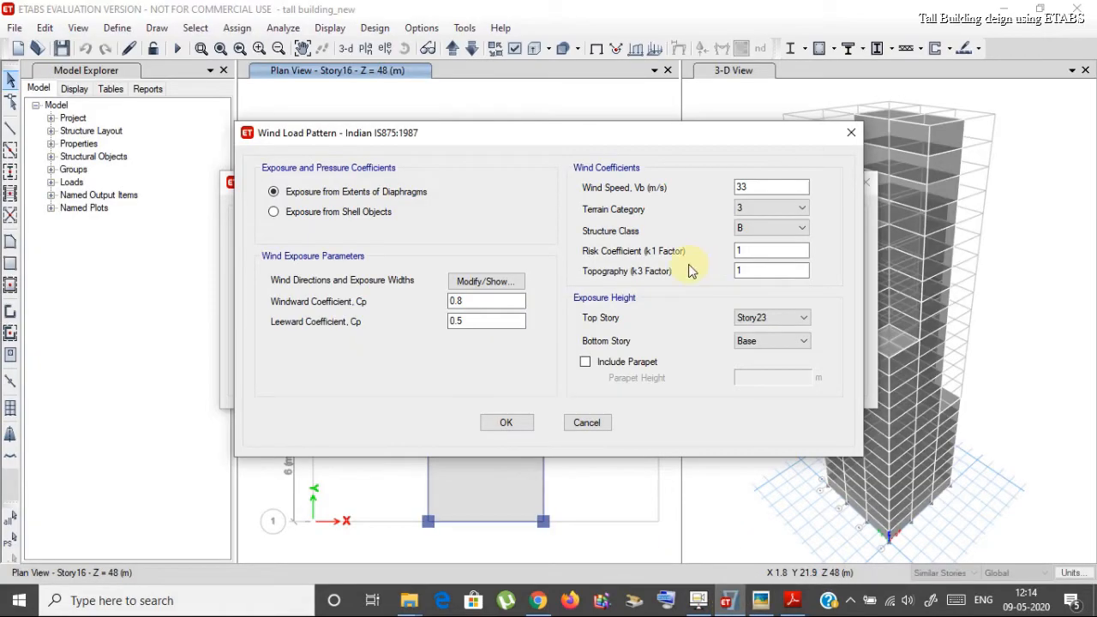
left_click(783, 230)
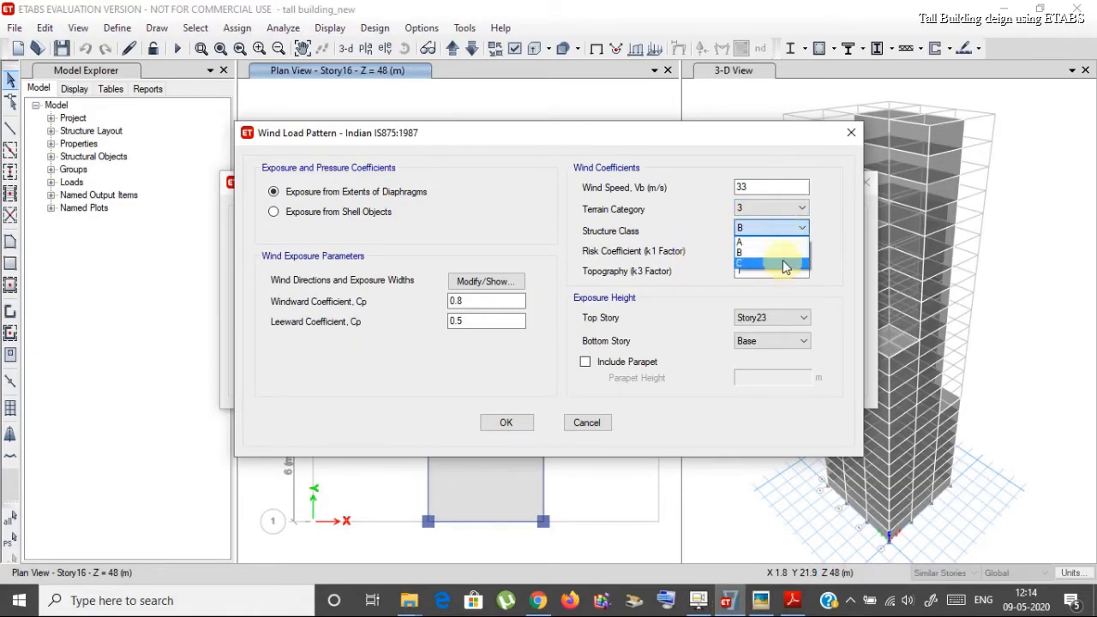
left_click(783, 263)
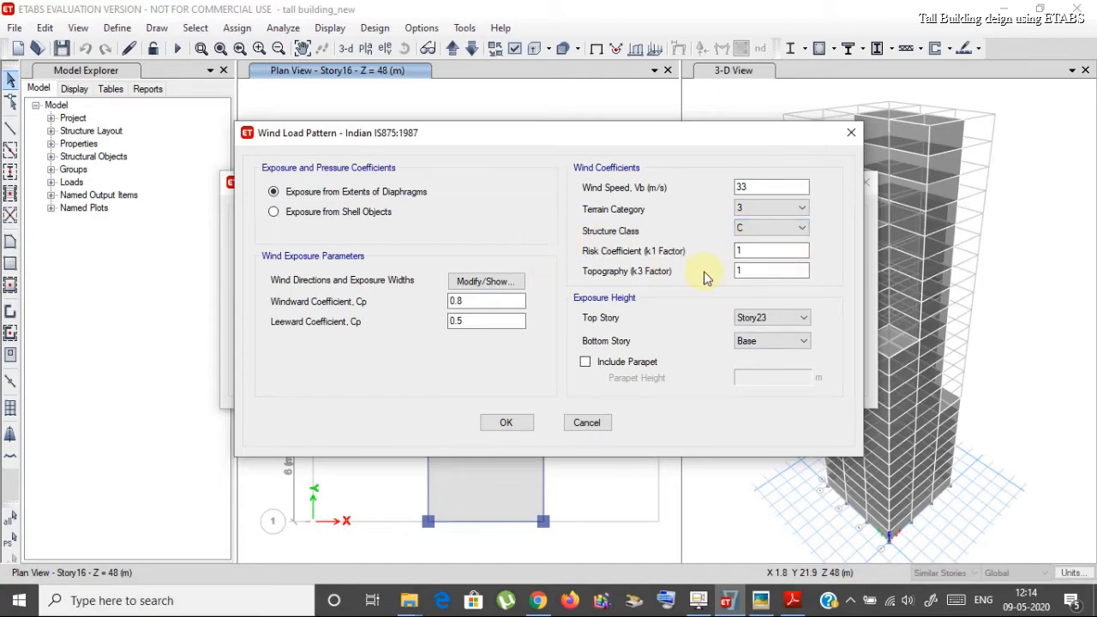
Step: Switch to the IS 875 PDF and examine the k1 risk coefficients in Table 1 and the k3 topography factor in clause 5.3.3
left_click(791, 600)
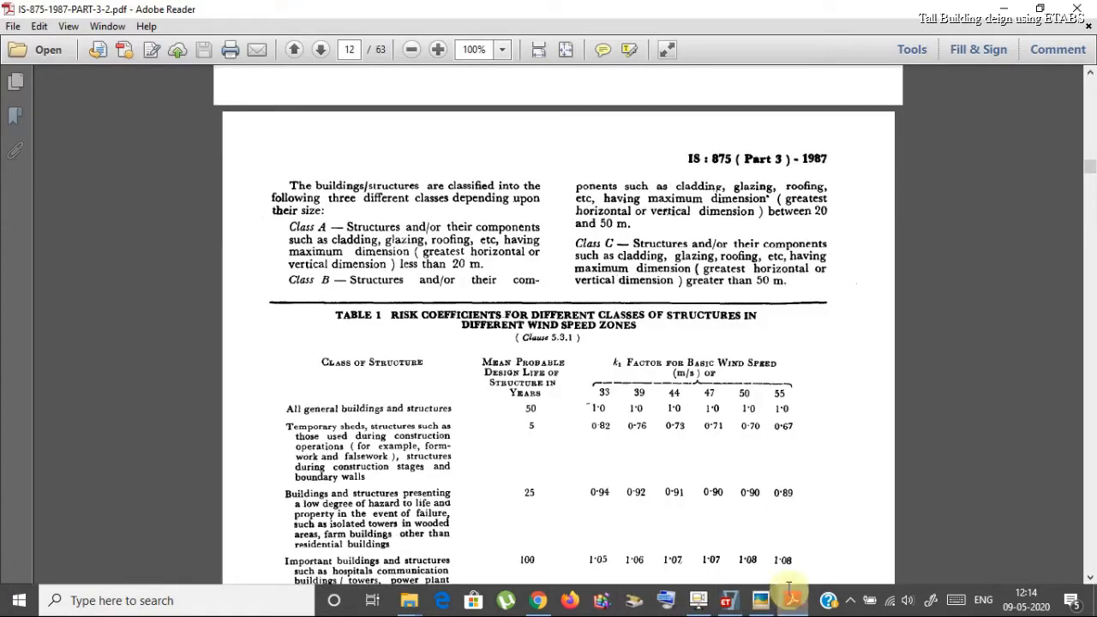
scroll(483, 422, "down", 2)
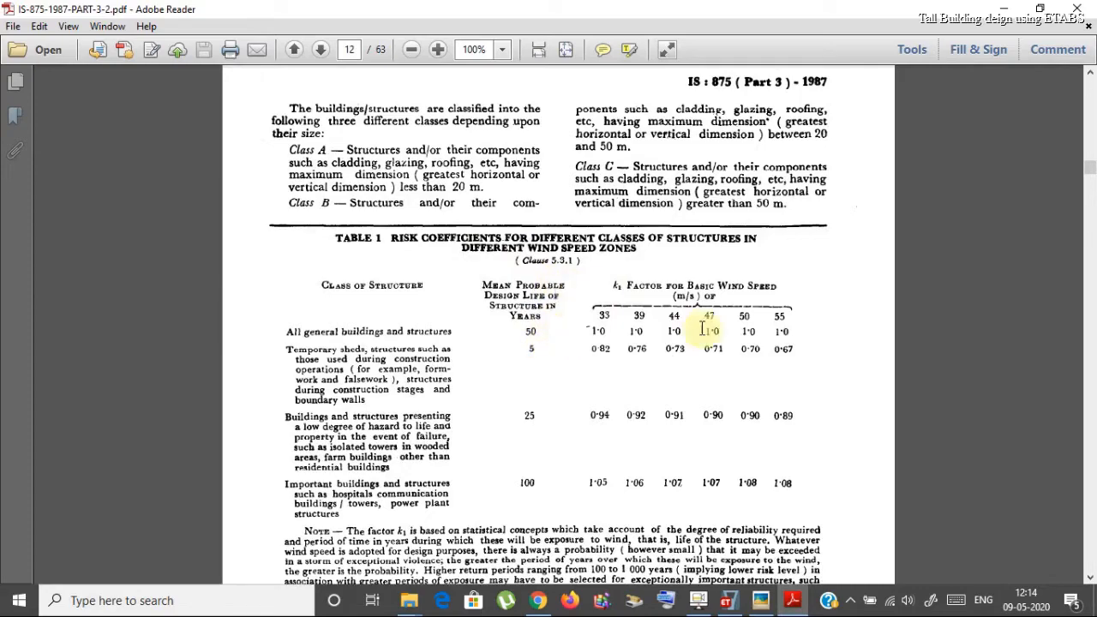
left_click(725, 602)
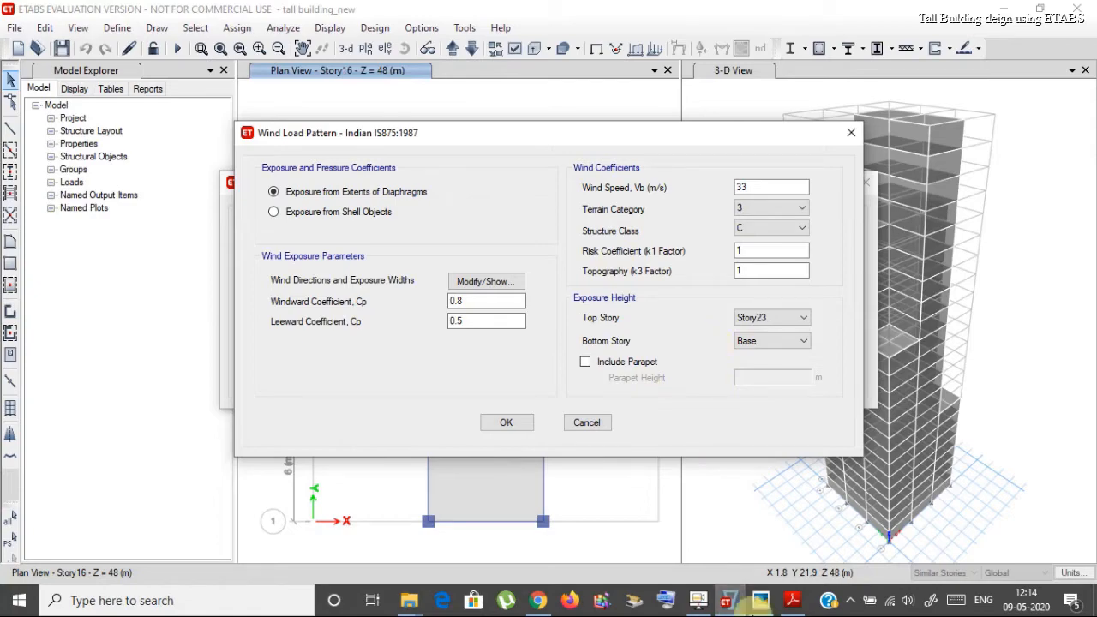
left_click(792, 600)
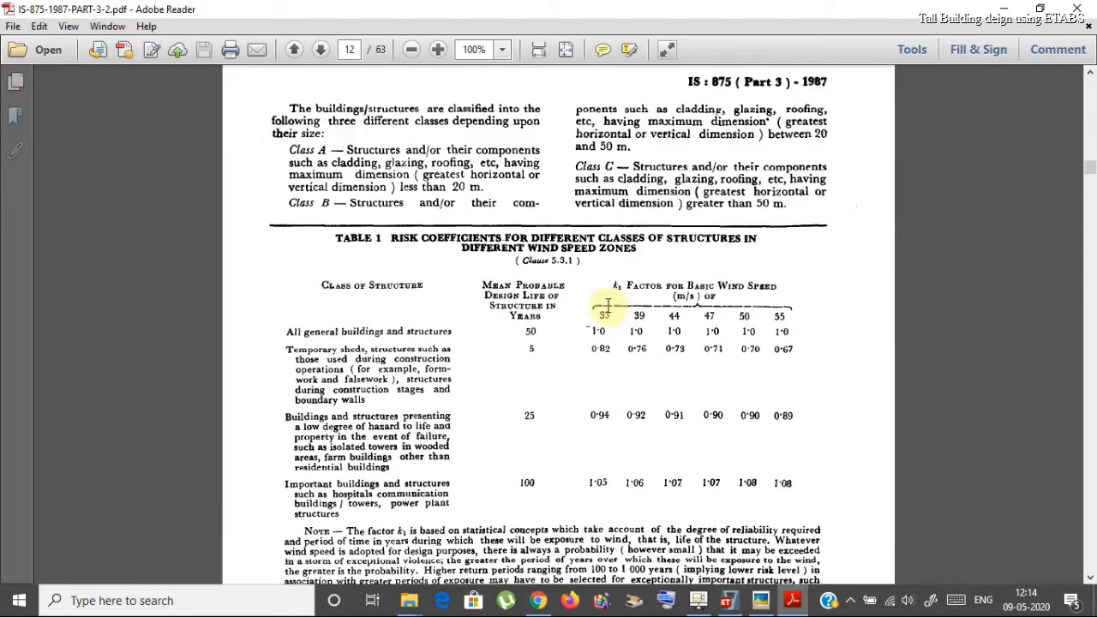
scroll(604, 325, "up", 6)
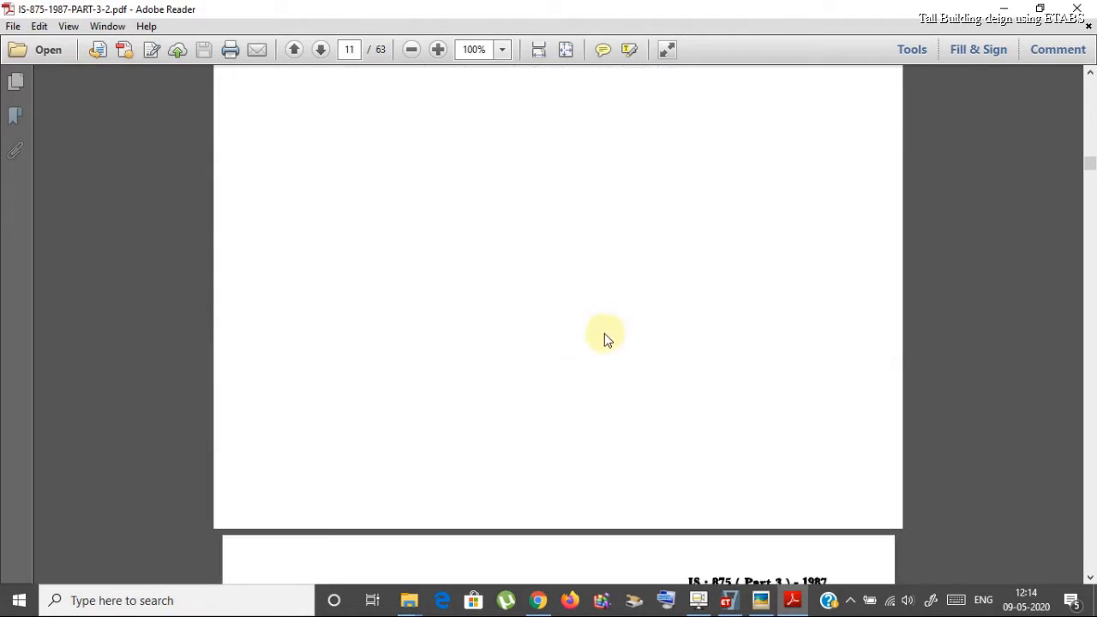
scroll(606, 331, "down", 10)
scroll(599, 308, "down", 10)
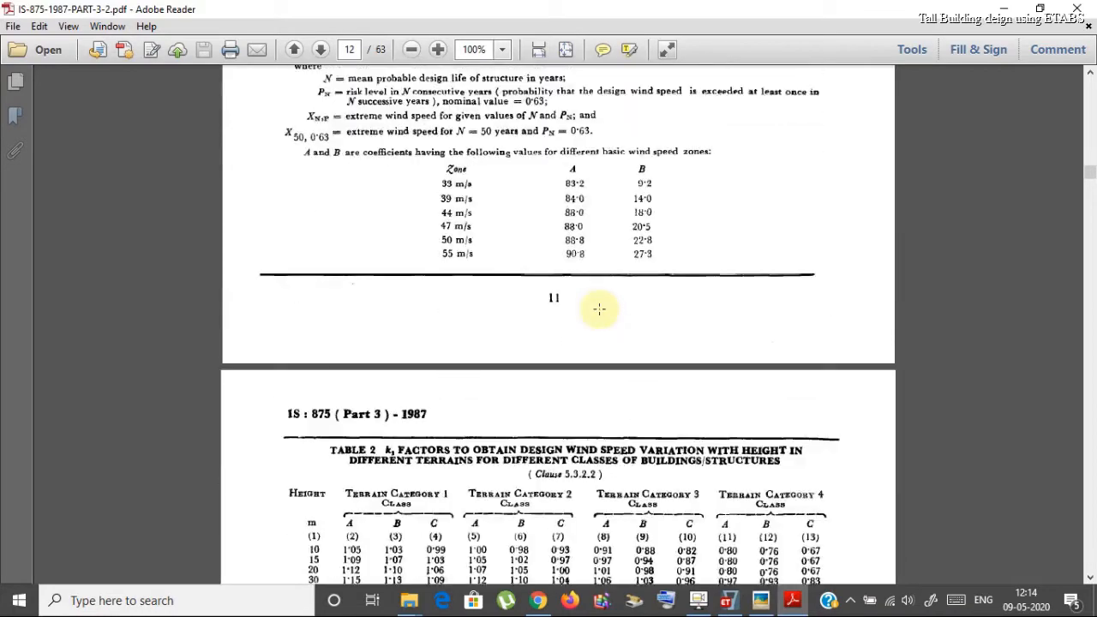
scroll(599, 311, "down", 6)
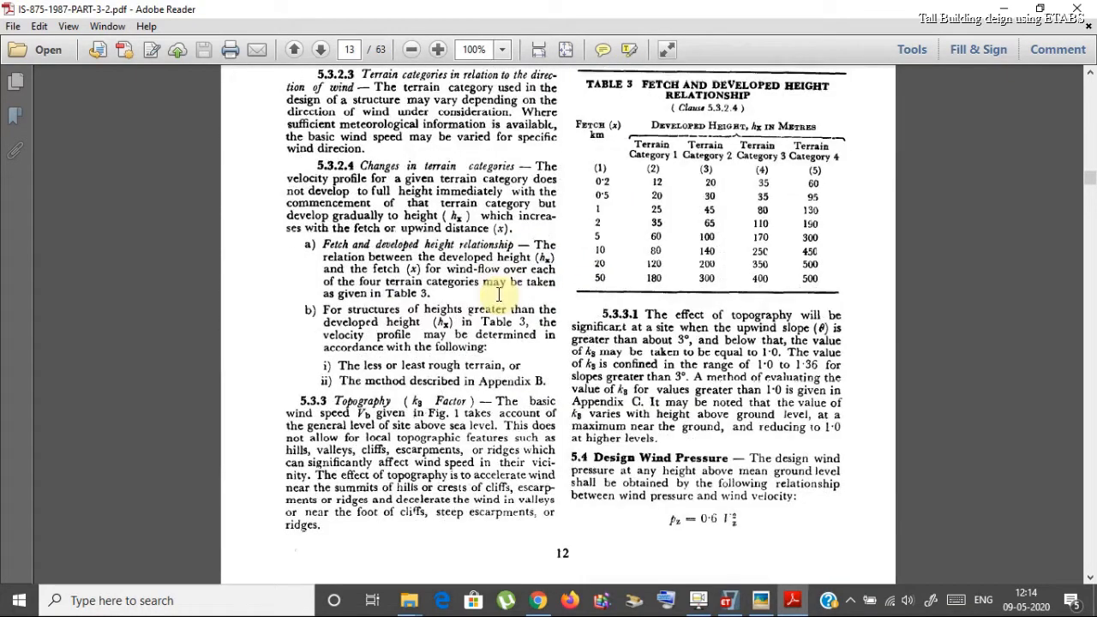
scroll(504, 293, "down", 1)
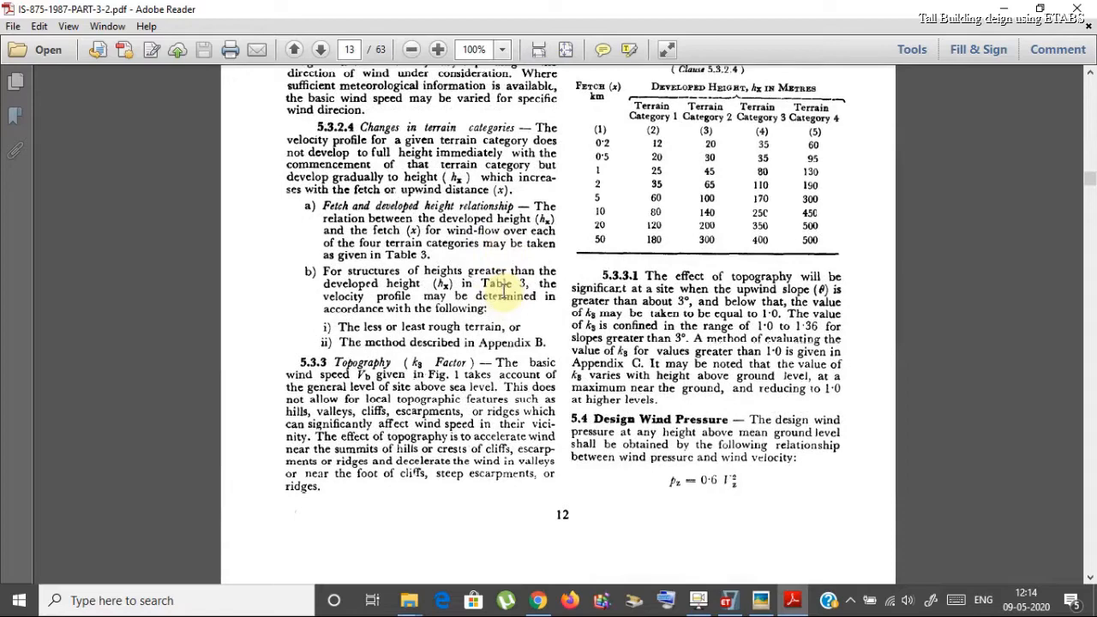
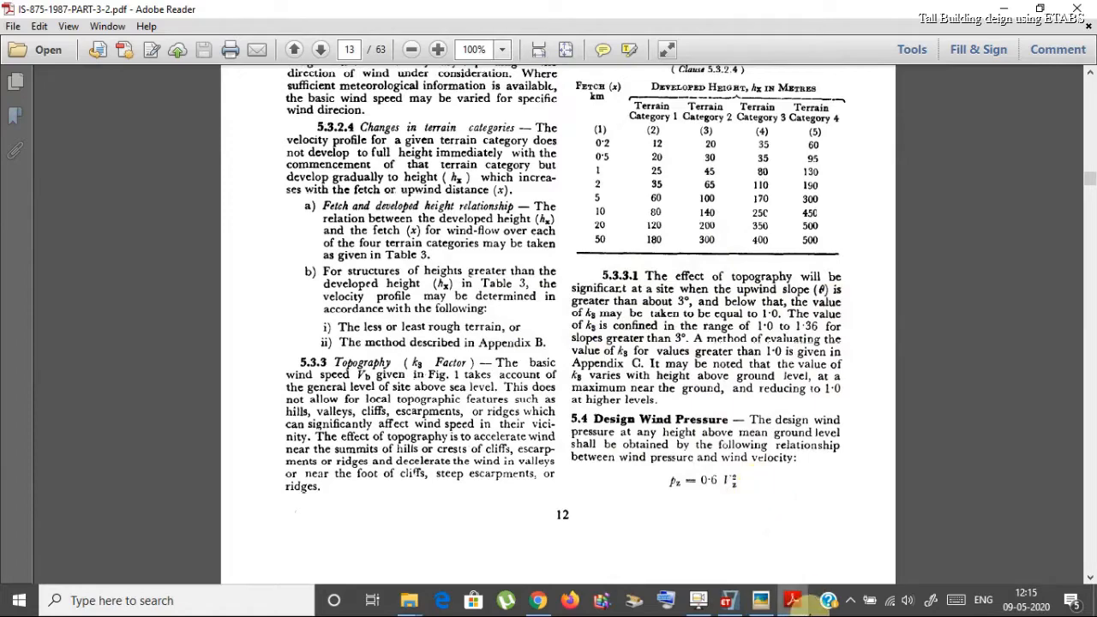
Step: Switch back to ETABS and accept the IS875:1987 wind load pattern and the load pattern definitions
left_click(731, 603)
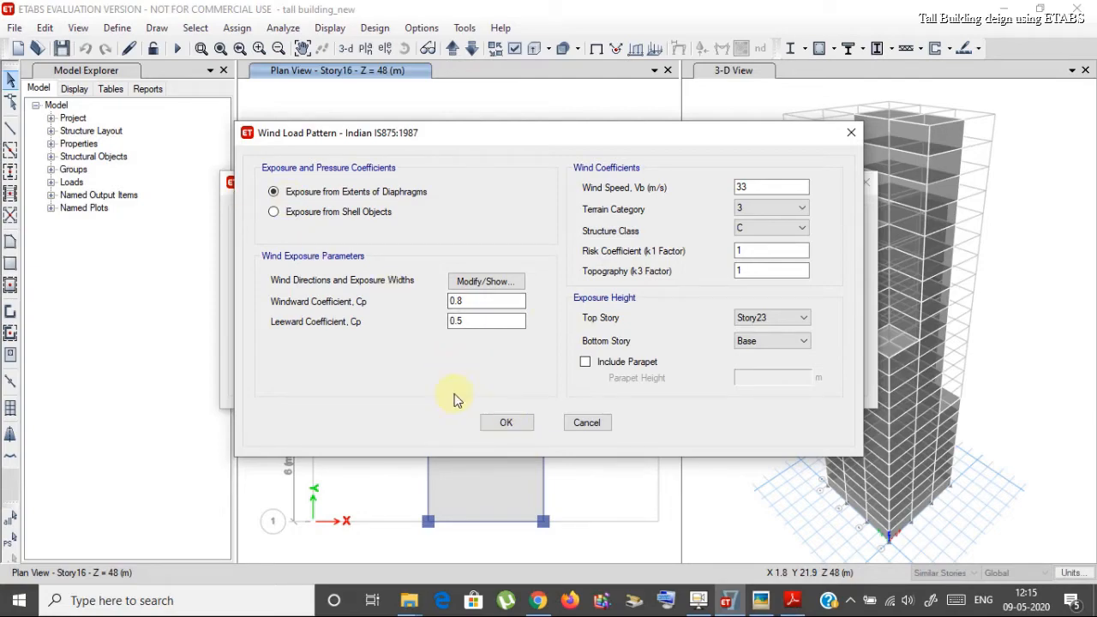
left_click(507, 424)
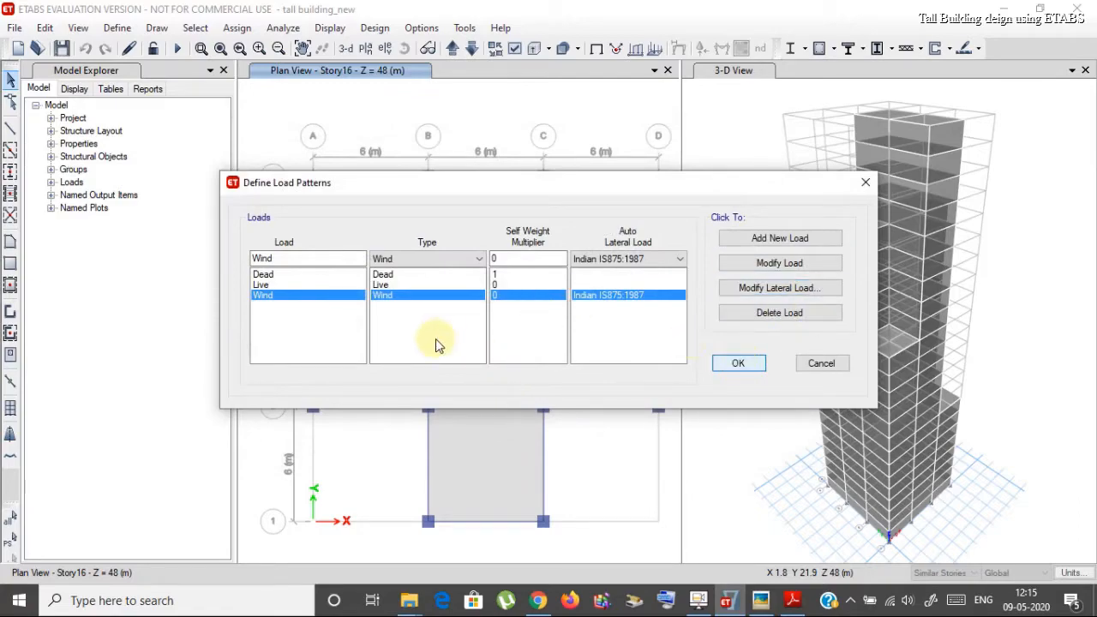
key("Return")
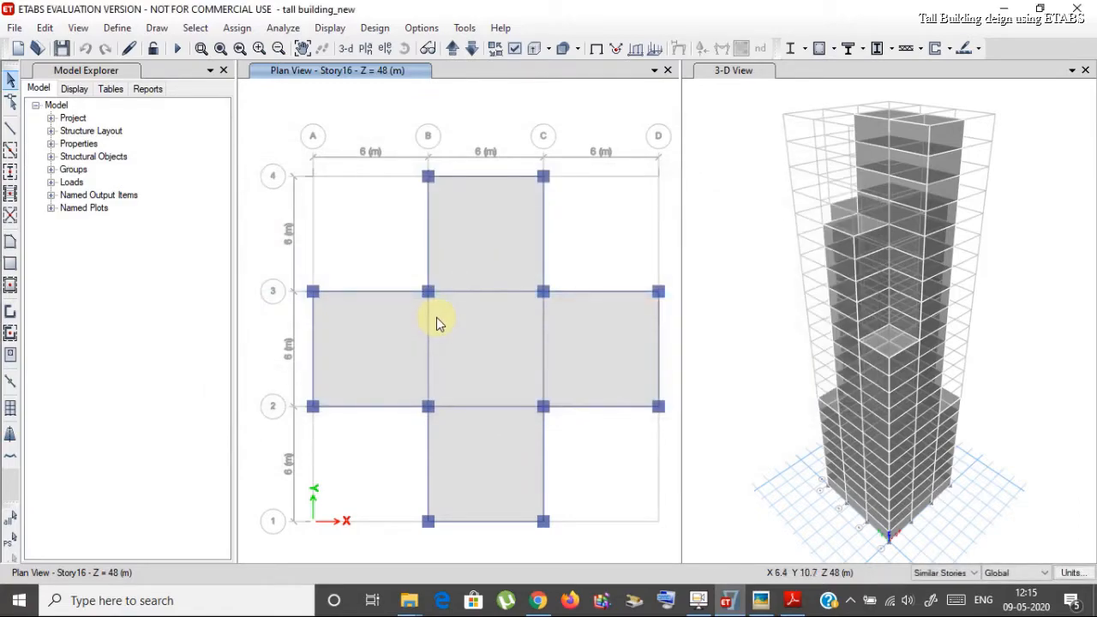
Step: Open the shell load assignment of wind pressure coefficients for the Wind load pattern
left_click(230, 31)
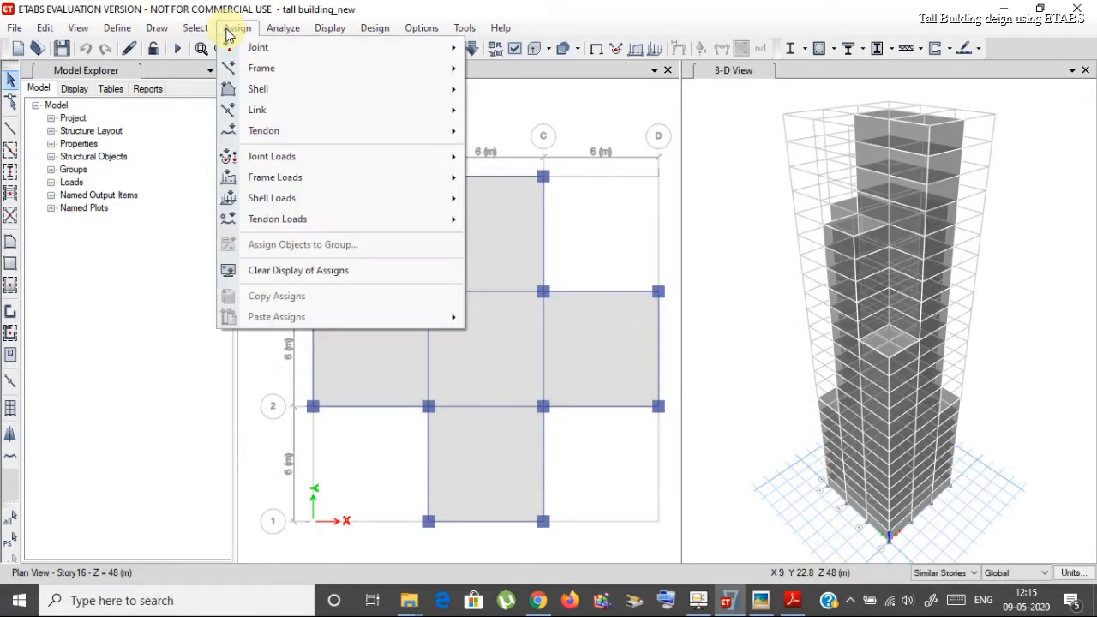
mouse_move(337, 181)
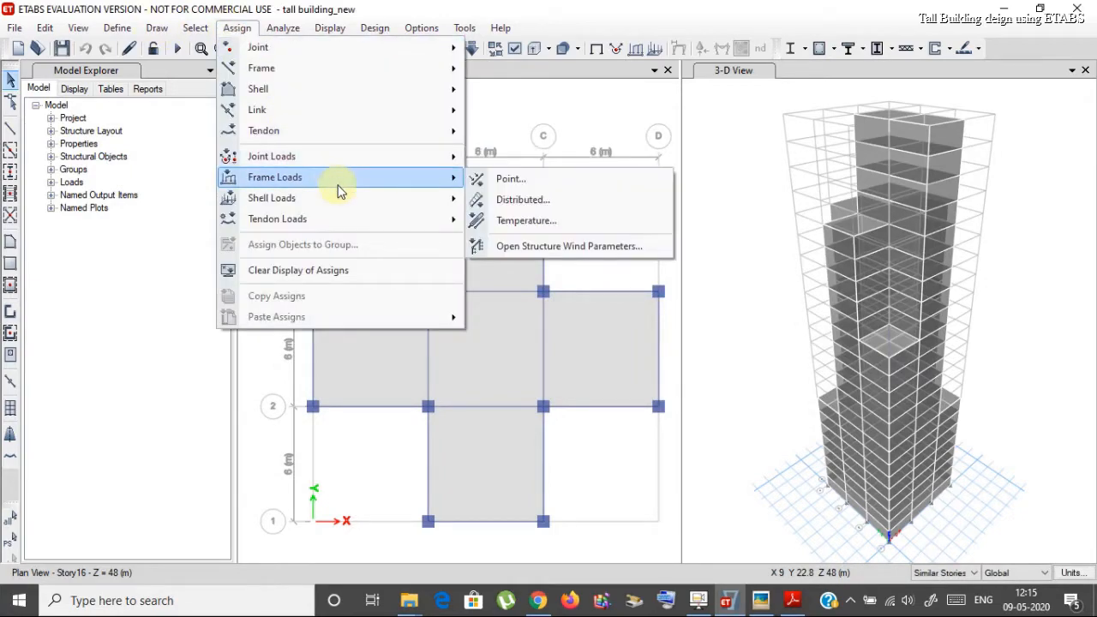
mouse_move(403, 202)
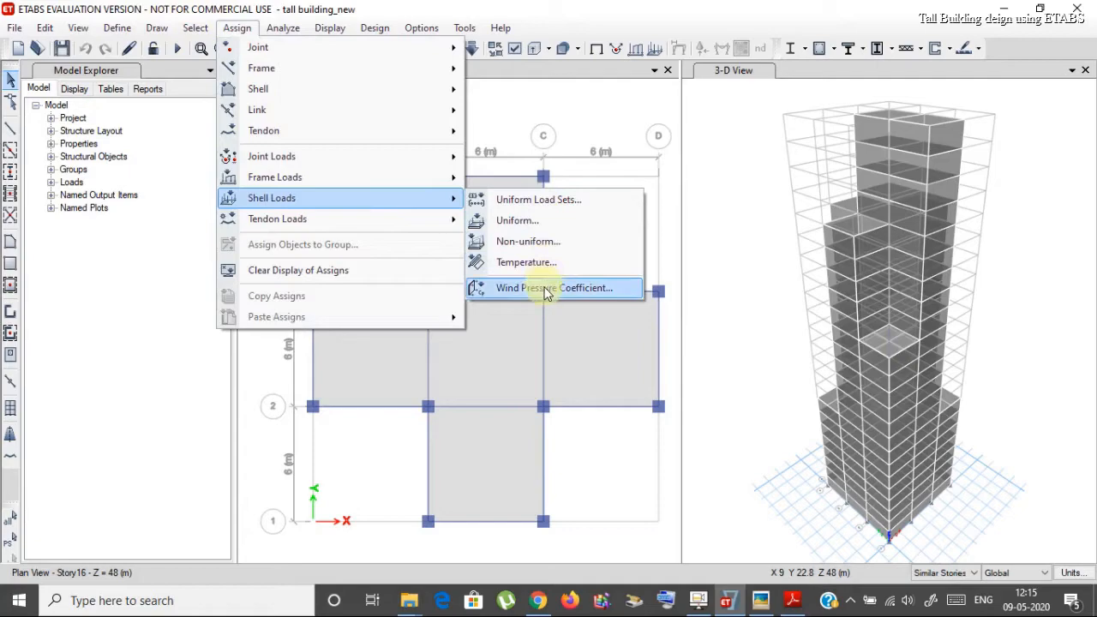
left_click(546, 289)
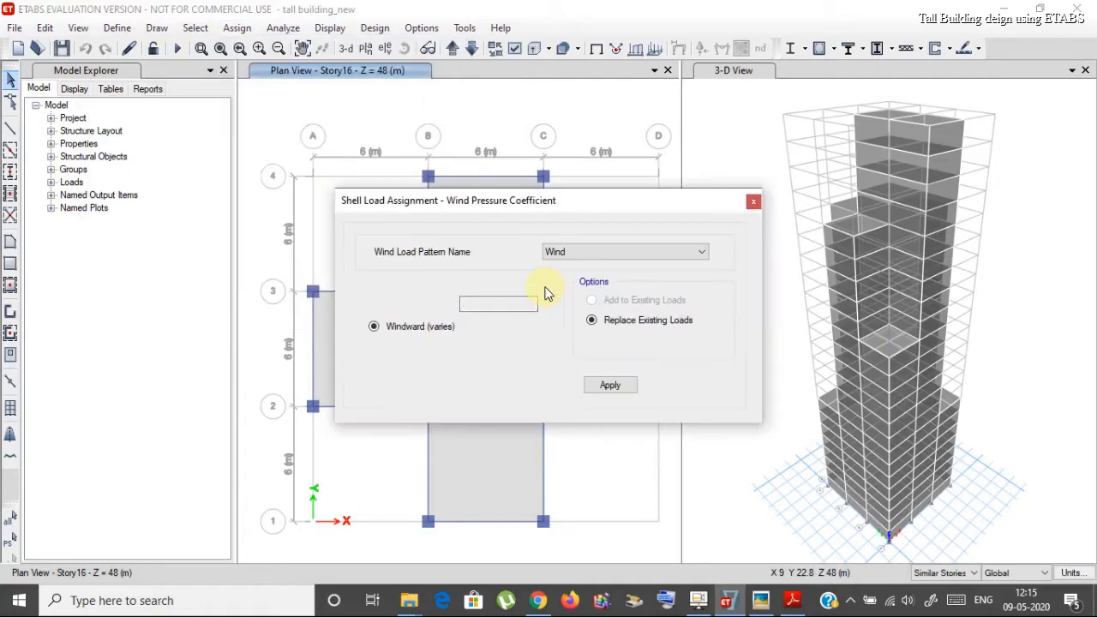
left_click(583, 253)
left_click(587, 252)
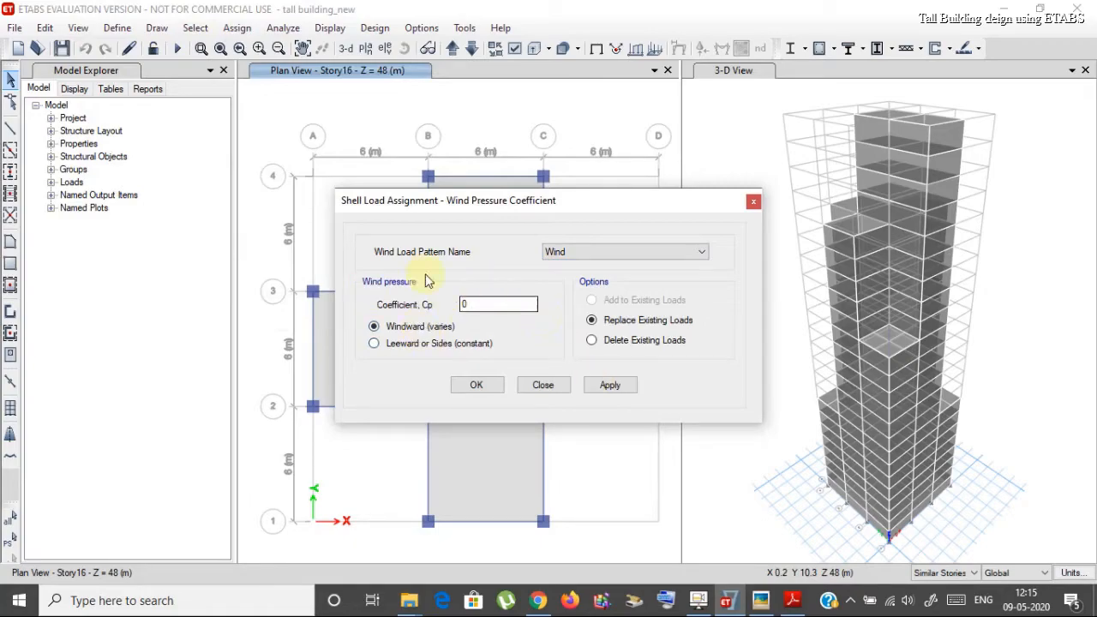
Step: Switch to the IS 875 PDF and examine the external pressure coefficients for walls of rectangular clad buildings in Table 4
left_click(793, 601)
scroll(412, 231, "down", 20)
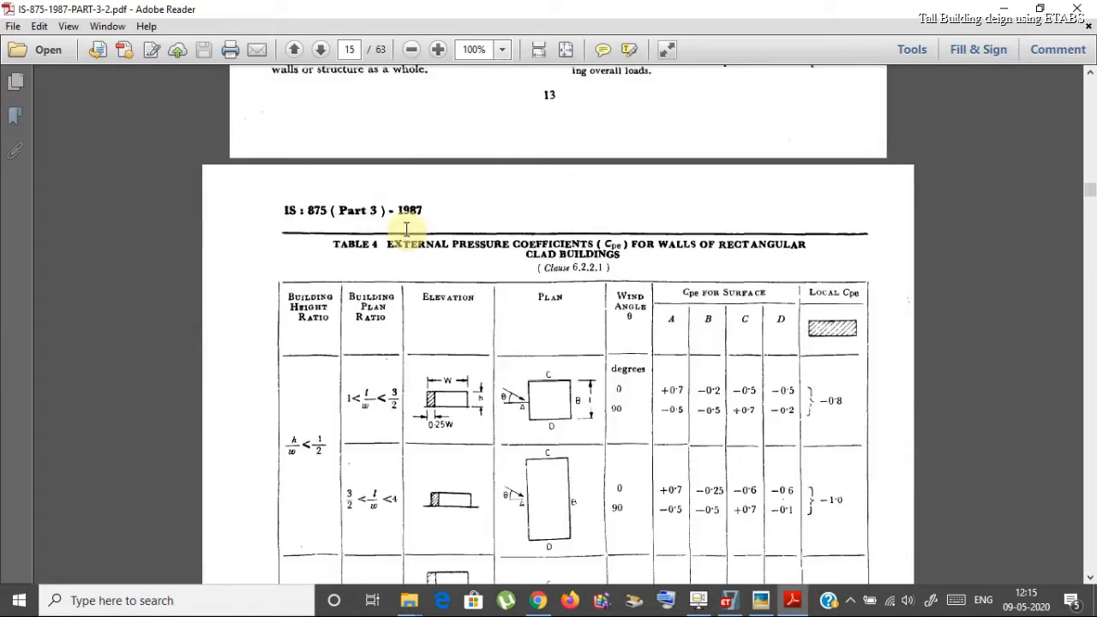
scroll(406, 228, "down", 5)
scroll(406, 229, "up", 2)
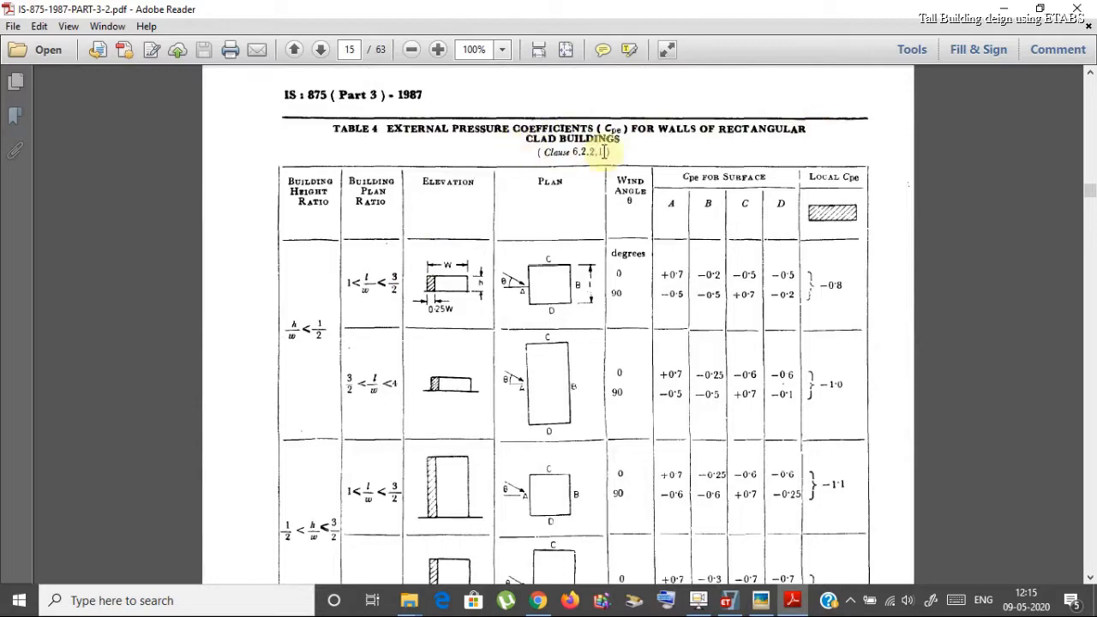
left_click(849, 606)
left_click(847, 604)
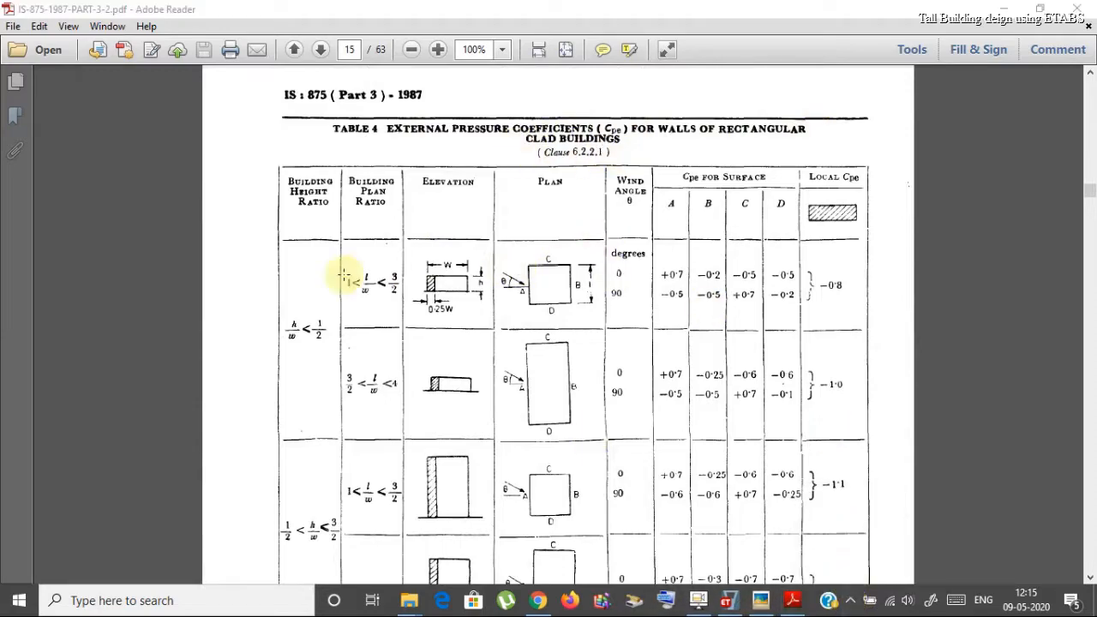
scroll(309, 308, "down", 3)
scroll(309, 308, "down", 3)
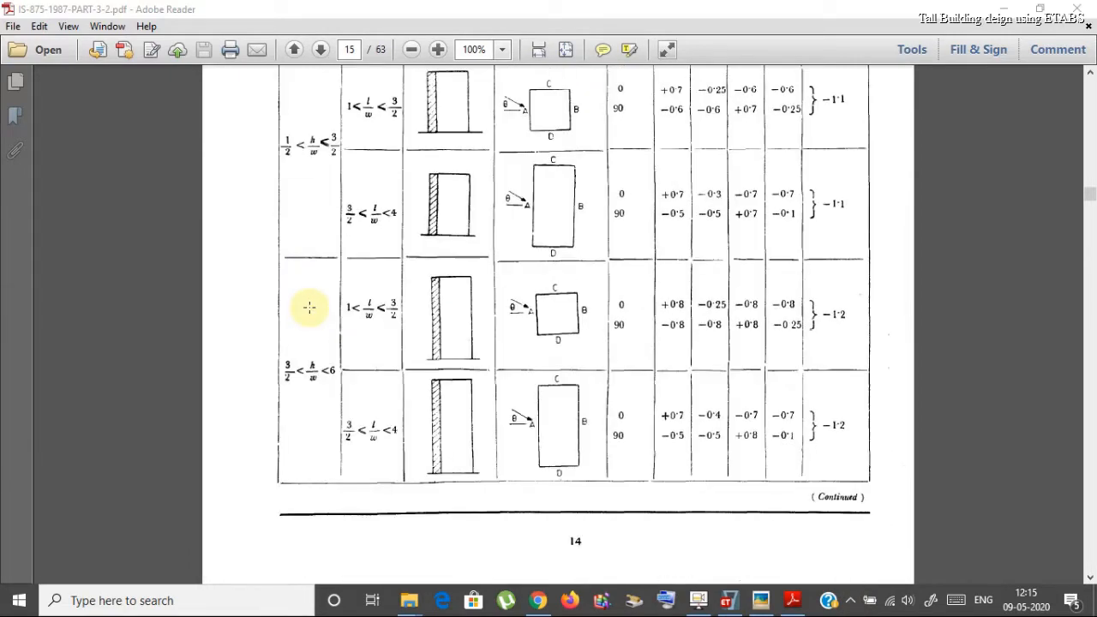
scroll(307, 303, "up", 2)
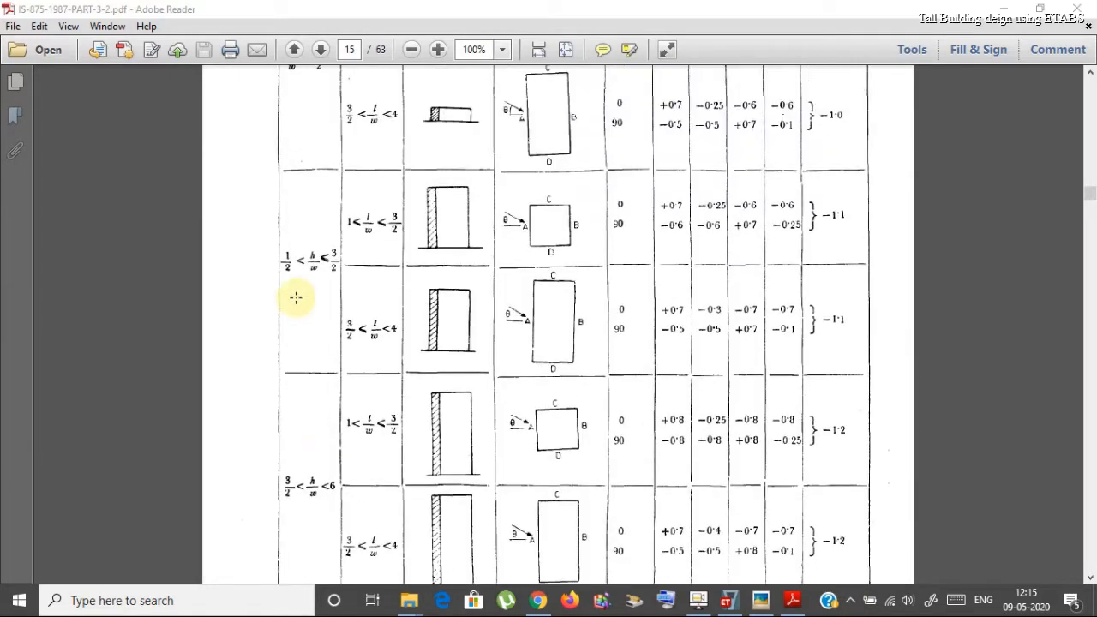
scroll(248, 284, "down", 5)
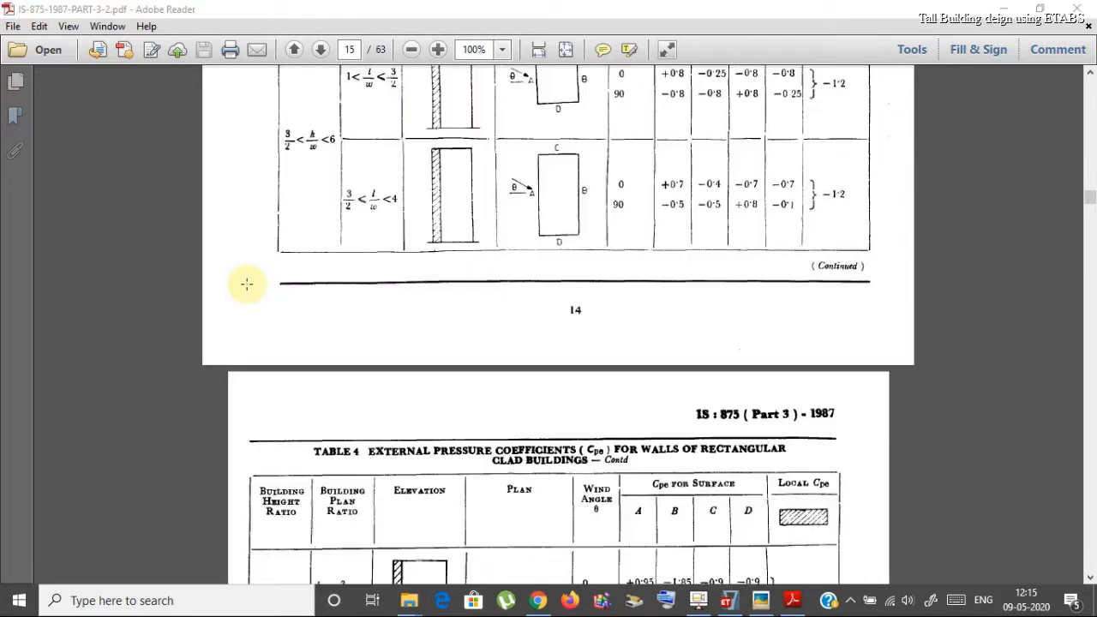
scroll(246, 284, "up", 3)
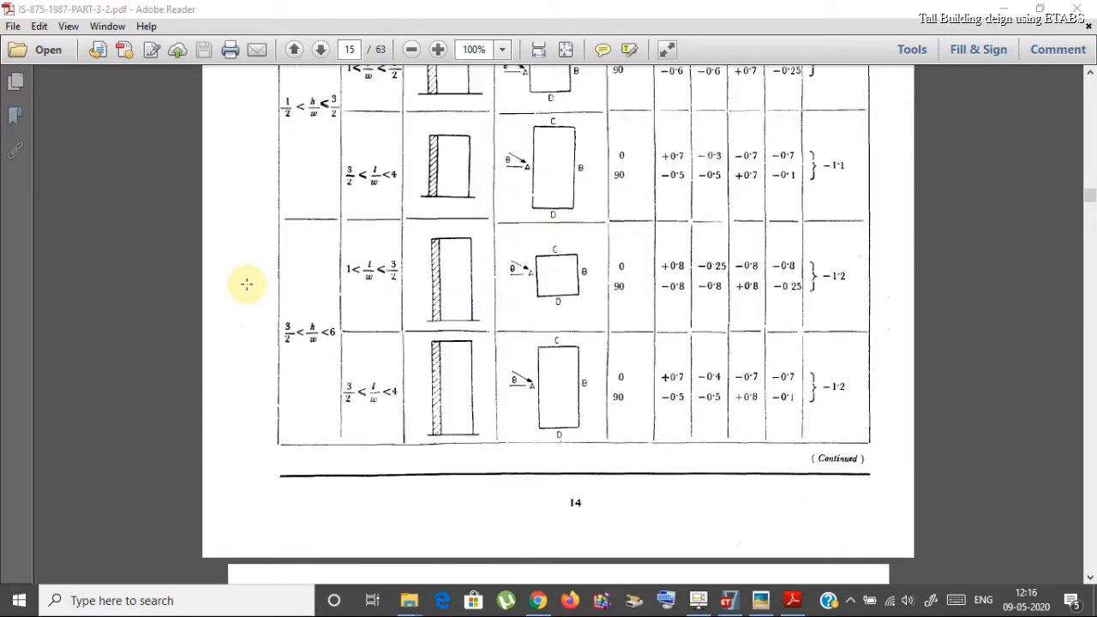
Step: Compare the ETABS pressure coefficient assignment with the Table 4 rows for height ratios from 3/2 to 6, and close the assignment without applying it
left_click(733, 605)
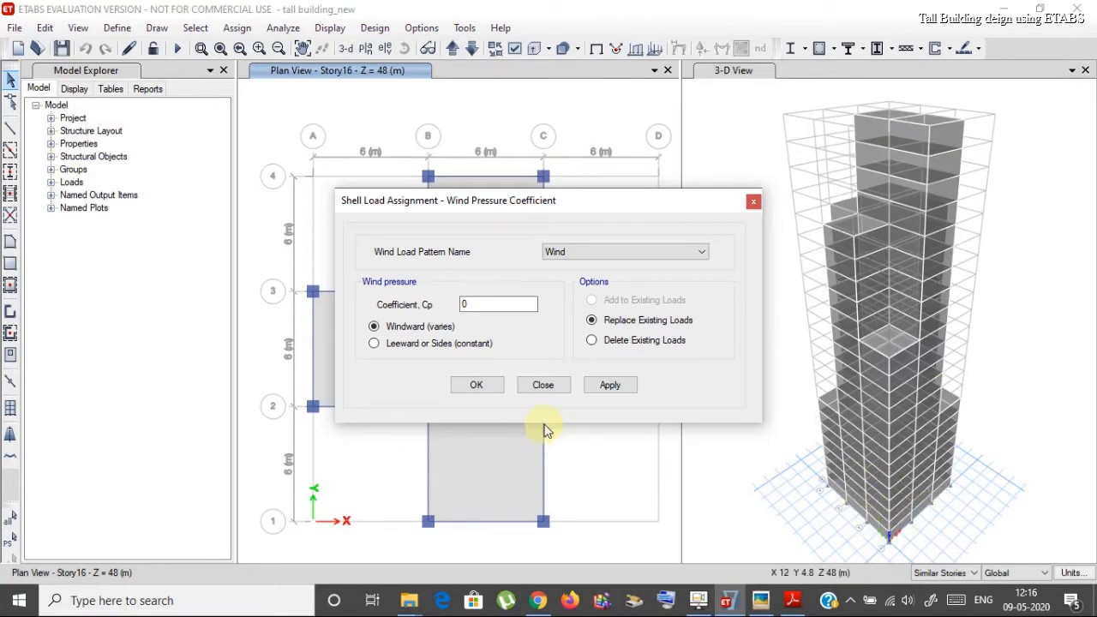
left_click(792, 601)
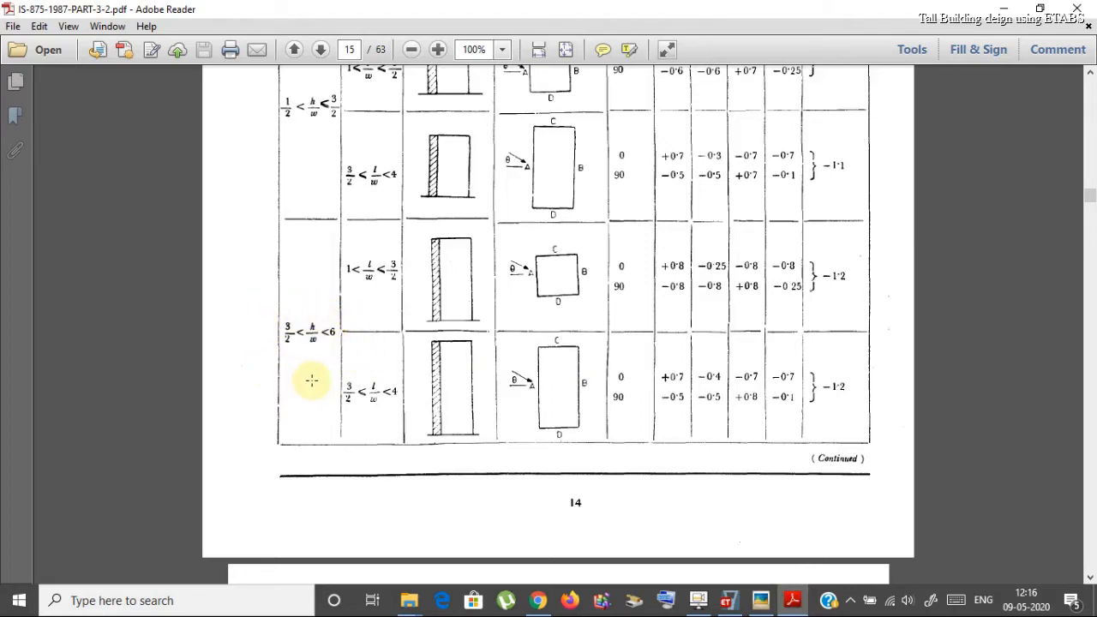
scroll(294, 400, "up", 1)
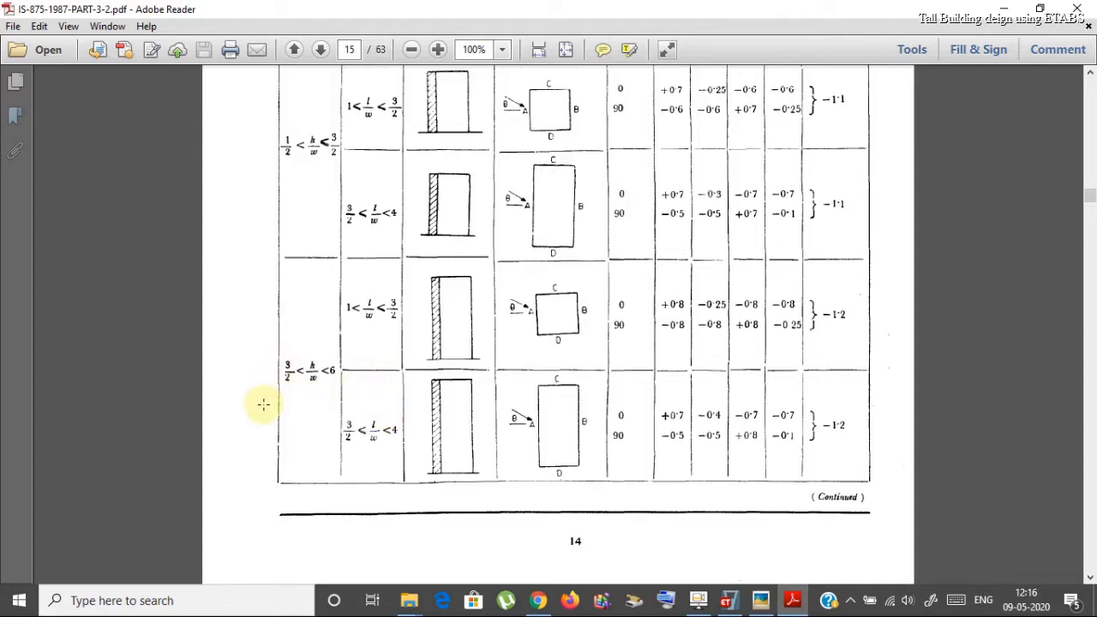
scroll(263, 404, "up", 1)
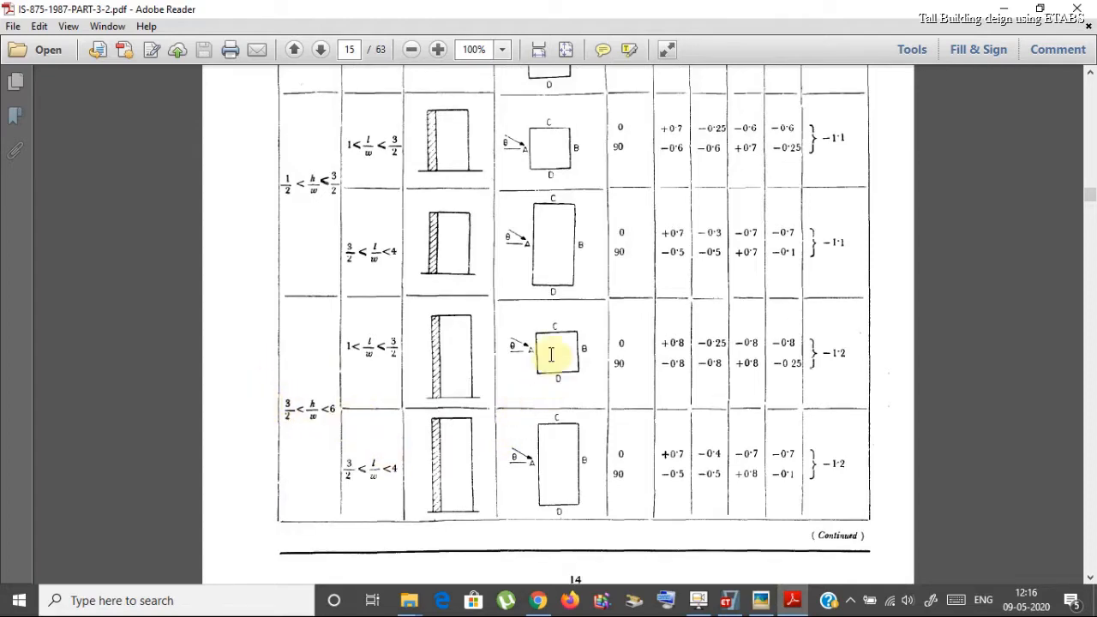
left_click(759, 601)
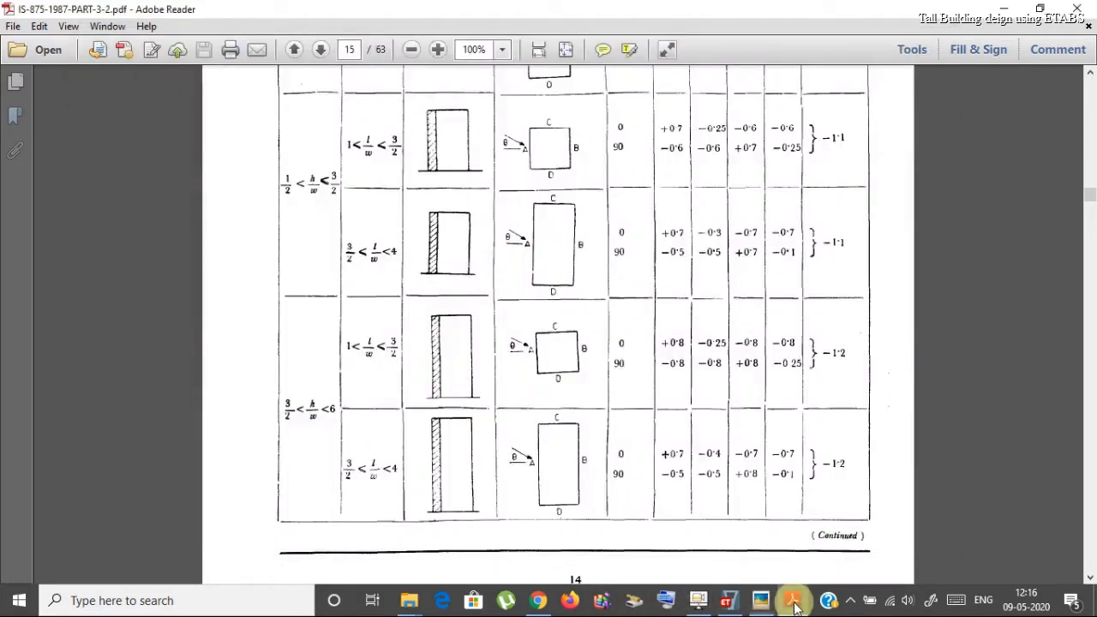
left_click(761, 600)
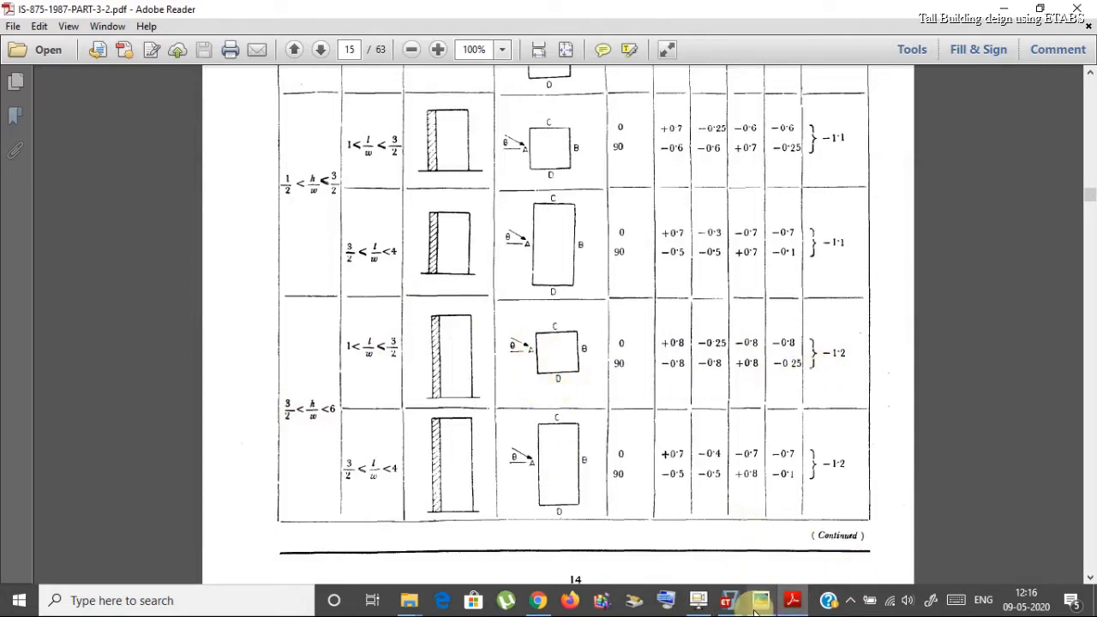
mouse_move(755, 607)
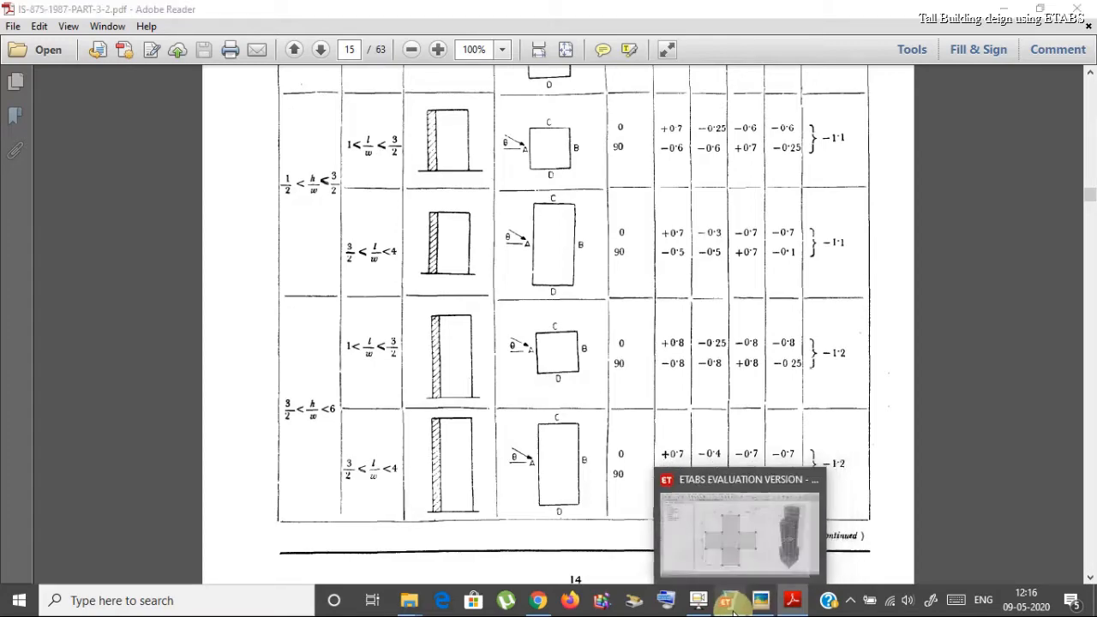
left_click(727, 600)
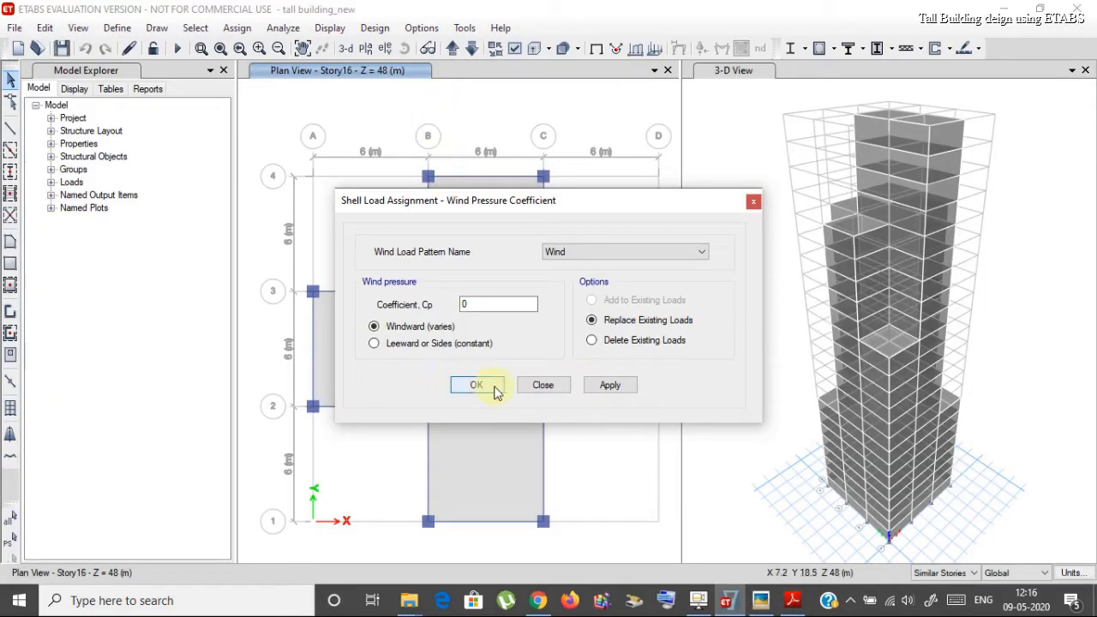
left_click(753, 202)
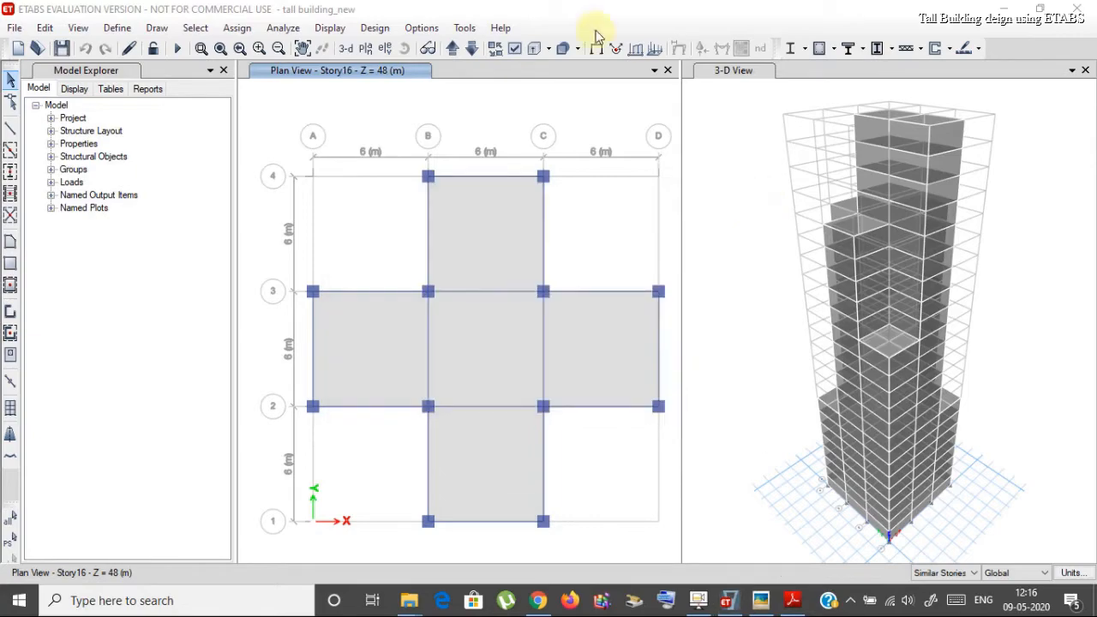
Step: Display the Story1 plan view from the default story levels
left_click(365, 47)
scroll(490, 334, "down", 2)
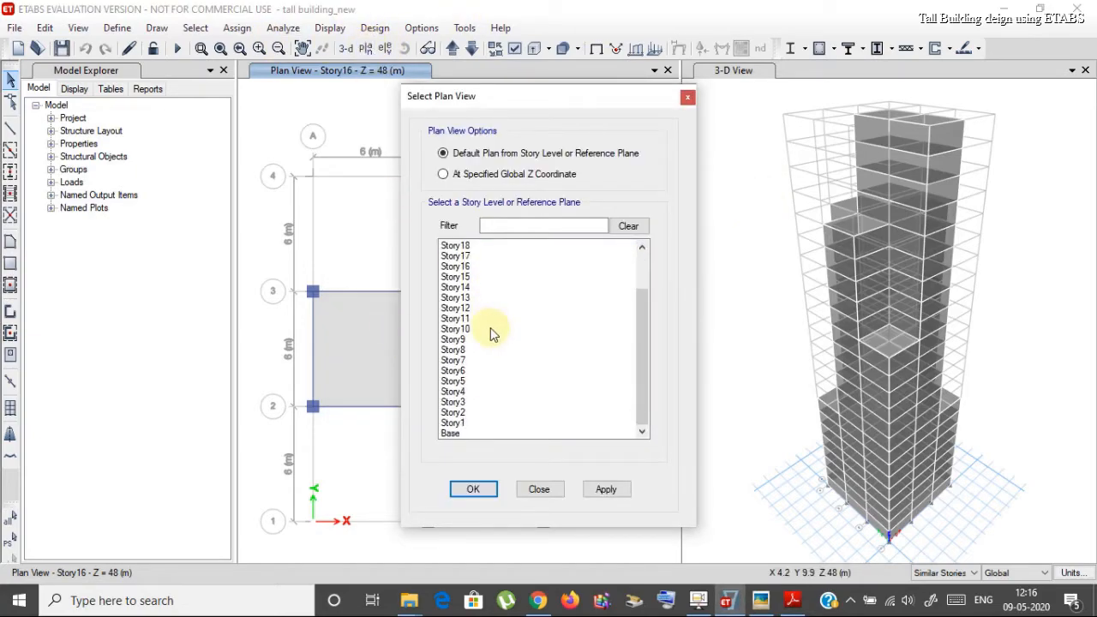
left_click(462, 423)
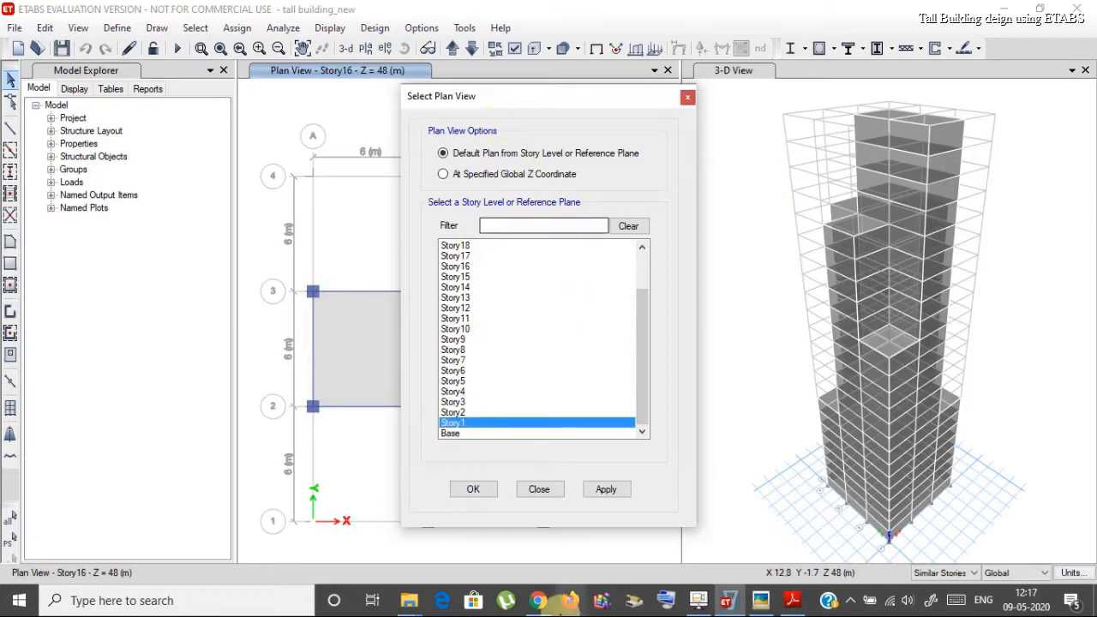
left_click(605, 491)
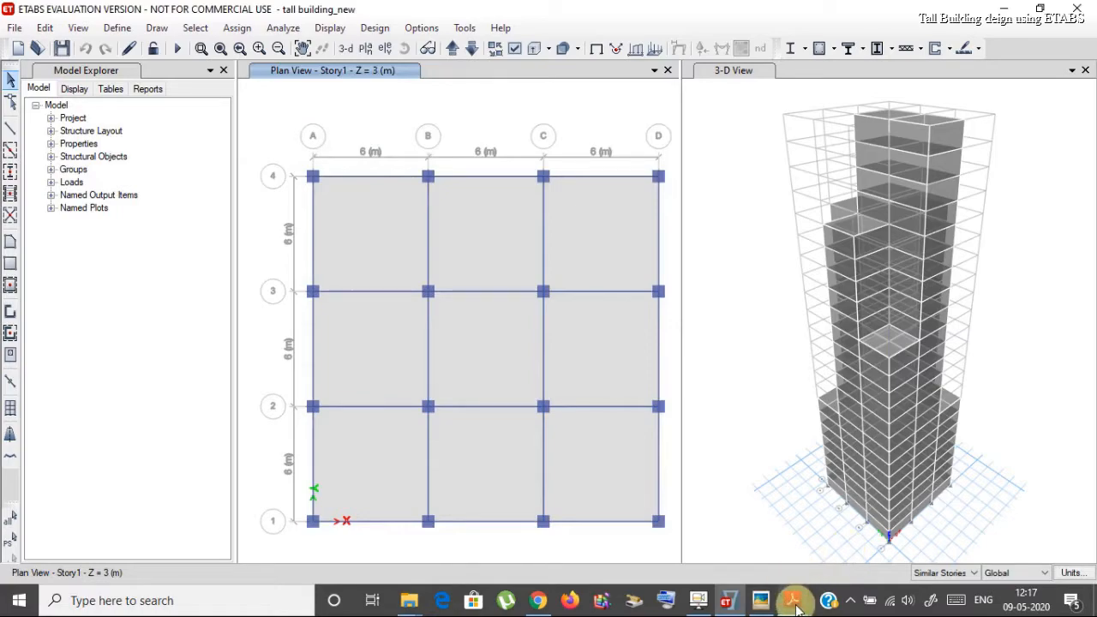
Step: Compare the Story1 plan's faces with surfaces A to D and their pressure coefficients in Table 4 of the IS 875 PDF
mouse_move(797, 608)
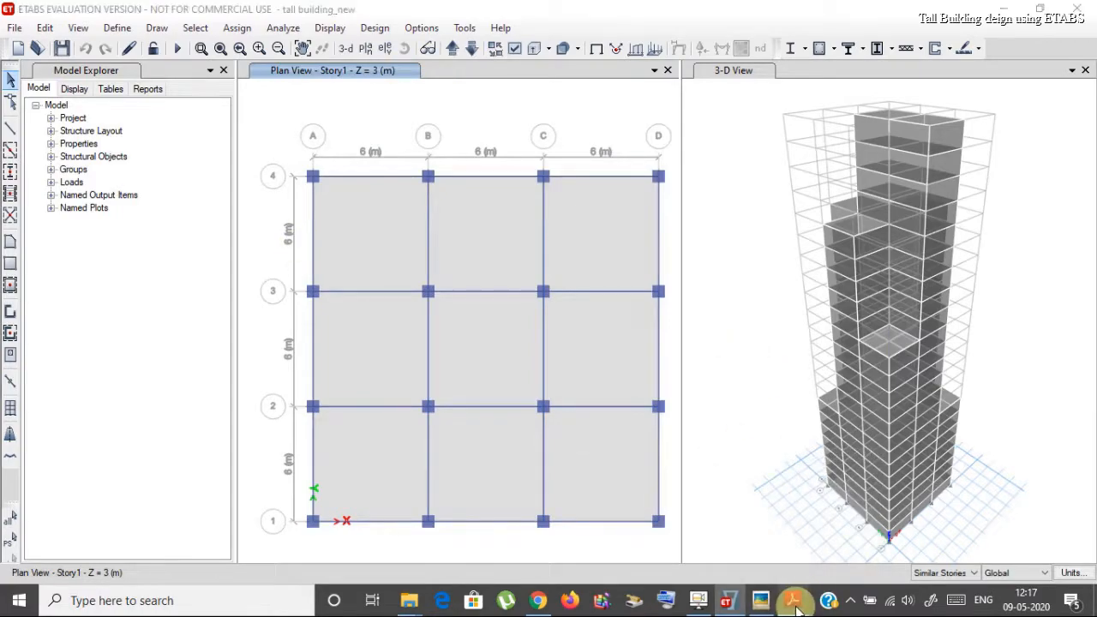
left_click(793, 602)
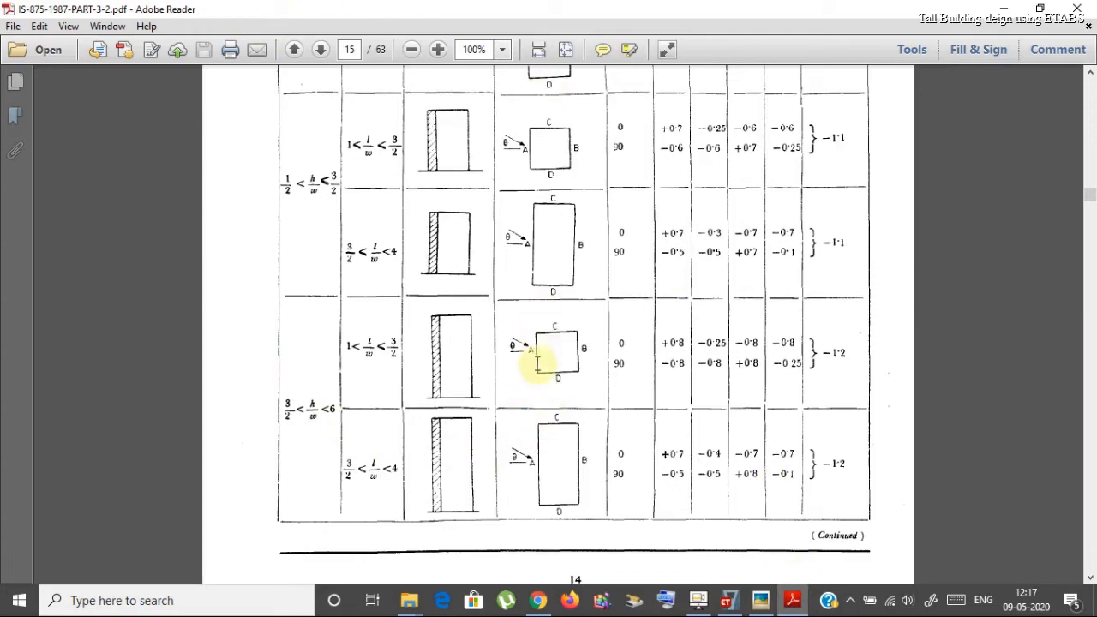
left_click(729, 602)
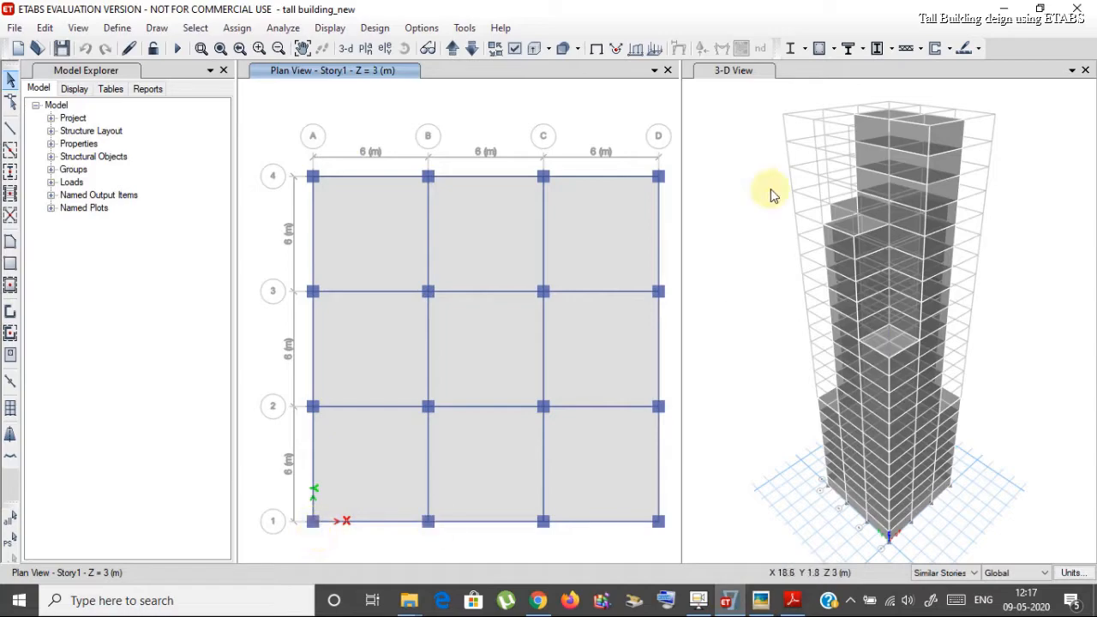
left_click(793, 600)
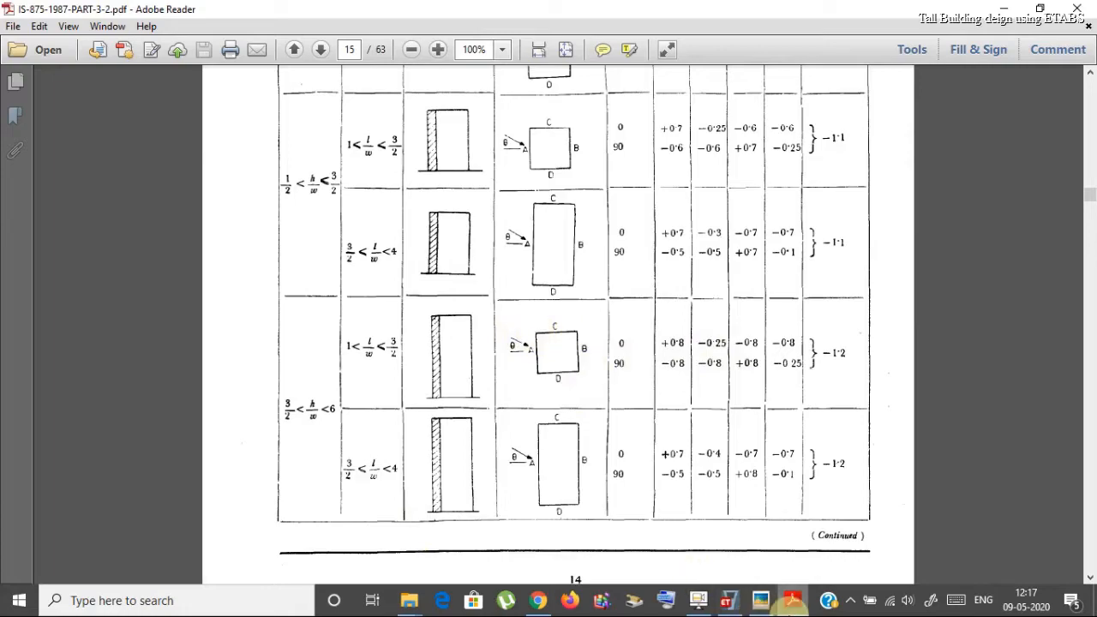
left_click(727, 602)
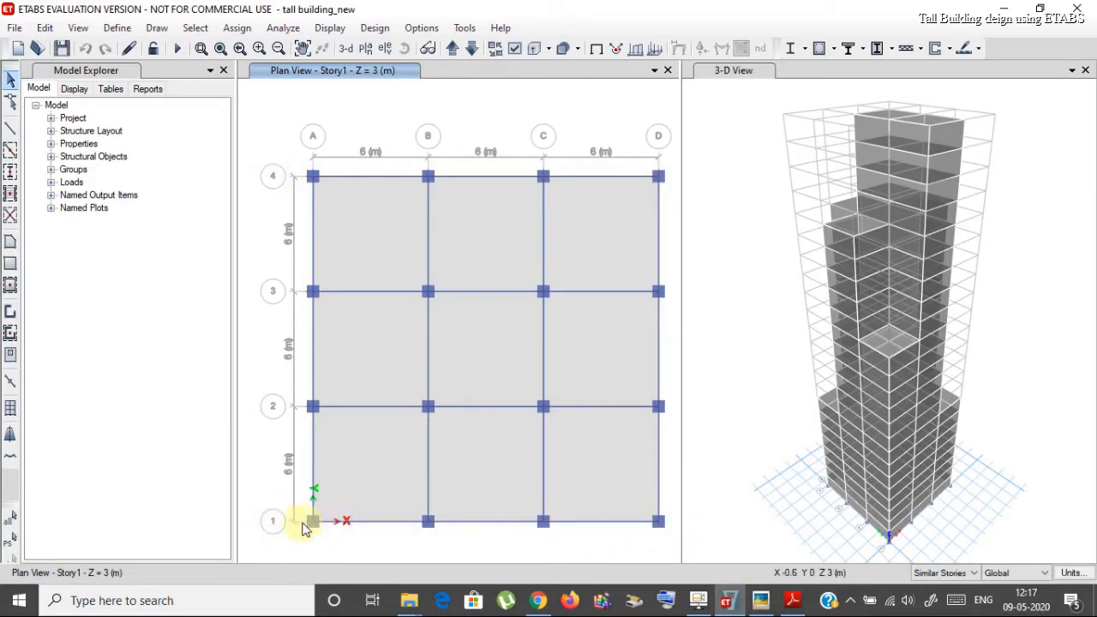
left_click(790, 603)
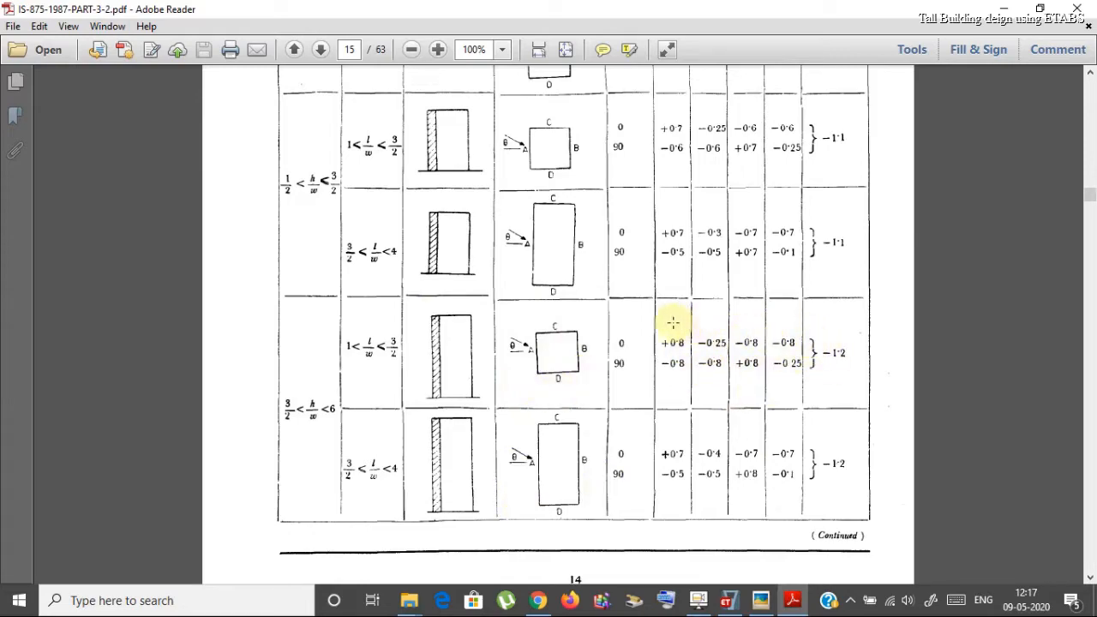
scroll(707, 386, "up", 9)
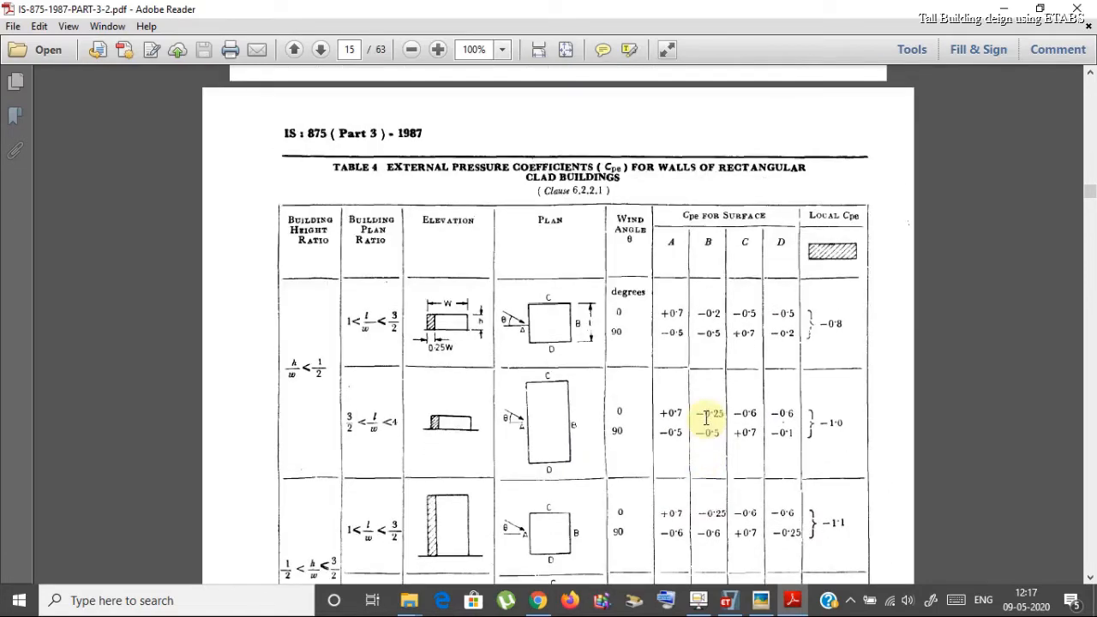
scroll(687, 405, "down", 8)
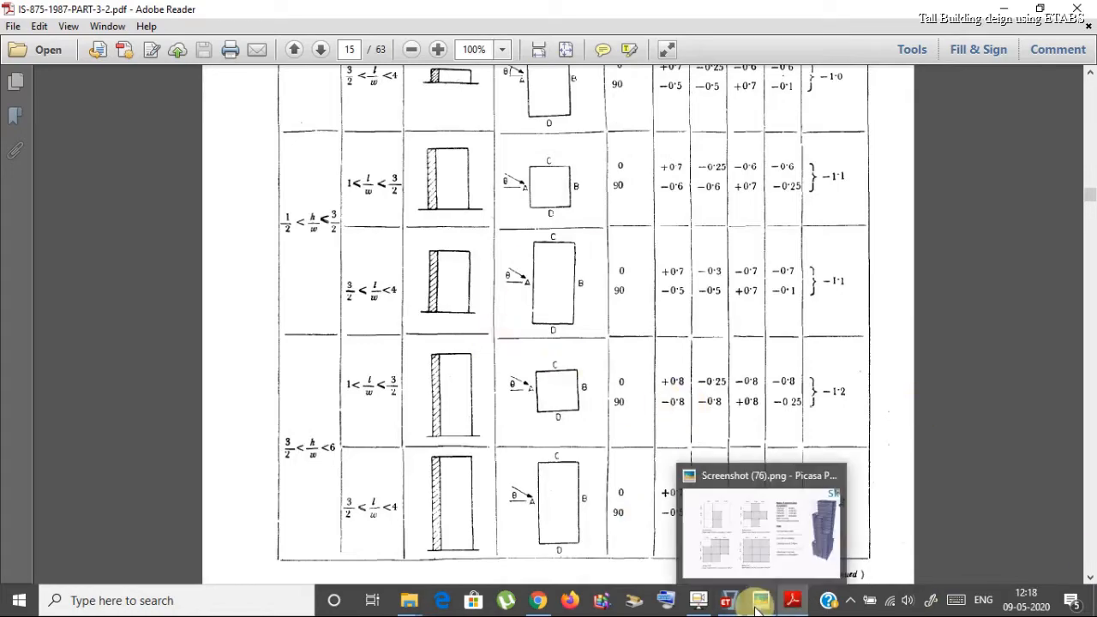
left_click(728, 600)
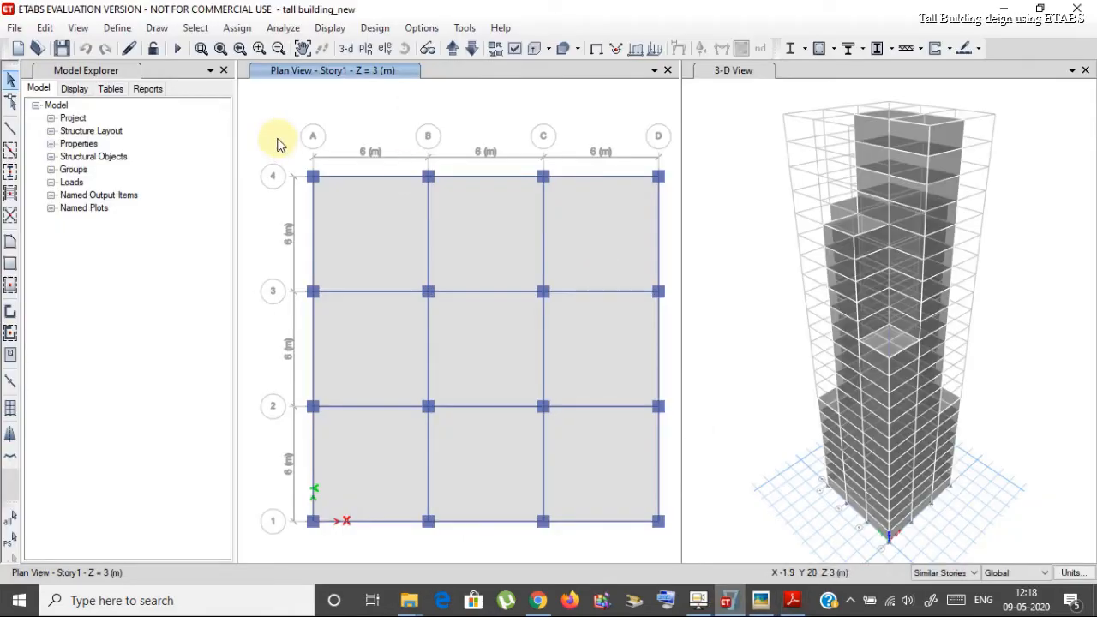
left_click(237, 27)
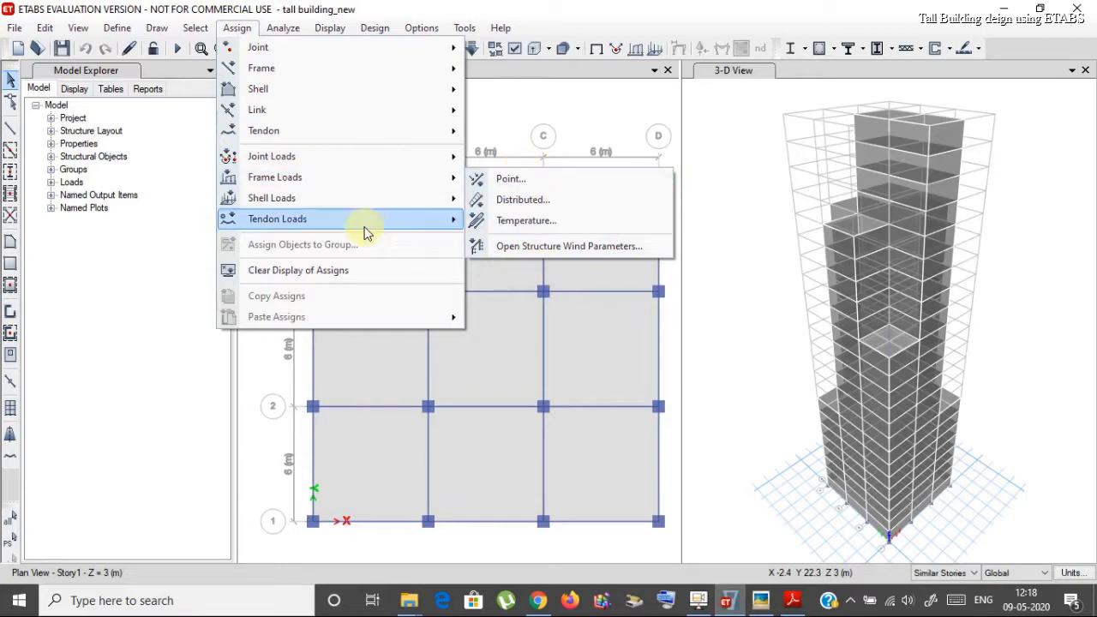
mouse_move(458, 198)
left_click(482, 293)
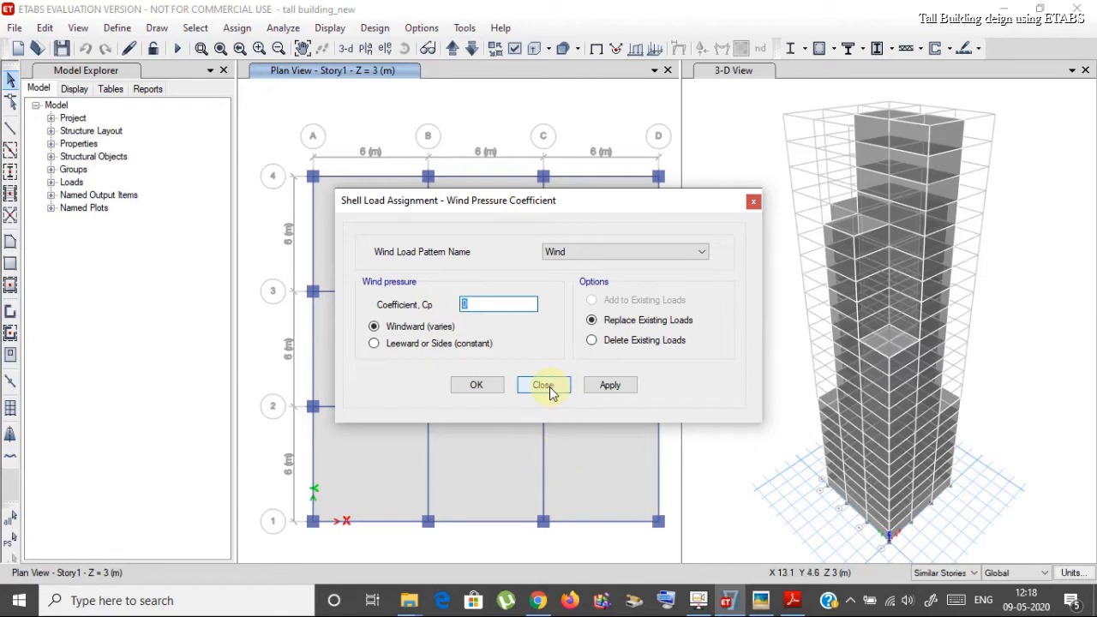
left_click(754, 202)
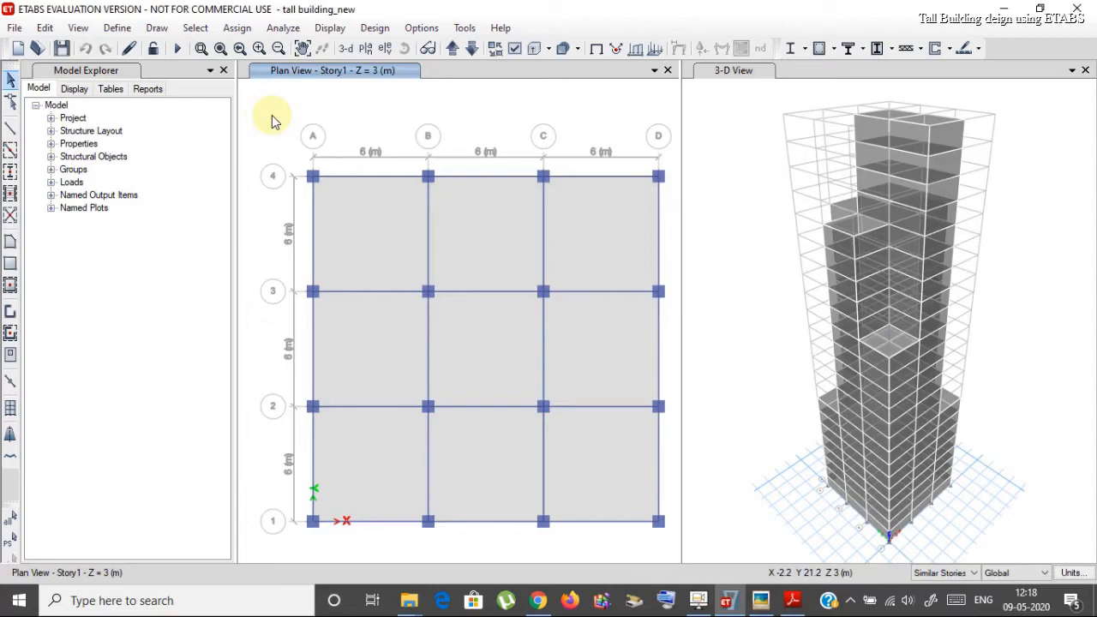
Step: Check the Table 4 surface labels in the IS 875 PDF and display the ETABS elevation view along gridline A
left_click(385, 51)
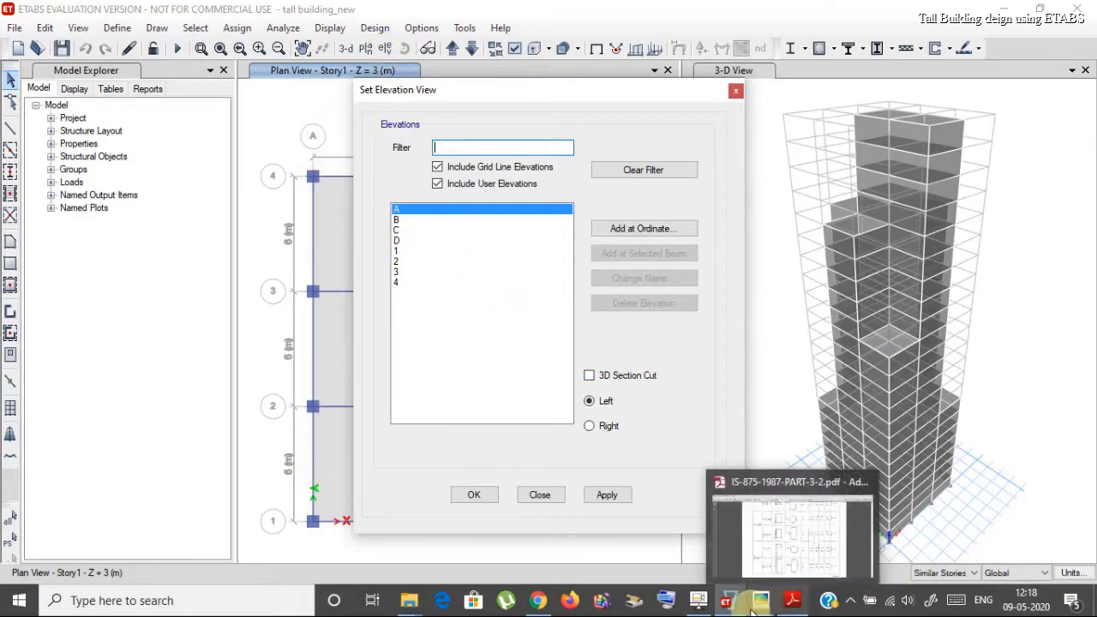
left_click(784, 604)
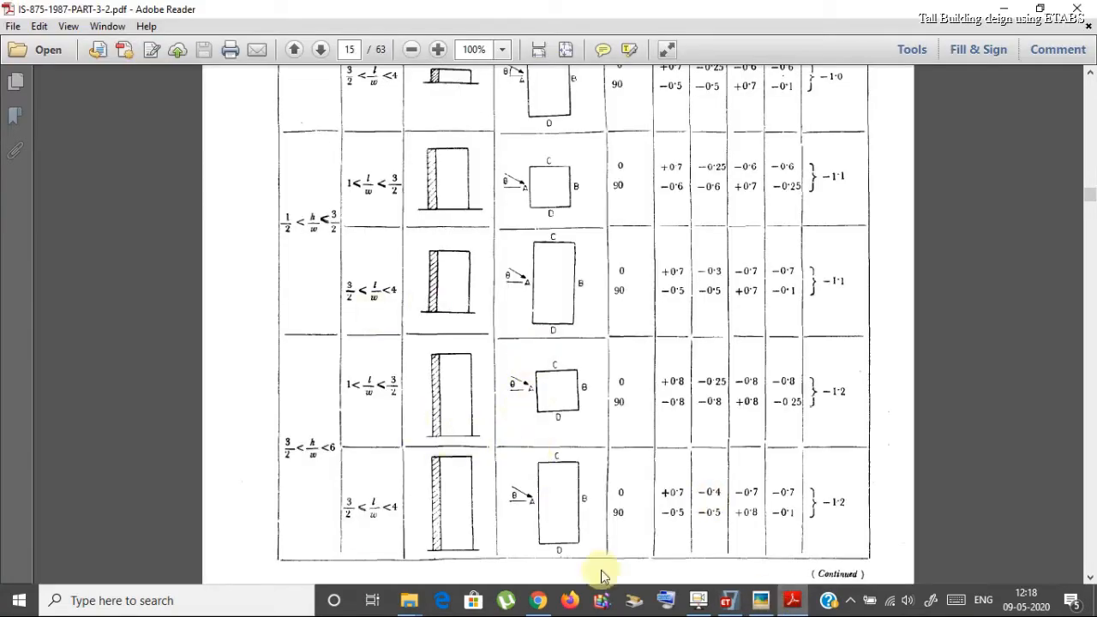
left_click(728, 603)
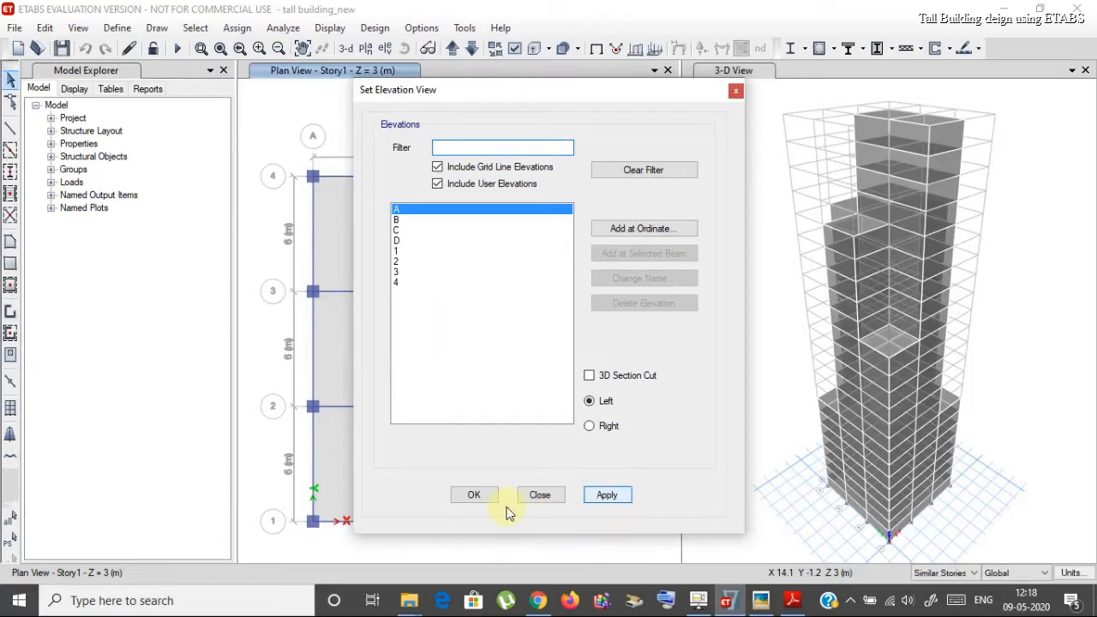
left_click(475, 495)
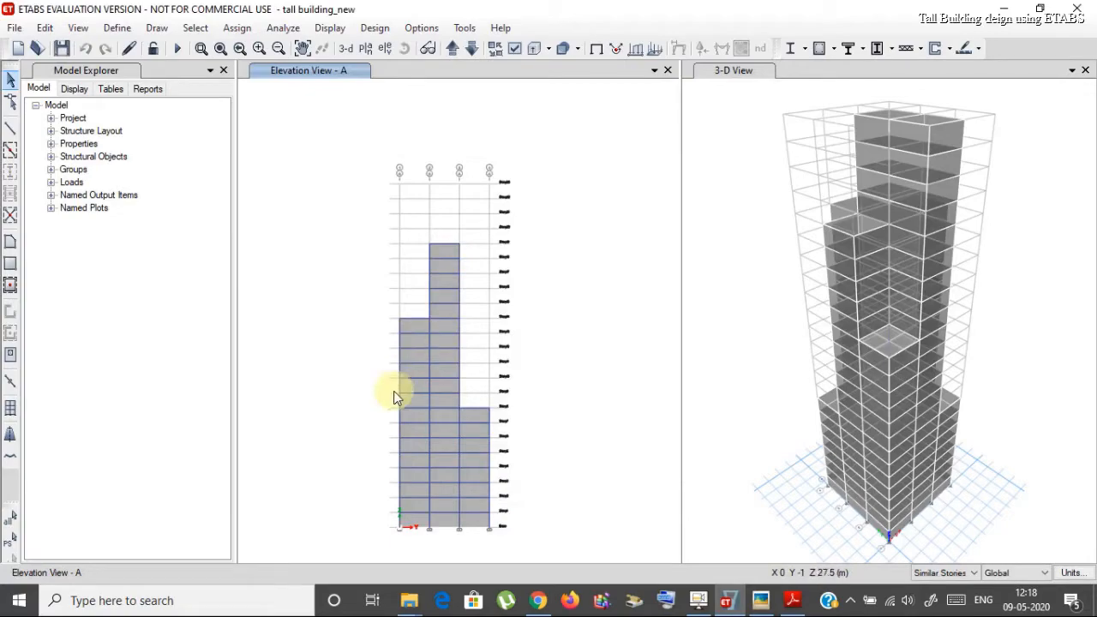
scroll(395, 397, "up", 2)
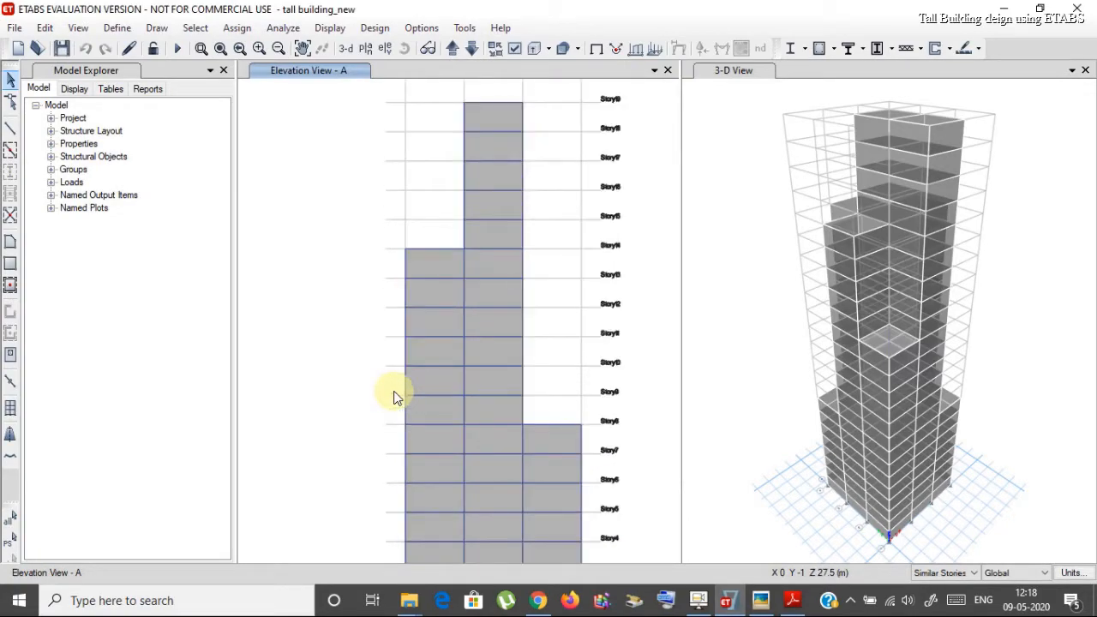
Step: Set the story scope to All Stories and select all wall shells in the three bays of elevation A
left_click(945, 573)
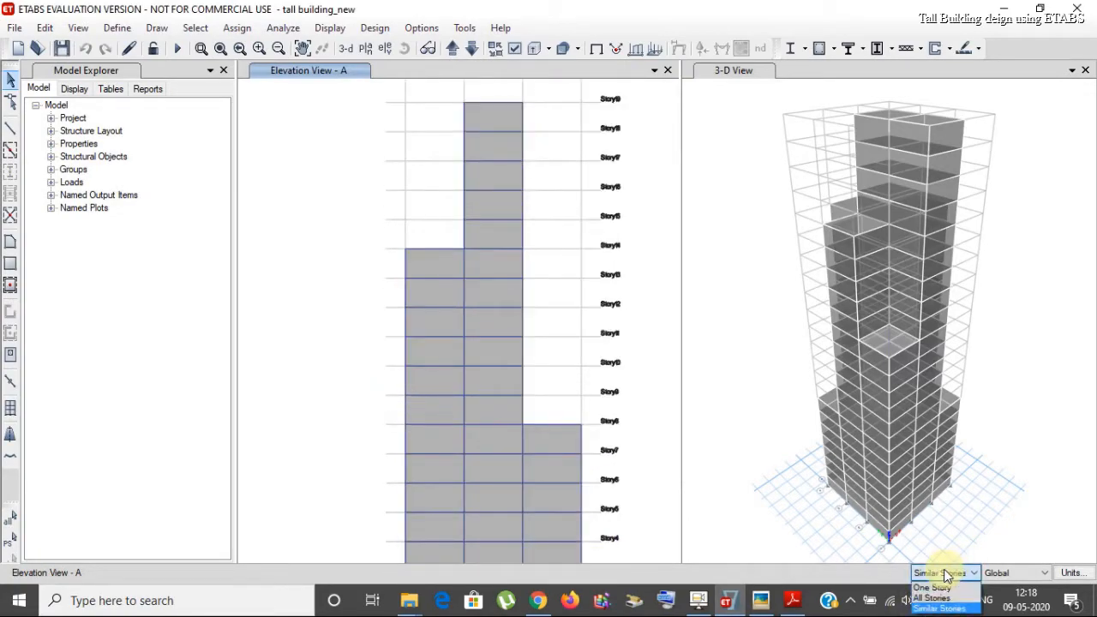
left_click(937, 601)
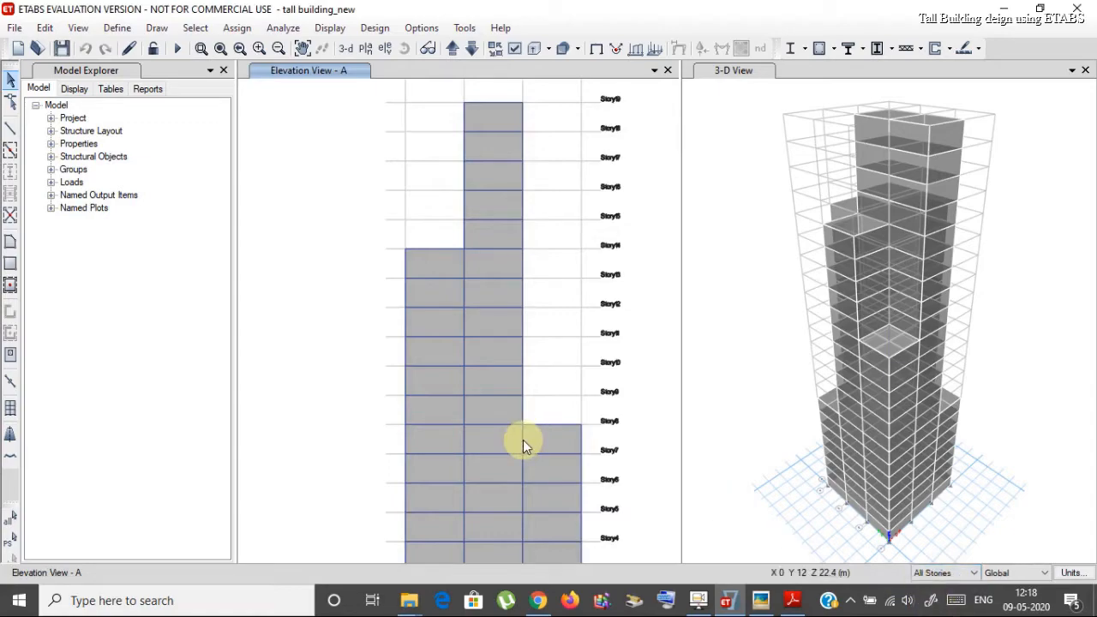
left_click(431, 272)
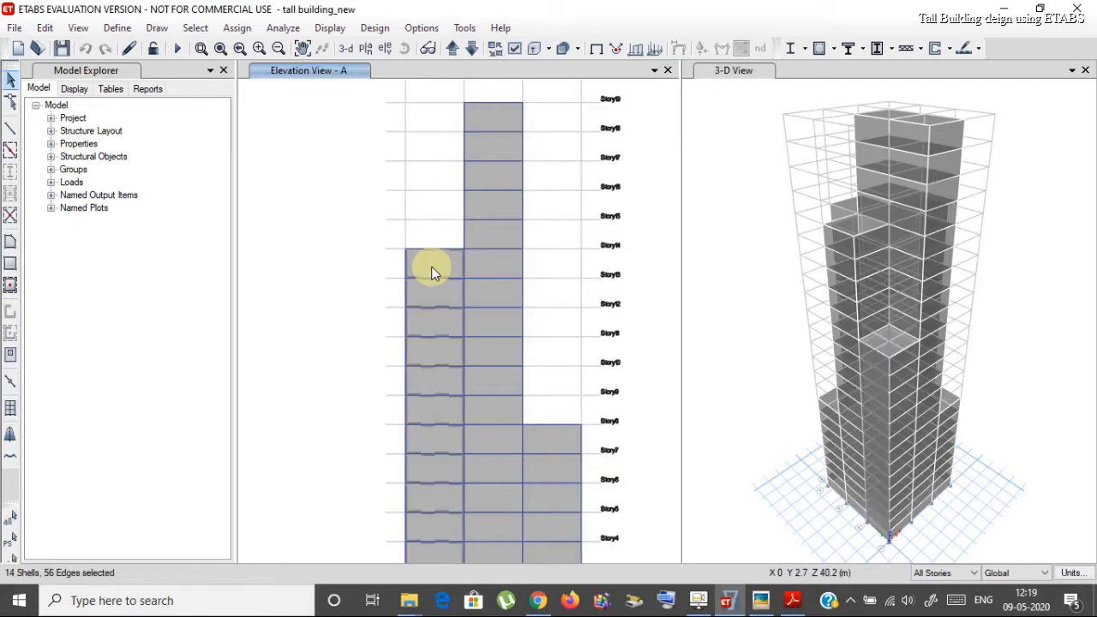
left_click(497, 266)
left_click(561, 446)
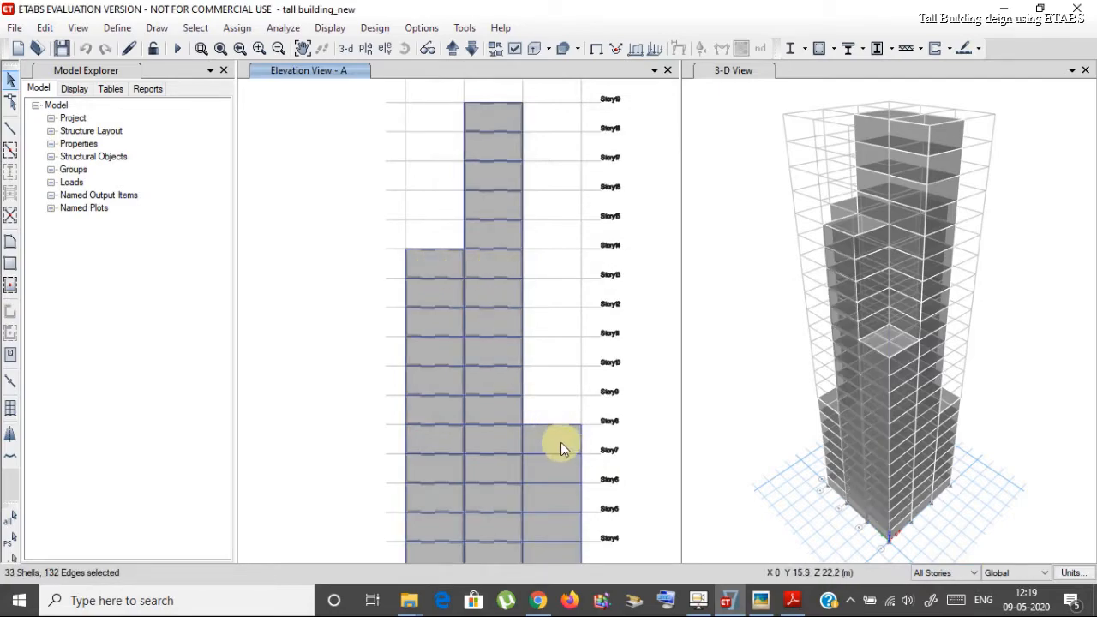
left_click(557, 446)
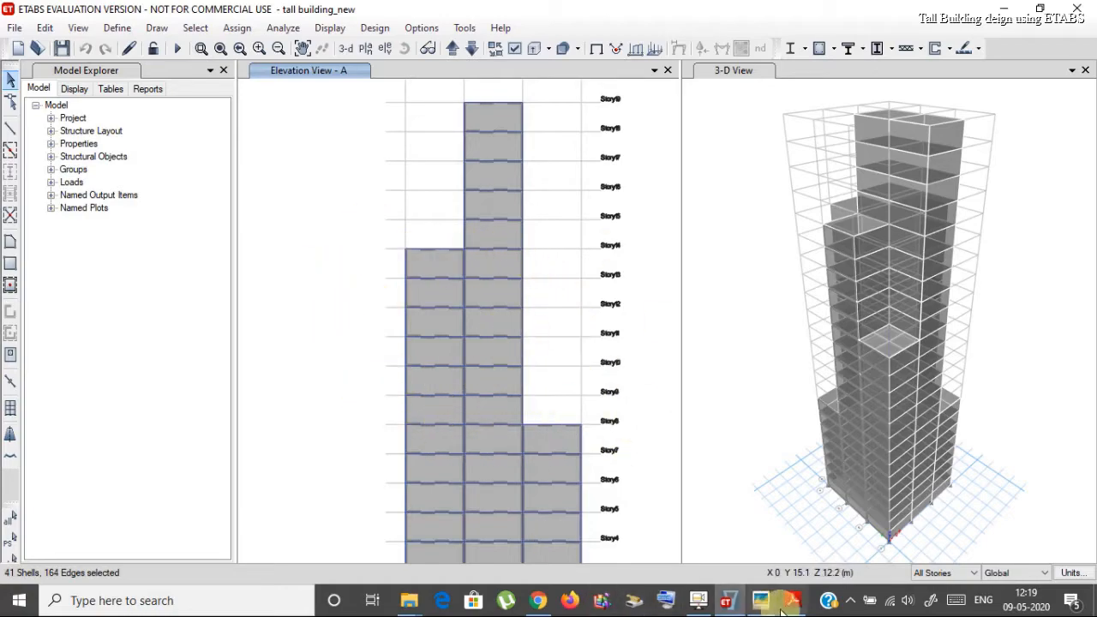
Step: Assign a windward pressure coefficient Cp of +0.8 for the Wind pattern to the selected shells, replacing existing loads
mouse_move(797, 605)
mouse_move(799, 569)
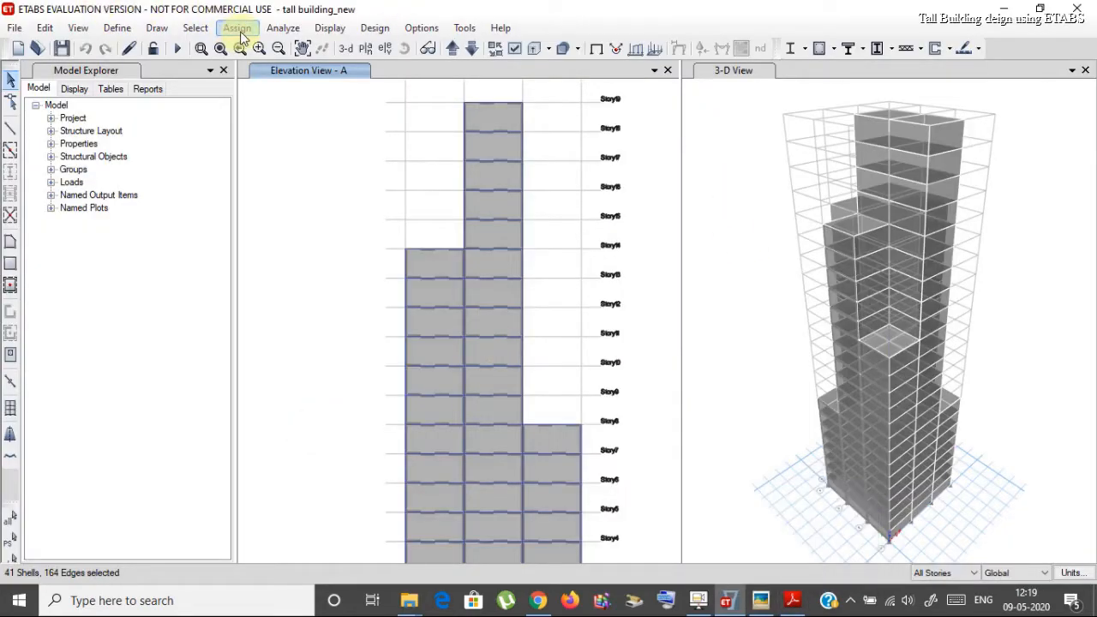
left_click(239, 30)
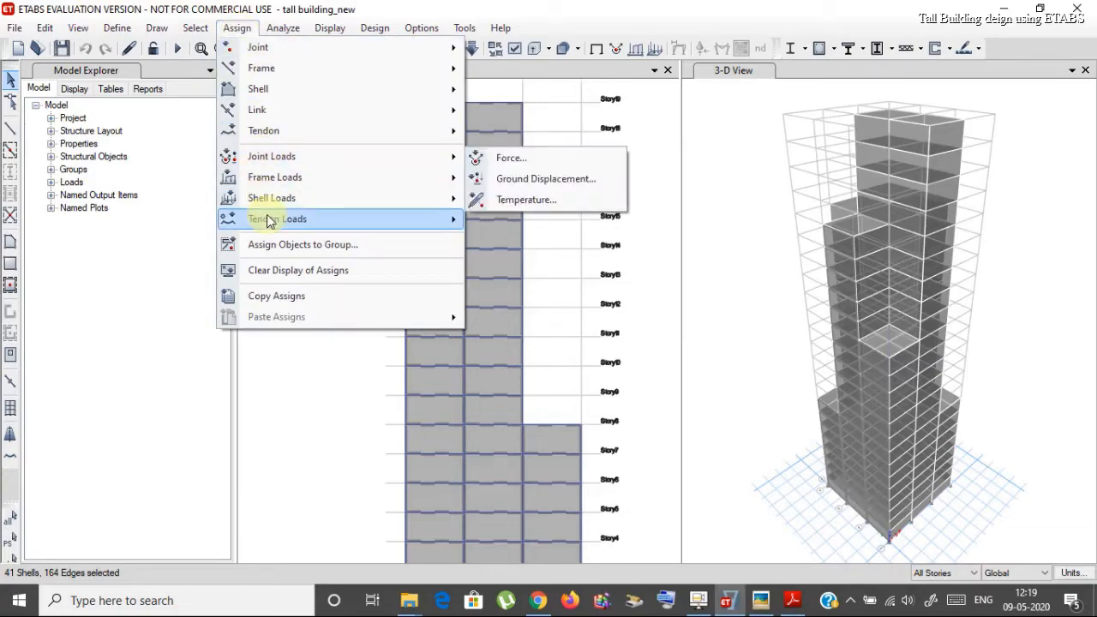
mouse_move(279, 198)
left_click(499, 288)
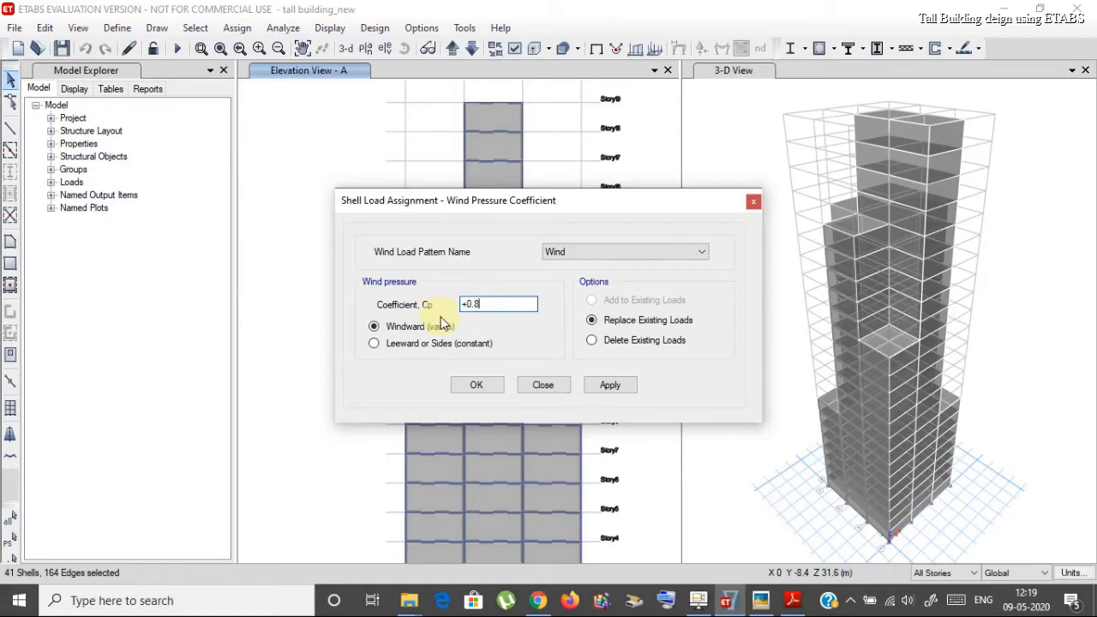
left_click(627, 390)
left_click(477, 386)
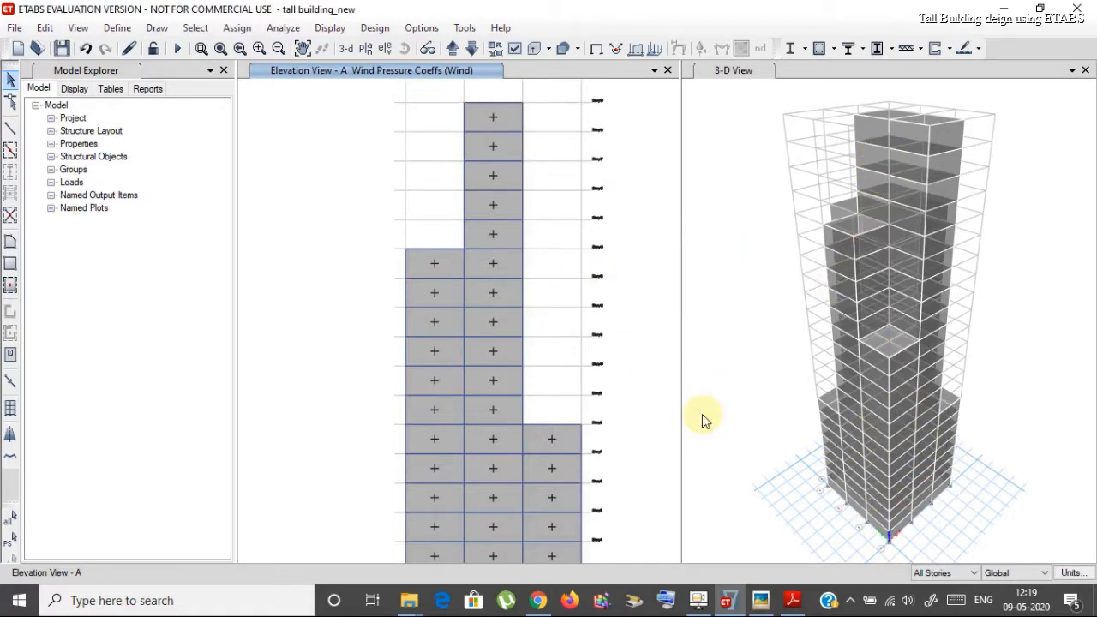
Step: Return to the Story1 plan view to check the wind pressure coefficients assigned along gridline A
left_click(364, 49)
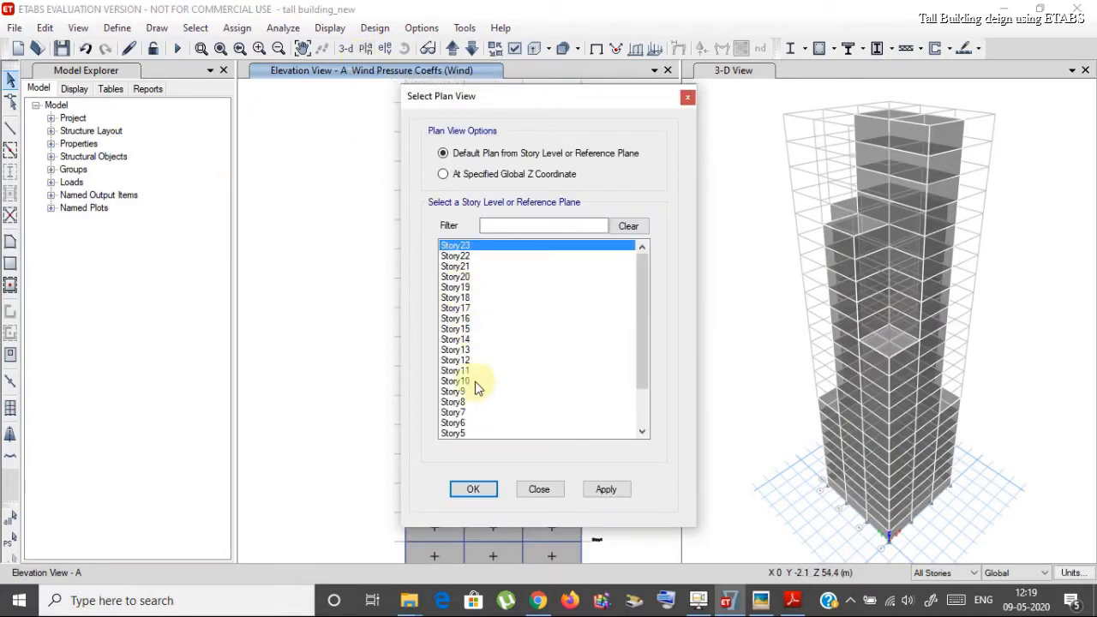
scroll(476, 382, "down", 1)
left_click(463, 424)
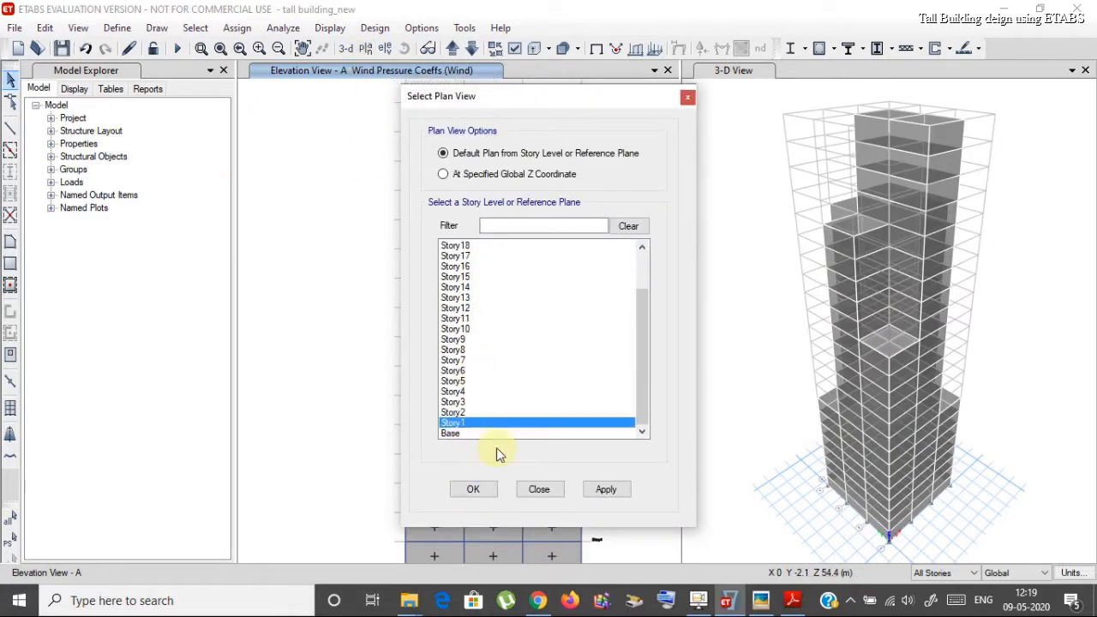
left_click(607, 490)
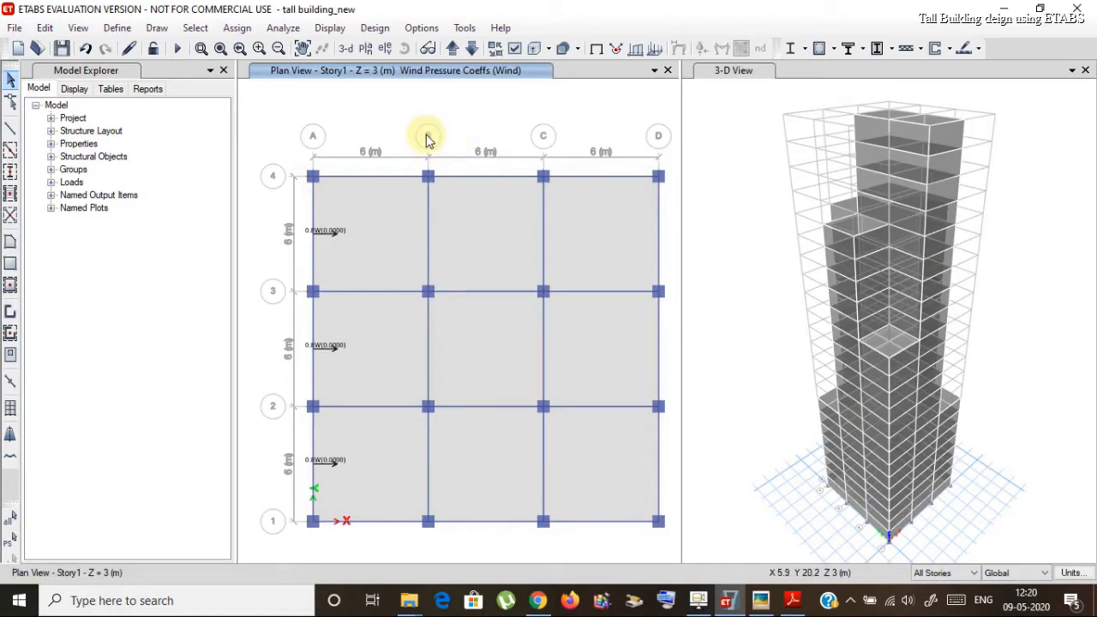
Step: Display the elevation view along gridline B
left_click(385, 49)
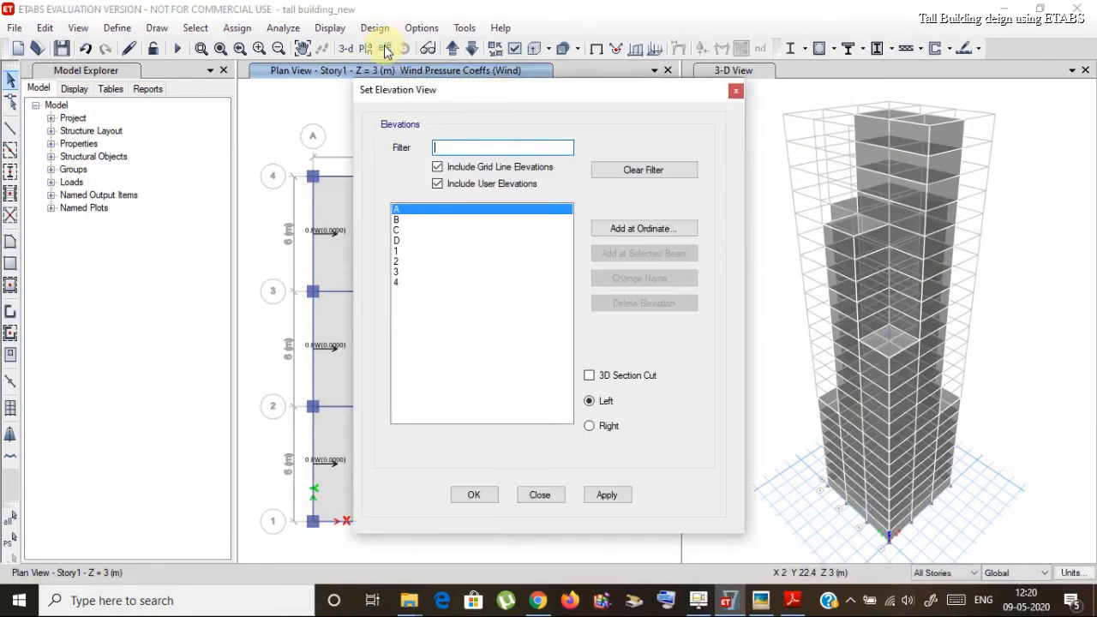
left_click(397, 220)
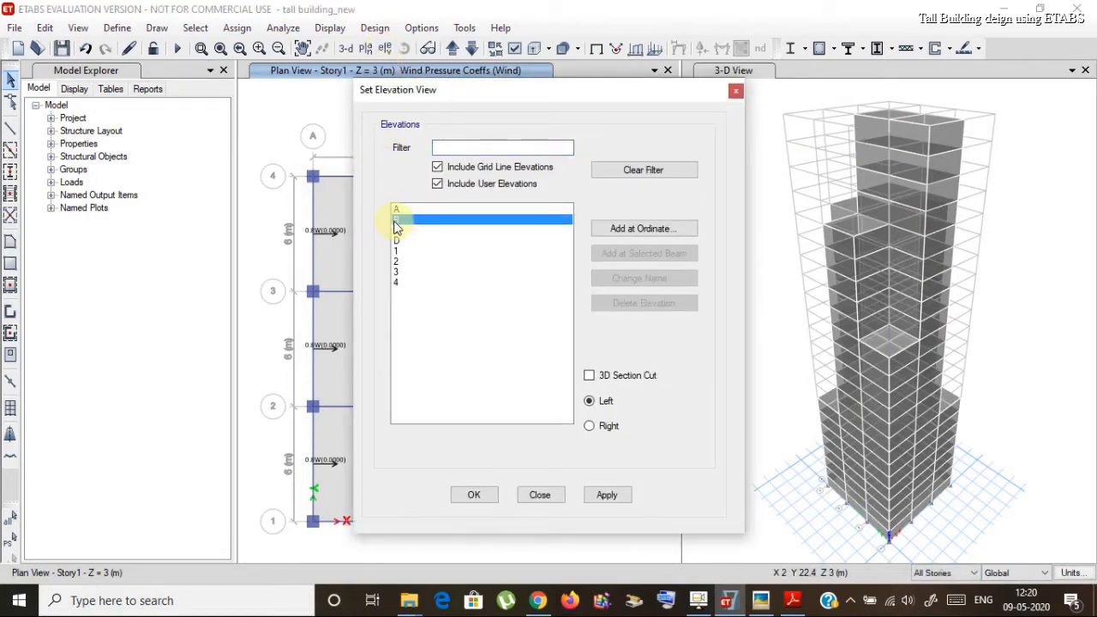
left_click_drag(484, 91, 716, 160)
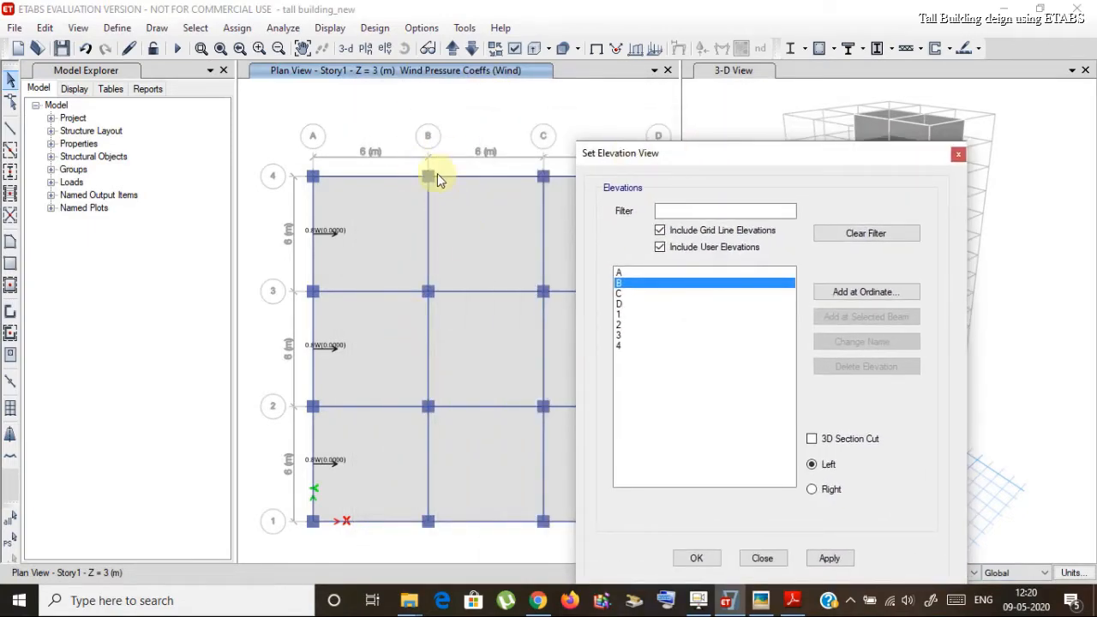
left_click_drag(779, 152, 586, 48)
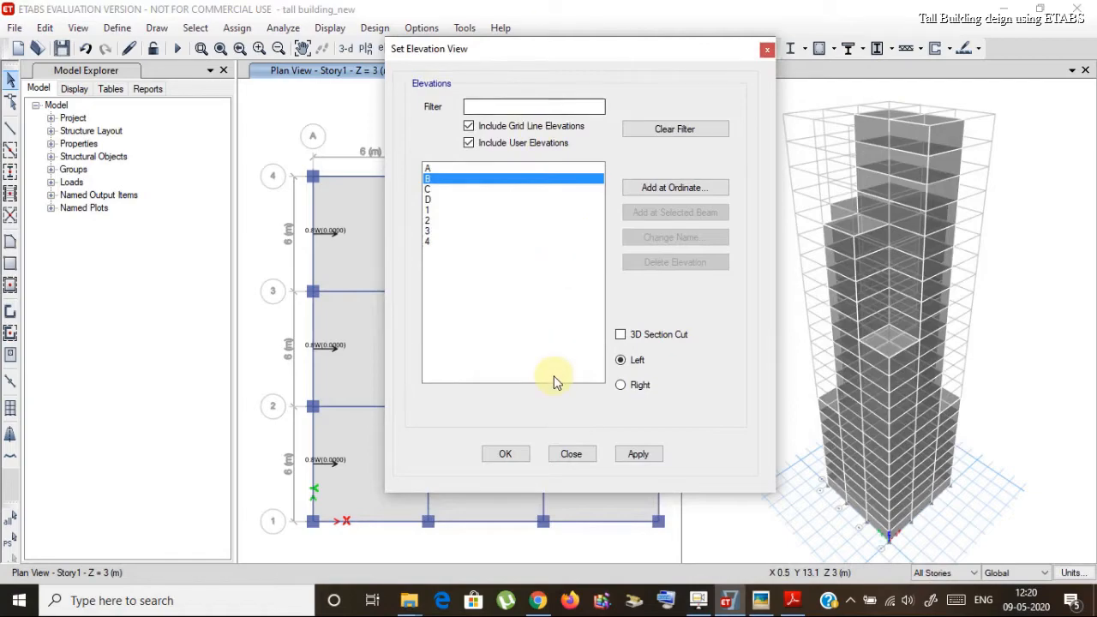
left_click(641, 457)
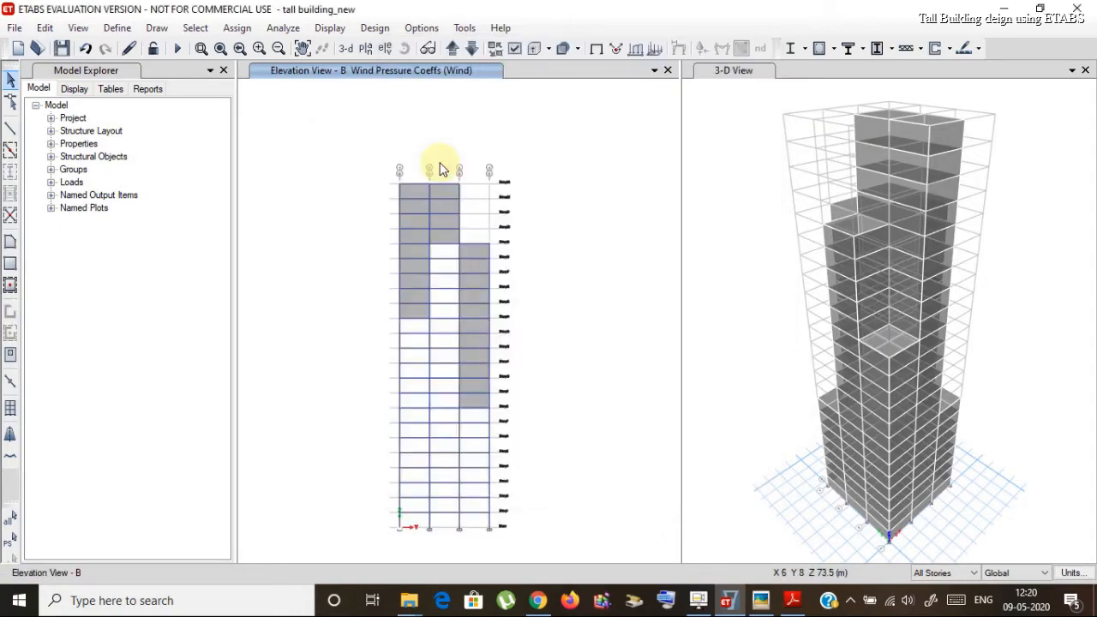
Step: Select all wall shells in the three bays of elevation B
scroll(474, 305, "up", 3)
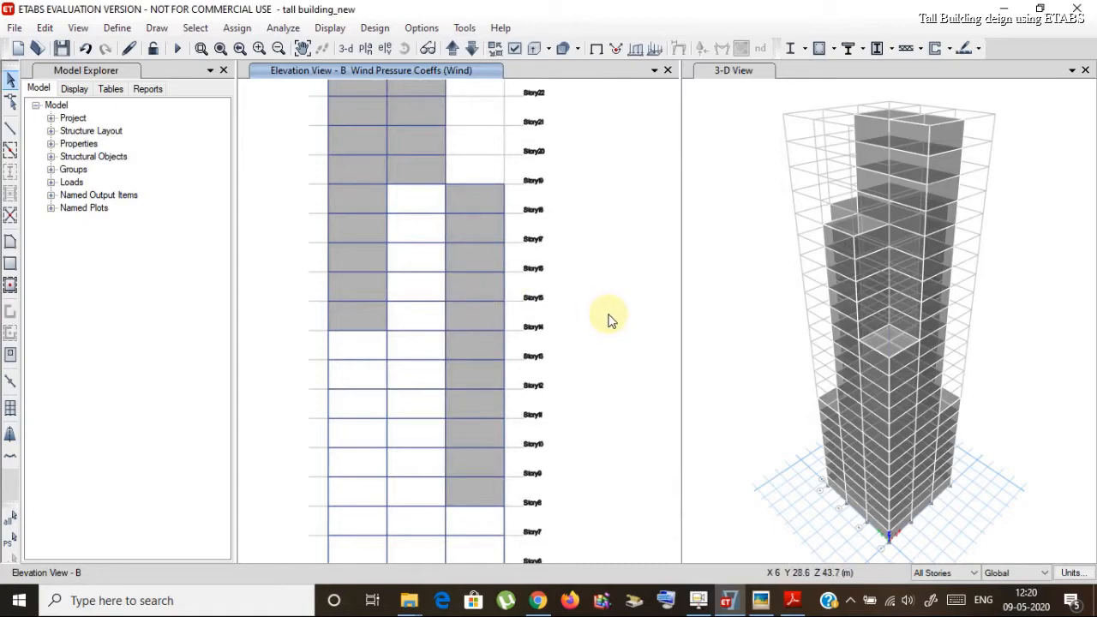
left_click(360, 259)
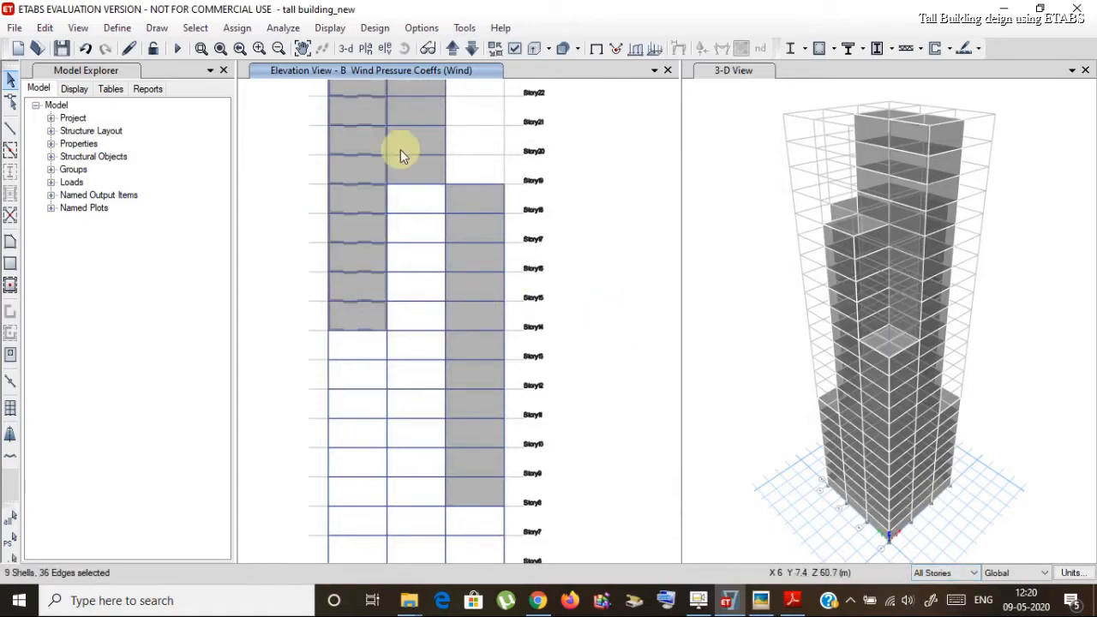
left_click(416, 142)
left_click(476, 200)
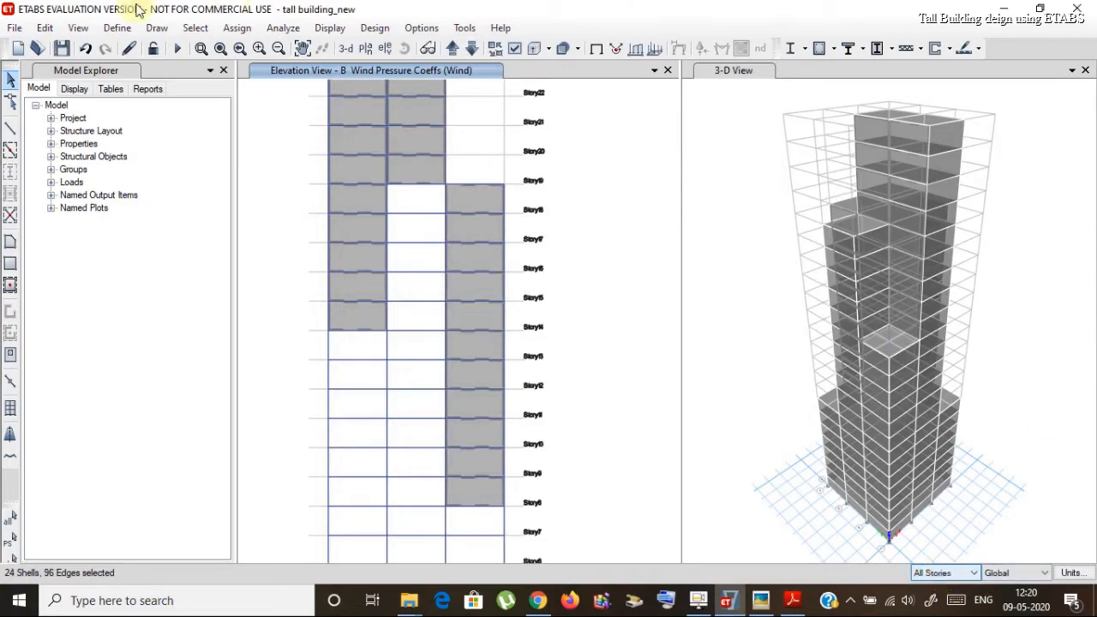
Step: Assign a windward pressure coefficient Cp of 0.8 for the Wind pattern to the selected elevation B shells, replacing existing loads
left_click(237, 28)
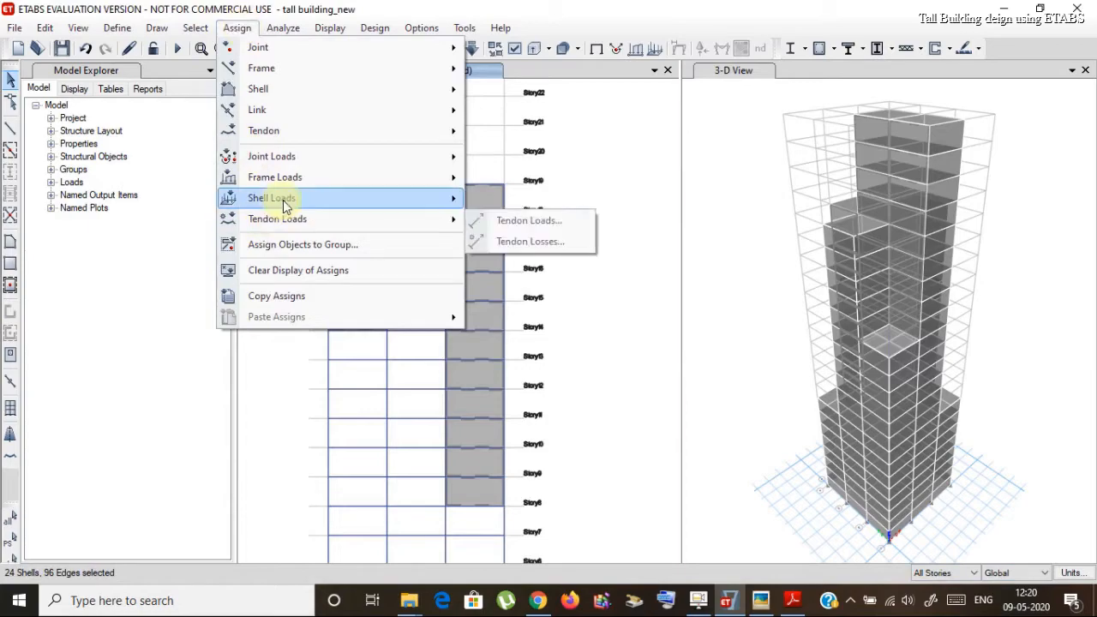
mouse_move(274, 198)
left_click(498, 288)
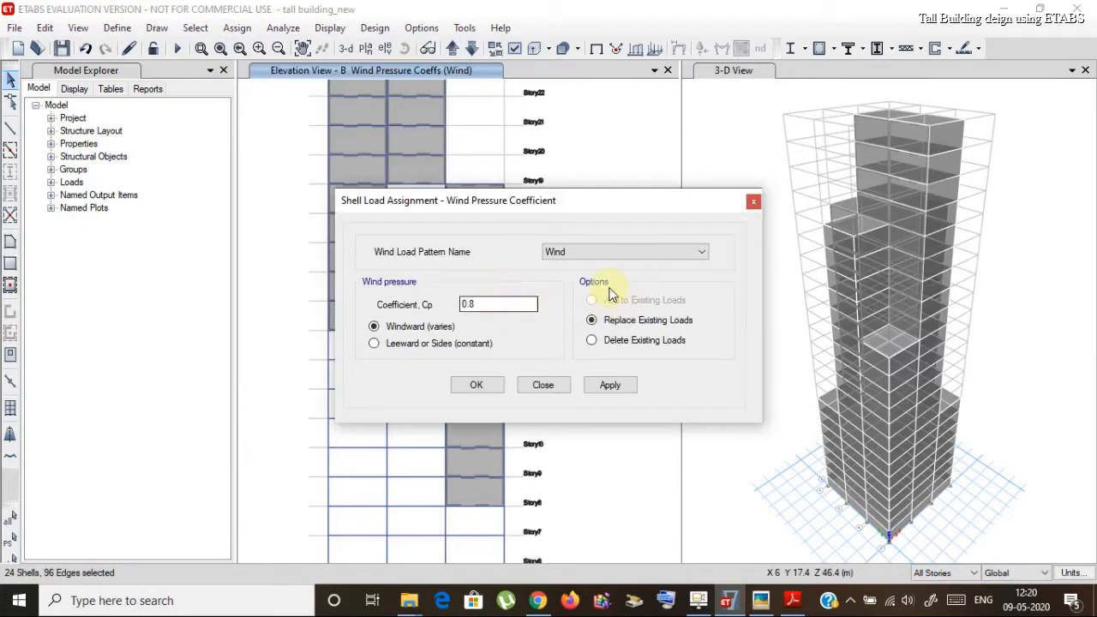
left_click(616, 386)
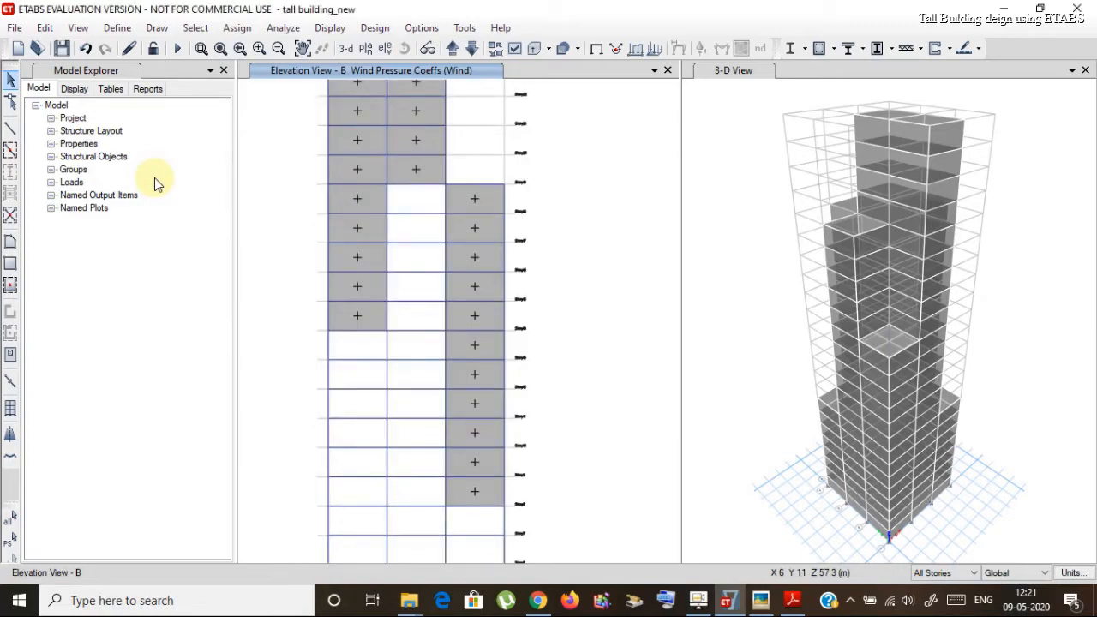
Step: Check the Table 4 coefficients in the IS 875 PDF, then return to ETABS and display the Story1 plan view
left_click(790, 600)
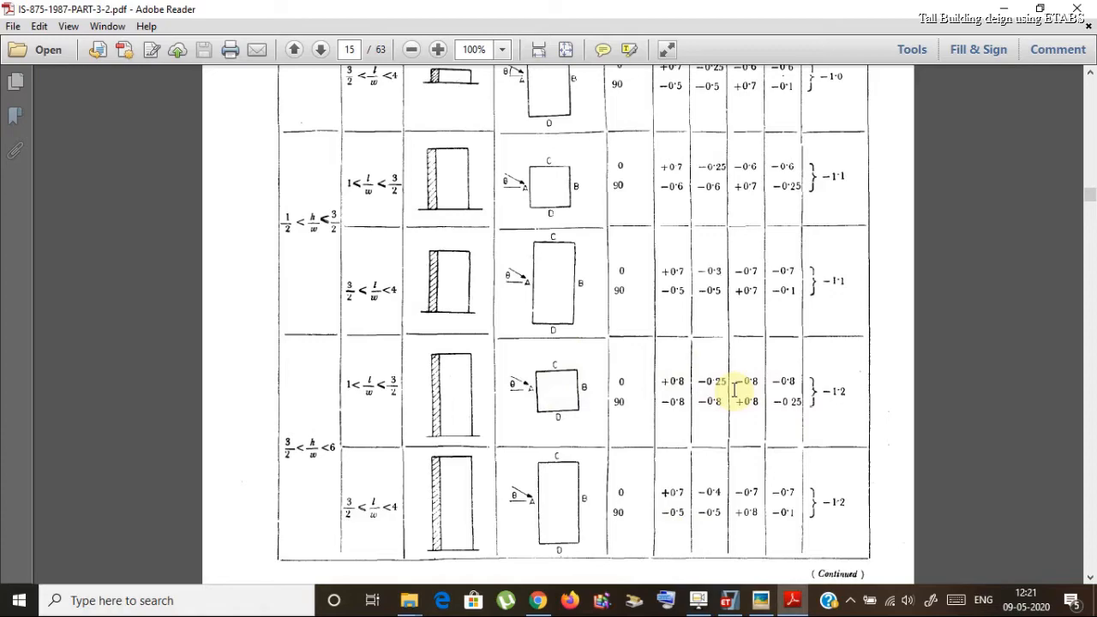
left_click(730, 600)
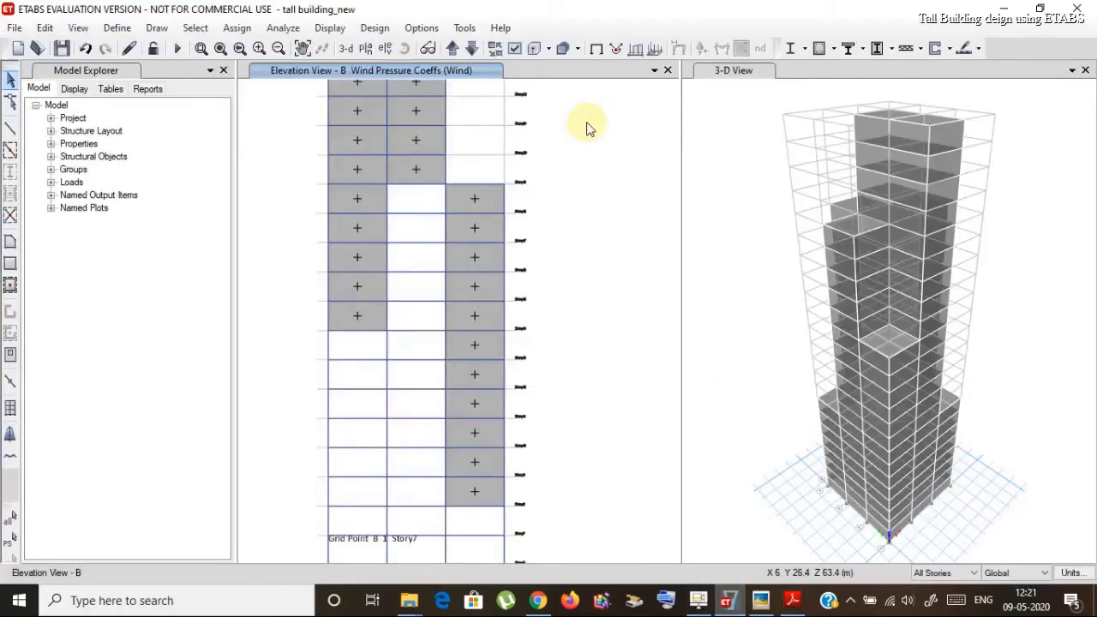
left_click(367, 49)
scroll(463, 371, "down", 1)
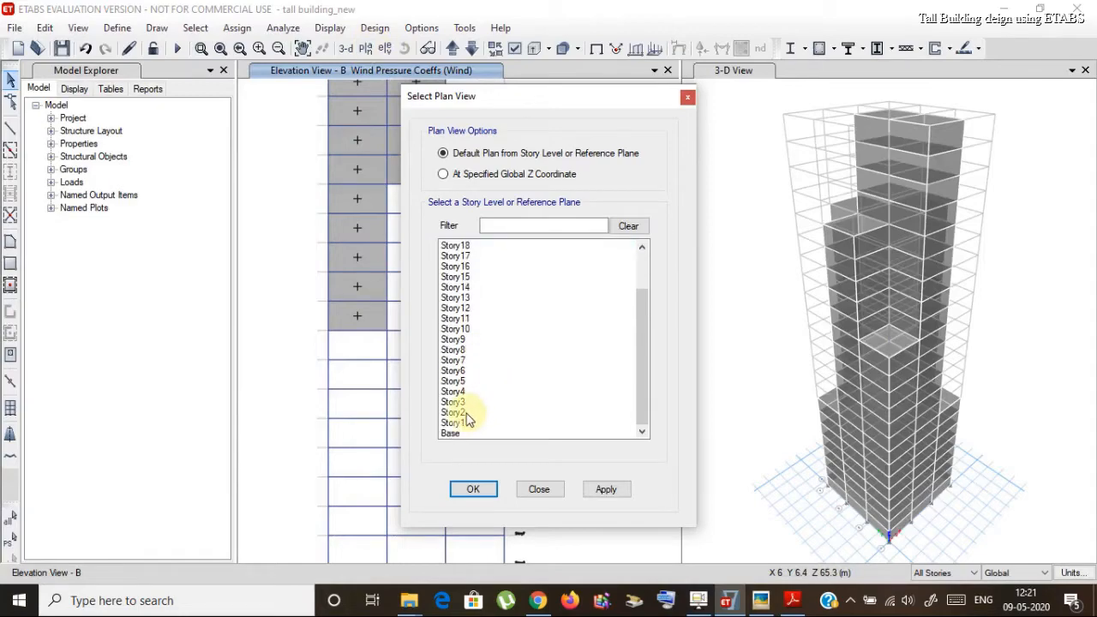
left_click(454, 423)
left_click(604, 489)
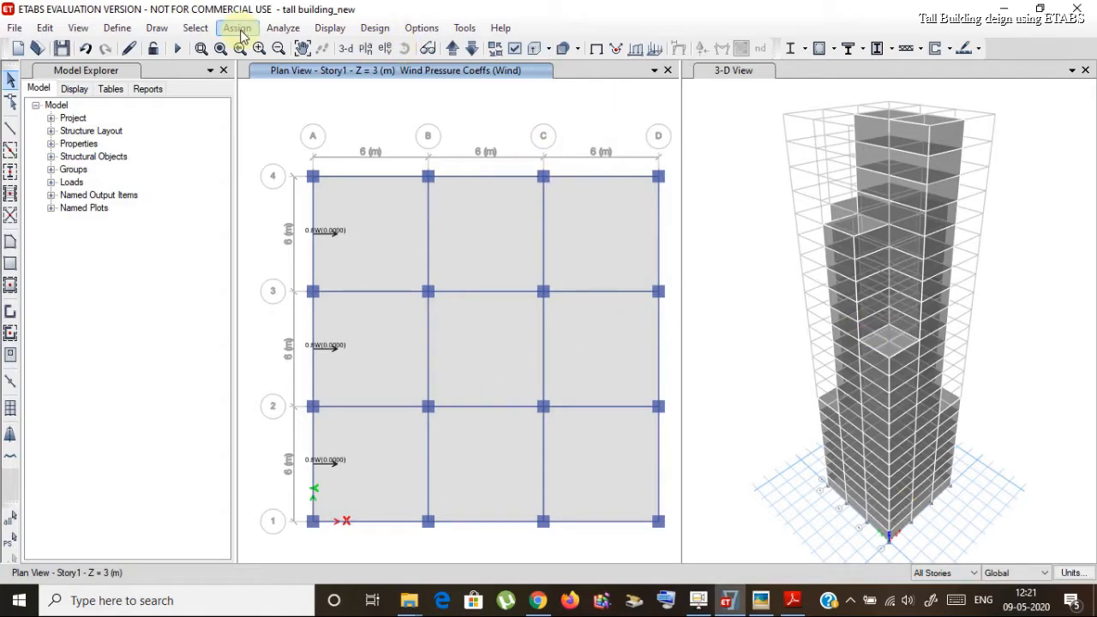
Step: Display the elevation view along gridline D
left_click(384, 53)
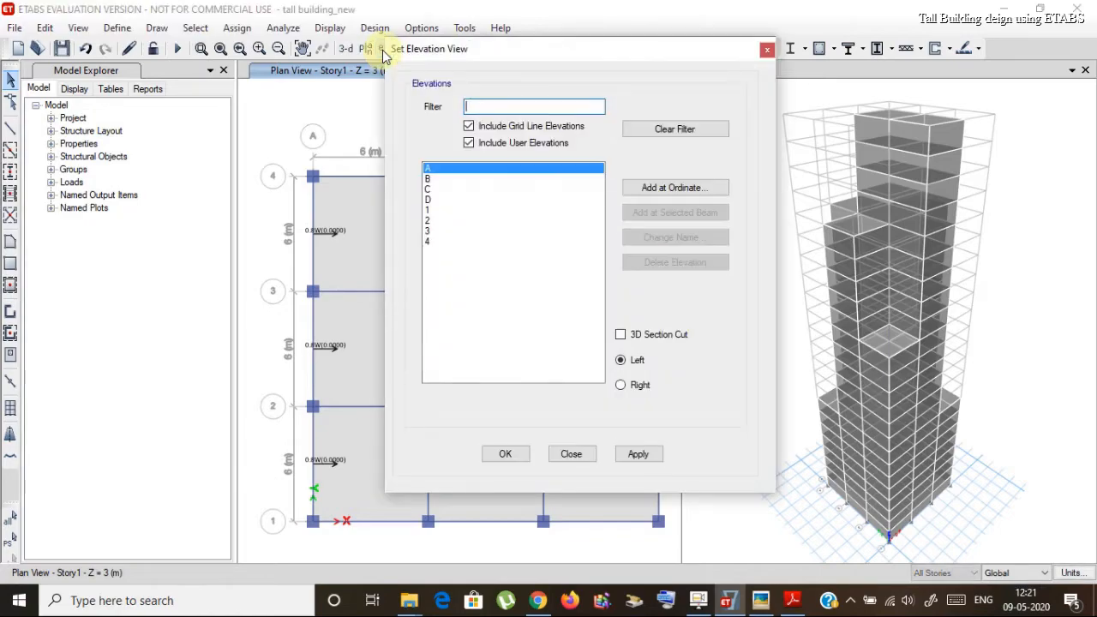
left_click(428, 189)
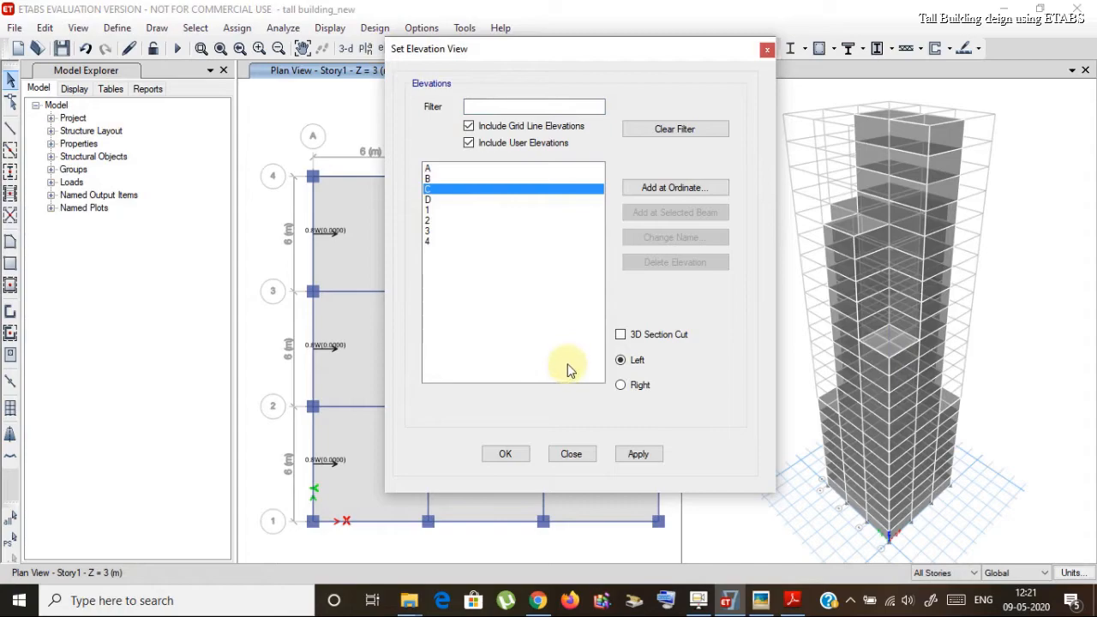
left_click(429, 199)
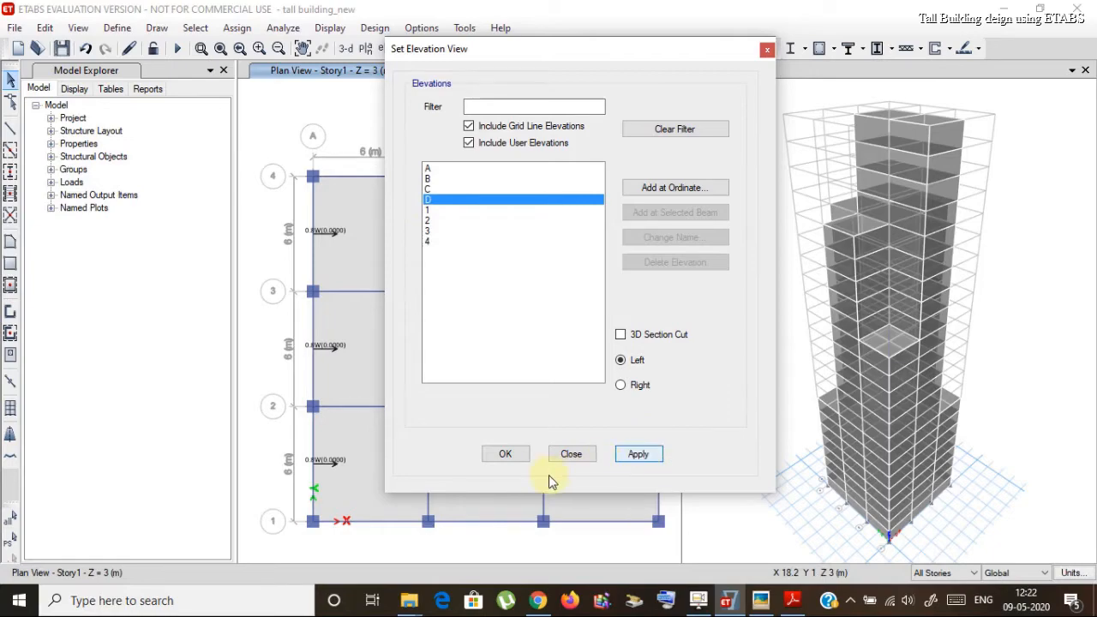
left_click(506, 456)
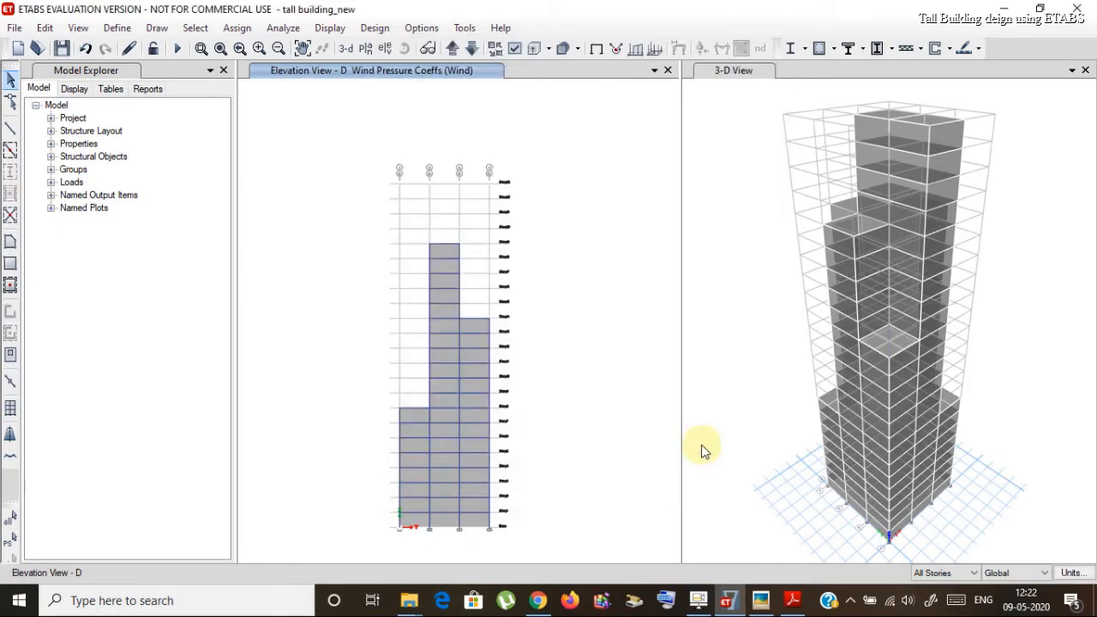
Step: Select all wall shells in the three bays of elevation D
scroll(472, 395, "up", 2)
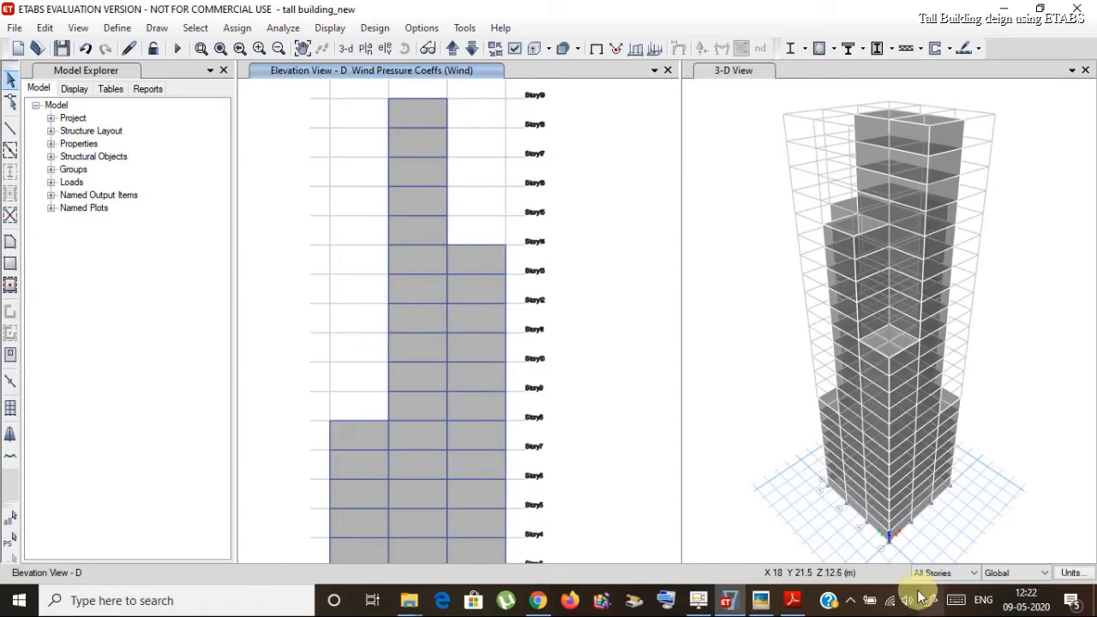
left_click(413, 108)
left_click(474, 262)
left_click(349, 435)
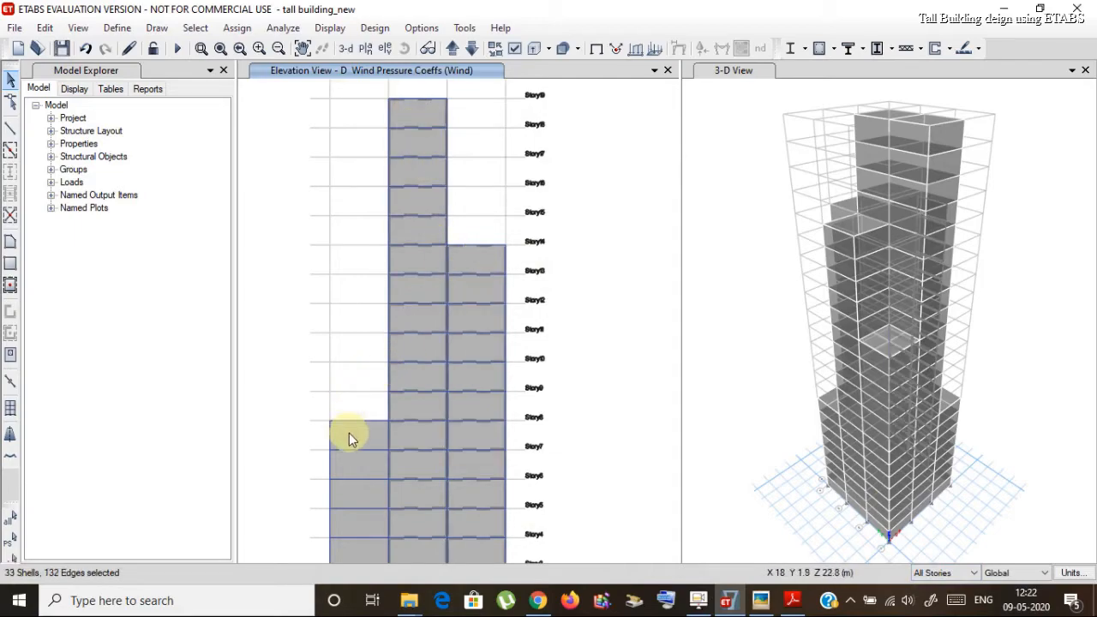
Step: Switch to elevation C and add the wall shells in its three bays to the selection
left_click(470, 50)
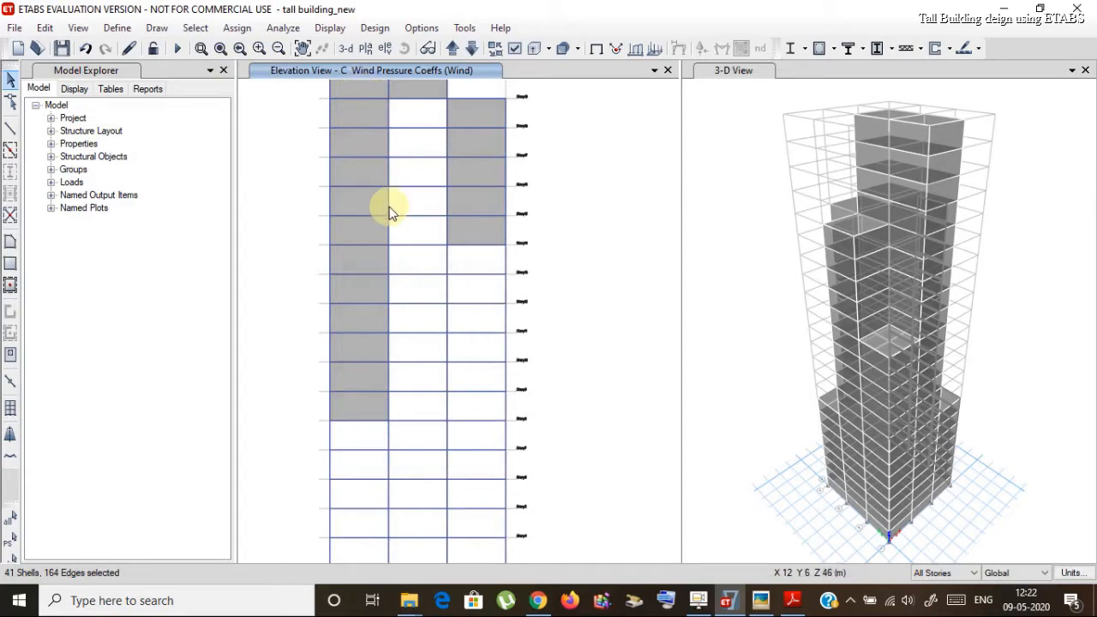
scroll(389, 208, "down", 3)
scroll(367, 158, "up", 3)
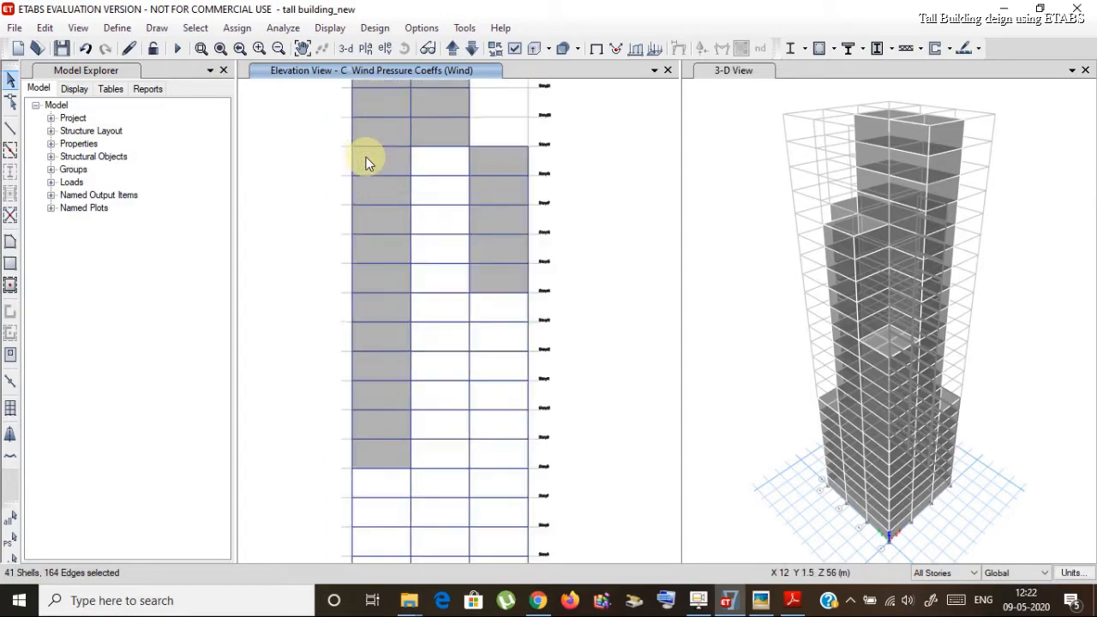
left_click(378, 130)
left_click(442, 130)
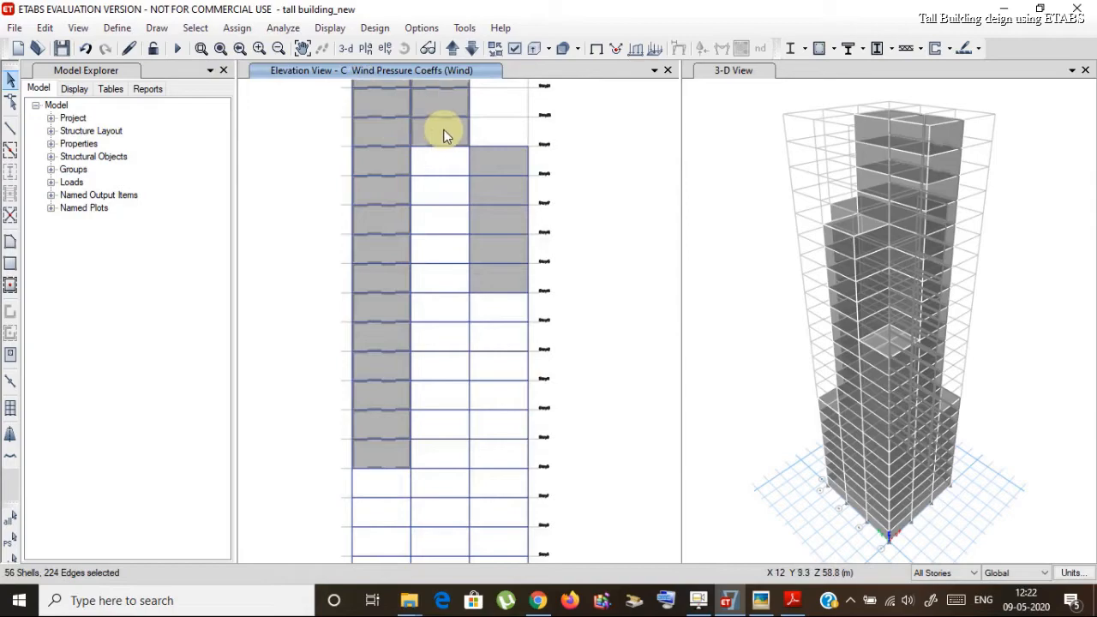
left_click(488, 160)
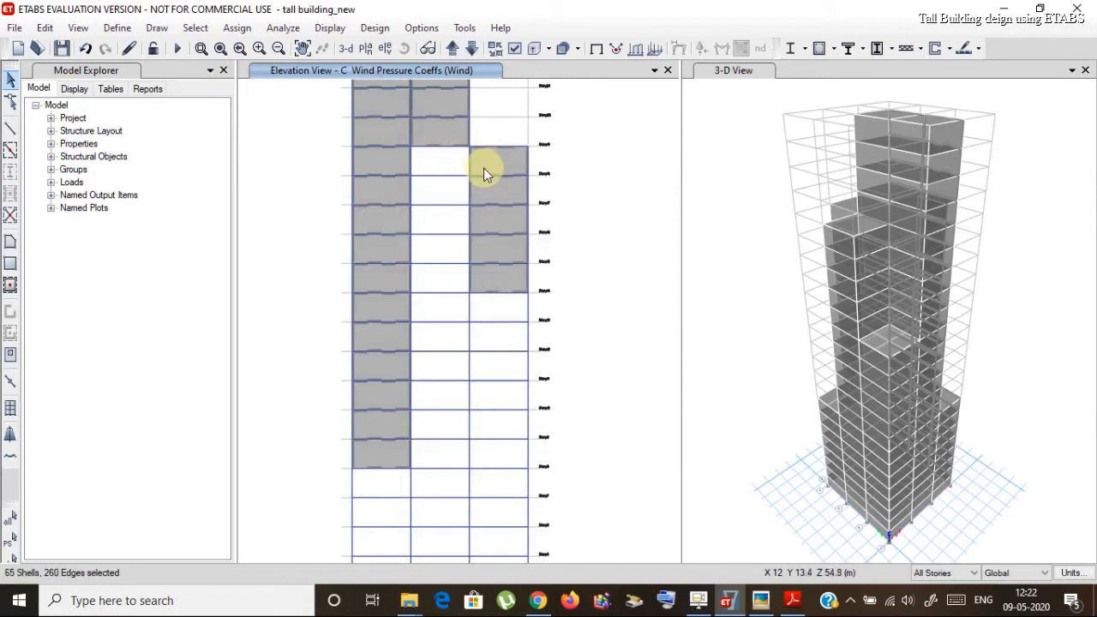
Step: Return to elevation D and assign a leeward or sides Cp of -0.25 for the Wind pattern to the selected shells, replacing existing loads
left_click(453, 49)
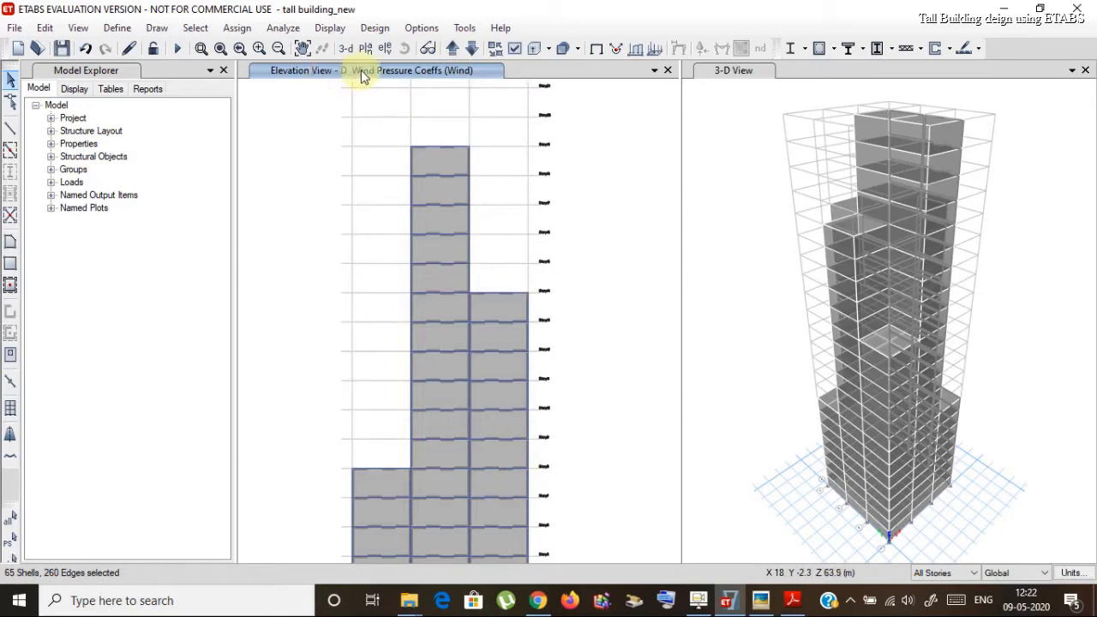
left_click(237, 28)
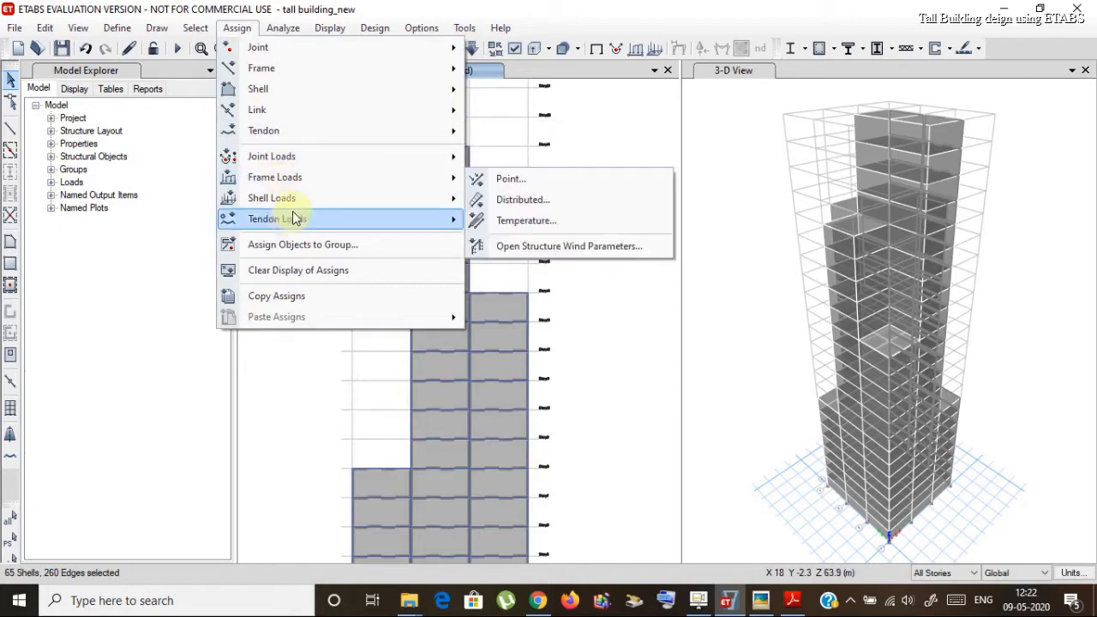
mouse_move(297, 202)
left_click(557, 288)
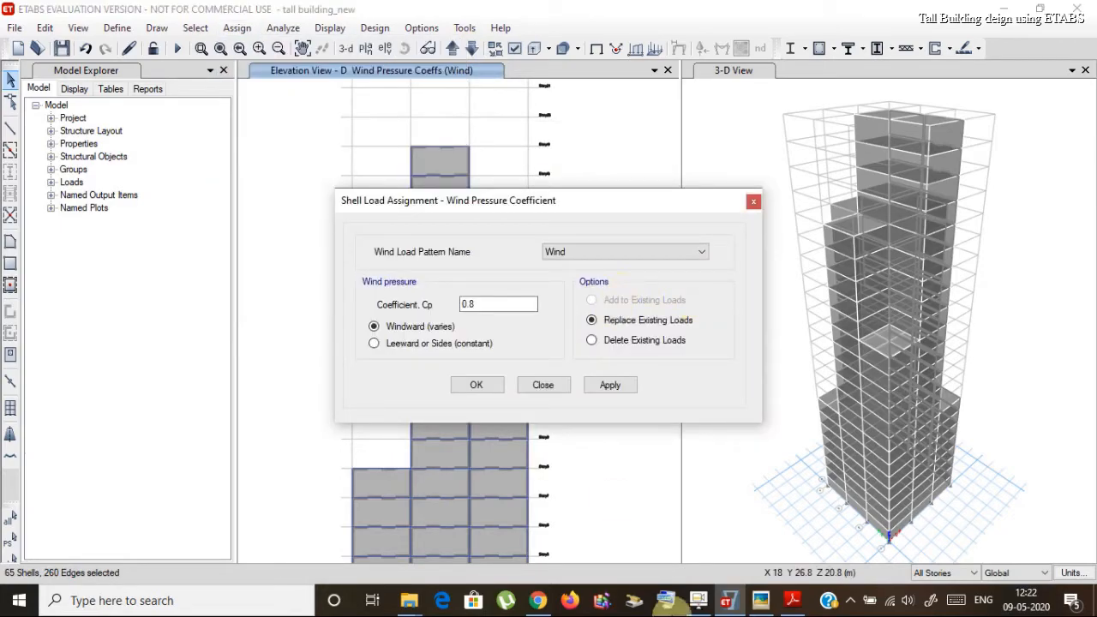
mouse_move(792, 604)
mouse_move(791, 565)
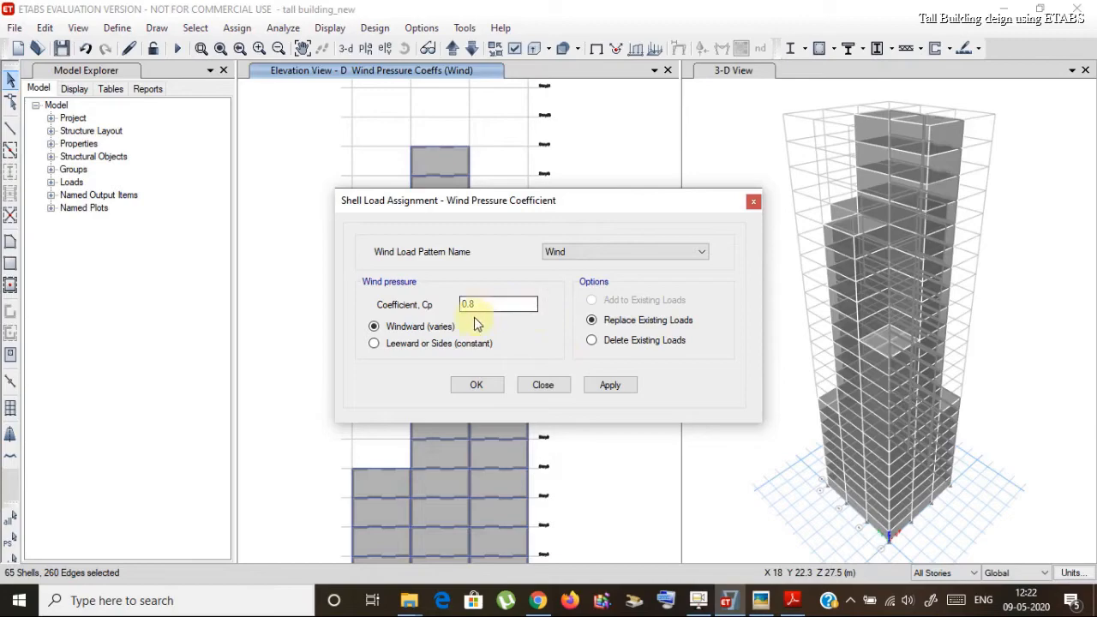
left_click_drag(519, 305, 443, 304)
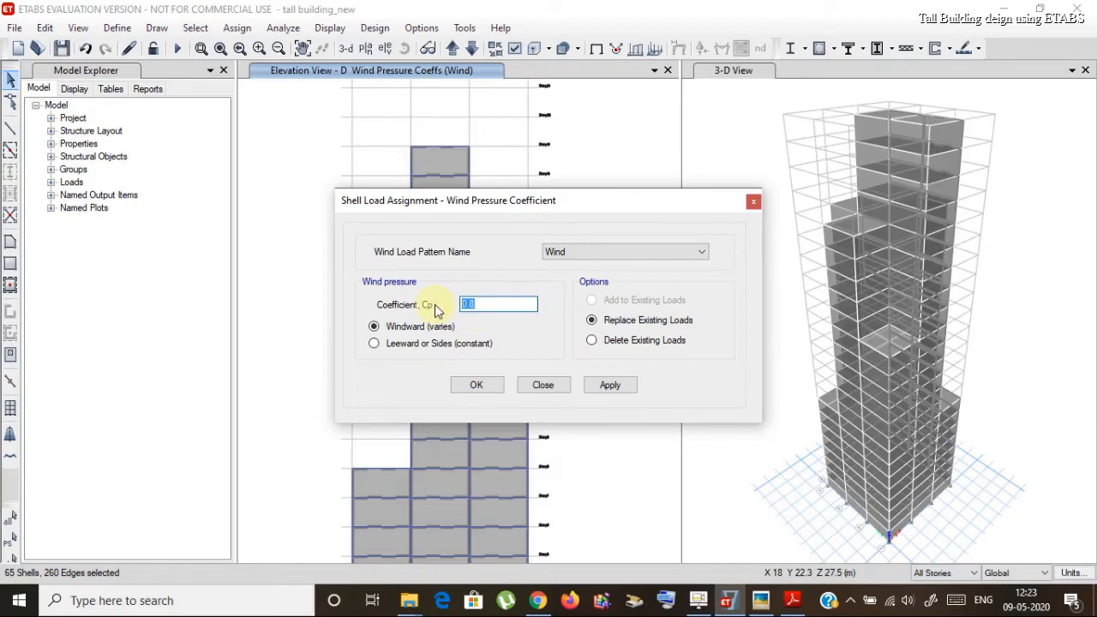
type("-")
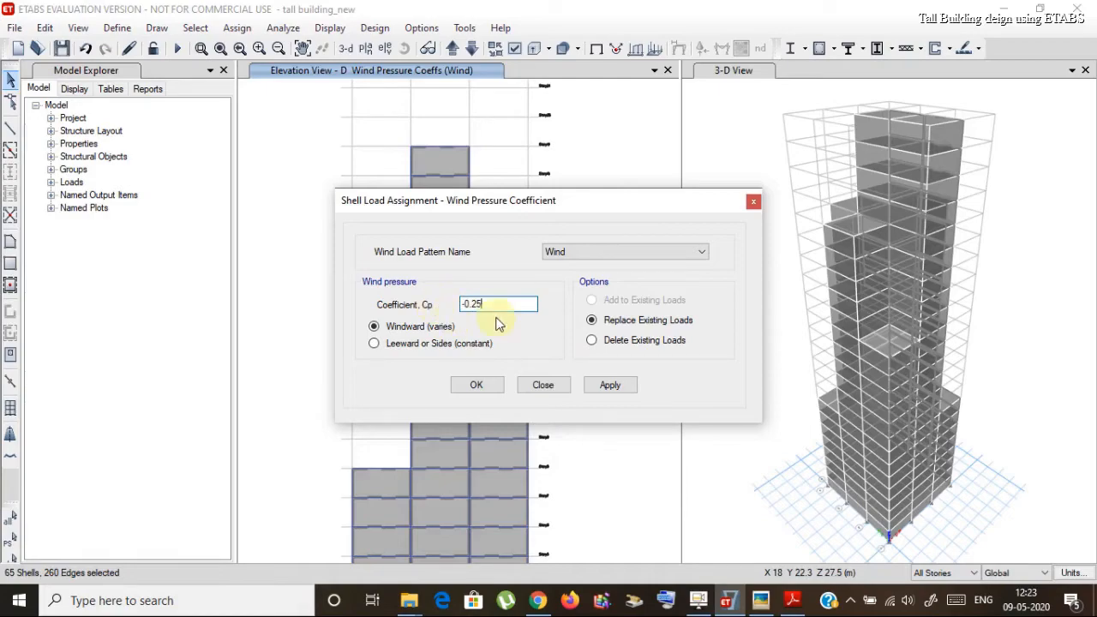
left_click(375, 344)
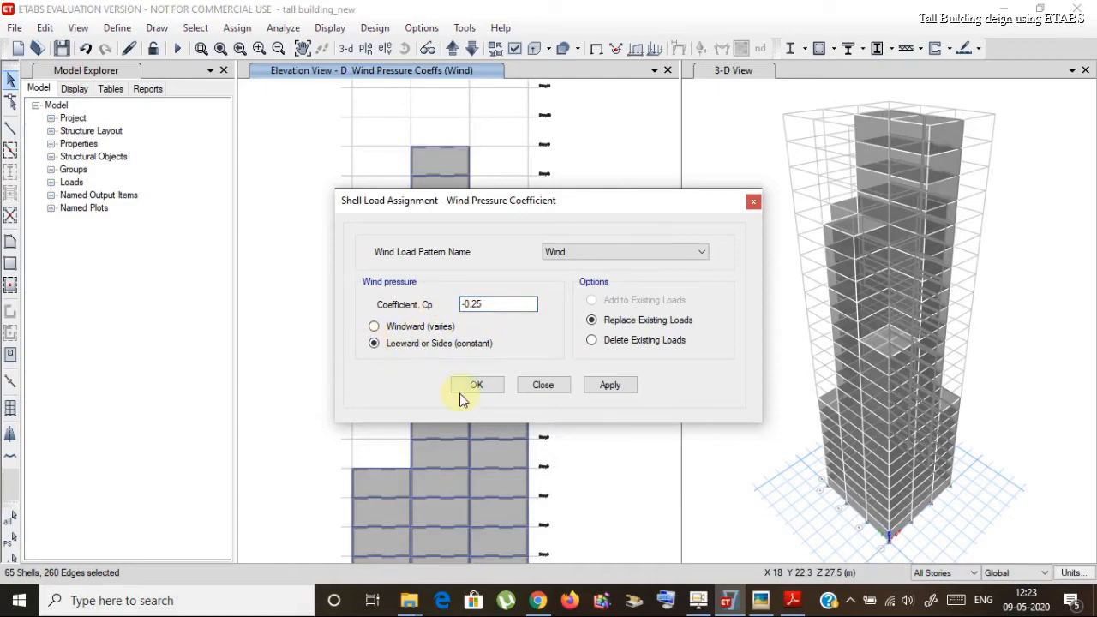
left_click(609, 387)
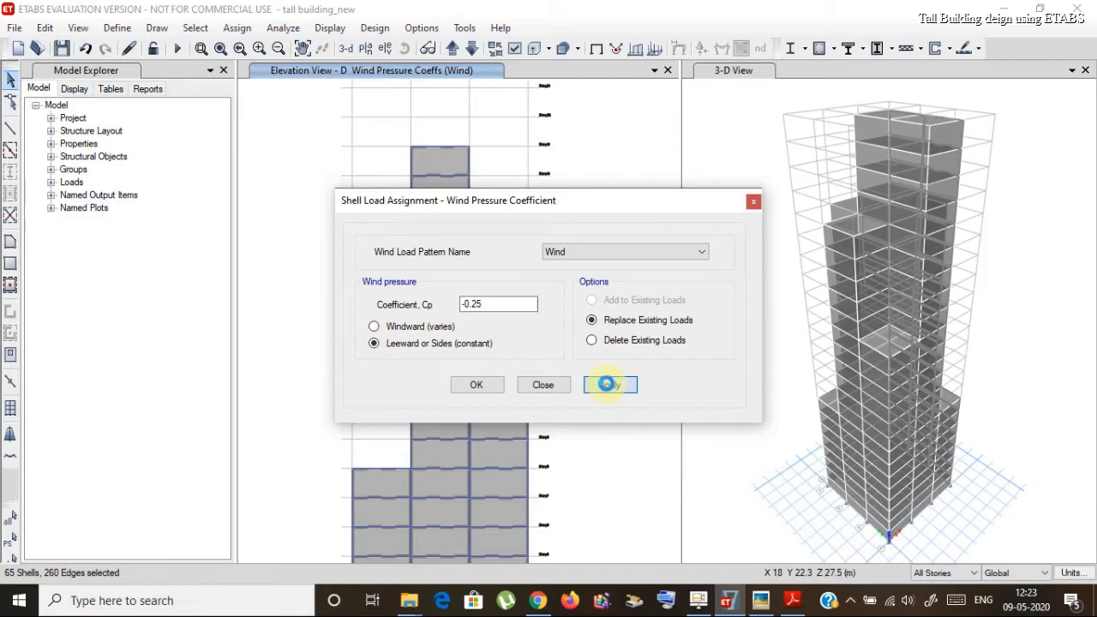
left_click(472, 386)
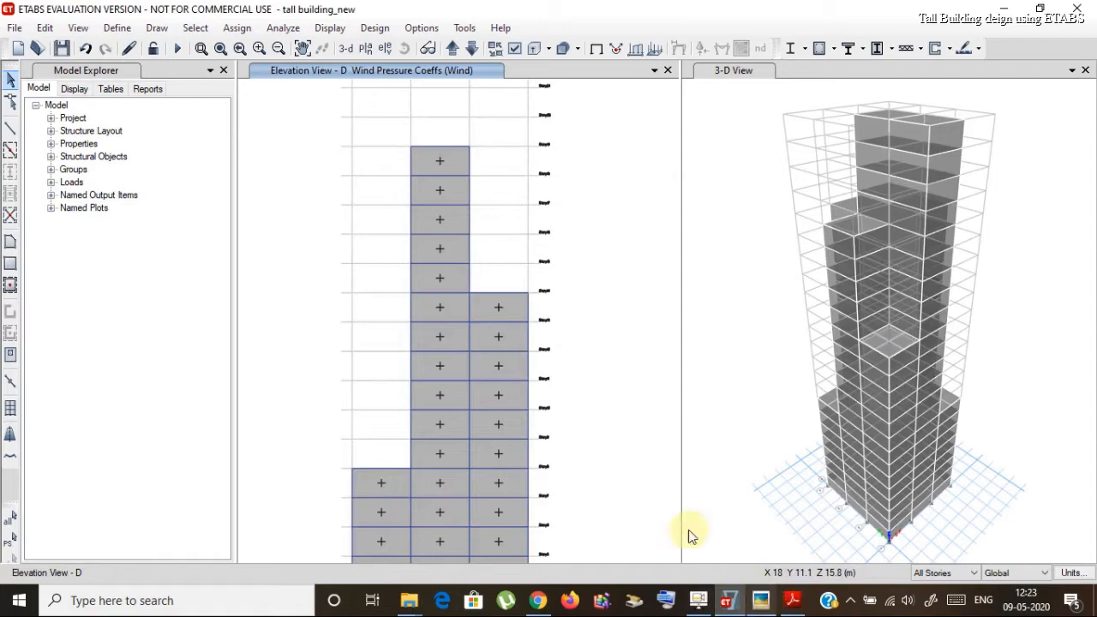
Step: Check the side wall pressure coefficients in the IS-875 PDF, and display the elevation view along gridline 1 in ETABS
left_click(384, 50)
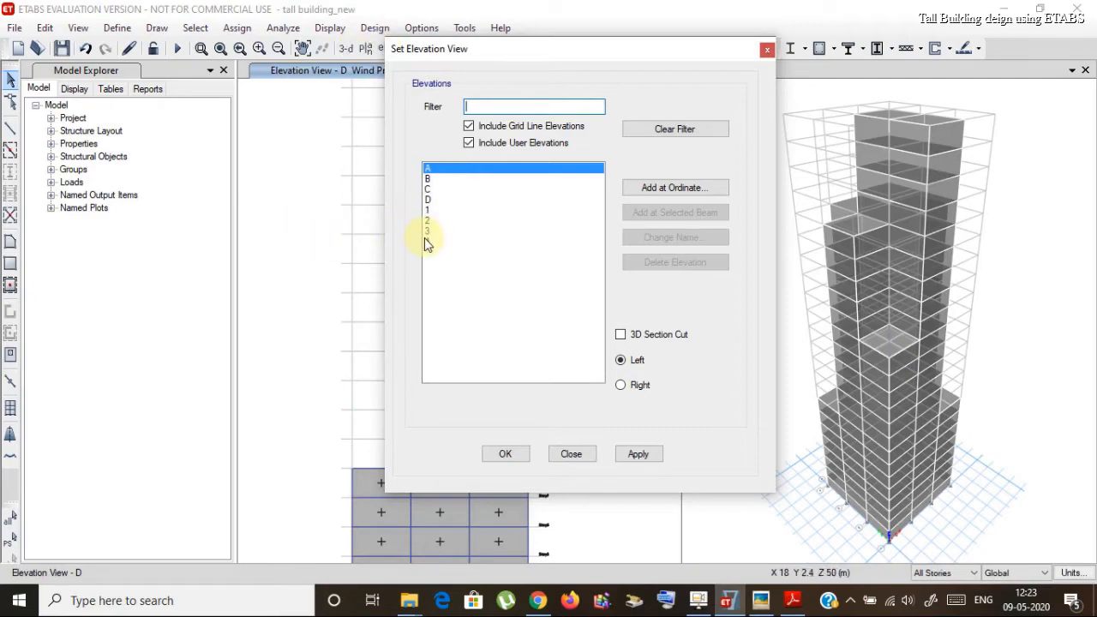
left_click(793, 605)
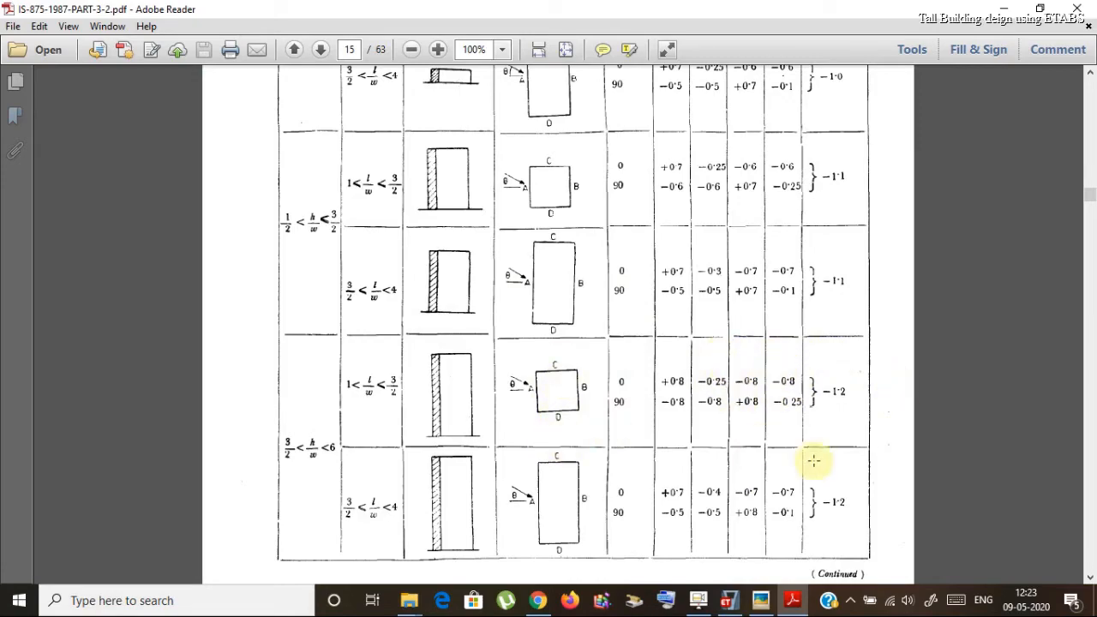
left_click(731, 604)
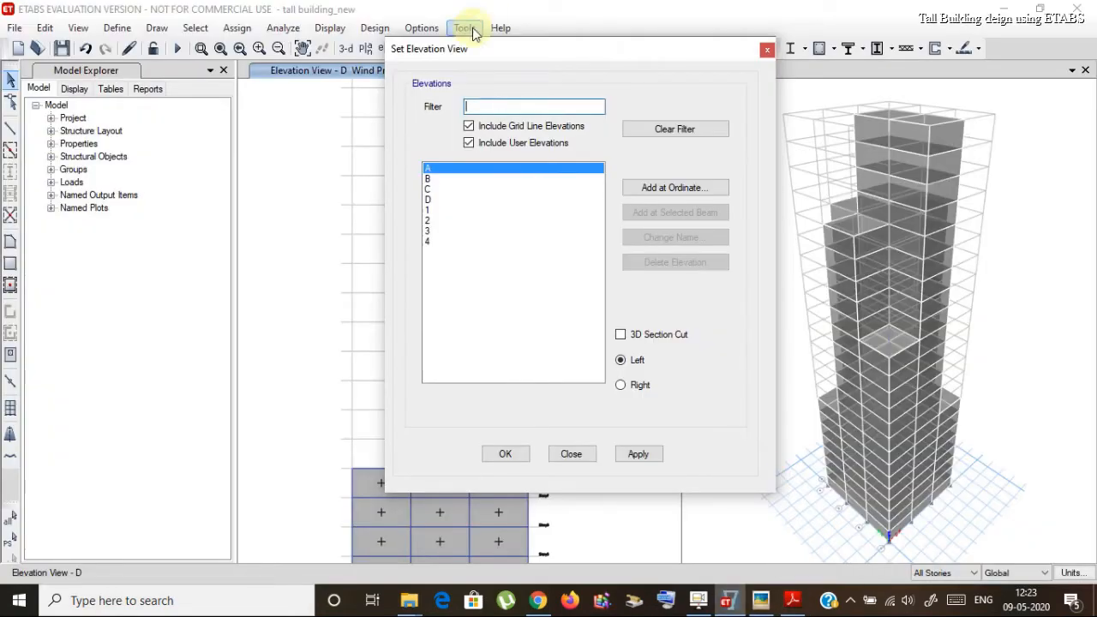
left_click(427, 210)
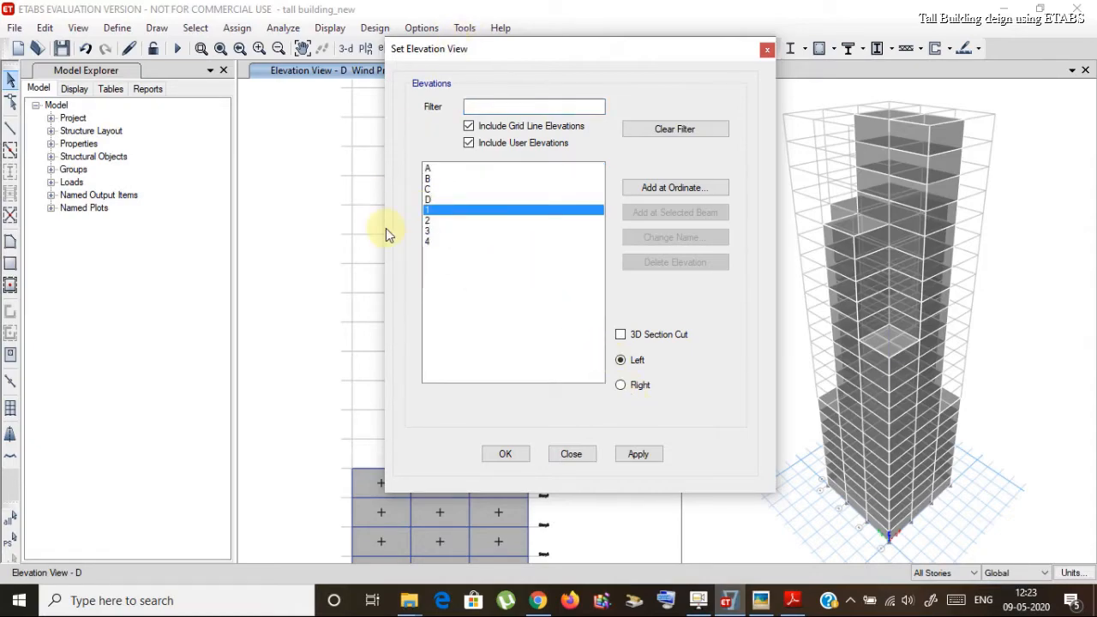
left_click(636, 455)
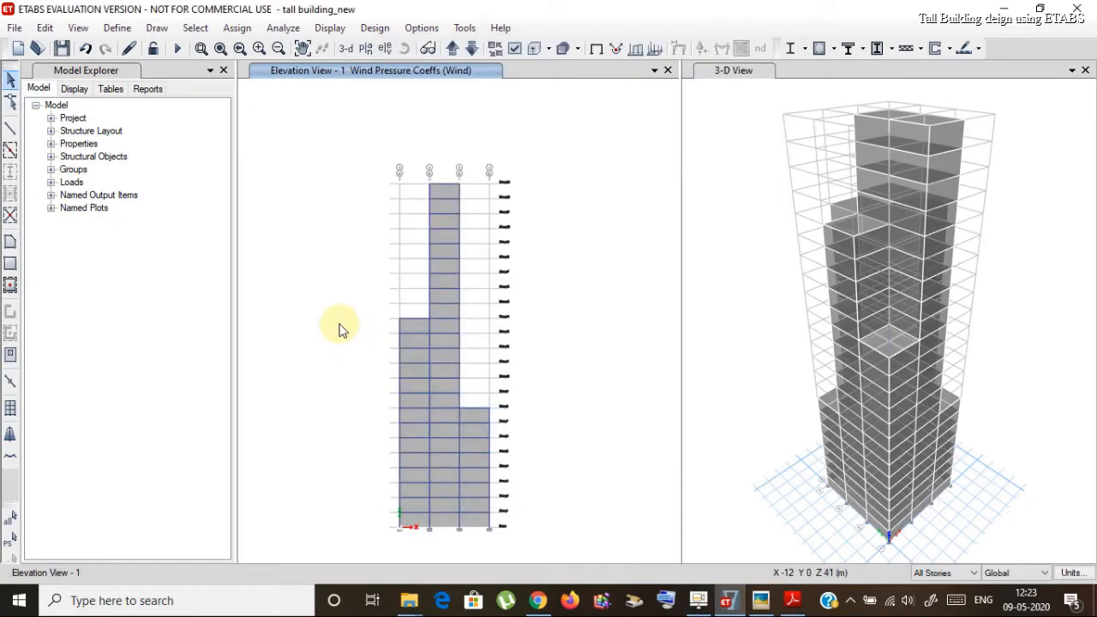
Step: Select all wall shells in the three bays of elevation 1
scroll(340, 330, "up", 2)
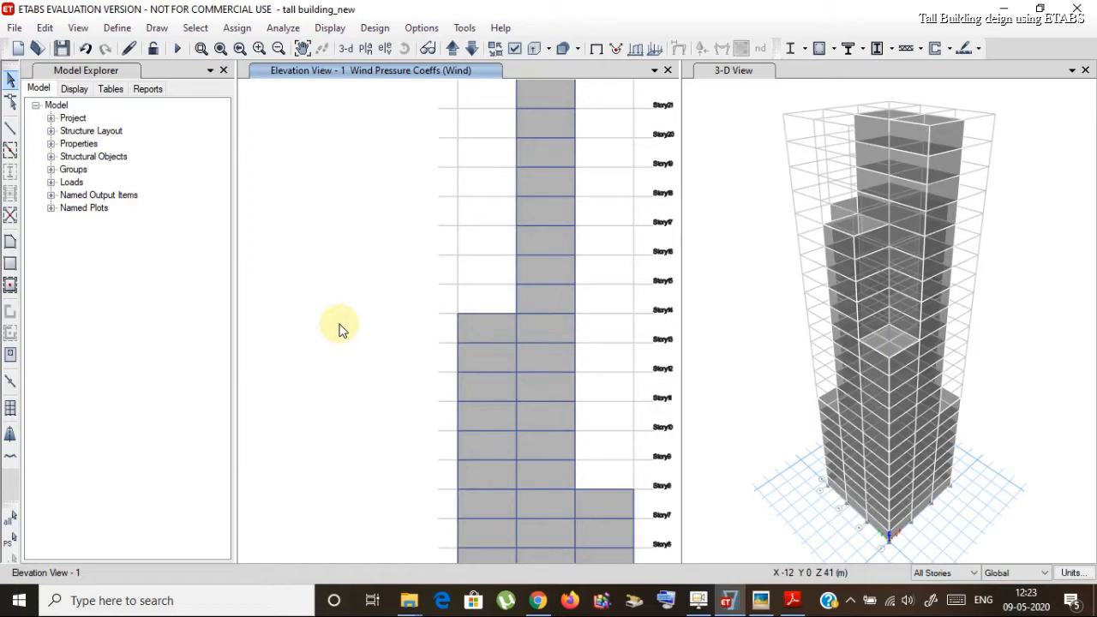
scroll(340, 330, "down", 2)
scroll(612, 350, "up", 2)
scroll(612, 350, "down", 2)
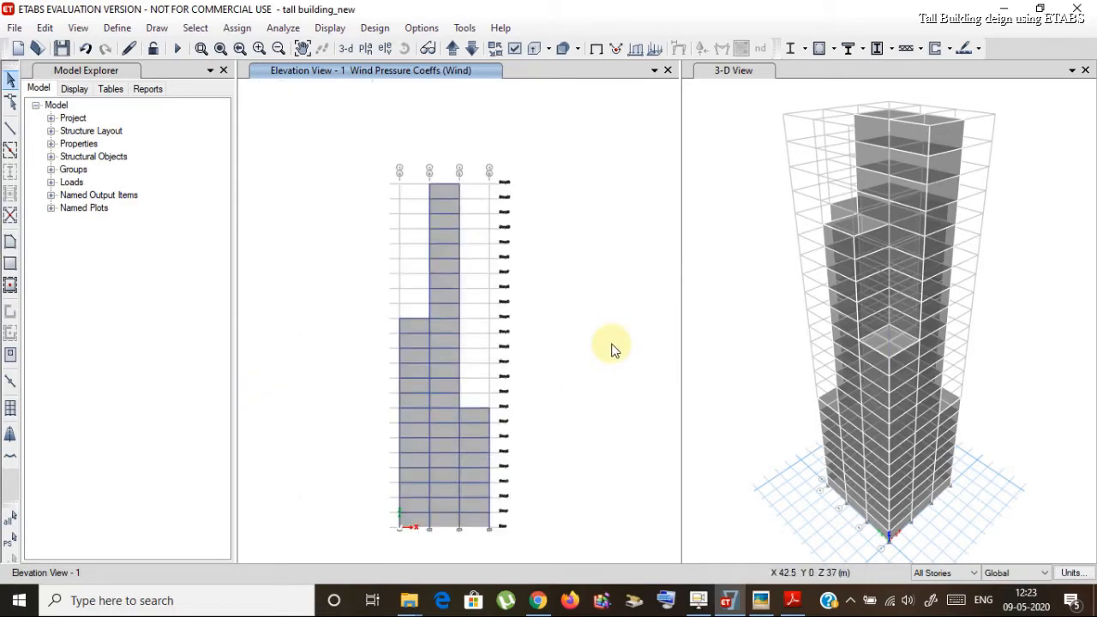
scroll(439, 340, "up", 2)
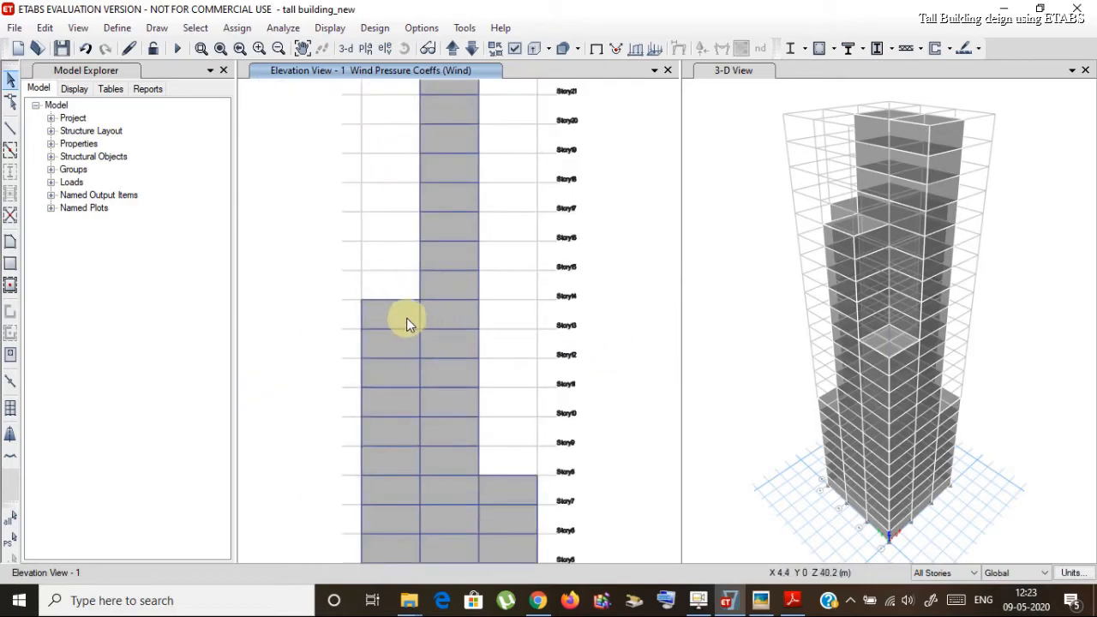
left_click(397, 318)
left_click(452, 349)
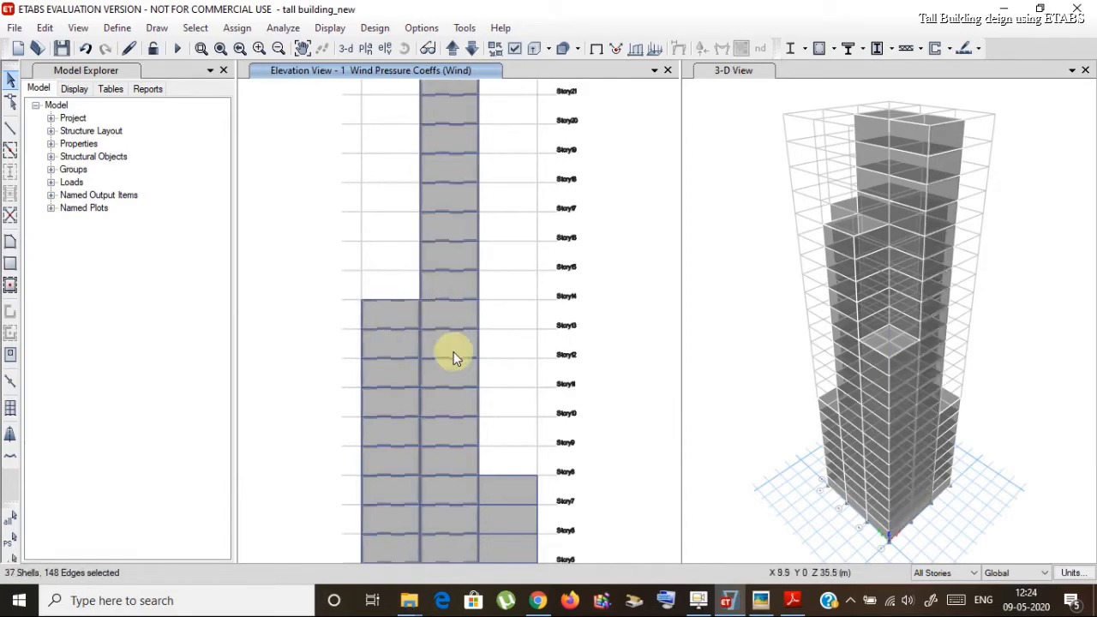
left_click(513, 487)
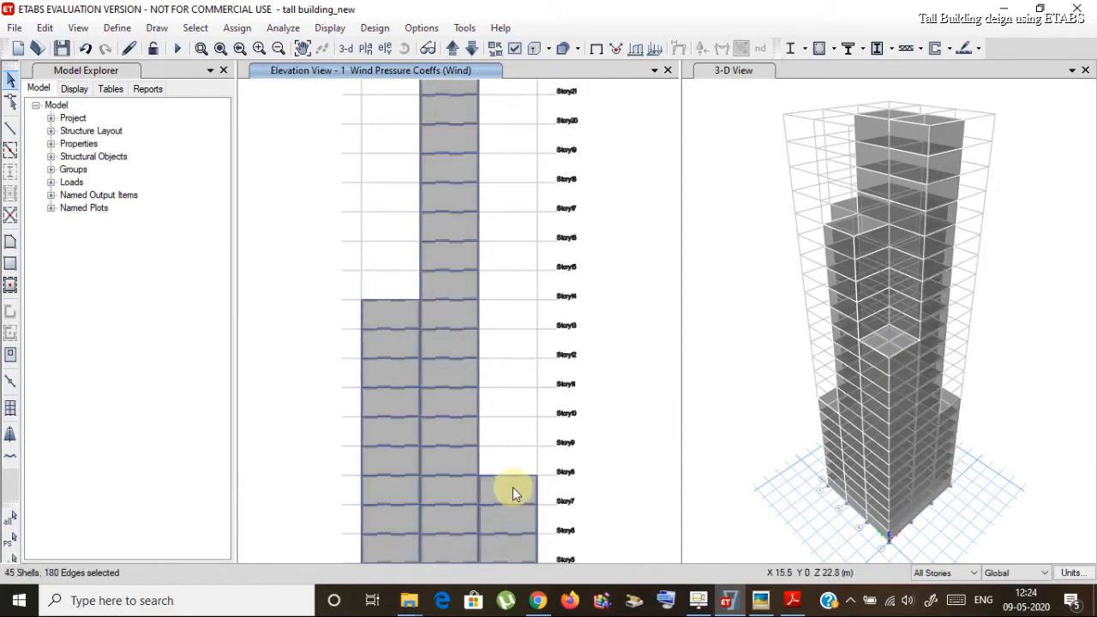
Step: Switch to elevation 2 and add the wall shells in its two outer bays to the selection
left_click(454, 49)
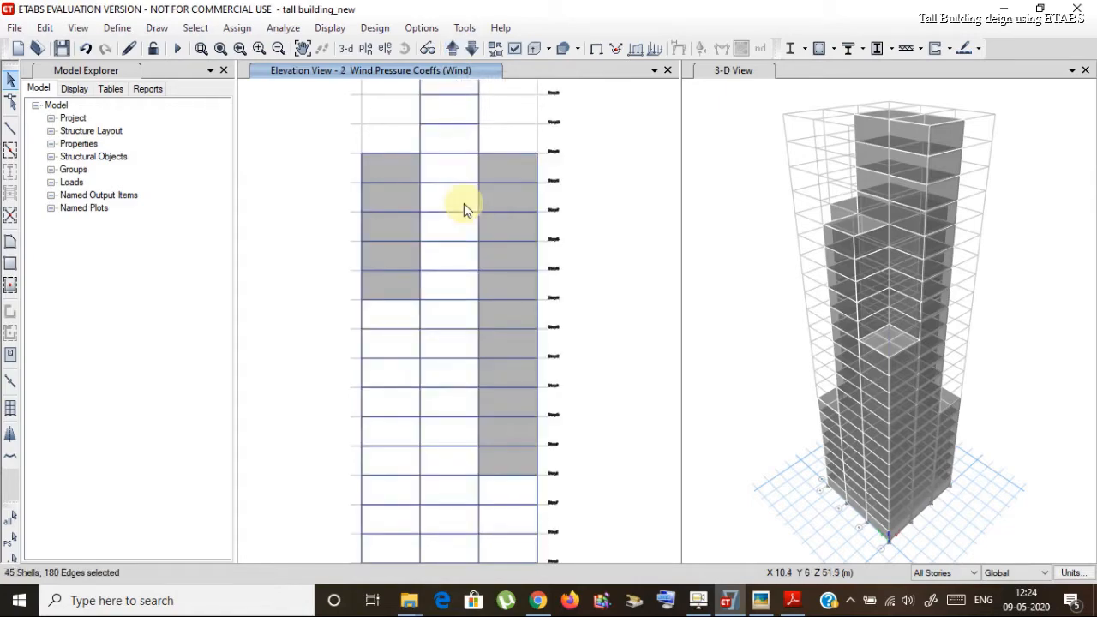
scroll(582, 247, "down", 3)
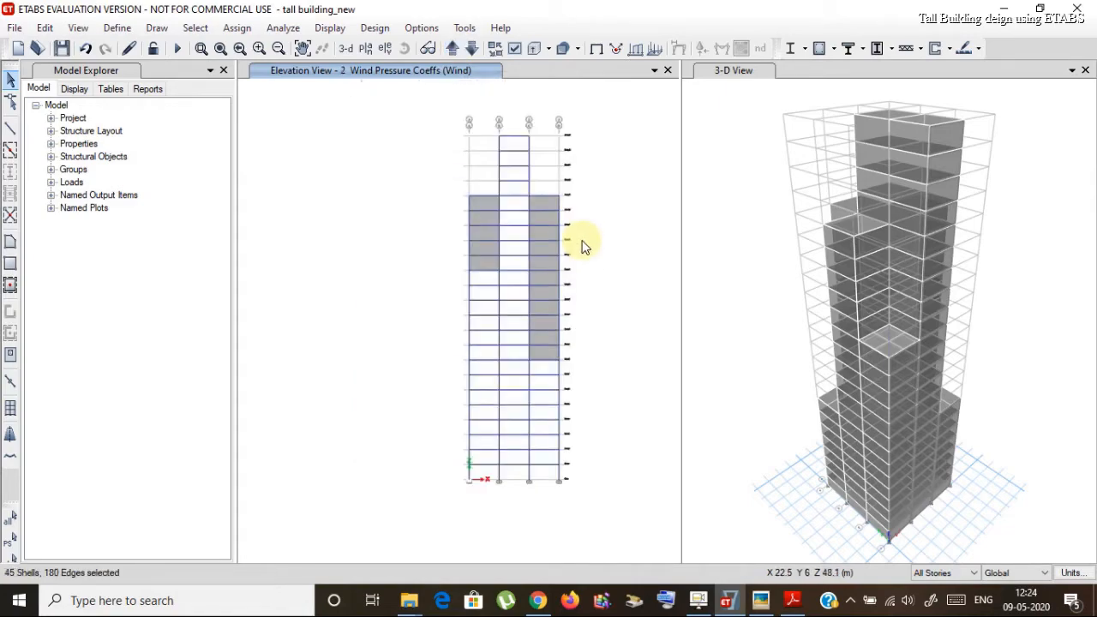
left_click(480, 202)
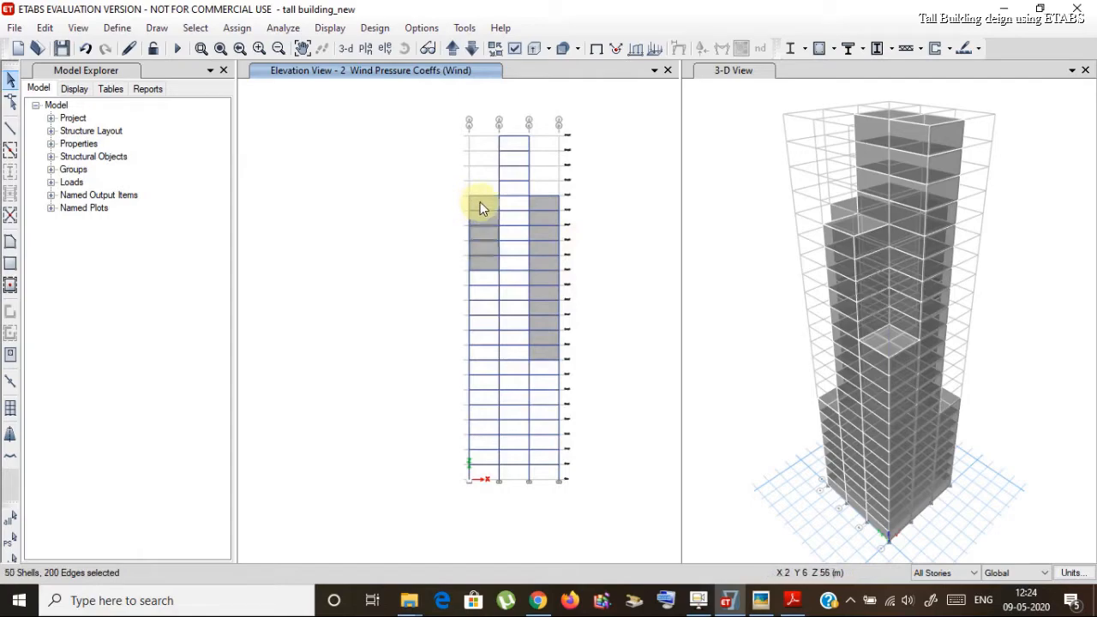
left_click(542, 204)
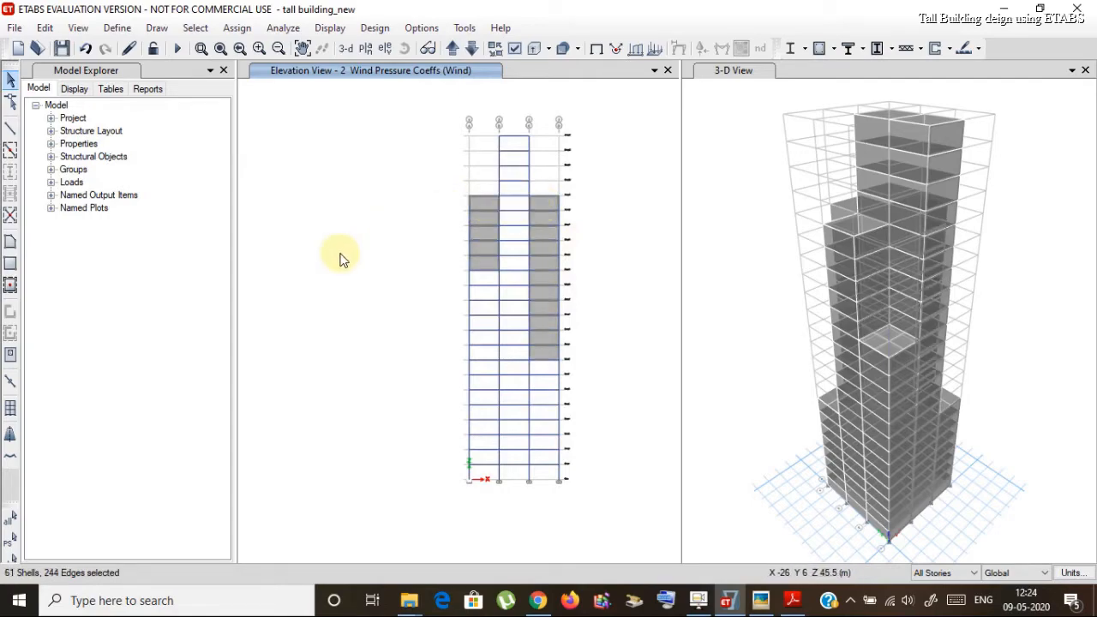
scroll(392, 259, "up", 3)
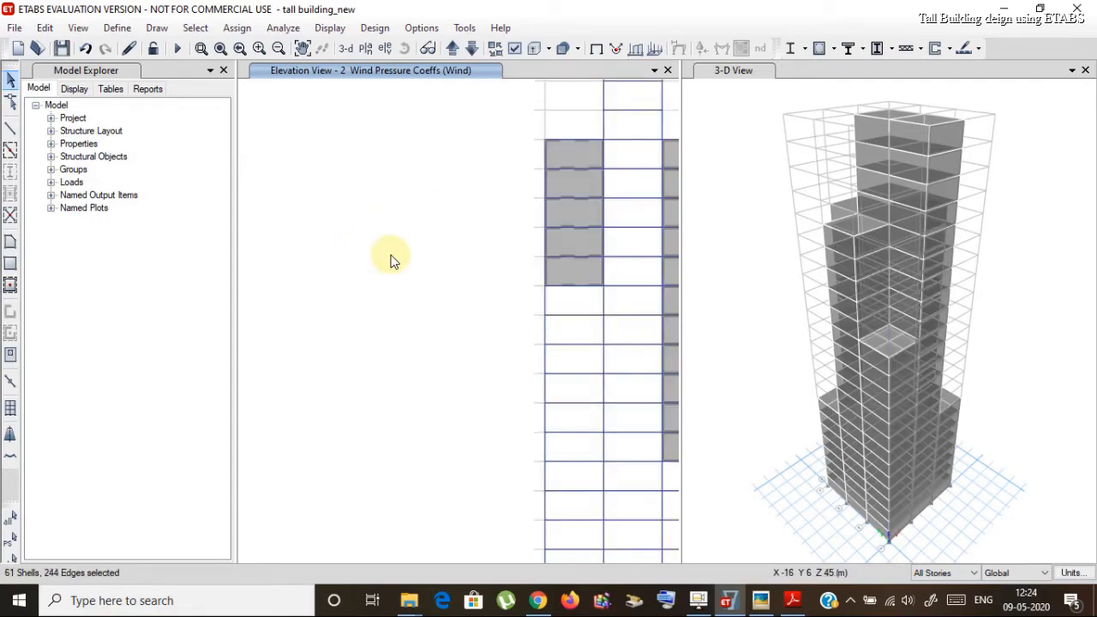
scroll(392, 259, "down", 3)
scroll(495, 245, "up", 3)
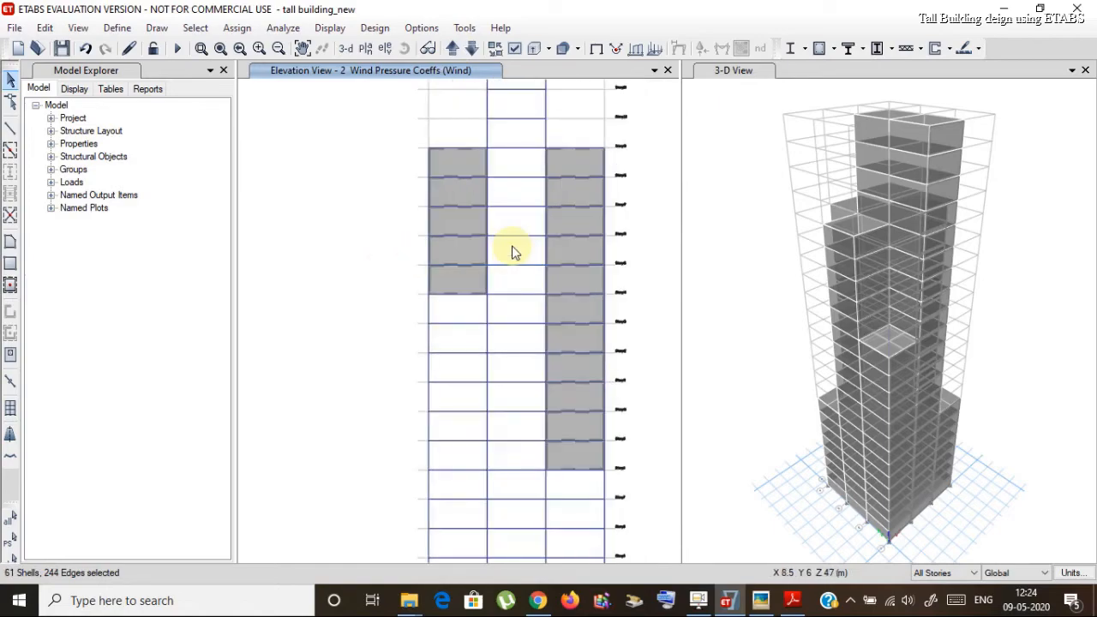
Step: Switch to elevation 3 and add the wall shells in its upper middle bay and both outer bays to the selection
left_click(451, 49)
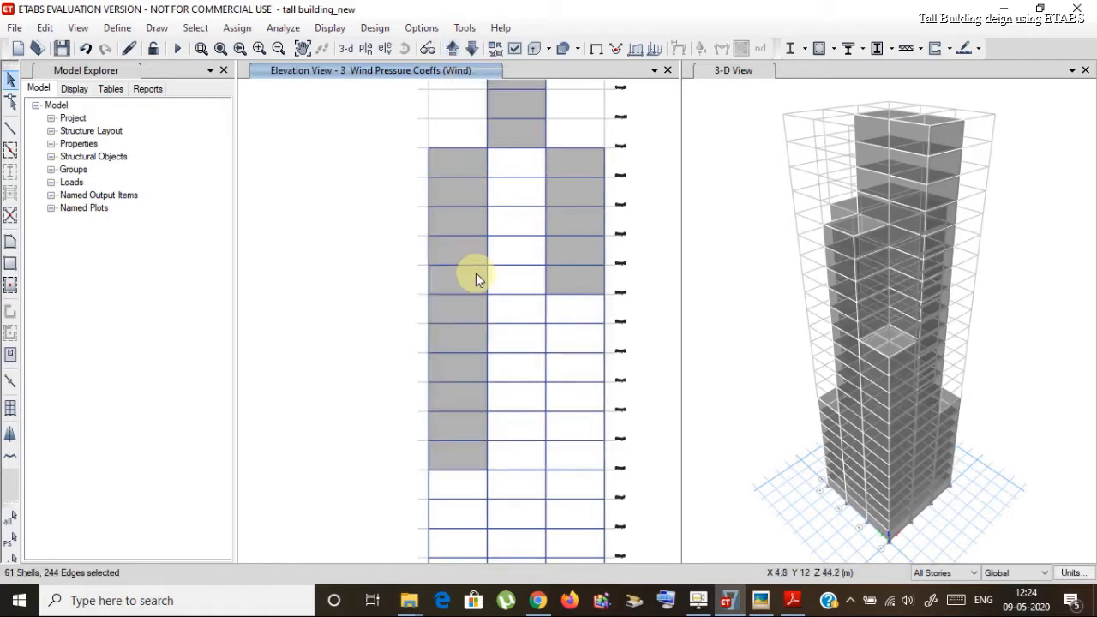
left_click(523, 136)
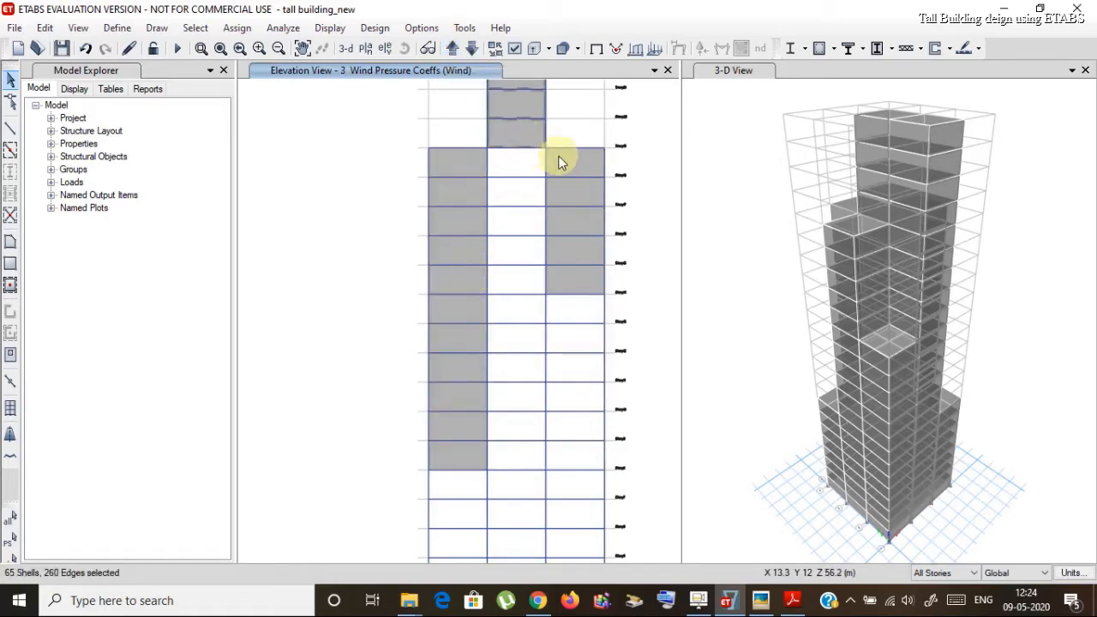
left_click(564, 163)
left_click(459, 163)
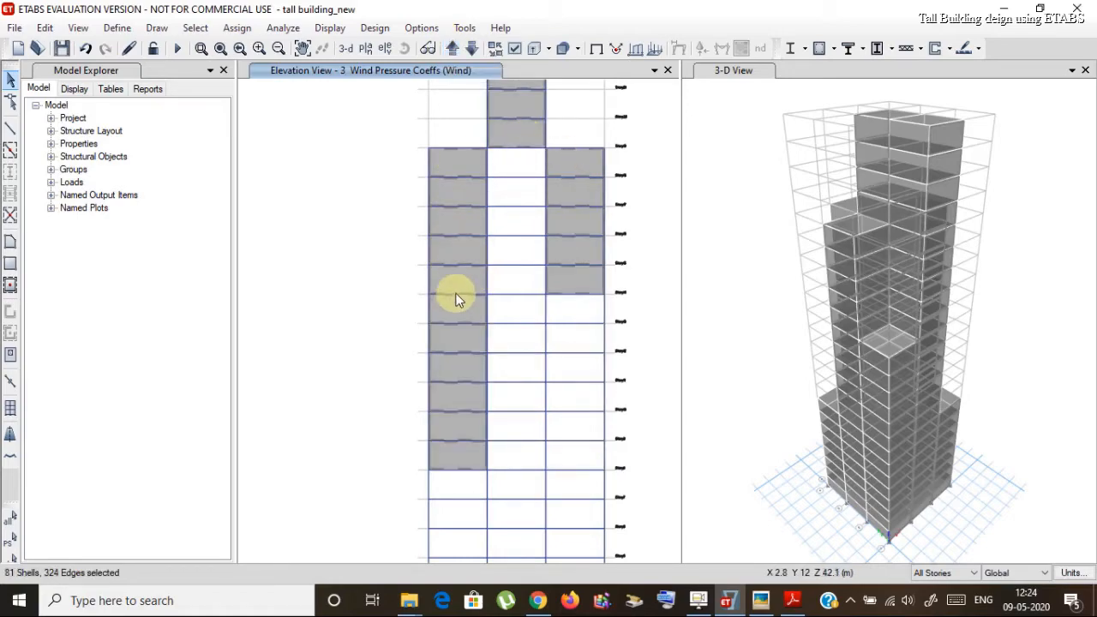
Step: Switch to elevation 4 and add the wall shells in its three bays to the selection
left_click(452, 53)
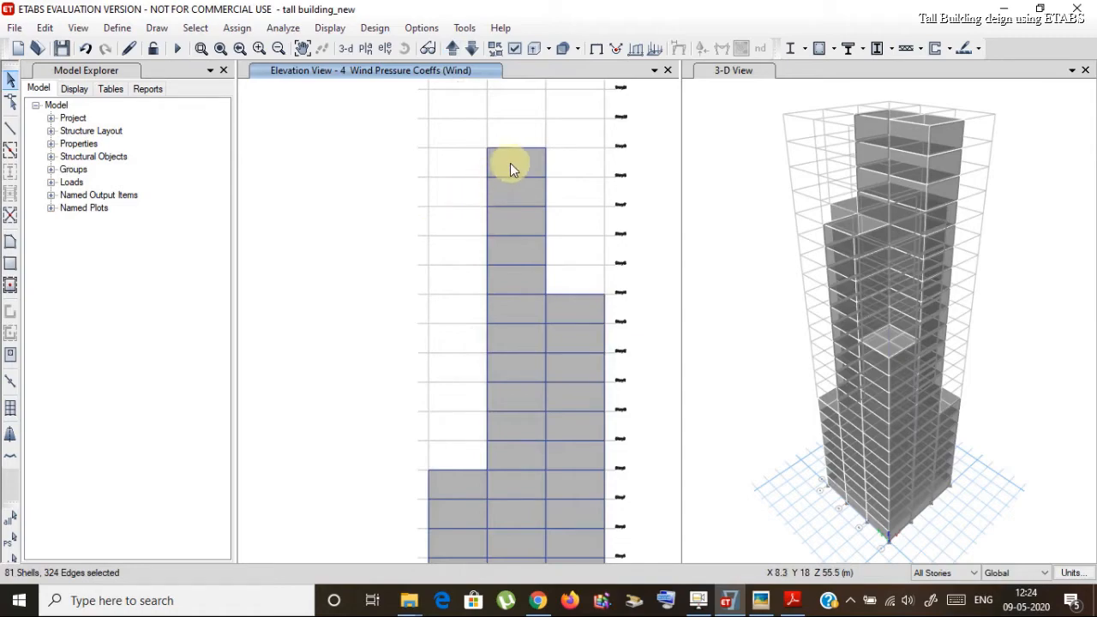
left_click(511, 163)
left_click(582, 313)
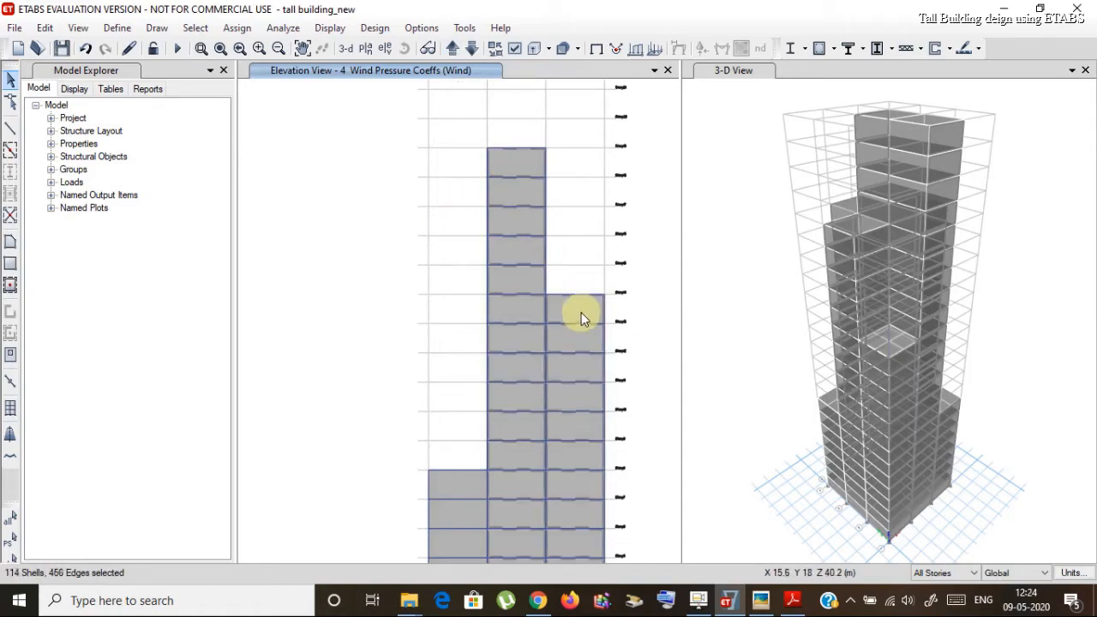
left_click(458, 481)
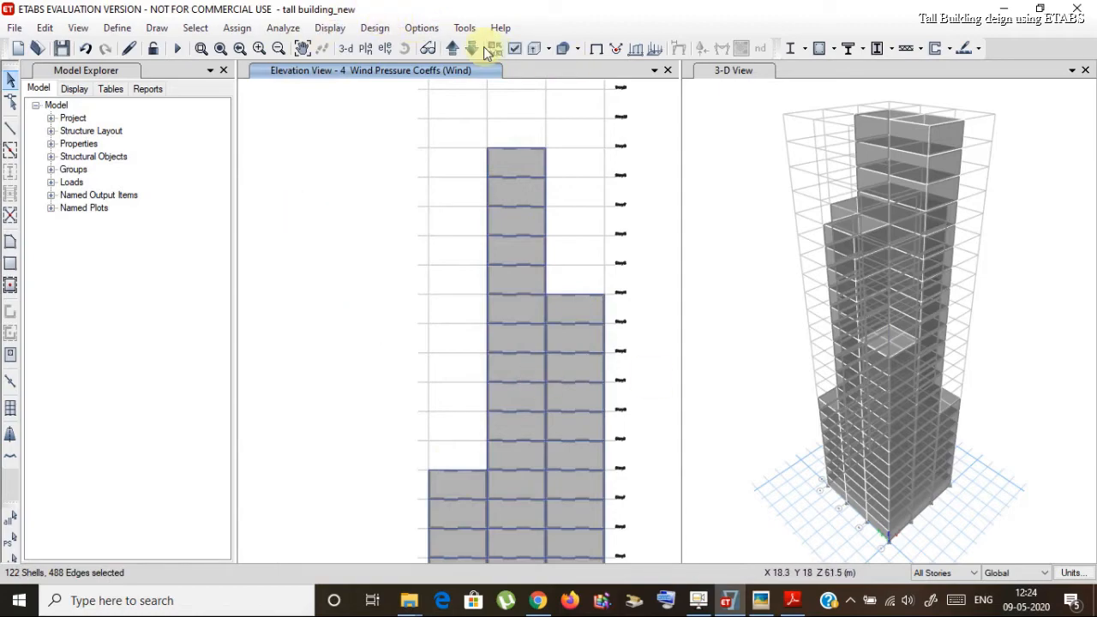
Step: Assign a leeward or sides Cp of -0.8 for the Wind pattern to the selected shells, replacing existing loads
left_click(241, 31)
mouse_move(274, 200)
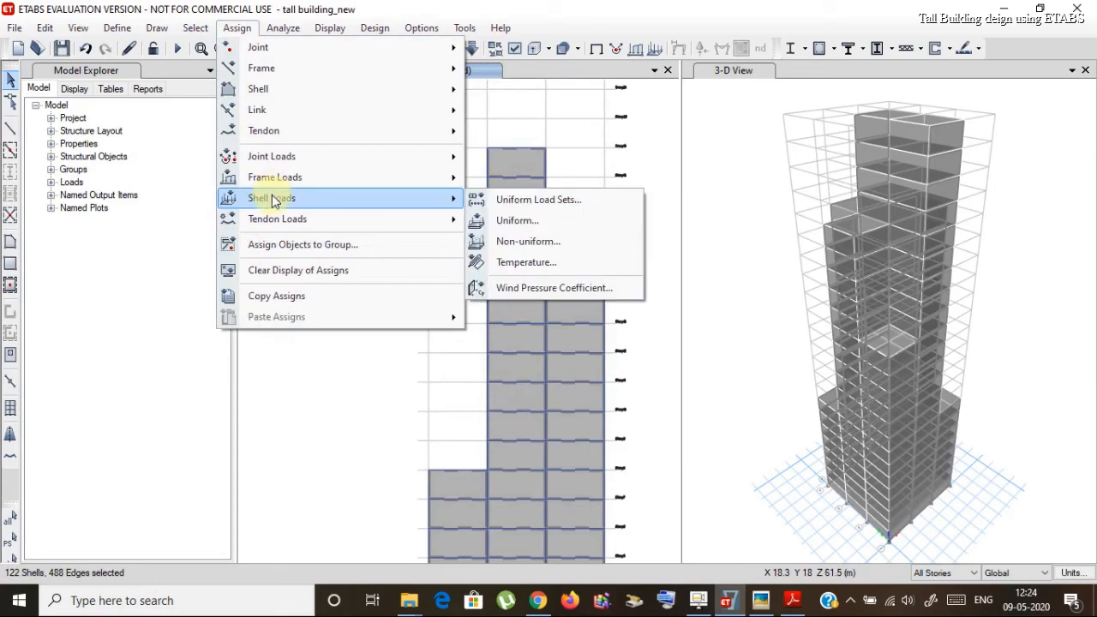
left_click(545, 287)
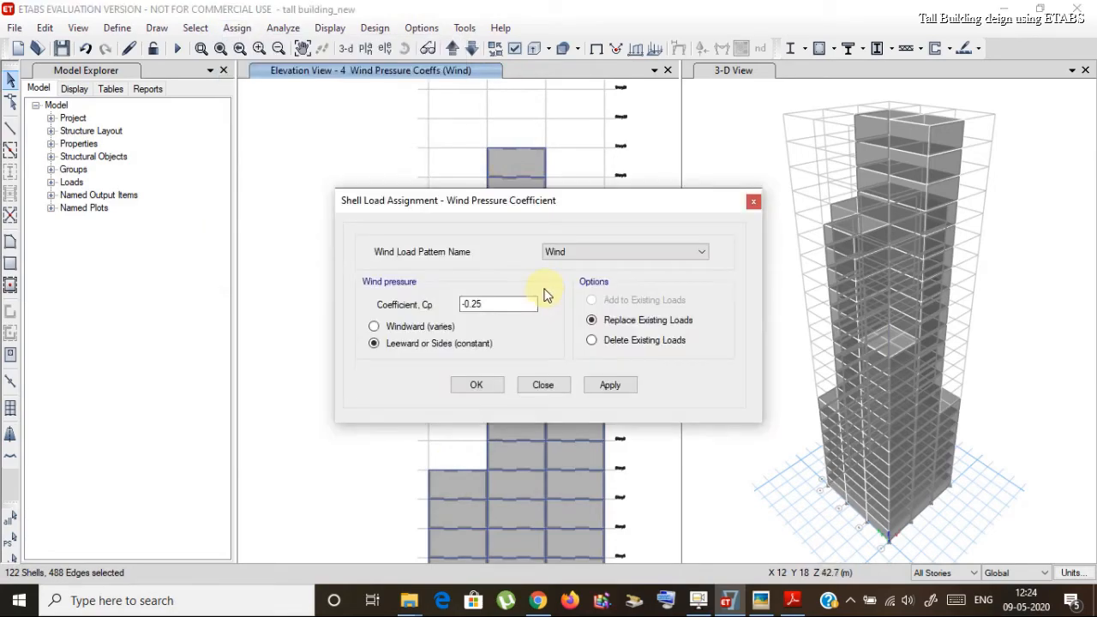
left_click(482, 304)
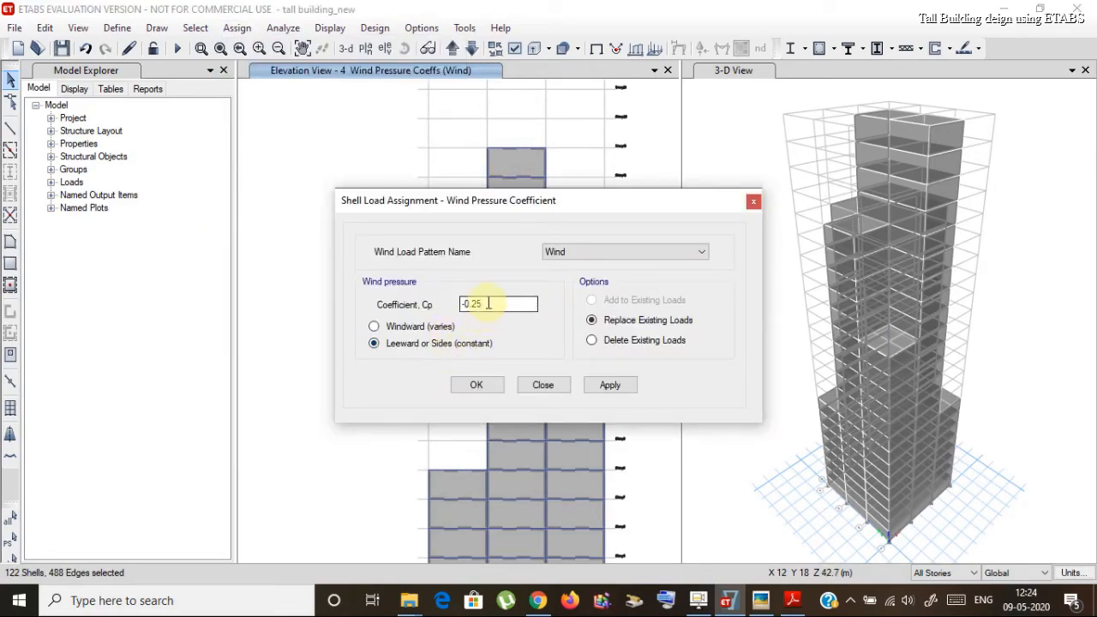
left_click_drag(480, 303, 474, 308)
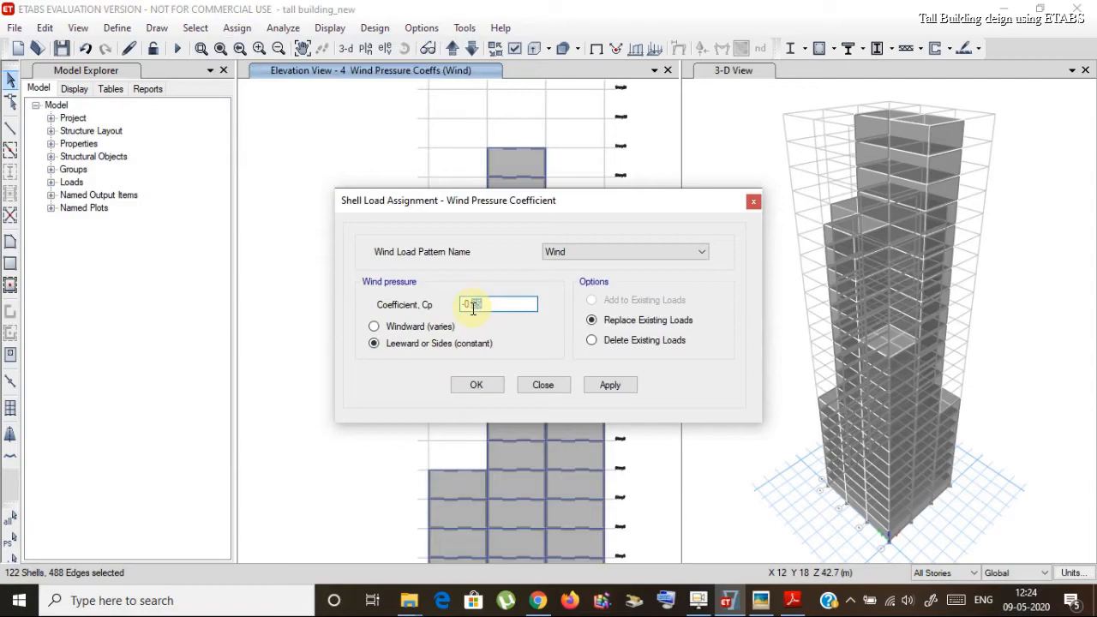
type("8")
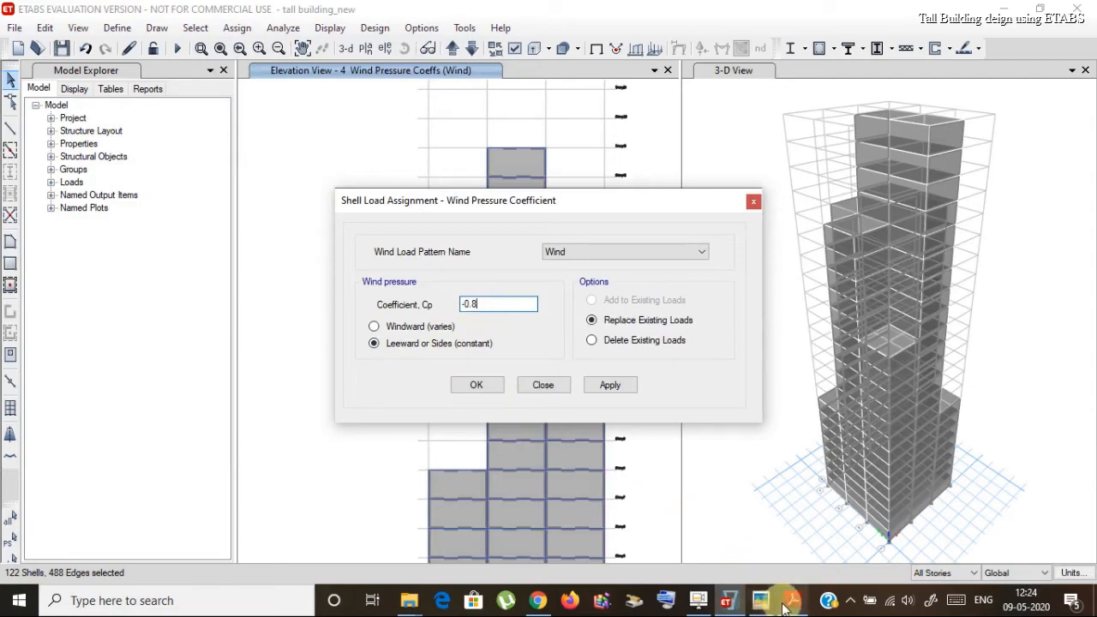
mouse_move(803, 610)
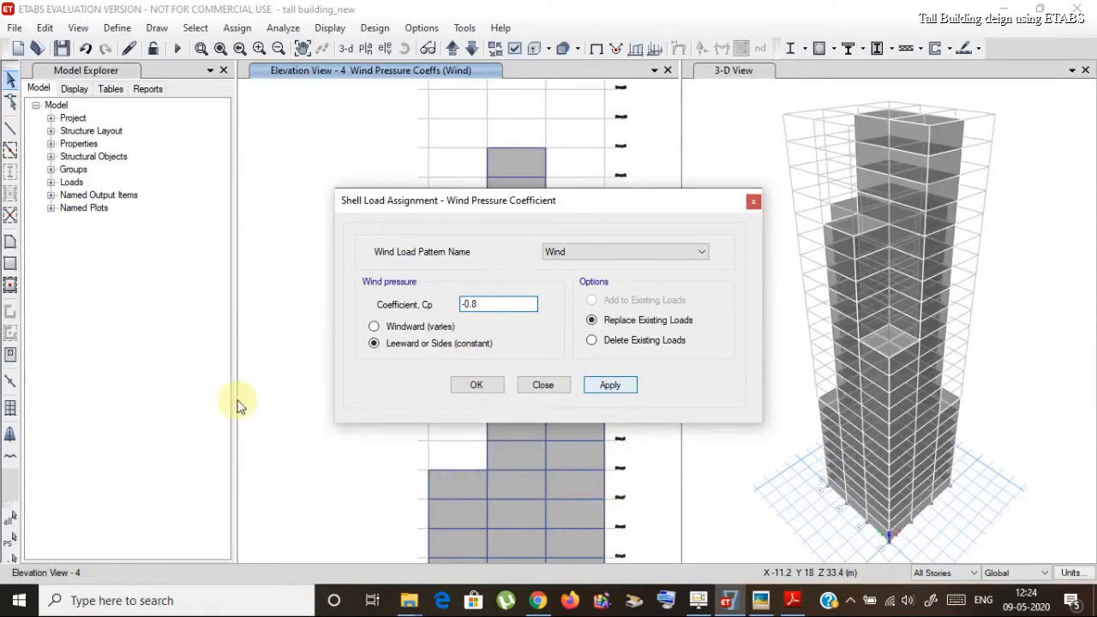
left_click(415, 343)
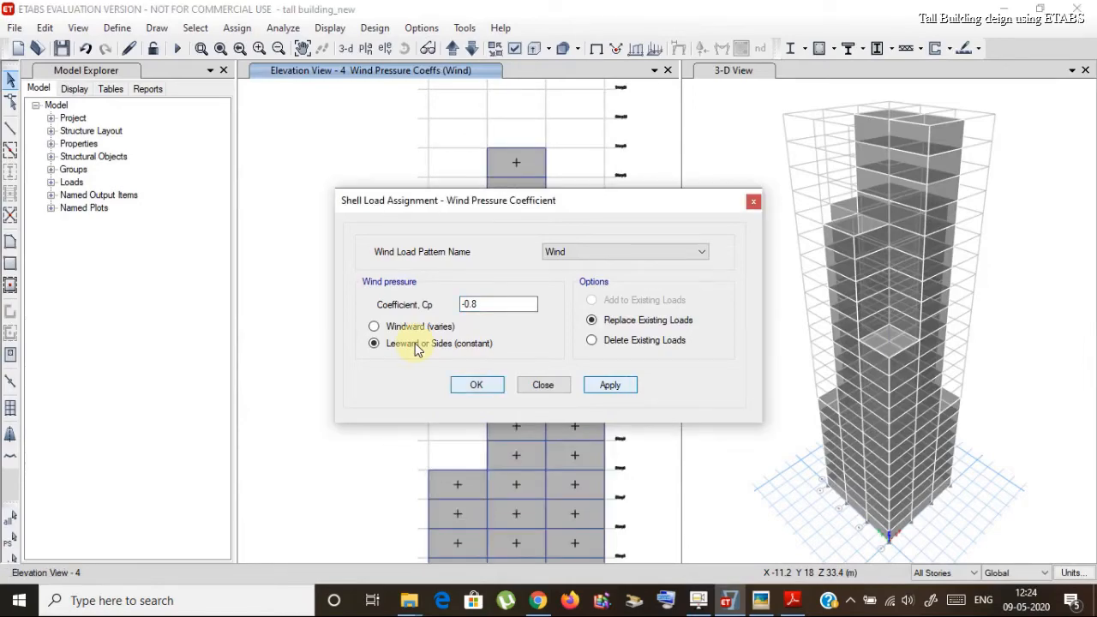
key("Return")
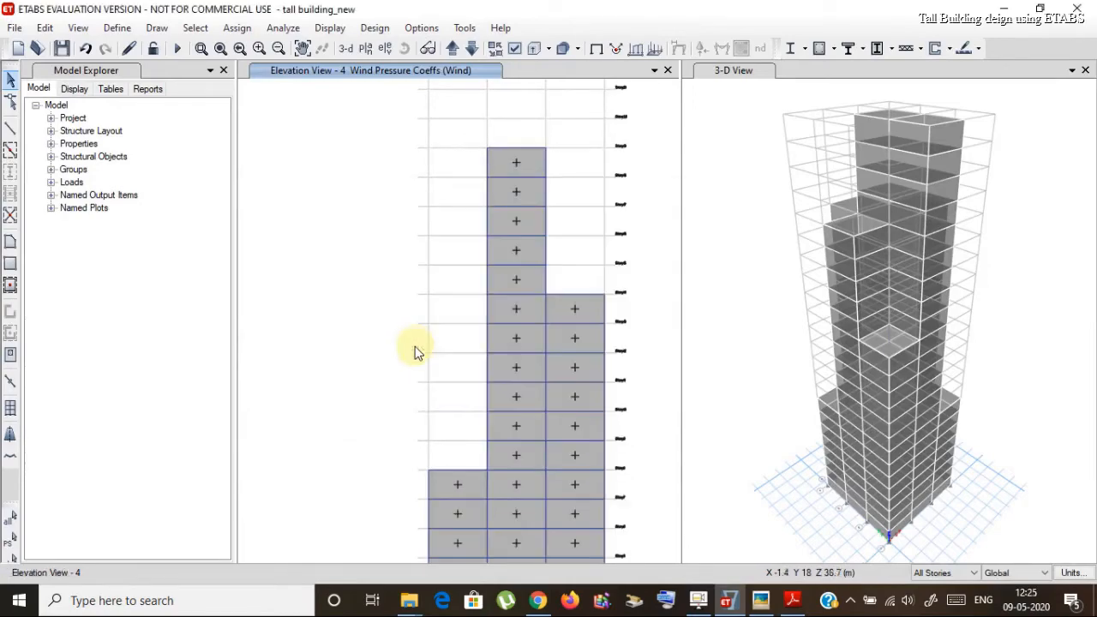
left_click(854, 602)
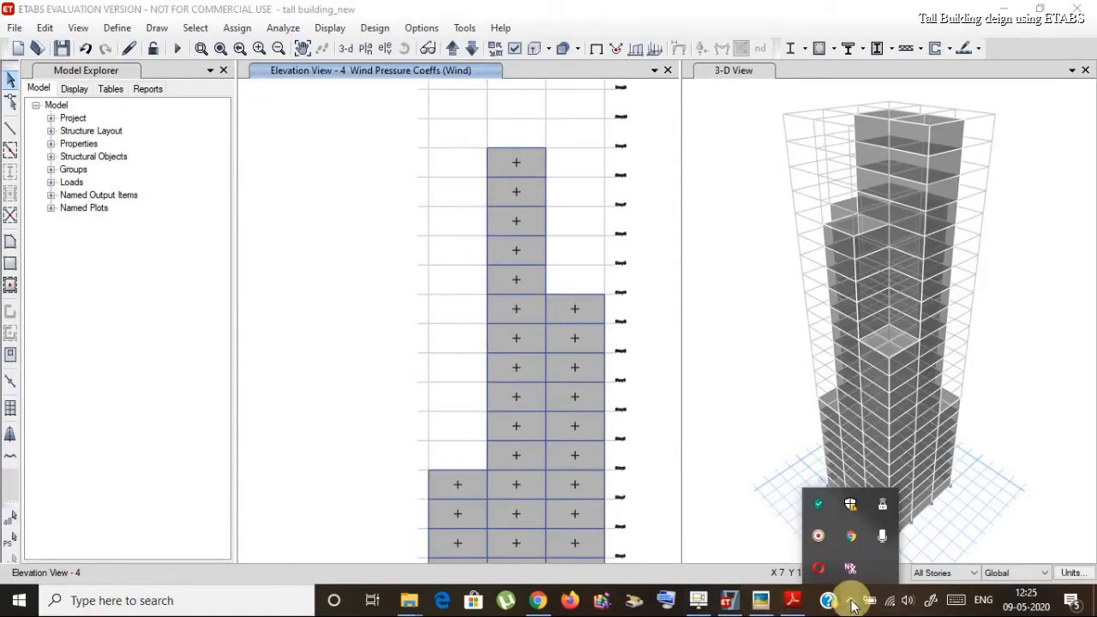
left_click(855, 602)
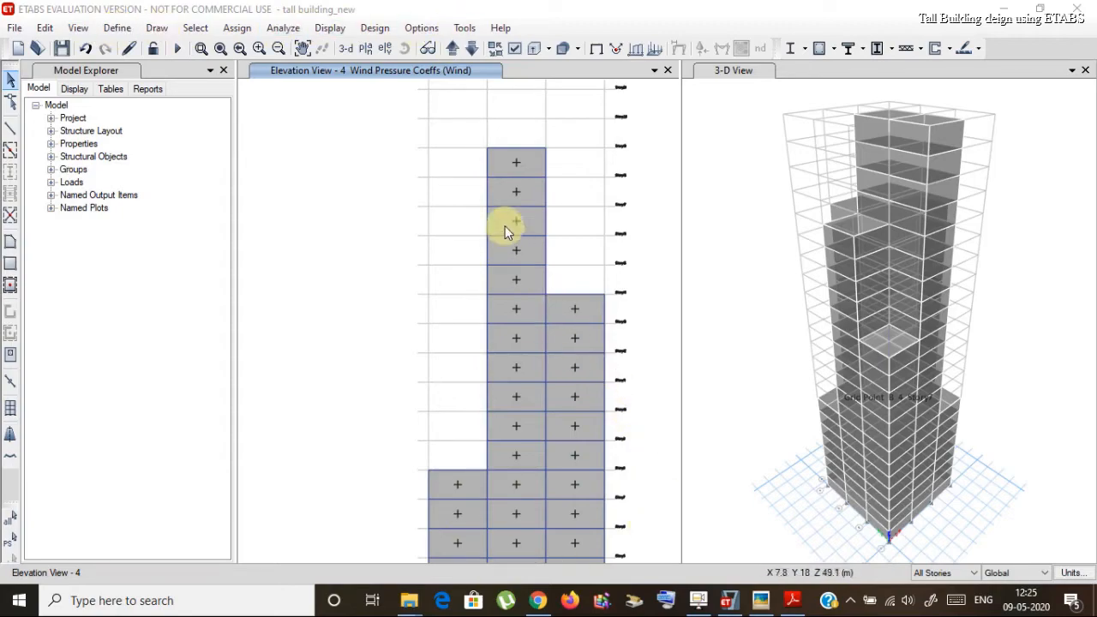
Step: Add the default design load combinations for Concrete Frame Design to the model
left_click(117, 28)
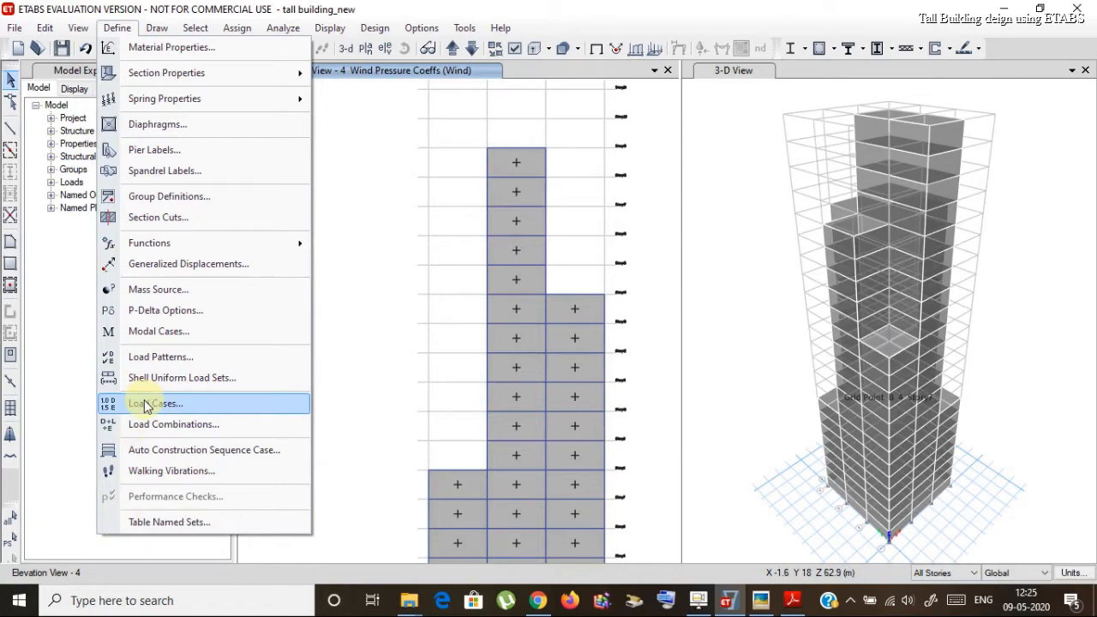
left_click(144, 426)
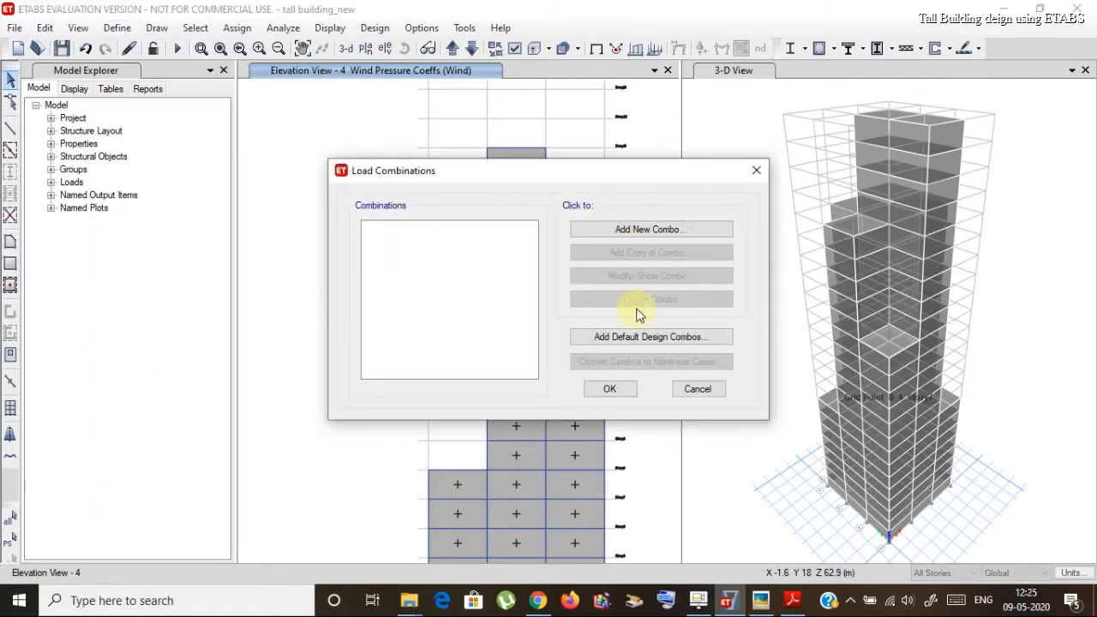
left_click_drag(515, 179, 425, 177)
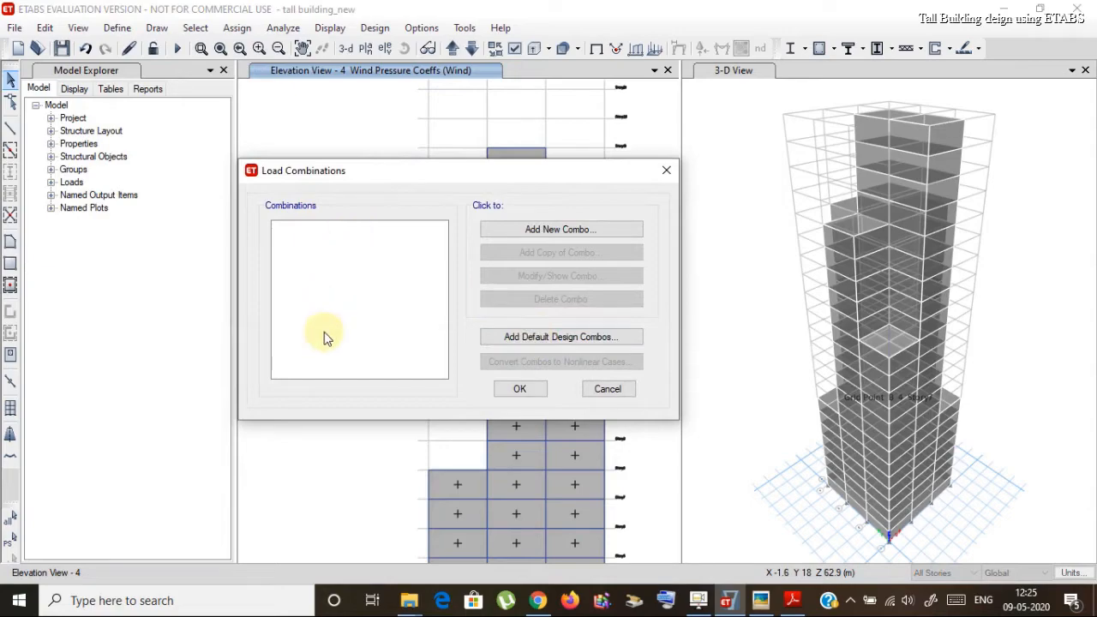
left_click(567, 341)
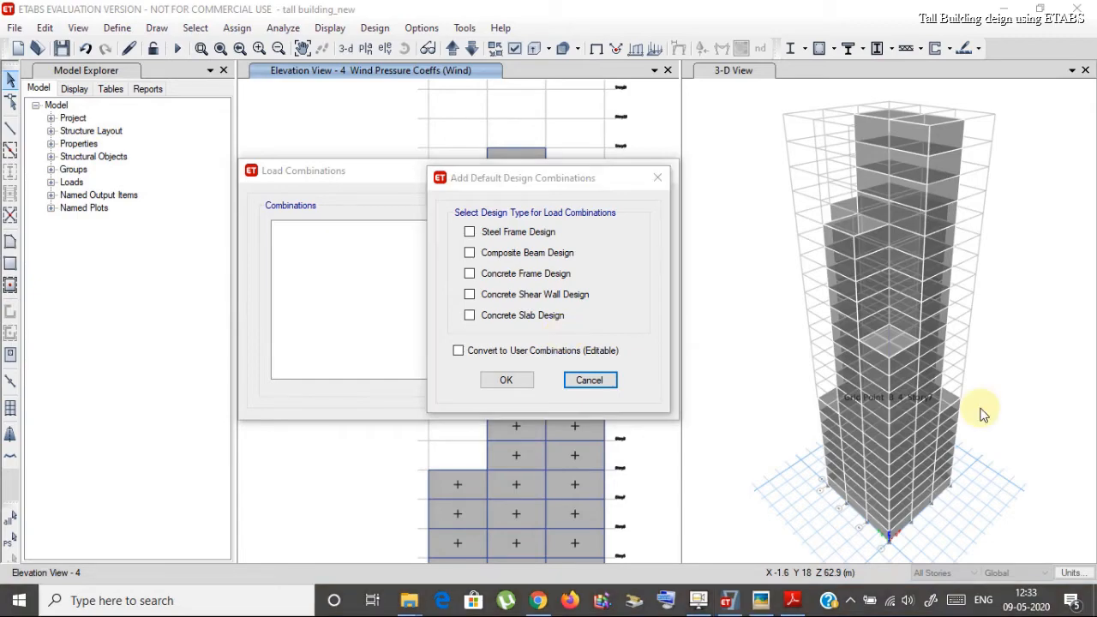
left_click(852, 601)
left_click(851, 603)
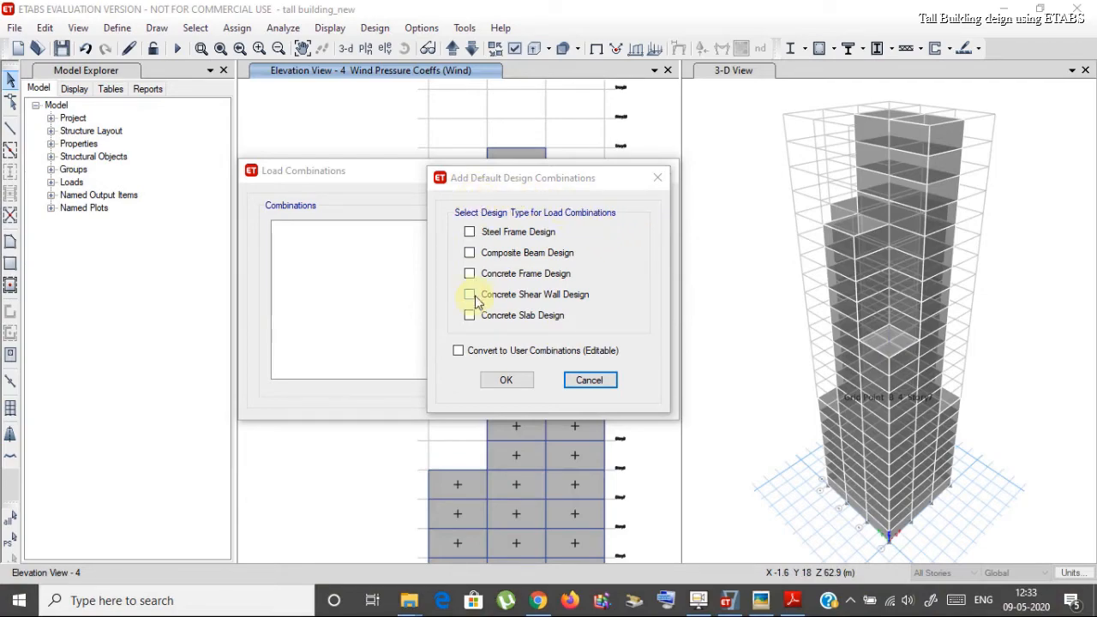
left_click(469, 275)
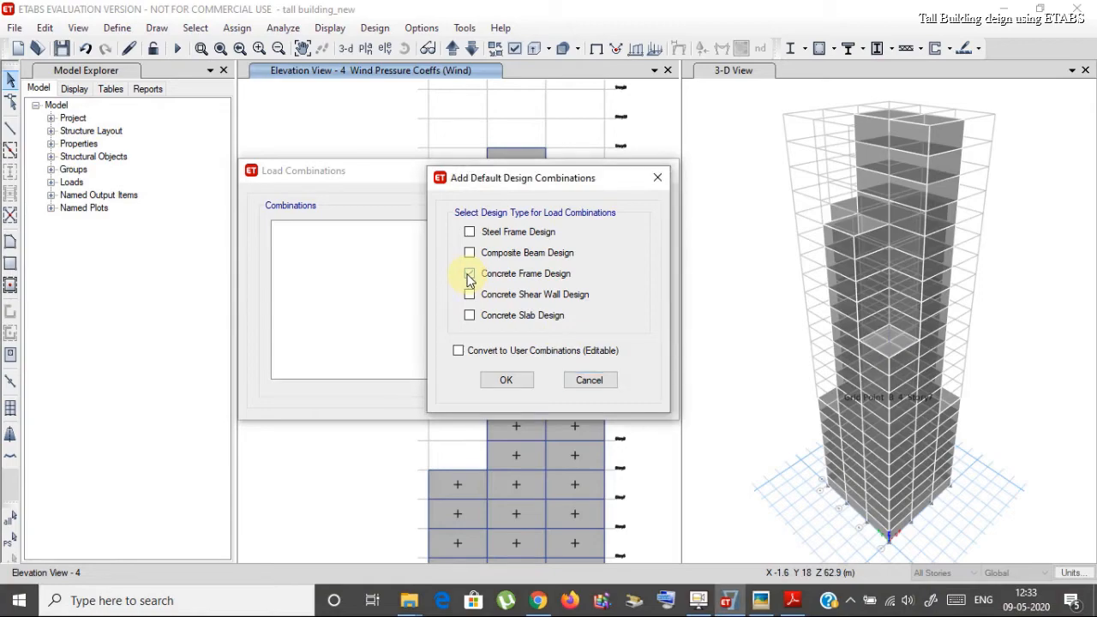
left_click(506, 383)
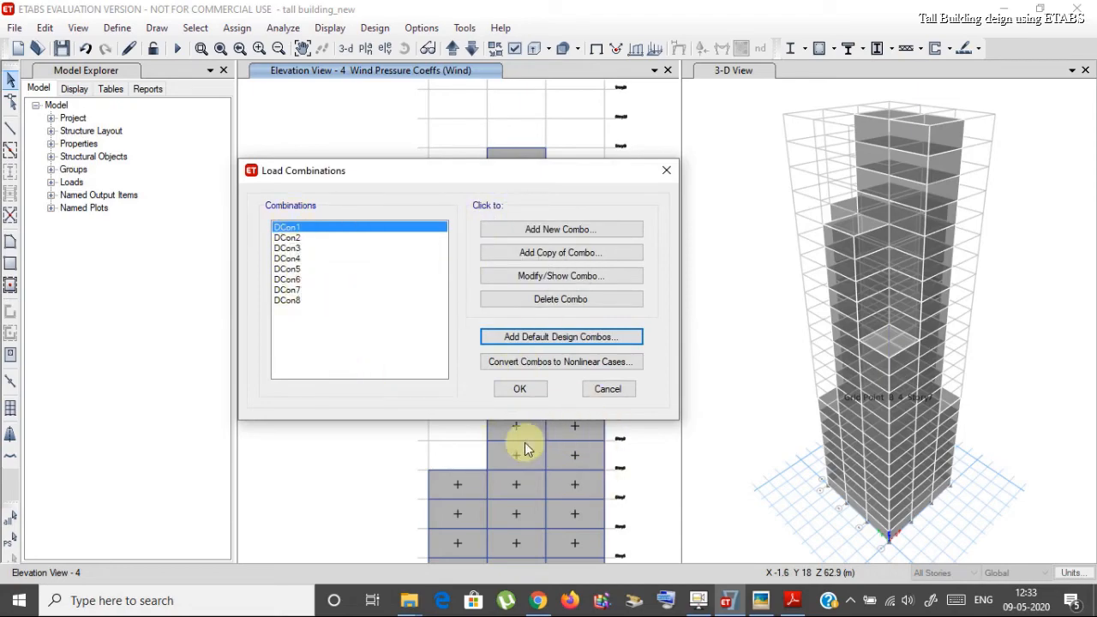
left_click(527, 391)
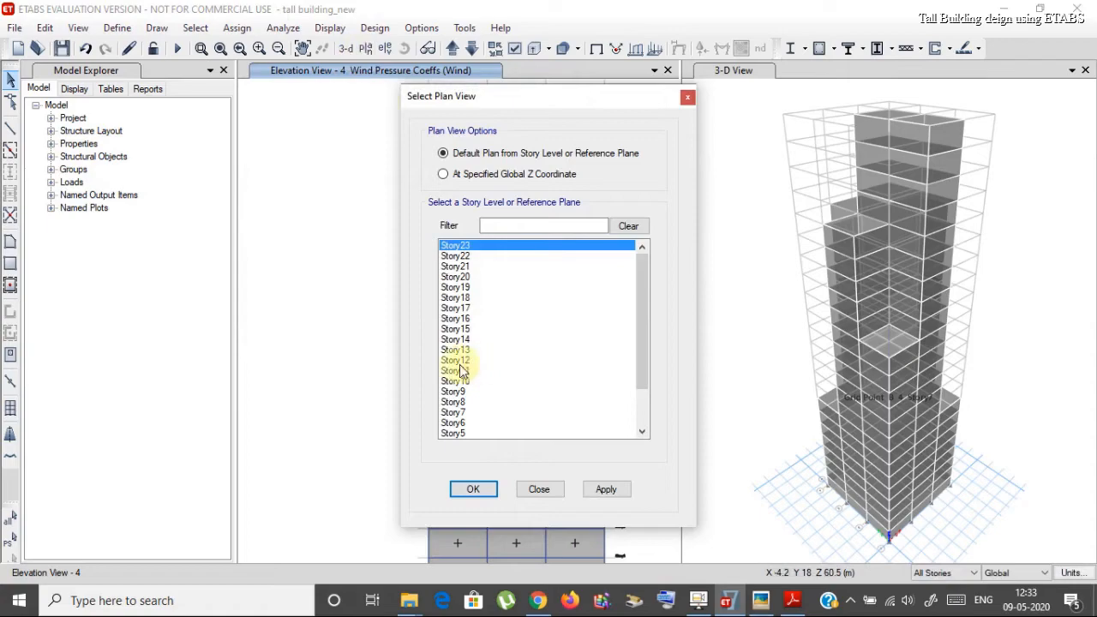
Step: Display the Story1 plan view in place of elevation 4
scroll(450, 363, "down", 2)
left_click(463, 423)
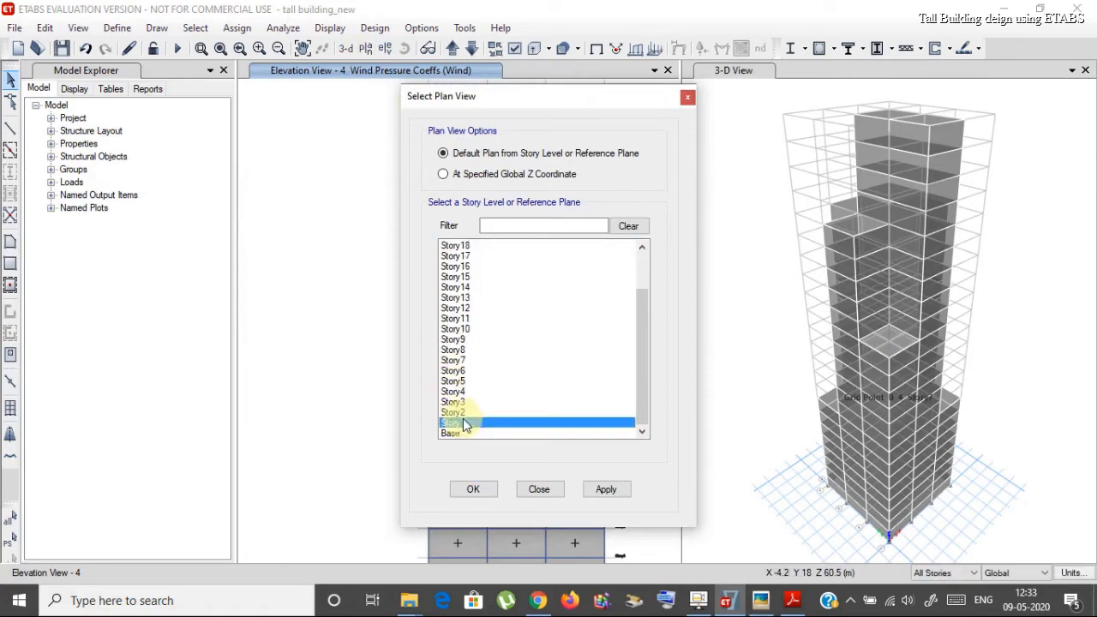
left_click(611, 490)
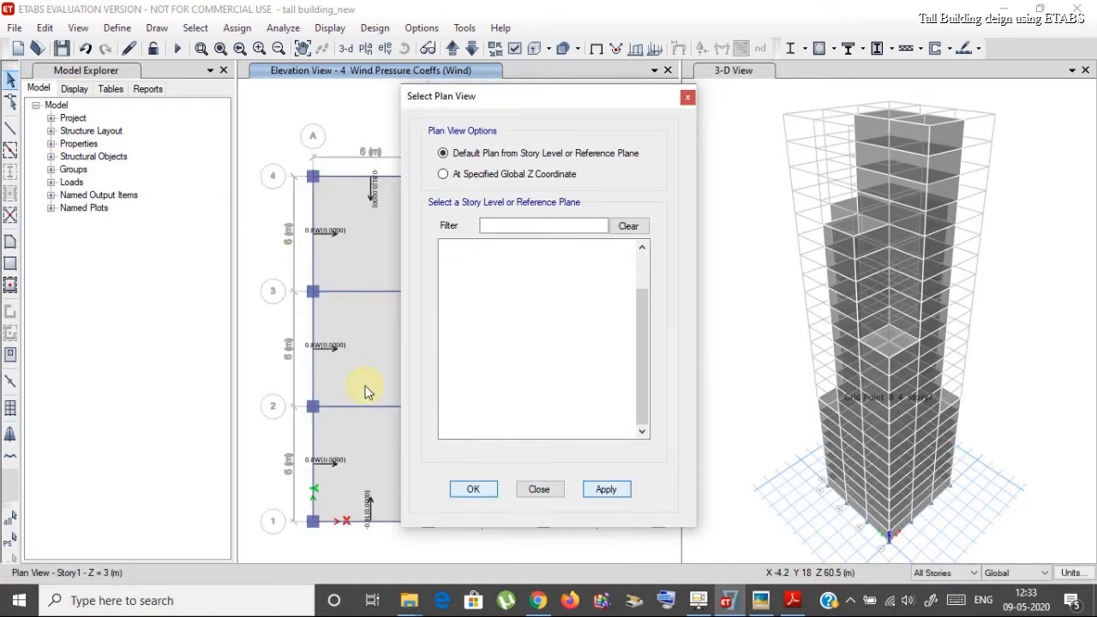
left_click(473, 490)
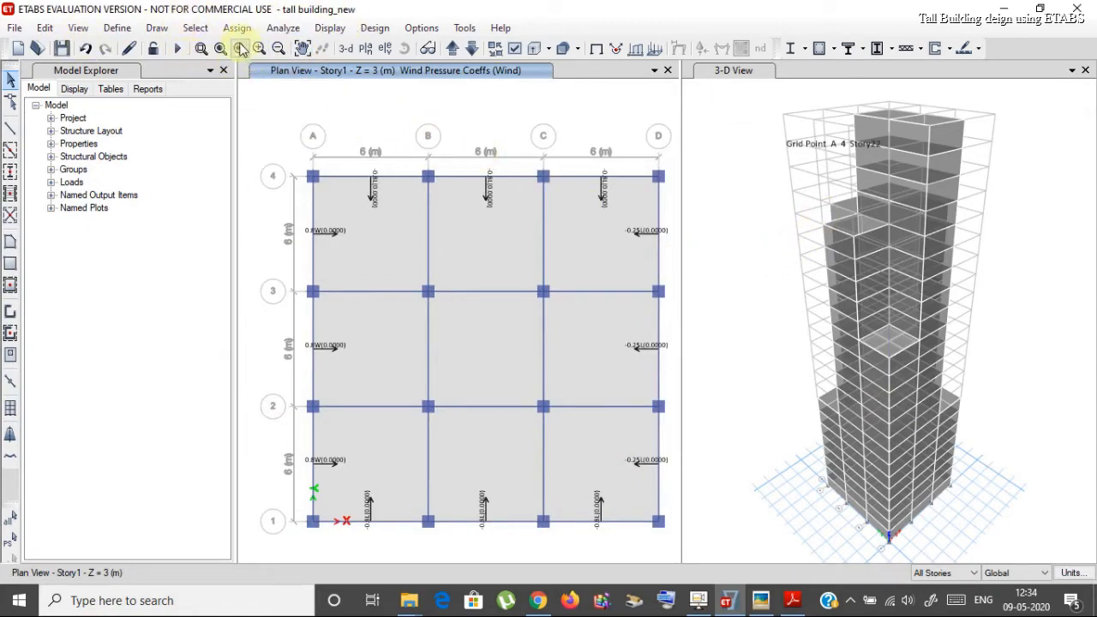
Step: Run the analysis and inspect the Dead displacements of upper-storey joints in the 3-D view
left_click(283, 28)
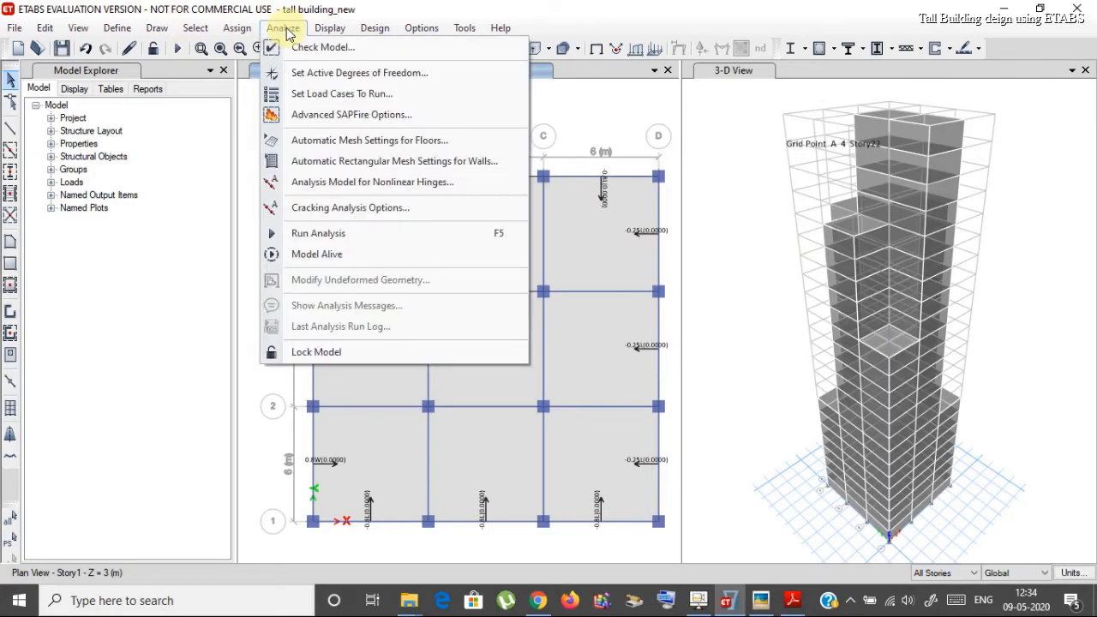
left_click(292, 234)
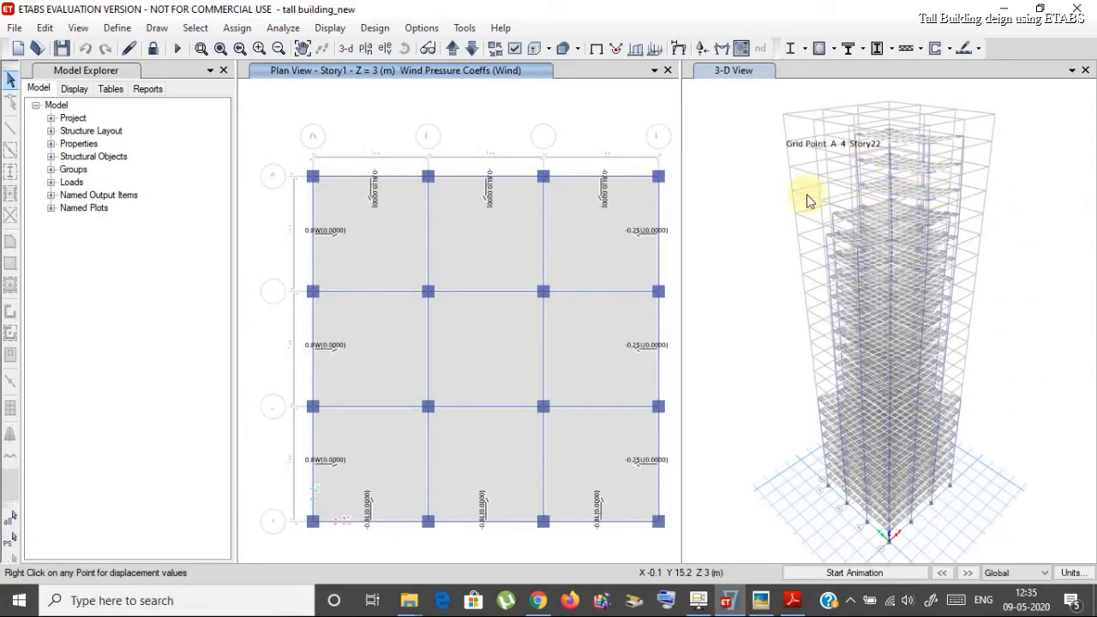
left_click(817, 224)
right_click(943, 215)
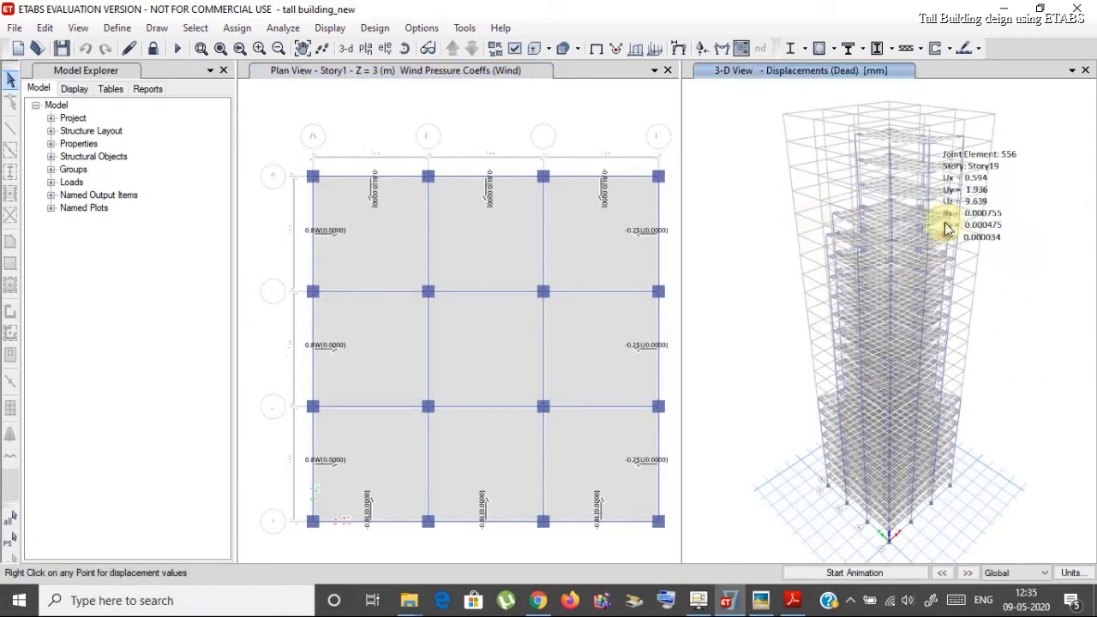
right_click(933, 193)
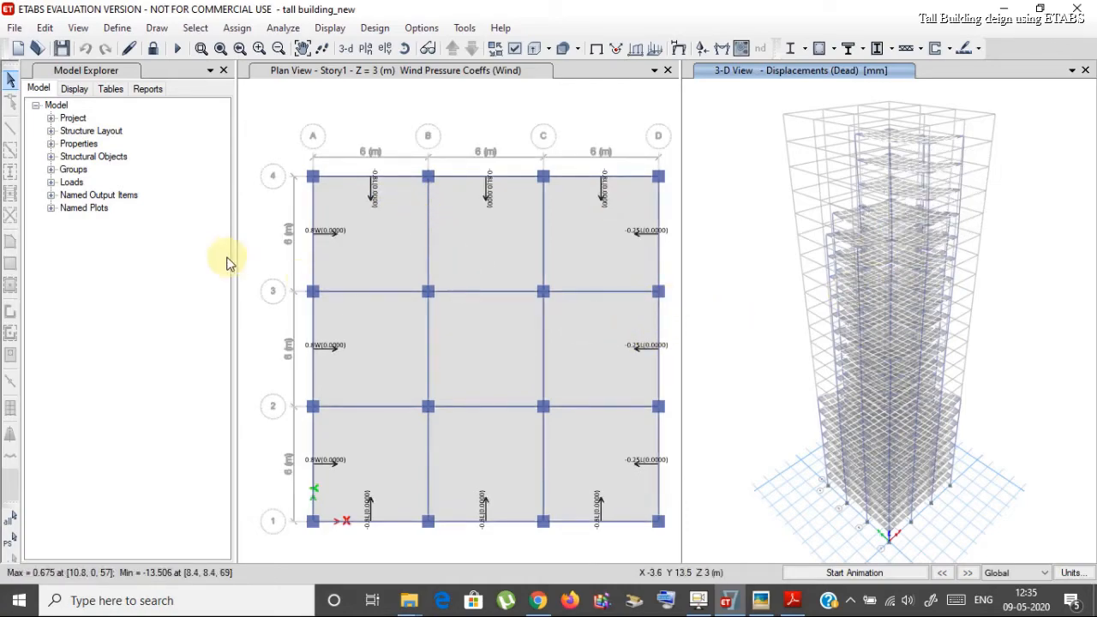
Step: Review the concrete frame design preferences and accept them with IS 456:2000 as the design code
left_click(373, 28)
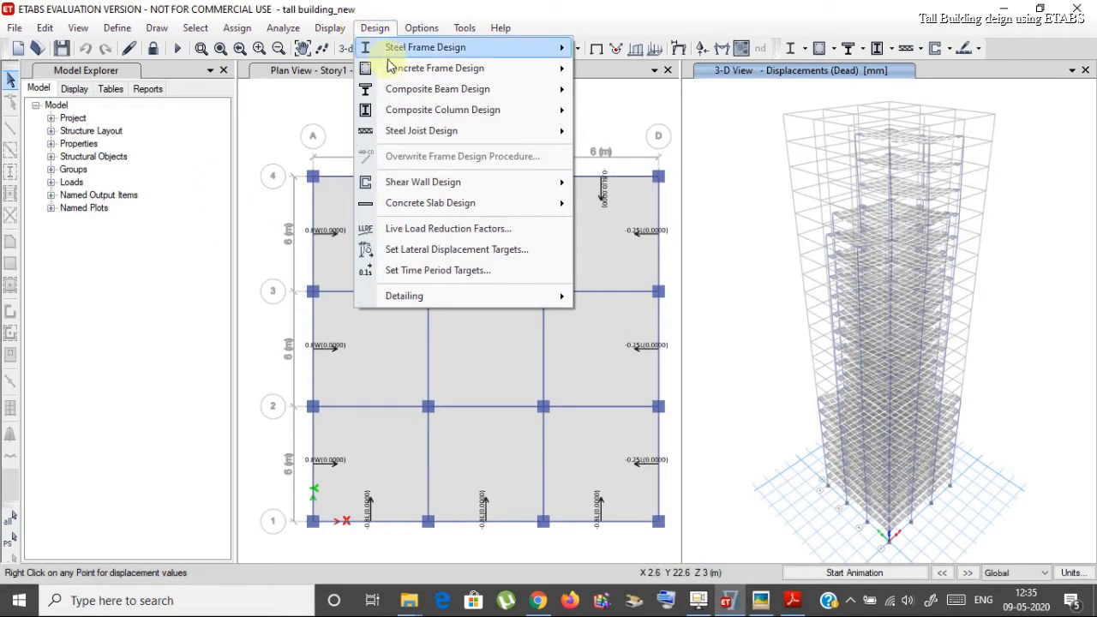
mouse_move(403, 68)
left_click(653, 75)
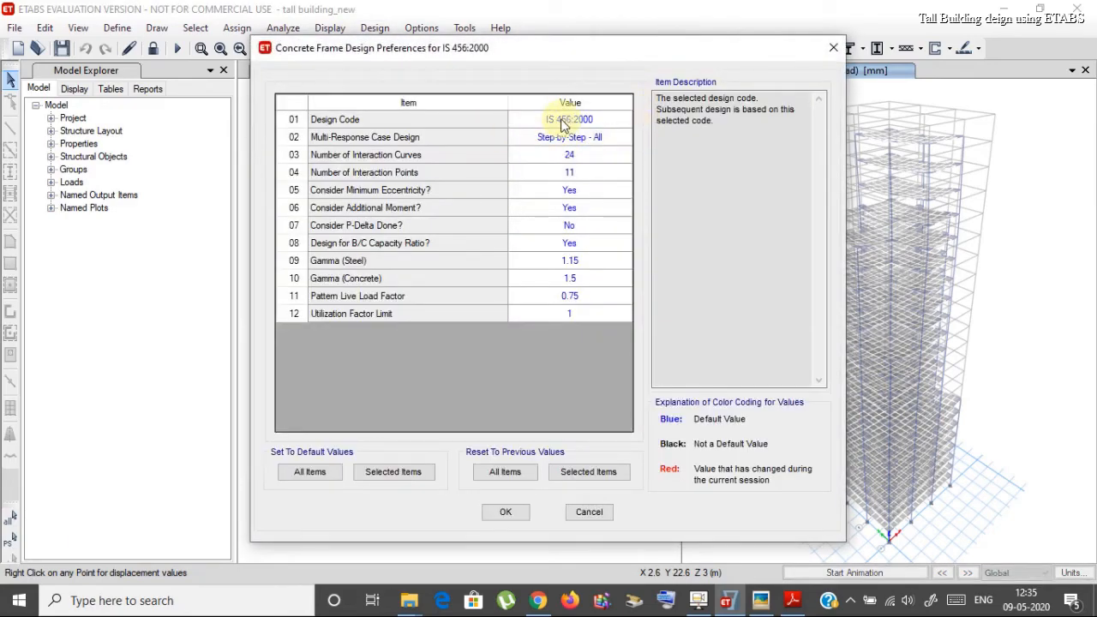
left_click(508, 513)
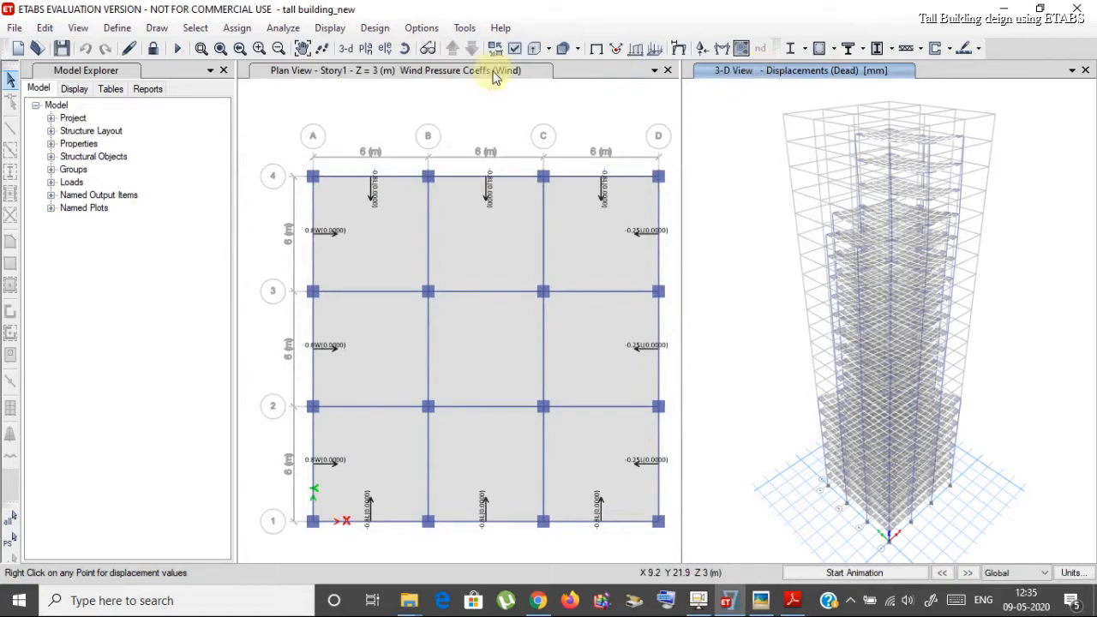
Step: Show the beams and columns as extruded sections in the 3-D displacement view
left_click(375, 28)
left_click(390, 33)
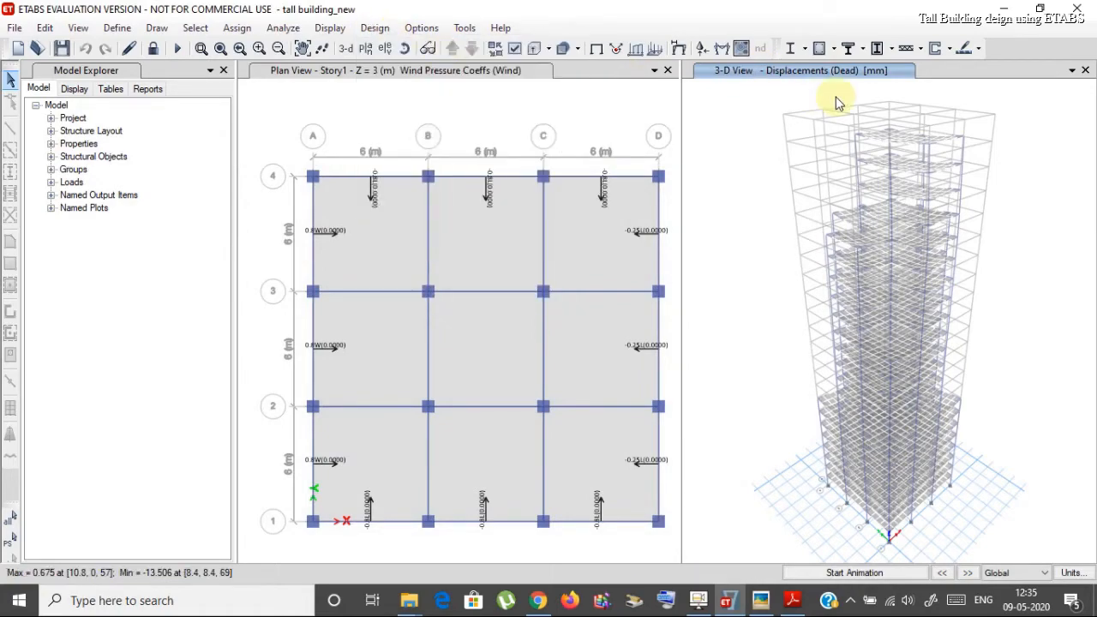
left_click(576, 50)
left_click(549, 48)
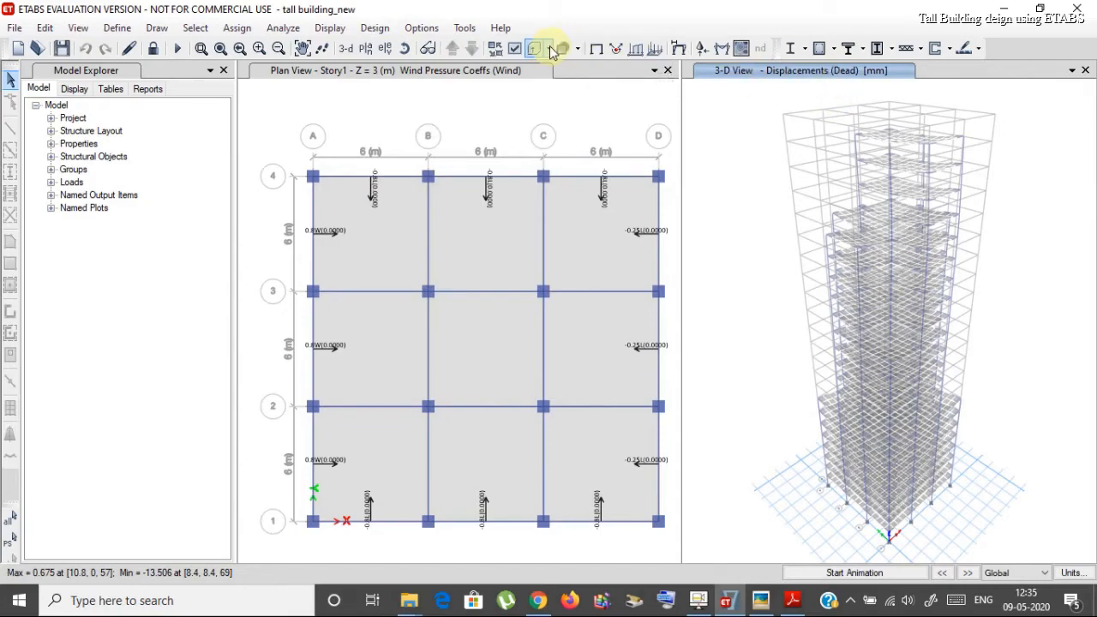
left_click(549, 48)
left_click(557, 68)
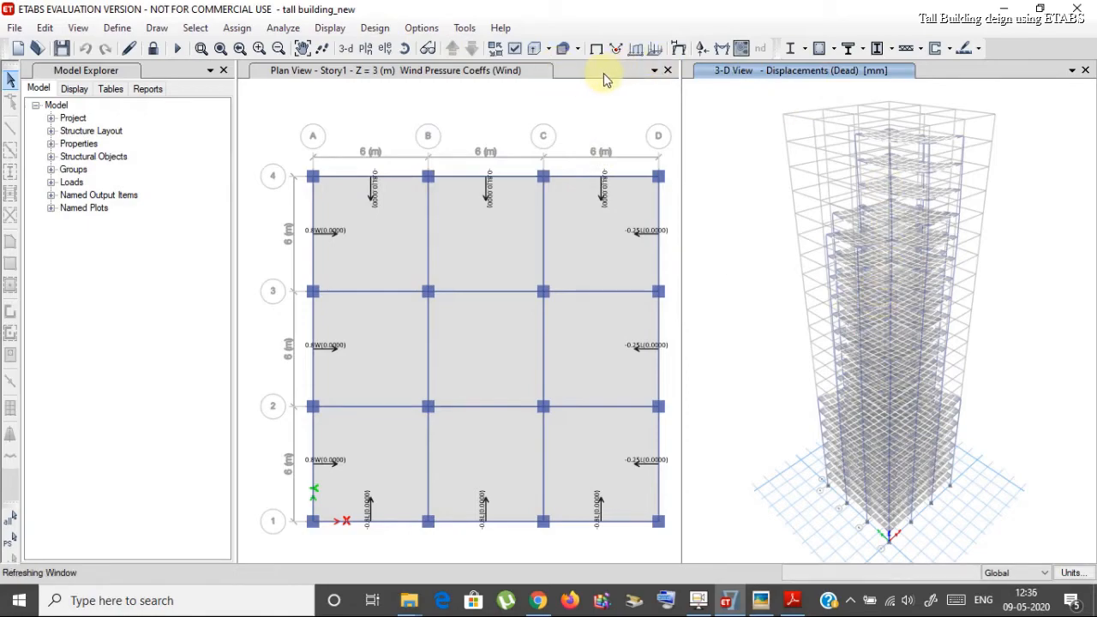
left_click(532, 50)
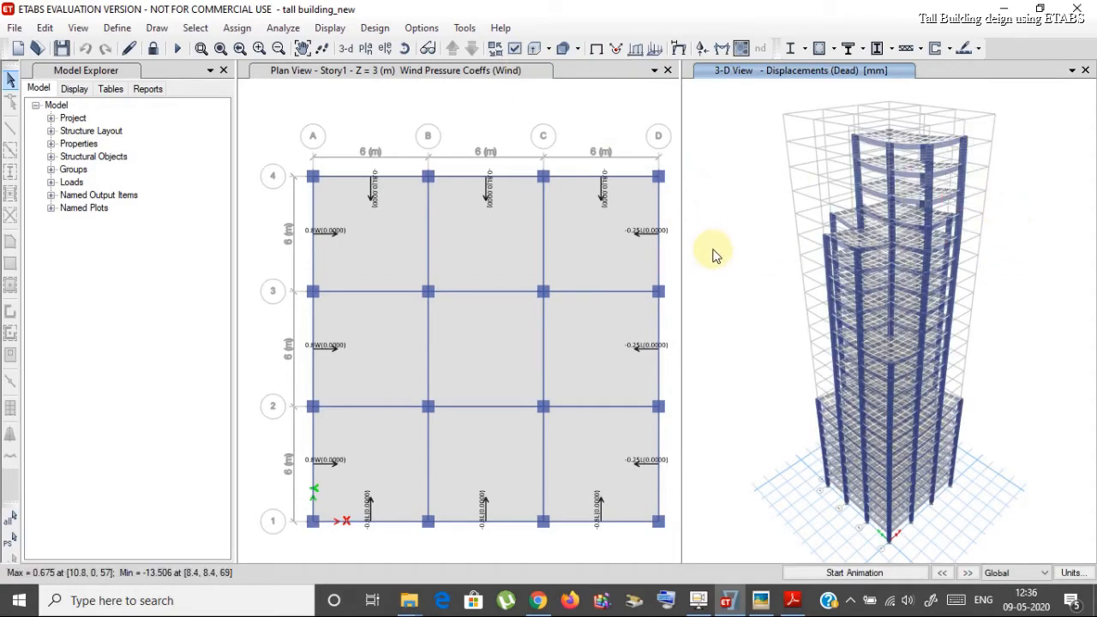
Step: Start the concrete frame design check and return to ETABS from the browser while it runs
left_click(374, 28)
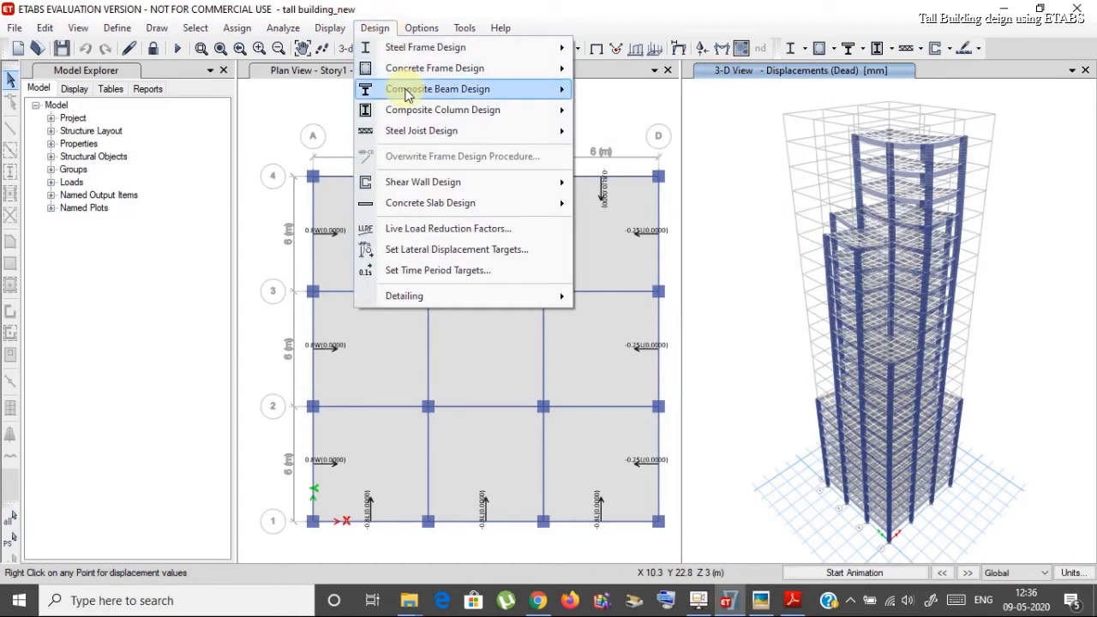
mouse_move(463, 72)
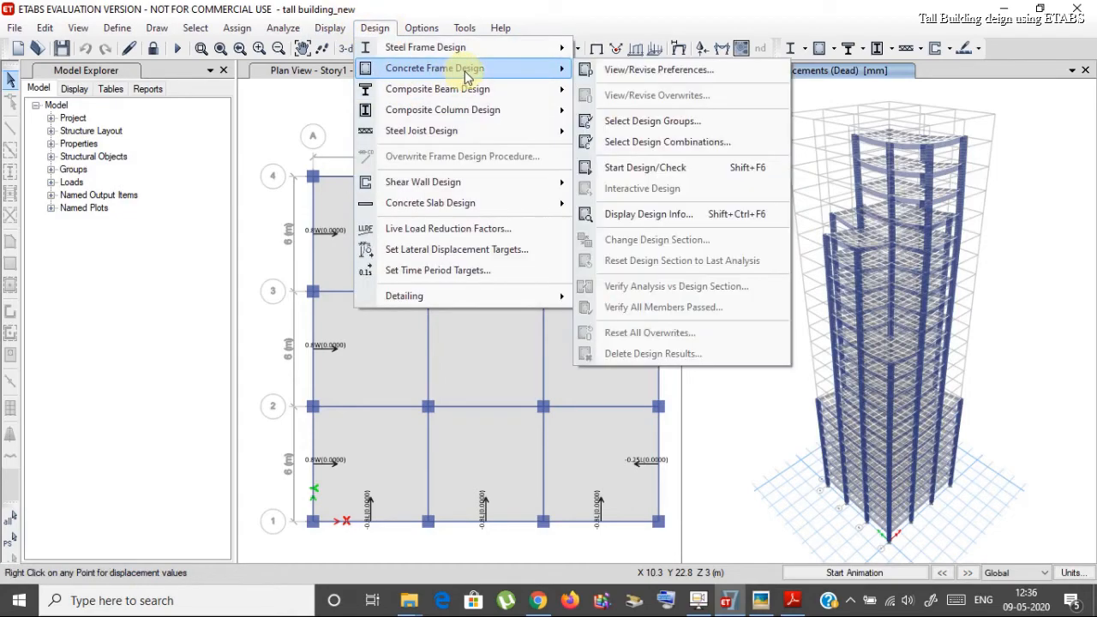
left_click(681, 170)
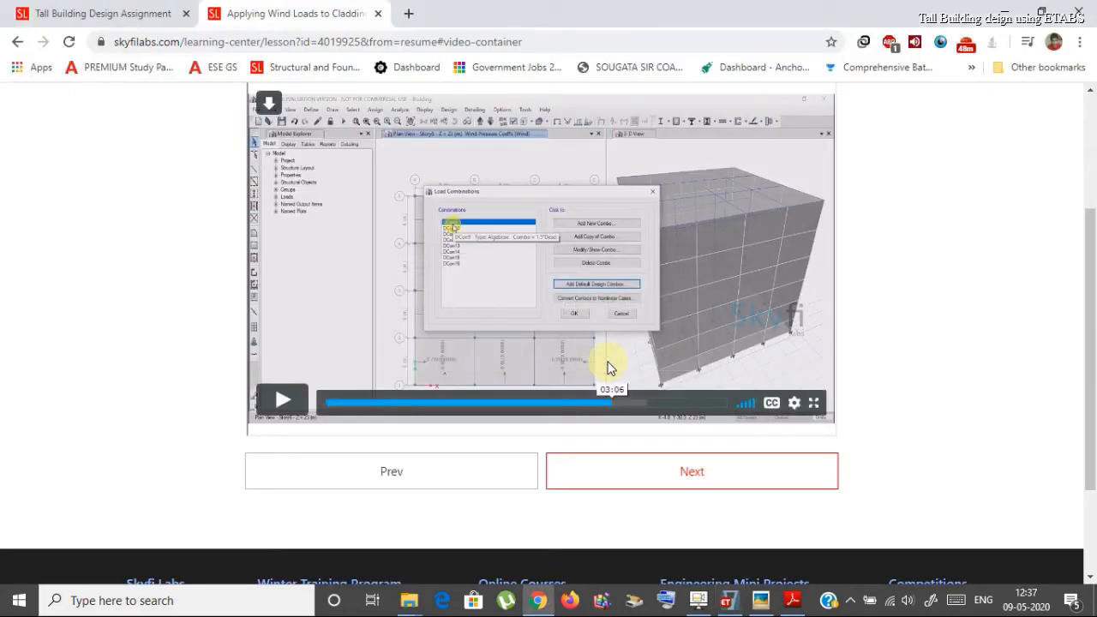
mouse_move(793, 604)
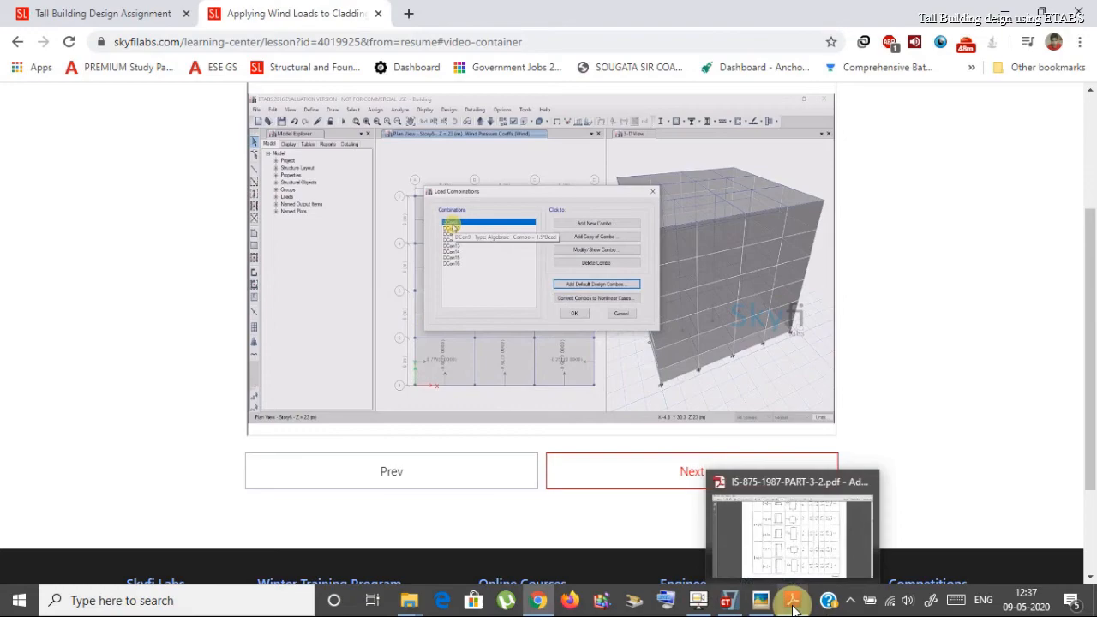
left_click(728, 603)
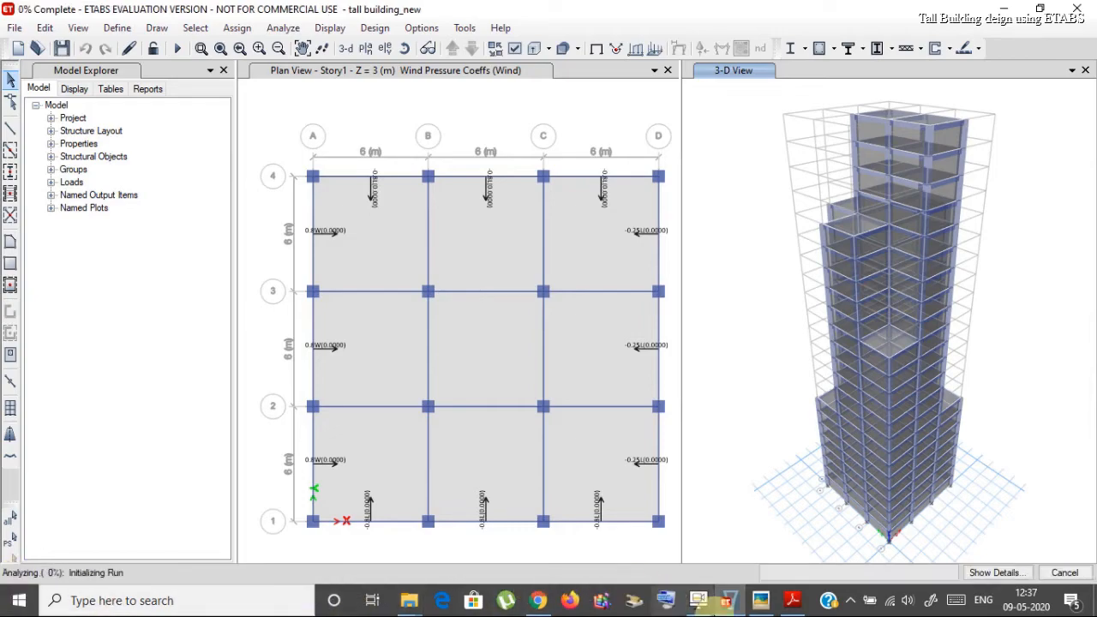
Step: Switch to the IS-875-1987 PDF in Adobe Reader and examine the upper part of Table 4
left_click(791, 603)
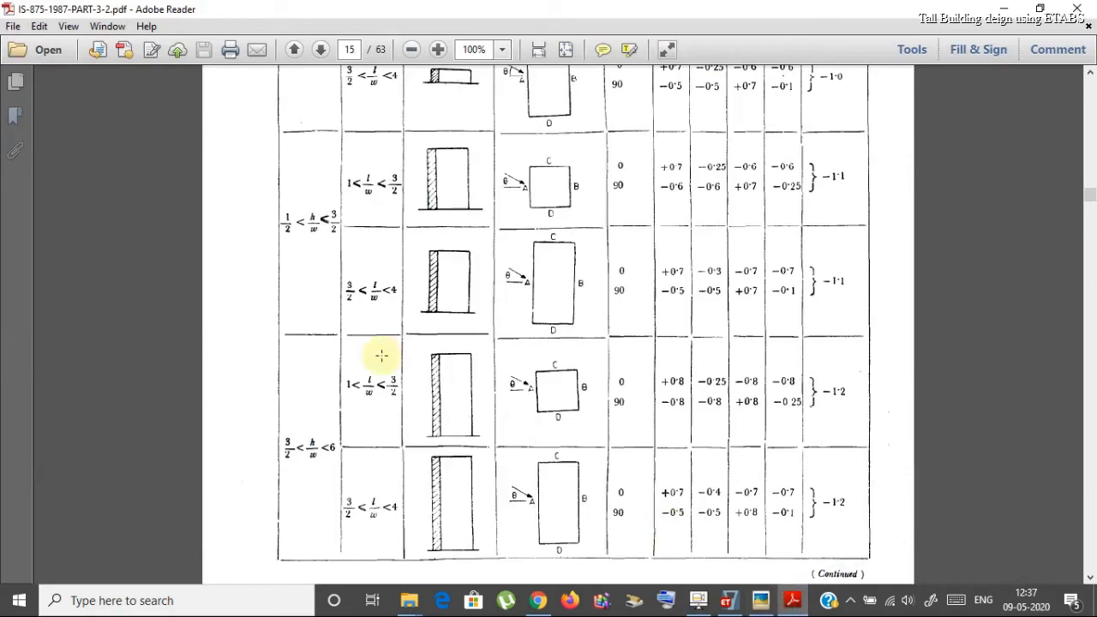
scroll(368, 403, "up", 8)
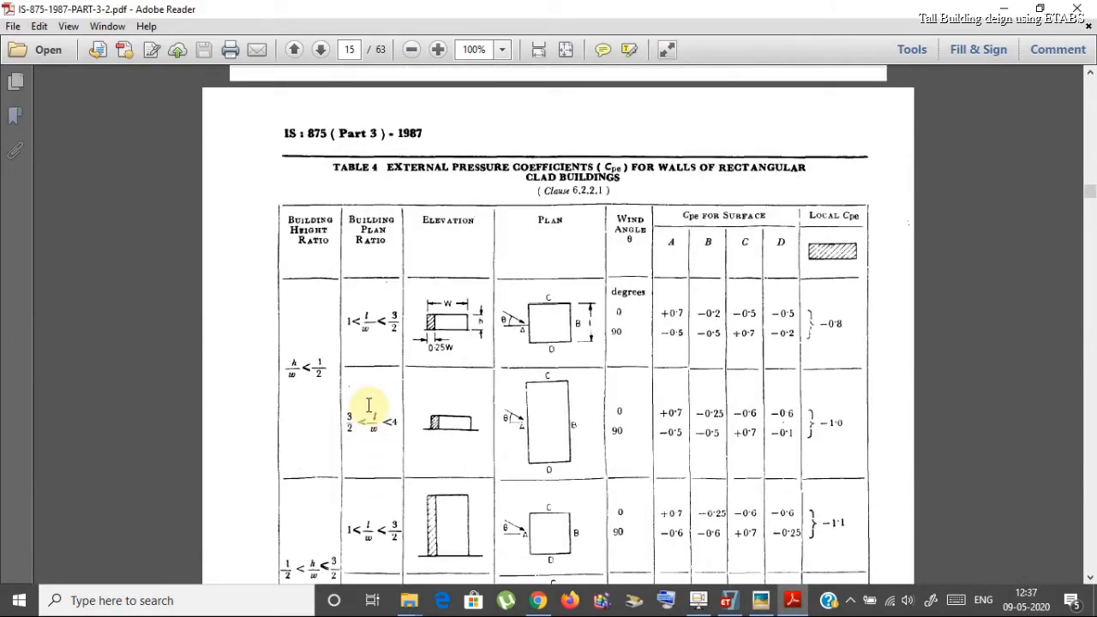
Step: Switch back to ETABS and agree to reiterate analysis and design for the concrete frames with differing sections
left_click(727, 603)
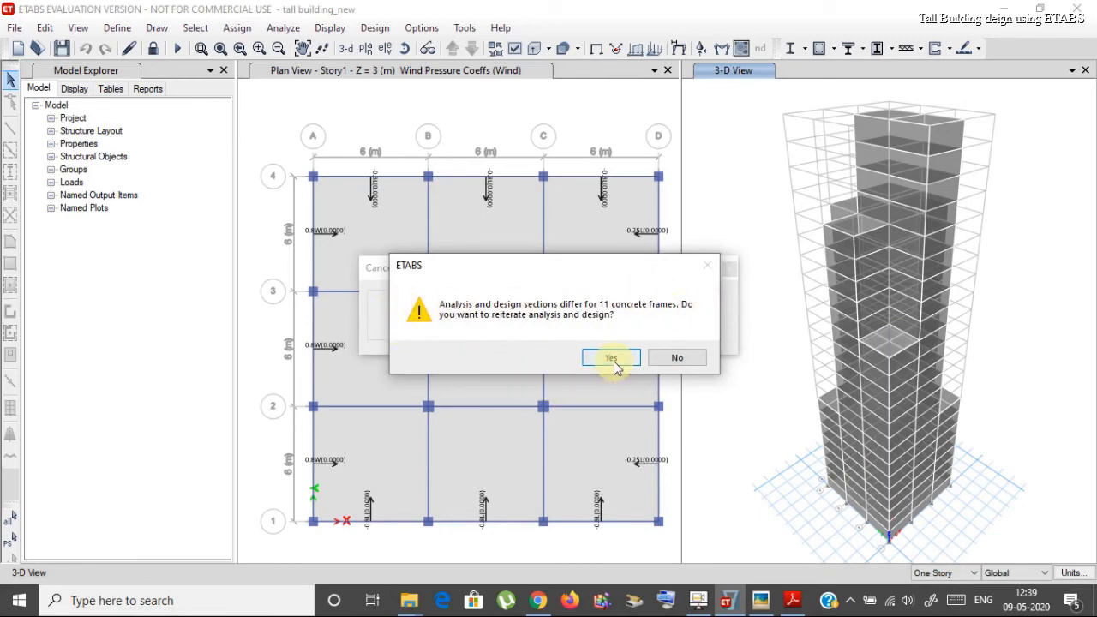
key("alt+Tab")
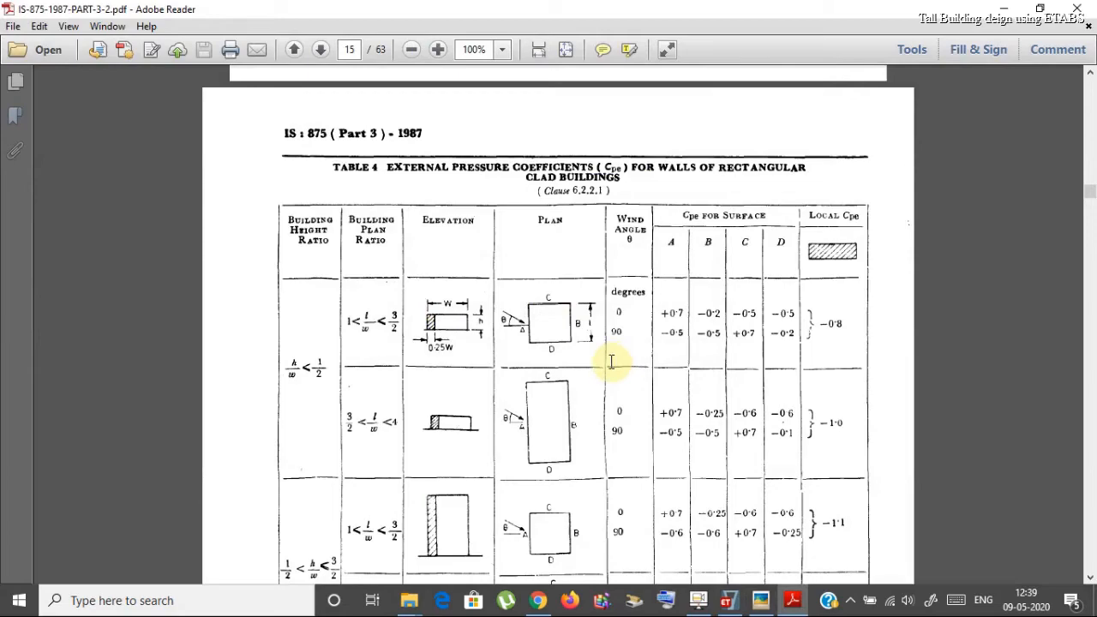
left_click(731, 602)
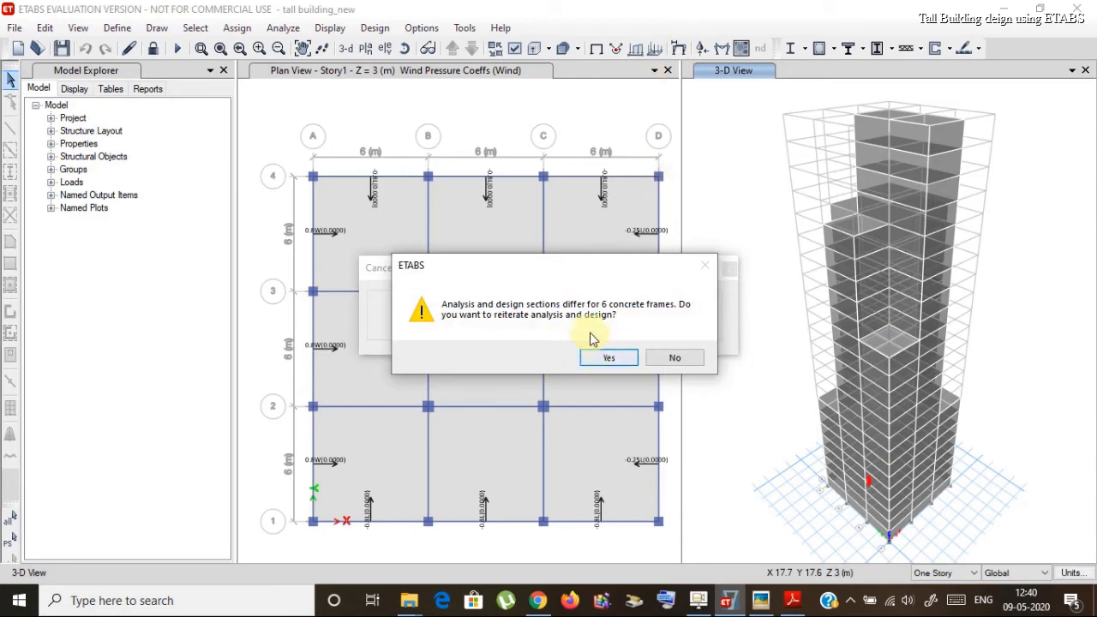
left_click(602, 365)
key("alt+Tab")
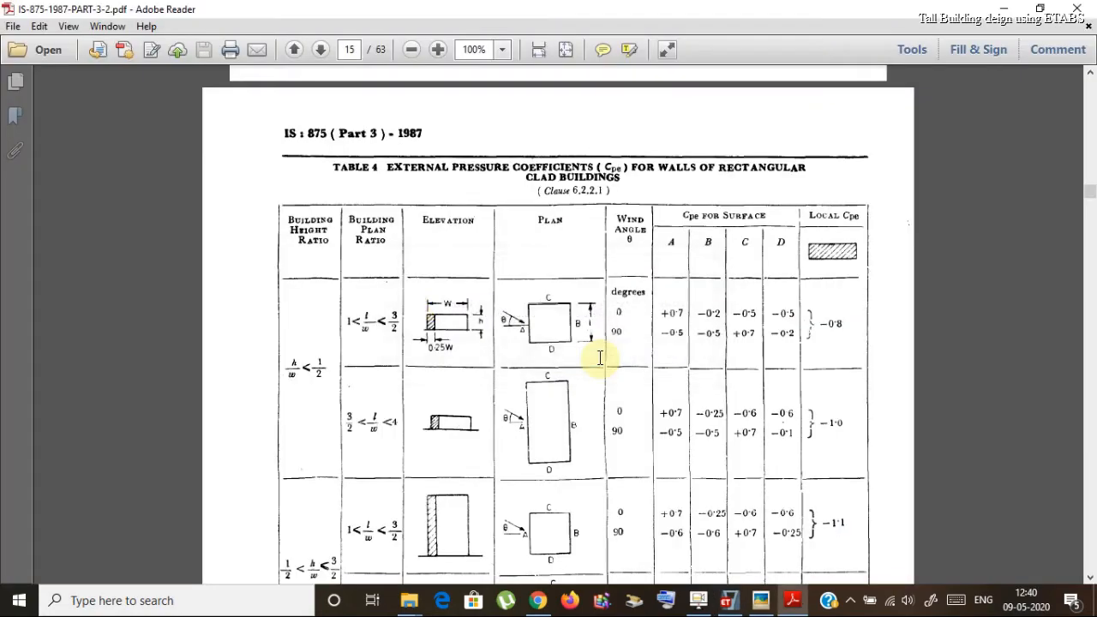
Step: Switch back to ETABS and start the concrete frame design check again for the analysed building
left_click(730, 603)
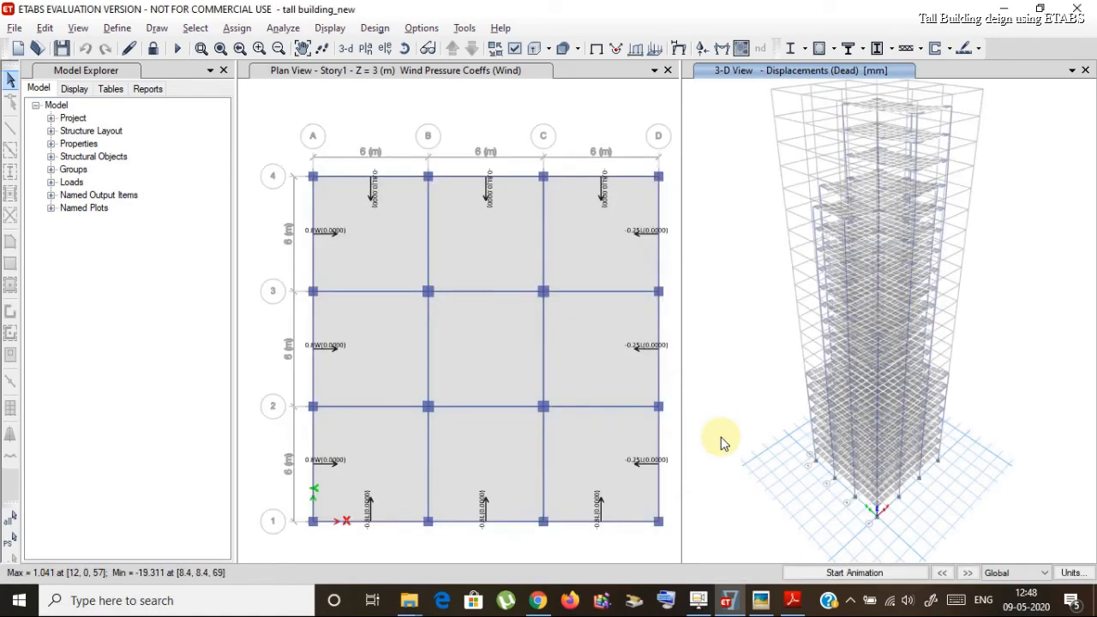
left_click(327, 29)
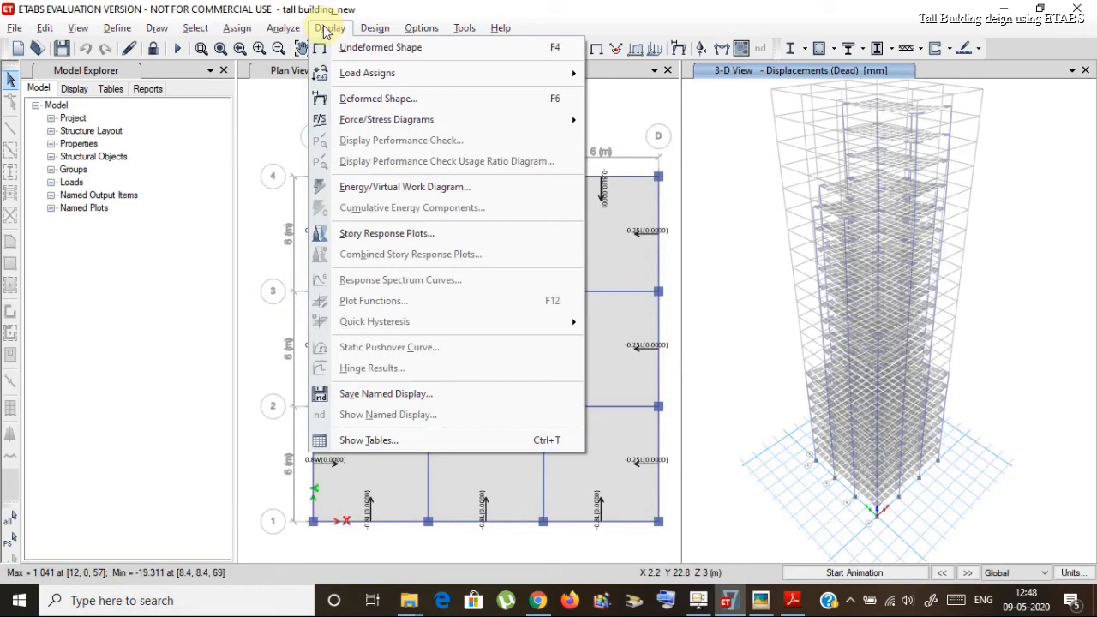
left_click(327, 28)
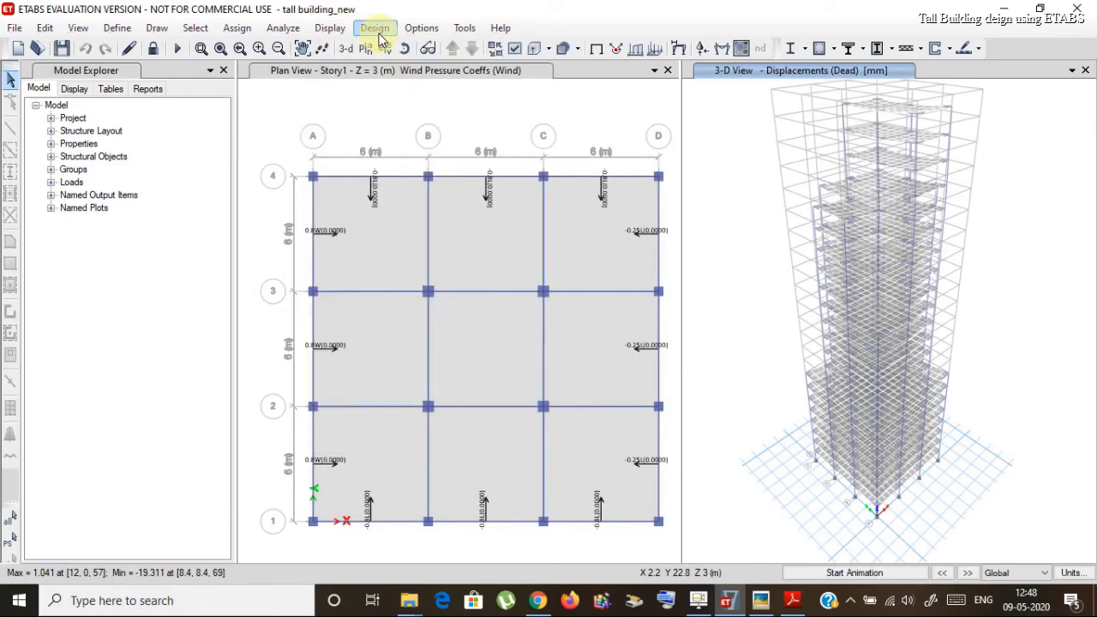
left_click(378, 34)
mouse_move(399, 68)
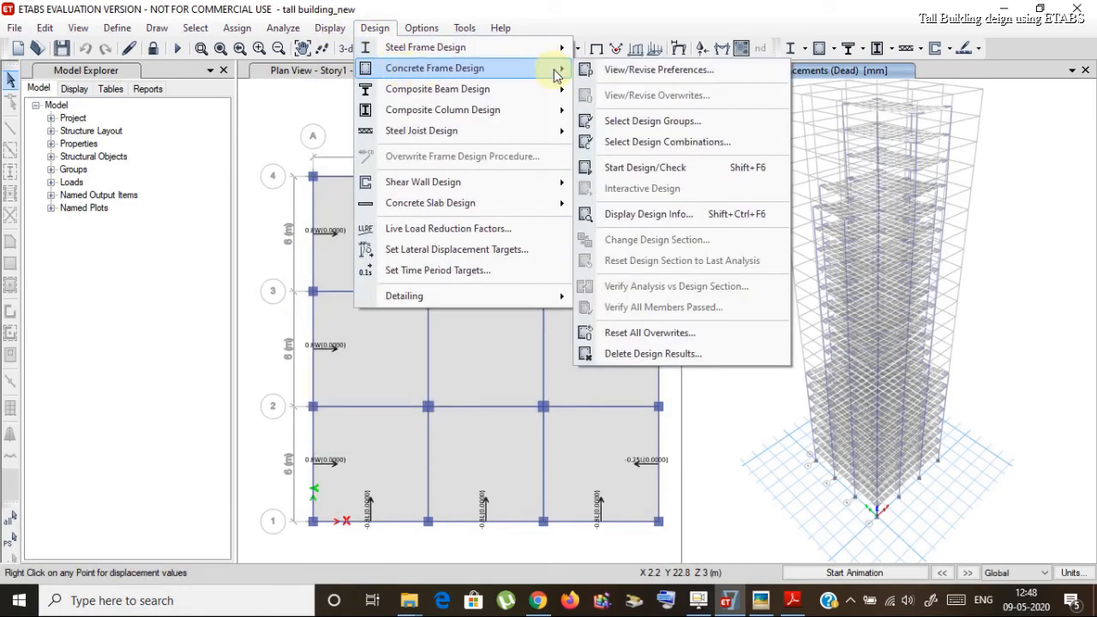
left_click(654, 167)
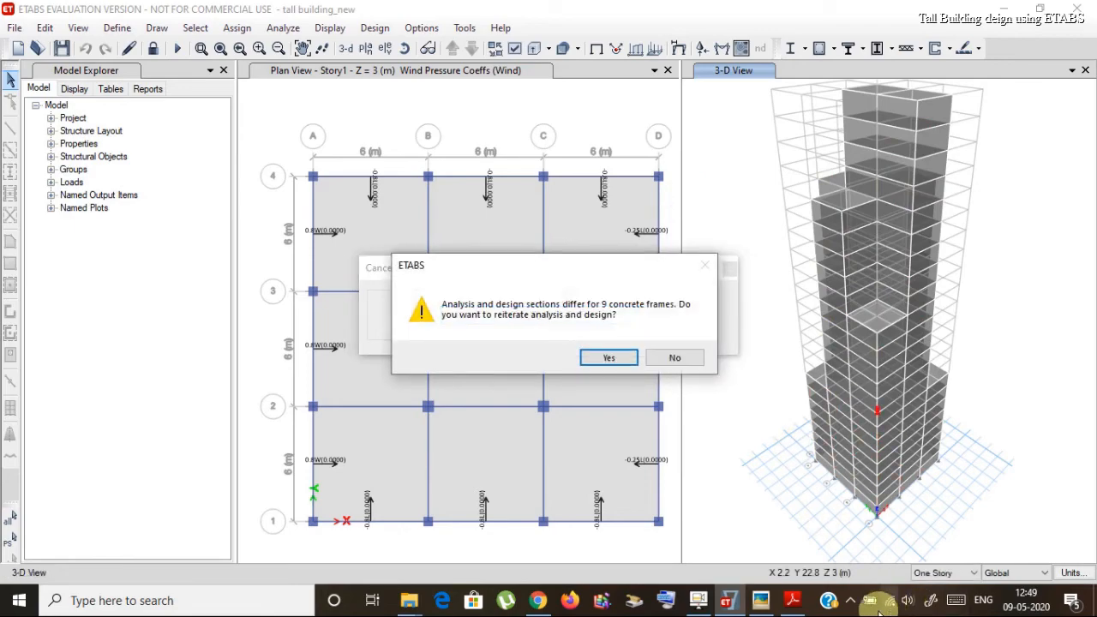
left_click(850, 600)
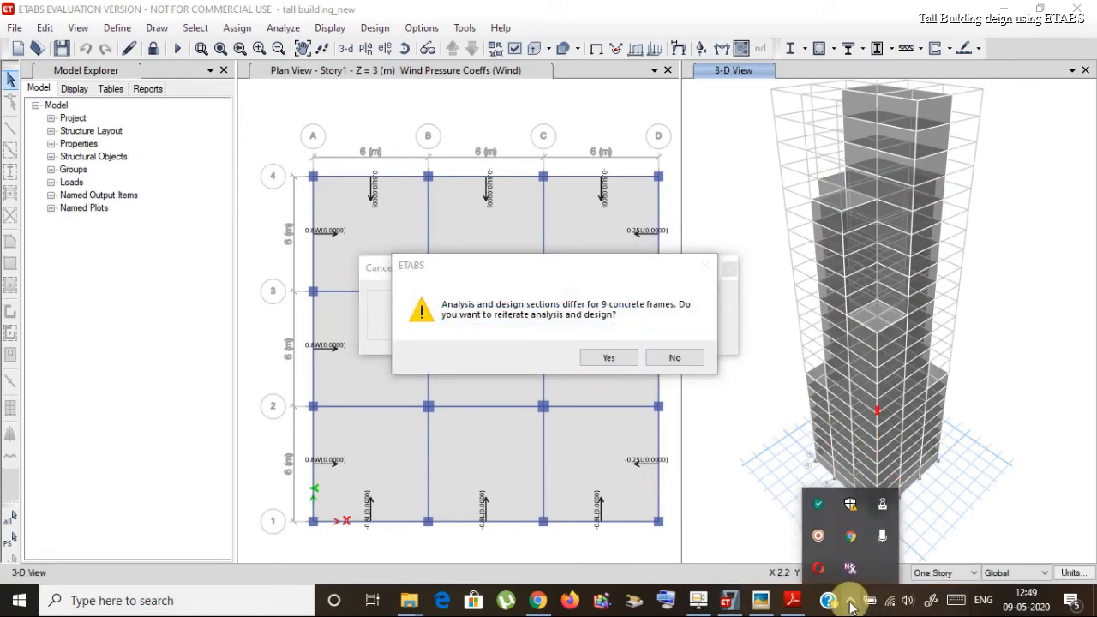
left_click(851, 602)
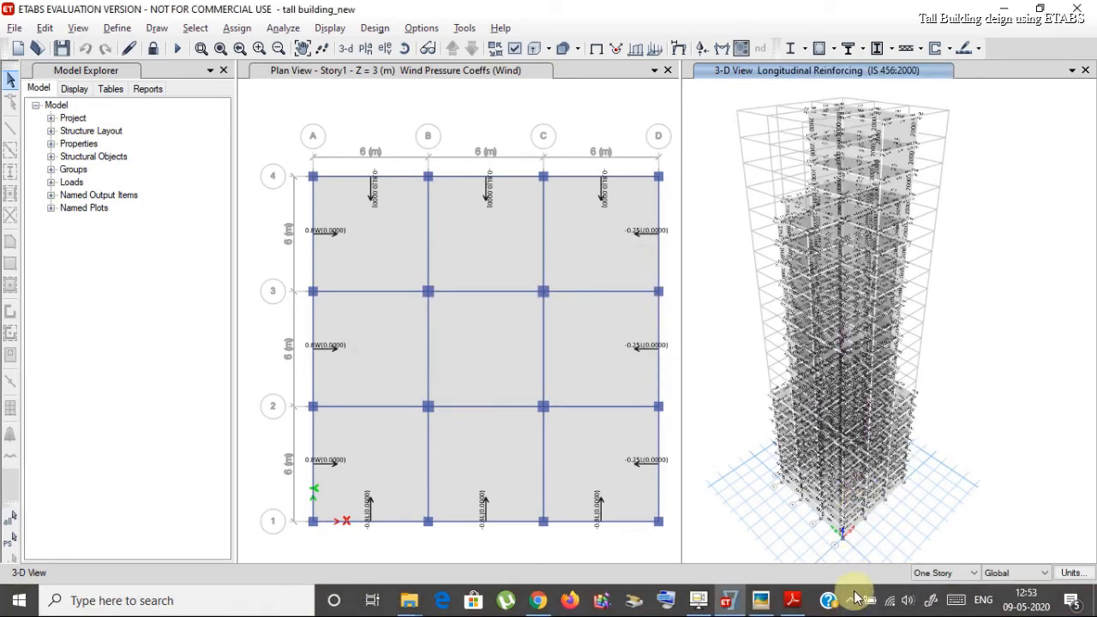
Step: Verify whether all concrete frame members passed the design check and dismiss the message
left_click(384, 33)
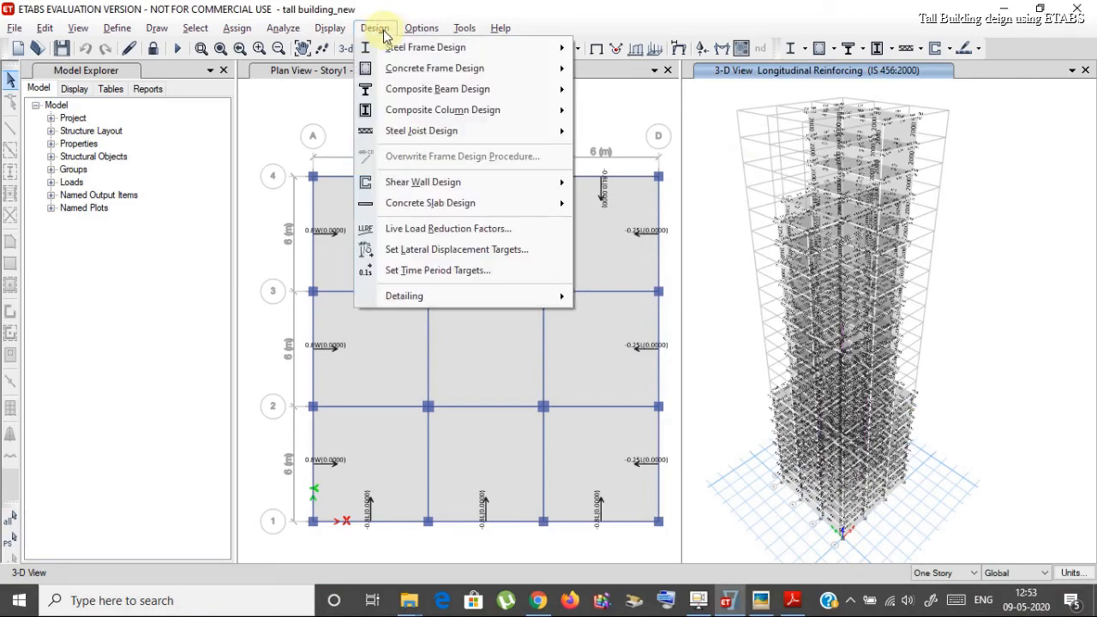
mouse_move(394, 70)
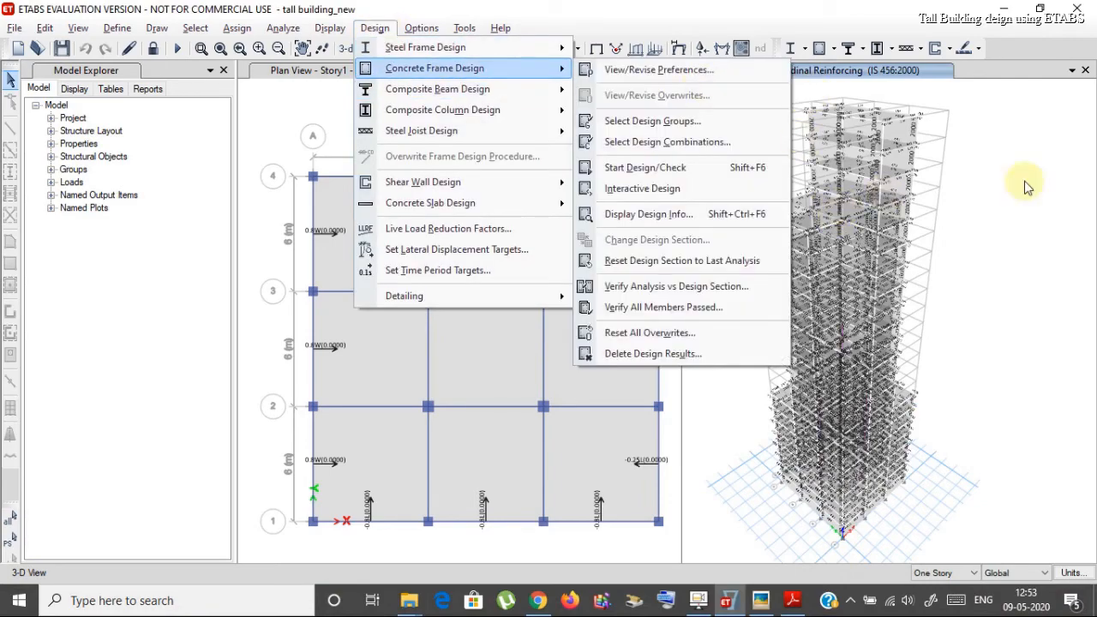
left_click(690, 314)
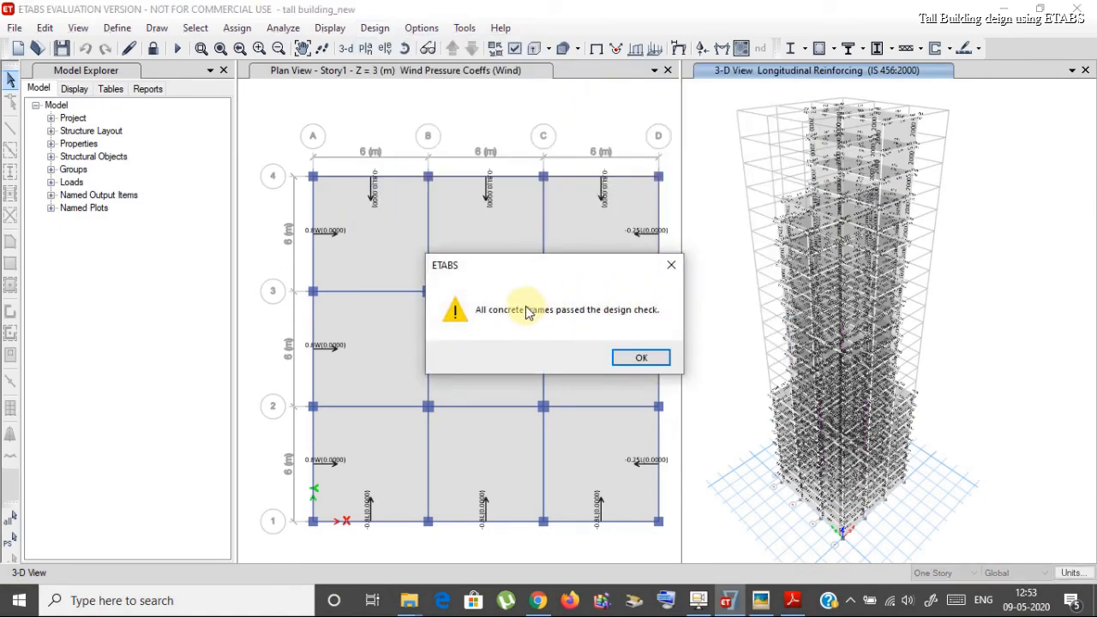
left_click(653, 359)
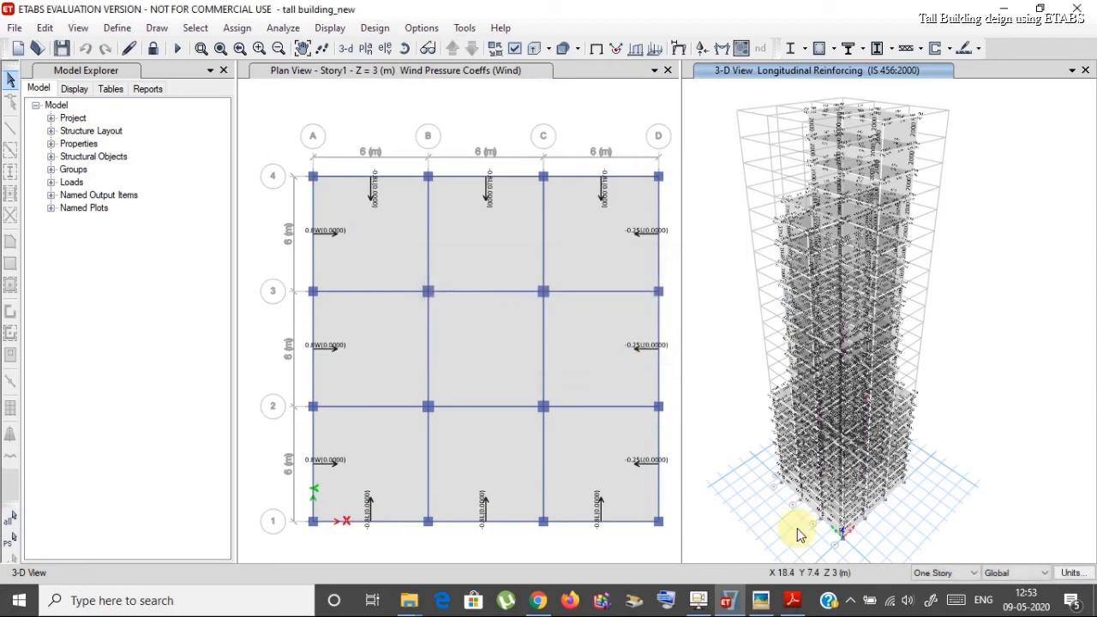
left_click(851, 600)
left_click(853, 602)
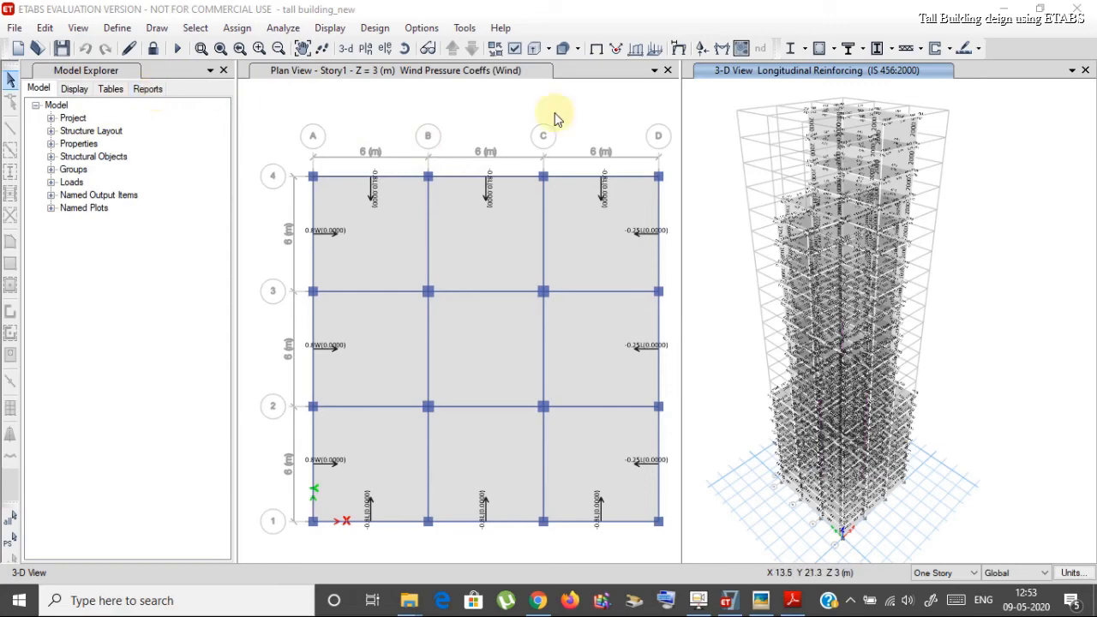
Step: Generate the Project Report for the tall building model from the available reports
left_click(485, 71)
left_click(148, 88)
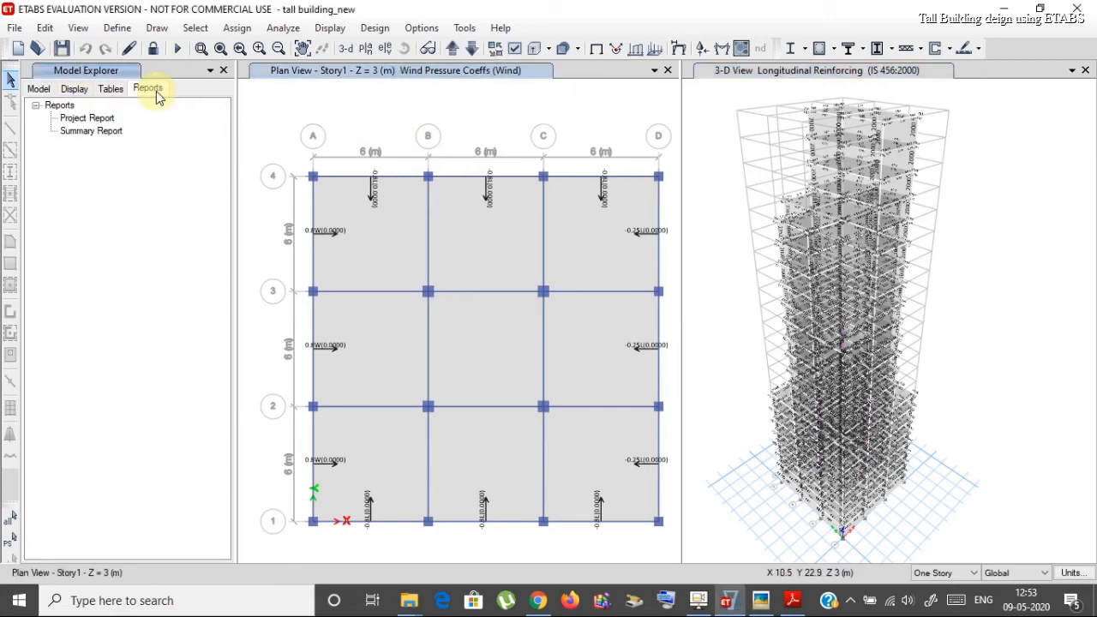
left_click(86, 120)
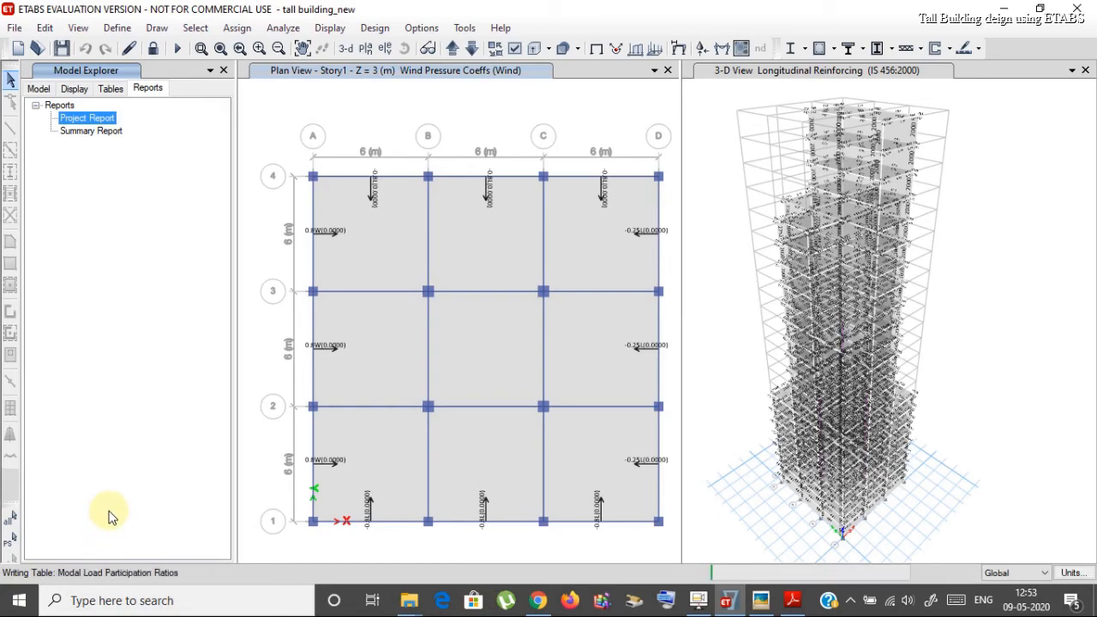
double_click(101, 131)
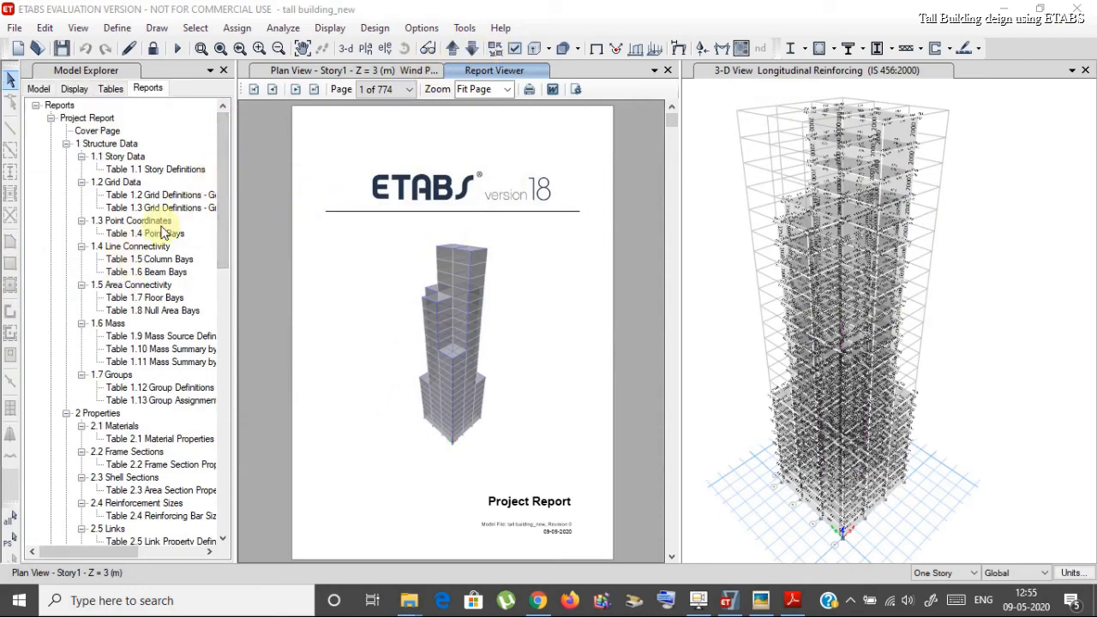
Step: Look through the Project Report's contents and go to Table 2.1, Material Properties - General
left_click_drag(126, 557, 140, 556)
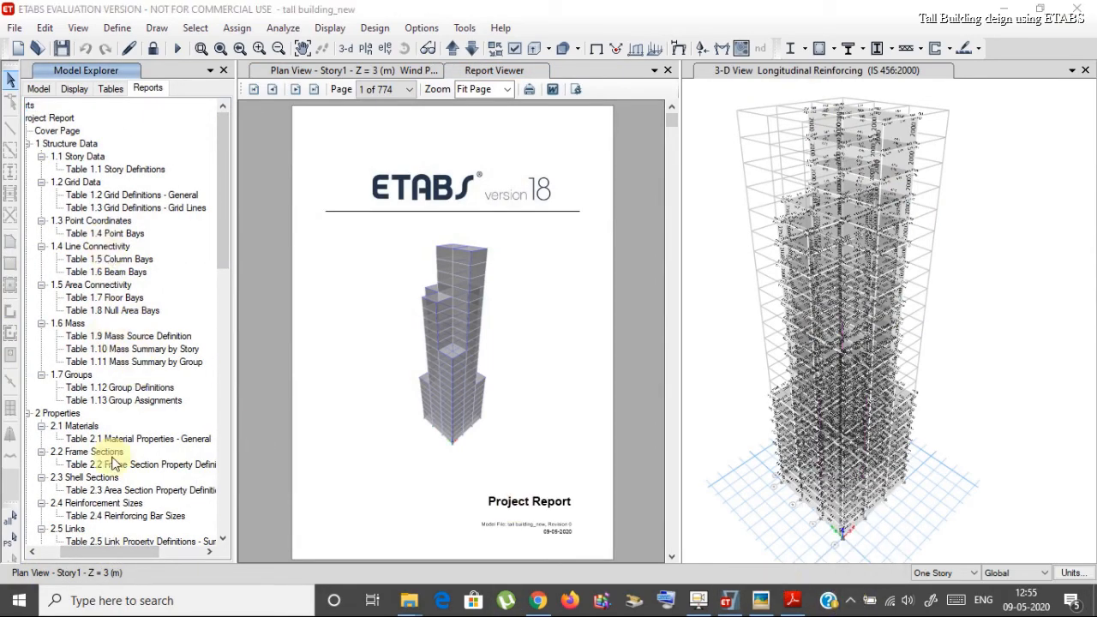
left_click_drag(152, 554, 142, 555)
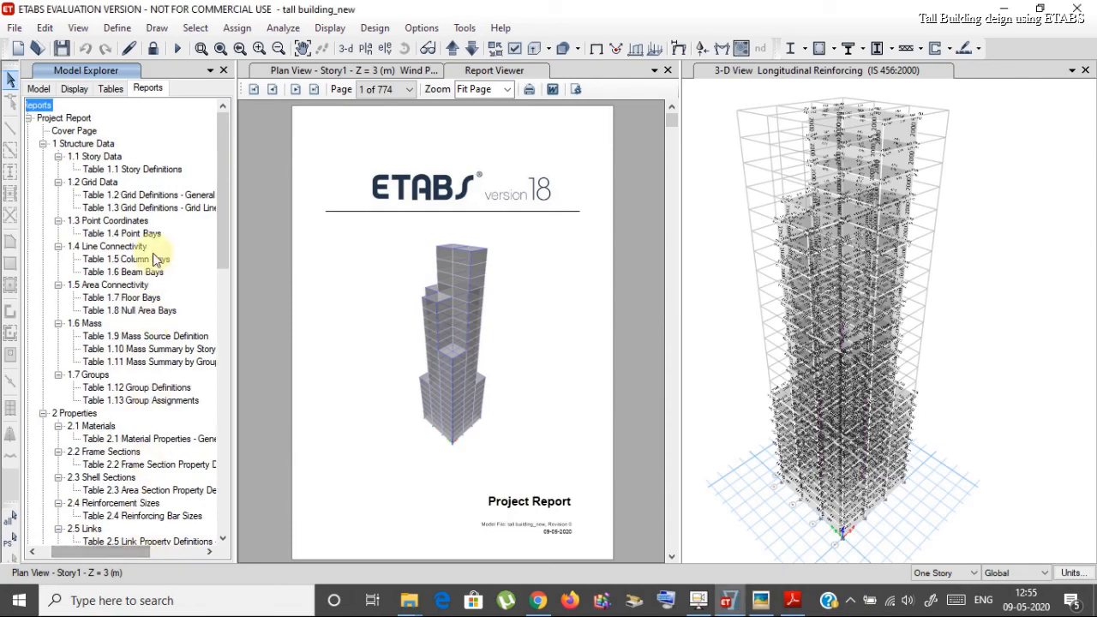
scroll(139, 223, "down", 2)
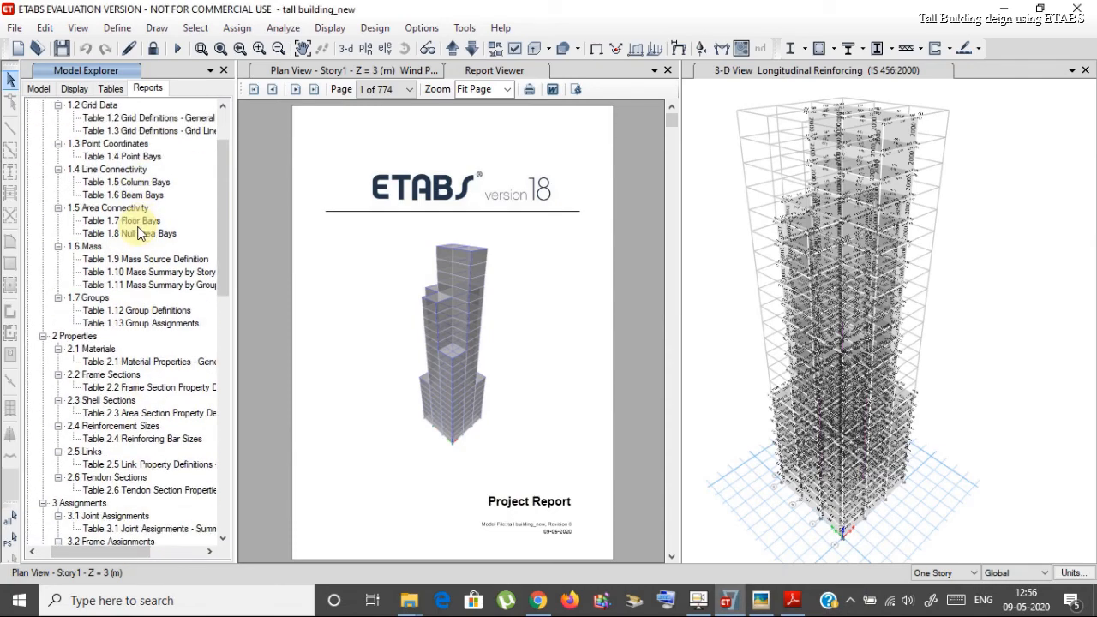
scroll(135, 266, "down", 3)
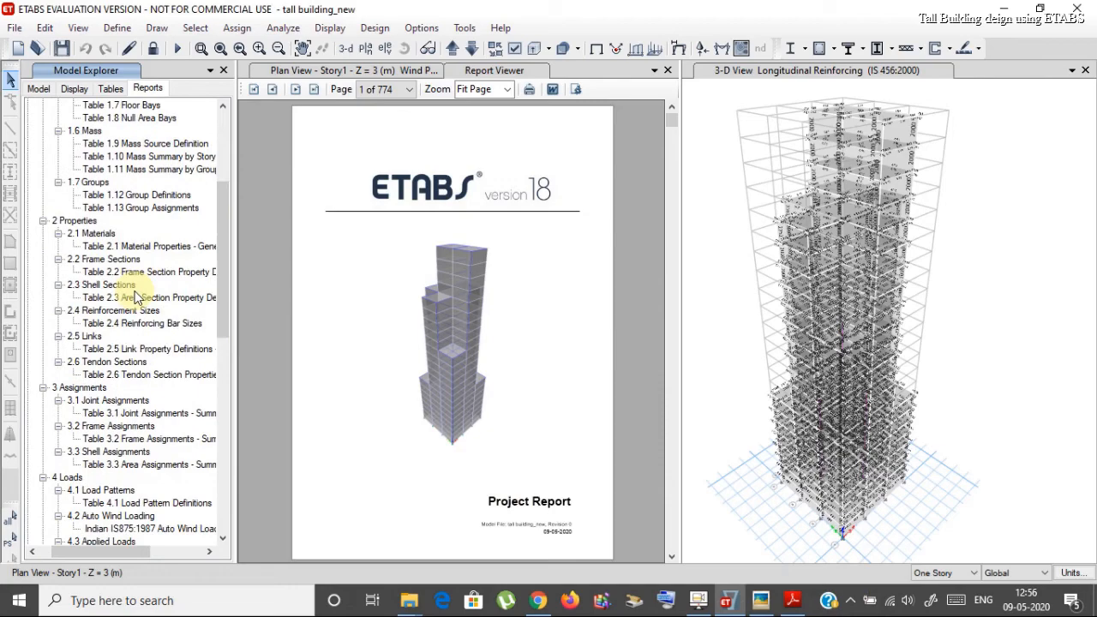
scroll(139, 285, "down", 2)
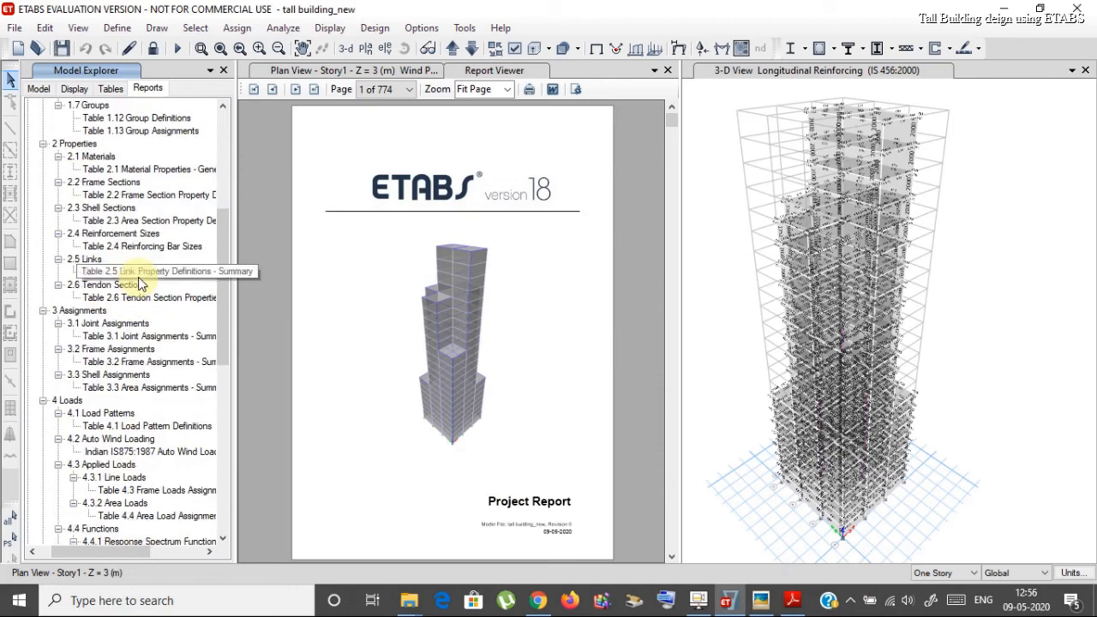
left_click(169, 170)
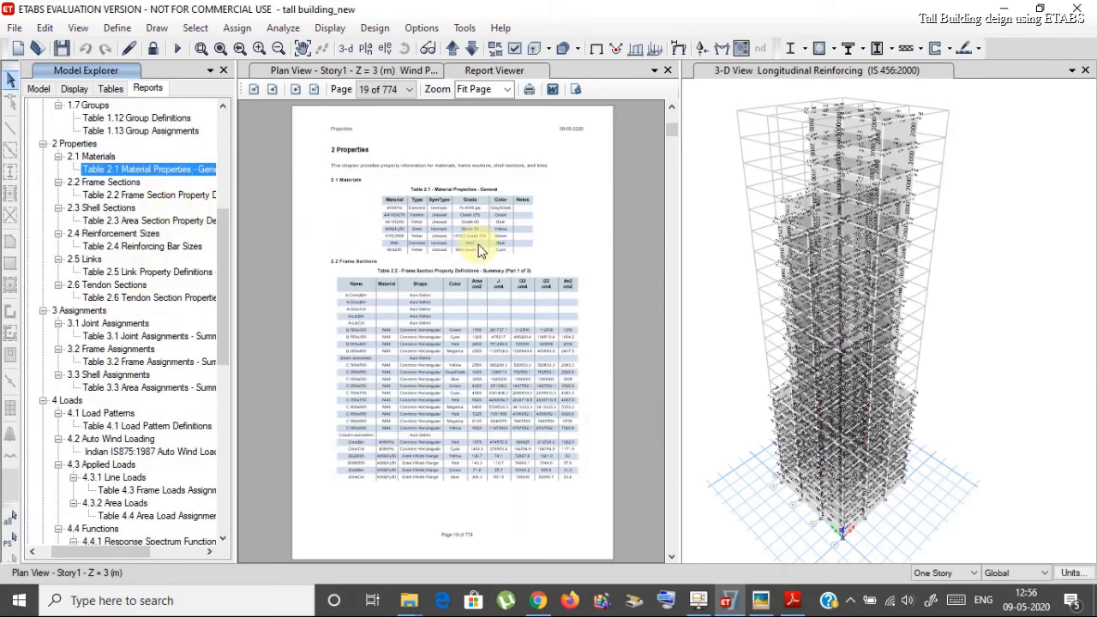
Step: Set the report zoom to 100% and bring the material properties table into view
left_click(494, 89)
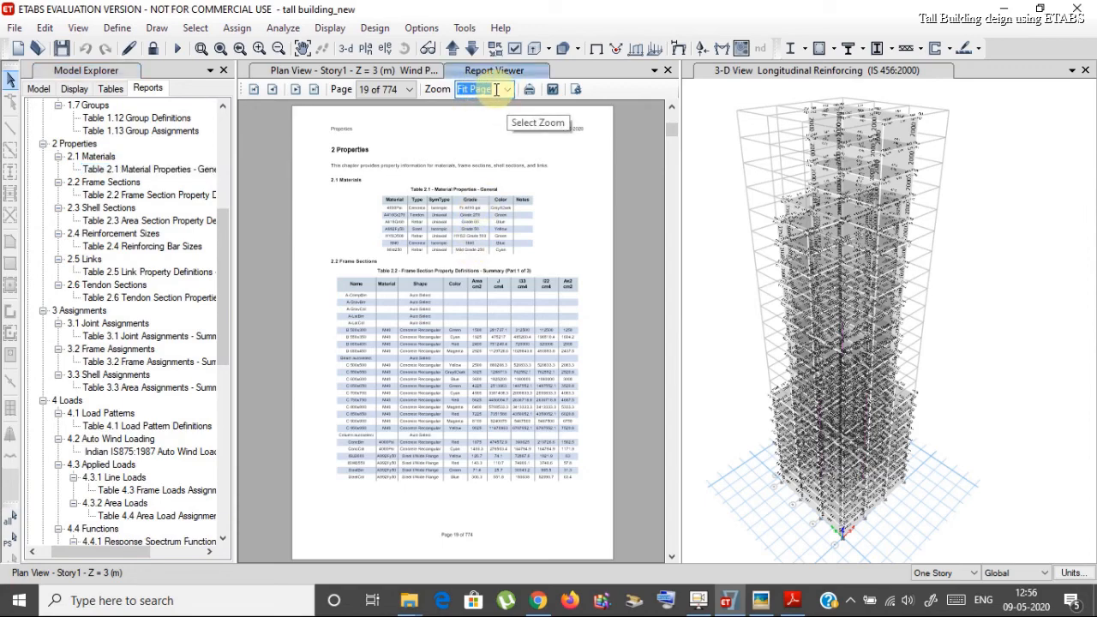
left_click(508, 91)
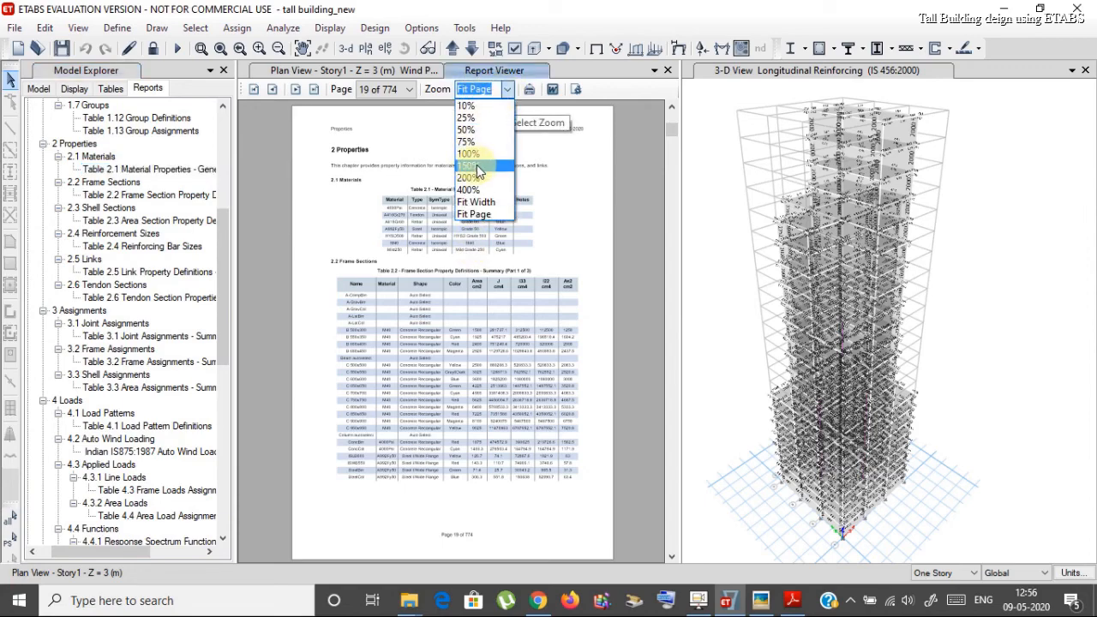
left_click(469, 153)
left_click_drag(501, 275, 513, 447)
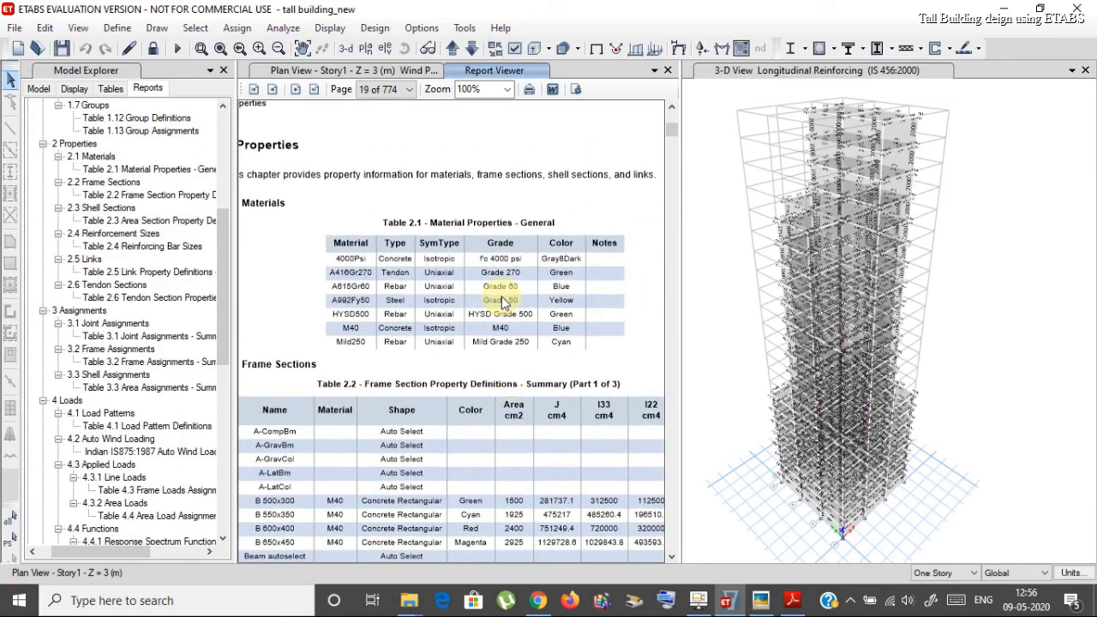
Step: Examine the report's frame section, shell section and reinforcing bar size tables in chapter 2
scroll(498, 307, "down", 3)
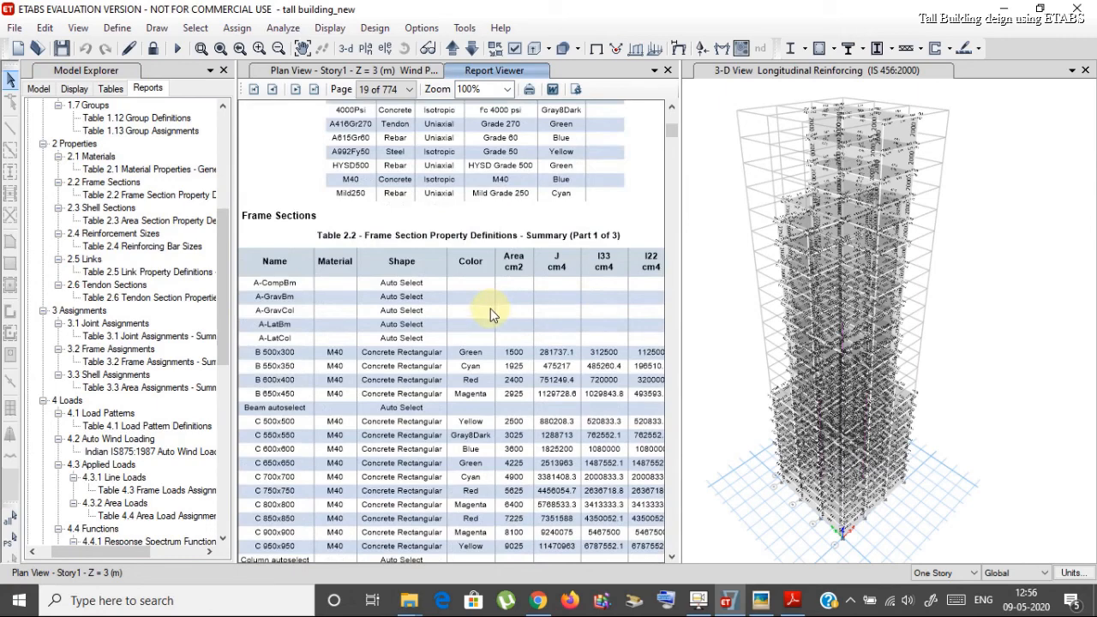
scroll(491, 309, "down", 4)
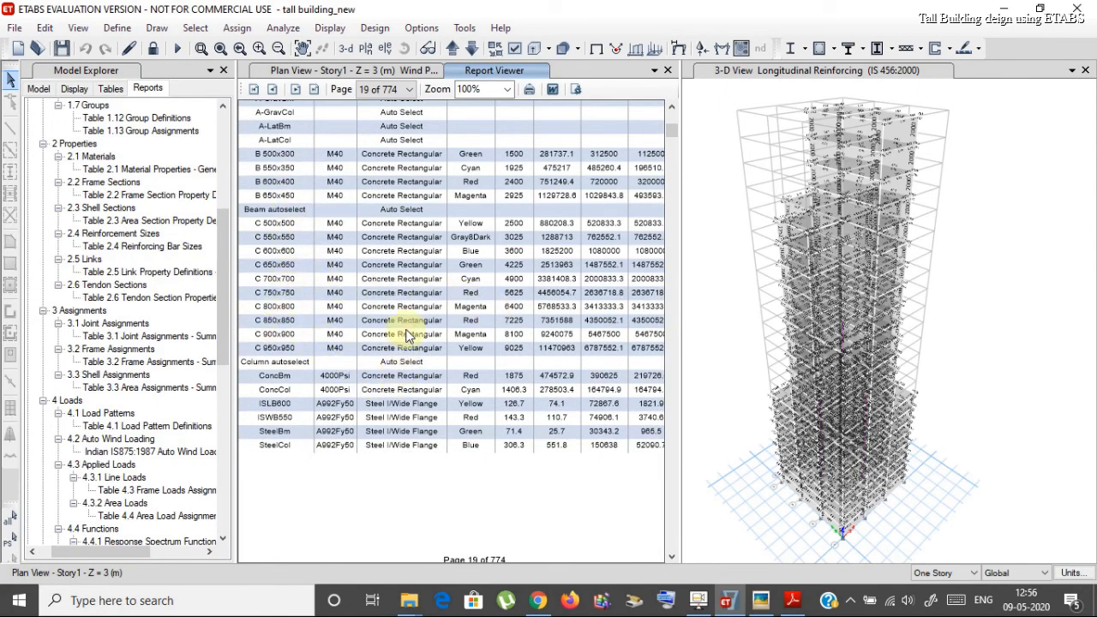
scroll(401, 329, "down", 5)
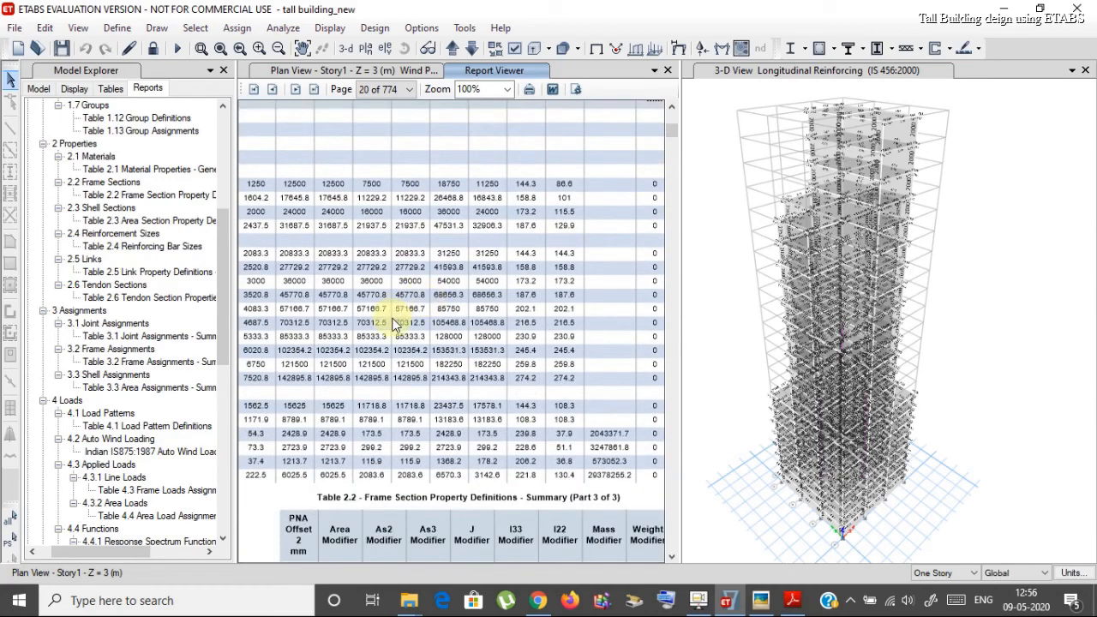
scroll(394, 326, "down", 1)
left_click_drag(300, 265, 376, 315)
scroll(467, 340, "down", 7)
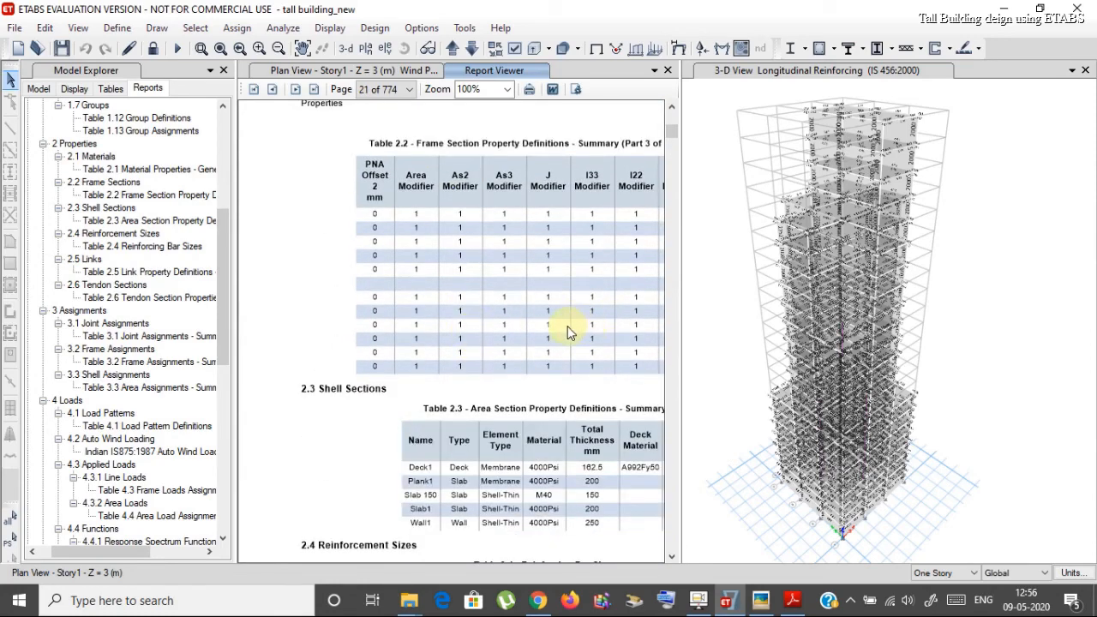
left_click_drag(485, 288, 403, 238)
scroll(430, 247, "down", 4)
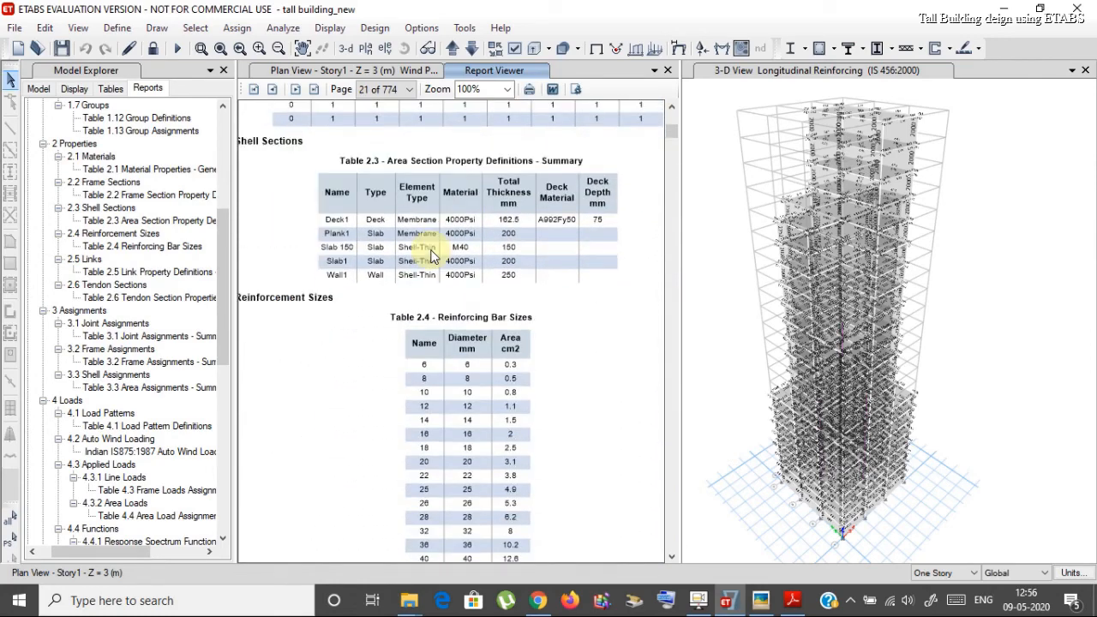
Step: Examine Table 3.1, Joint Assignments - Summary, through the lower stories in the report
scroll(431, 255, "down", 15)
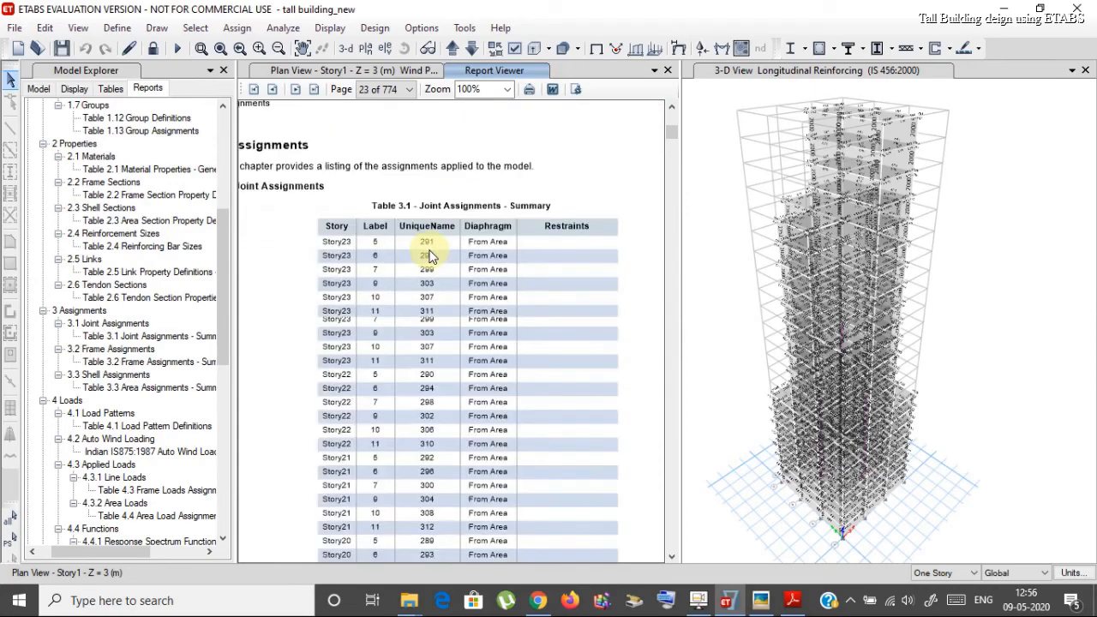
scroll(431, 255, "up", 2)
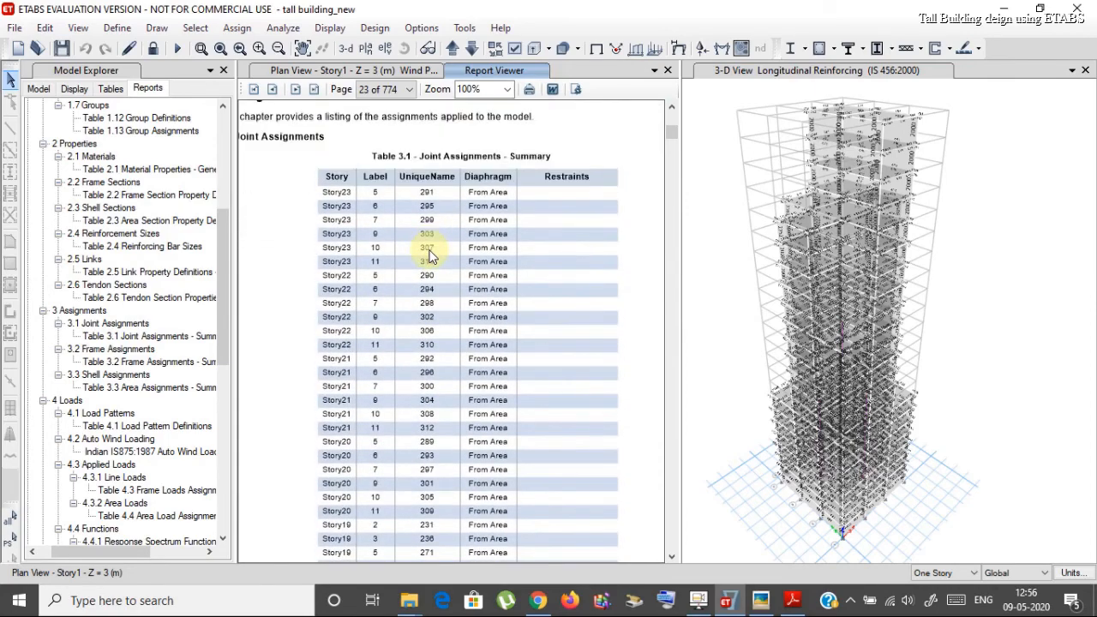
scroll(430, 255, "down", 15)
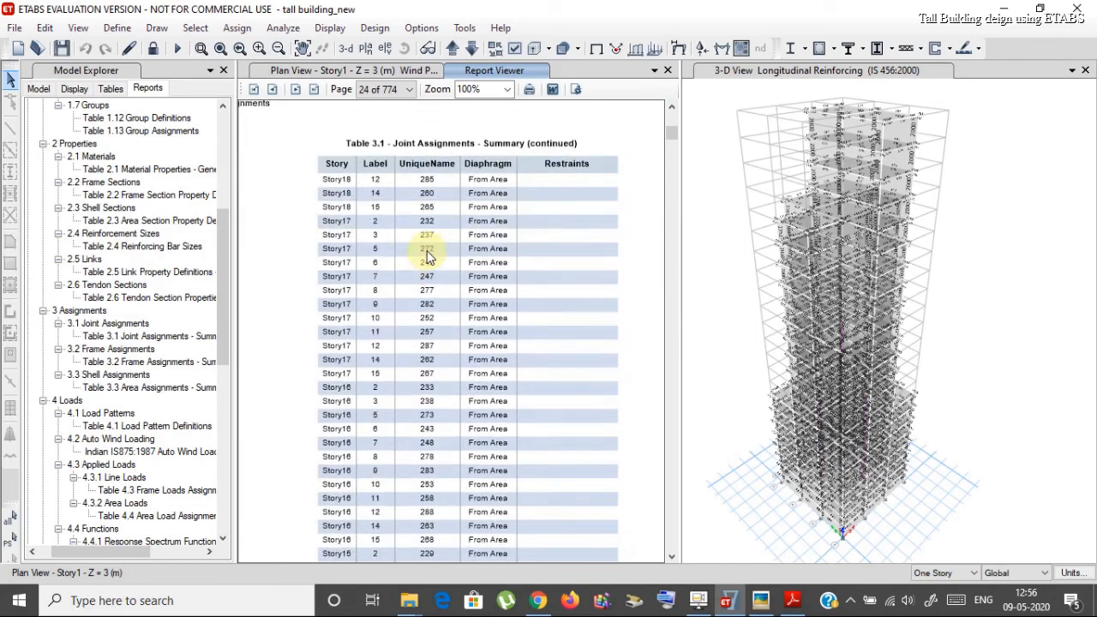
scroll(427, 255, "down", 15)
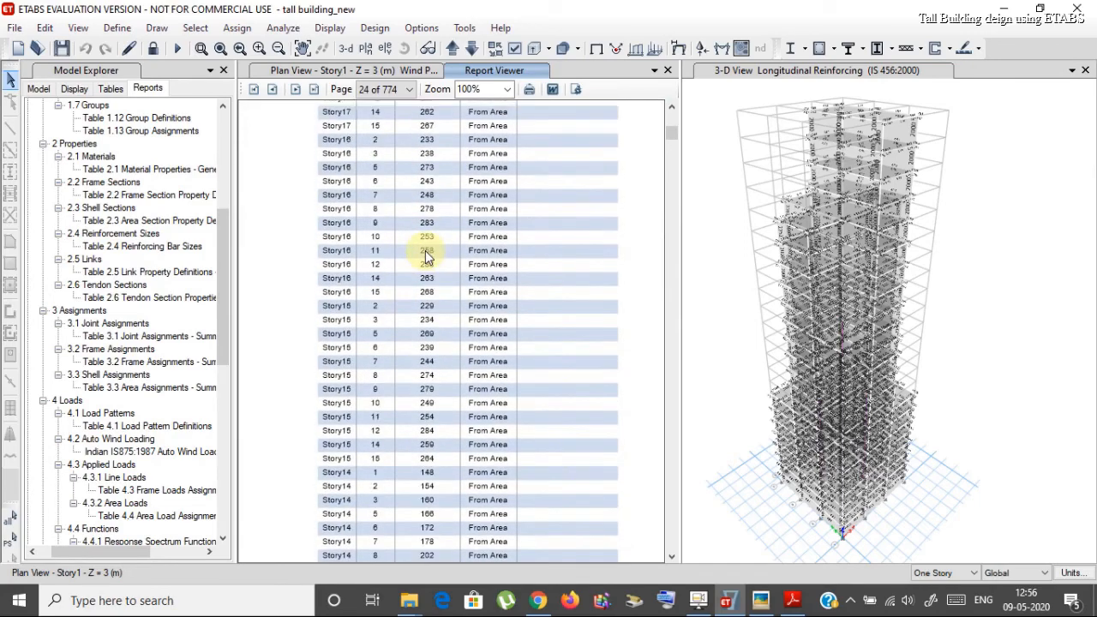
scroll(427, 256, "down", 15)
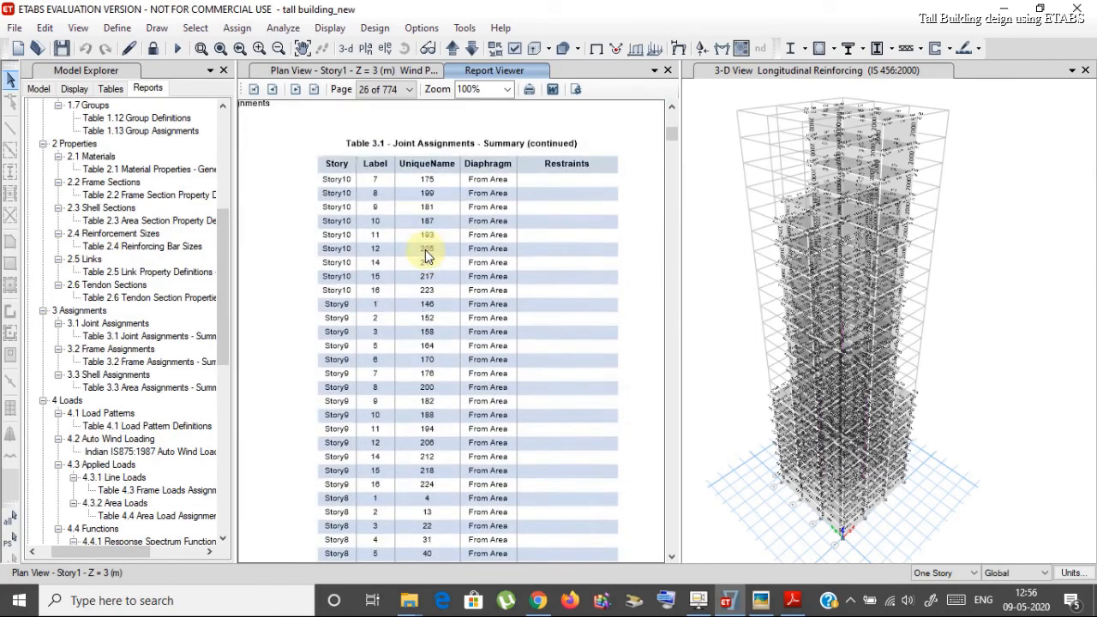
scroll(427, 256, "down", 15)
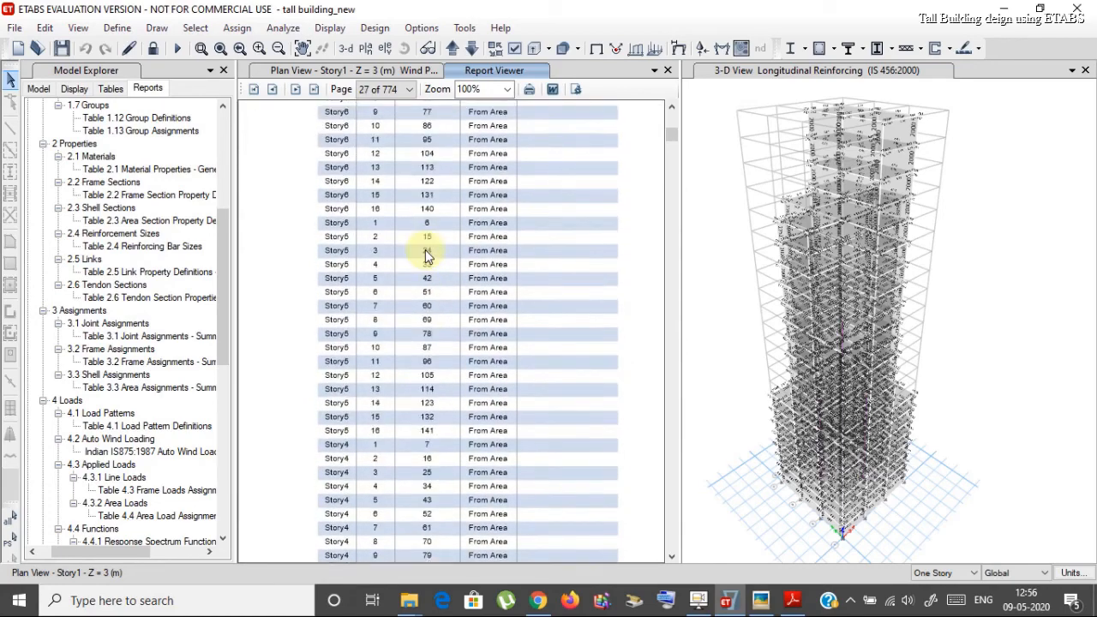
Step: Examine the base joint restraints in Table 3.1 and the Story23 and Story22 rows of Table 3.2, Frame Assignments - Summary
scroll(427, 255, "down", 15)
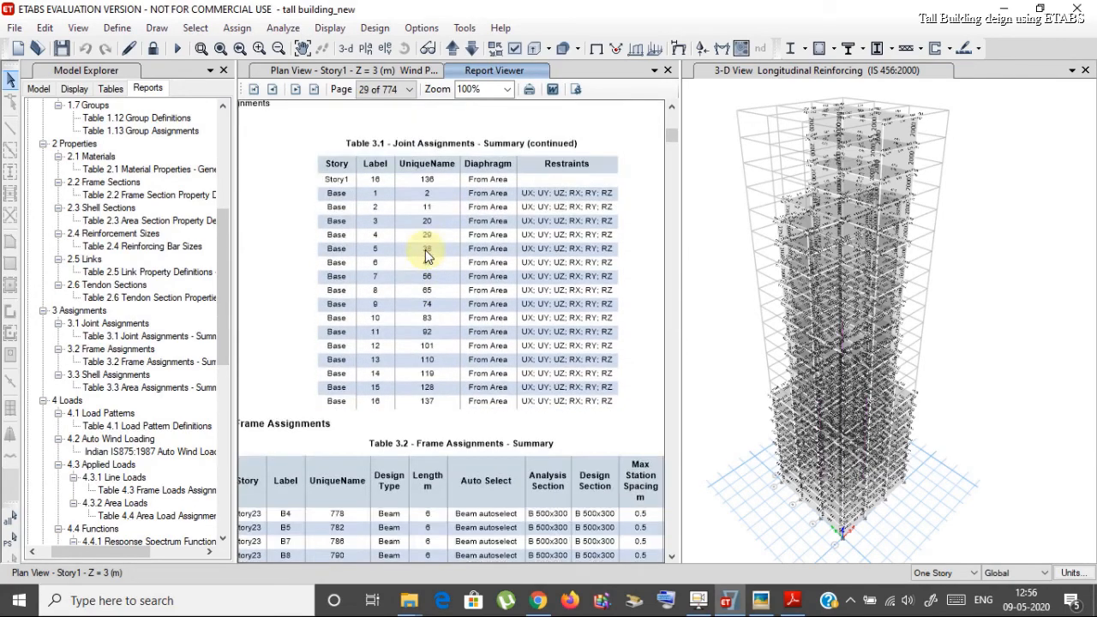
scroll(427, 255, "down", 10)
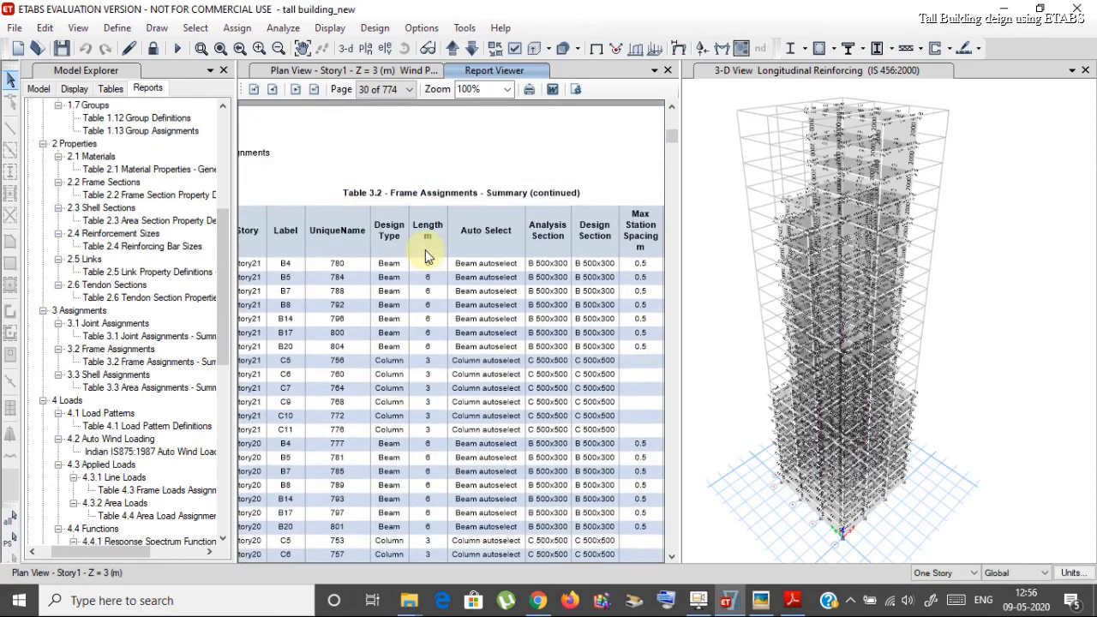
left_click_drag(334, 298, 367, 196)
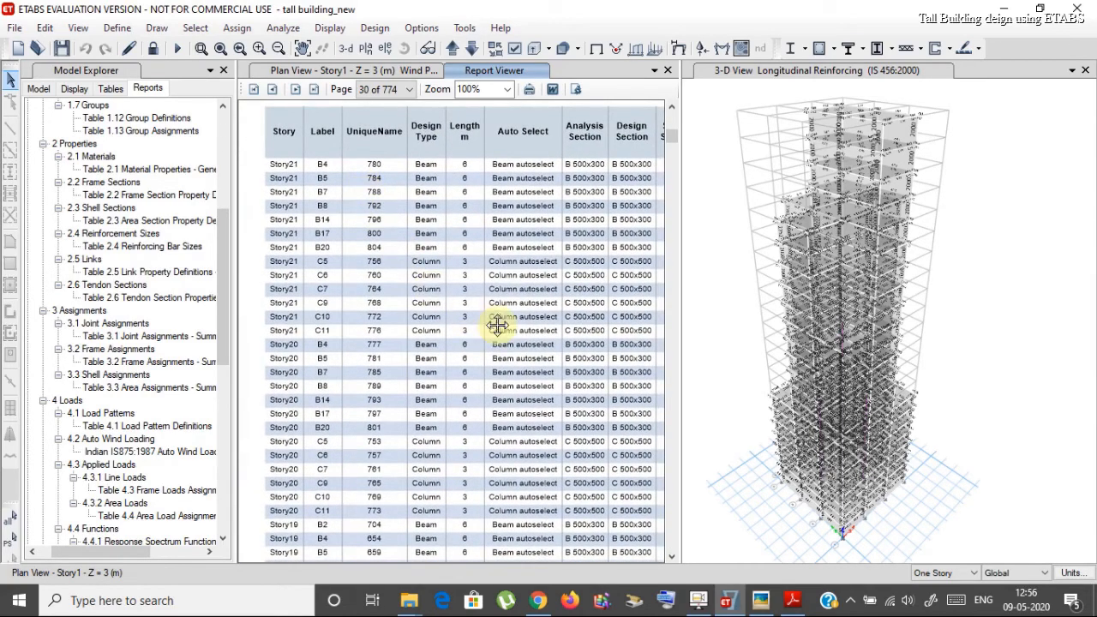
mouse_move(497, 324)
left_mouse_down()
mouse_move(426, 298)
mouse_move(508, 306)
mouse_move(488, 324)
left_mouse_up()
scroll(486, 323, "up", 1)
scroll(486, 328, "up", 3)
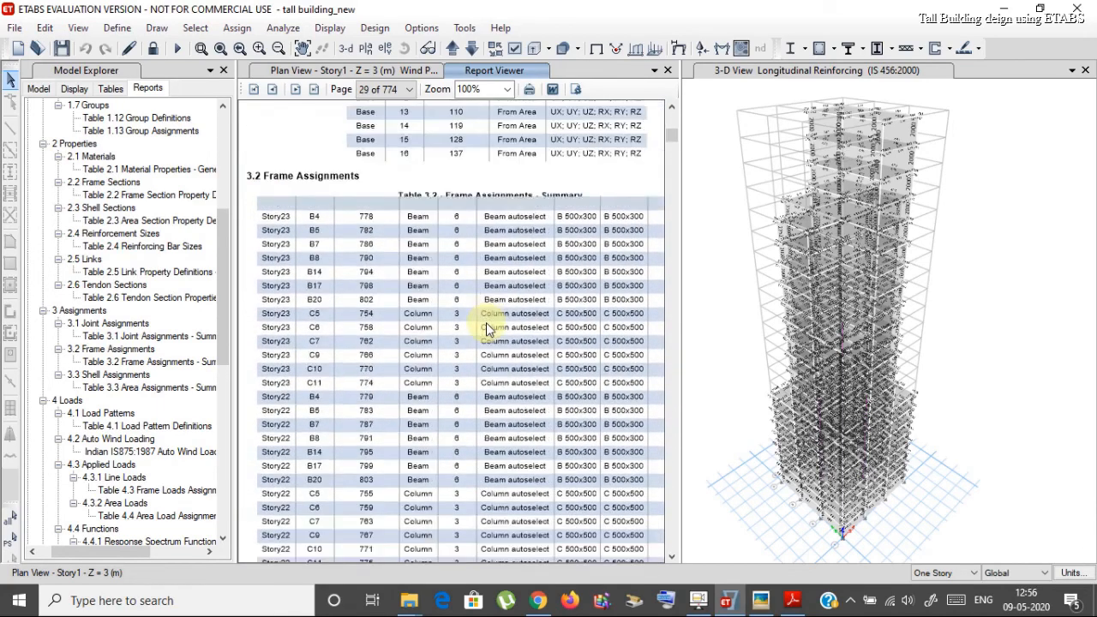
scroll(485, 321, "down", 3)
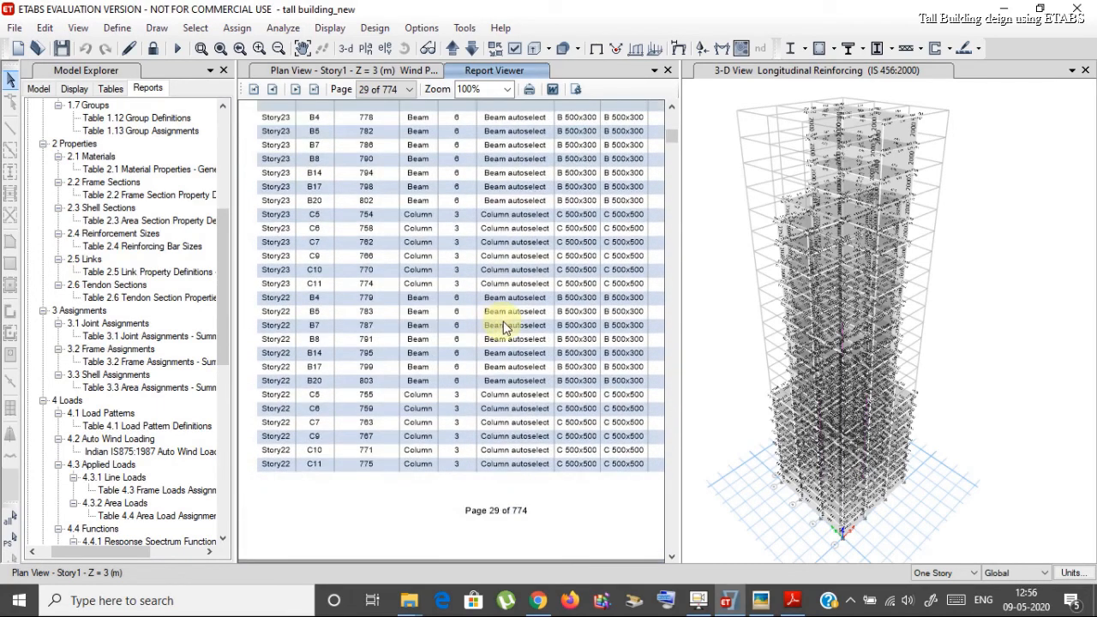
scroll(503, 322, "up", 1)
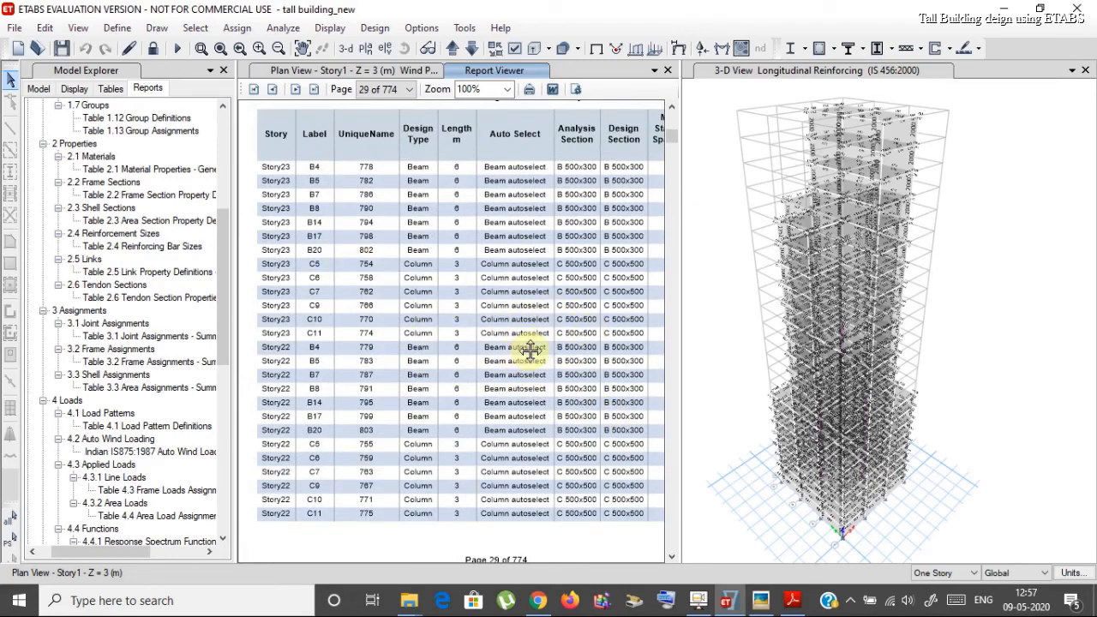
left_click_drag(530, 350, 503, 345)
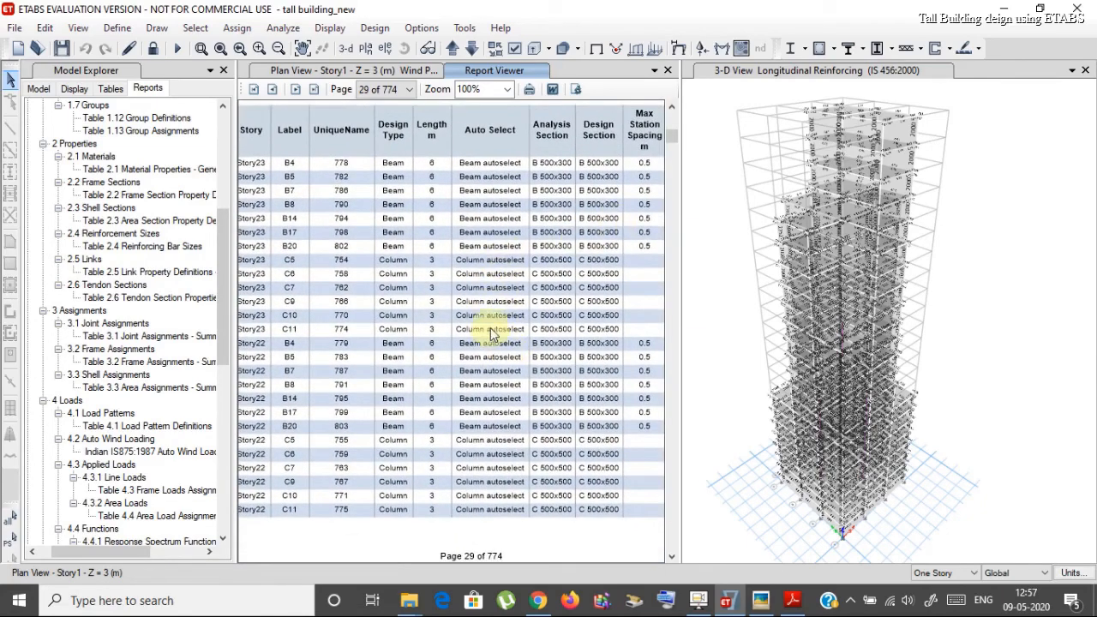
Step: Examine the beam and column section assignments in Table 3.2 from Story21 down to Story15
scroll(493, 334, "down", 3)
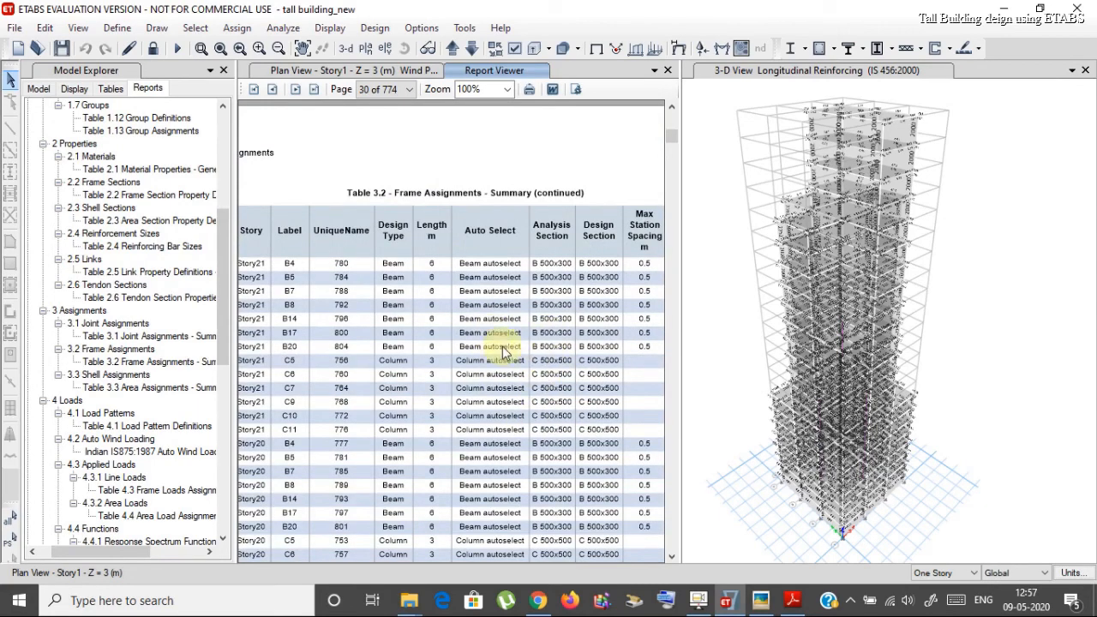
scroll(502, 365, "down", 3)
scroll(515, 381, "down", 2)
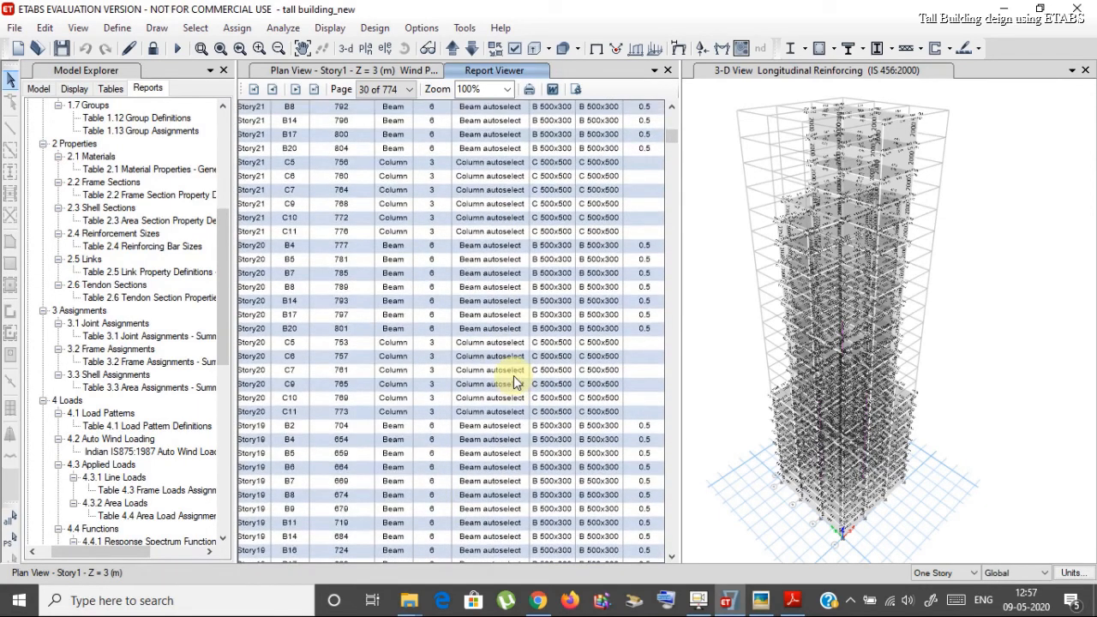
scroll(515, 384, "down", 3)
scroll(515, 382, "down", 3)
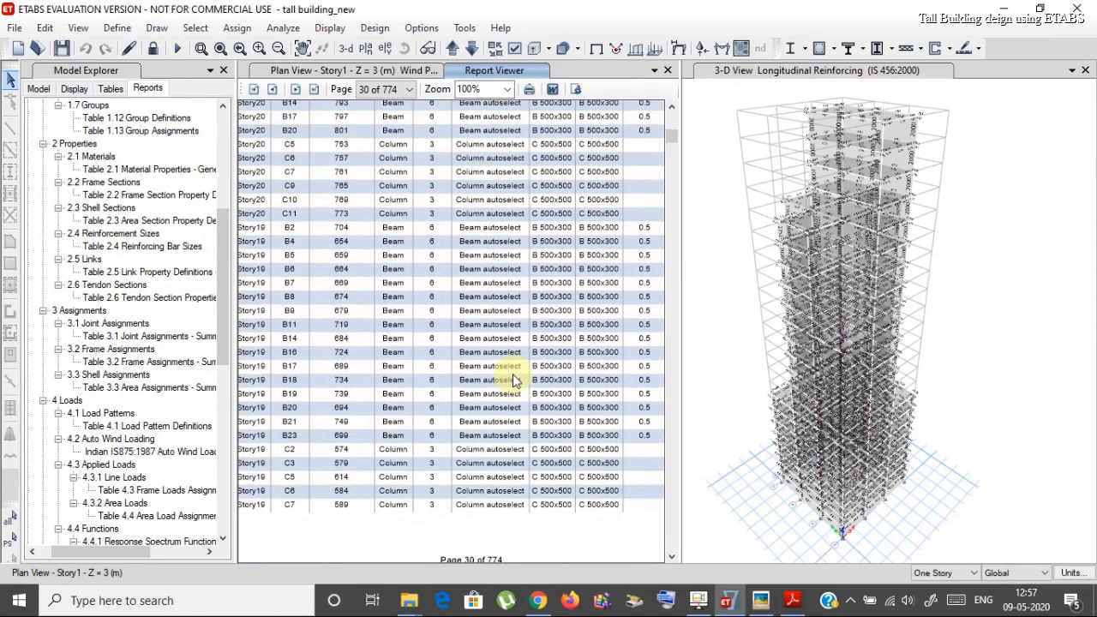
scroll(515, 381, "down", 5)
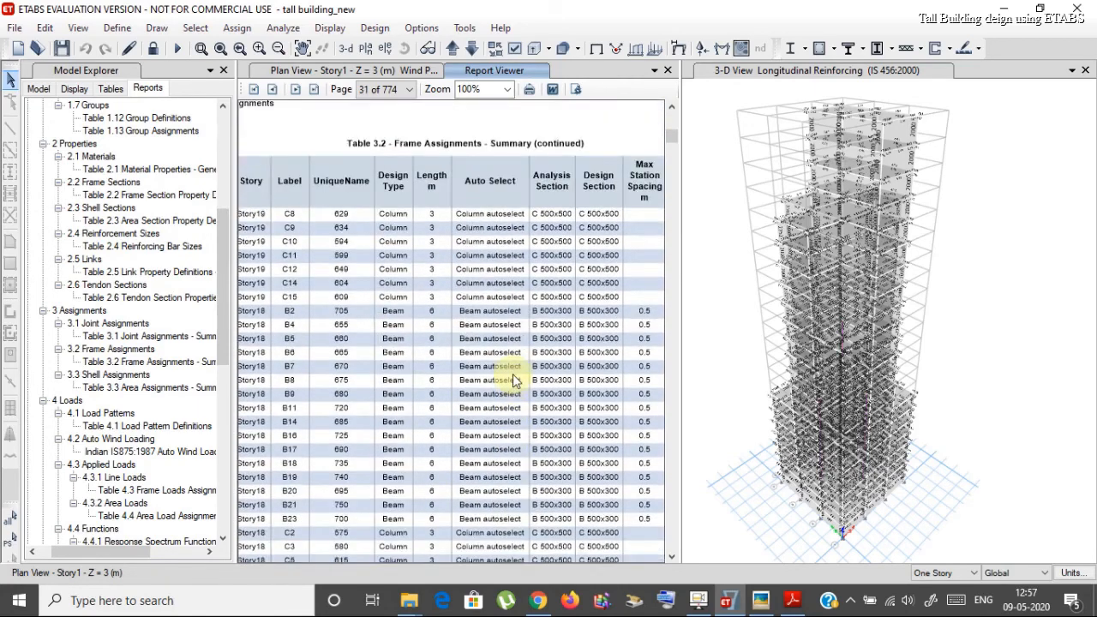
scroll(514, 382, "down", 10)
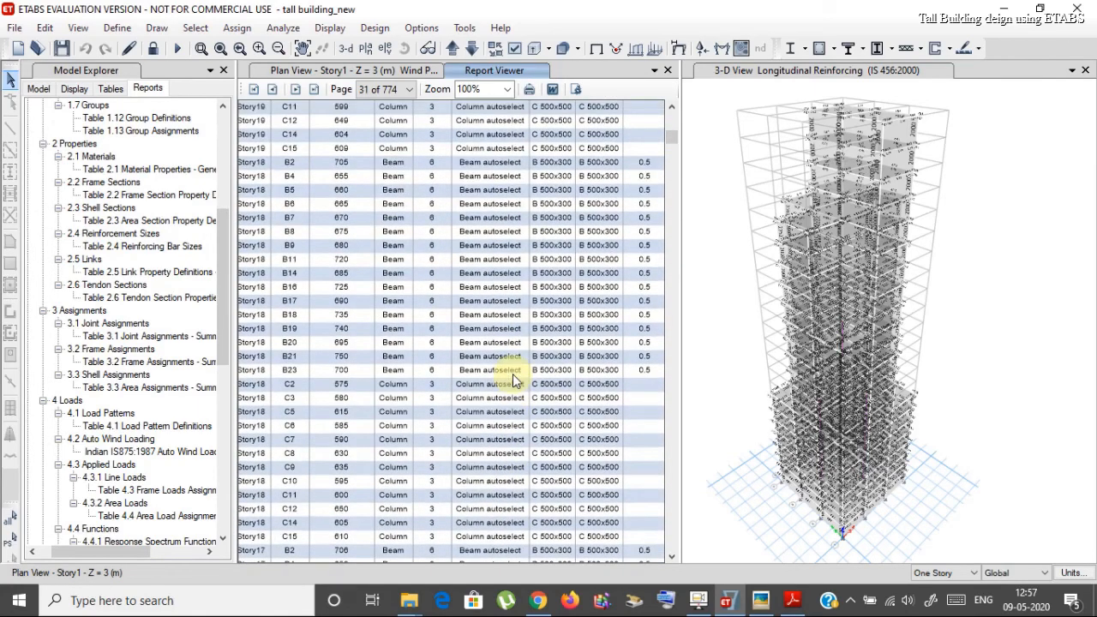
scroll(514, 382, "down", 10)
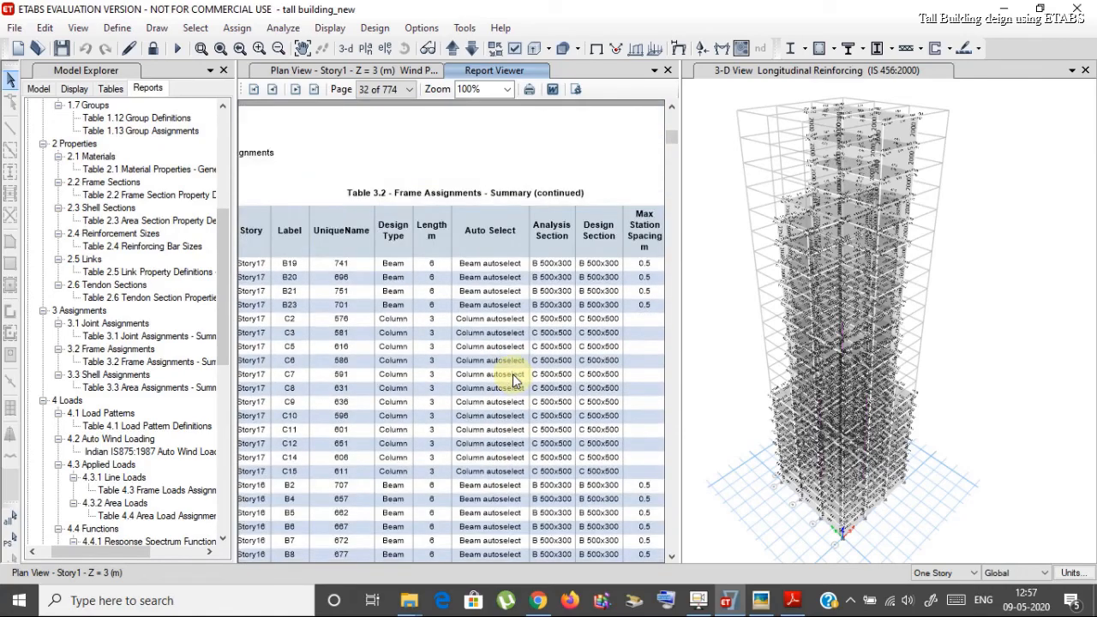
scroll(514, 381, "down", 10)
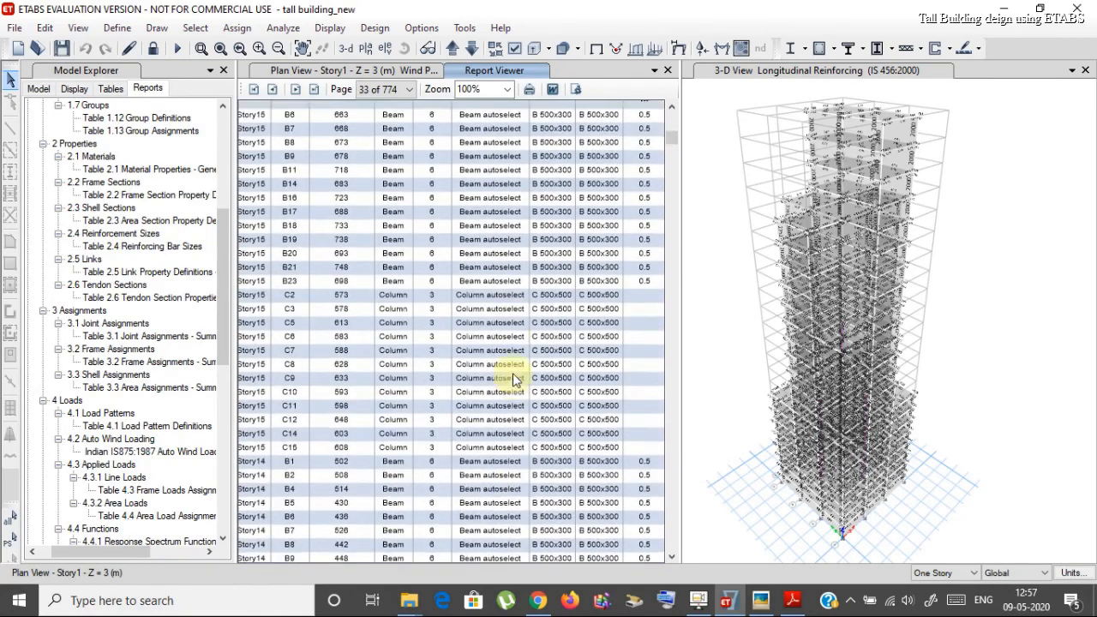
Step: Continue through Table 3.2, examining the frame section assignments from Story14 down to Story5
scroll(515, 369, "down", 4)
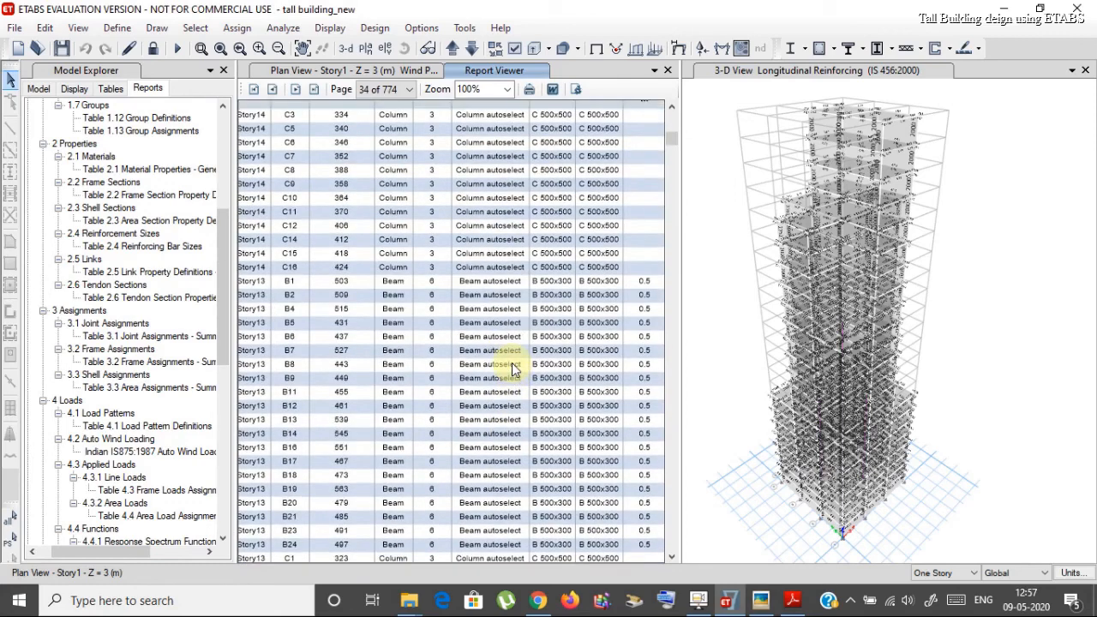
scroll(512, 365, "down", 5)
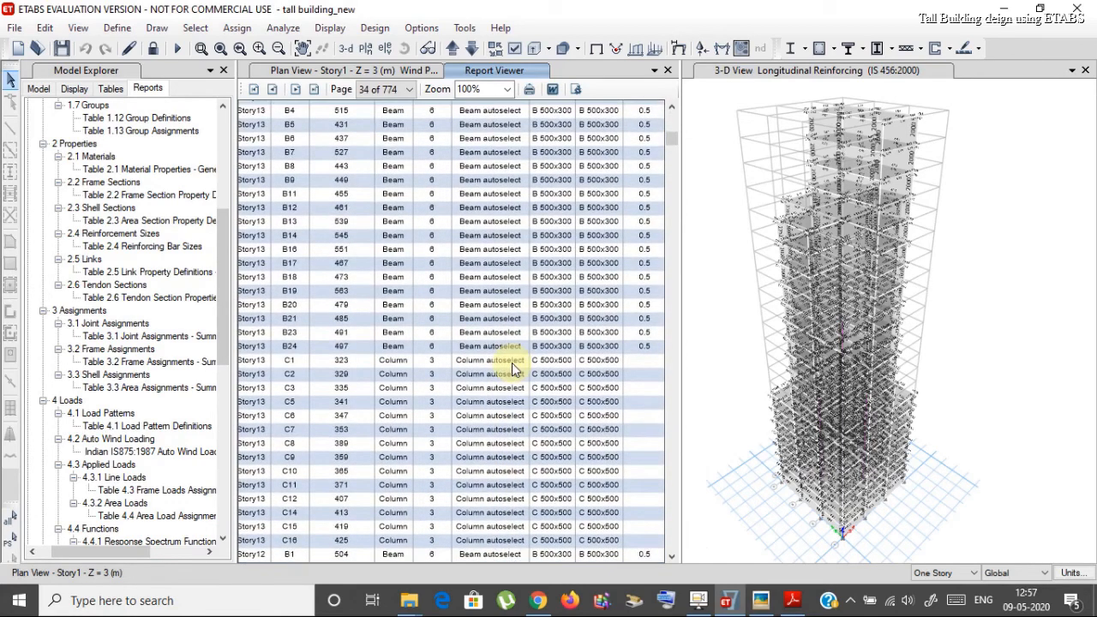
scroll(512, 363, "down", 12)
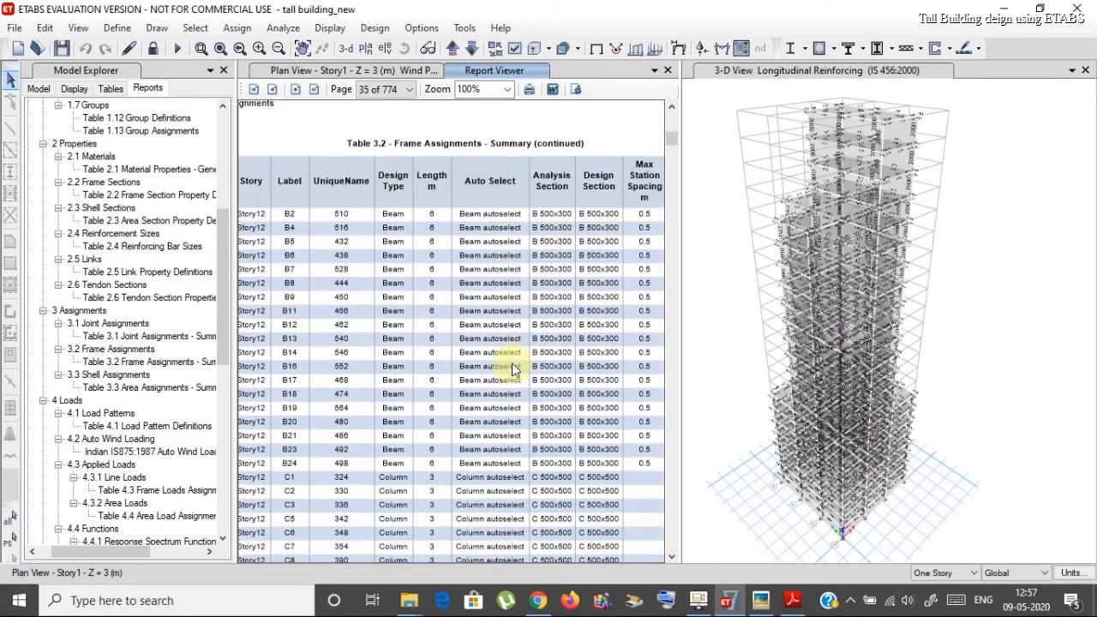
scroll(512, 367, "down", 5)
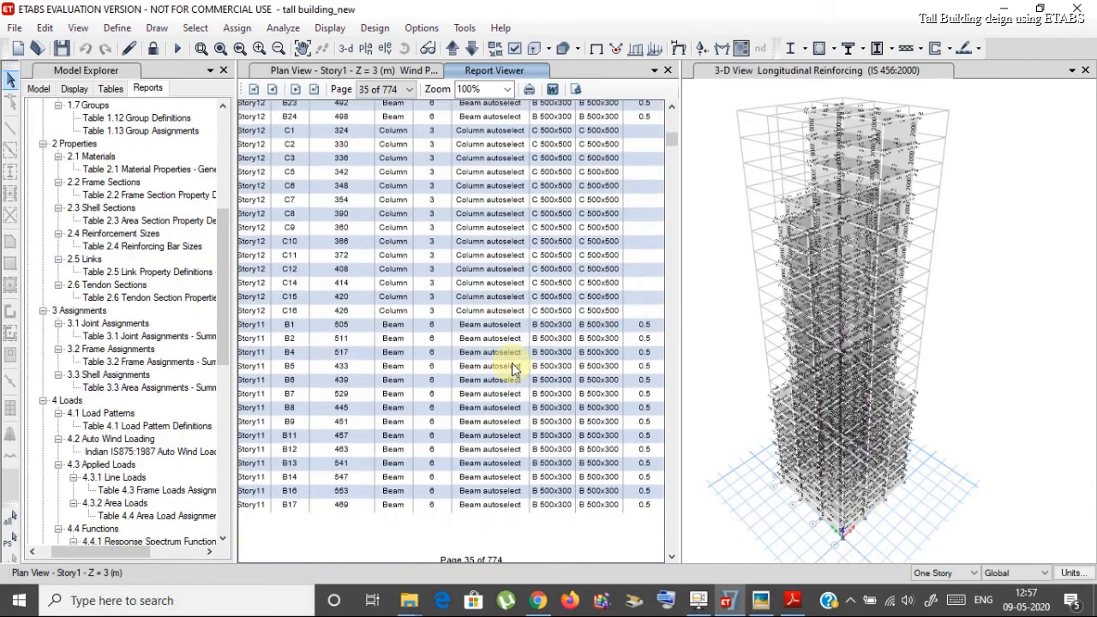
scroll(512, 368, "down", 15)
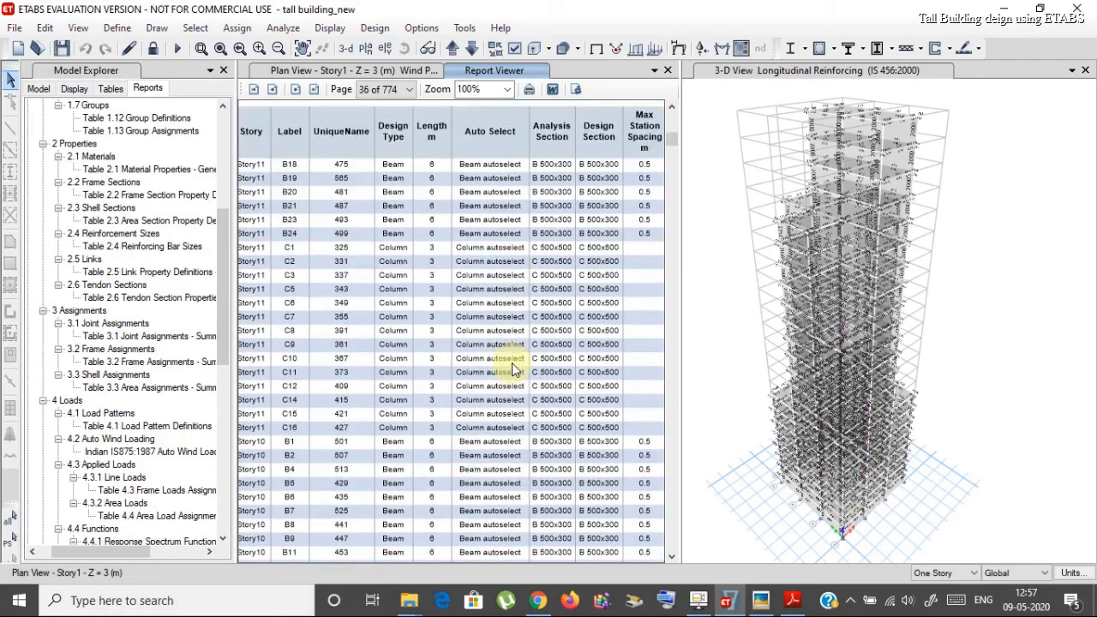
scroll(512, 368, "down", 10)
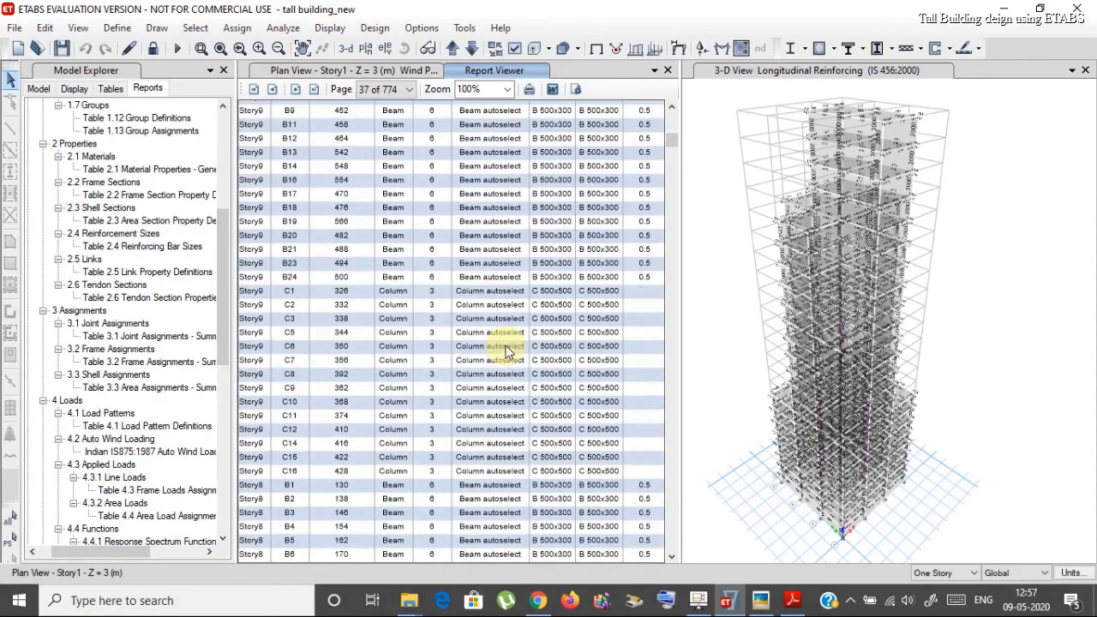
scroll(508, 352, "down", 10)
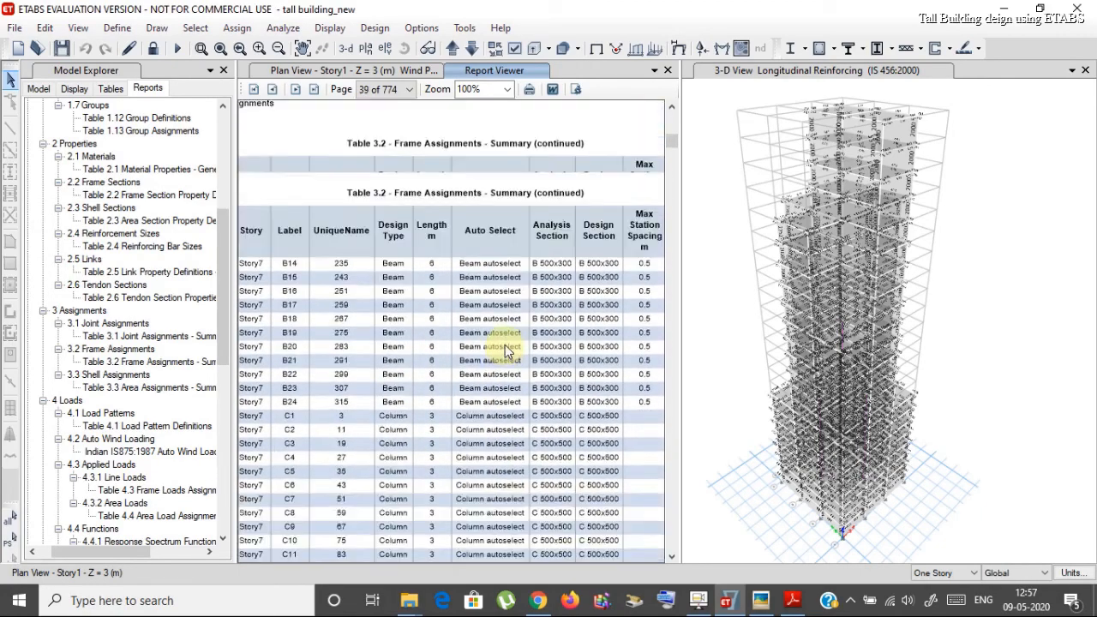
scroll(508, 352, "down", 10)
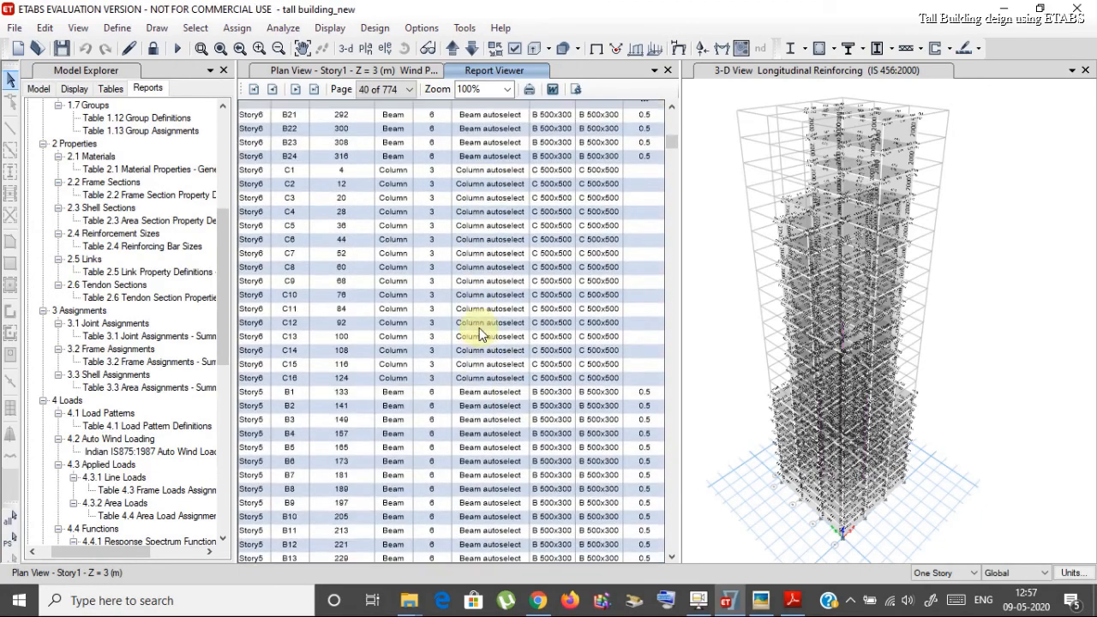
scroll(479, 334, "down", 10)
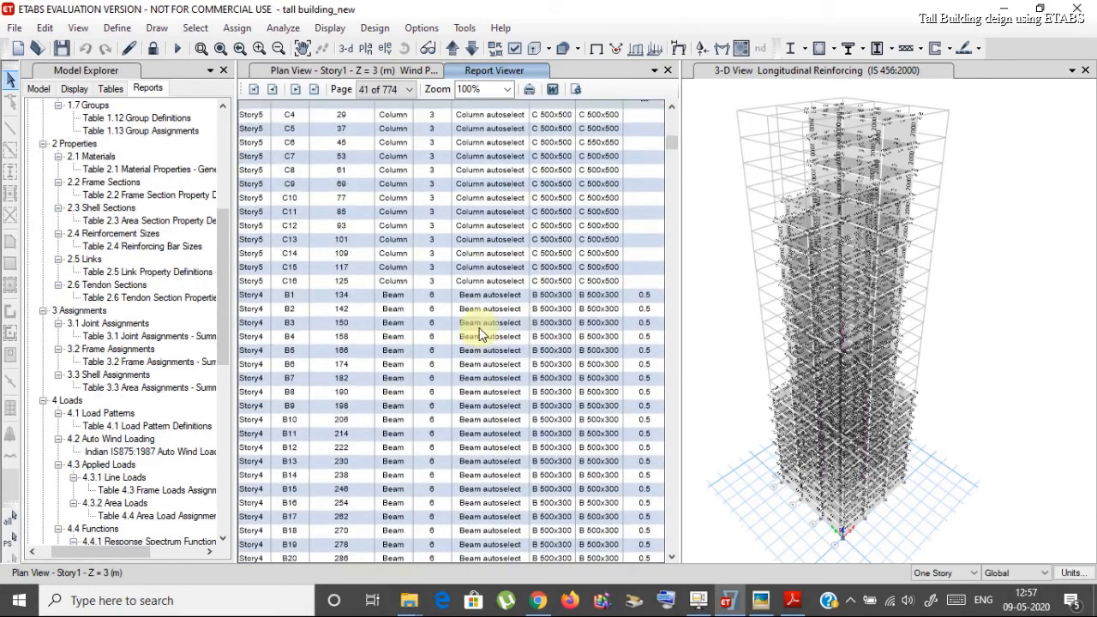
Step: Compare the analysis and design sections of the Story4 to Story1 columns in Table 3.2
scroll(479, 330, "down", 3)
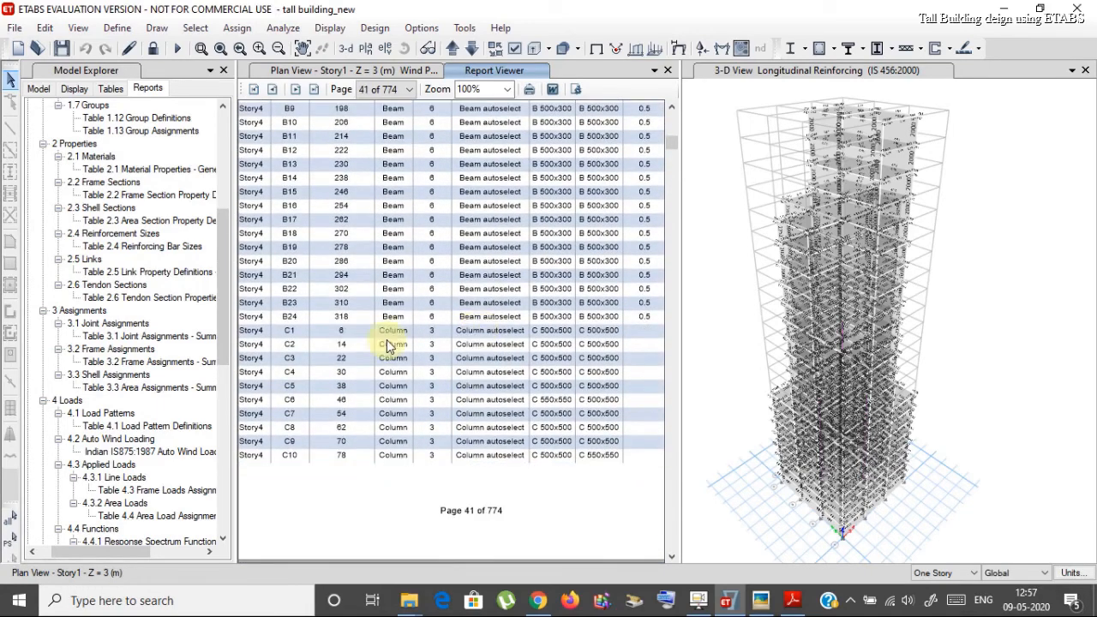
scroll(361, 365, "down", 10)
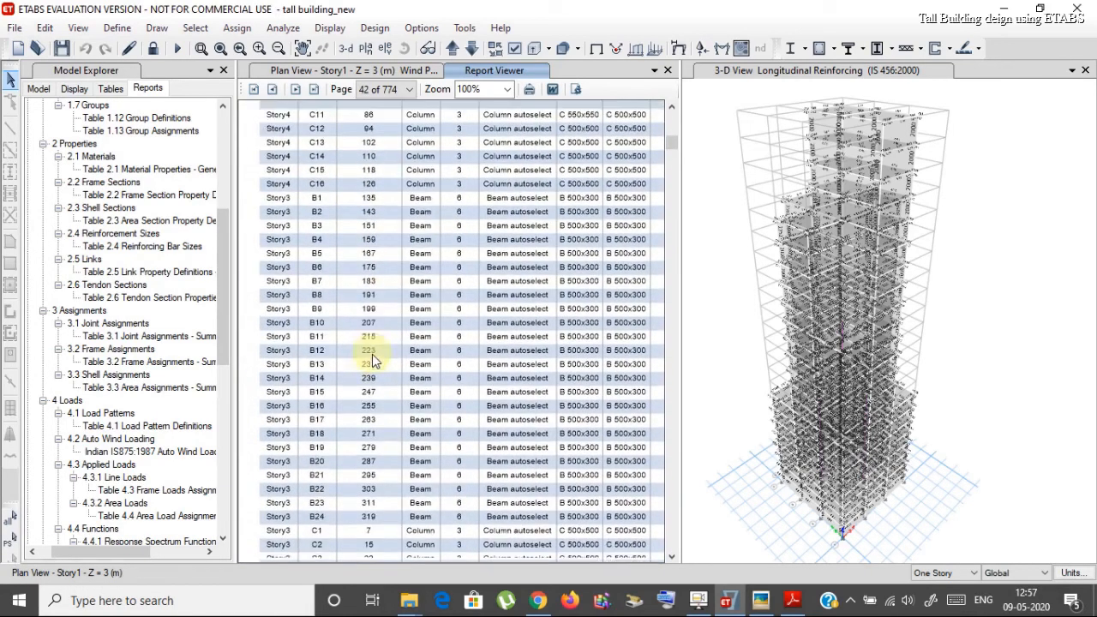
scroll(372, 353, "down", 3)
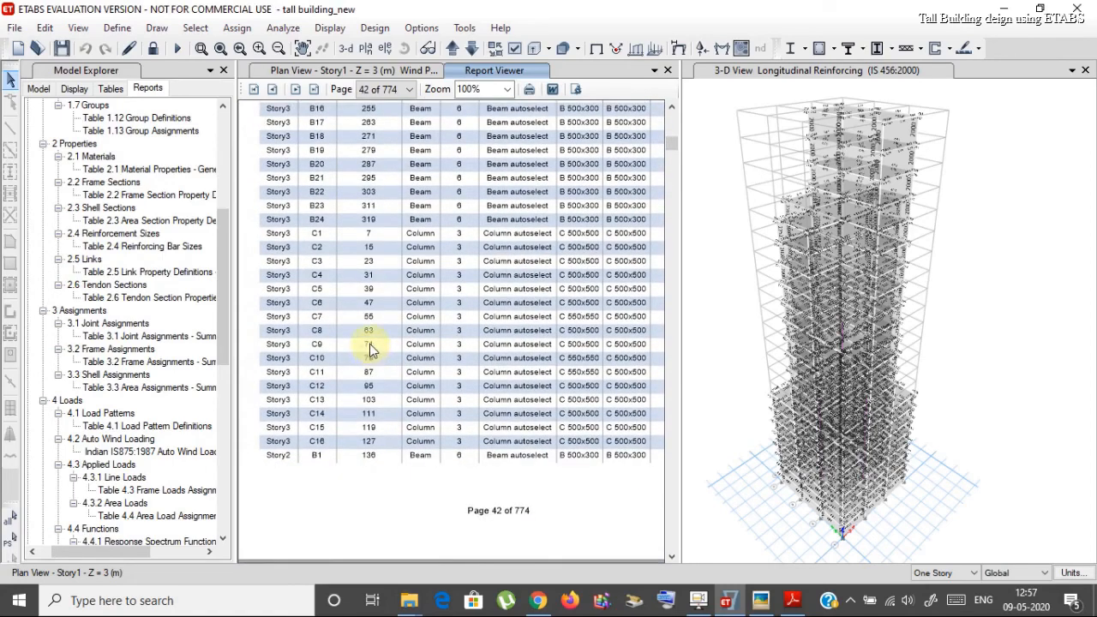
scroll(384, 364, "up", 2)
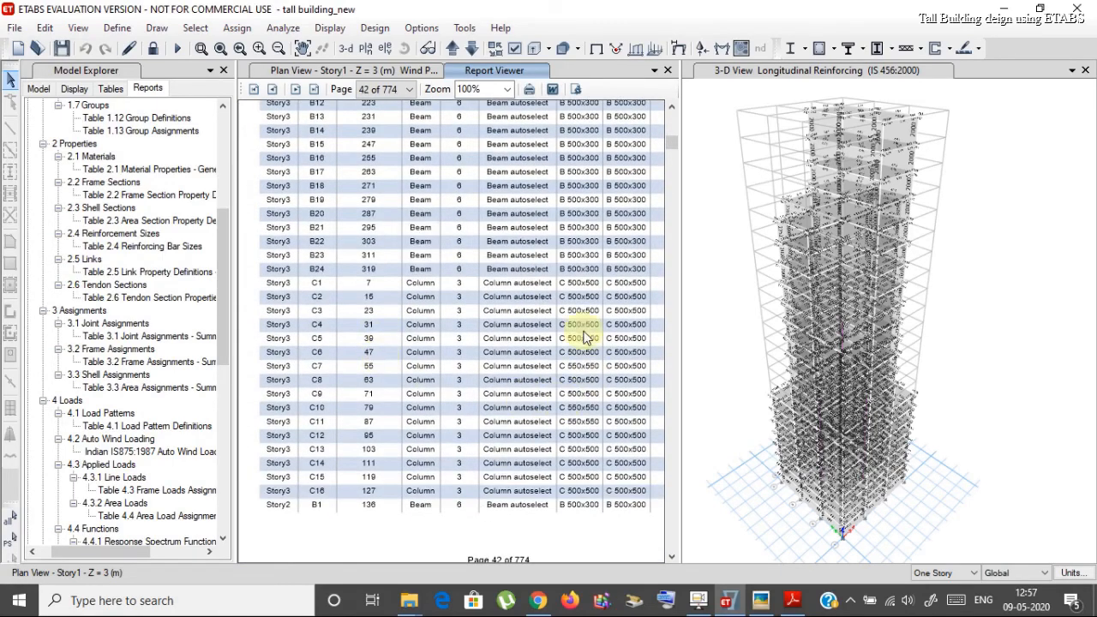
scroll(452, 350, "down", 10)
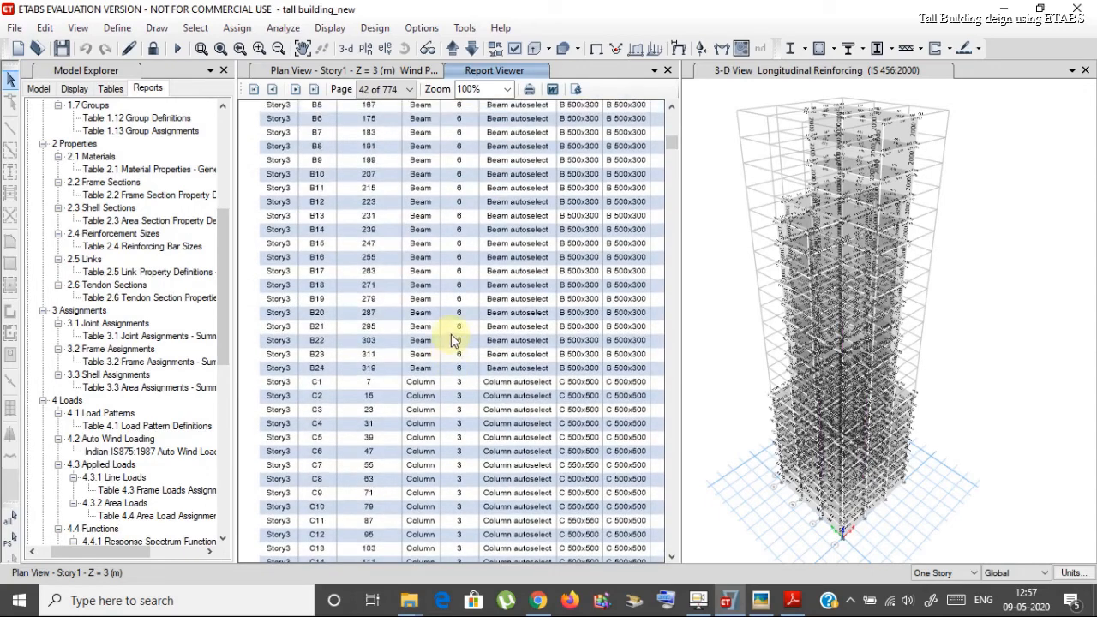
scroll(455, 340, "down", 3)
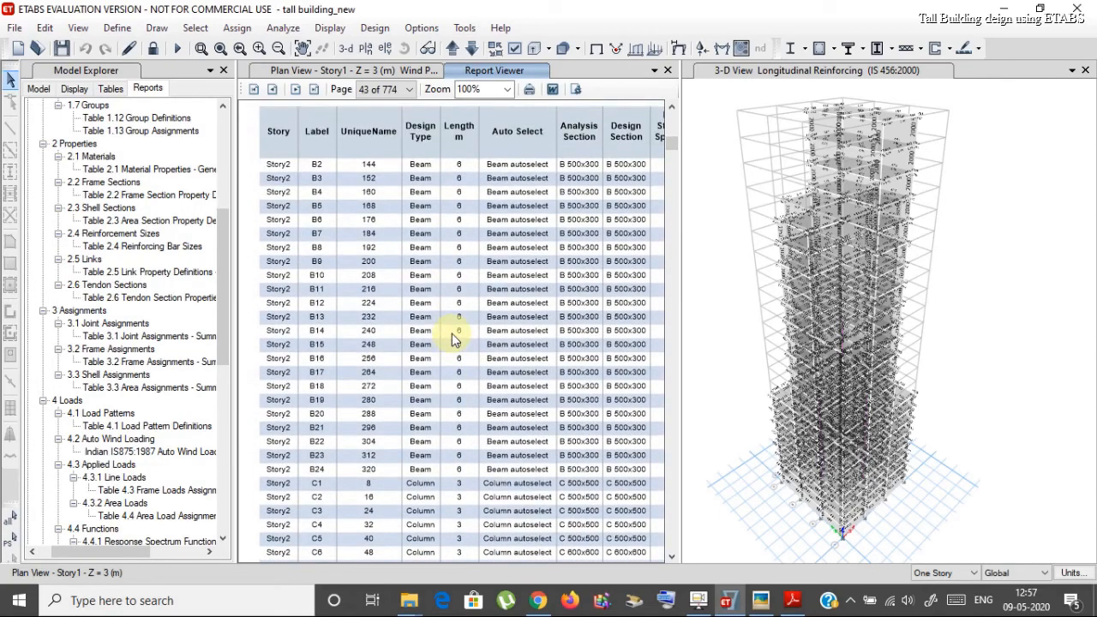
scroll(455, 340, "down", 15)
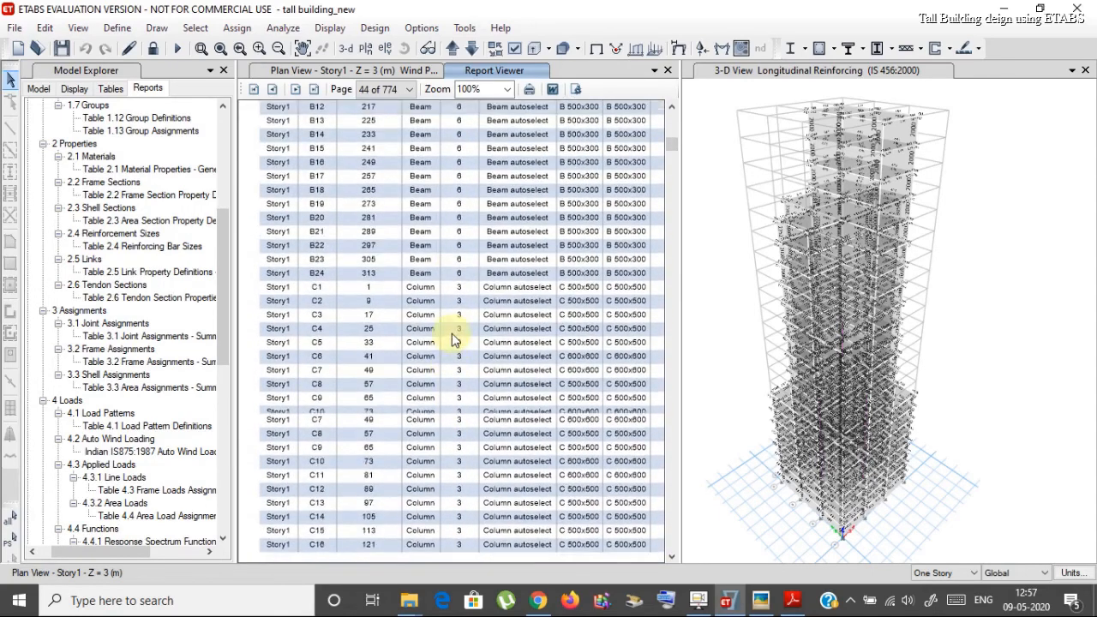
Step: Examine the slab and null area assignments in Table 3.3, Area Assignments - Summary, down to Story14
scroll(455, 340, "down", 15)
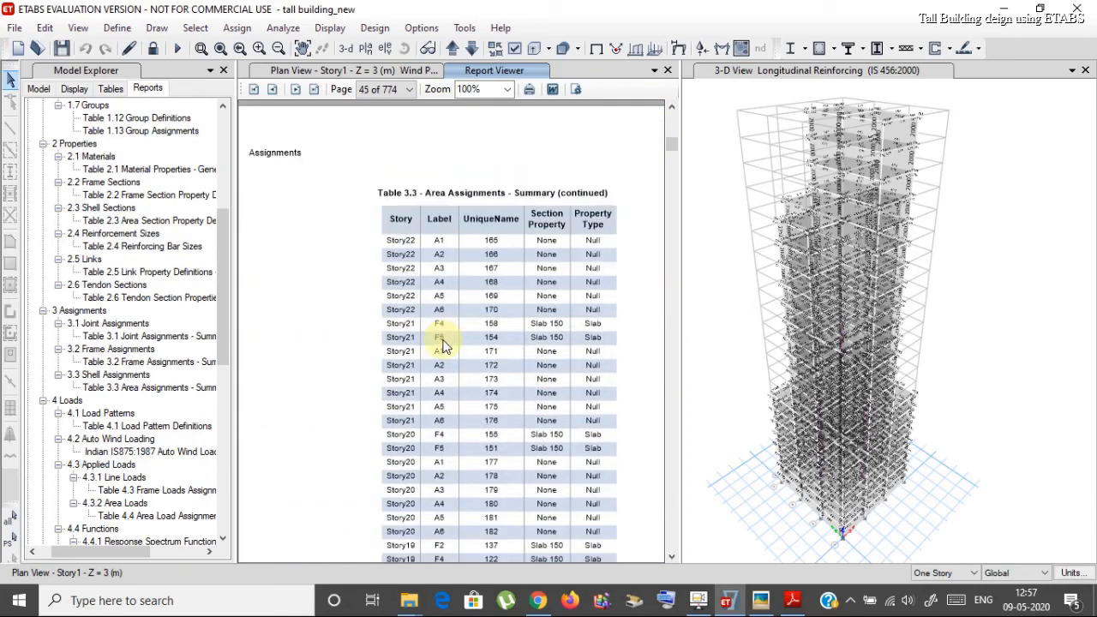
scroll(443, 345, "down", 15)
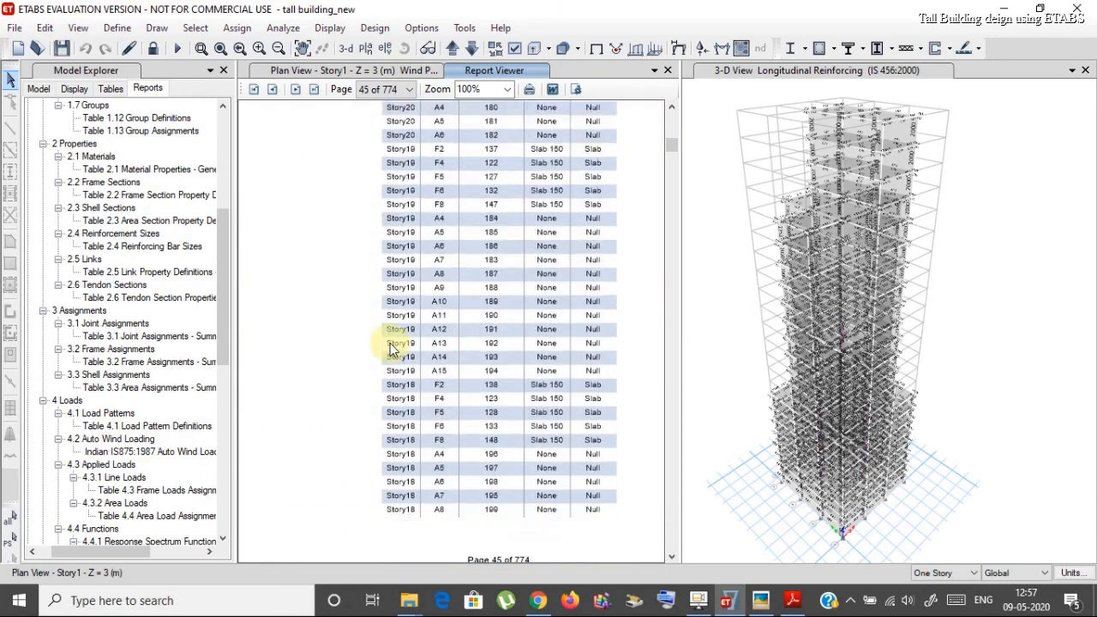
scroll(377, 350, "down", 10)
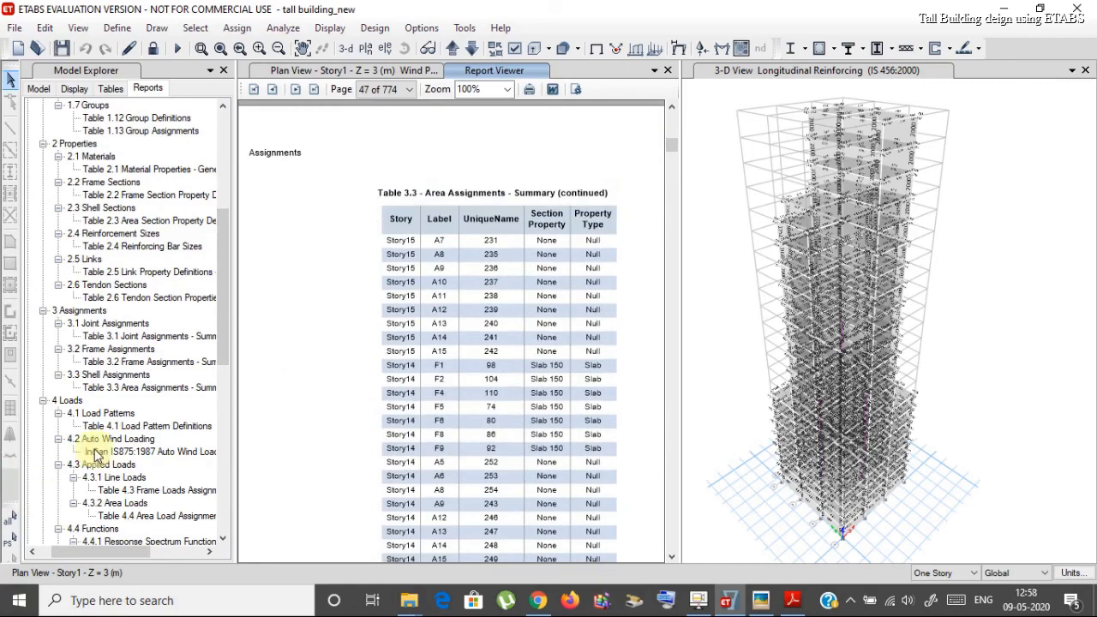
Step: Open the Indian IS875:1987 Auto Wind Load Calculation in the Project Report and examine its exposure parameters, factors and lateral loading
scroll(112, 437, "down", 3)
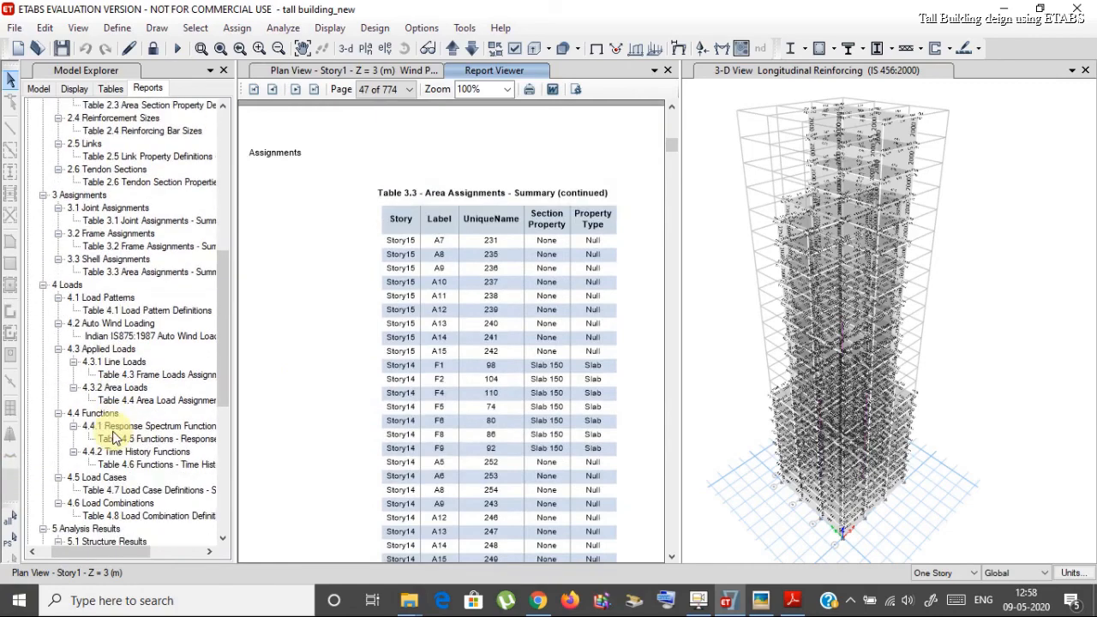
left_click(111, 336)
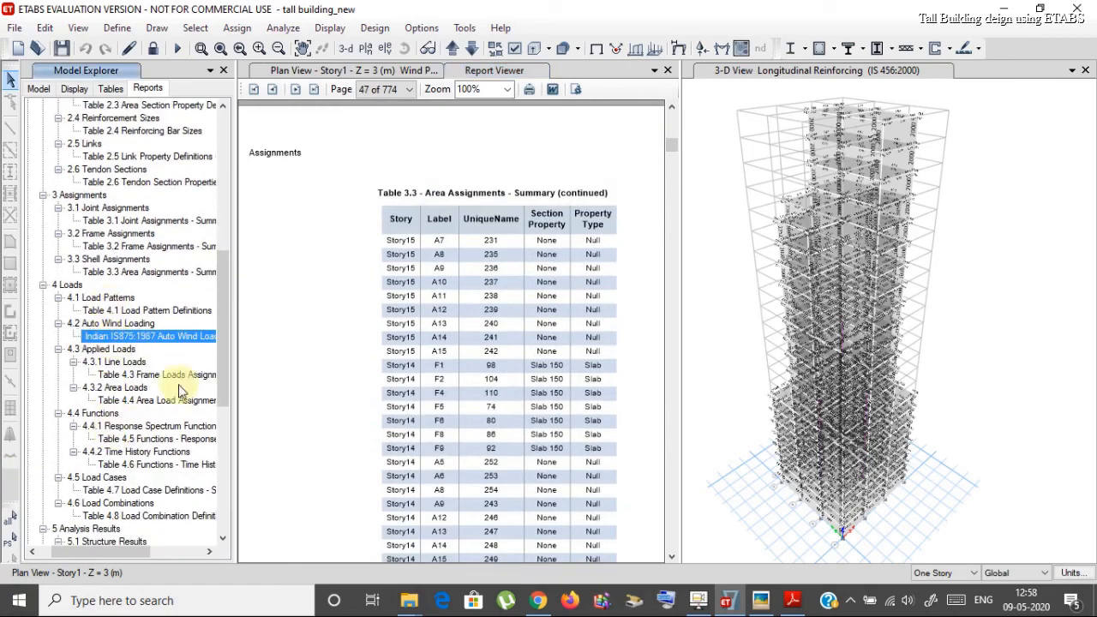
left_click(121, 324)
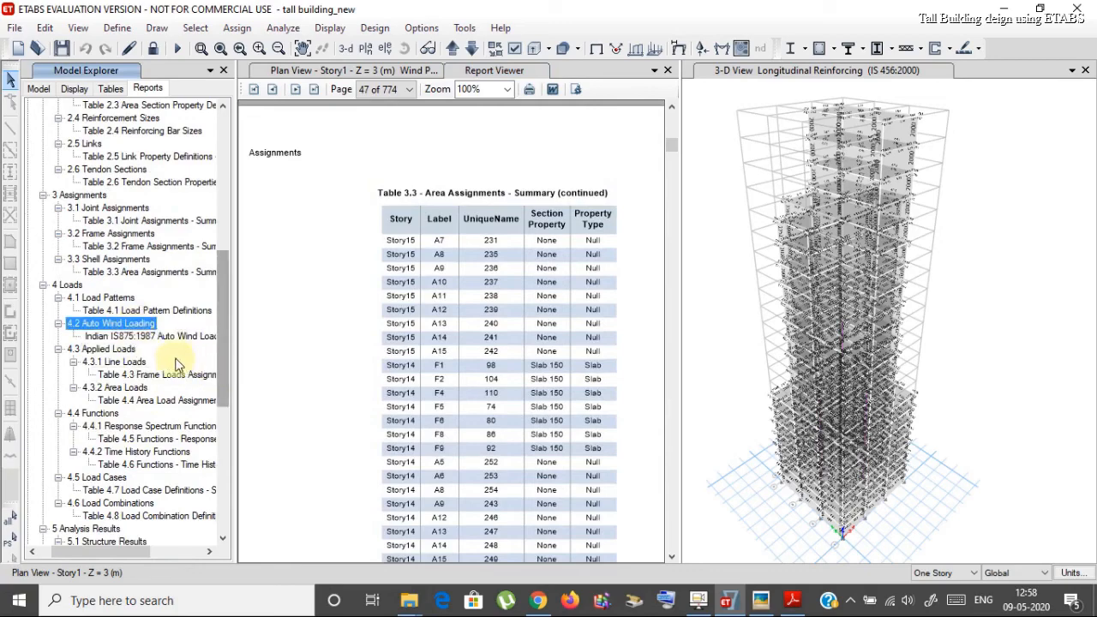
left_click(161, 337)
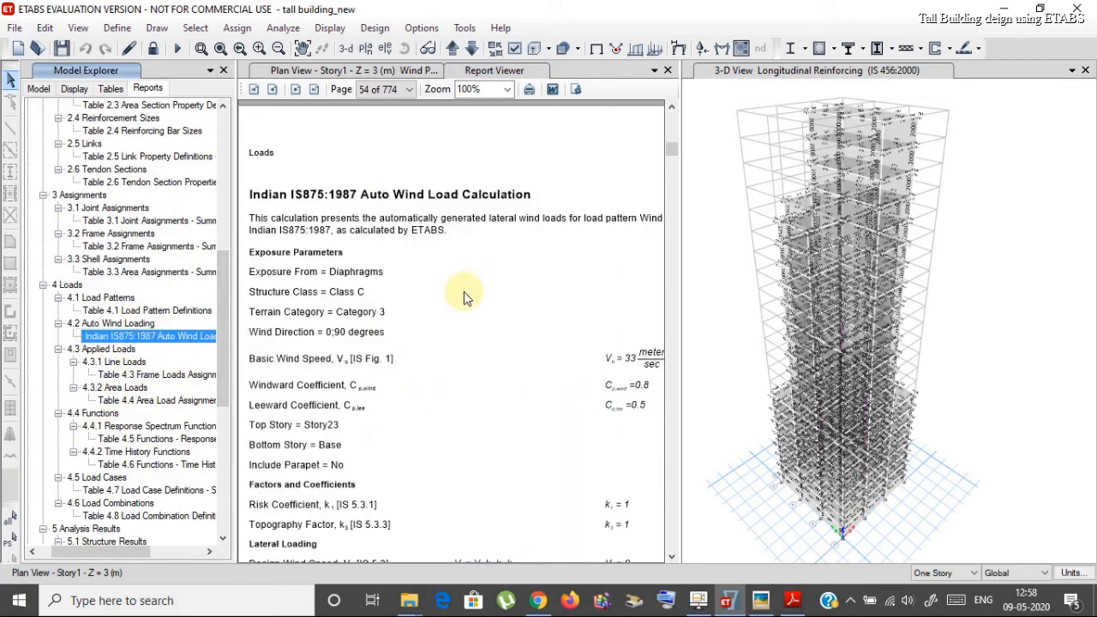
scroll(464, 292, "down", 1)
scroll(457, 324, "down", 3)
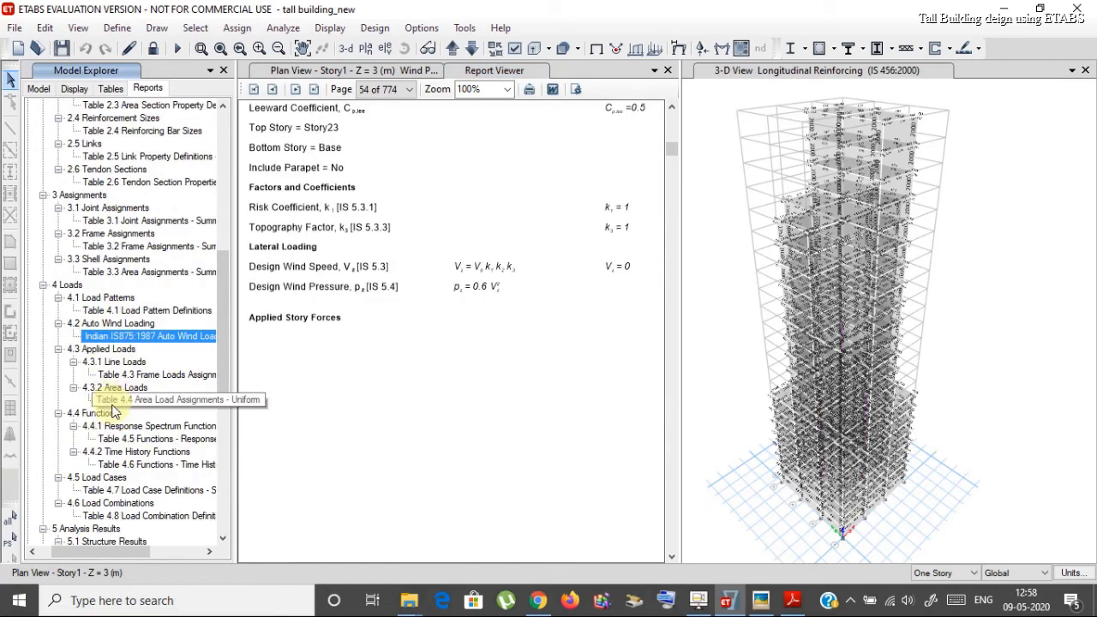
Step: Examine the uniform area loads in Table 4.4 and the distributed frame loads in Table 4.3 of the Project Report
scroll(118, 436, "down", 1)
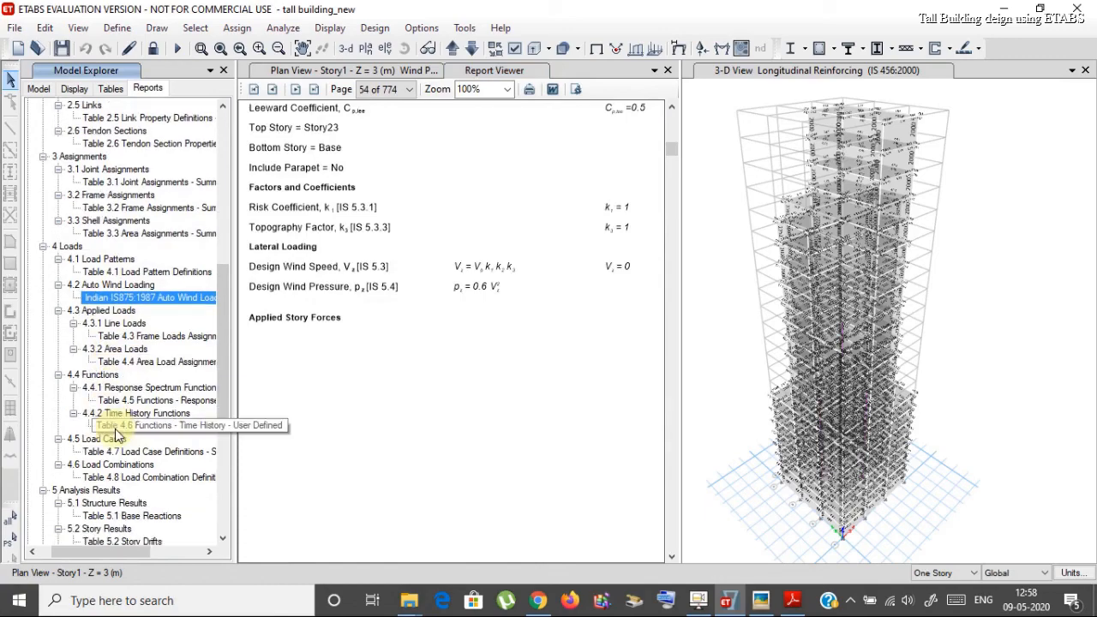
left_click(176, 364)
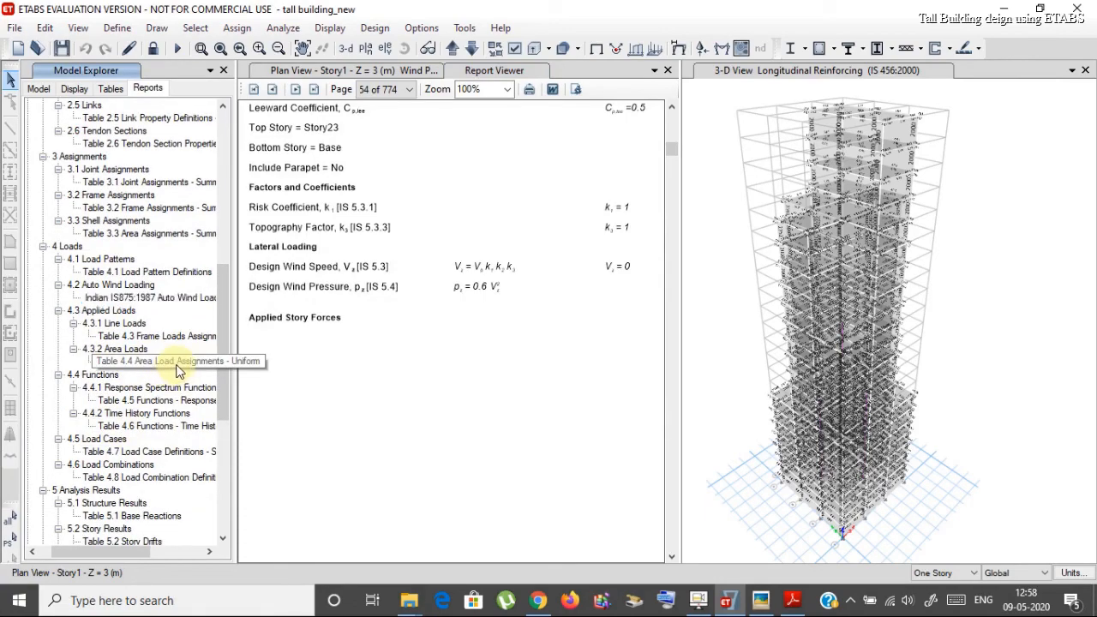
scroll(343, 339, "down", 6)
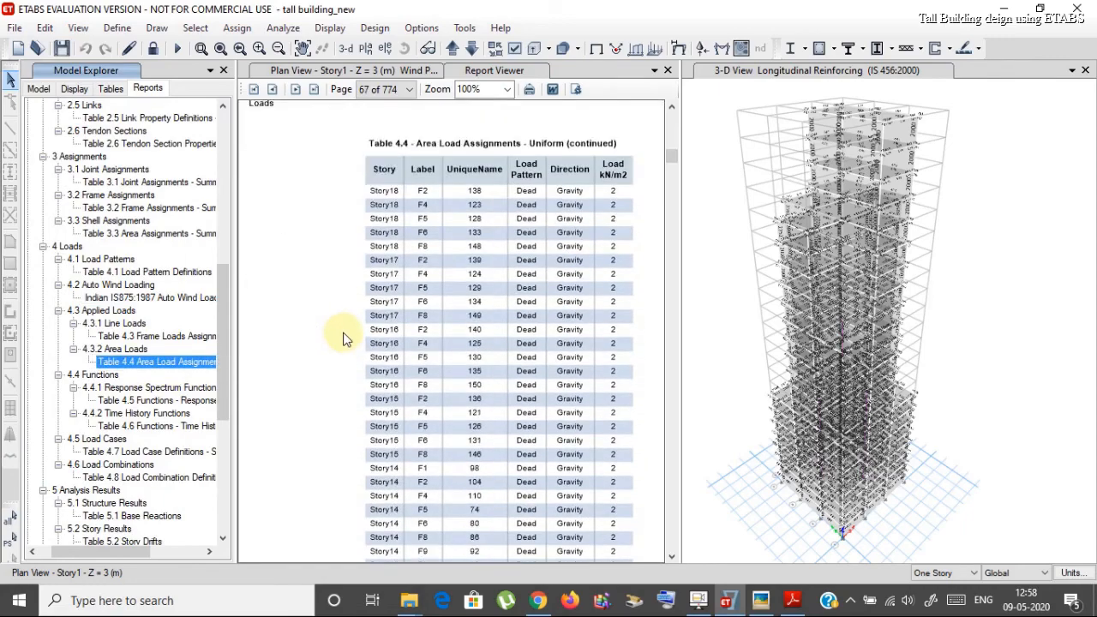
left_click(178, 336)
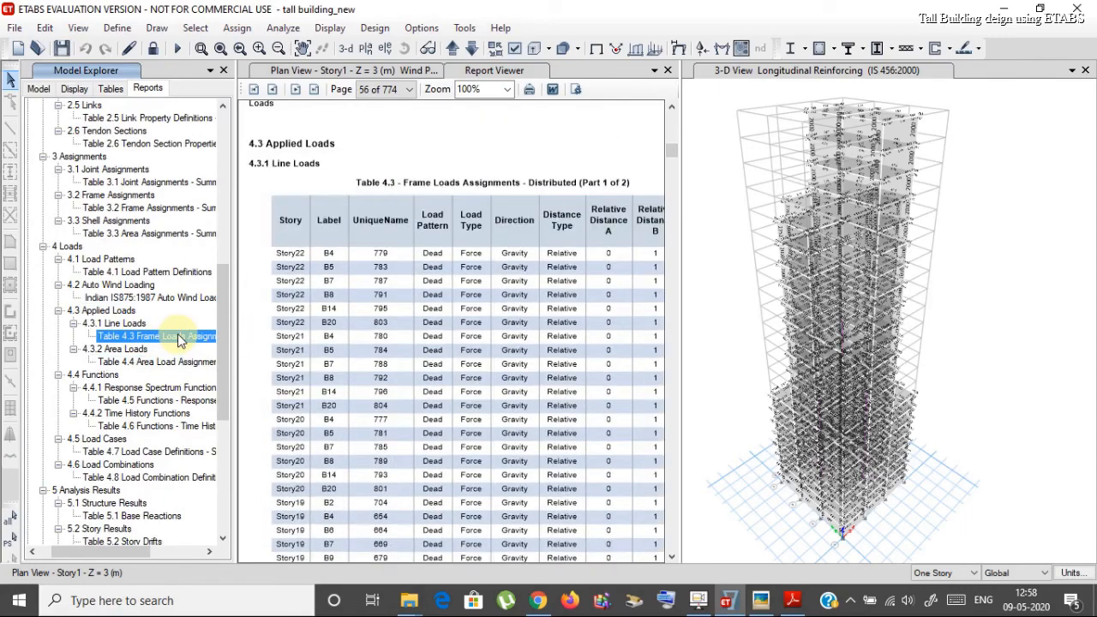
scroll(296, 360, "down", 5)
Step: Browse the Project Report's analysis results and design data contents, and generate the Summary Report
scroll(124, 378, "down", 3)
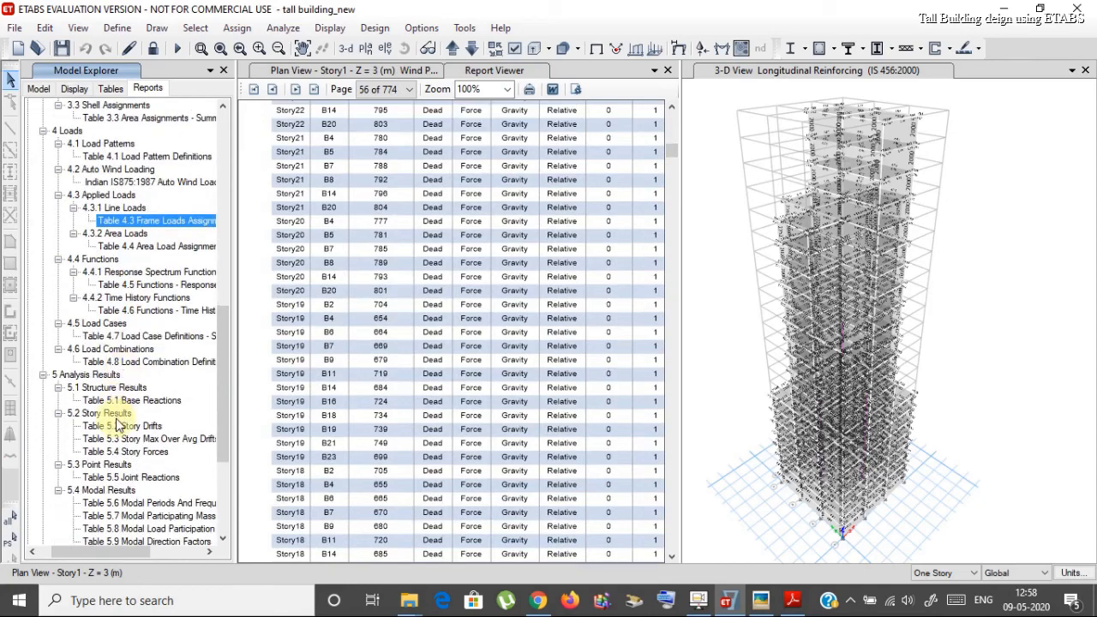
scroll(118, 427, "down", 1)
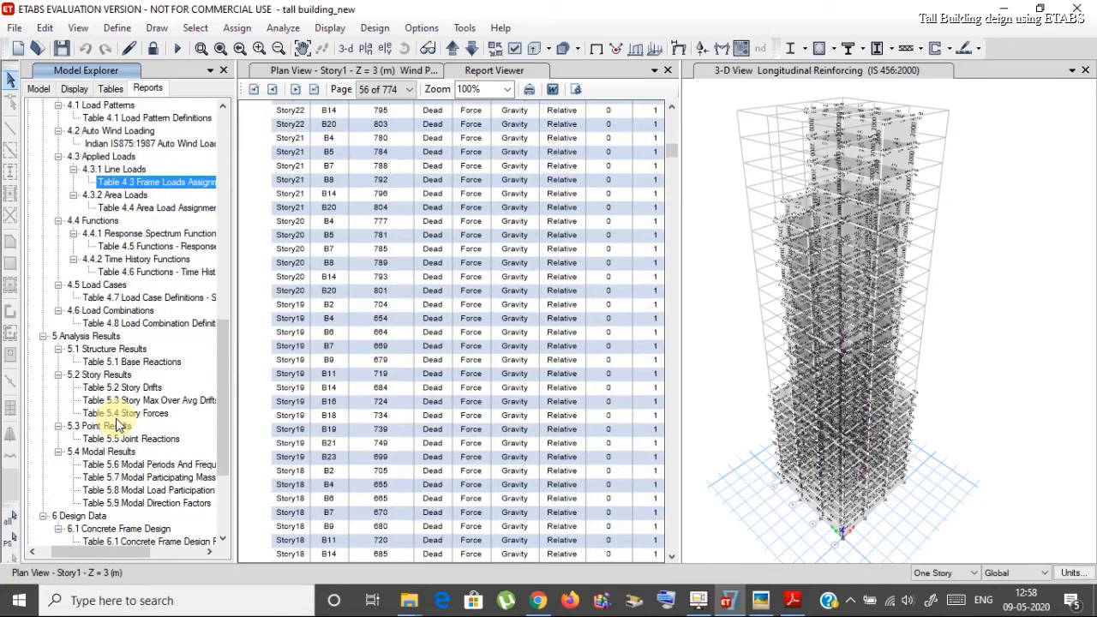
scroll(119, 426, "up", 2)
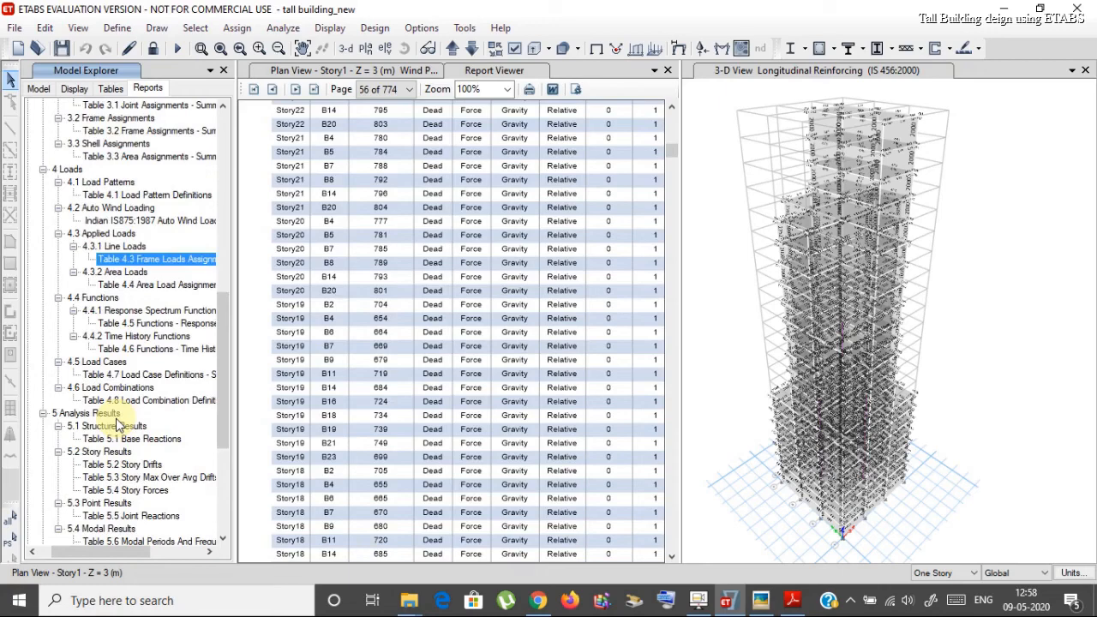
scroll(118, 425, "down", 6)
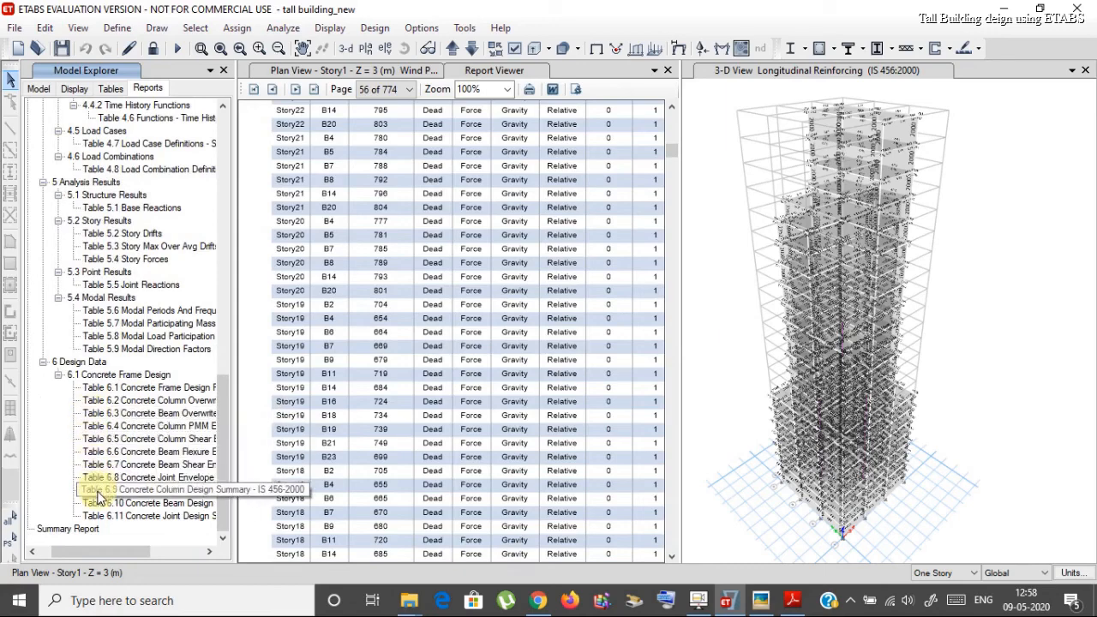
left_click(68, 529)
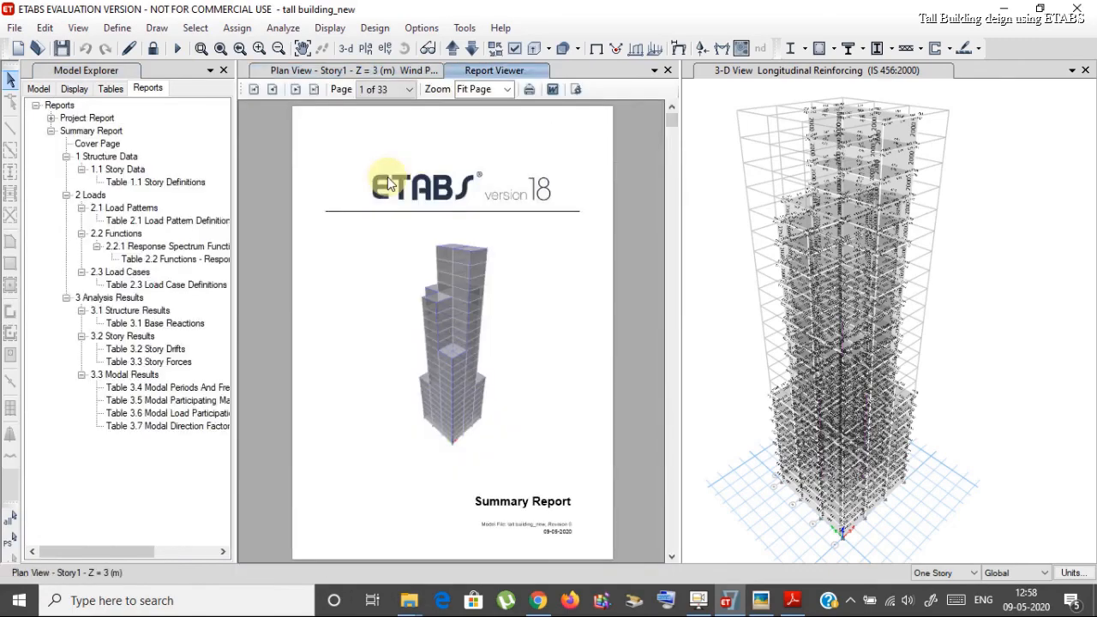
Step: Look through the Summary Report's story definitions, load pattern definitions and response spectrum function tables
scroll(388, 176, "down", 2)
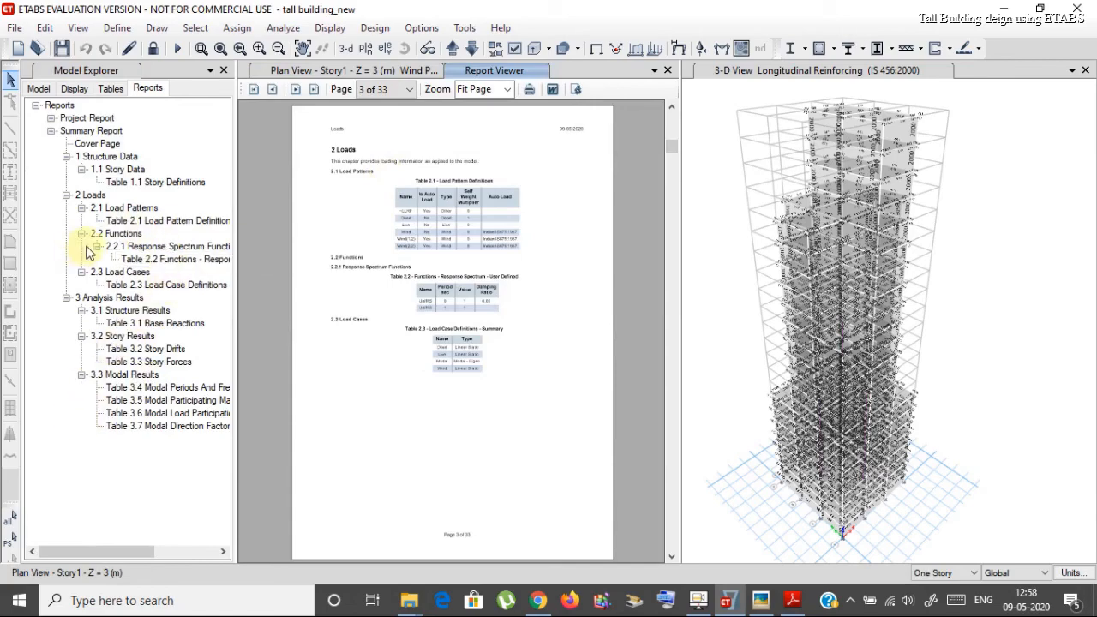
left_click(175, 183)
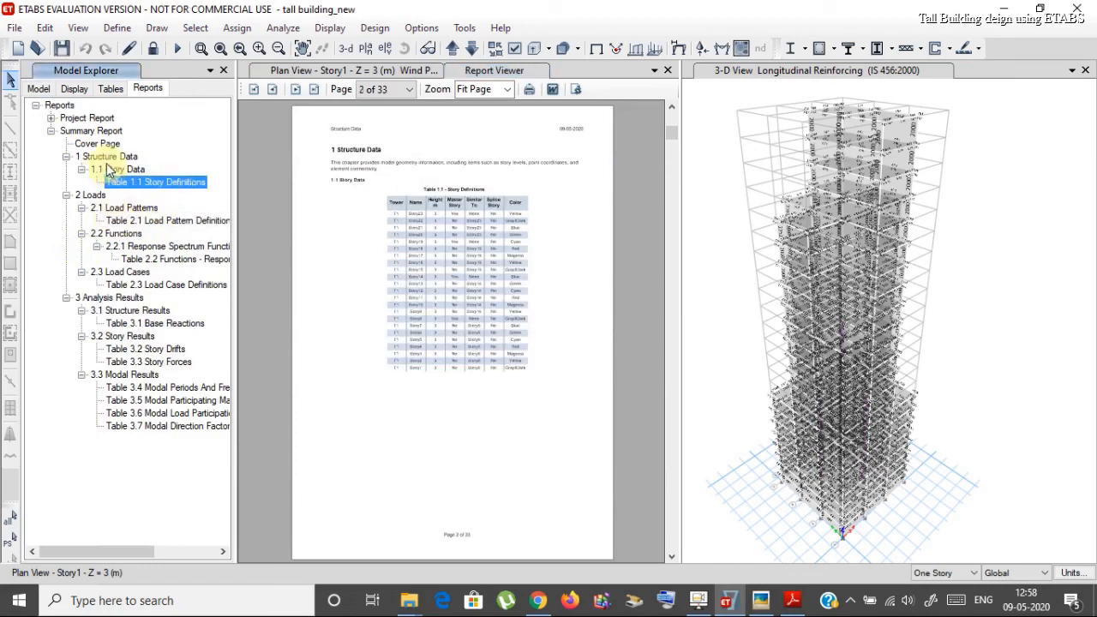
left_click(195, 224)
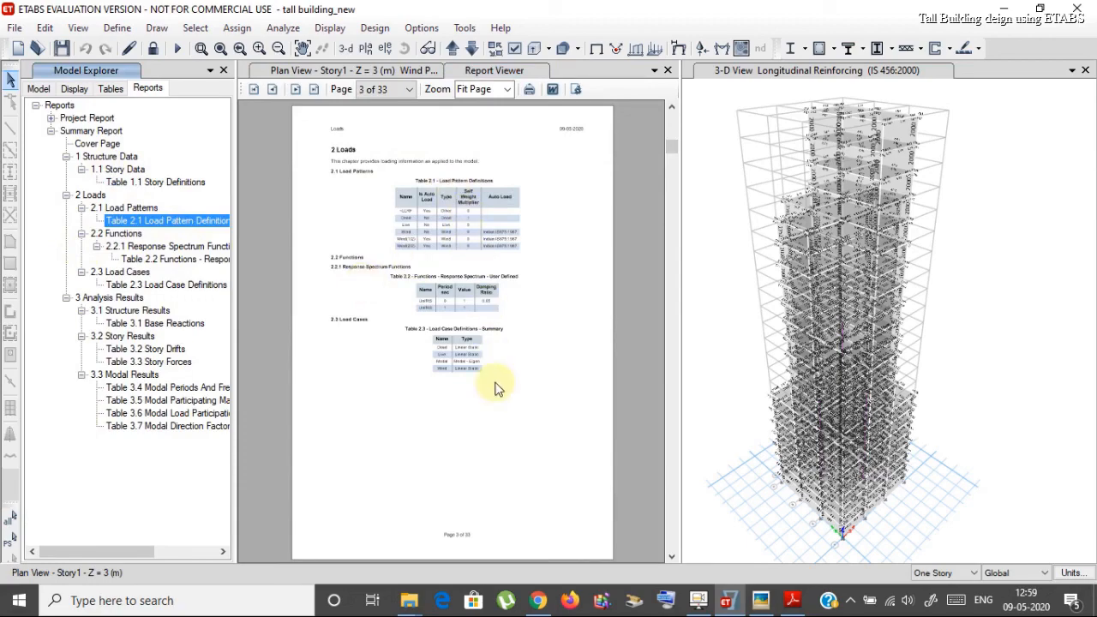
left_click(200, 261)
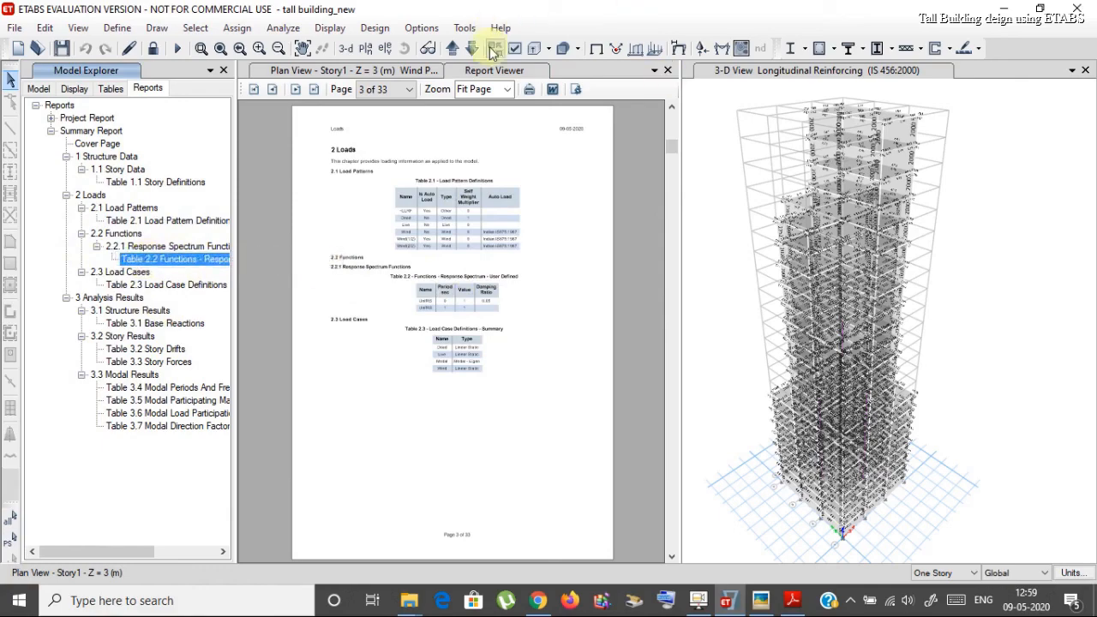
Step: Set the report zoom to 100% and read the Summary Report's story definition and load tables
left_click(480, 89)
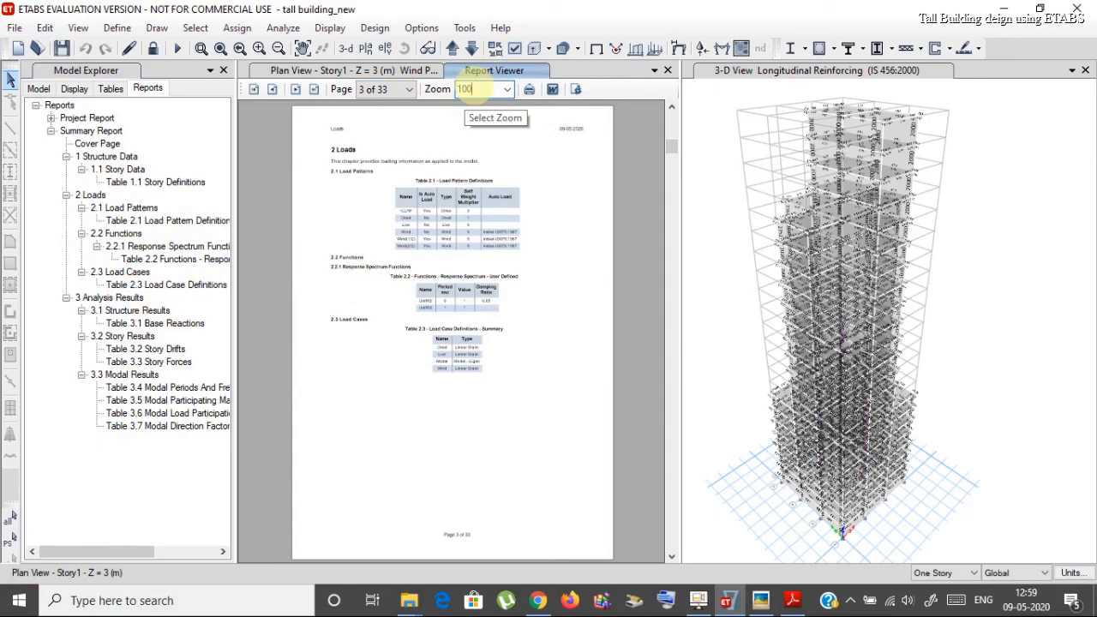
left_click(507, 90)
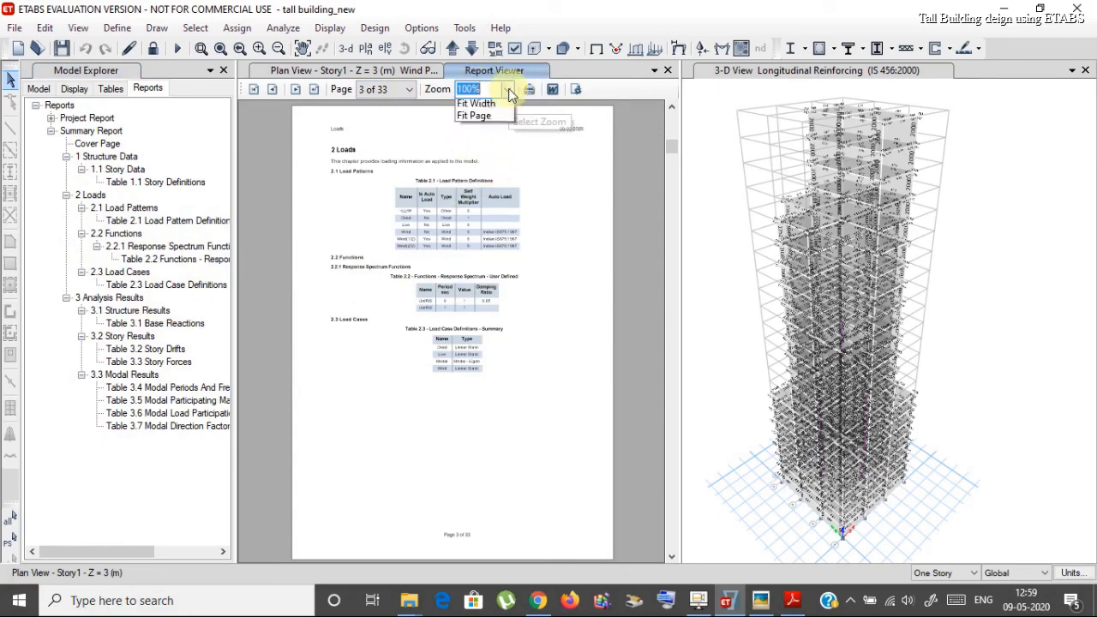
left_click(468, 154)
scroll(490, 296, "up", 10)
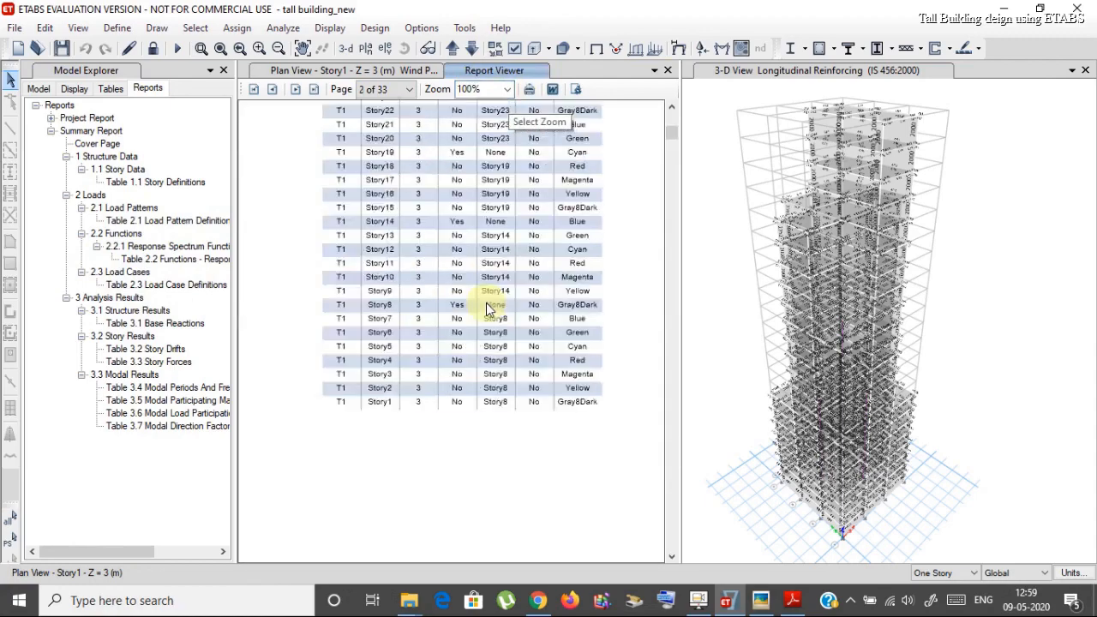
scroll(486, 309, "down", 10)
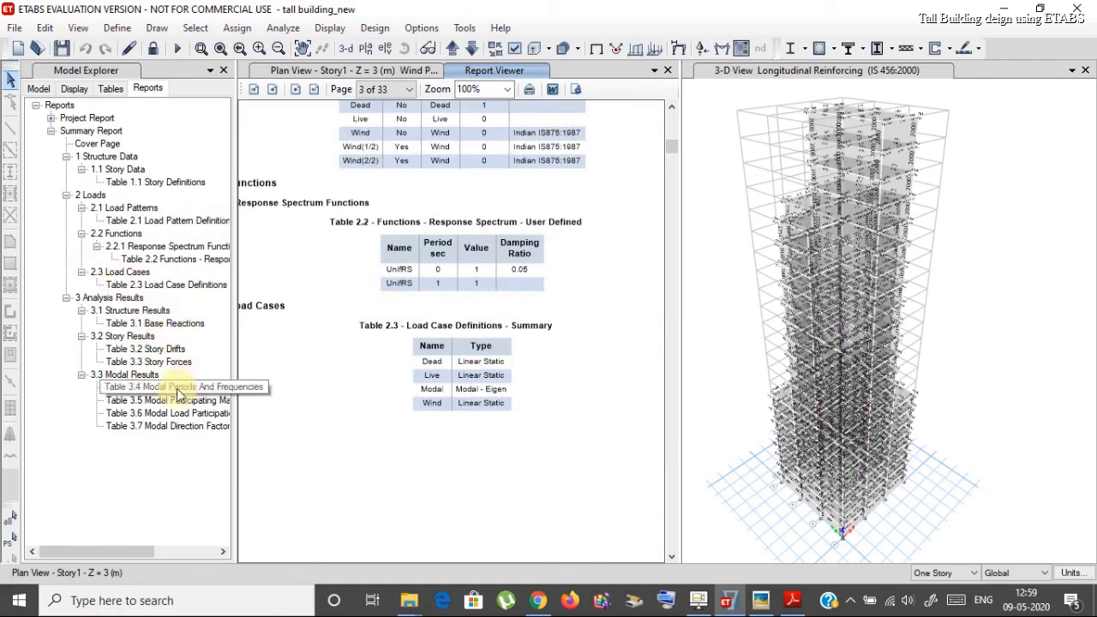
Step: Examine the Summary Report's story results in Table 3.2, Story Drifts, and Table 3.3, Story Forces
left_click(162, 352)
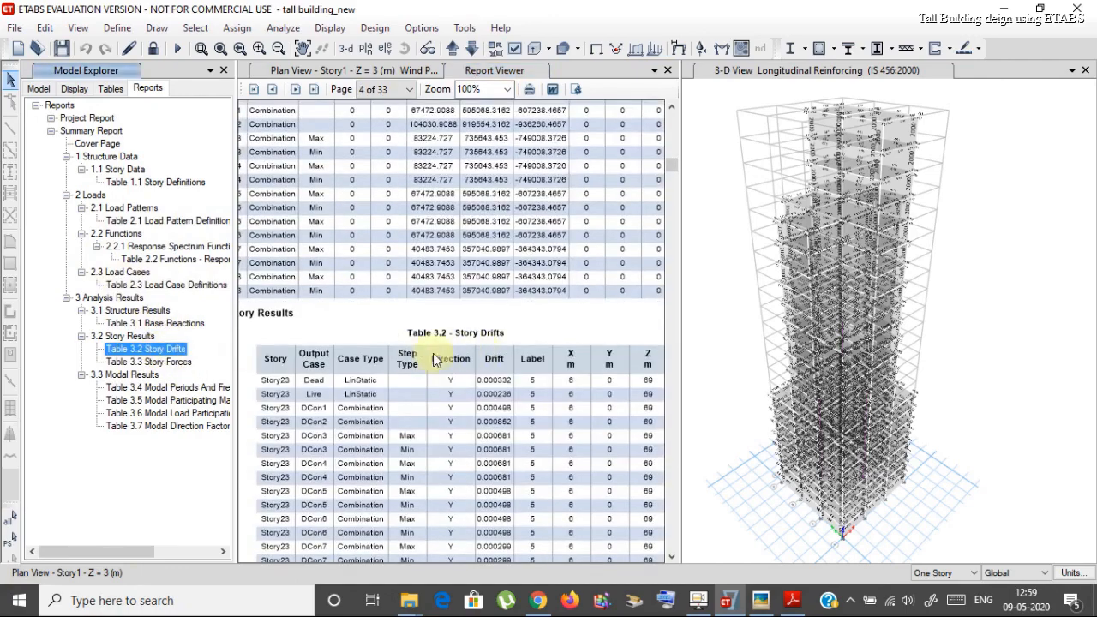
scroll(410, 367, "up", 3)
scroll(410, 366, "down", 10)
scroll(411, 361, "down", 10)
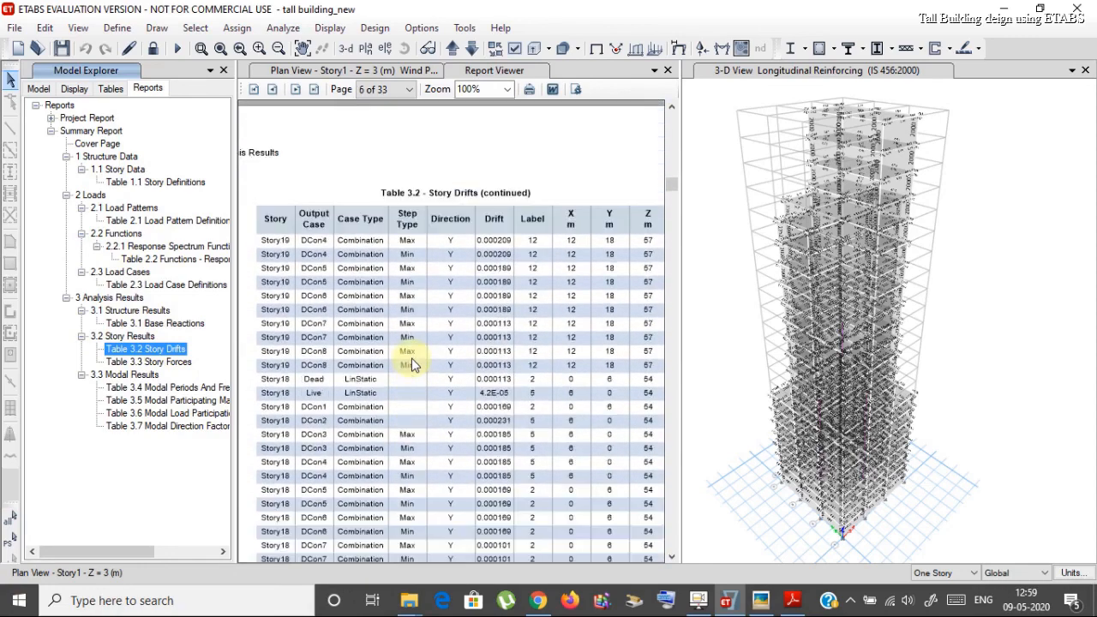
left_click(171, 365)
scroll(405, 264, "down", 10)
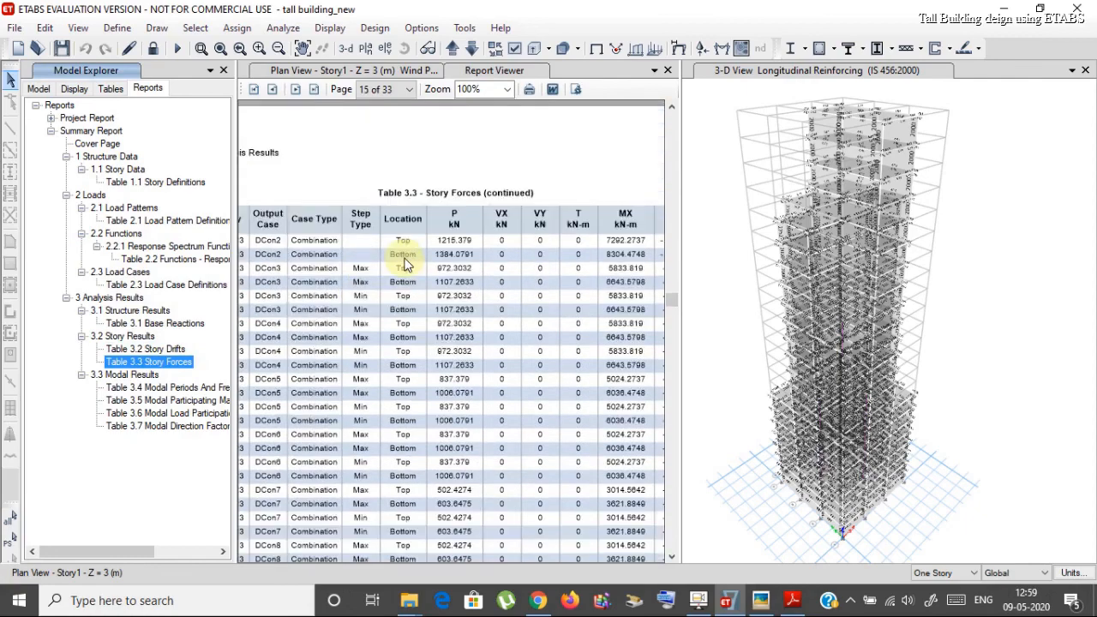
scroll(406, 264, "down", 5)
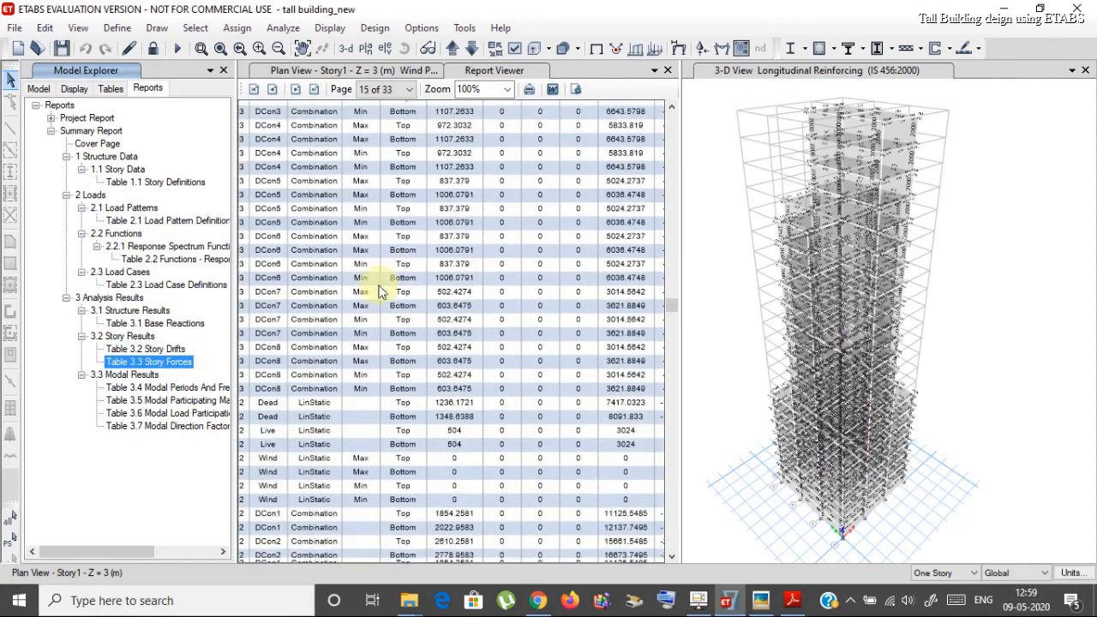
Step: Review the modal mass ratios, load participation ratios and direction factors in Tables 3.5 to 3.7, and save the model
left_click(175, 429)
scroll(428, 273, "down", 10)
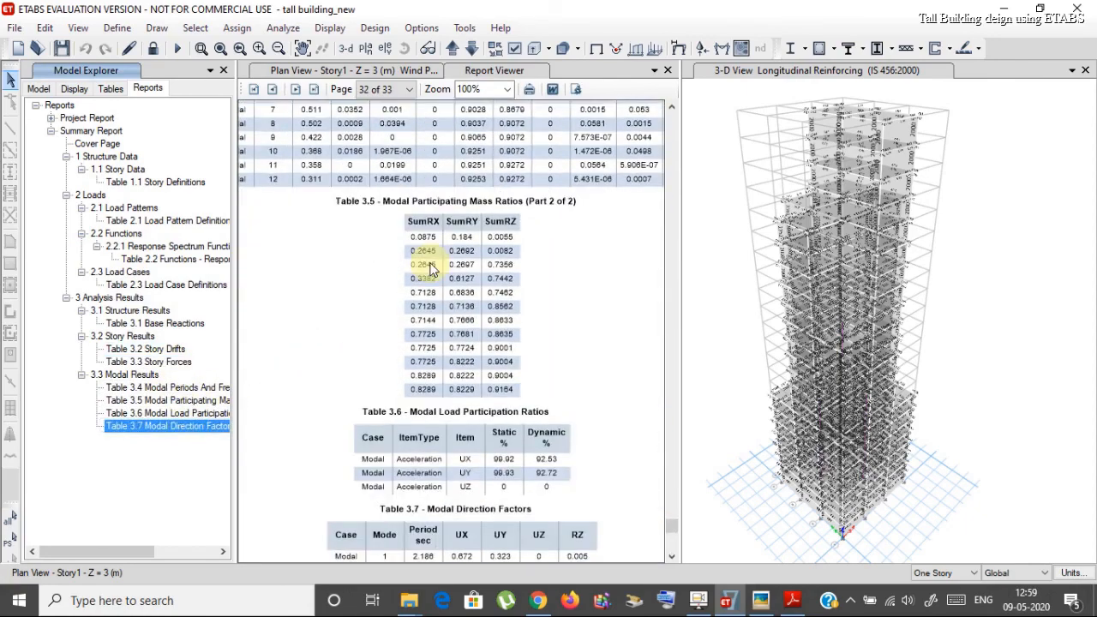
scroll(429, 272, "down", 2)
scroll(363, 252, "up", 8)
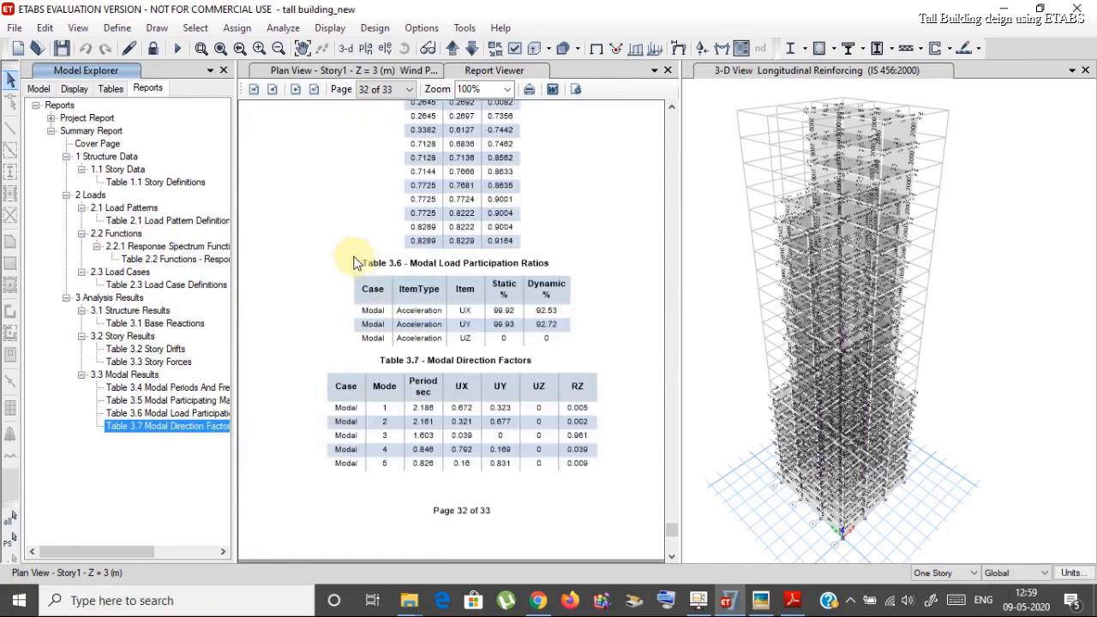
scroll(356, 261, "up", 3)
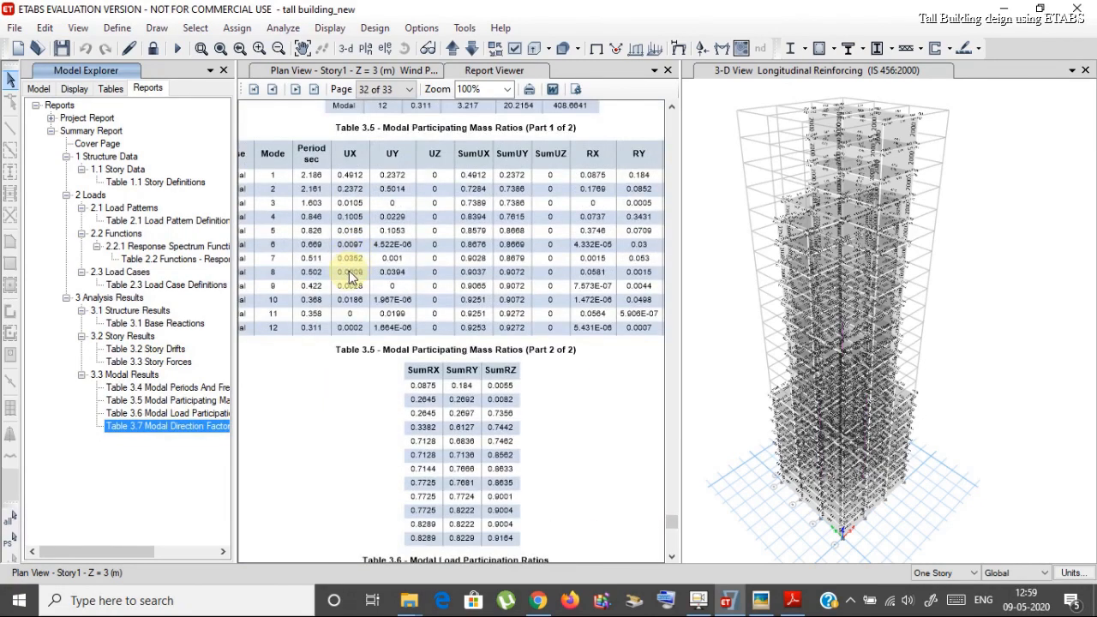
left_click(62, 48)
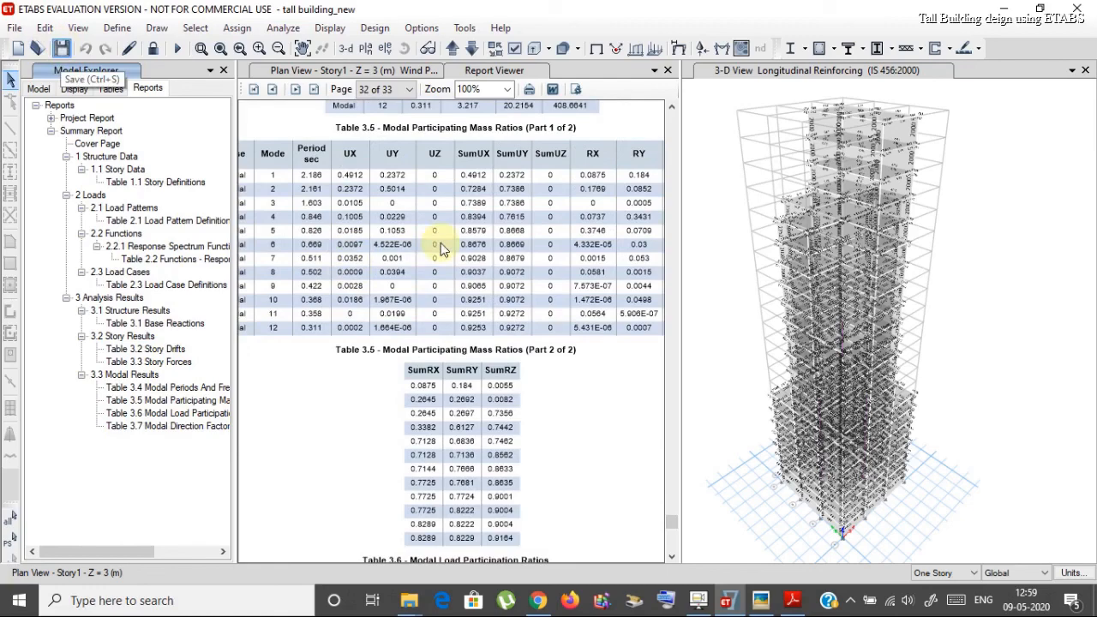